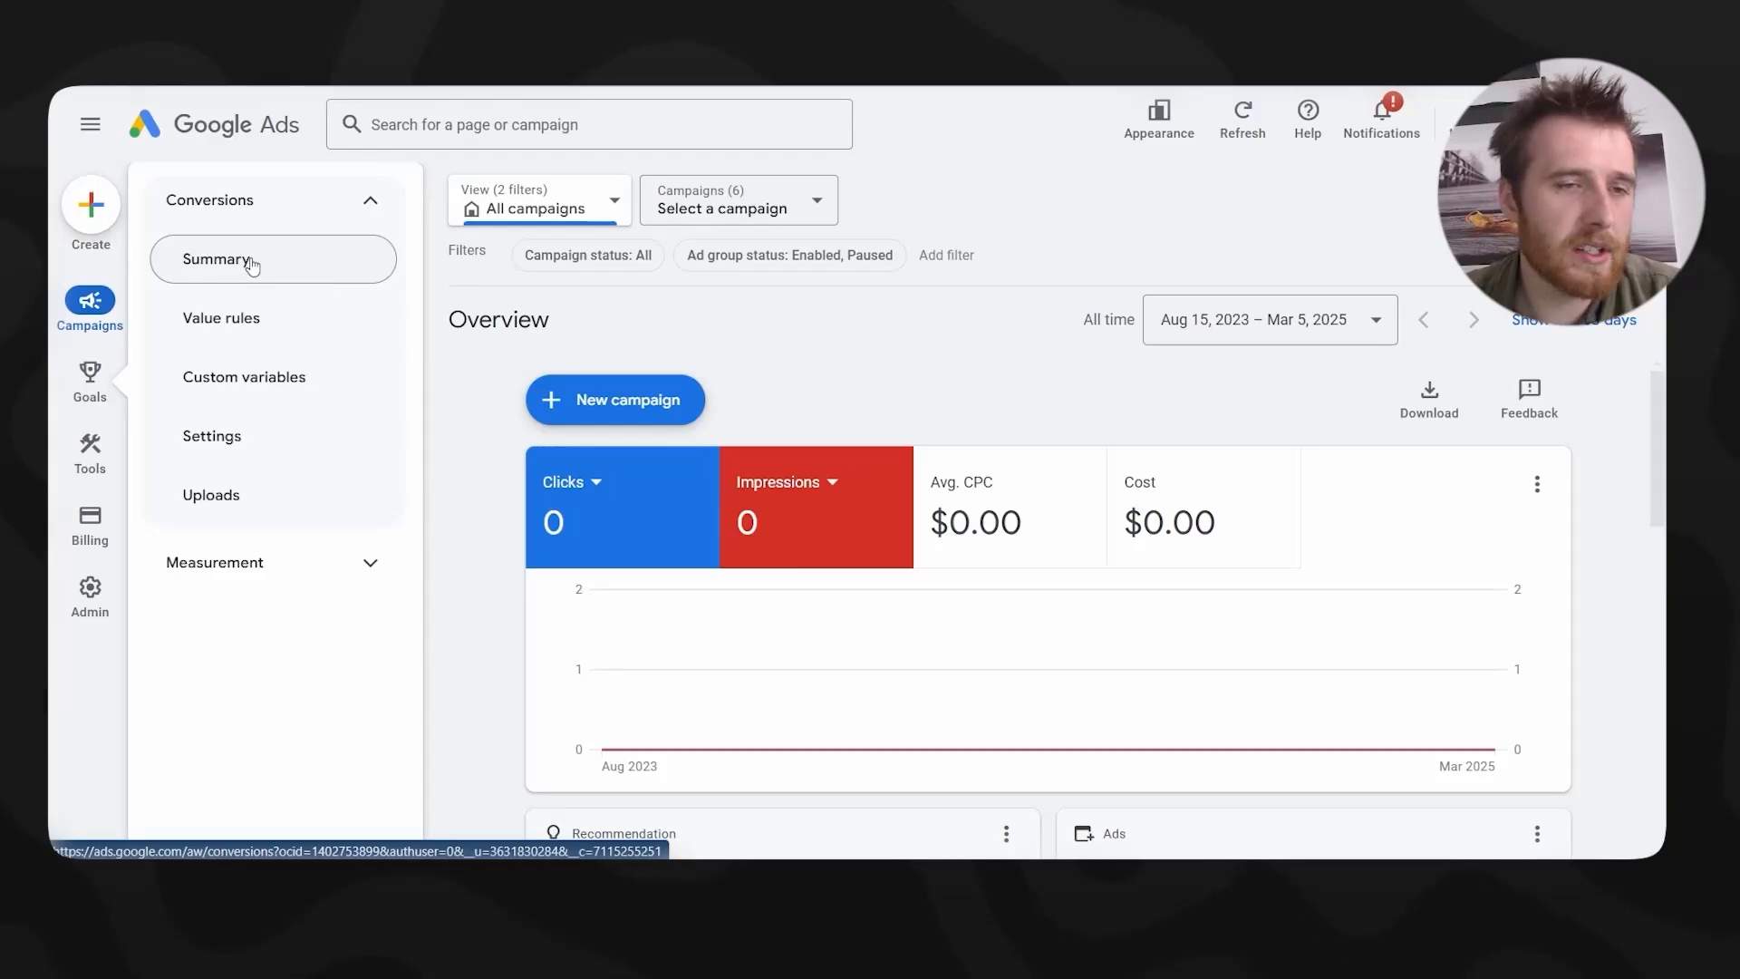
- Open the conversions summary and start creating a new conversion action
click(250, 264)
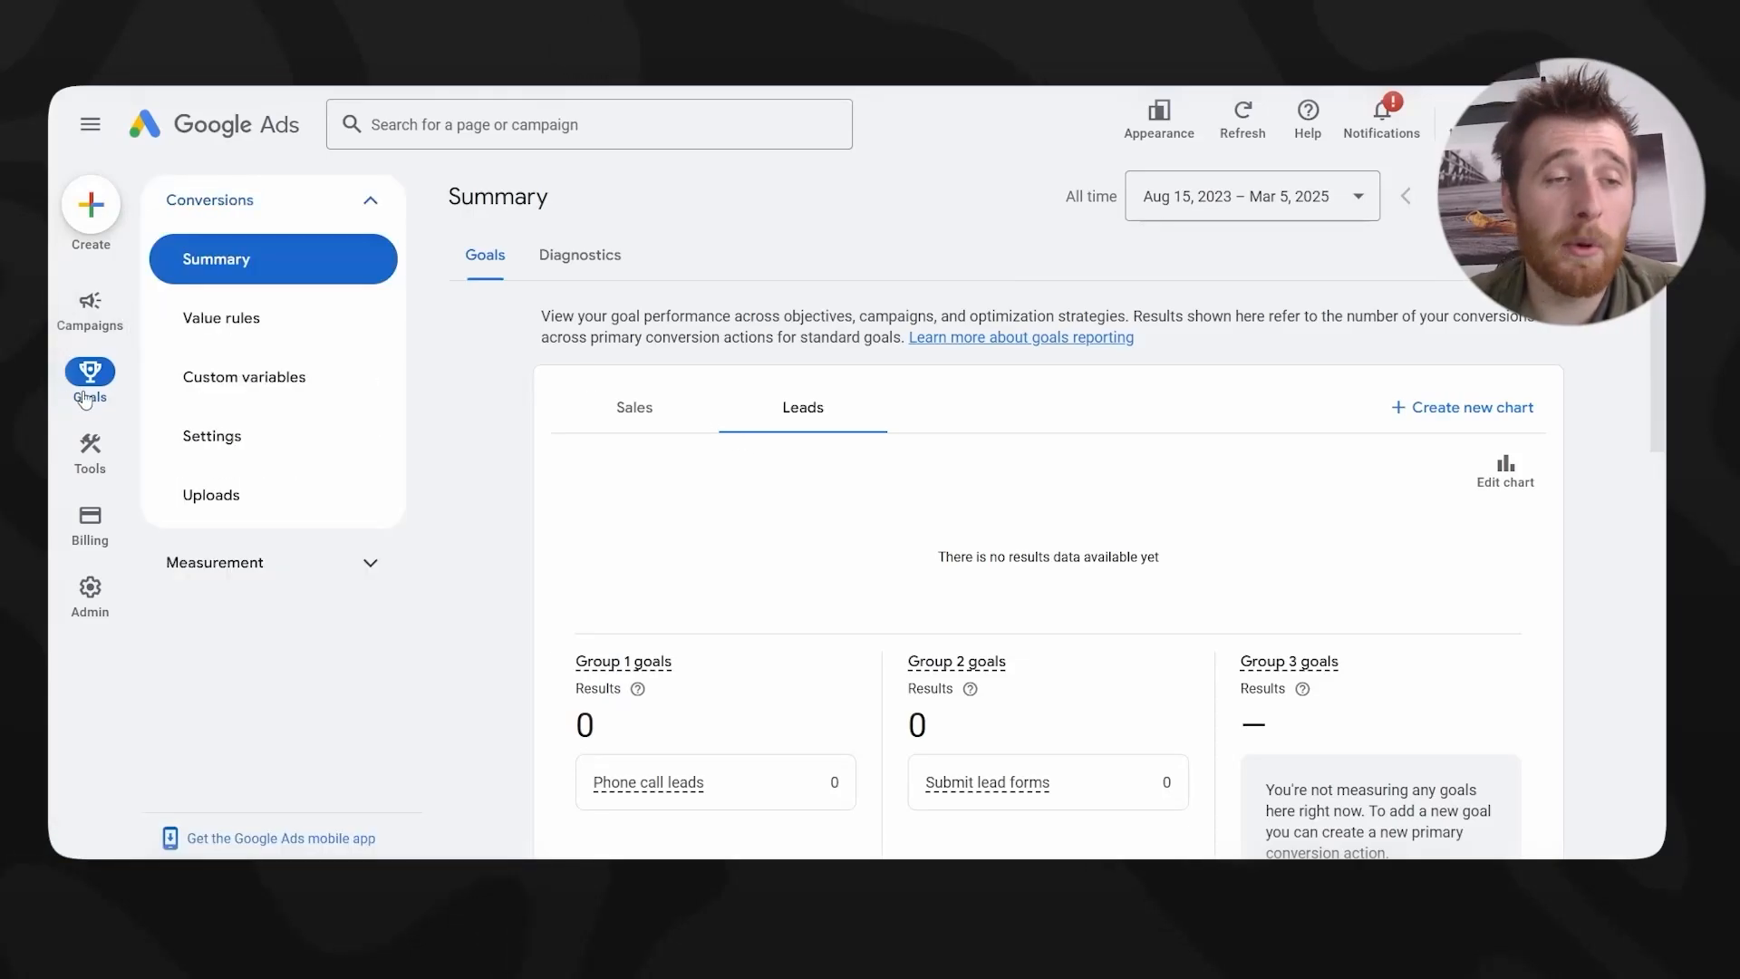
scroll(731, 540, down, 5)
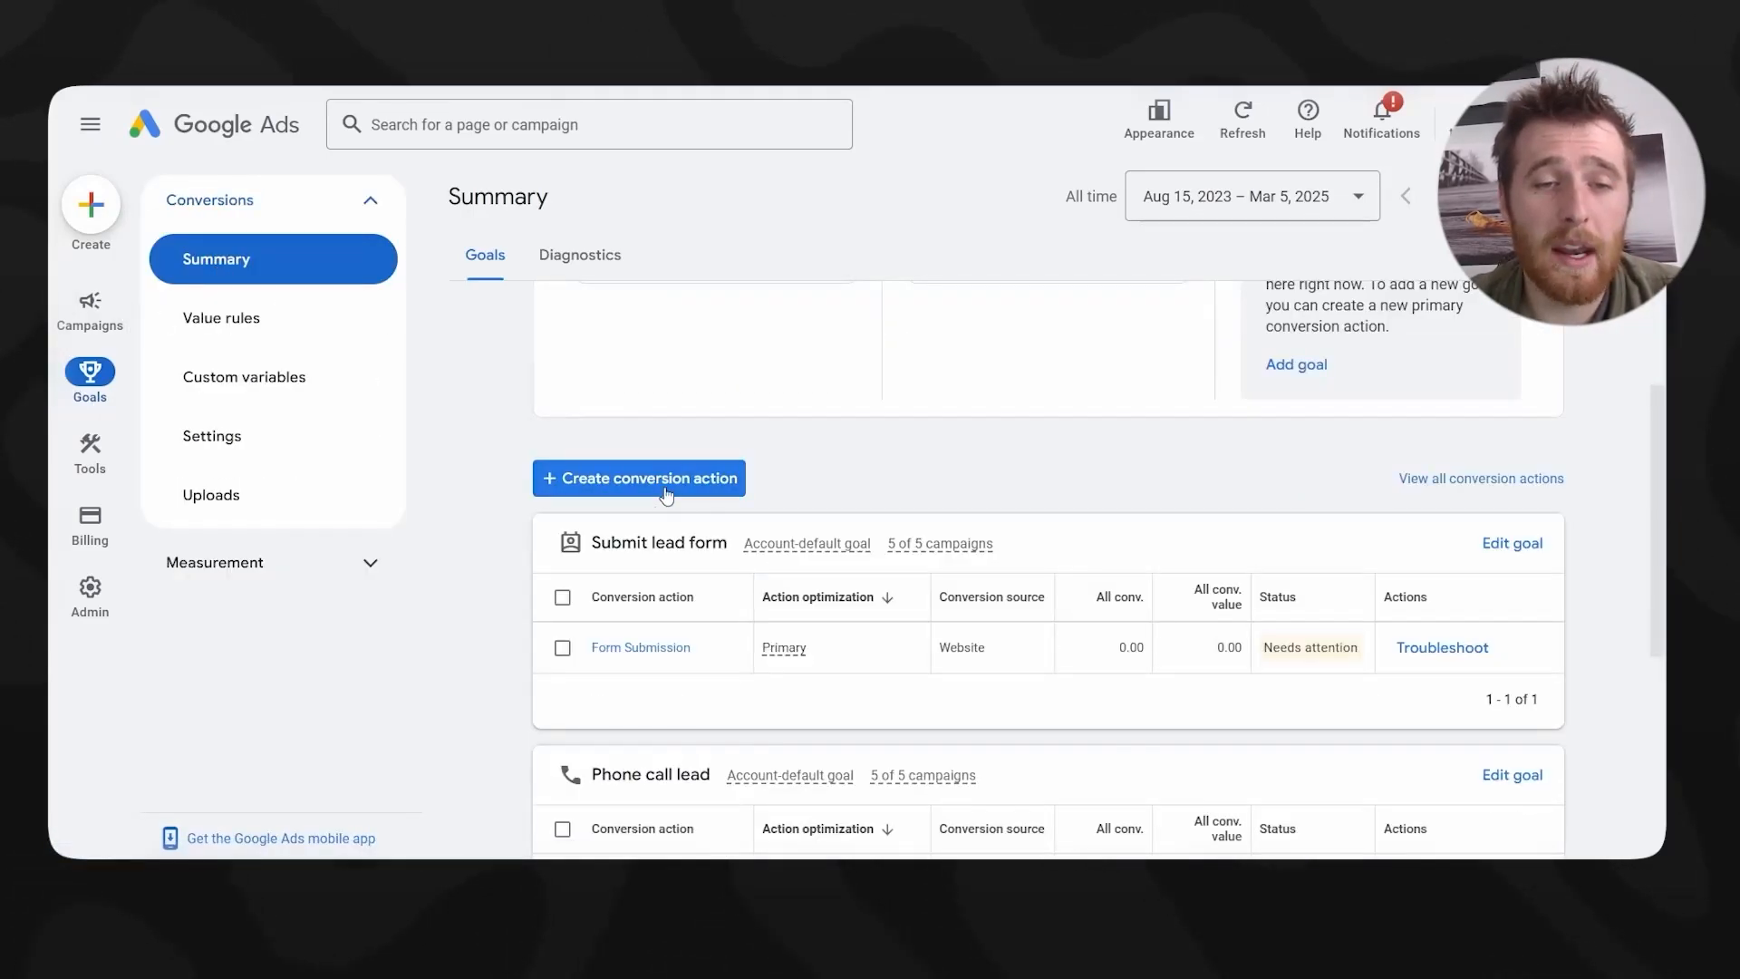
click(625, 485)
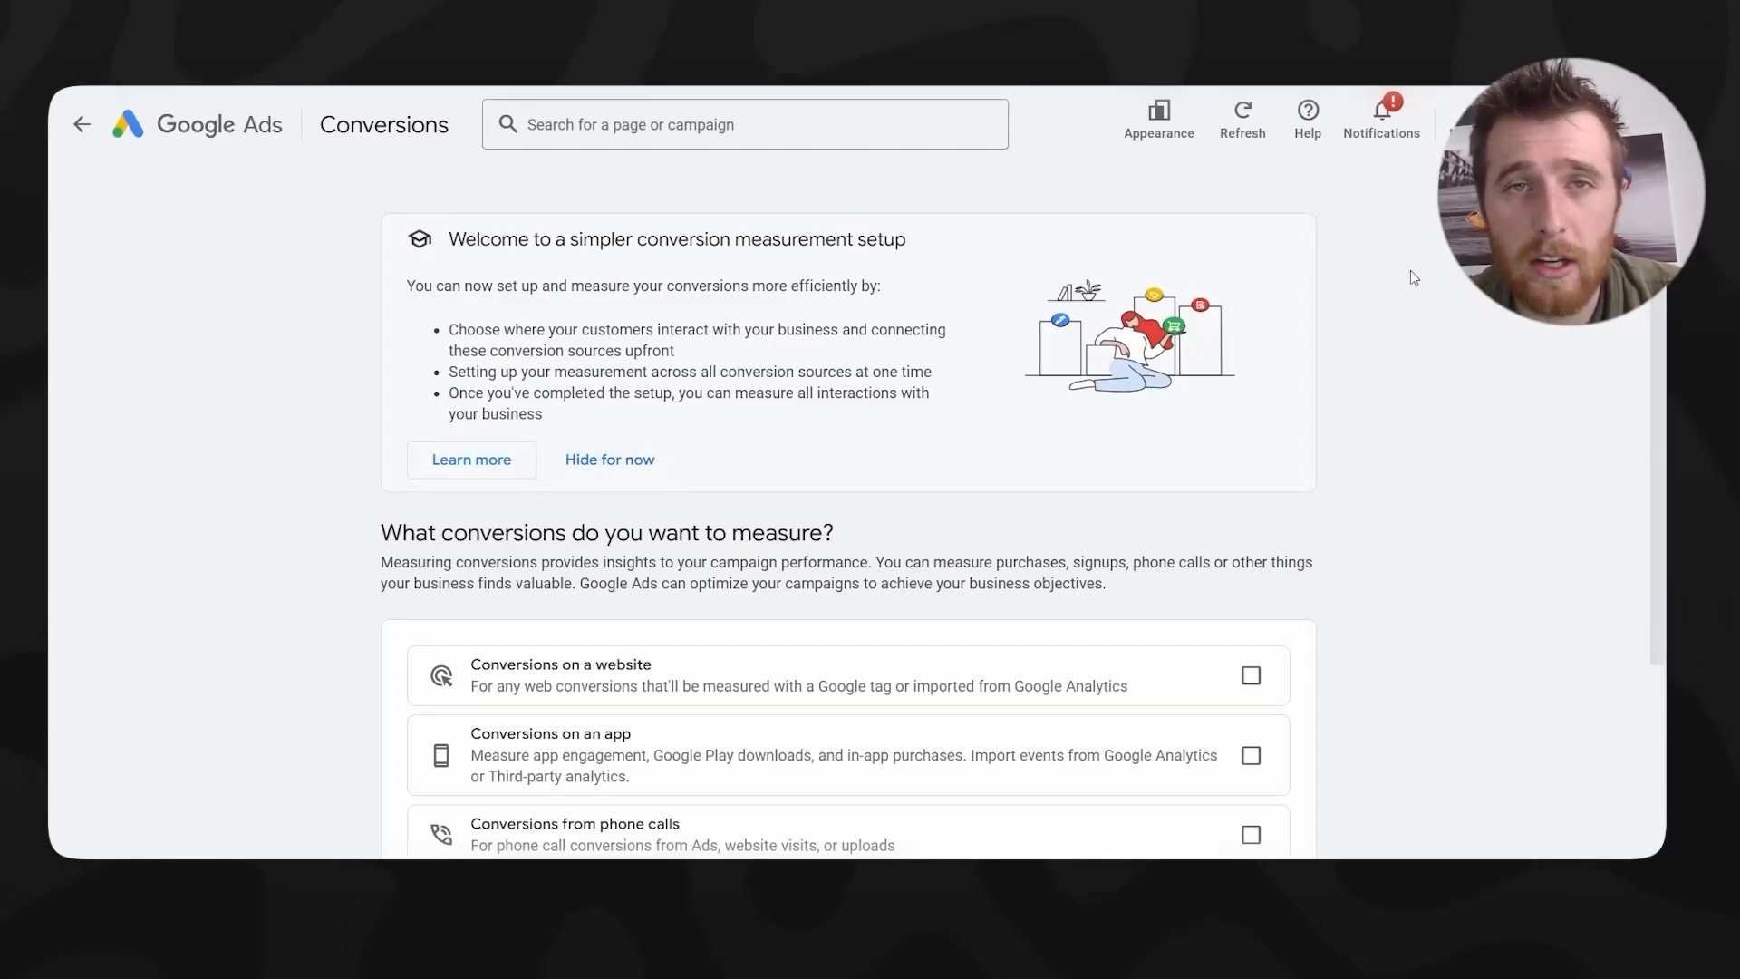
- Choose conversions from phone calls as the conversion source to measure and continue
scroll(1470, 396, down, 3)
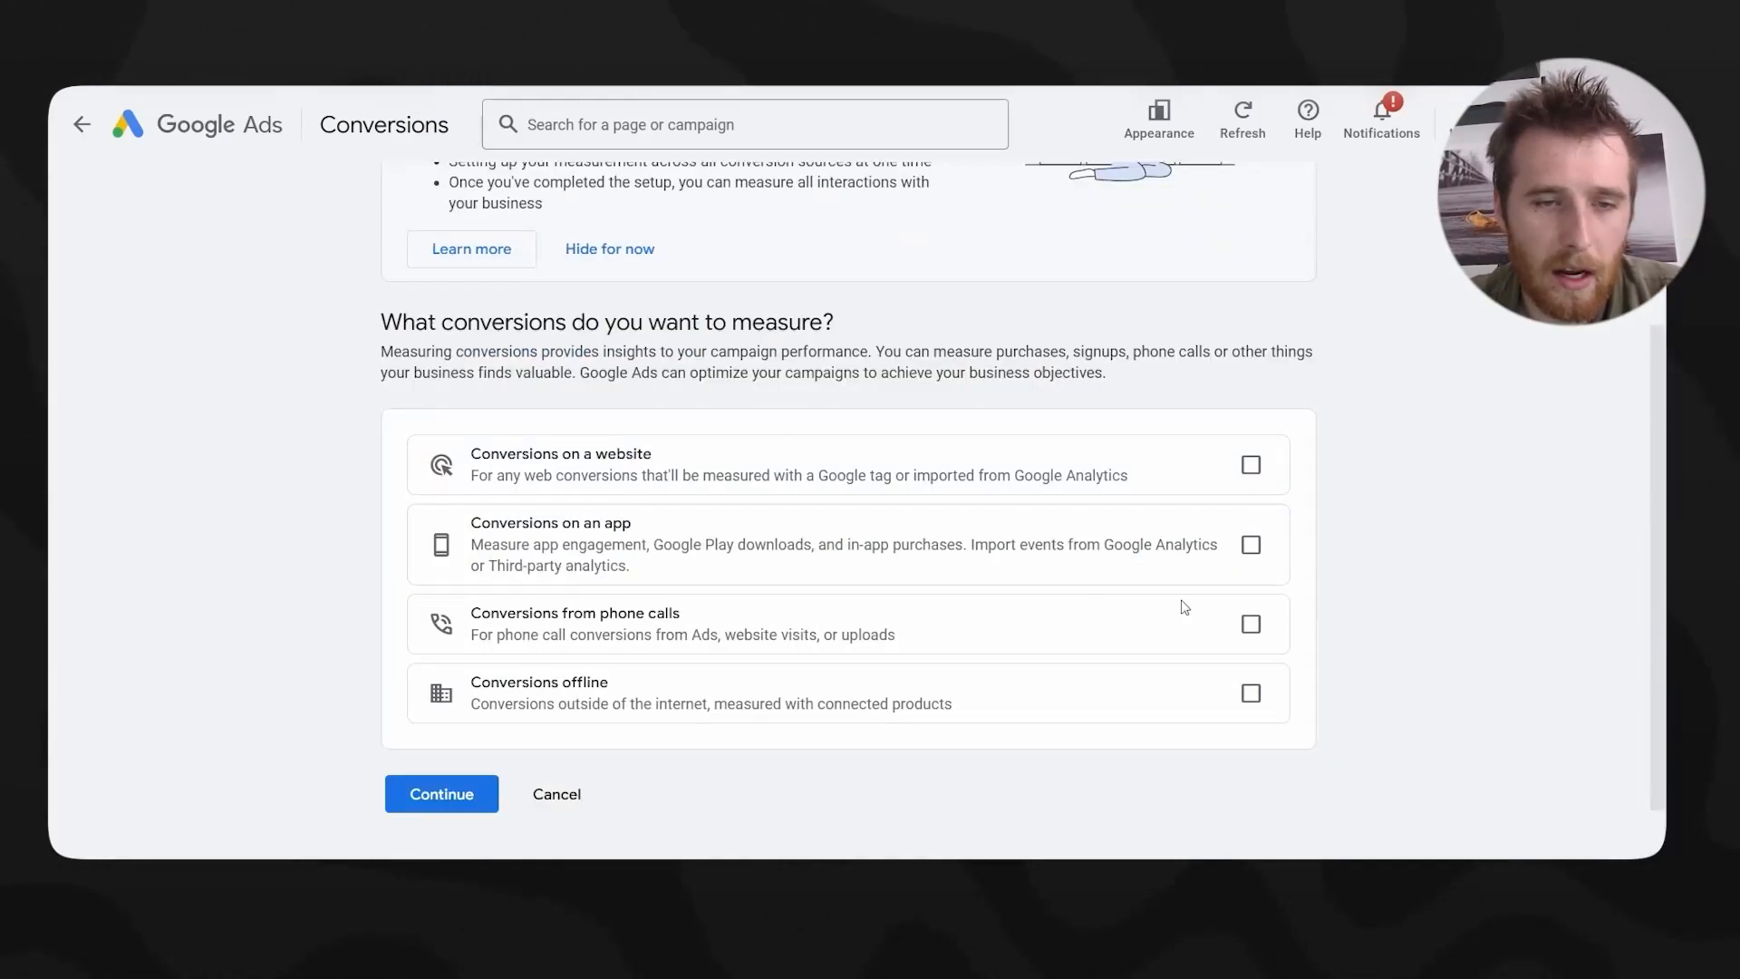
click(1252, 628)
scroll(644, 622, down, 2)
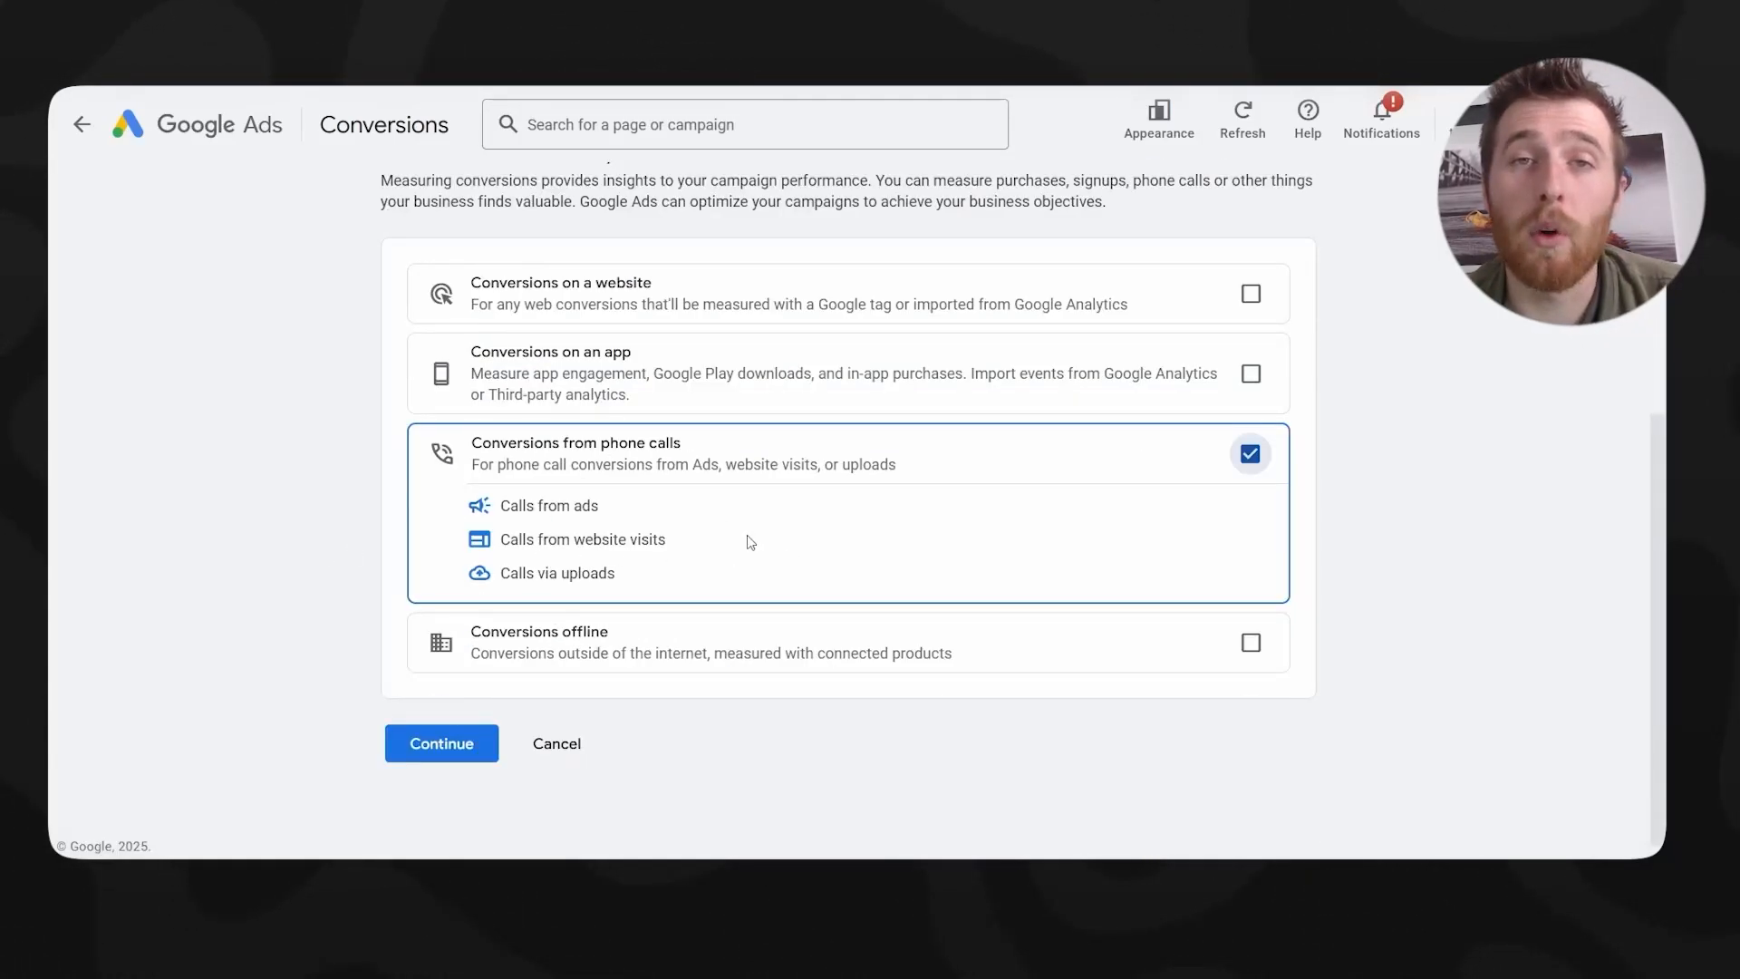
click(444, 755)
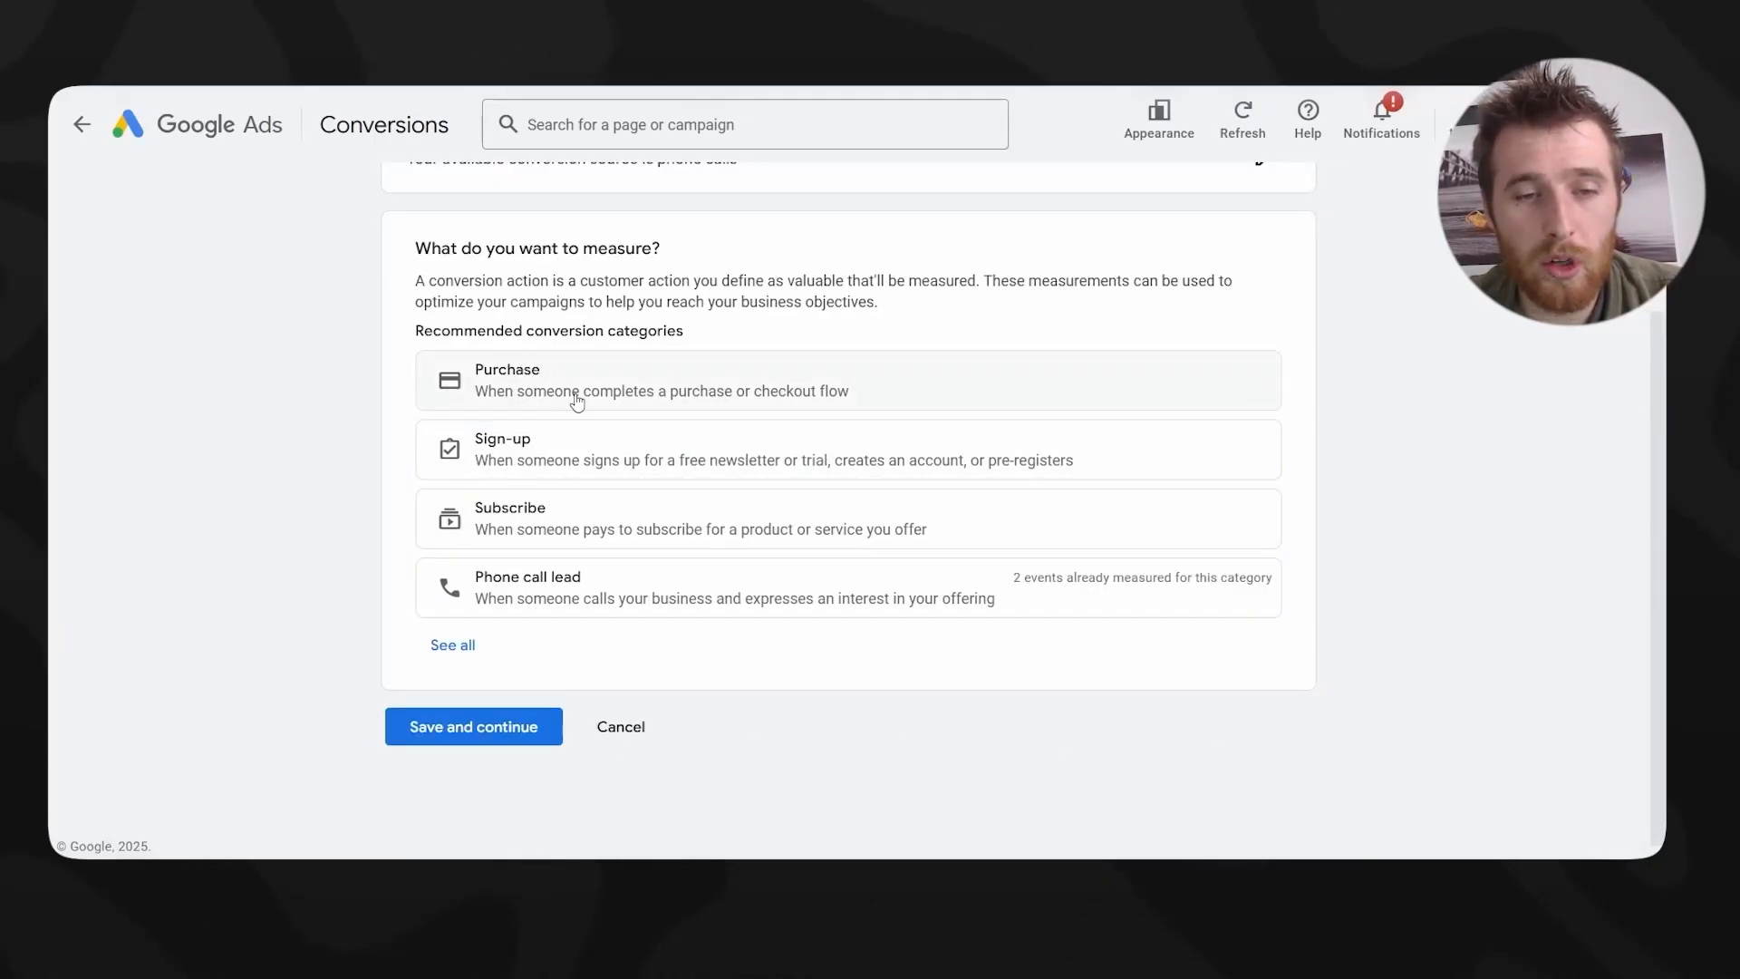
- Add the Phone call lead category and set up its event for calls from ads
click(1276, 603)
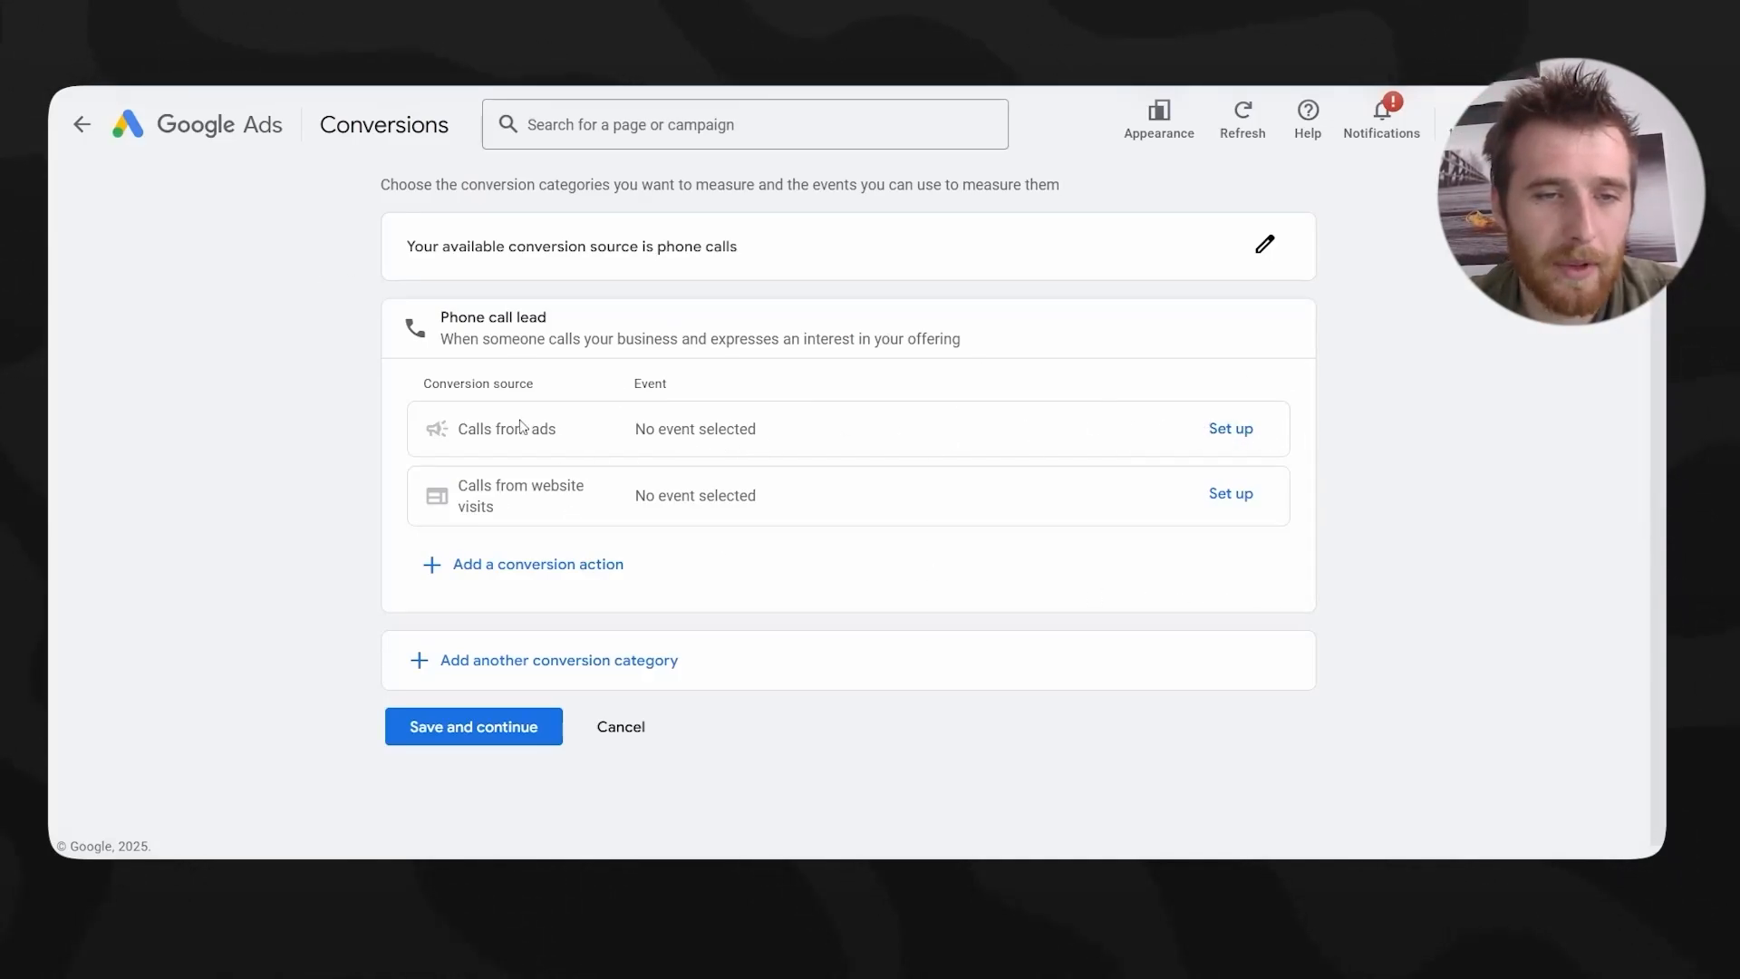
drag(561, 439, 436, 440)
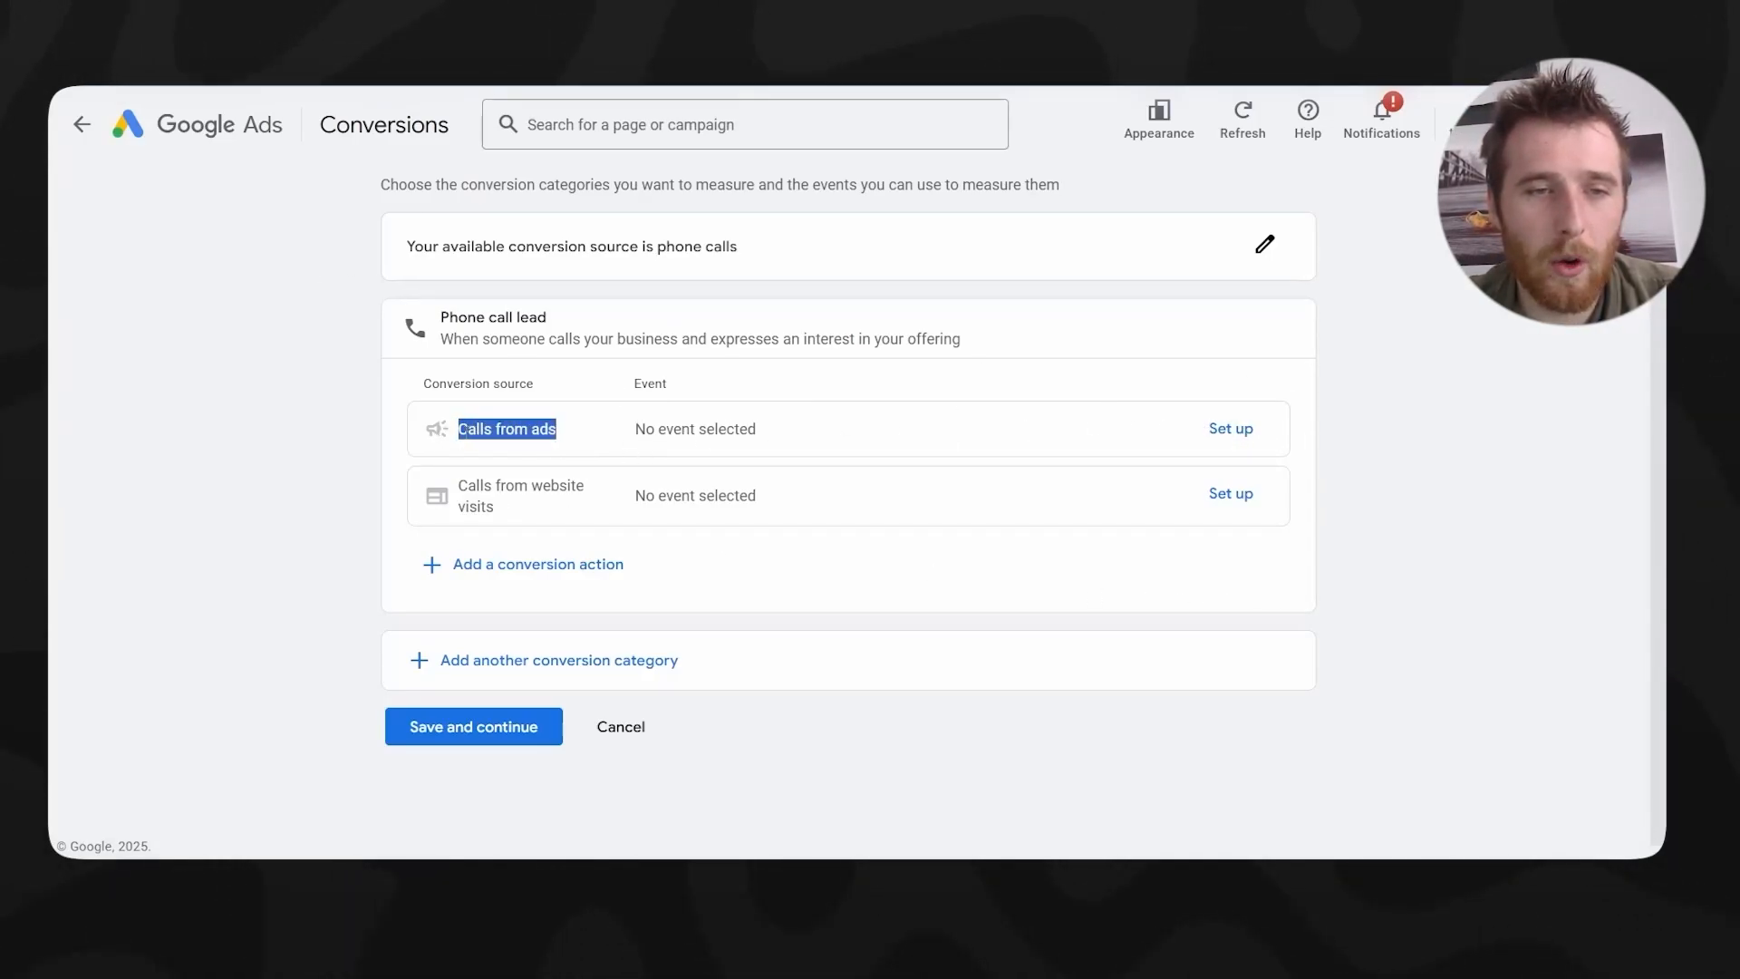
click(1214, 435)
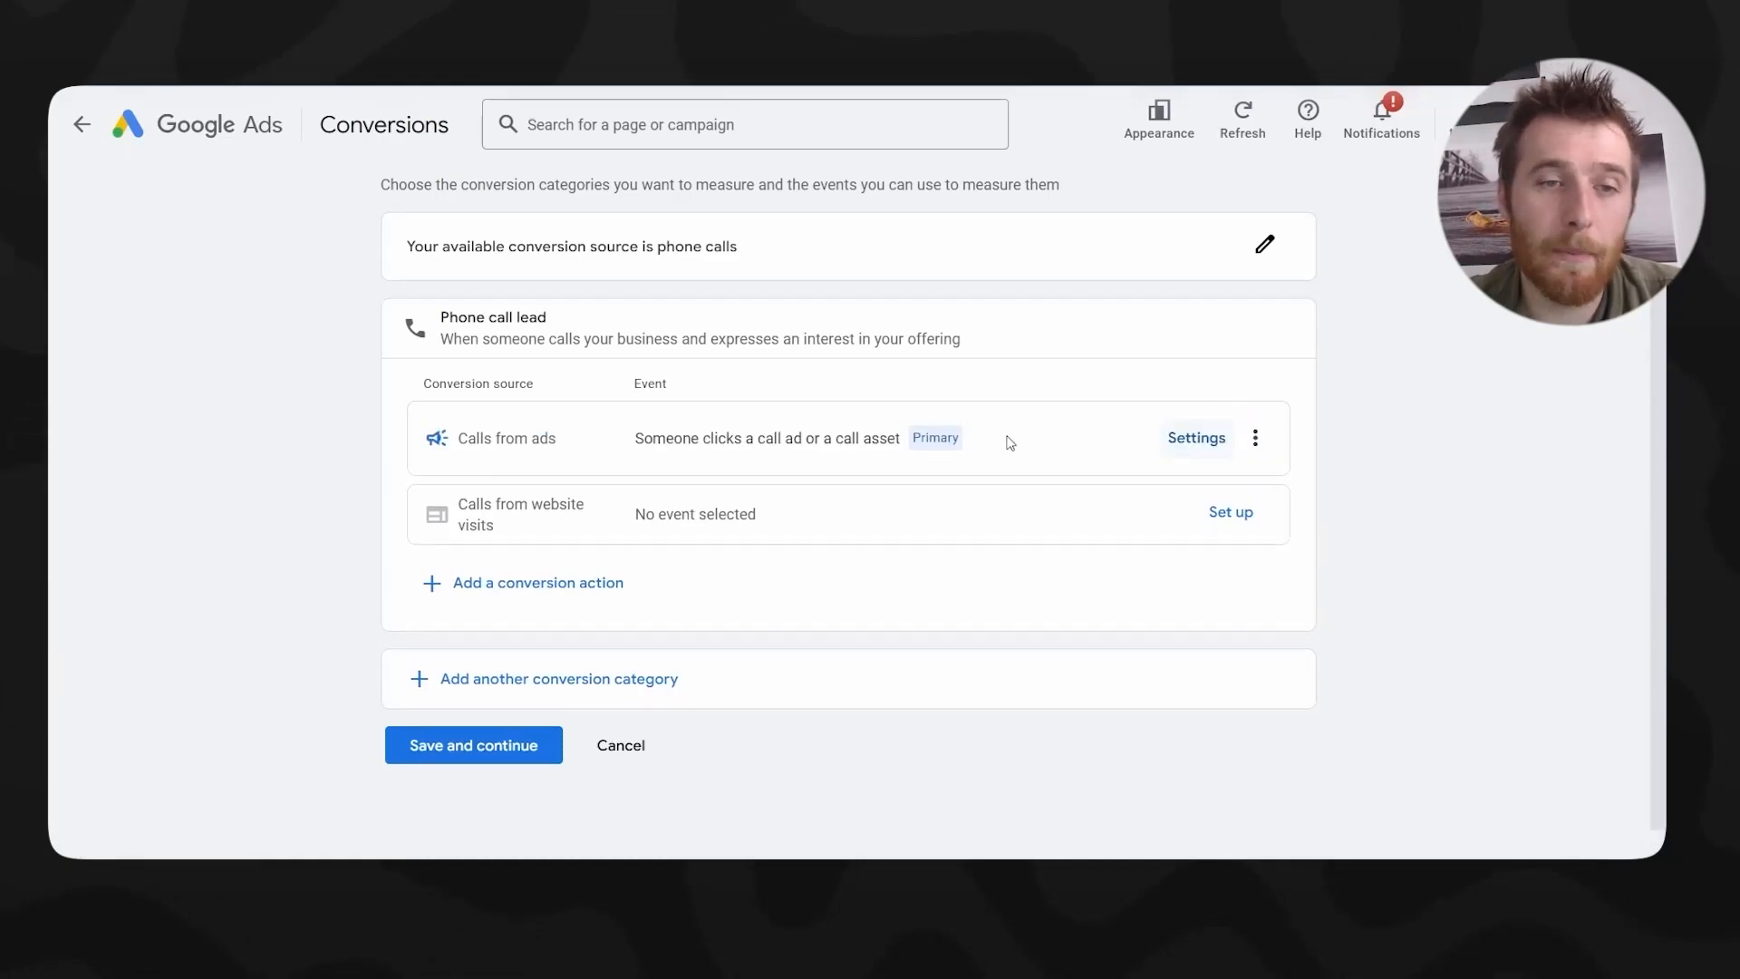
- In the calls-from-ads event's settings, name the conversion "Call Only Ads - Pool Installation"
click(1196, 438)
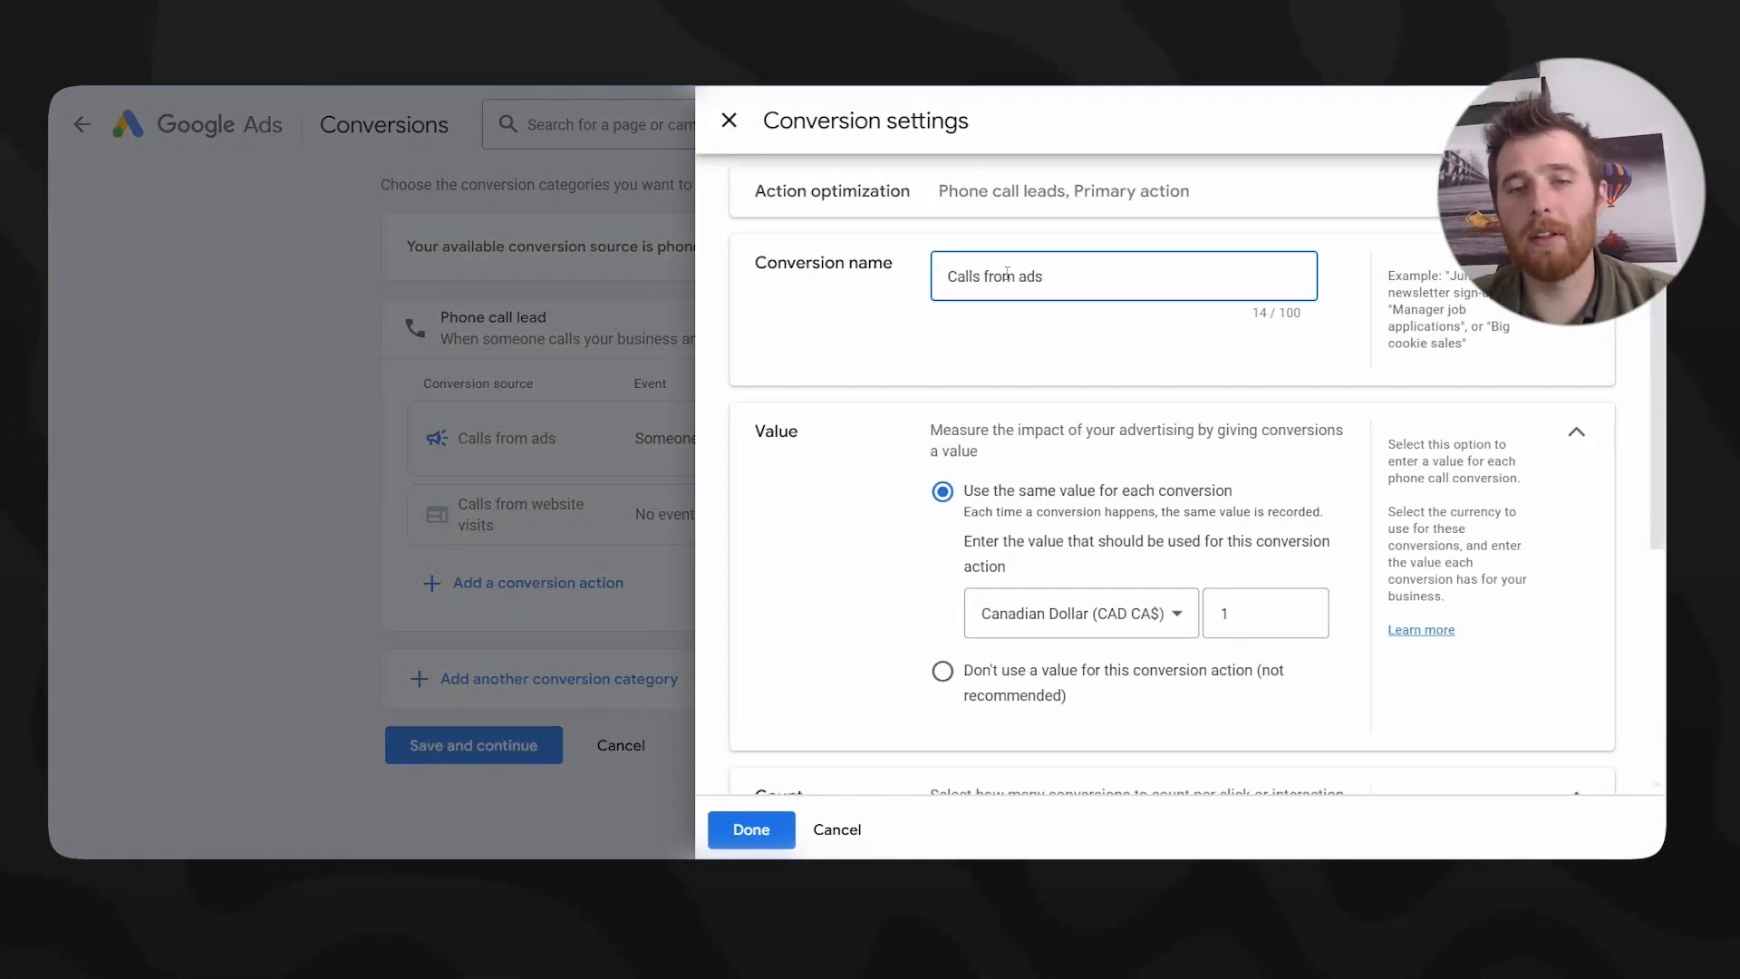
triple_click(1008, 273)
text(Call)
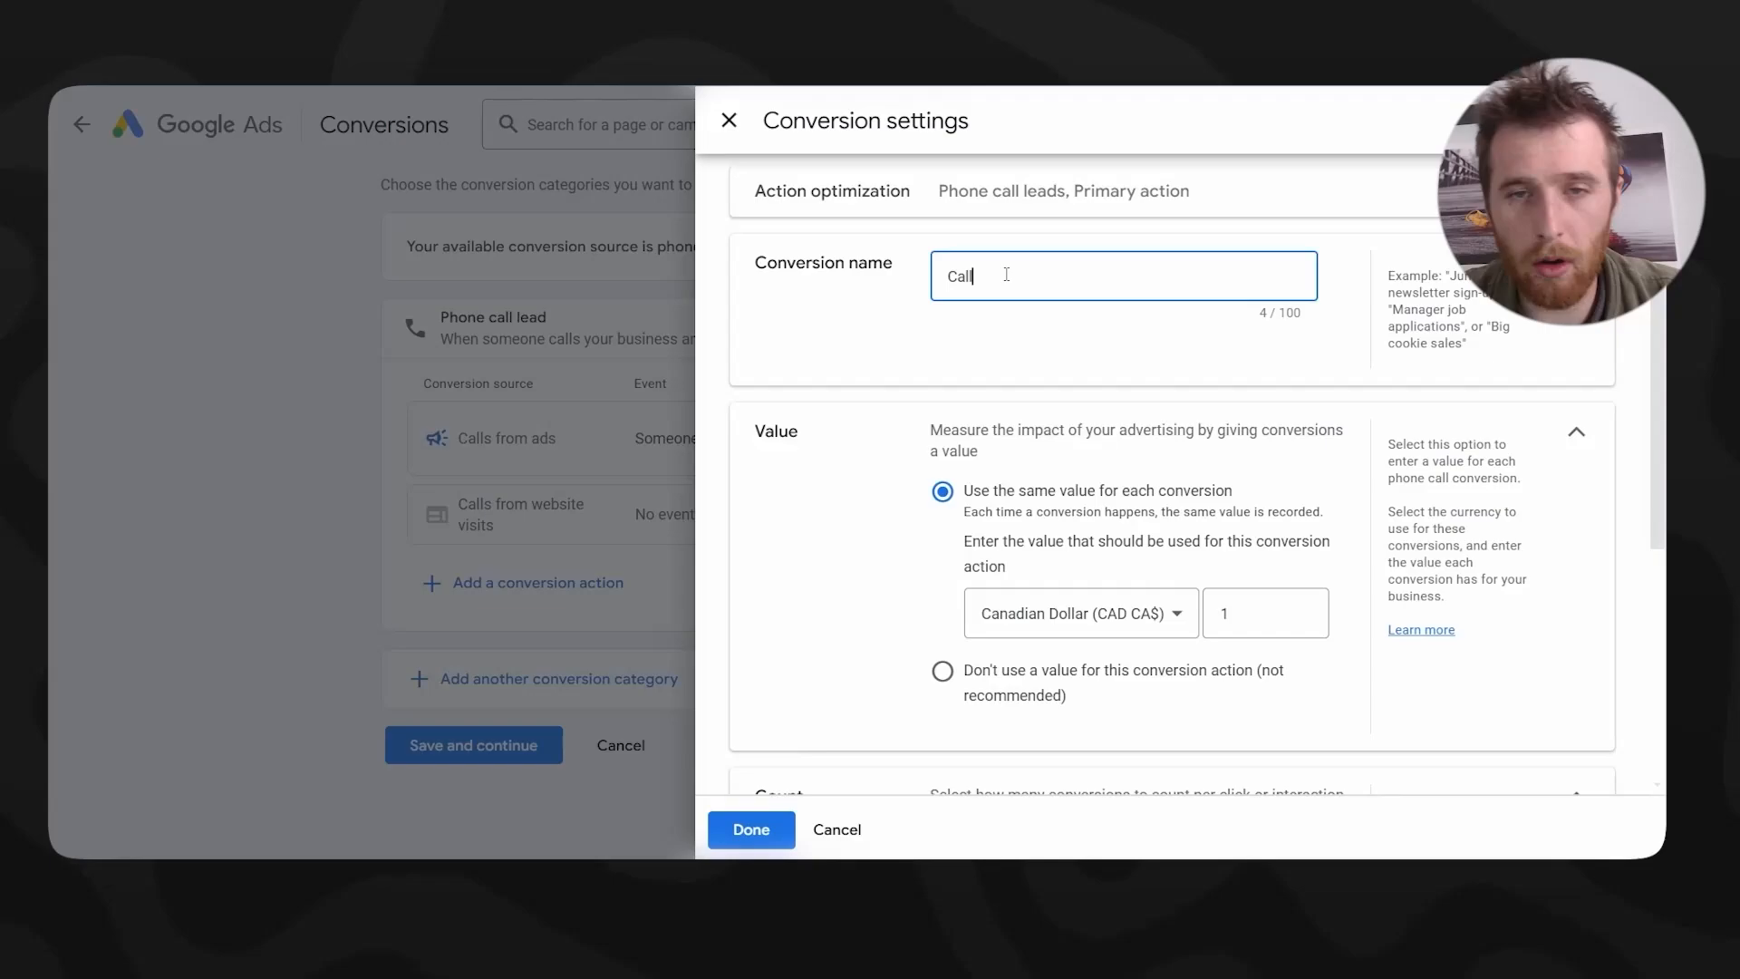
text( Only Ads - Pool Install)
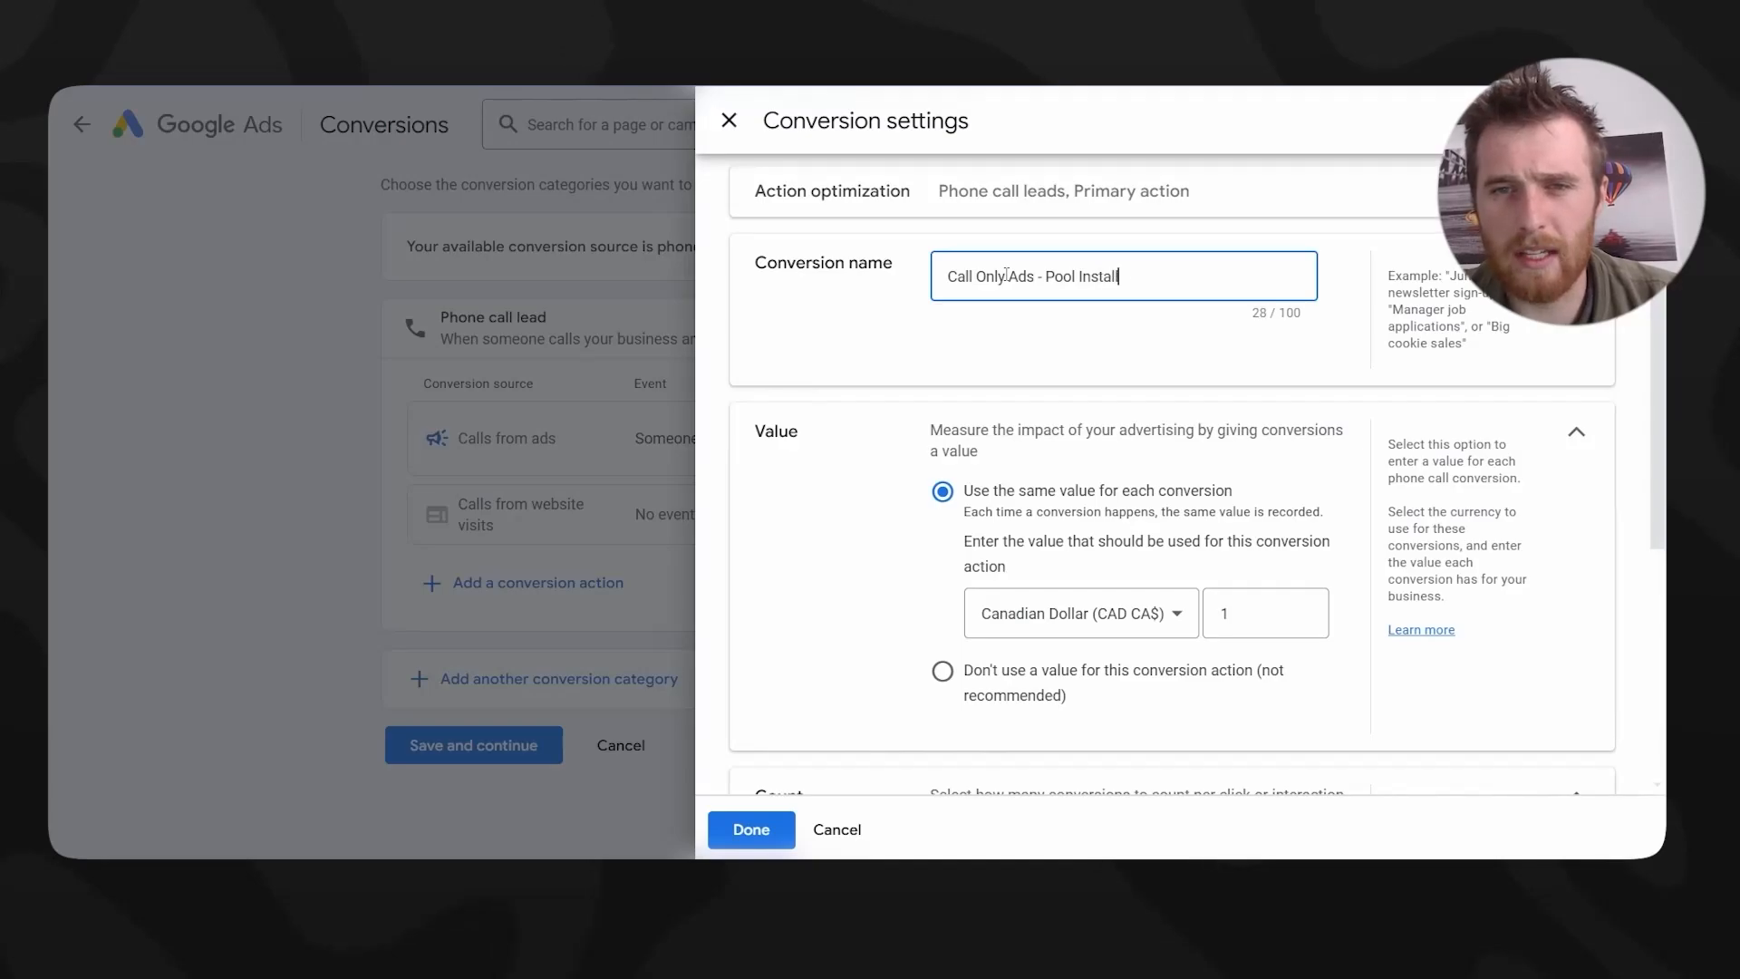
text(ation)
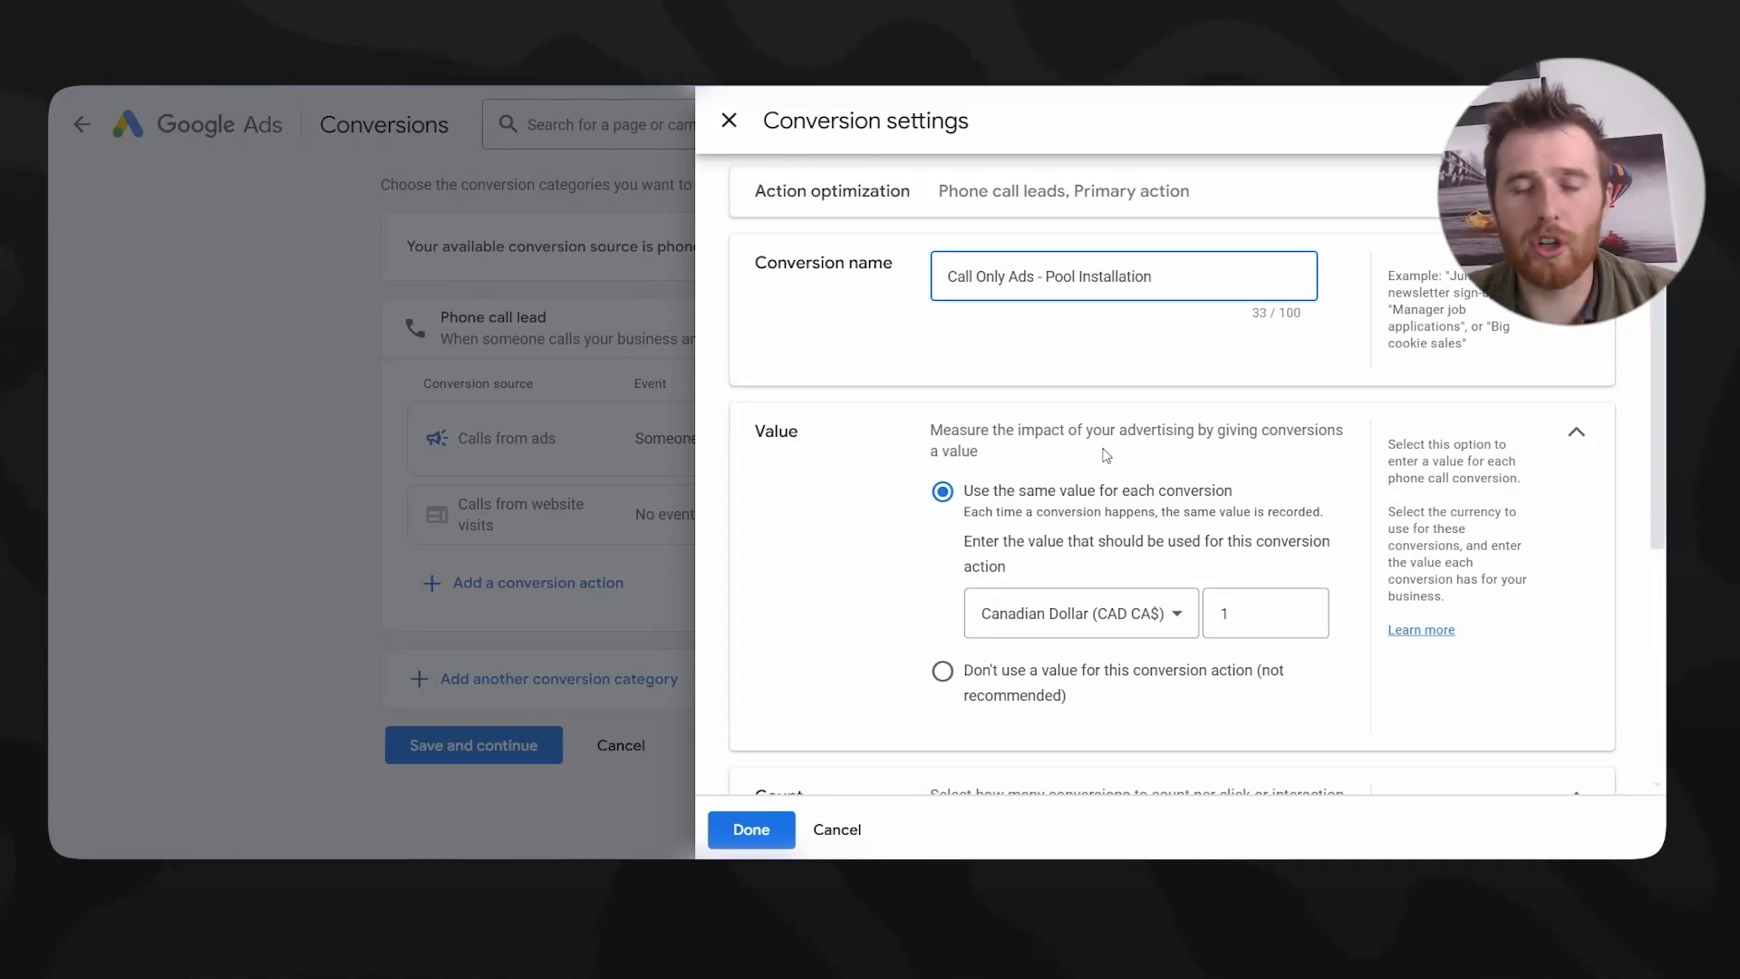
- Set the conversion's value option to not use a value for this conversion action
scroll(1120, 455, down, 1)
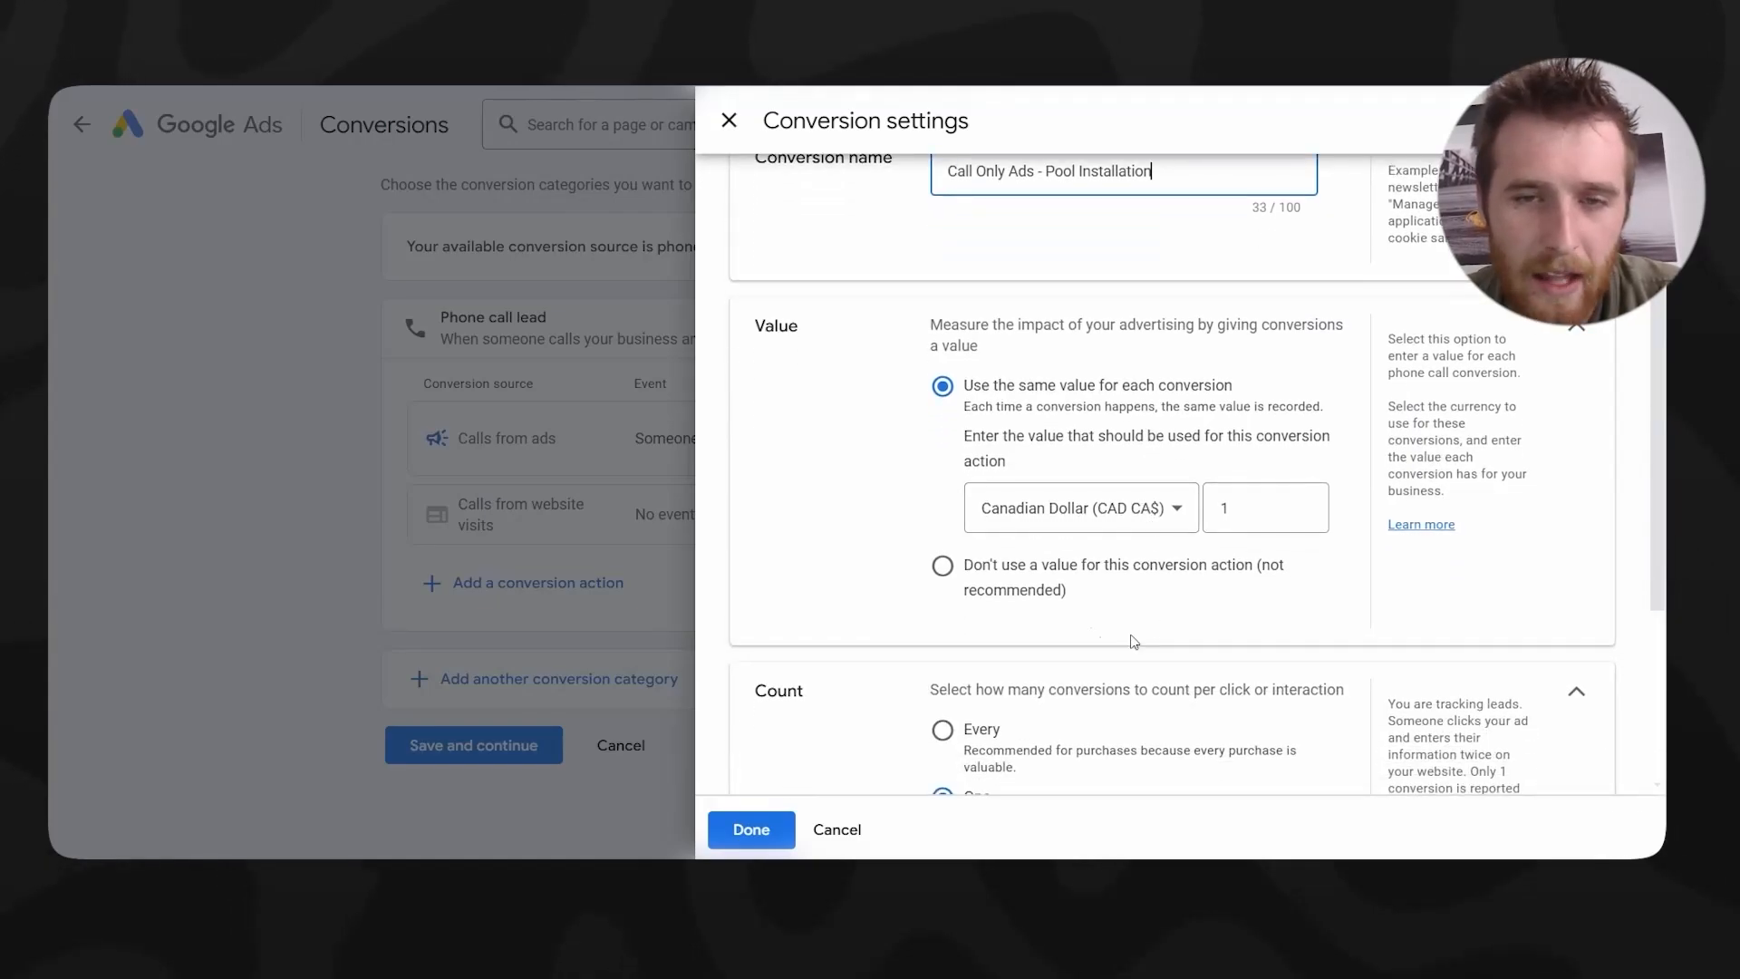
scroll(923, 562, down, 1)
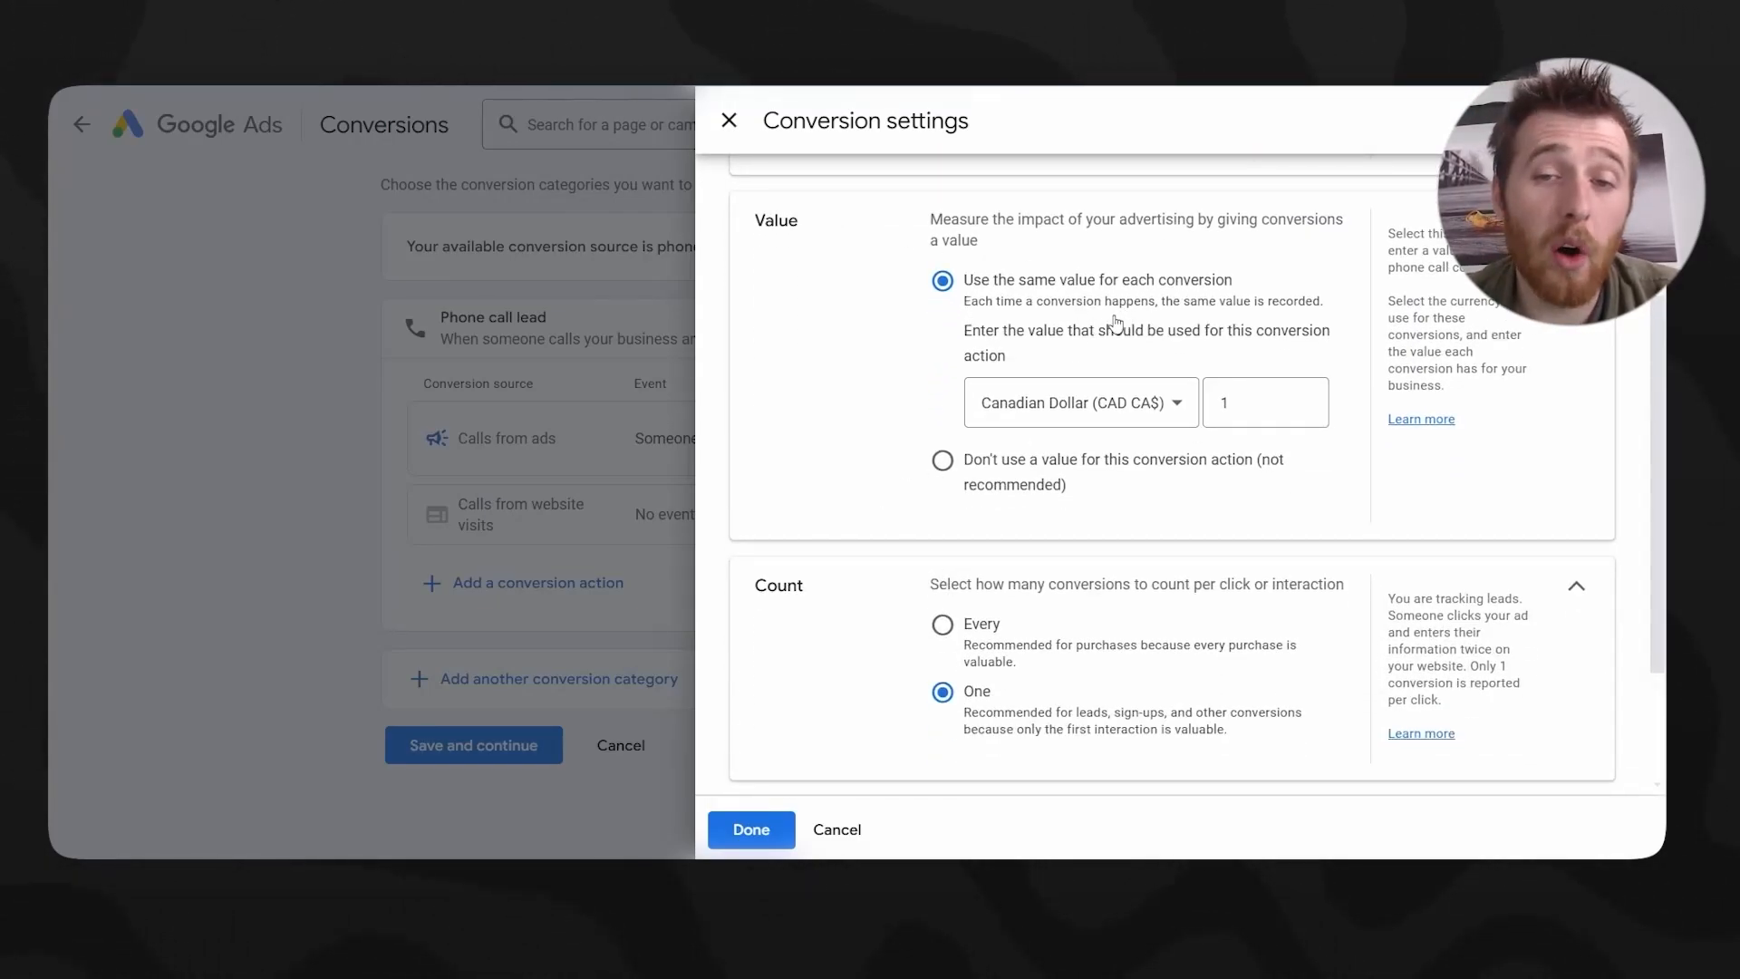
double_click(1219, 405)
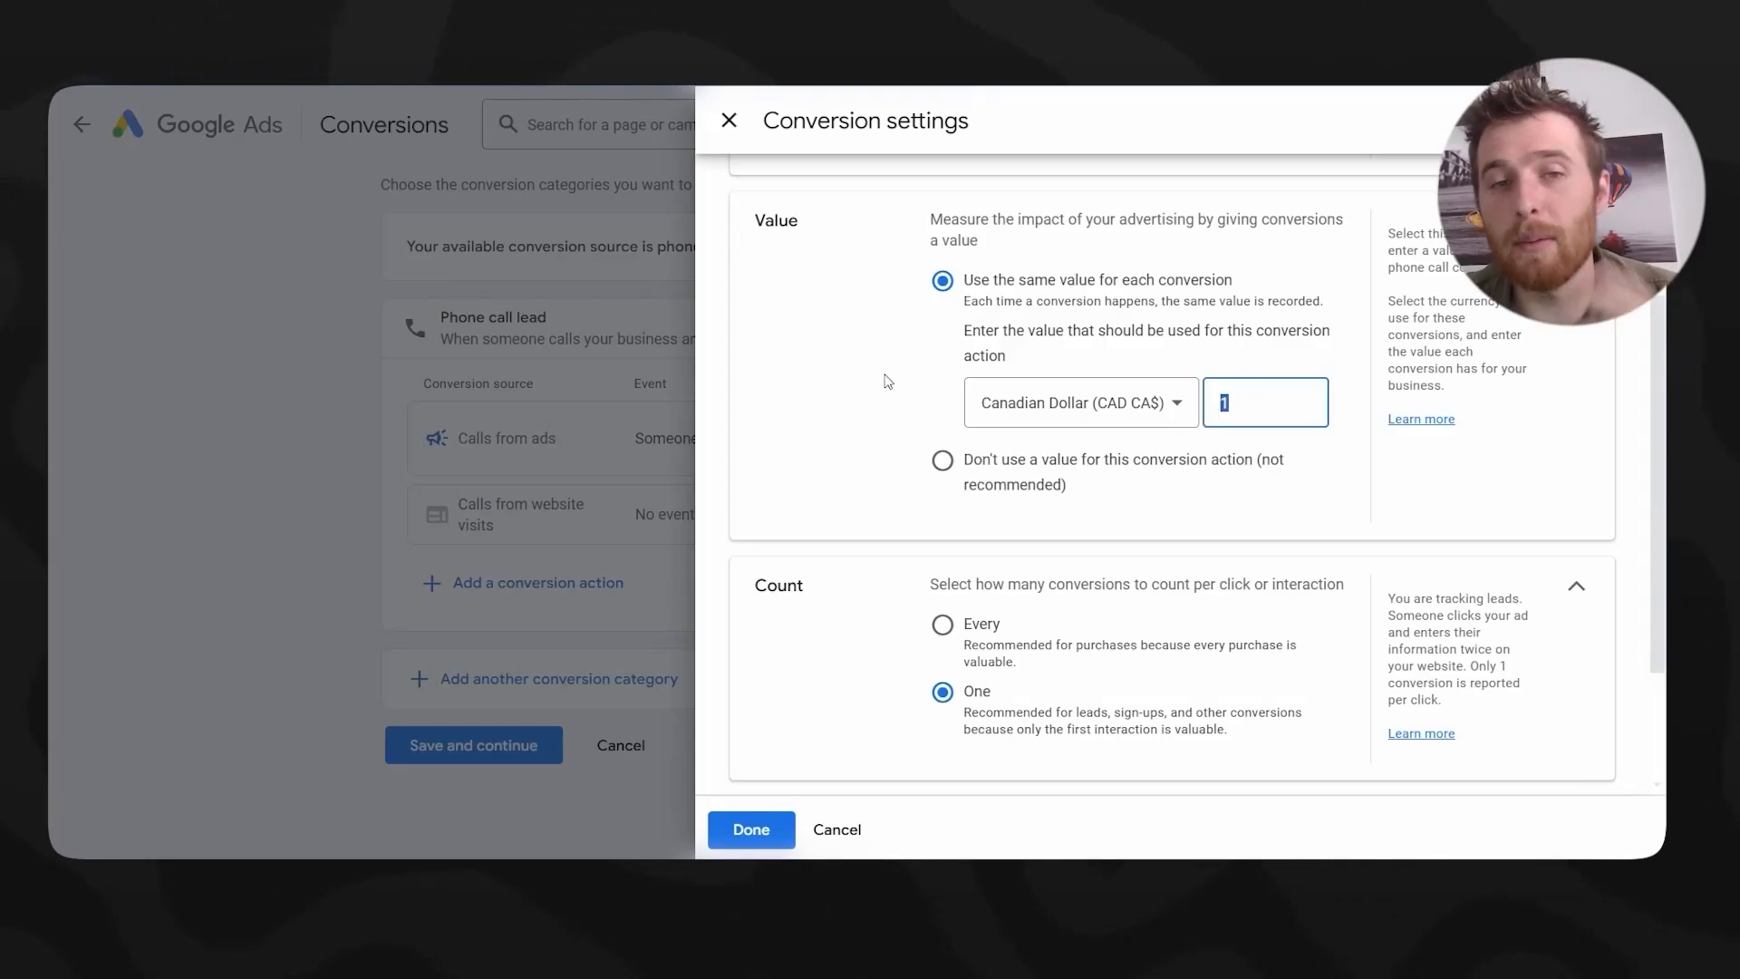
click(943, 461)
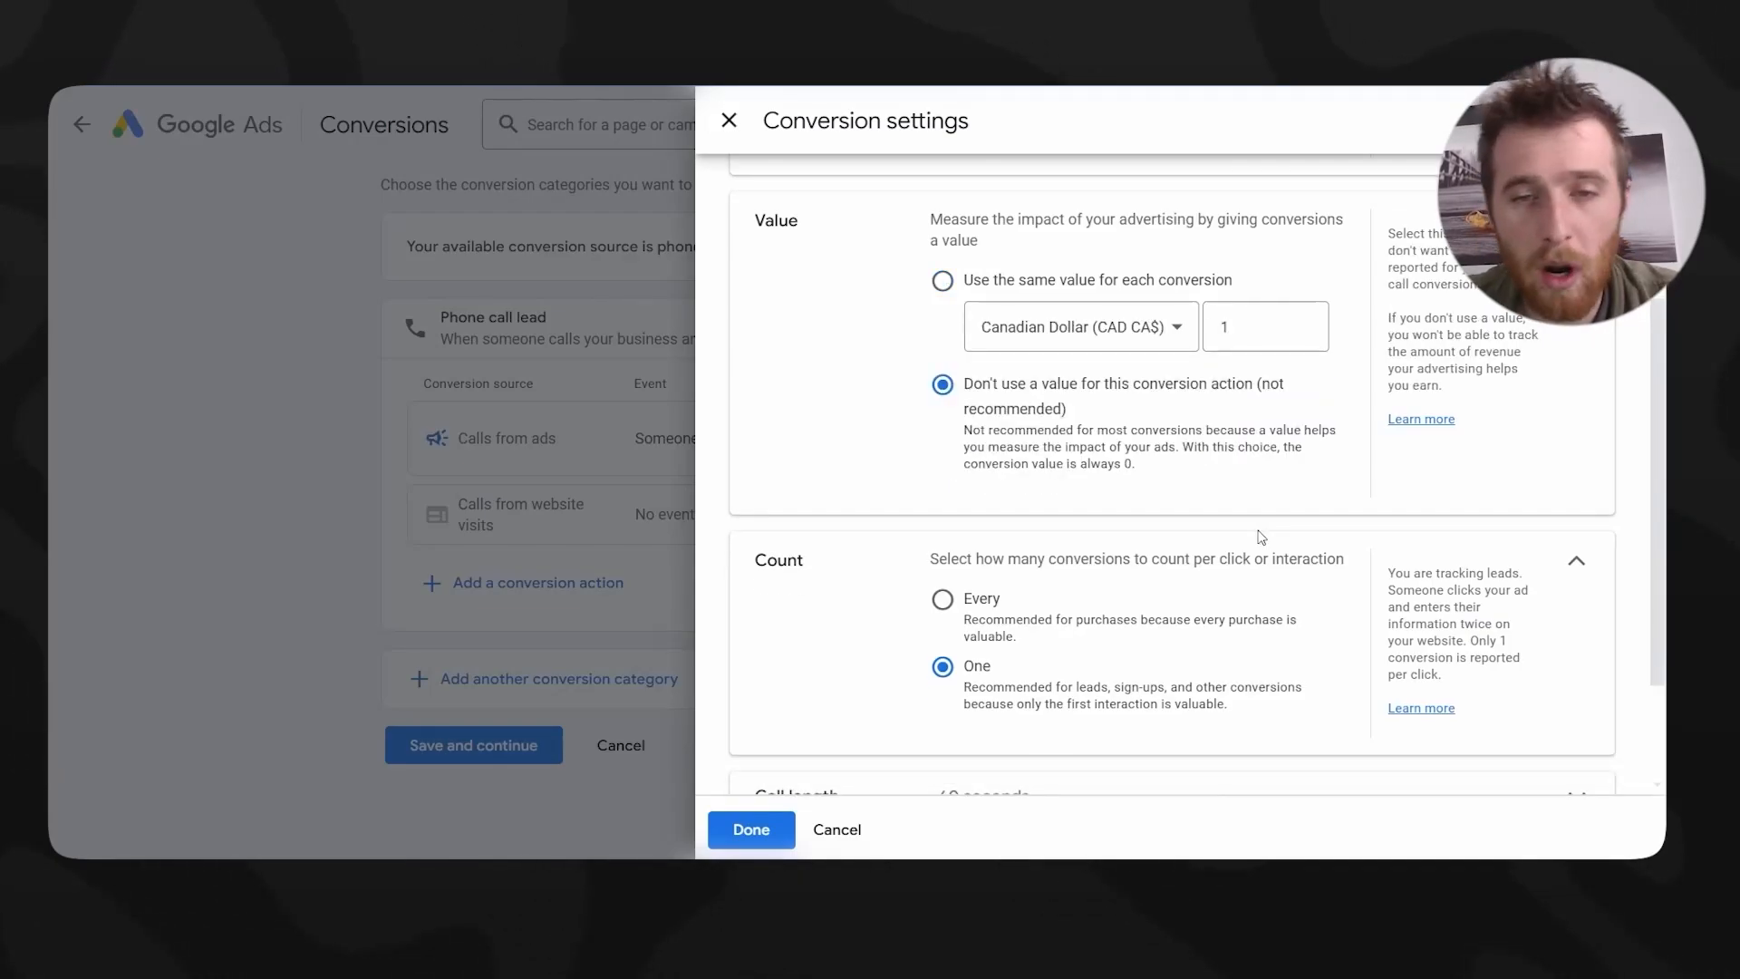
- Check the conversion count option and set the minimum call length to 30 seconds
scroll(1254, 535, down, 2)
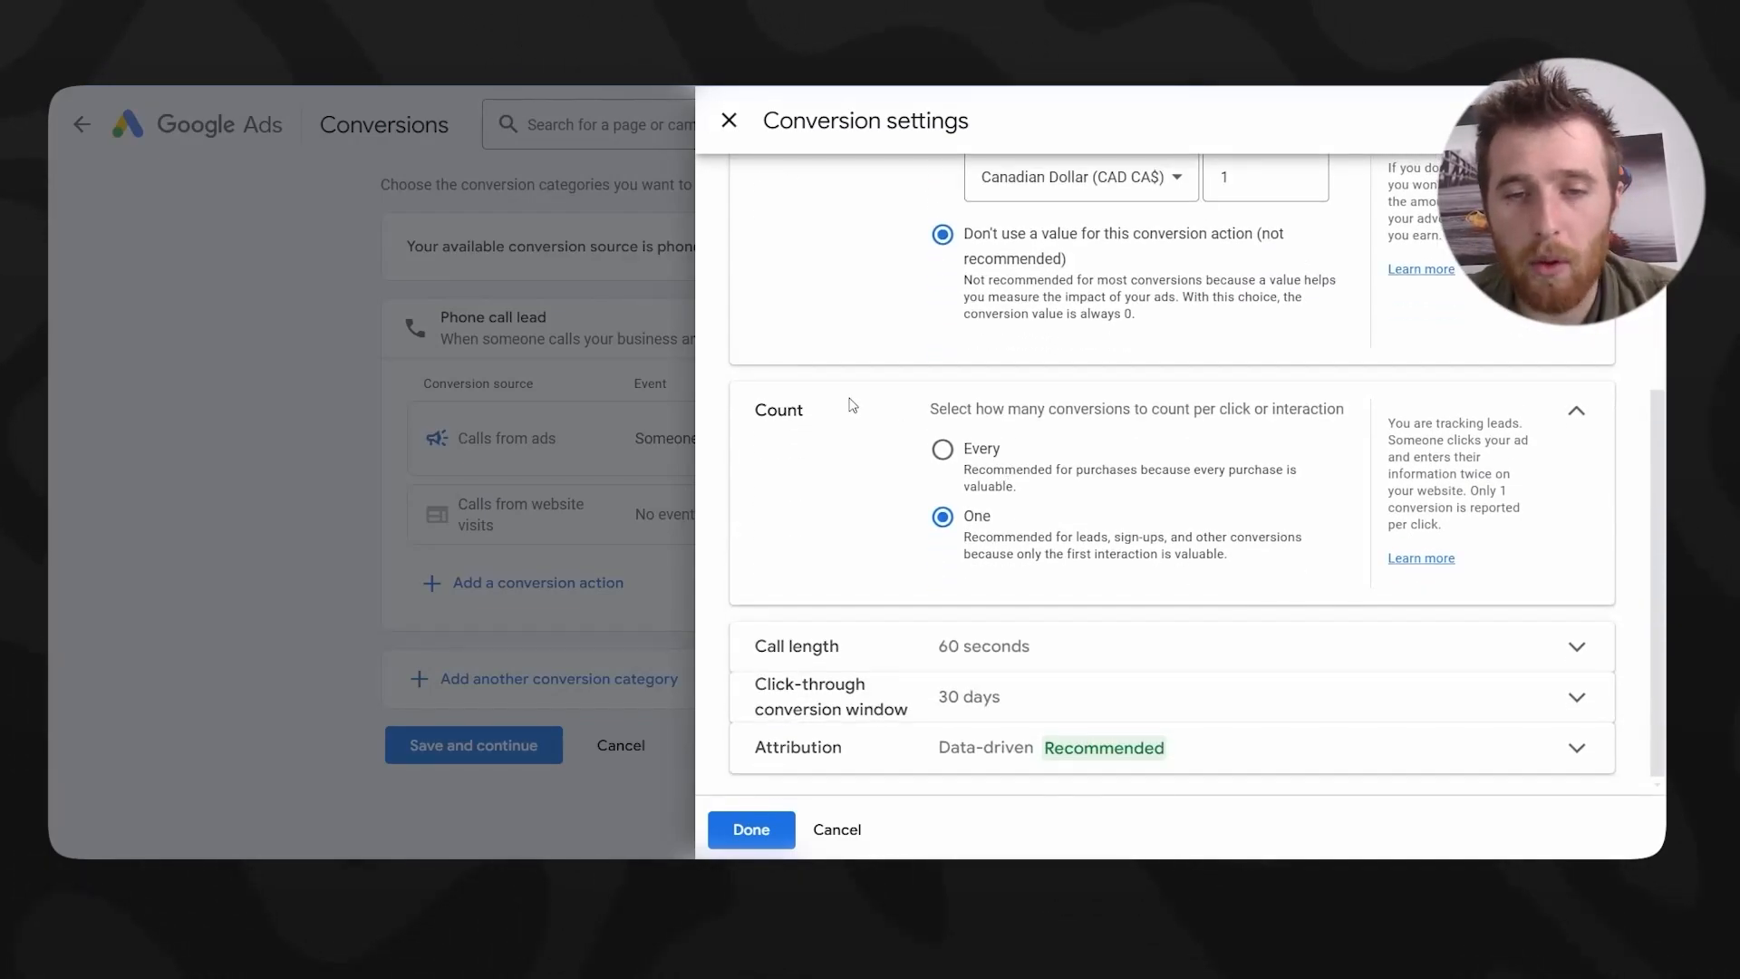
drag(852, 419, 1262, 410)
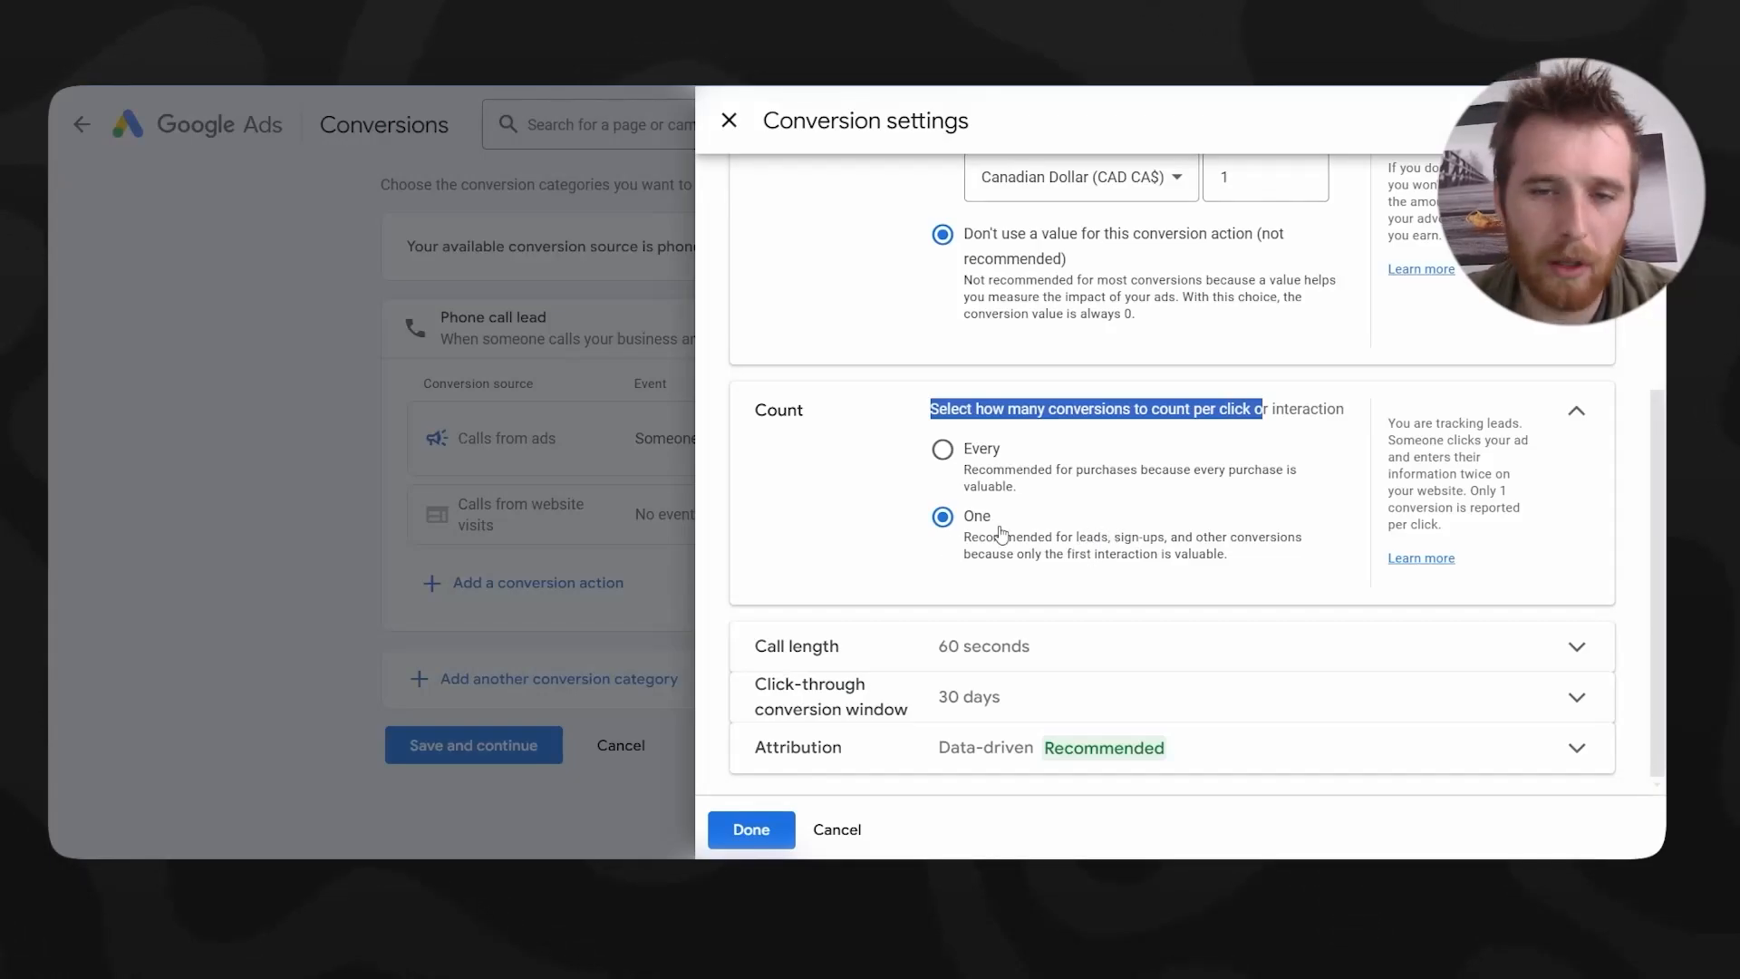
drag(1008, 527, 959, 528)
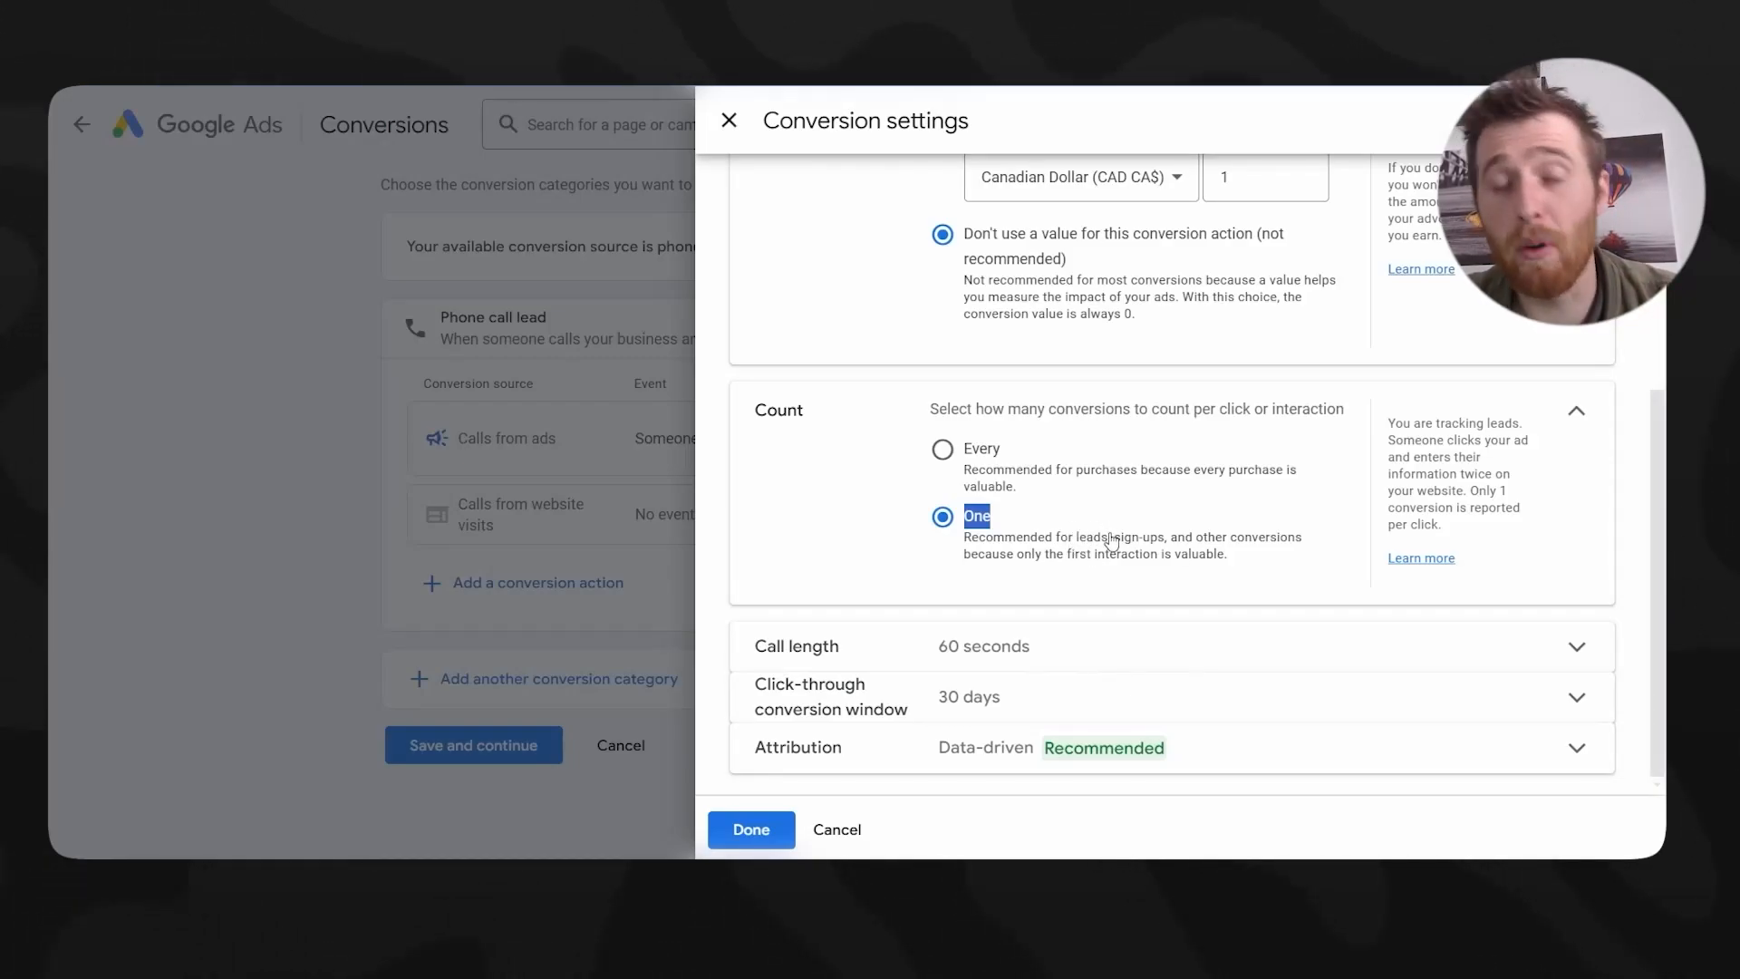
click(1156, 645)
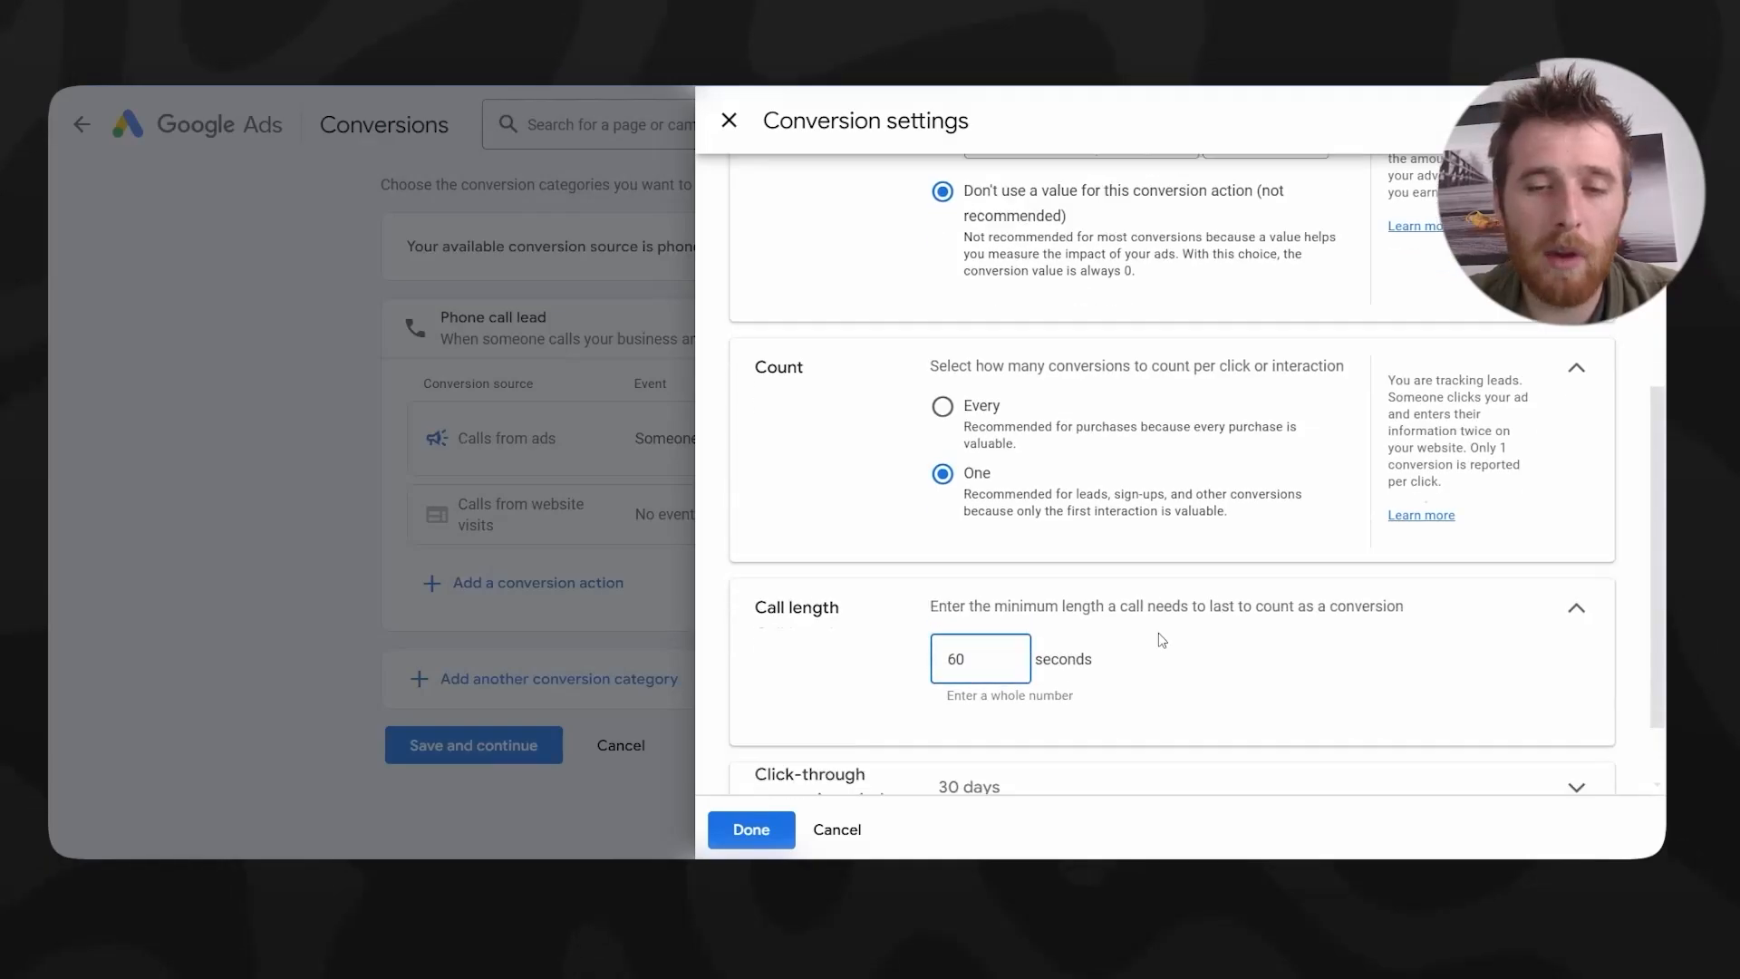
double_click(956, 597)
key(BackSpace)
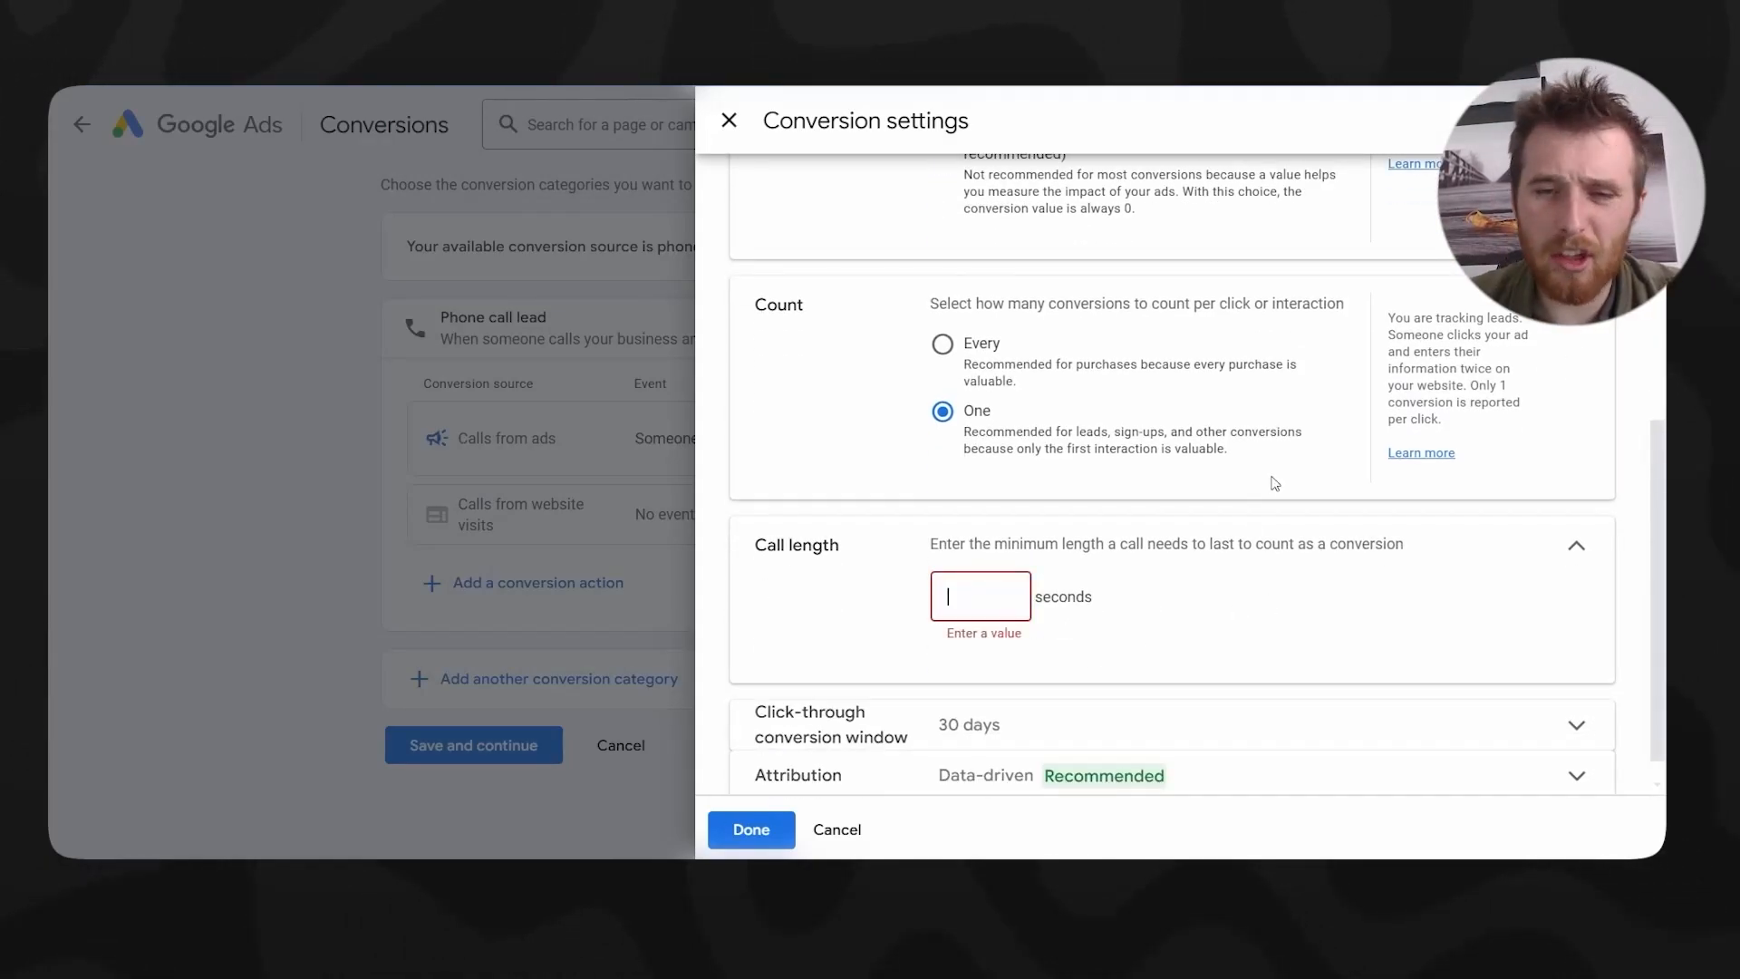
text(30)
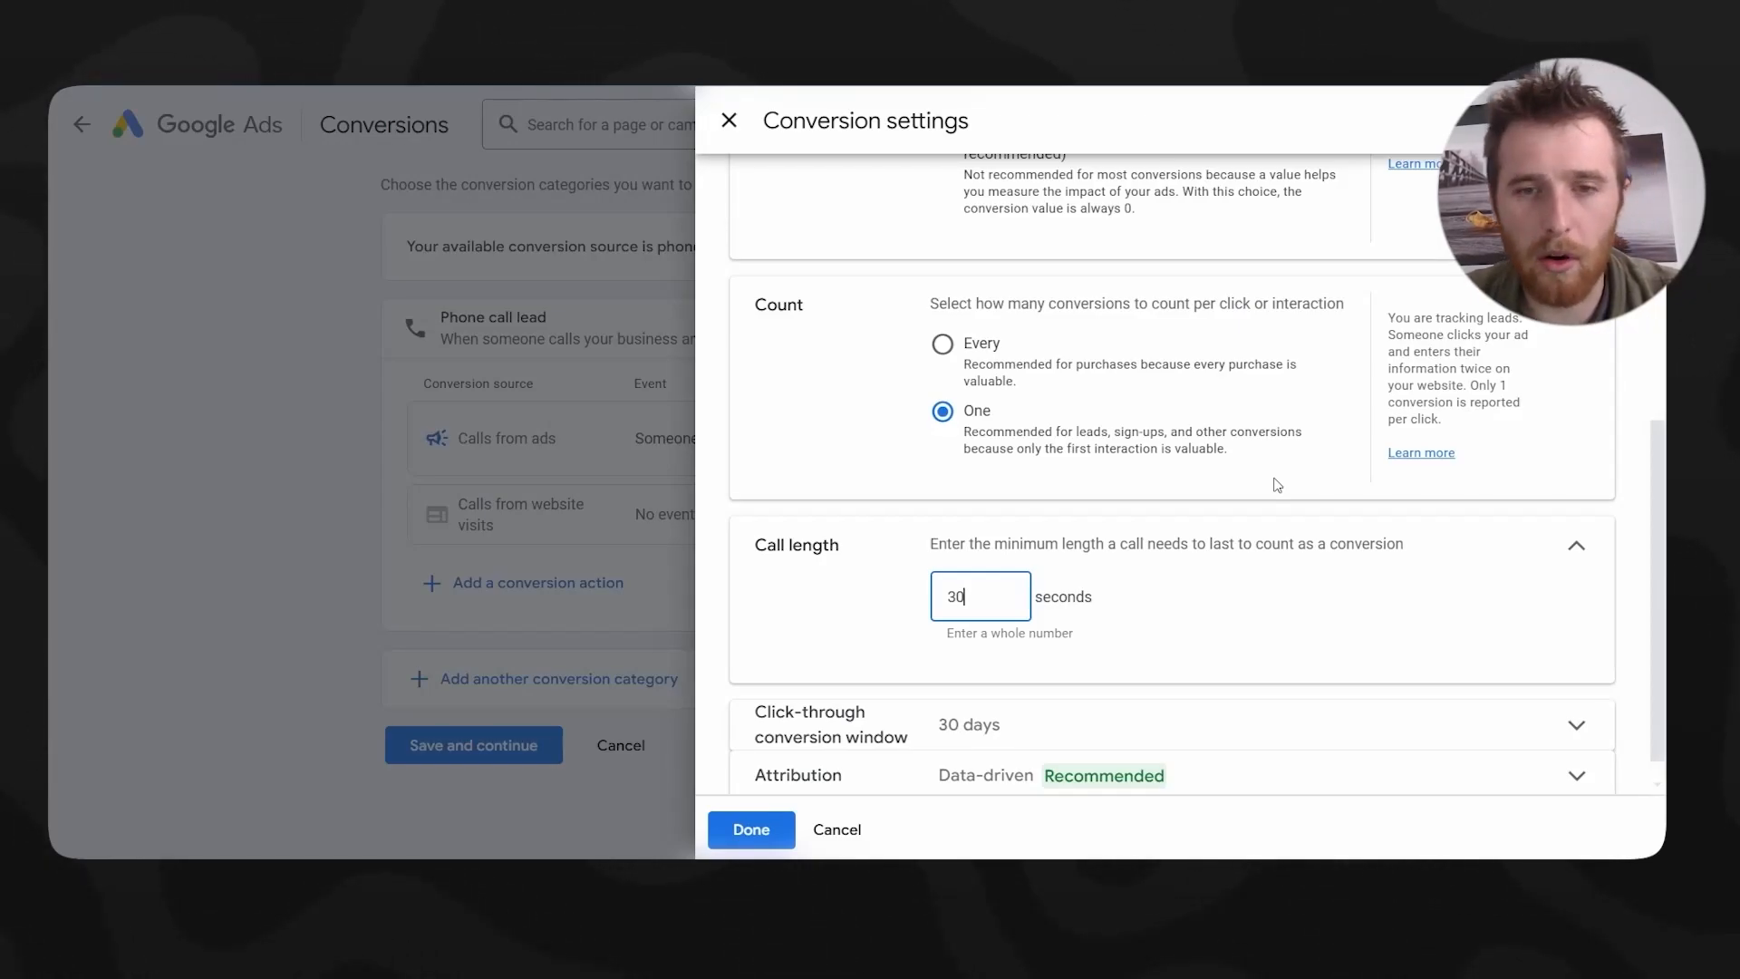
scroll(1309, 573, down, 1)
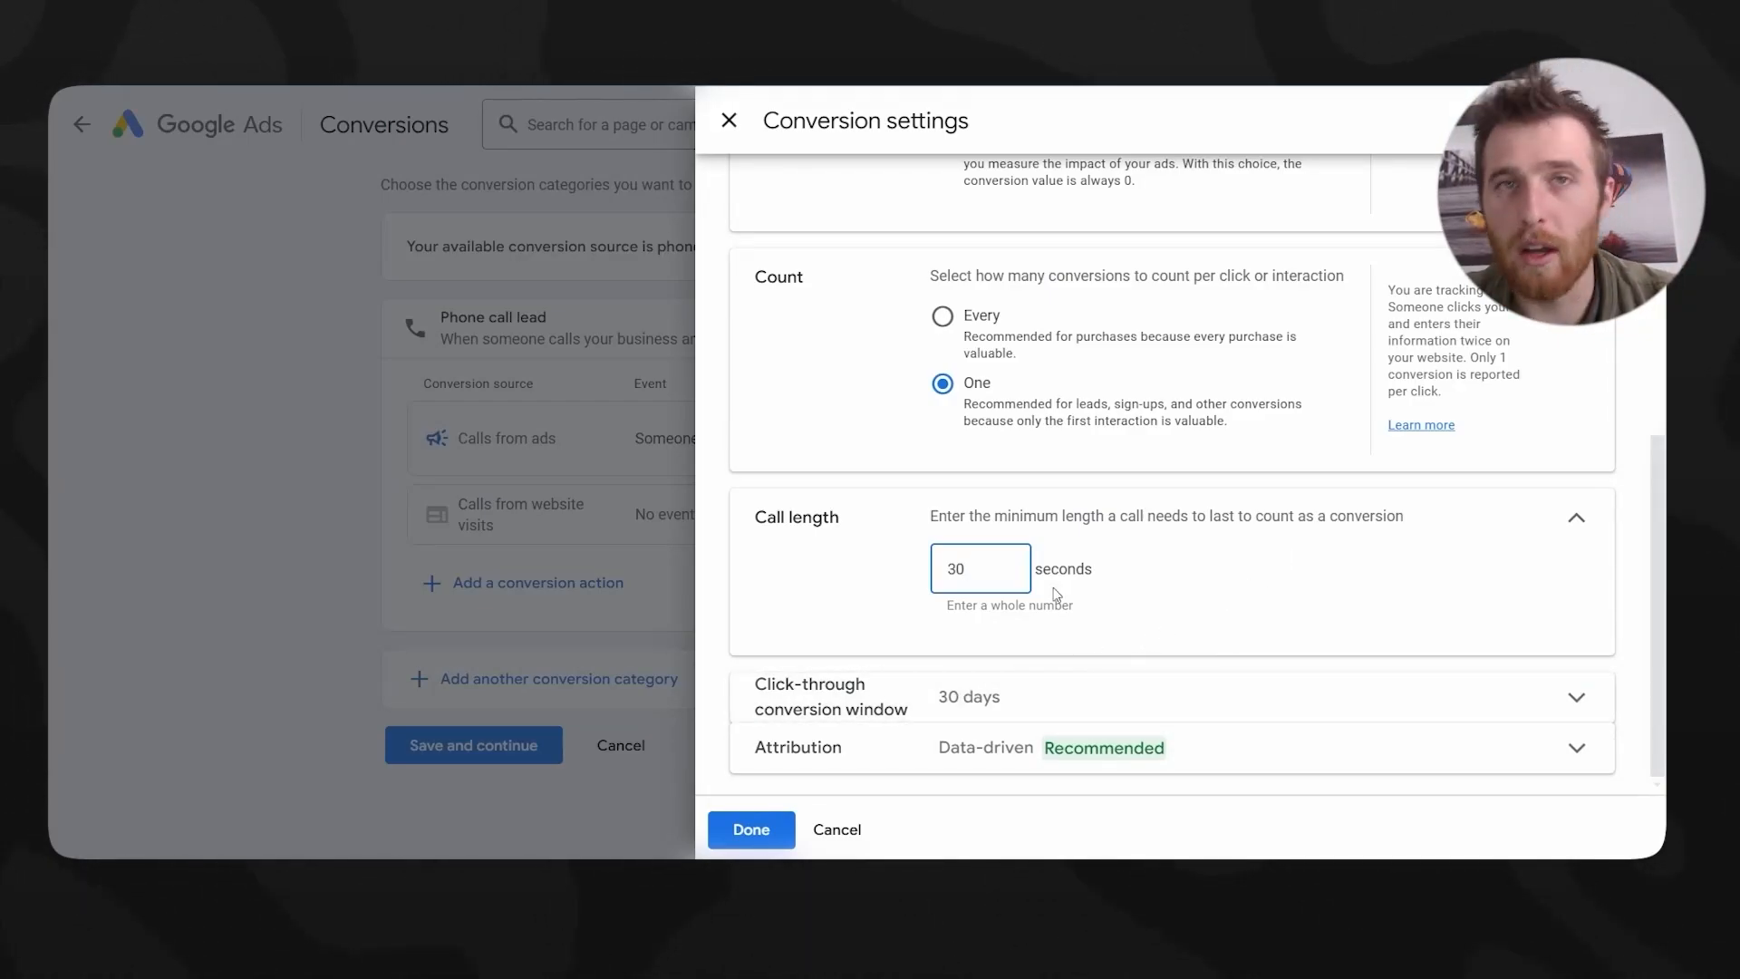
- Examine the available click-through conversion window lengths and attribution models in the conversion settings
click(1074, 675)
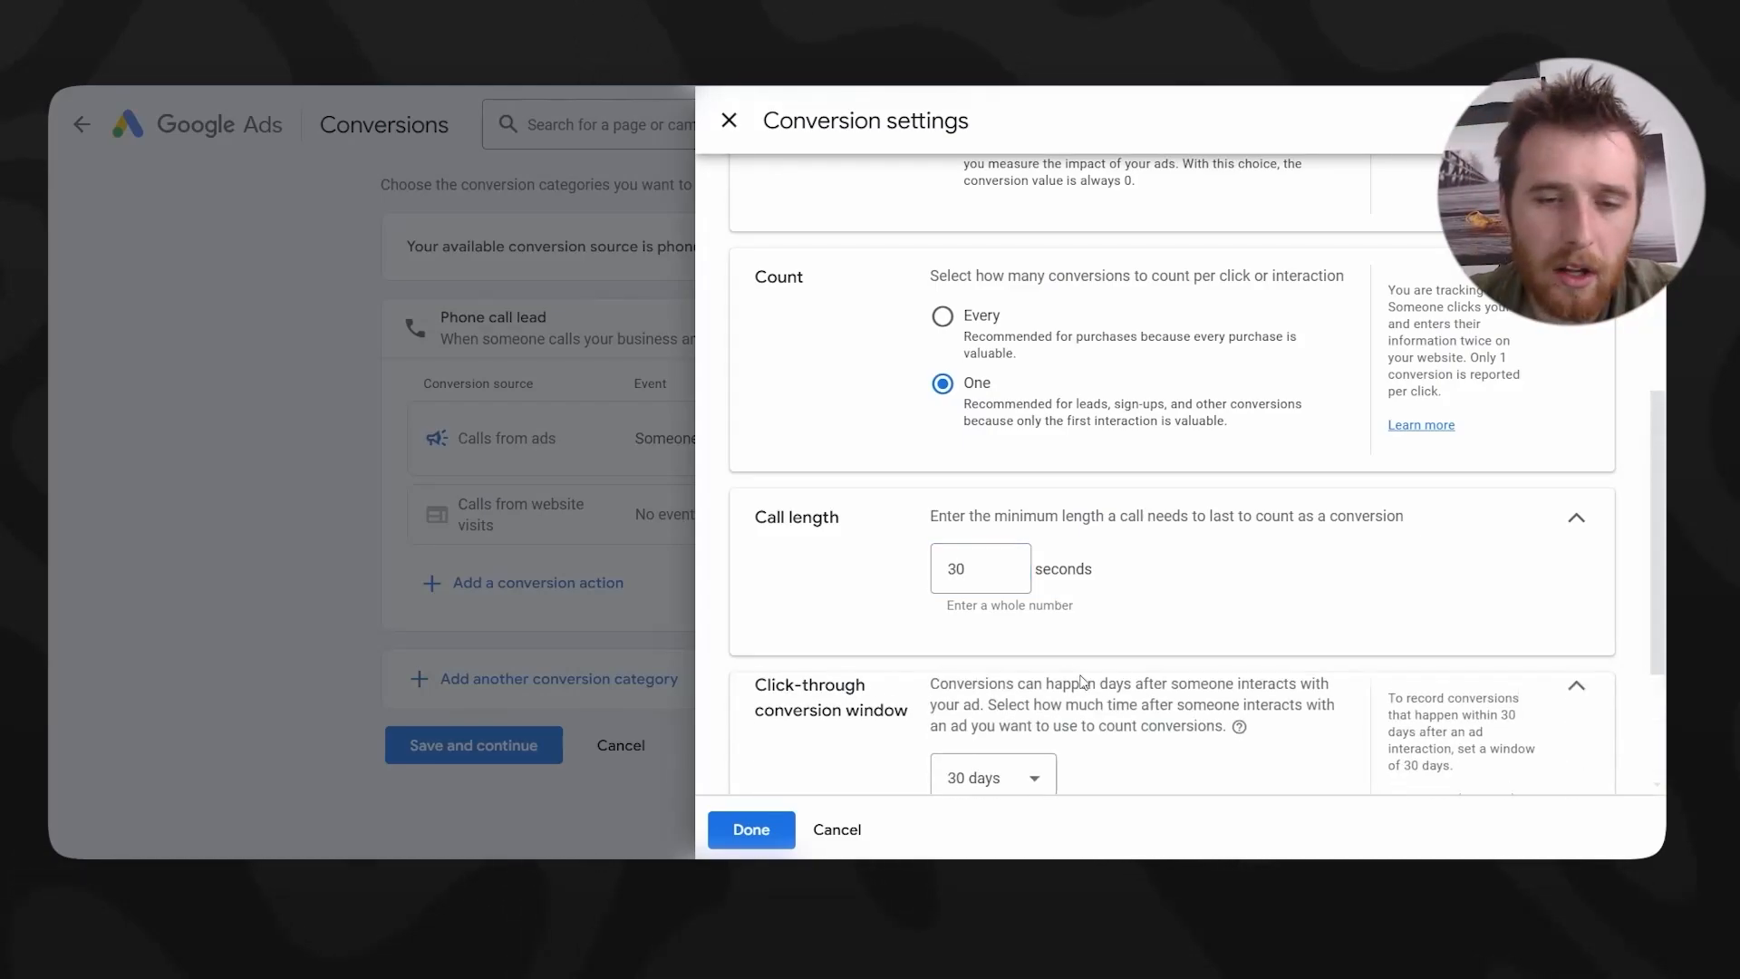
click(1006, 554)
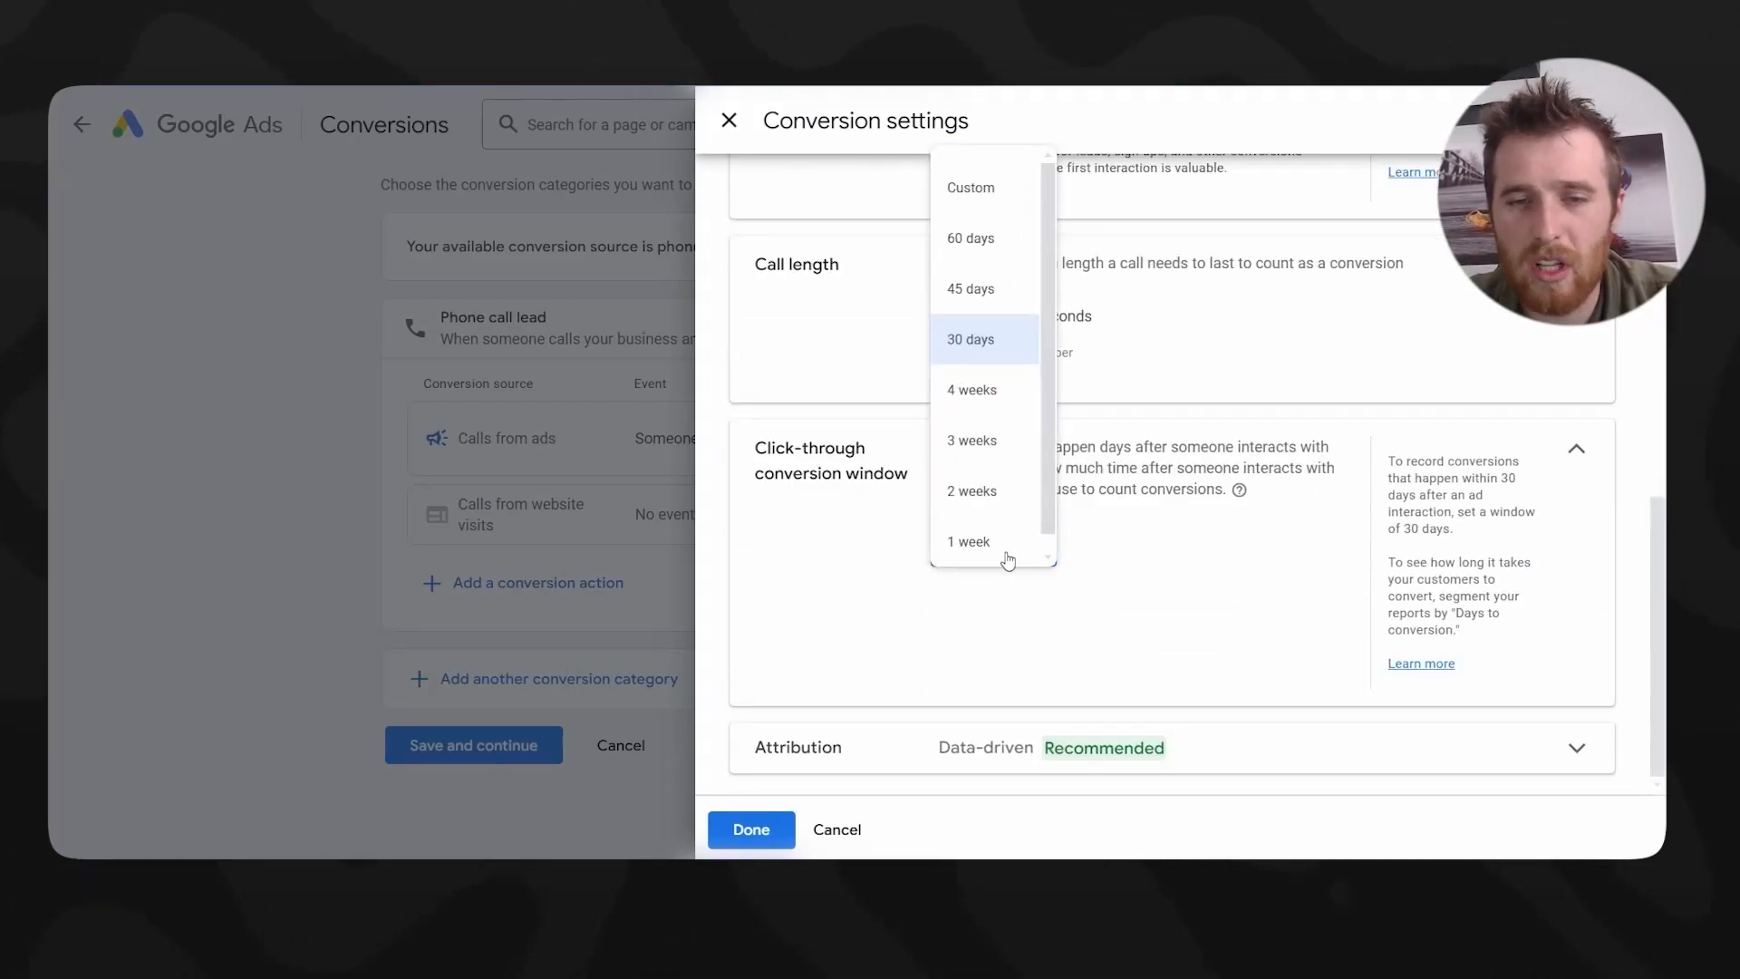
click(1261, 587)
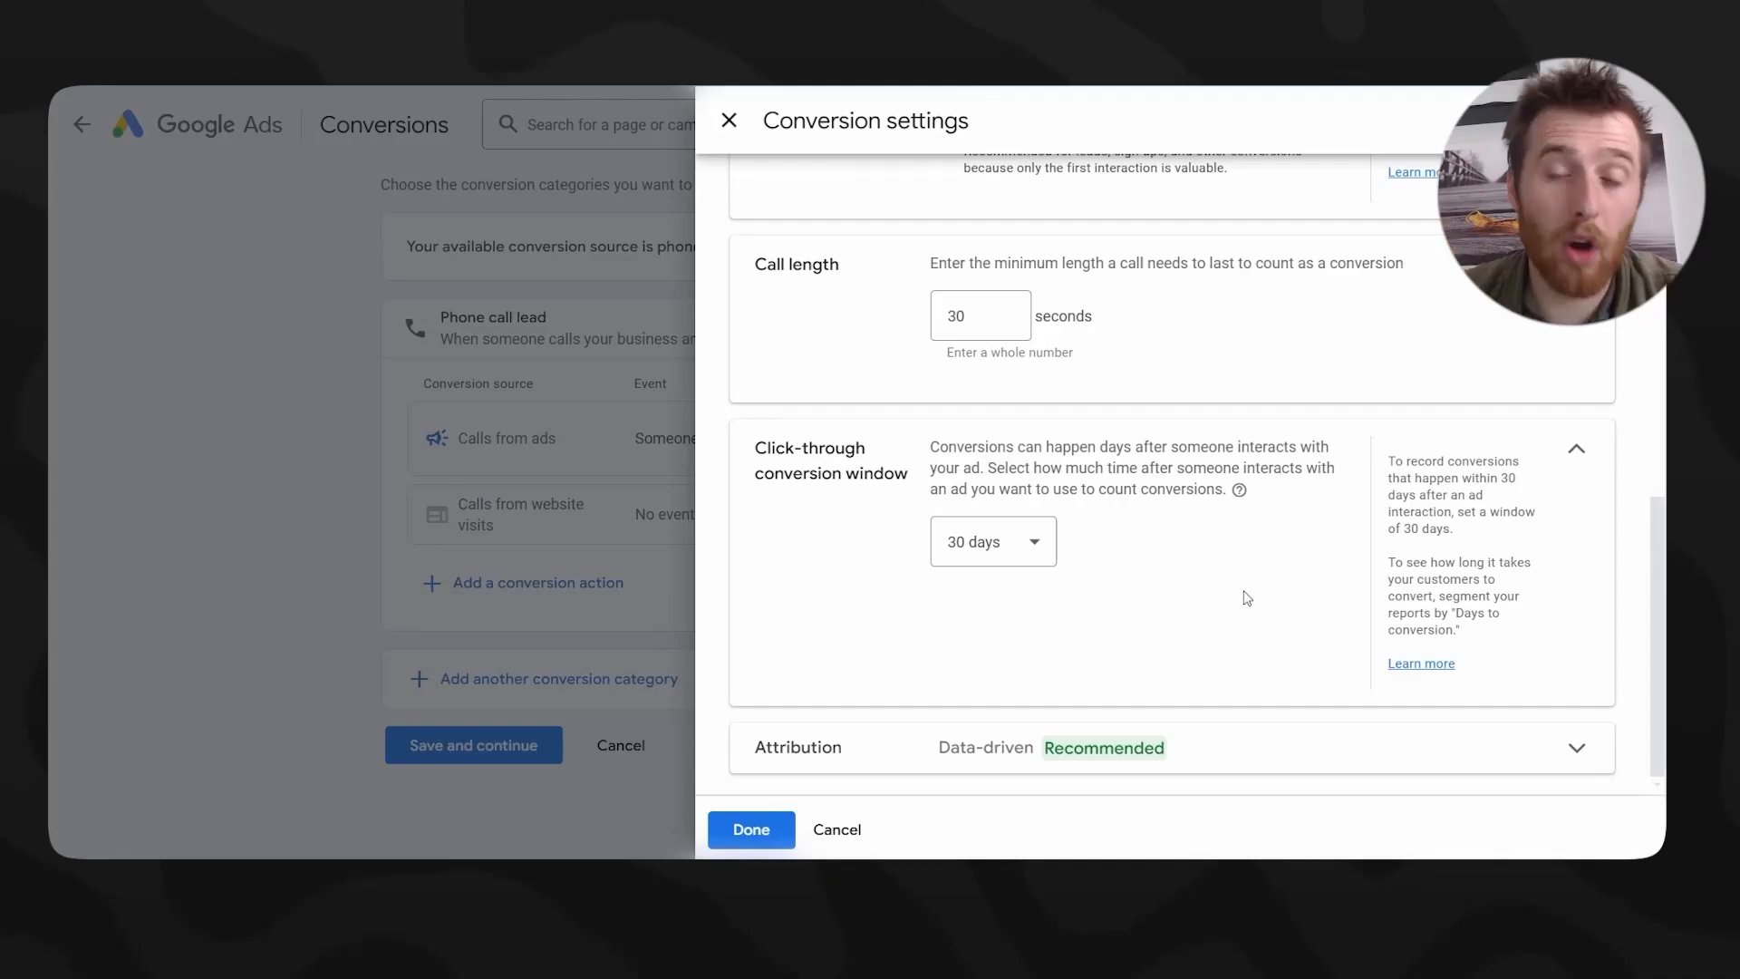
scroll(1247, 597, up, 5)
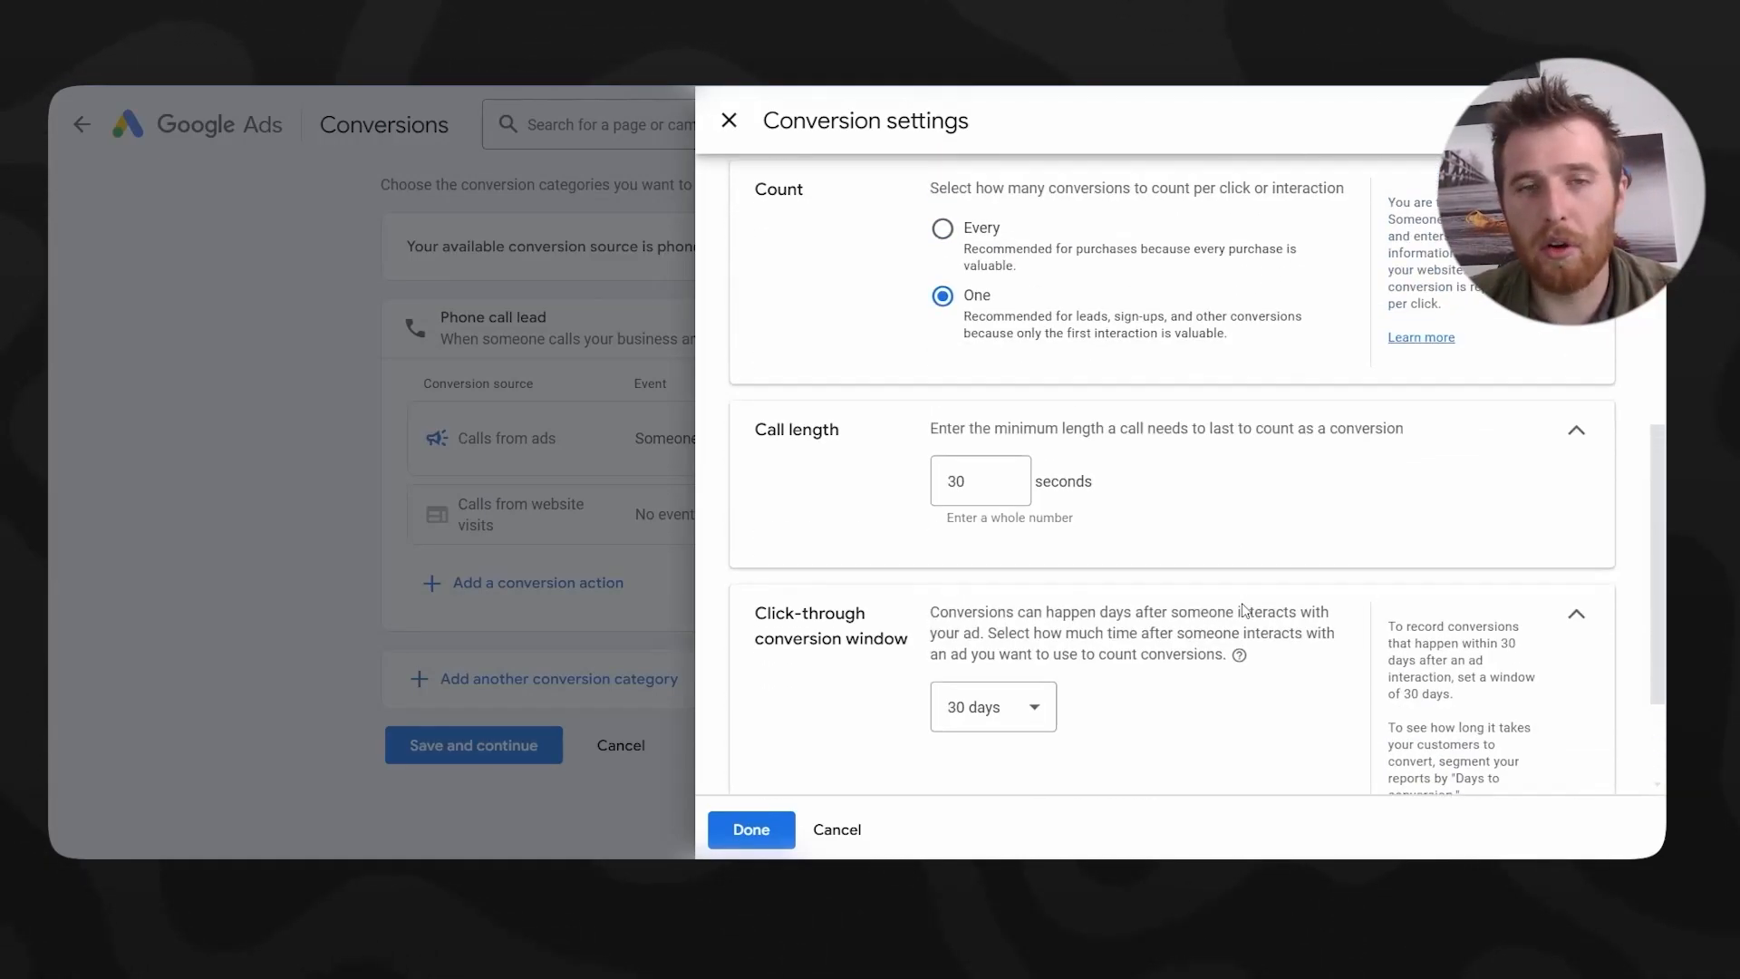
scroll(1242, 607, up, 2)
scroll(1245, 628, down, 5)
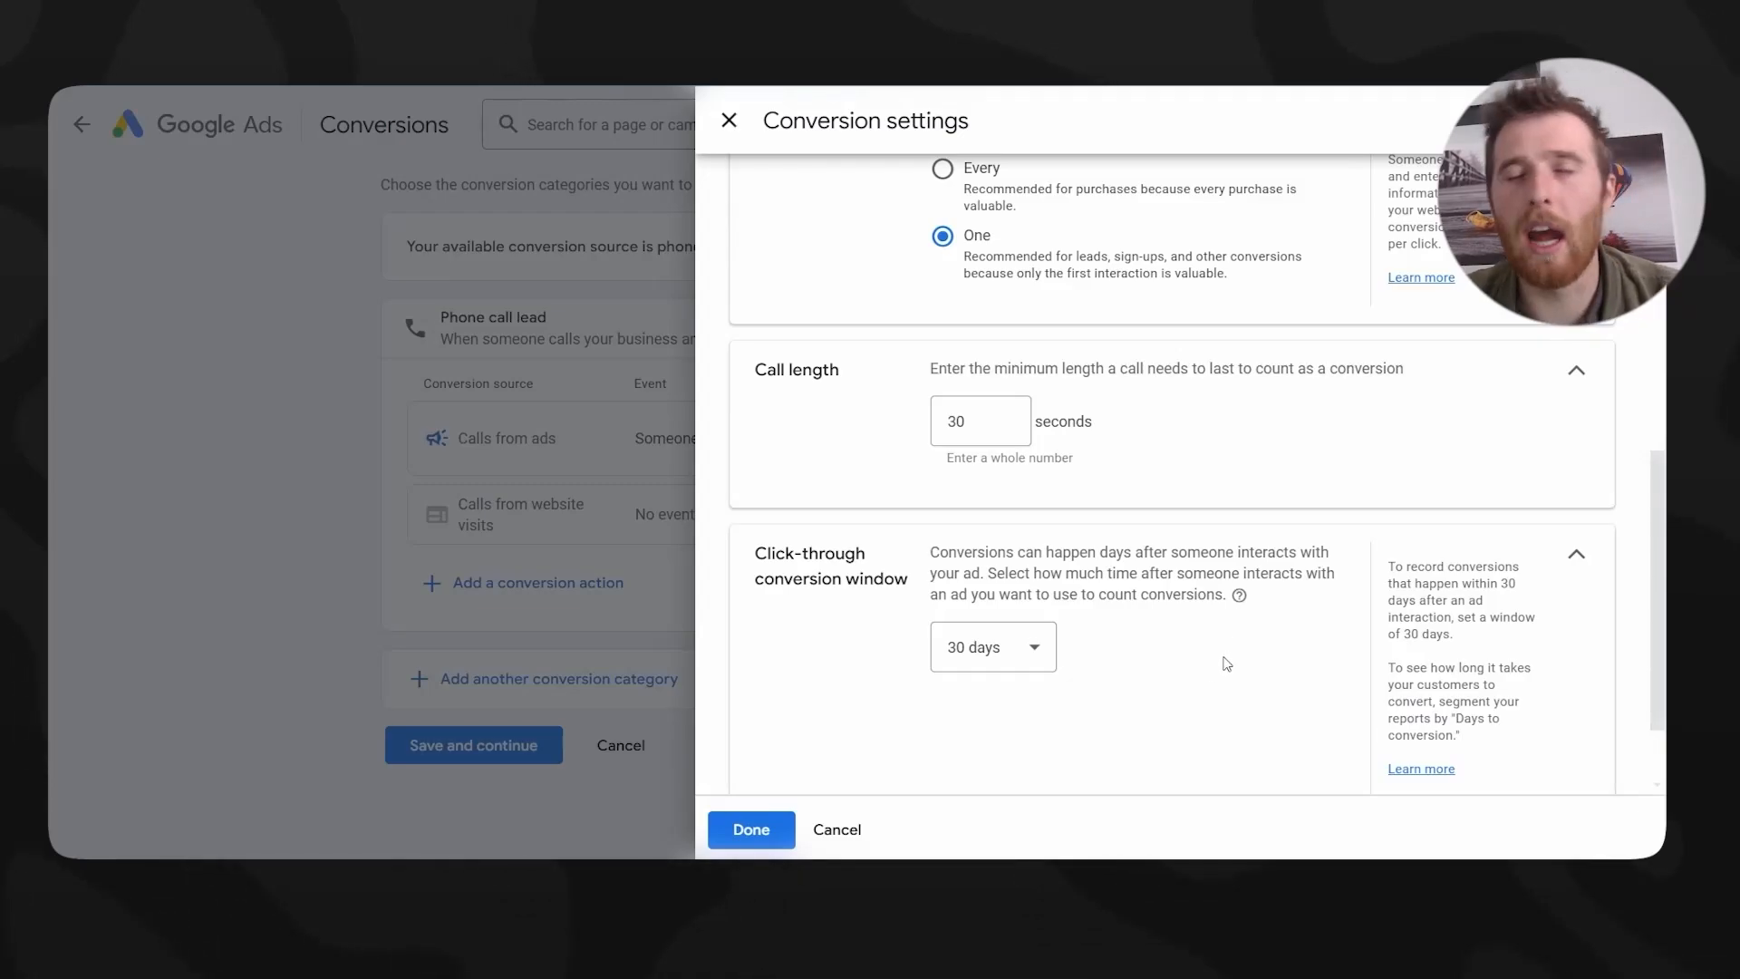
scroll(1227, 664, down, 1)
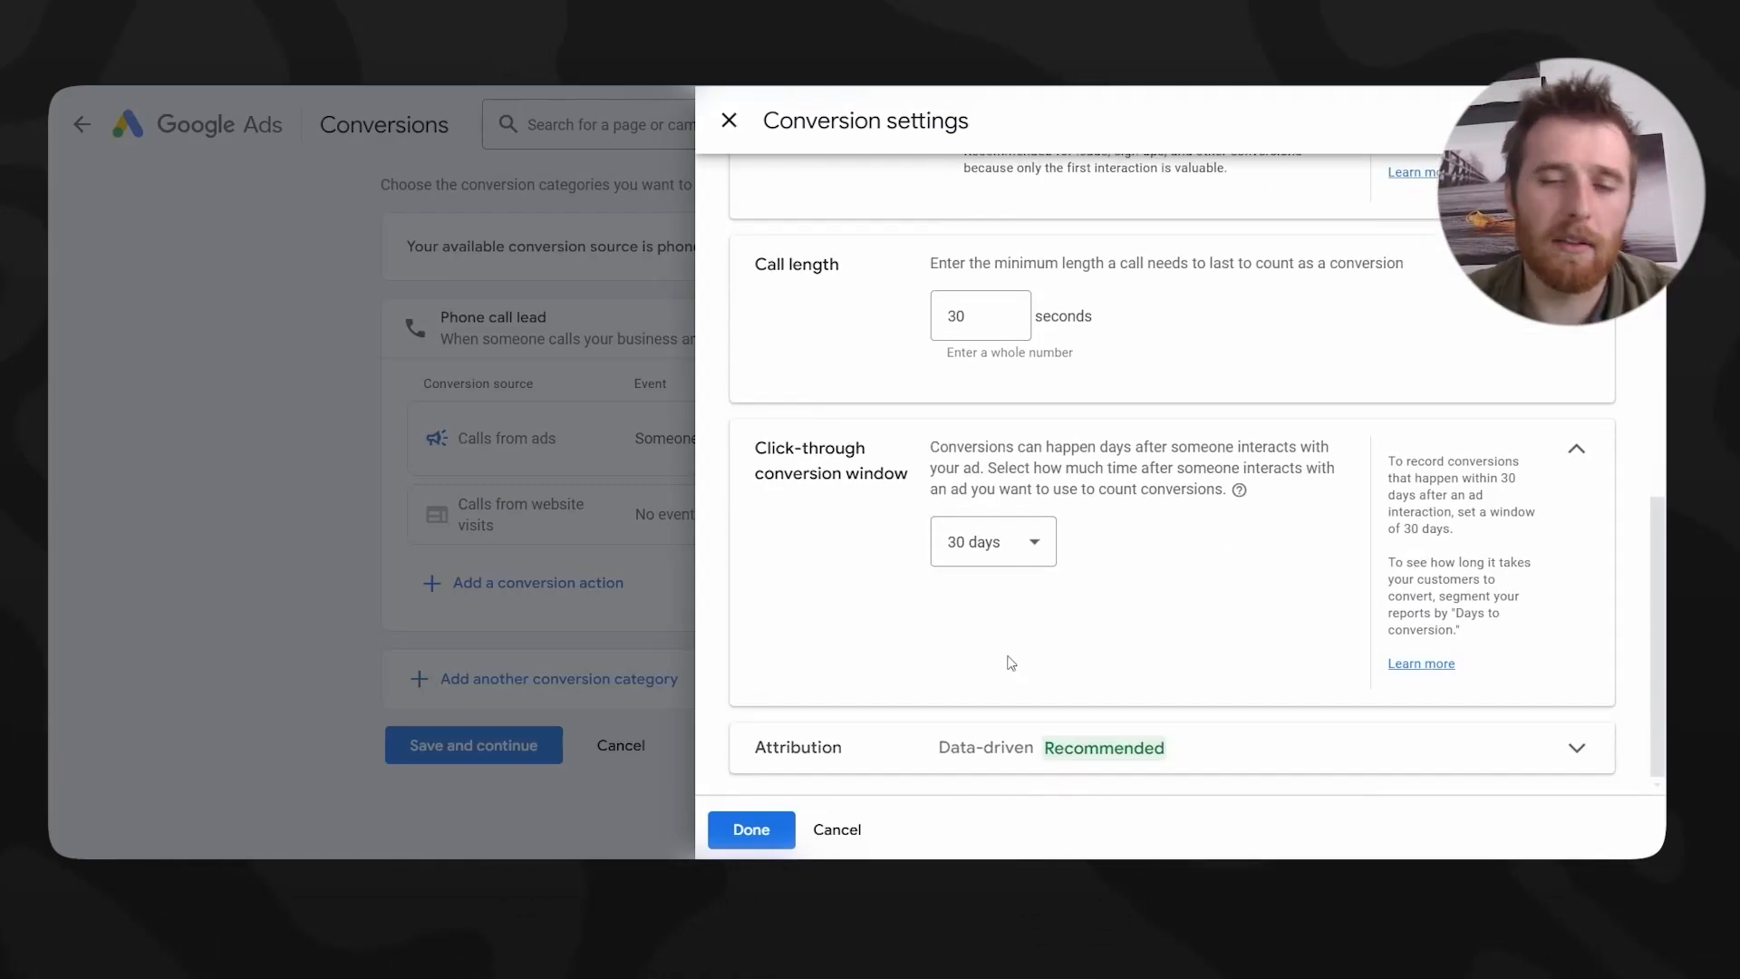
click(1024, 766)
click(1097, 714)
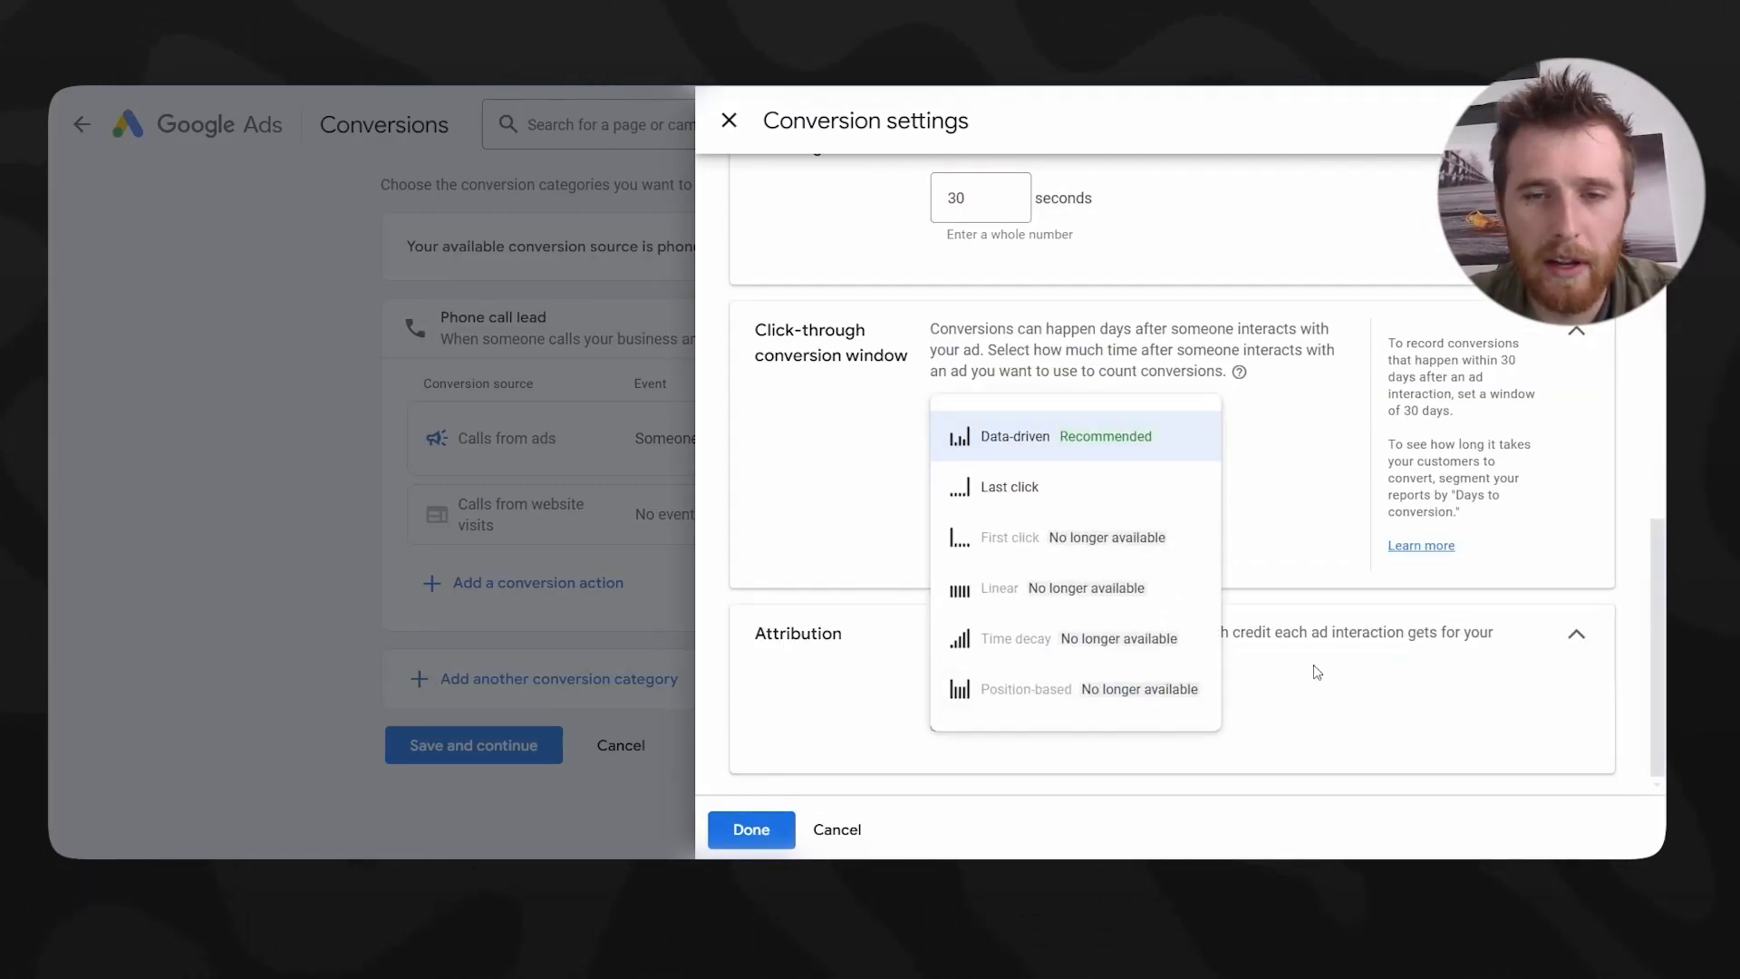
click(864, 566)
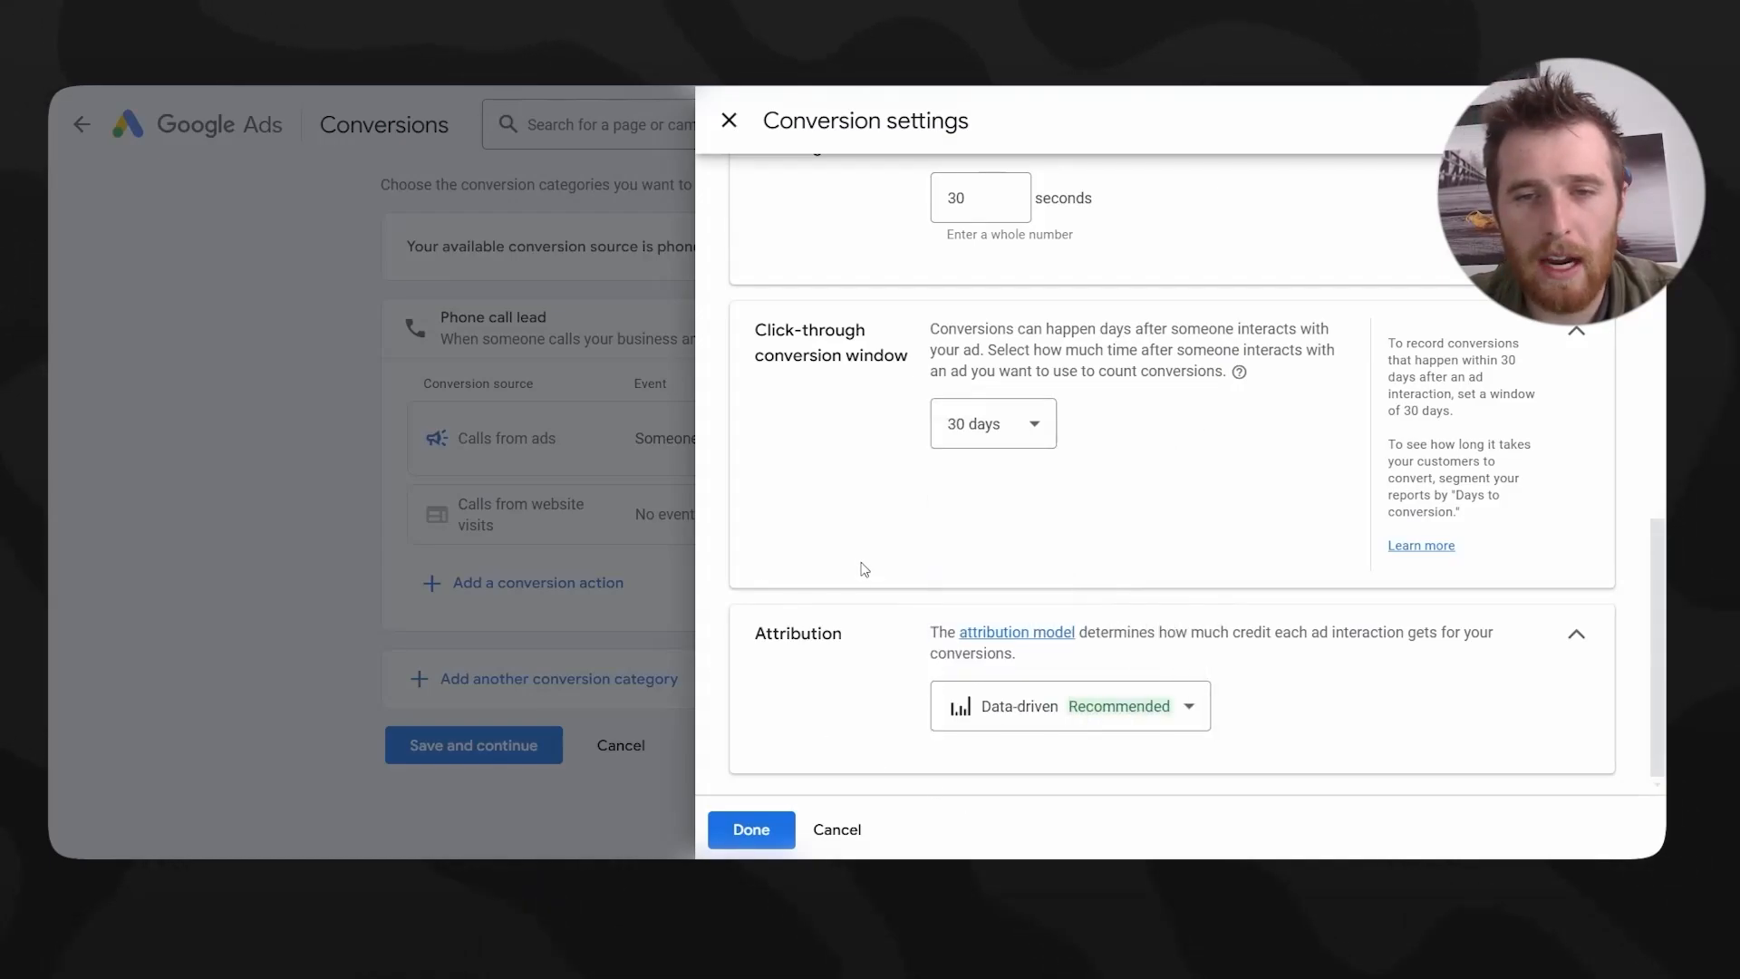
- Apply the conversion settings, save the phone call lead conversion action and finish its setup
click(751, 829)
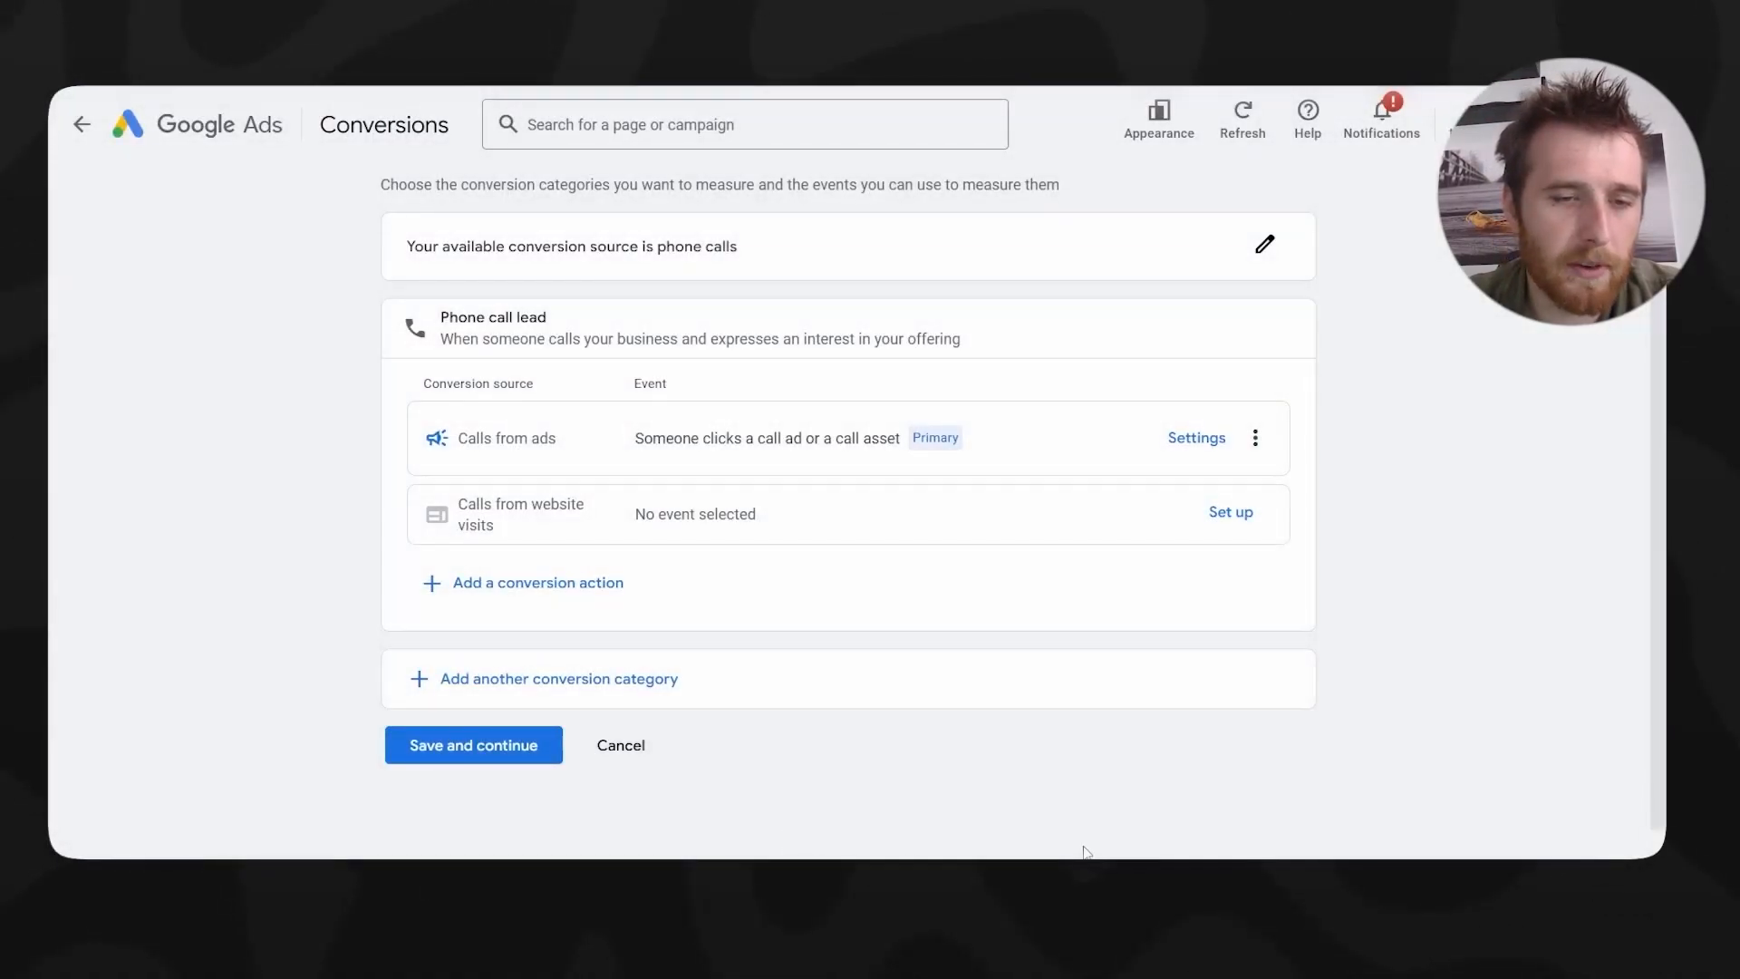
click(453, 748)
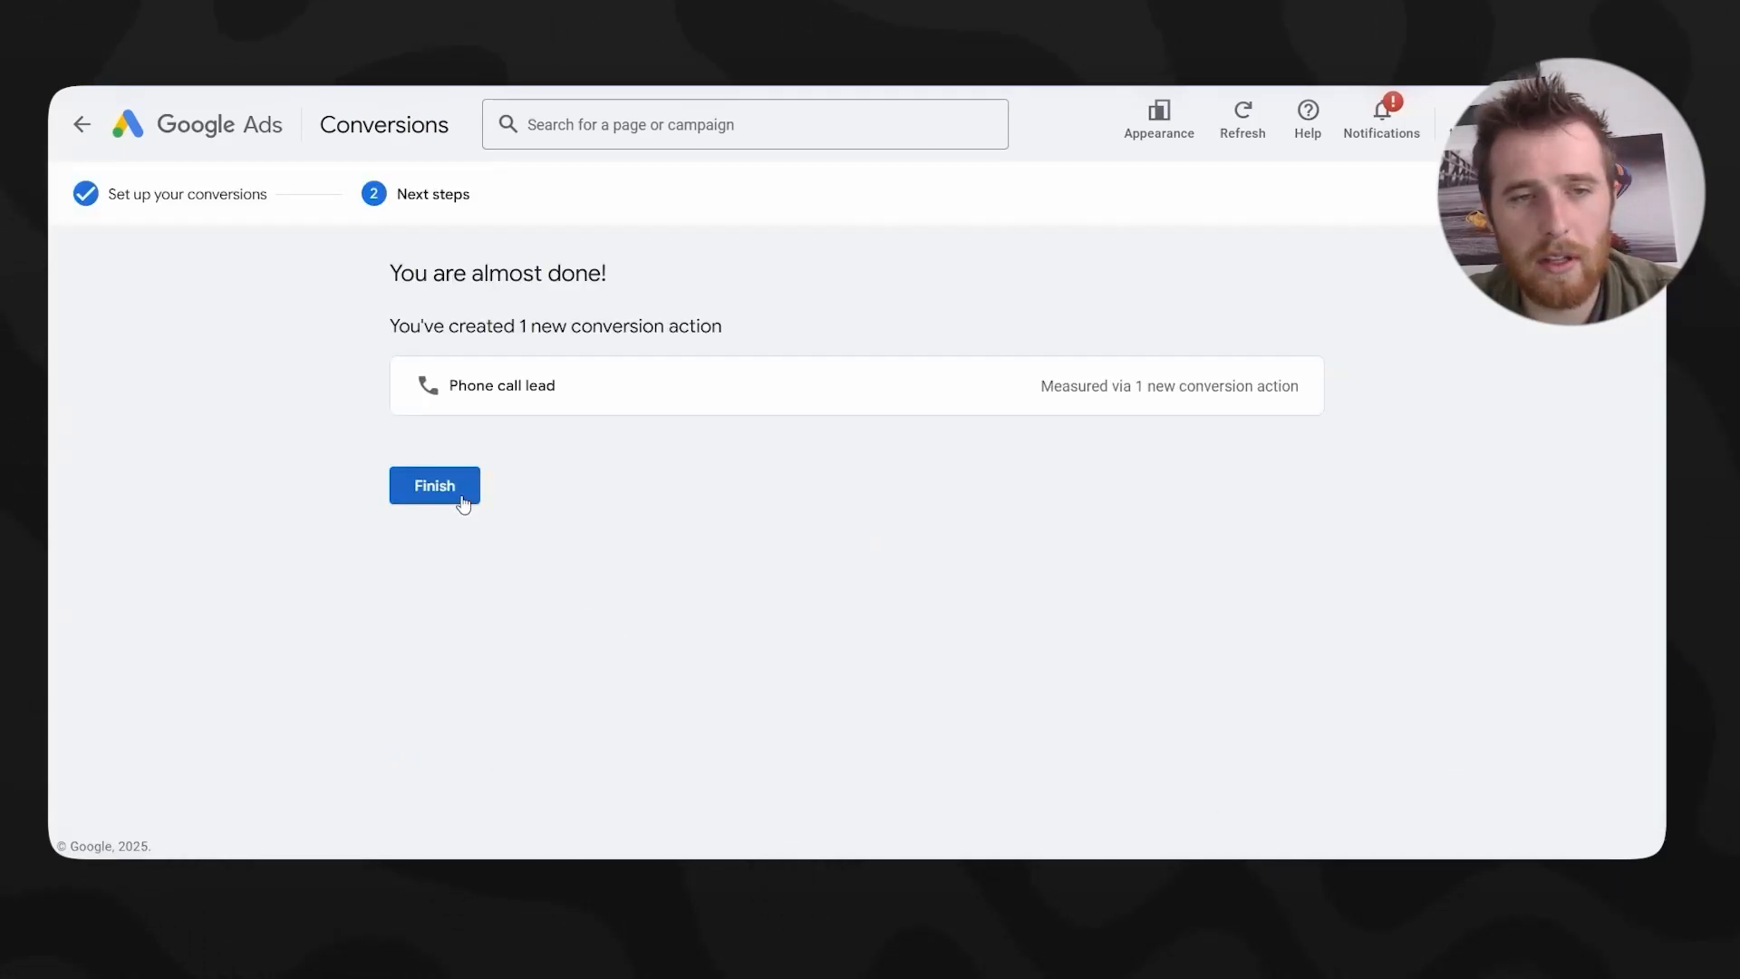
click(456, 496)
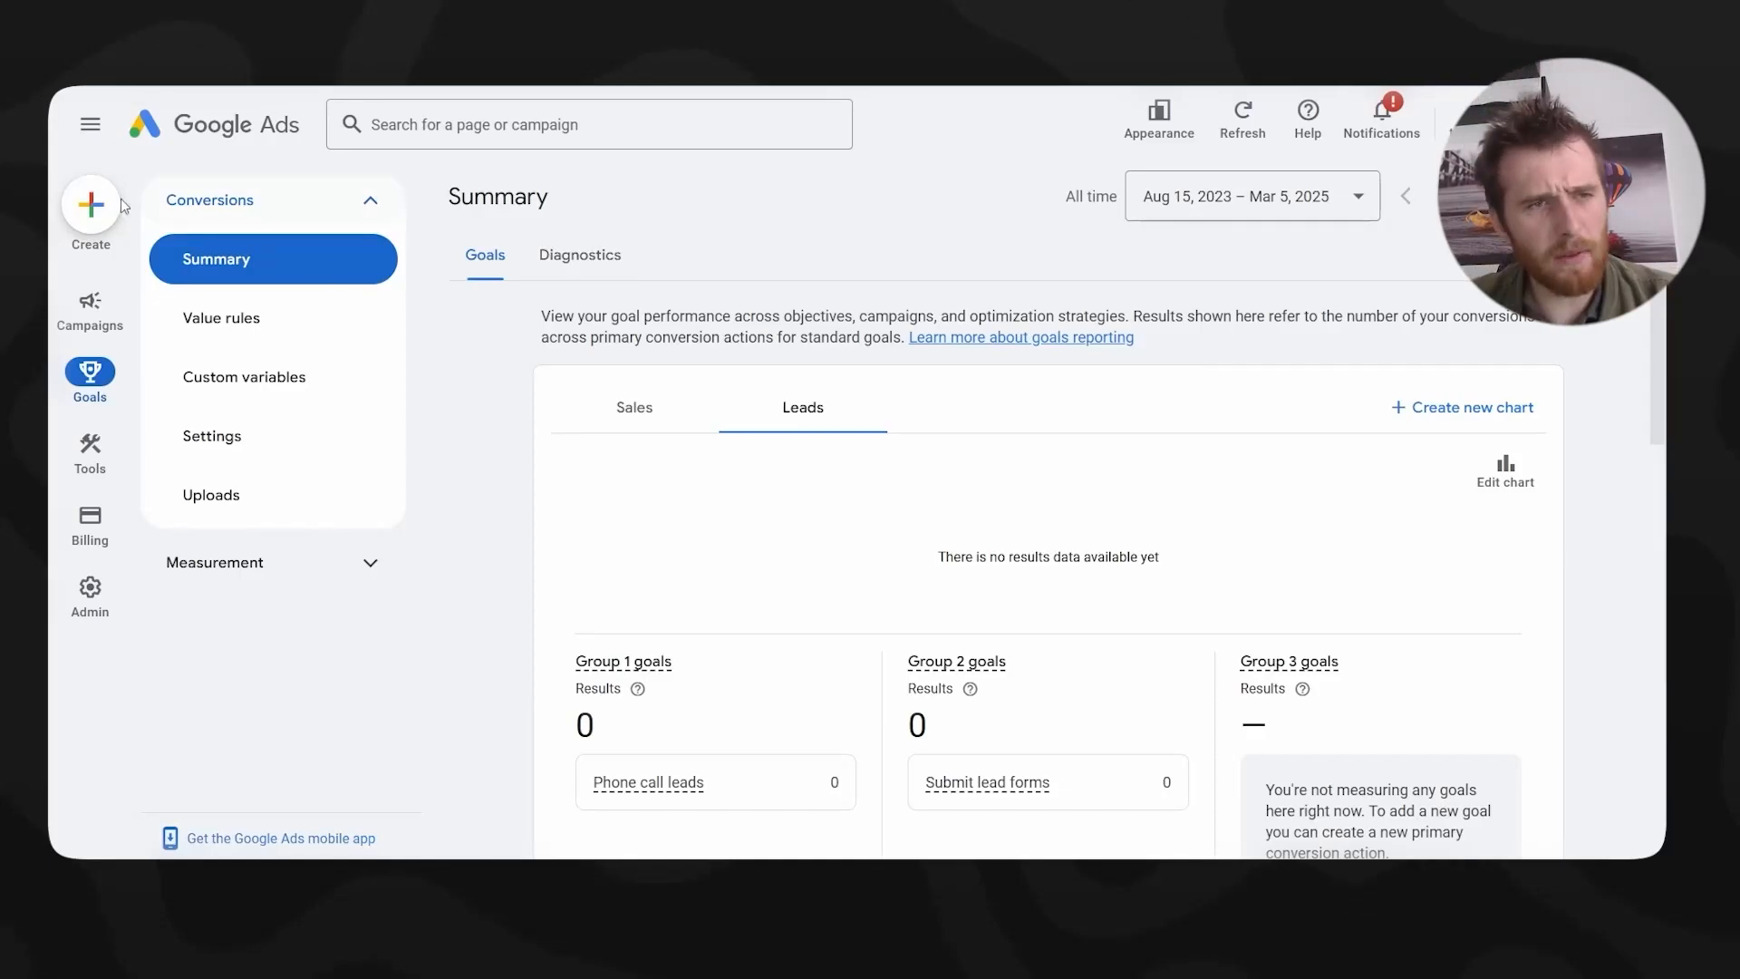
- Start a new campaign from the campaigns overview and choose Leads as its objective
click(89, 301)
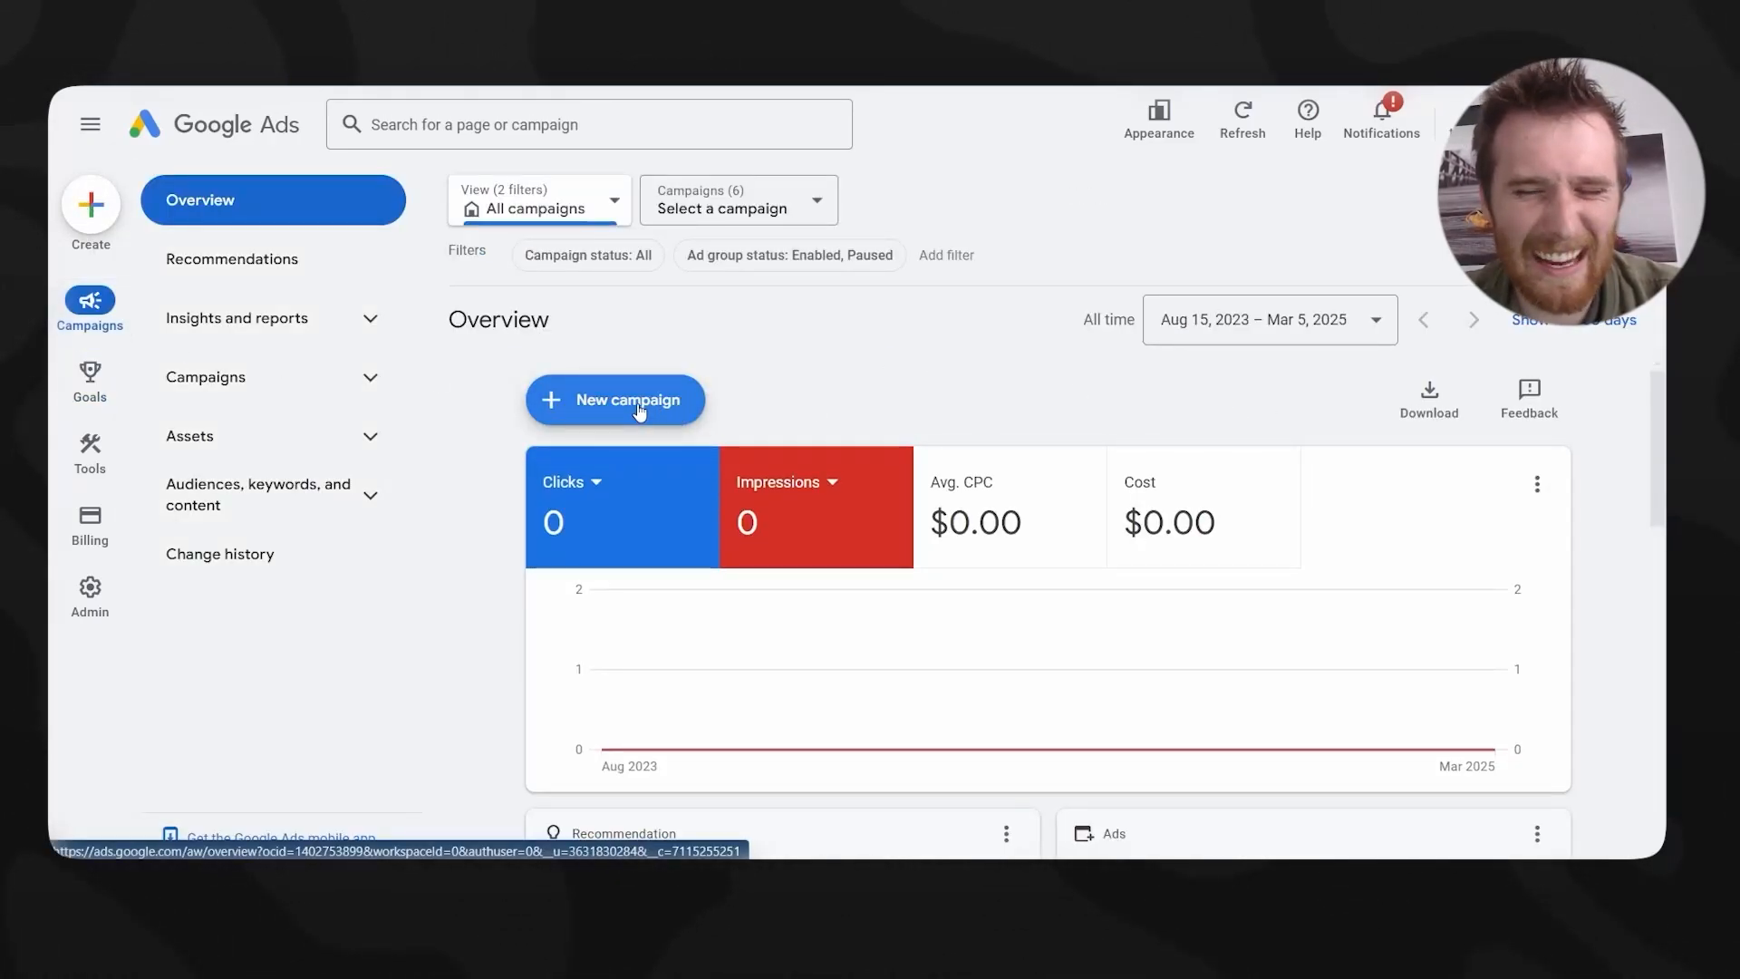
click(639, 410)
click(789, 443)
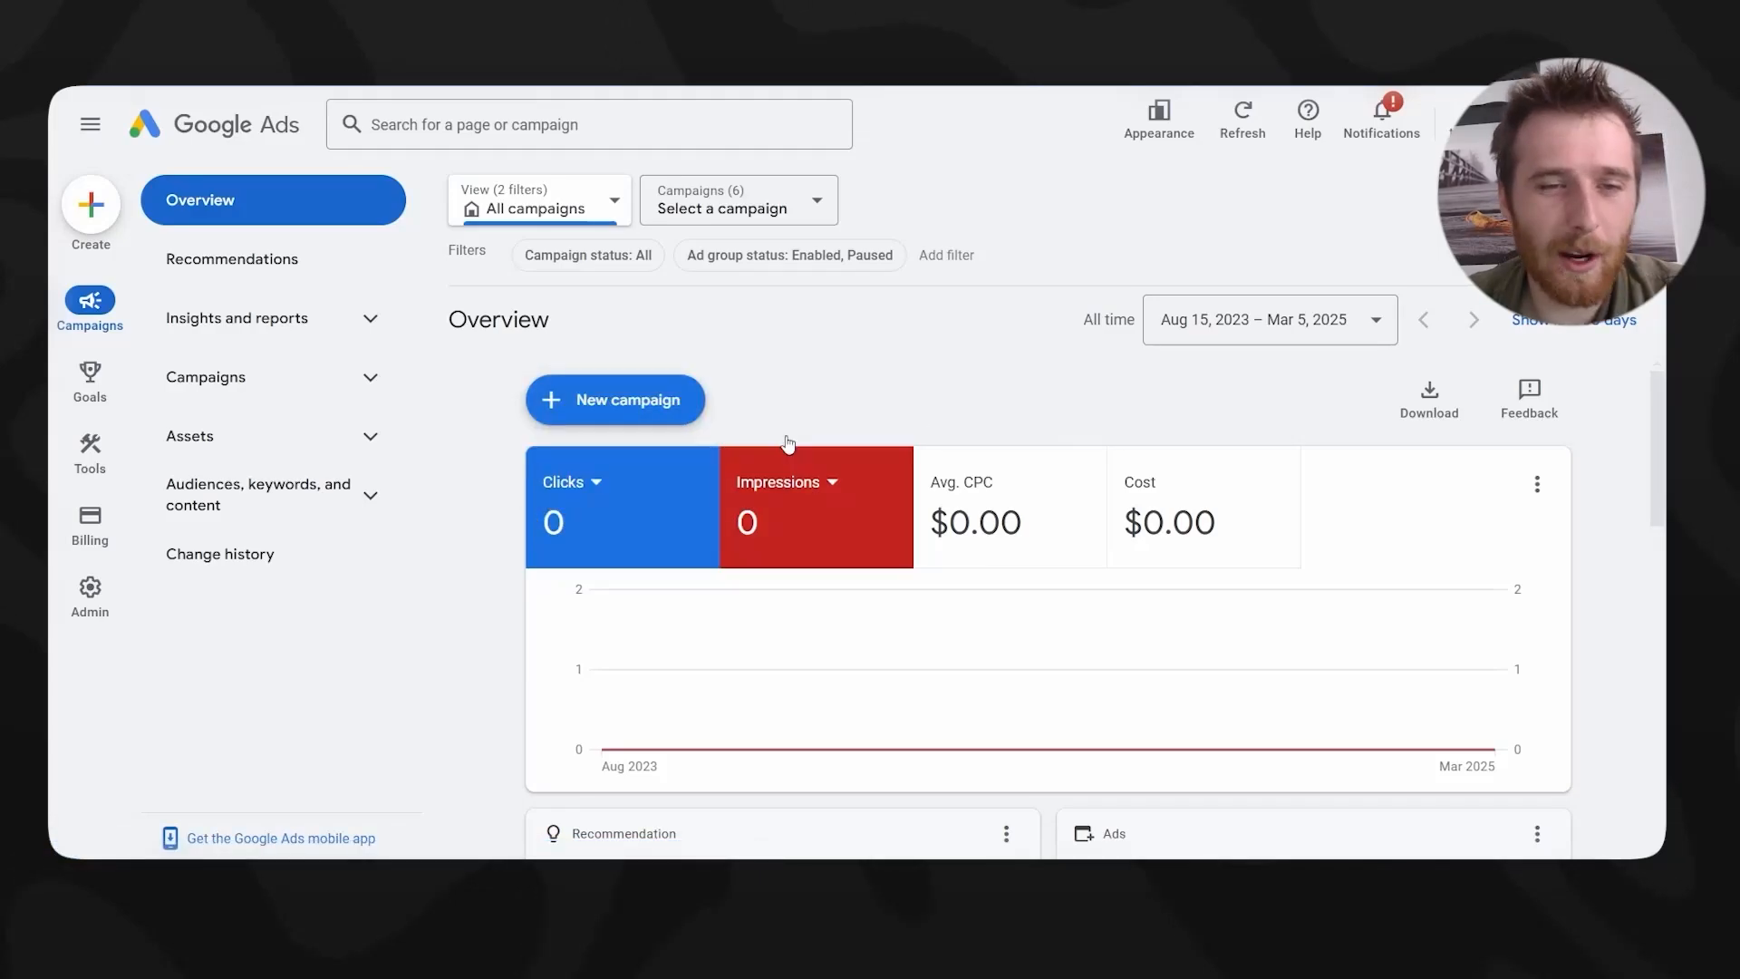
click(645, 400)
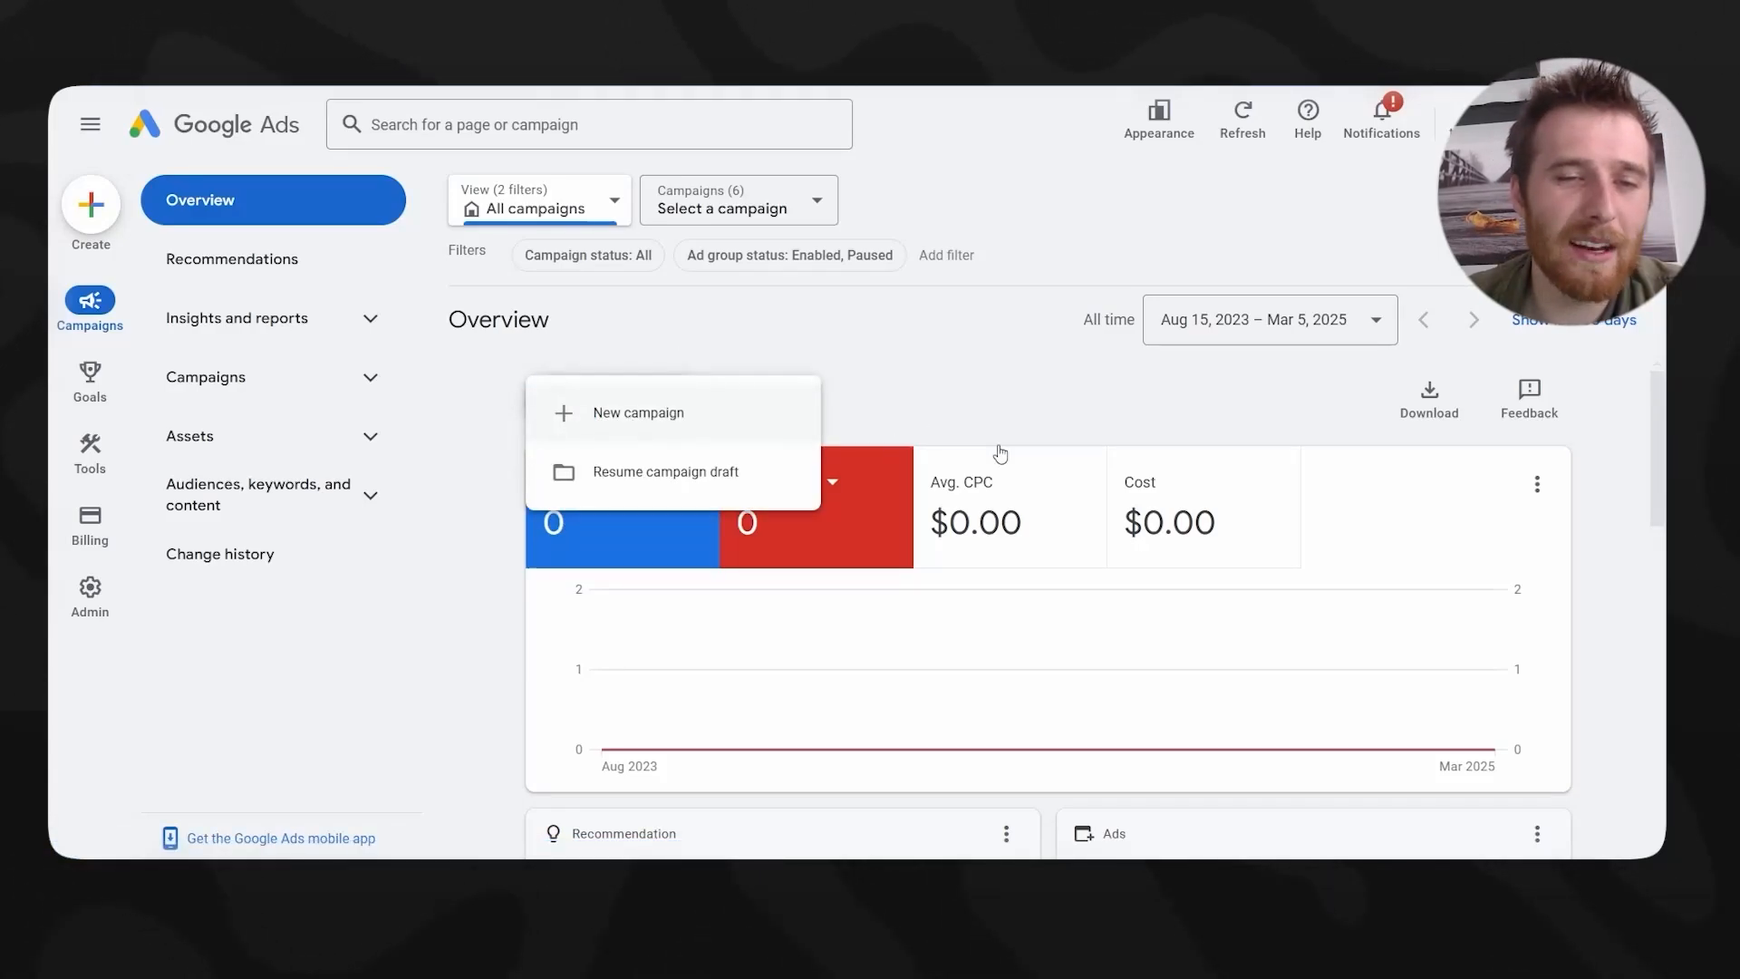
click(639, 412)
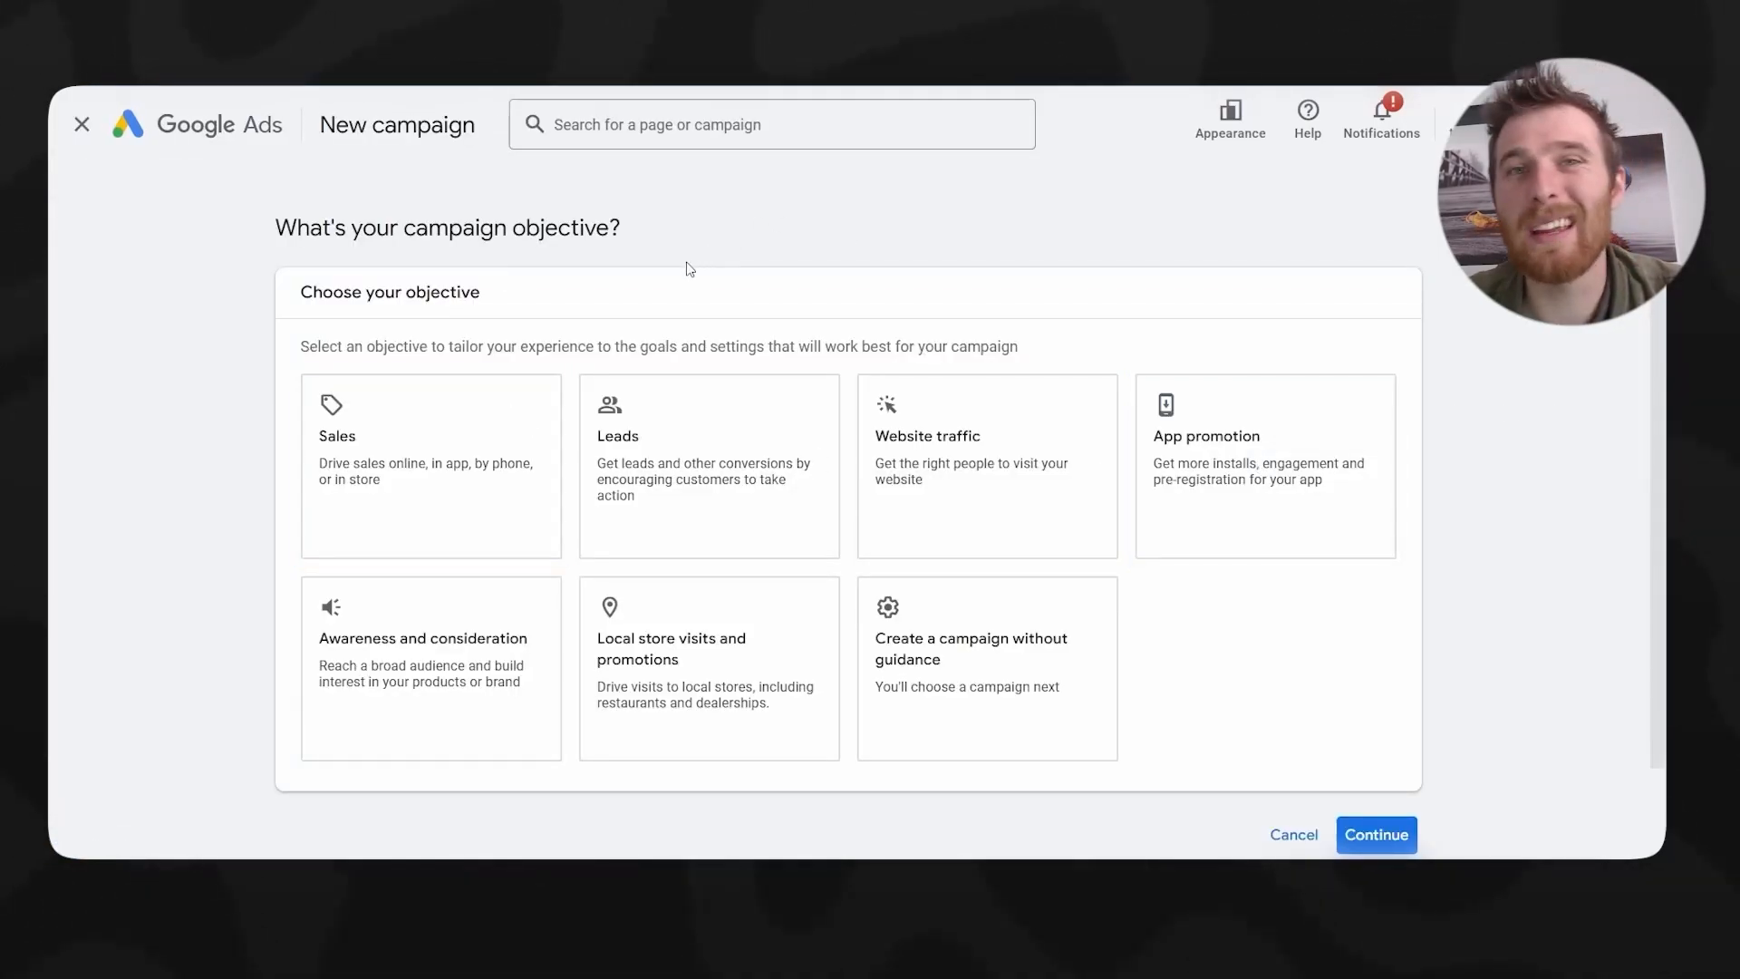
scroll(689, 270, down, 1)
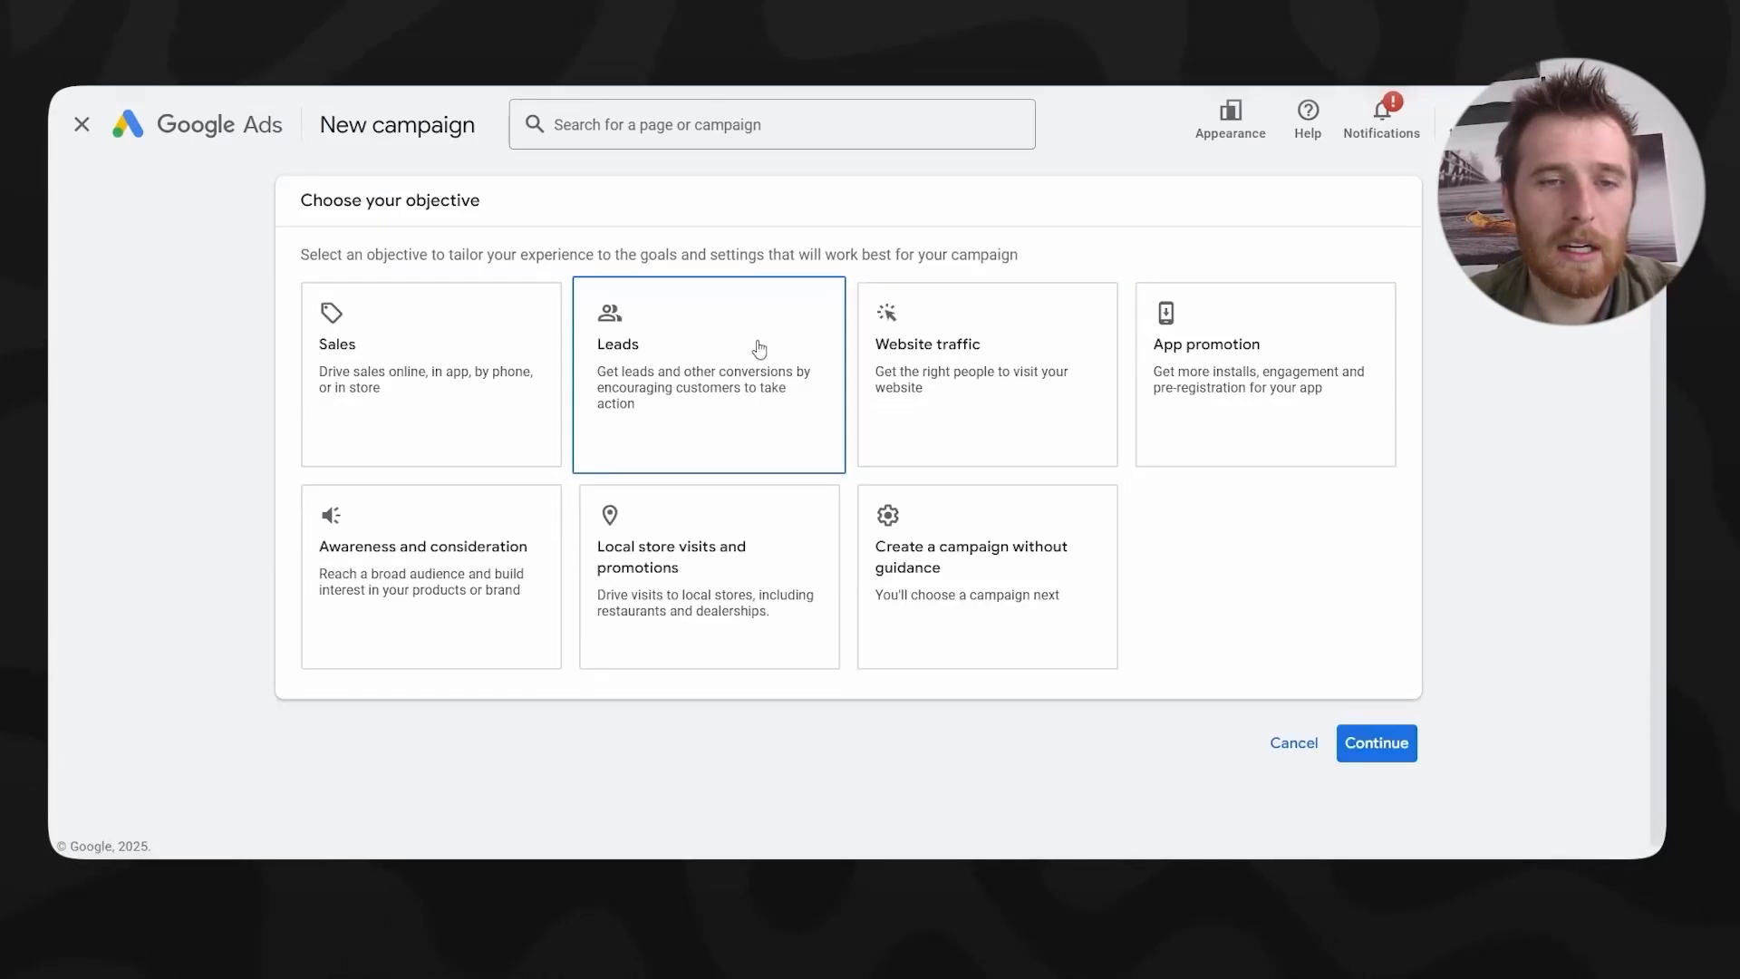
click(639, 365)
- Remove the "Submit lead forms" goal from the campaign's conversion goals and continue to the campaign type selection
scroll(408, 621, down, 3)
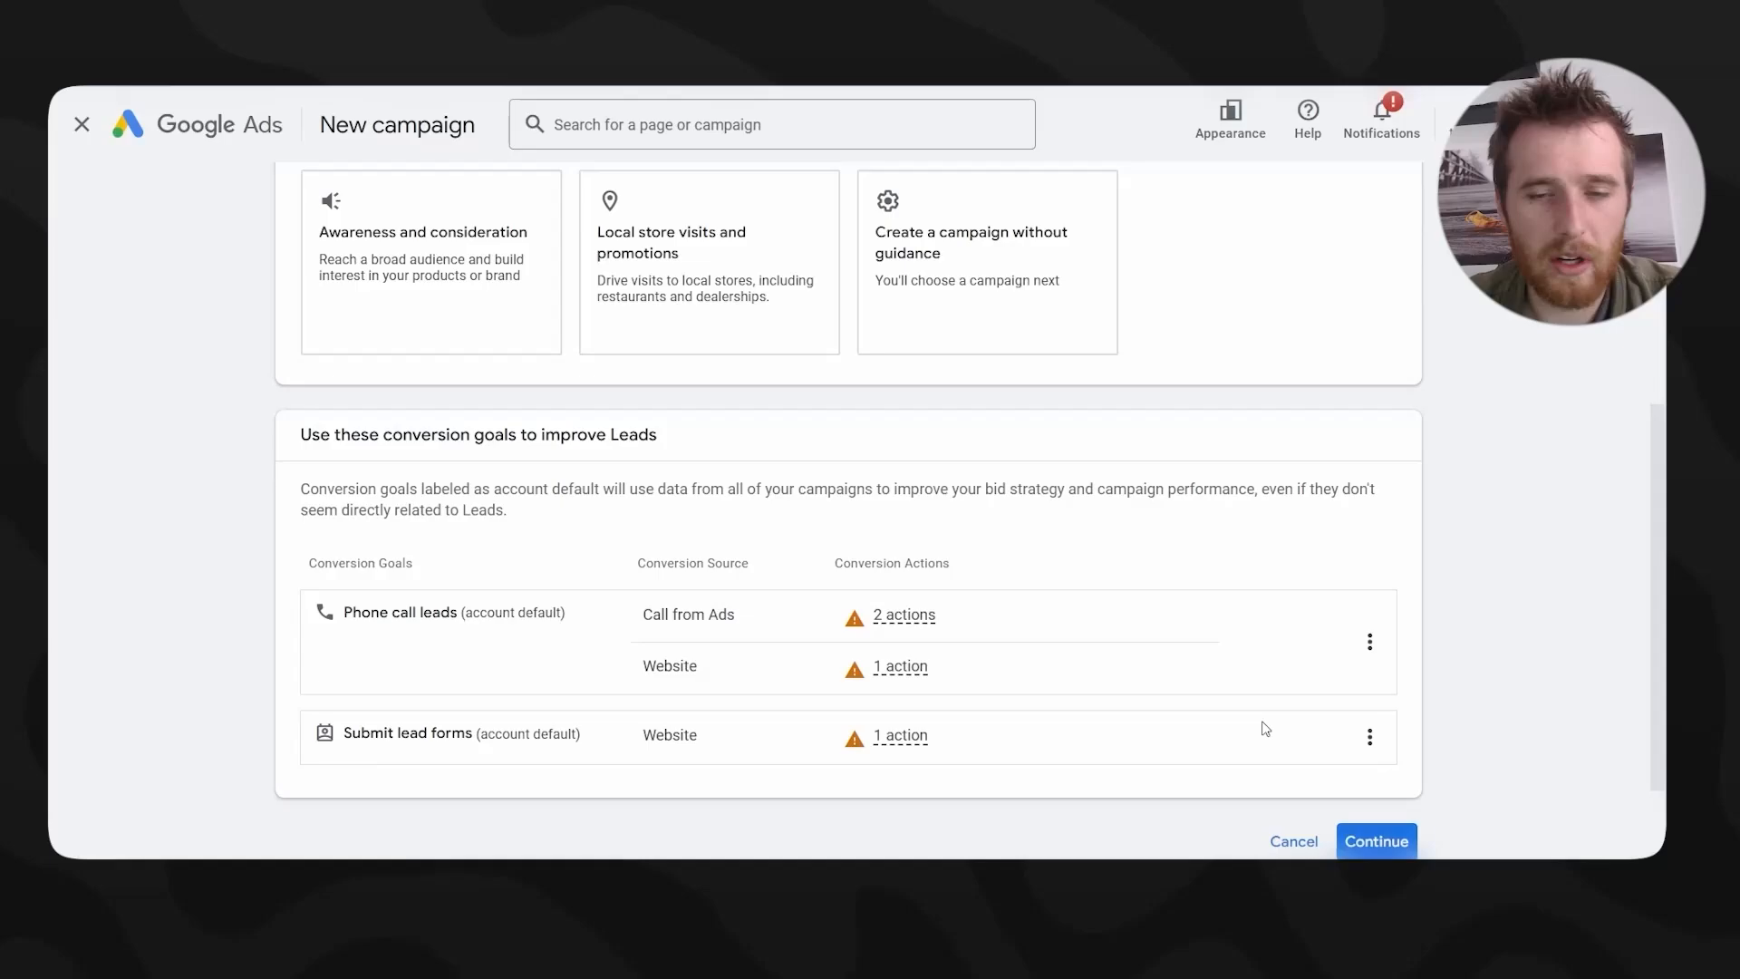
click(1370, 739)
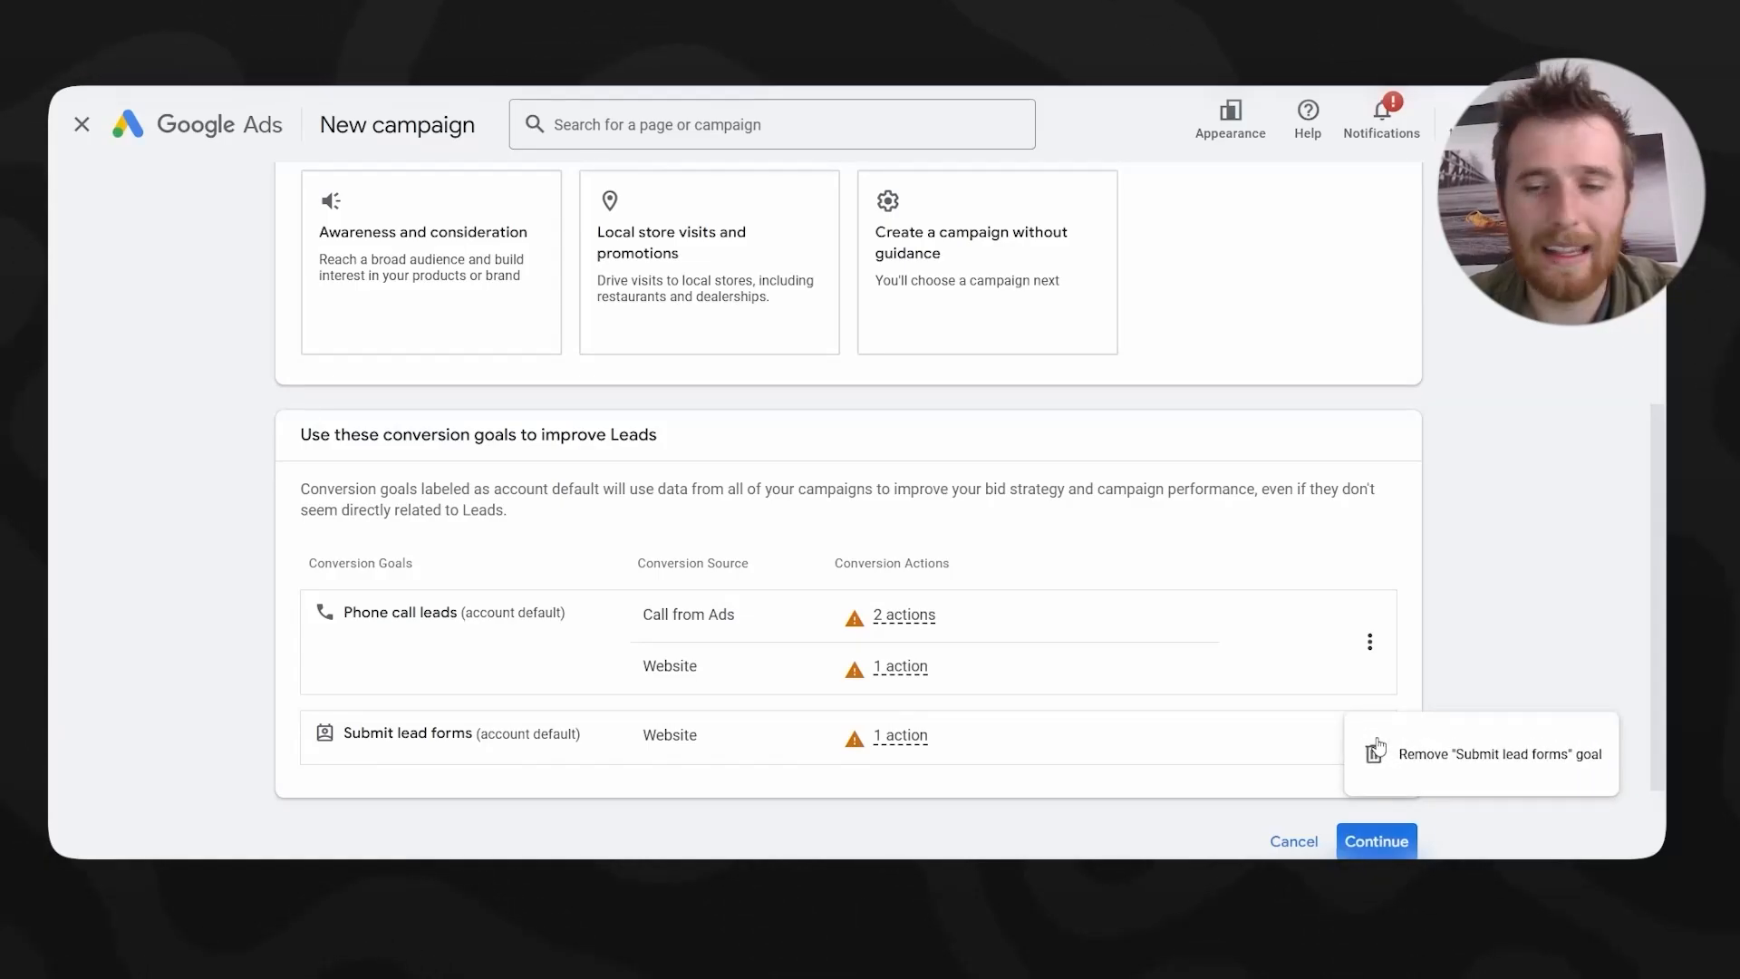
click(1373, 750)
click(1068, 544)
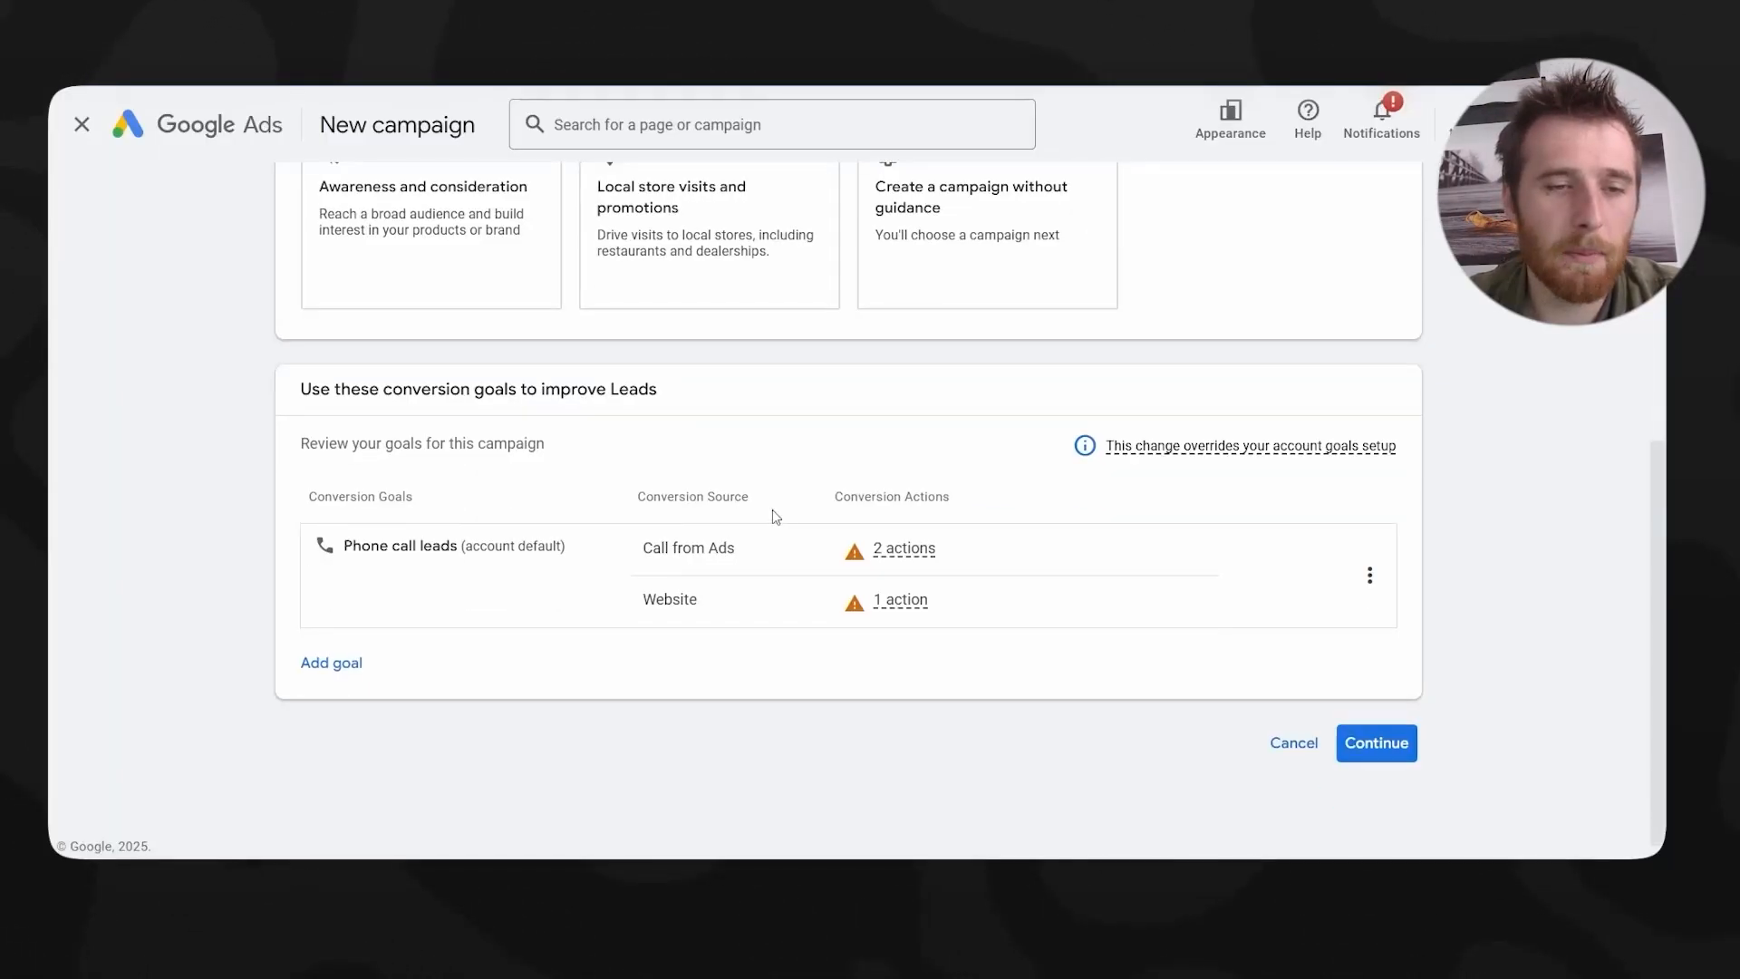
click(1379, 743)
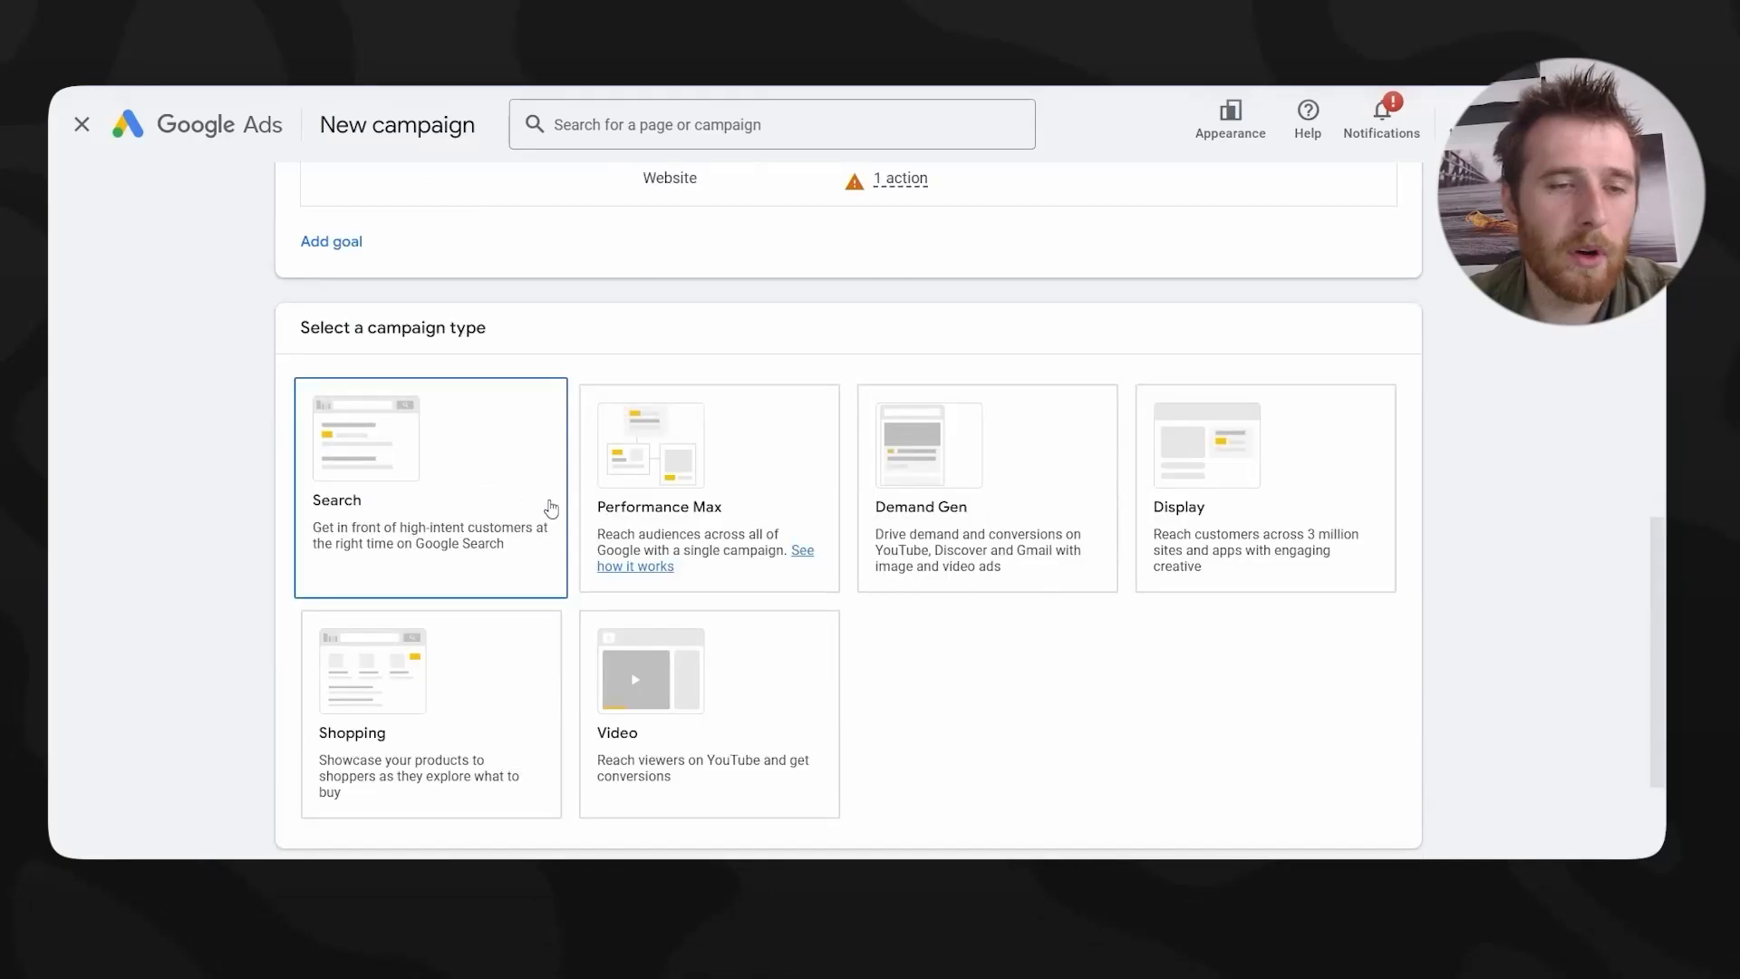
- Choose the Search campaign type and select Phone calls as the way to reach the goal
click(542, 494)
click(372, 578)
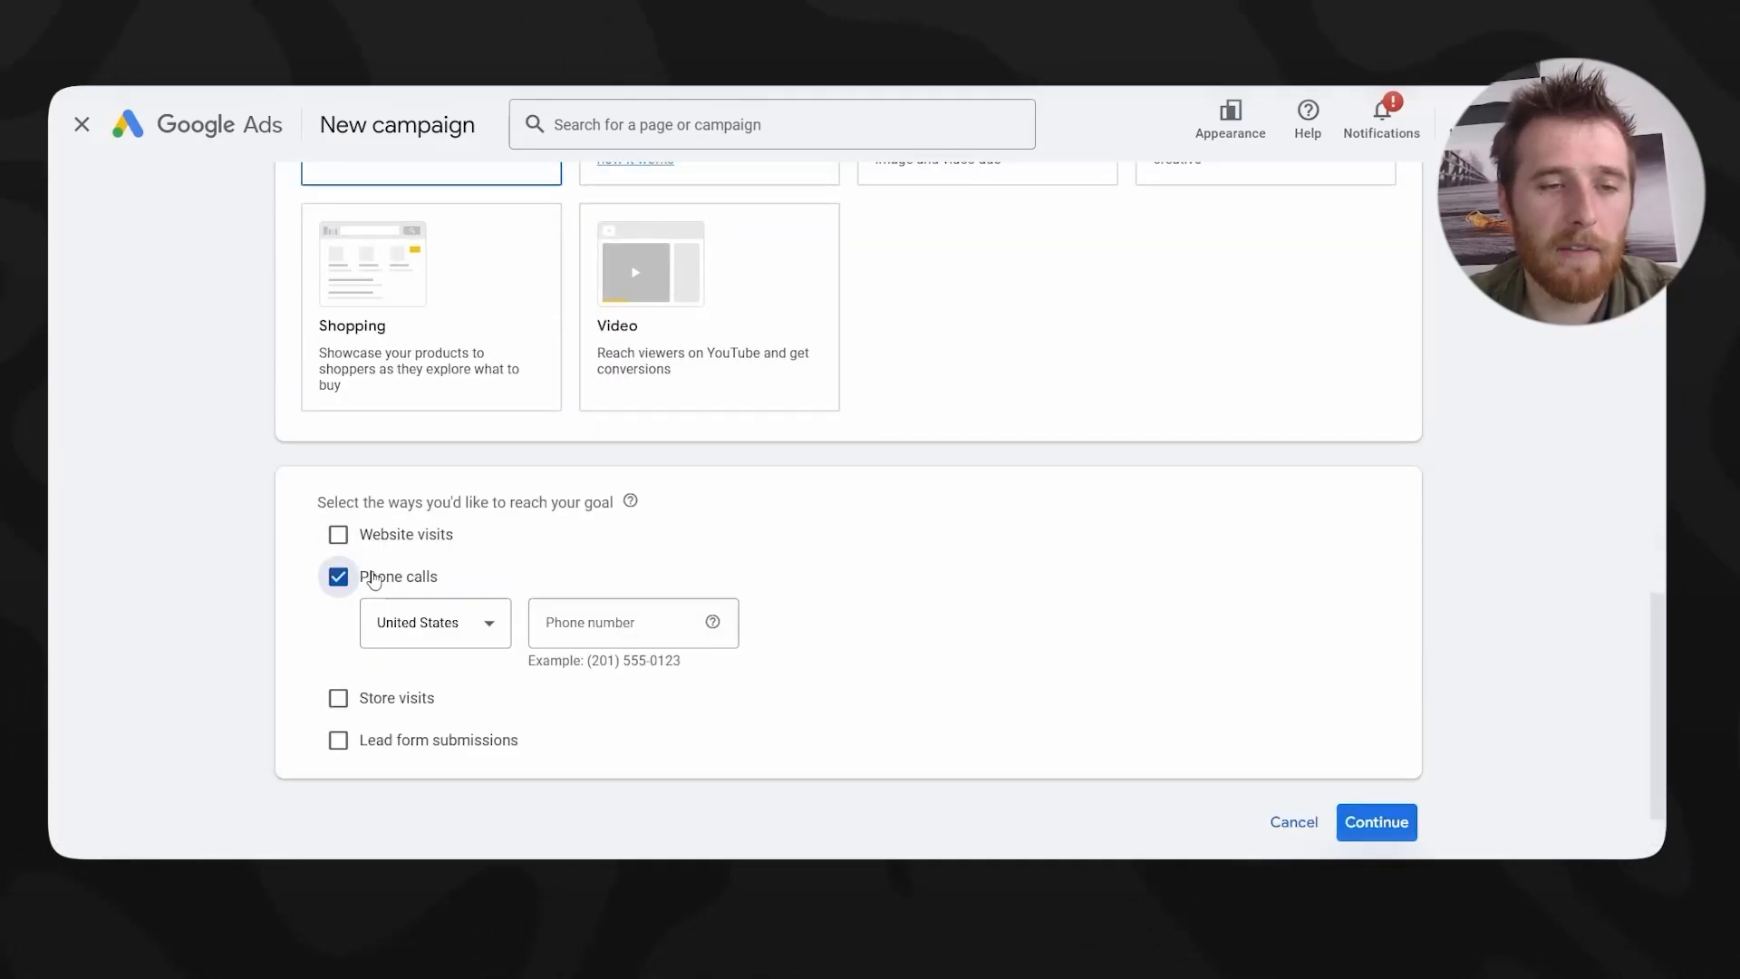
- Look over the Boulder Design website's About Us page, and set the country for the campaign's phone number to Canada
scroll(1139, 602, up, 2)
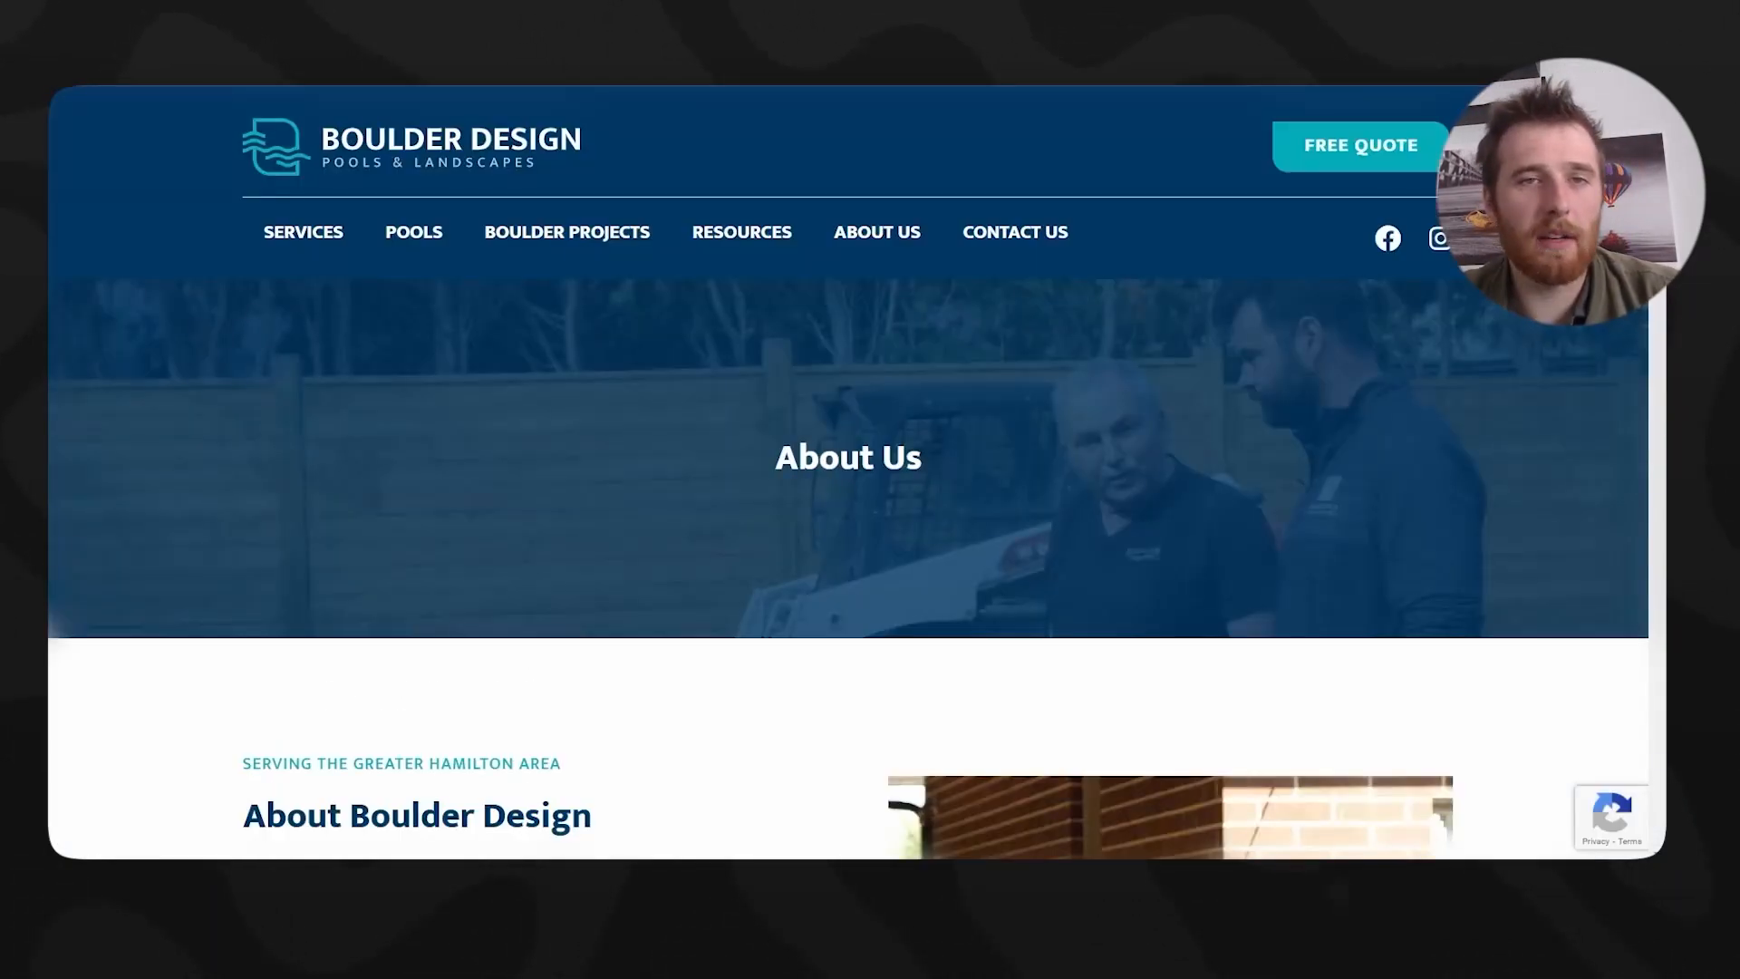
scroll(582, 486, down, 10)
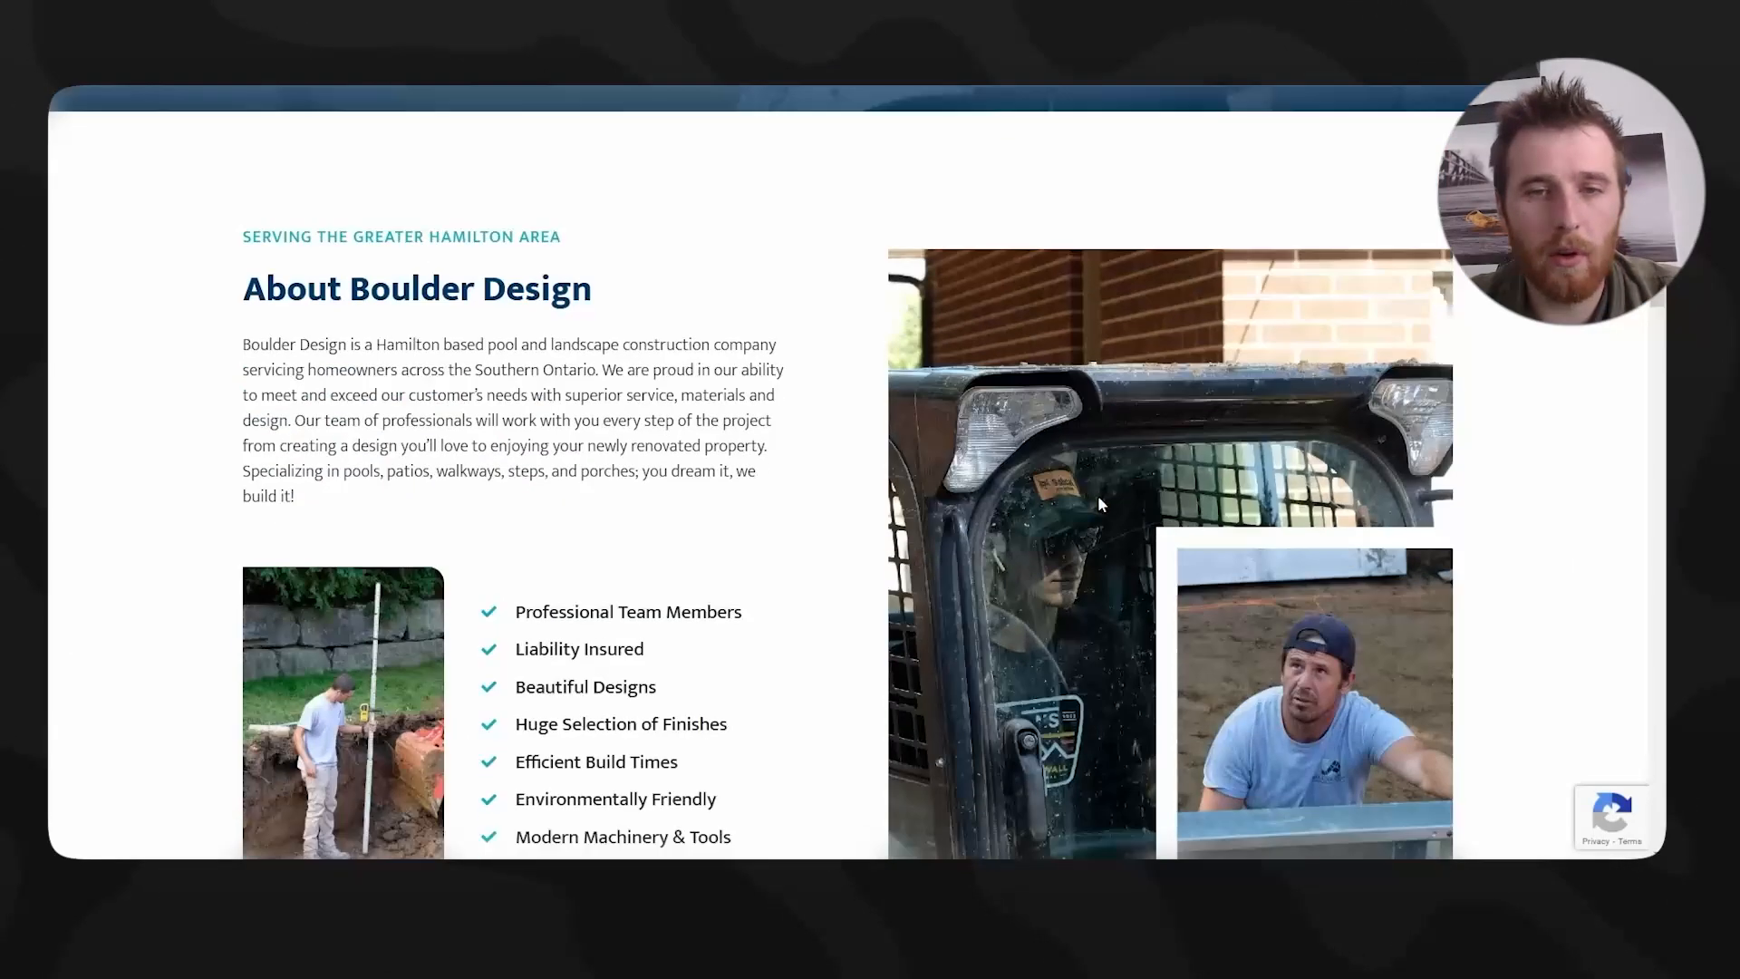
scroll(1488, 529, up, 10)
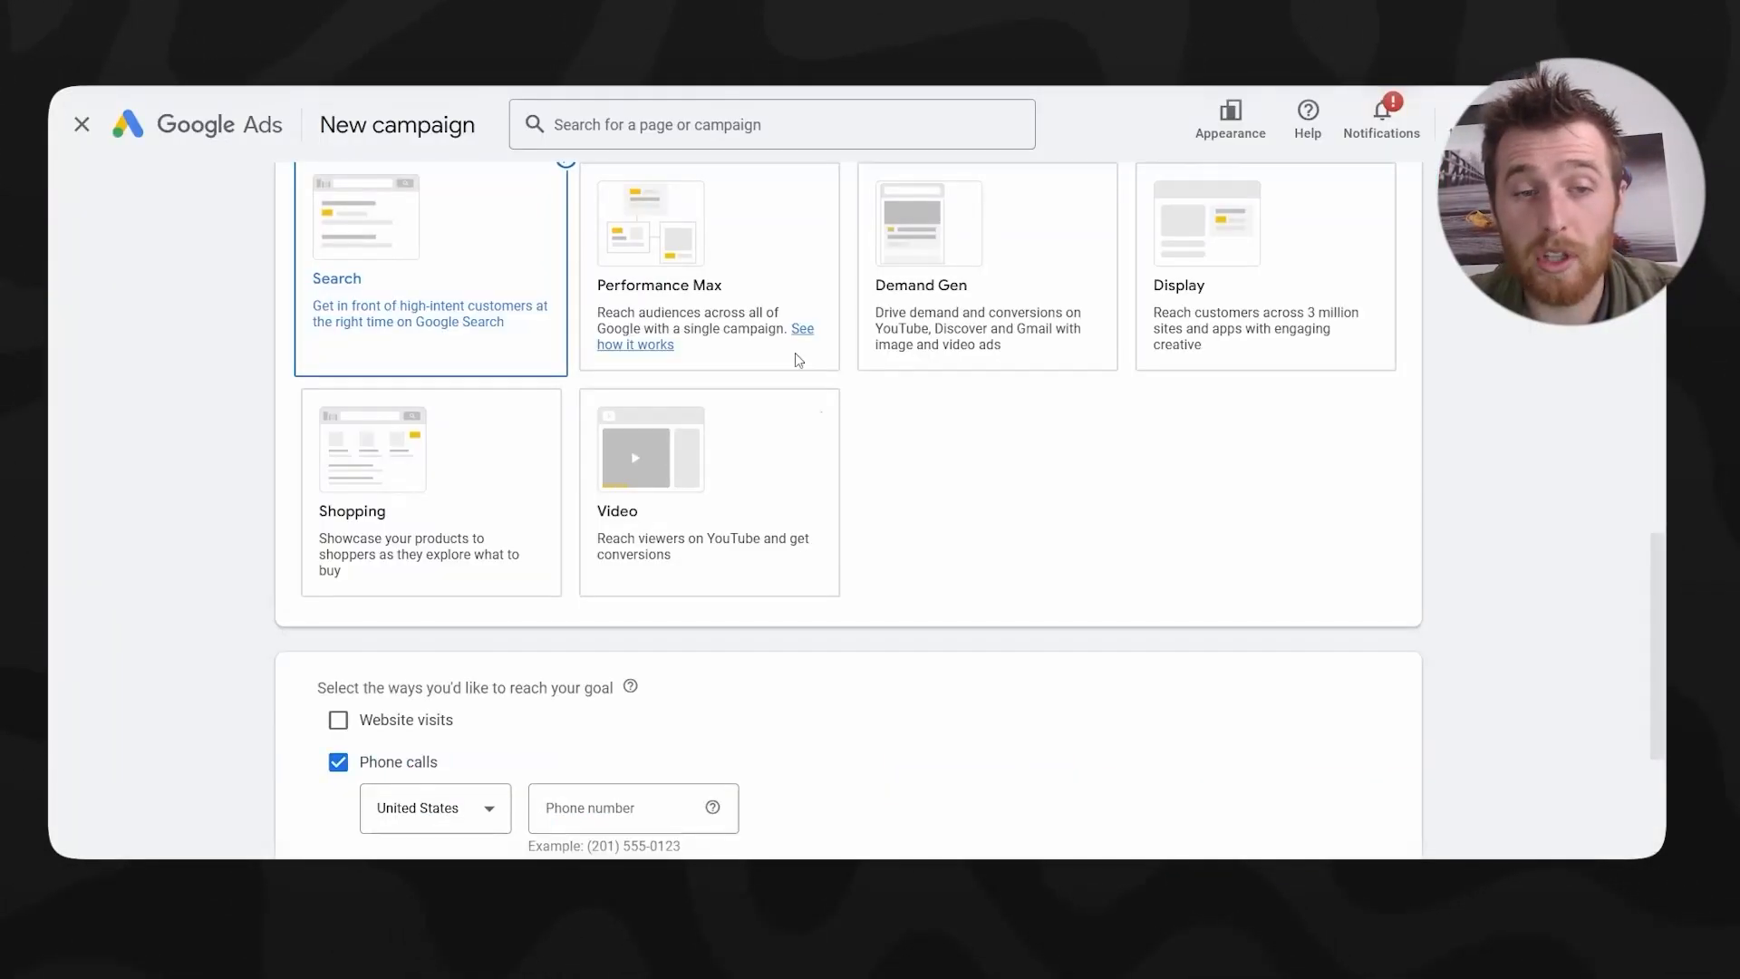
scroll(798, 350, down, 3)
click(478, 603)
text(ch)
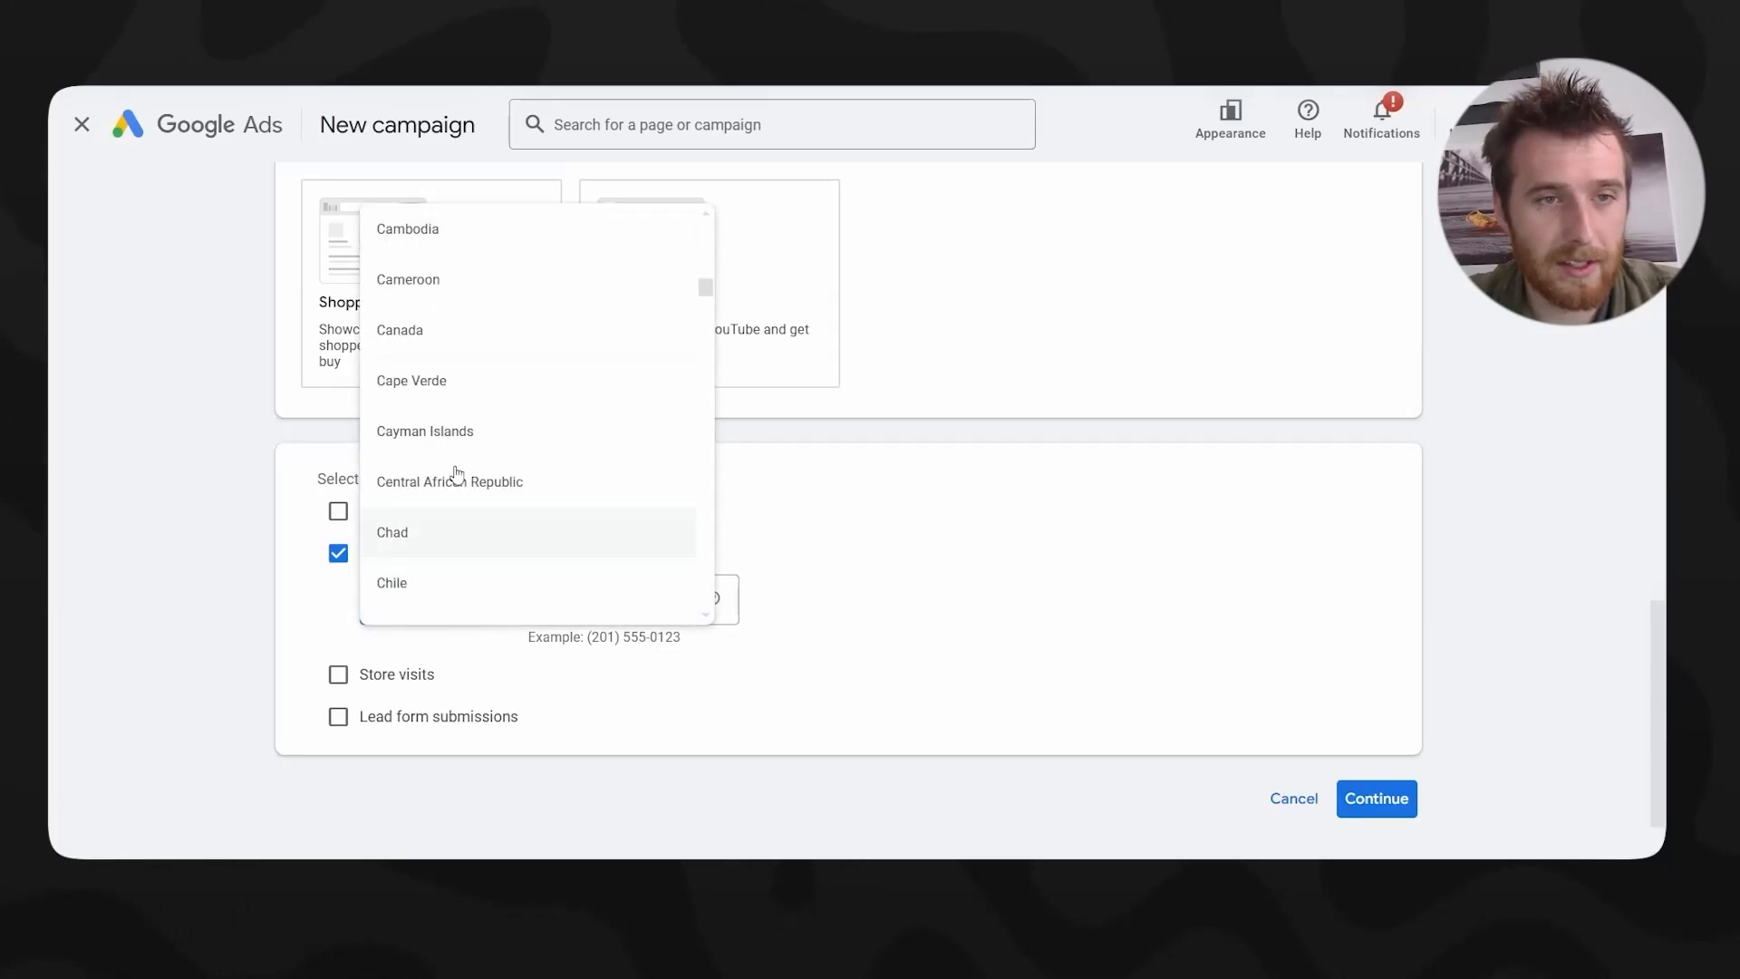
click(443, 341)
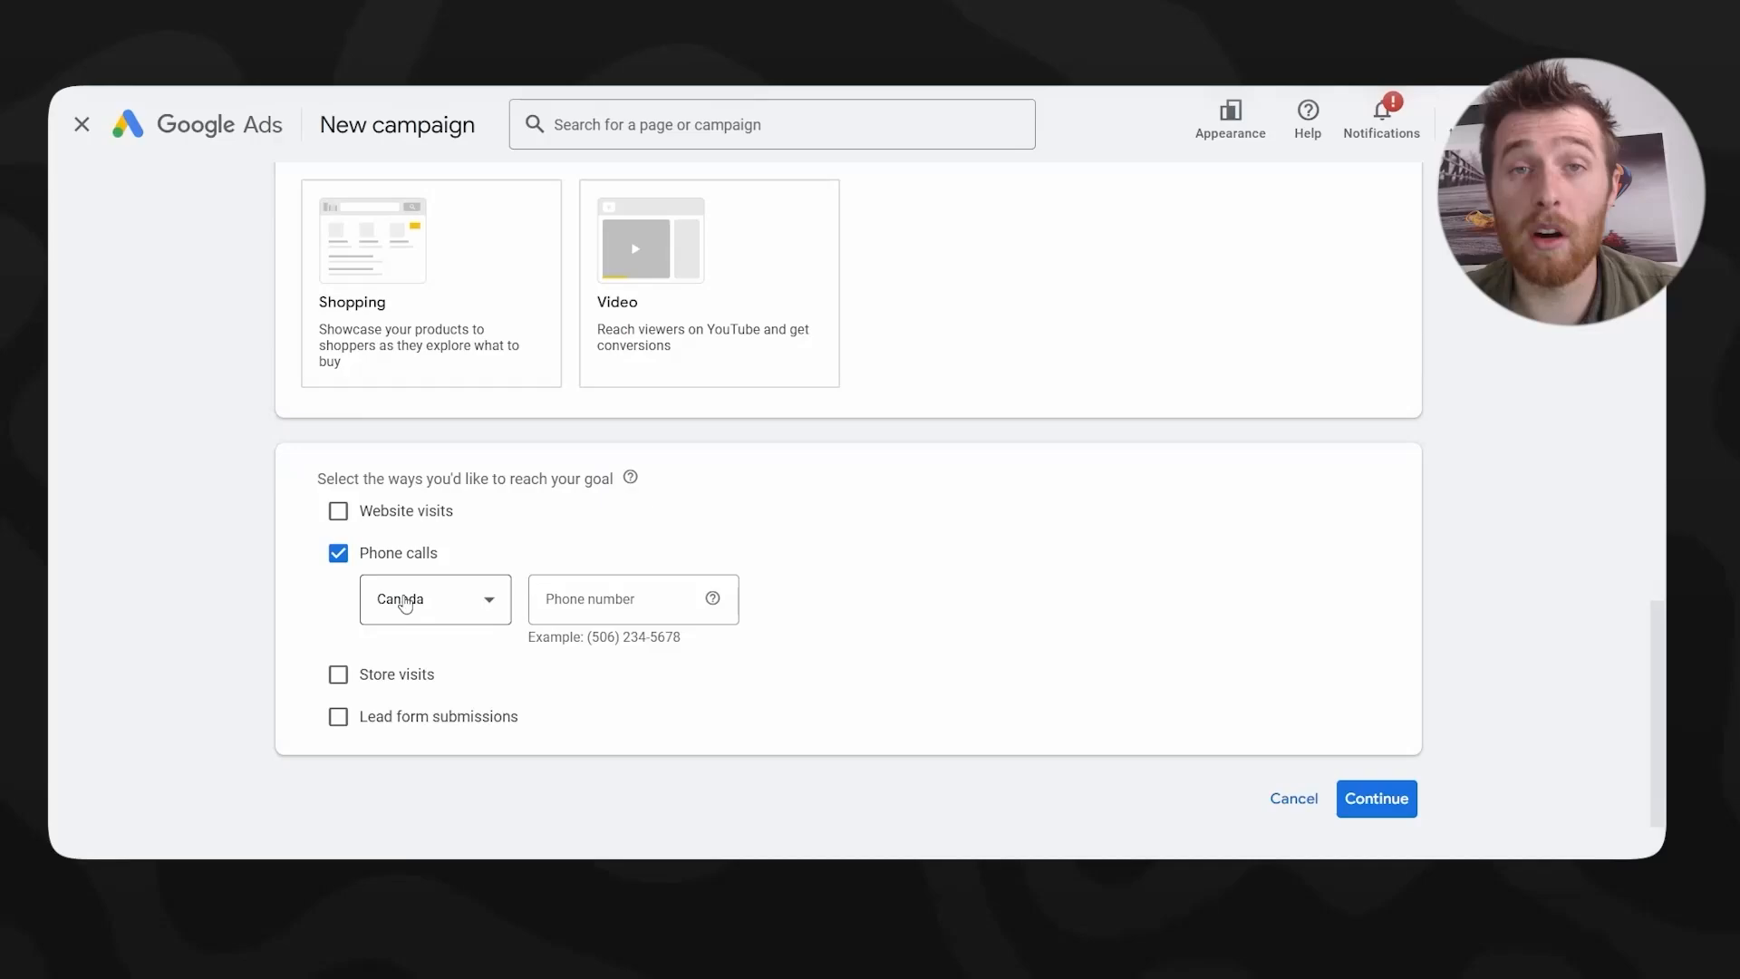
- Enter the business's phone number for the phone calls goal without the "tel:" prefix, and continue to the campaign name
click(613, 597)
key(ctrl+v)
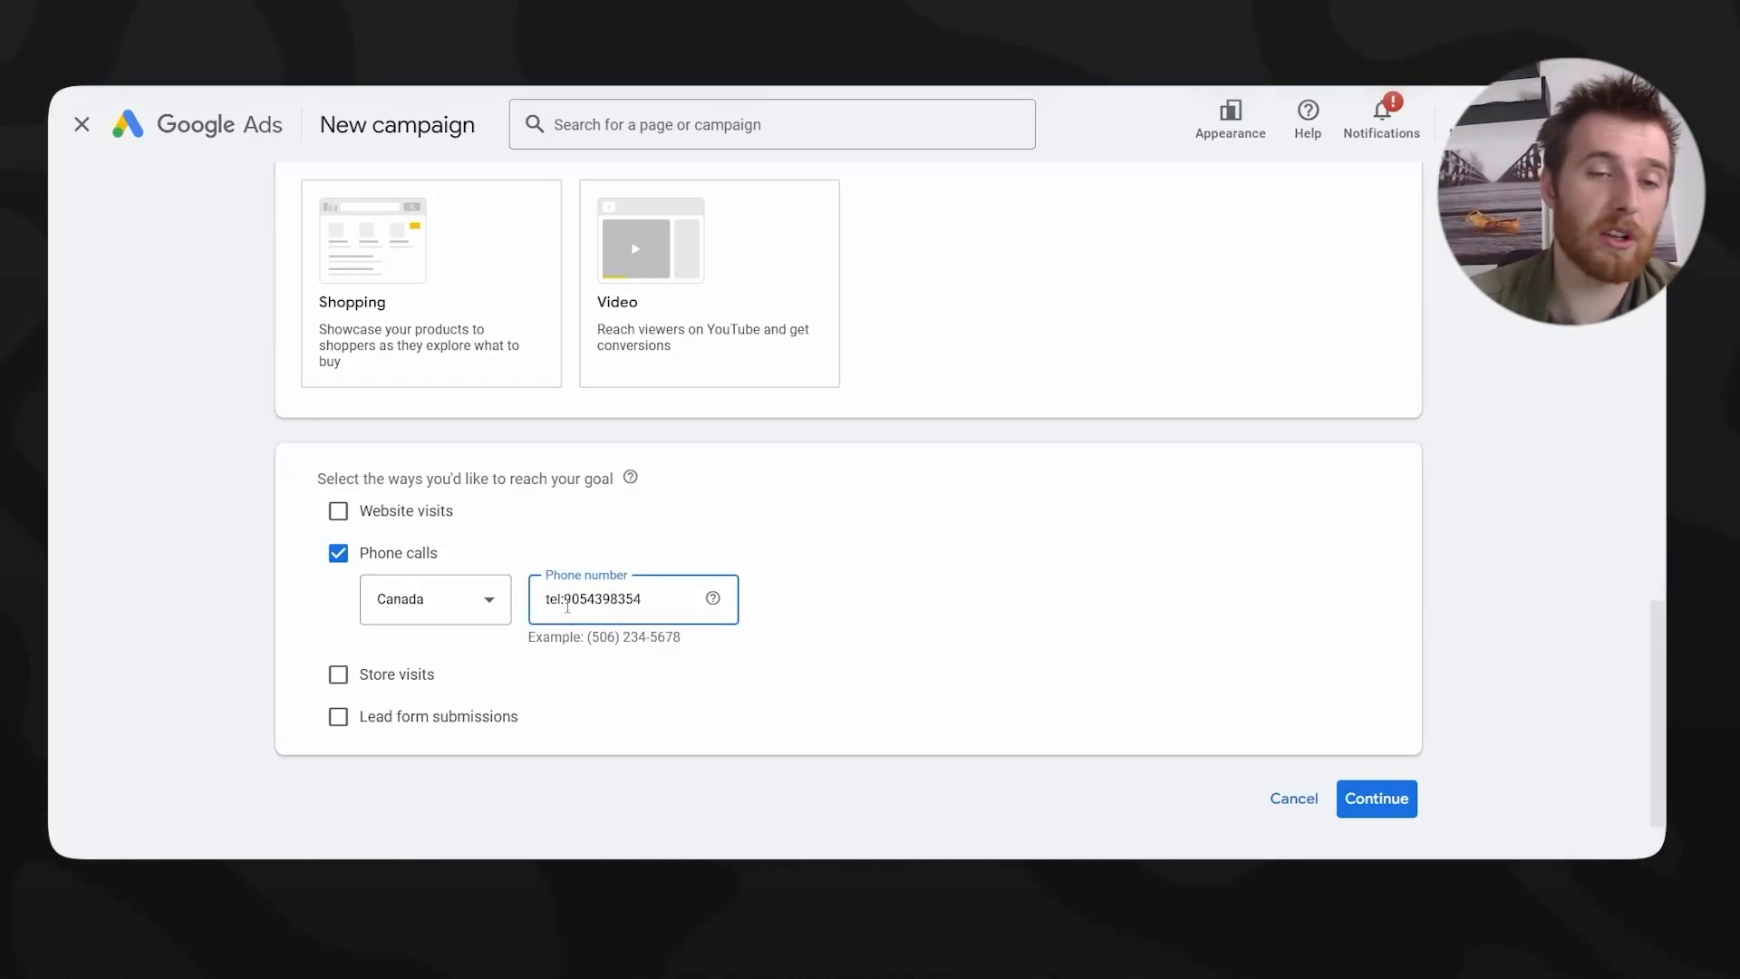
click(567, 600)
key(BackSpace)
key(BackSpace)
key(BackSpace)
key(BackSpace)
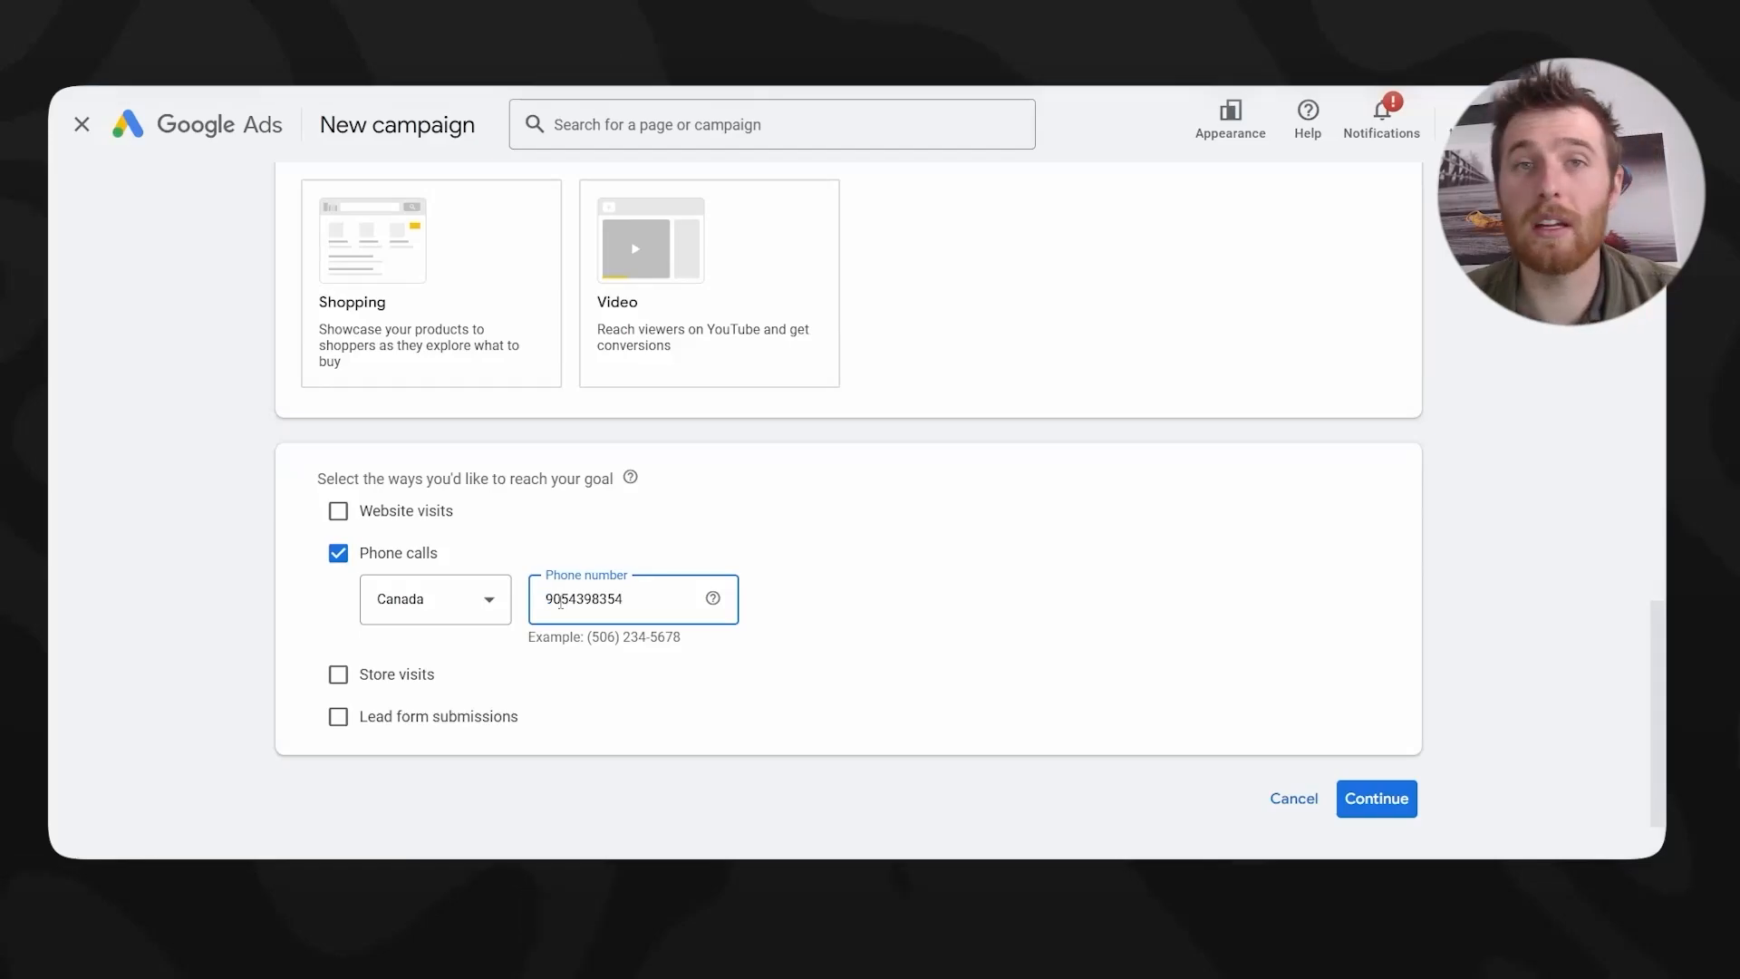
click(1377, 799)
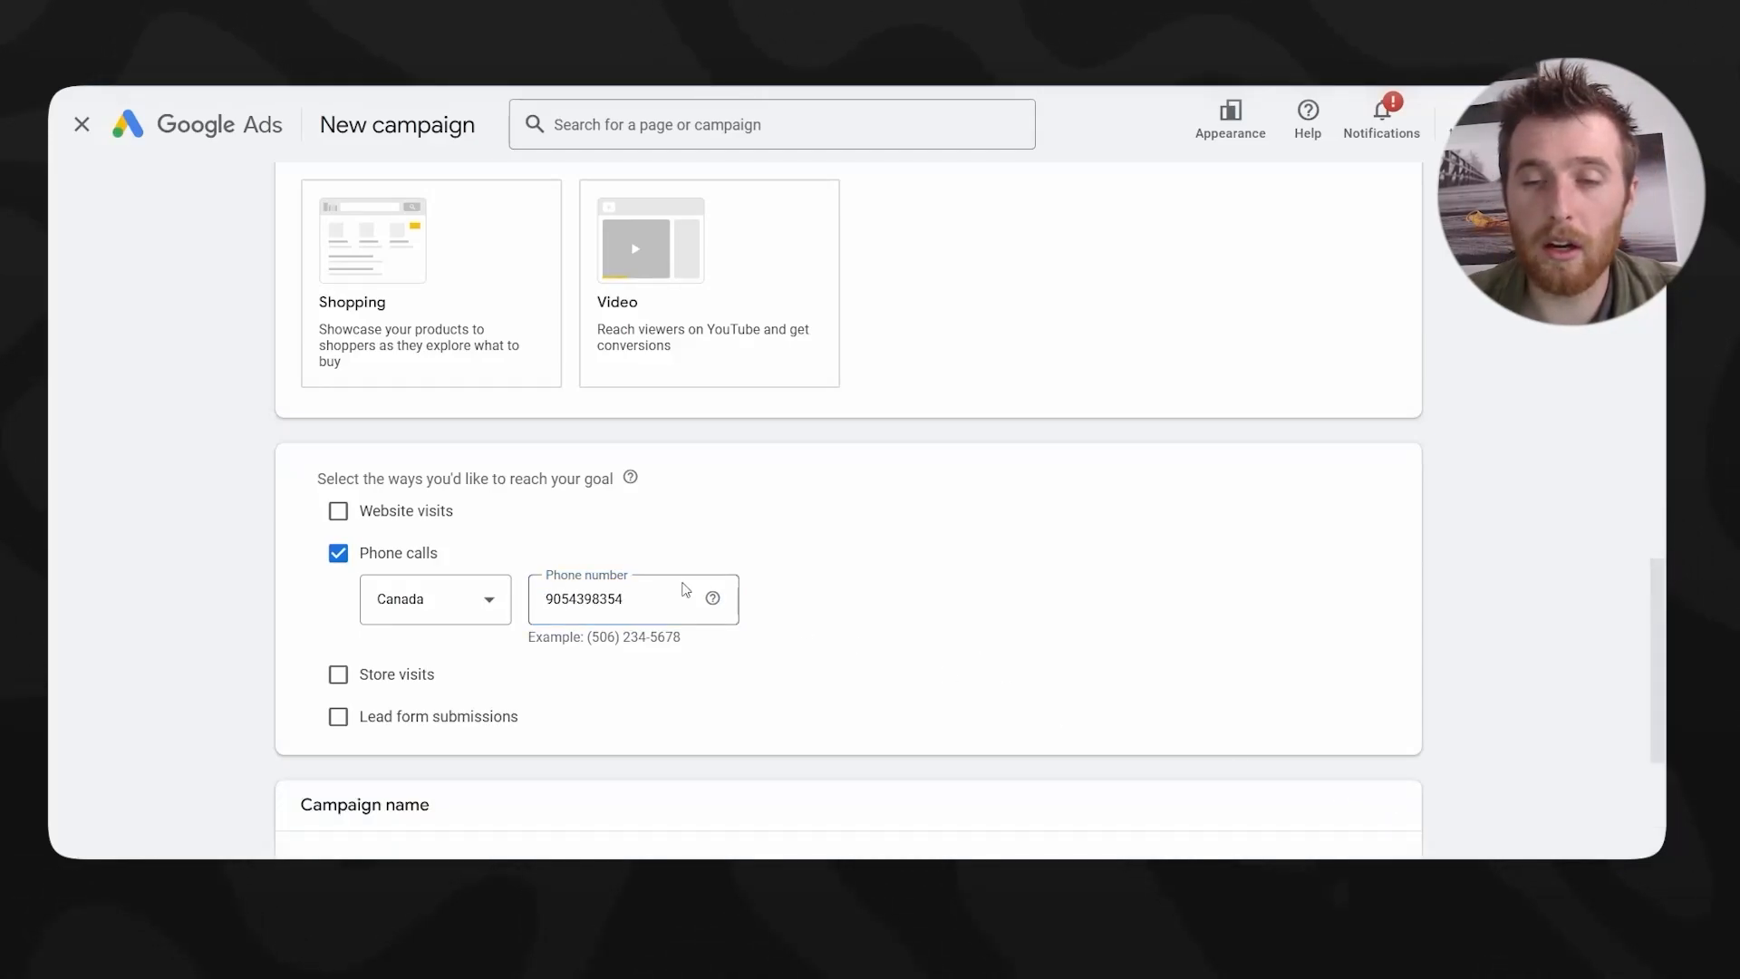
- Name the campaign "Pool Installation Boulder Design" and start it as a new campaign instead of finishing a saved draft
scroll(946, 415, down, 2)
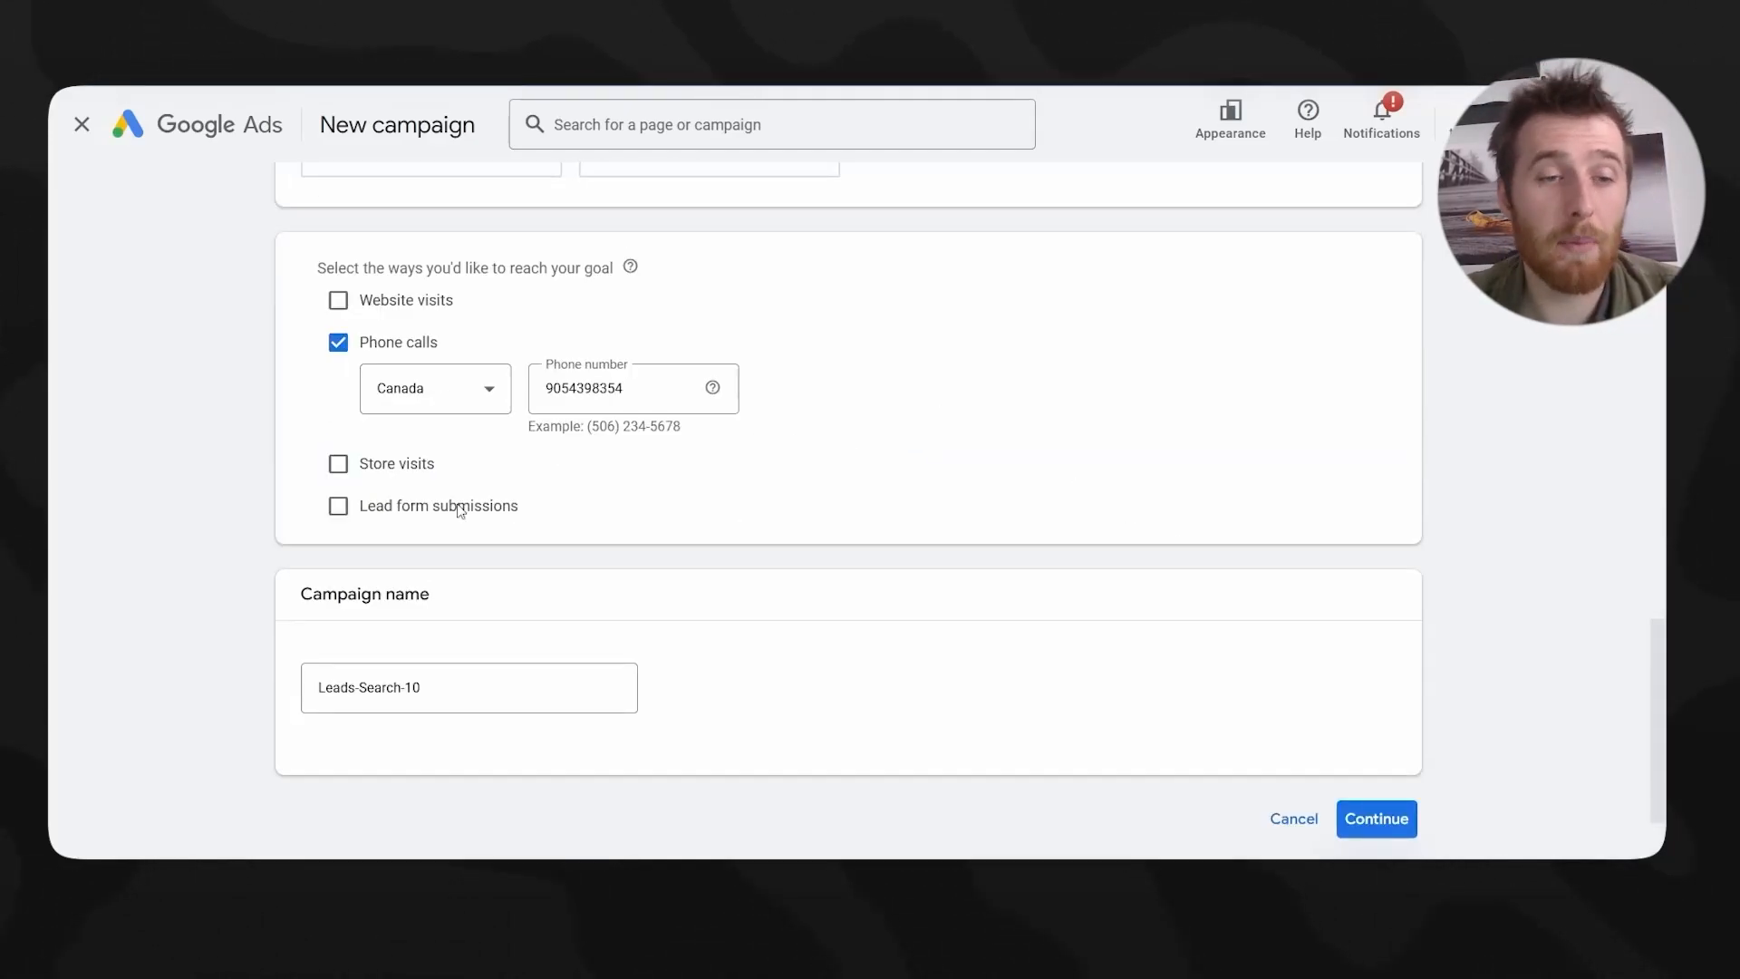
drag(453, 682, 268, 667)
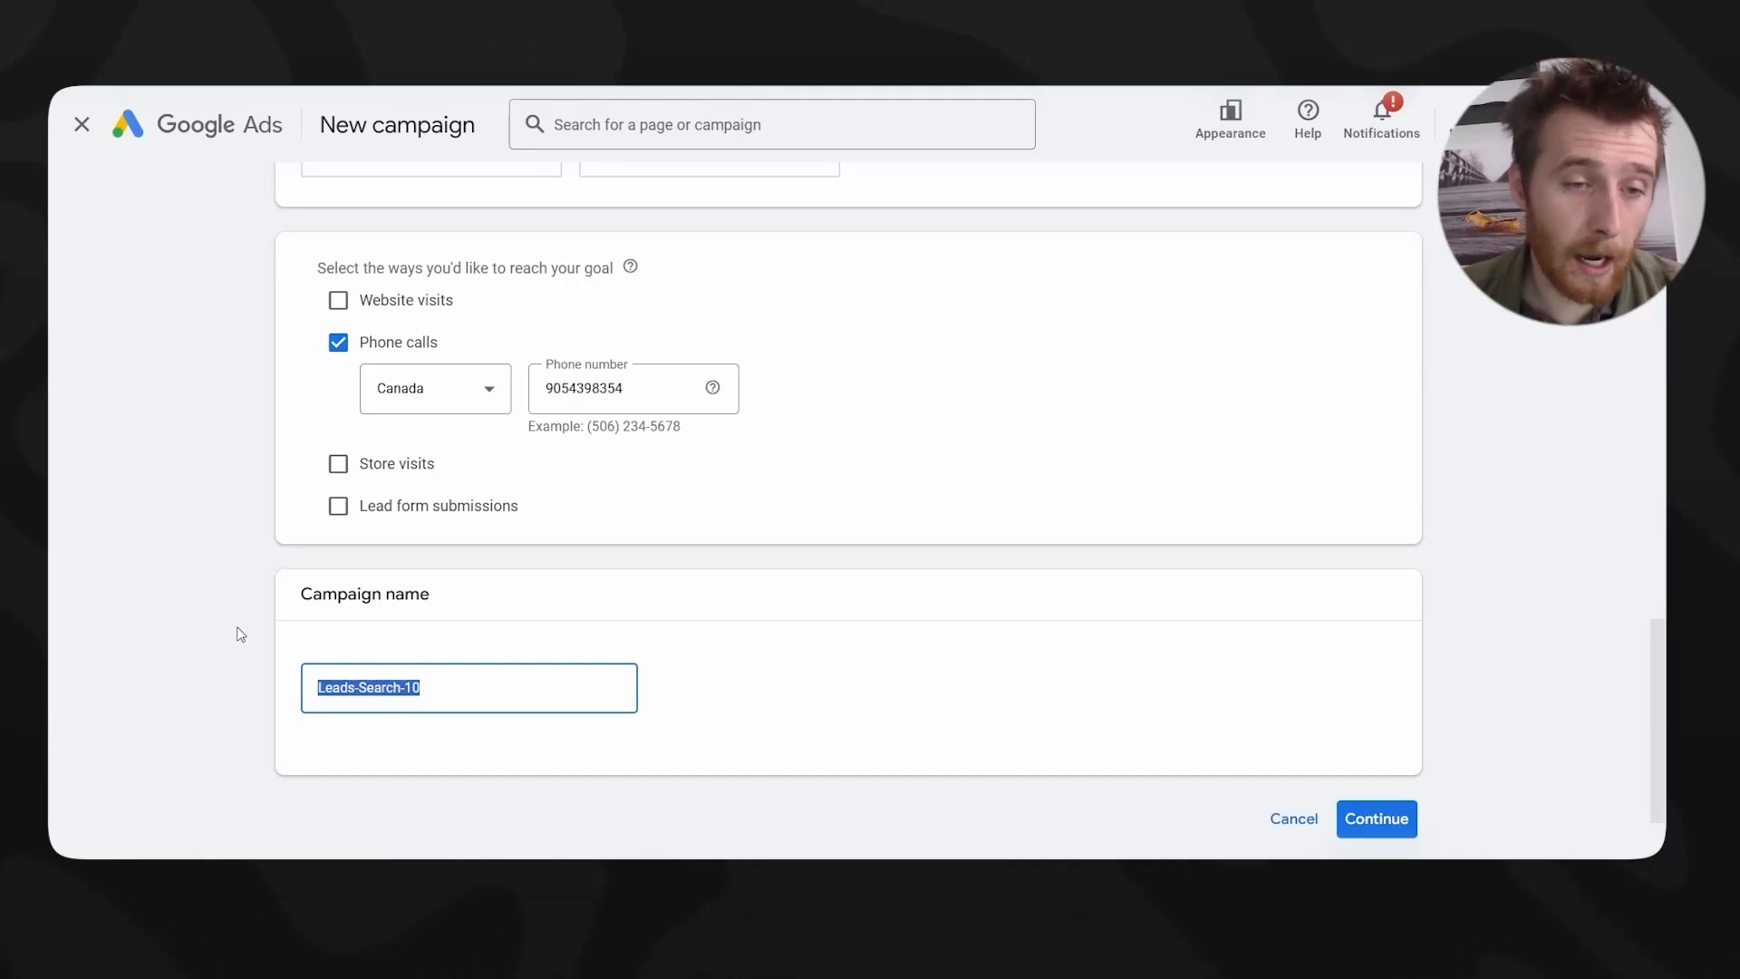
text(Pool Ins)
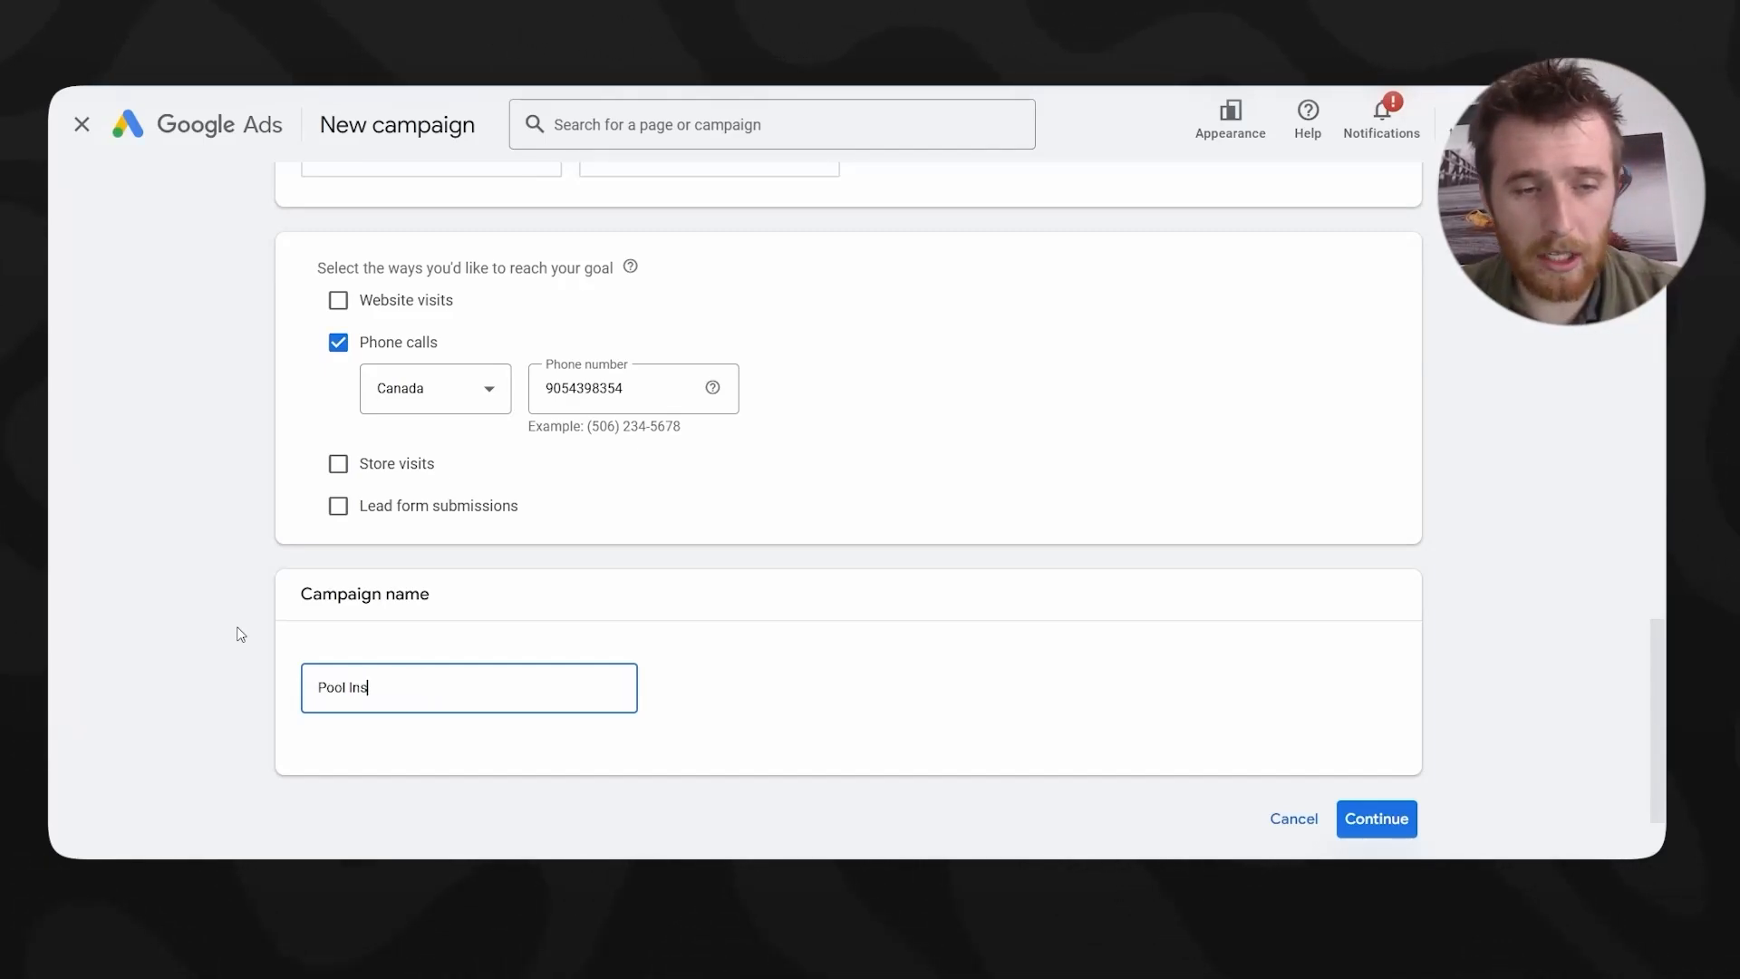
text(tallation)
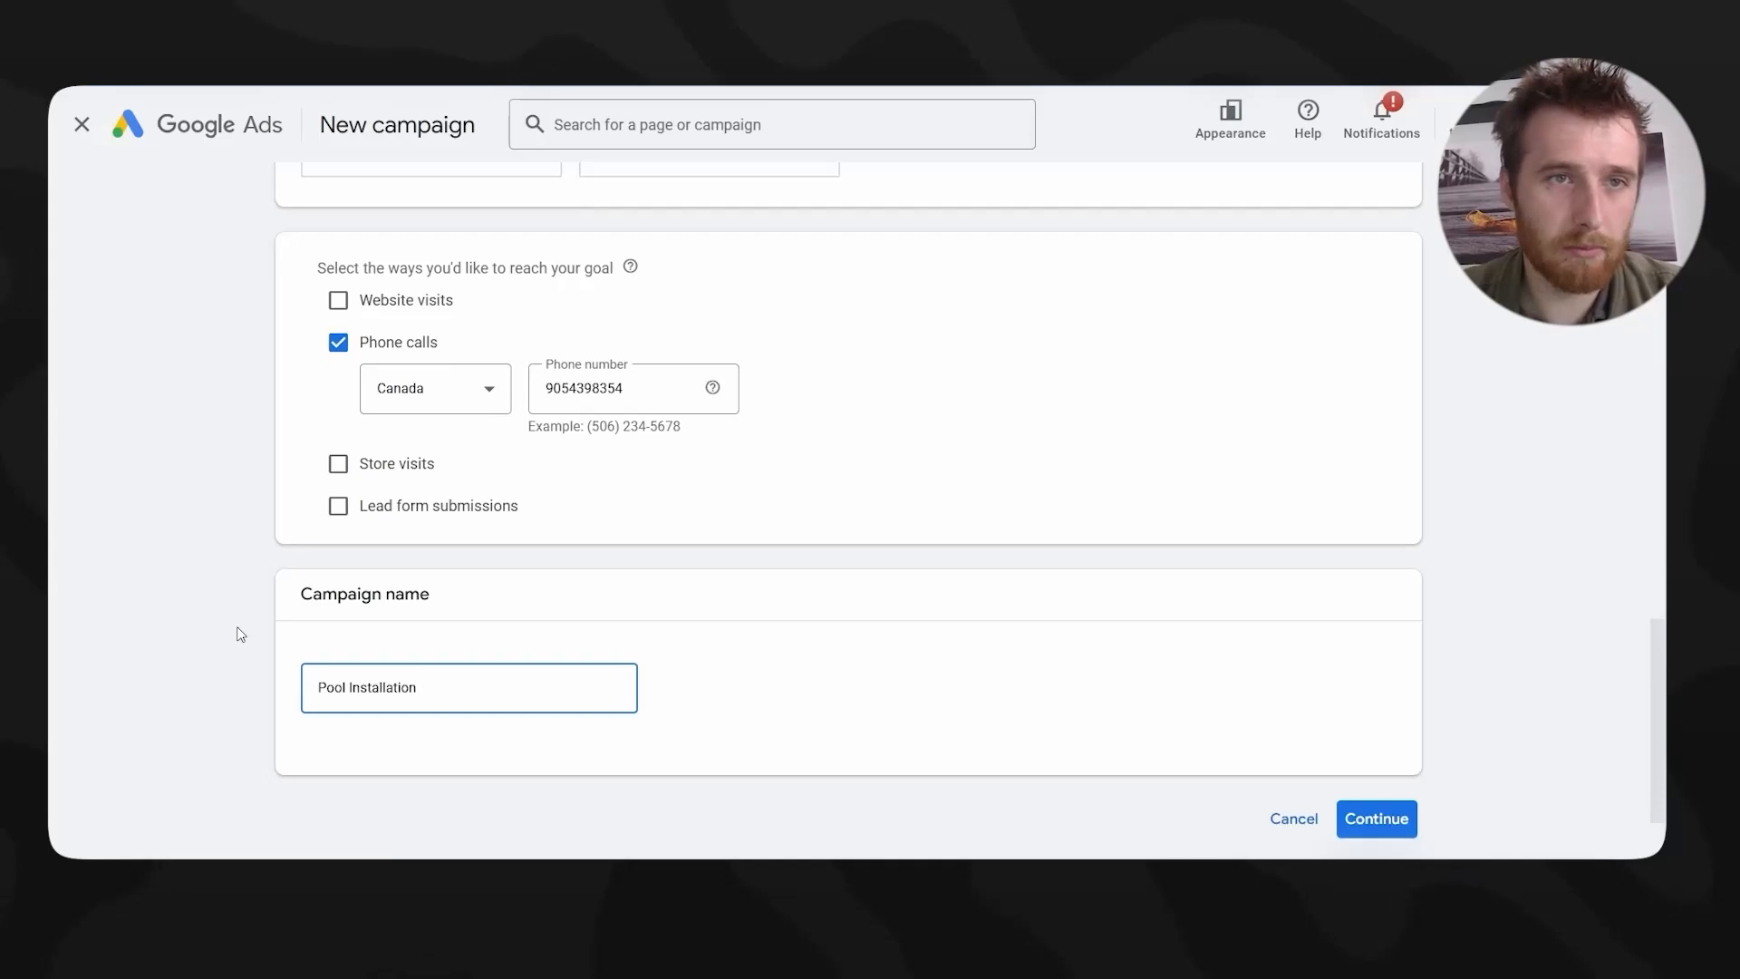
text( Boul)
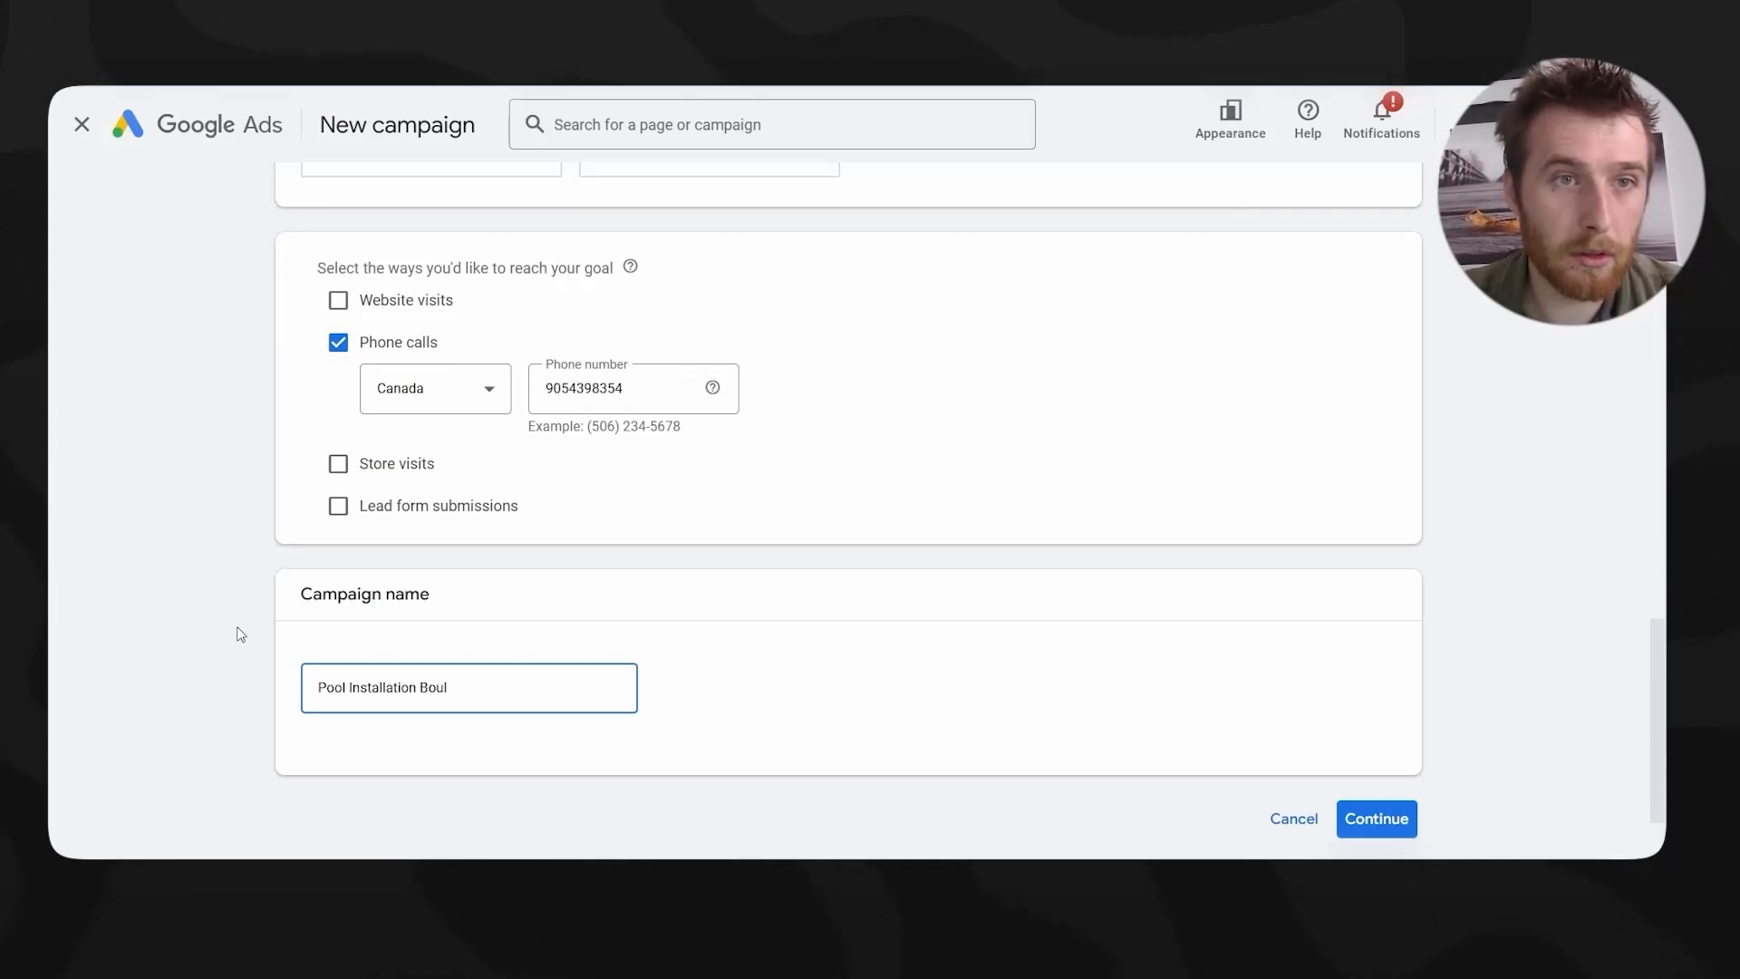
text(der Design)
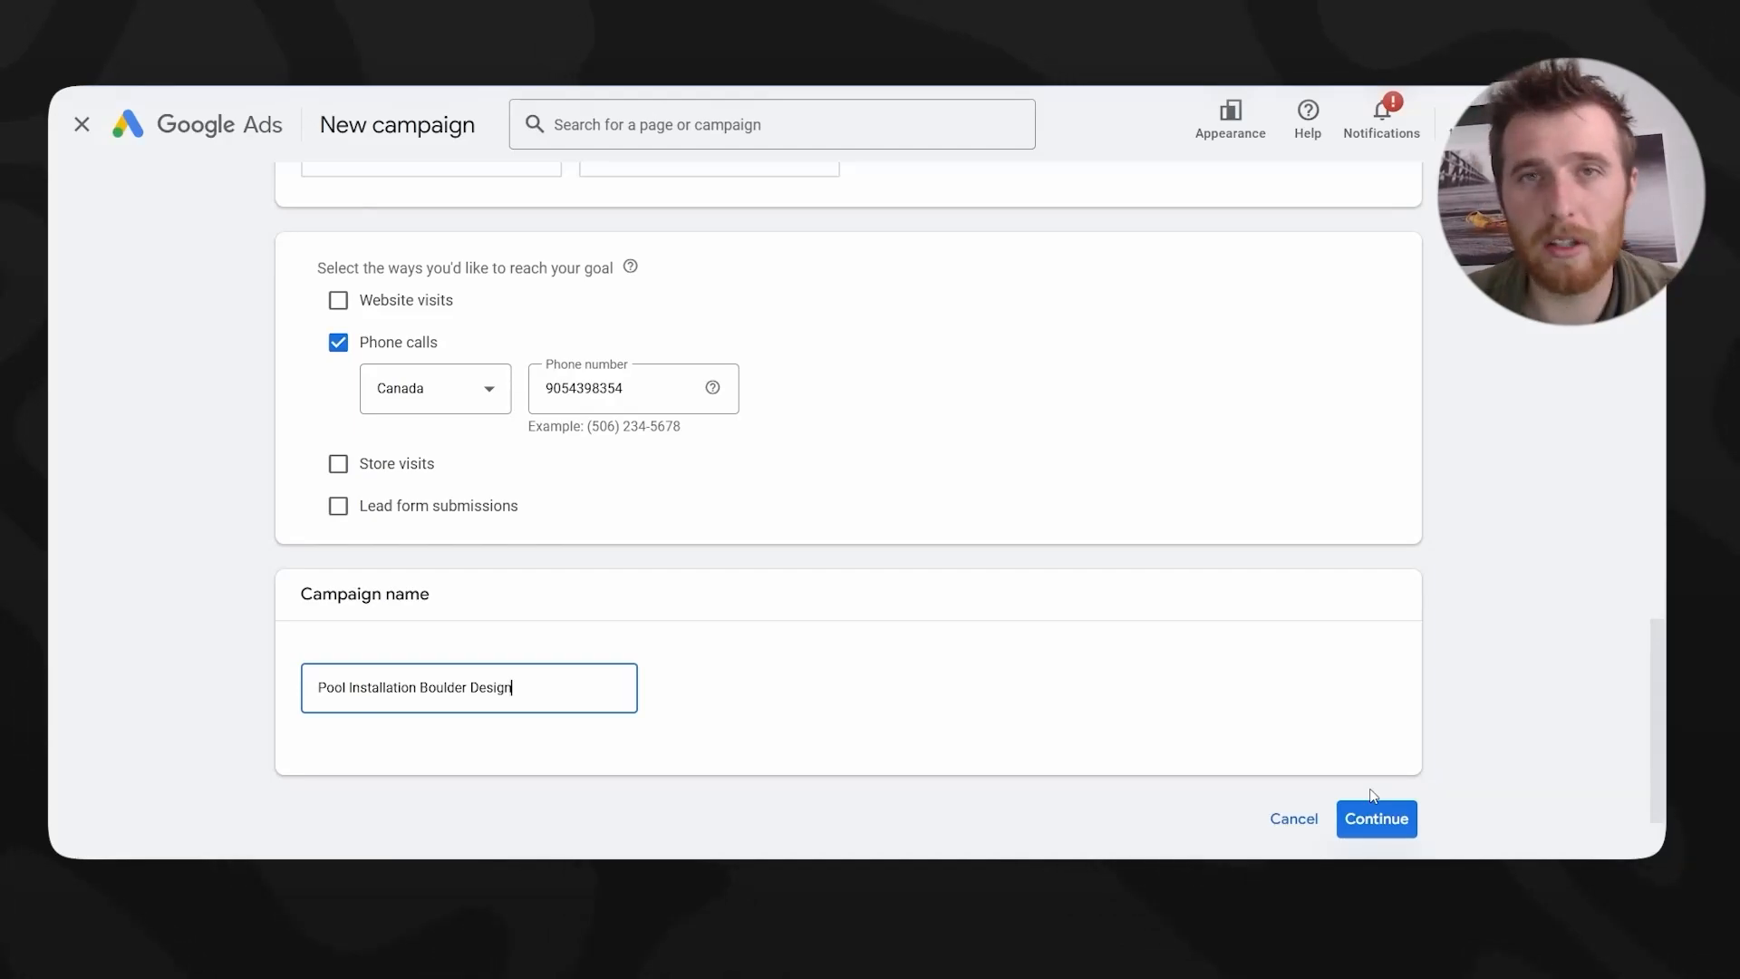
click(1384, 820)
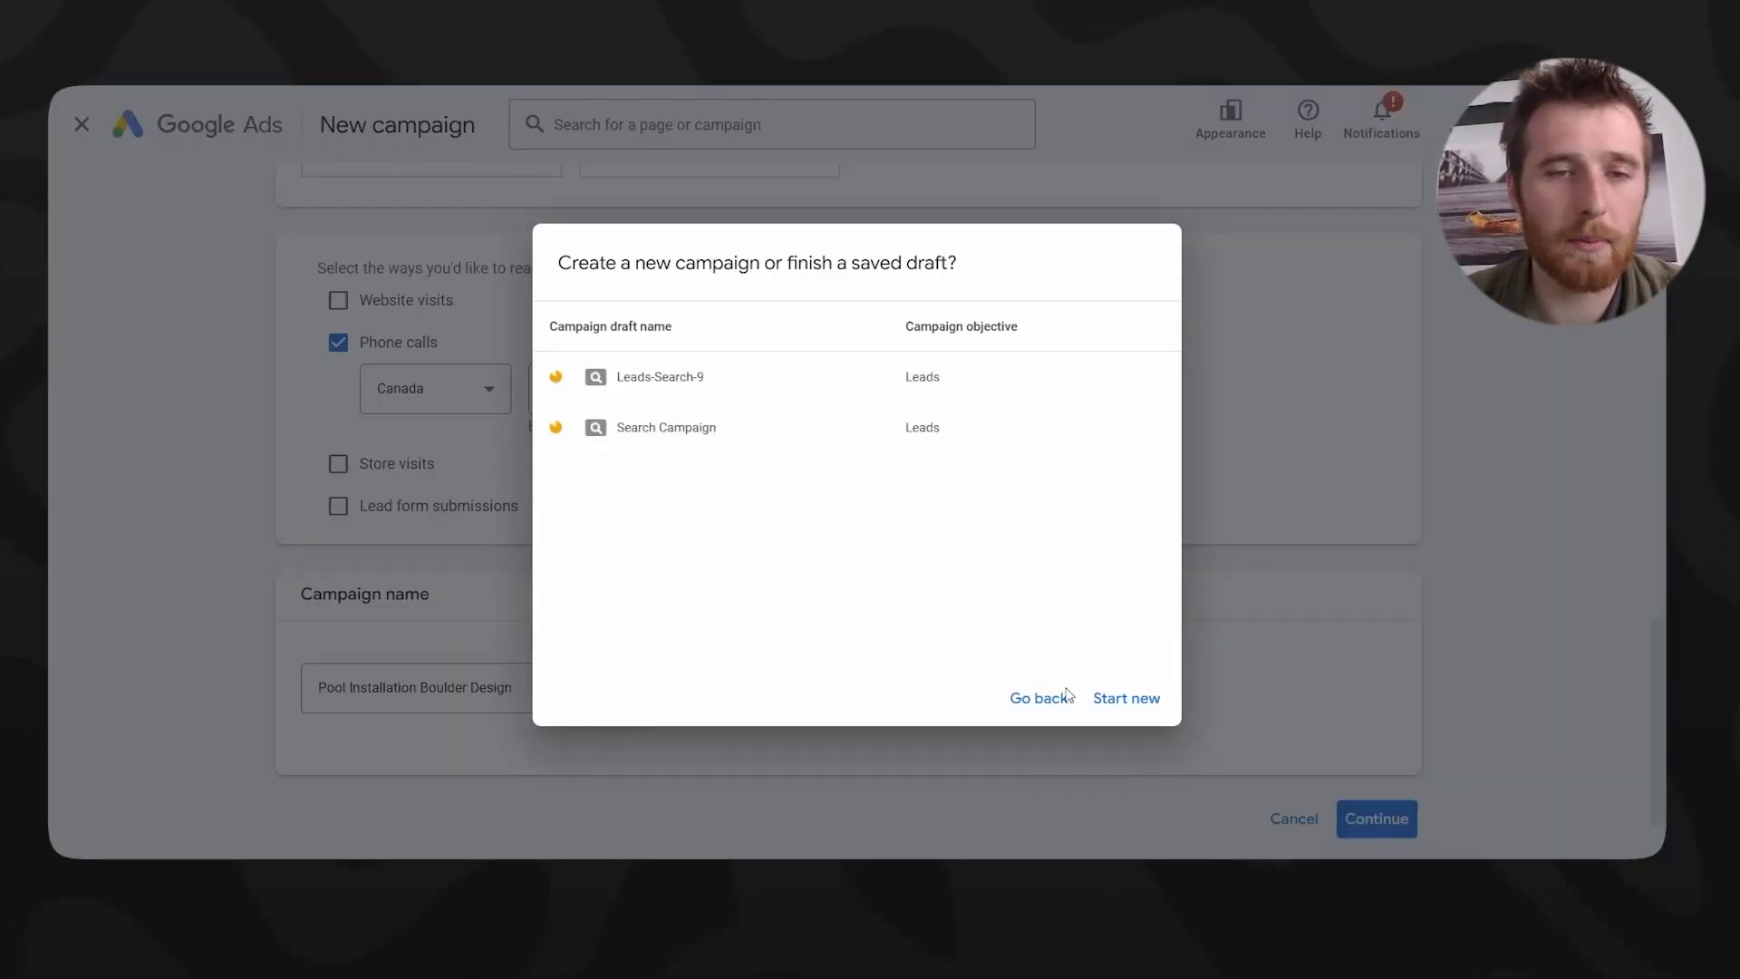
click(1113, 703)
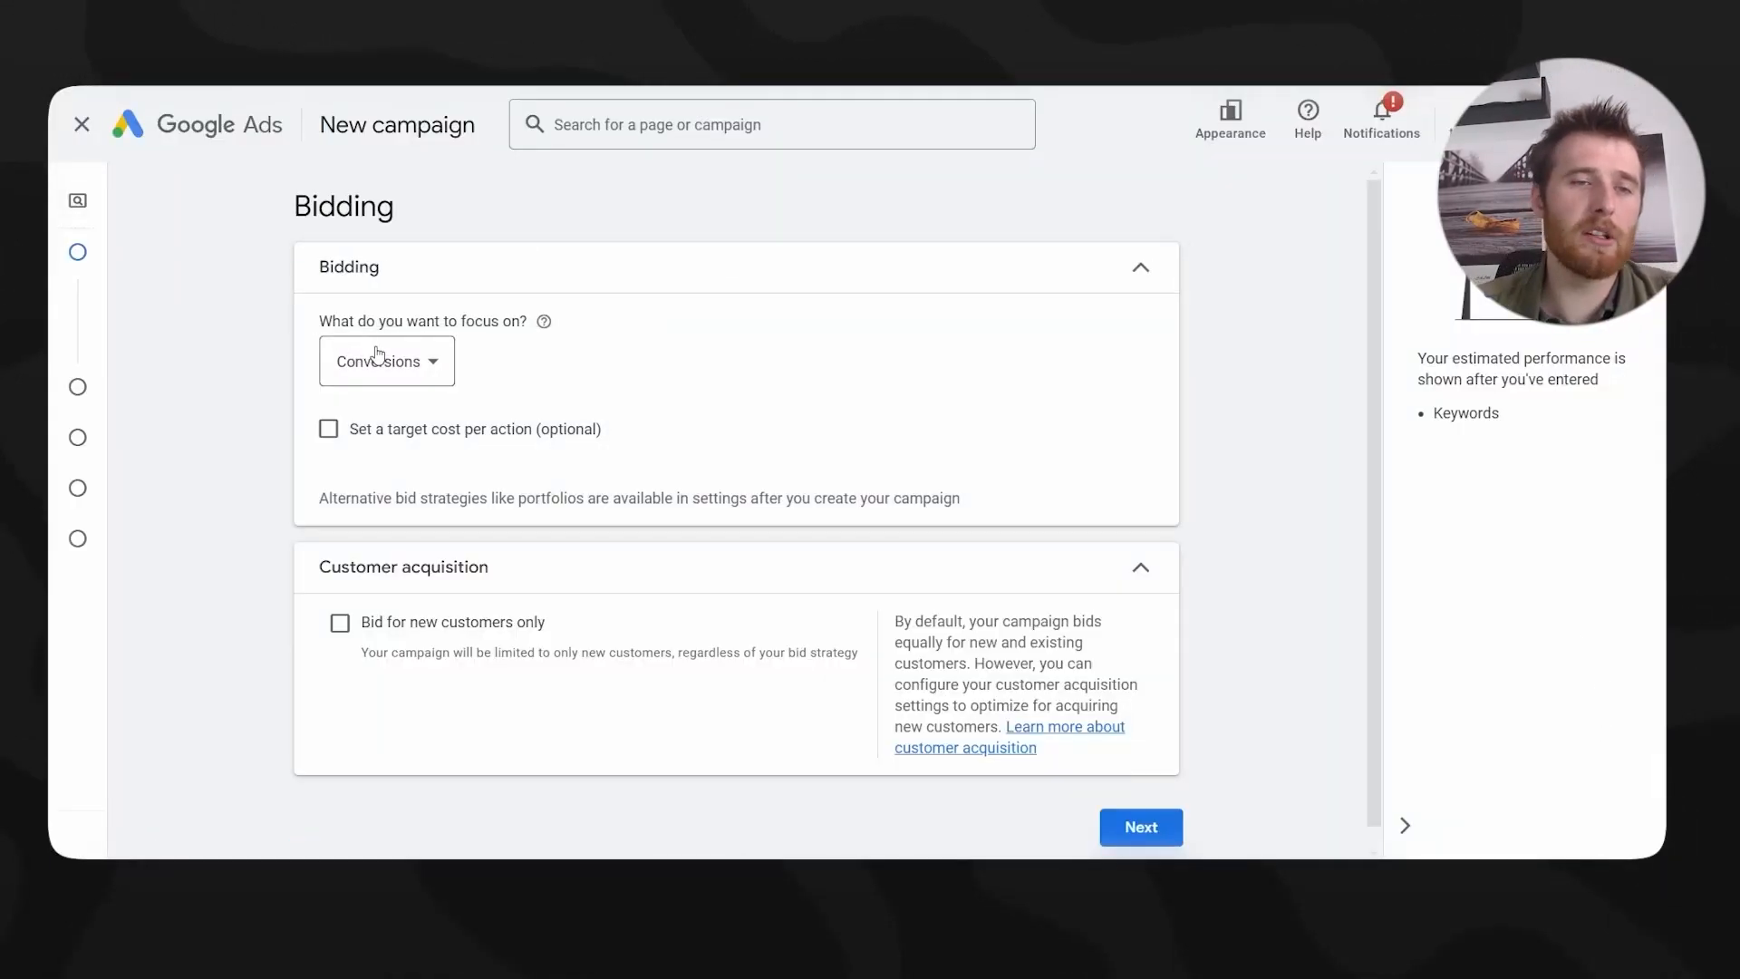
- Set the campaign's bidding focus to Clicks and review the other optimization options
click(379, 354)
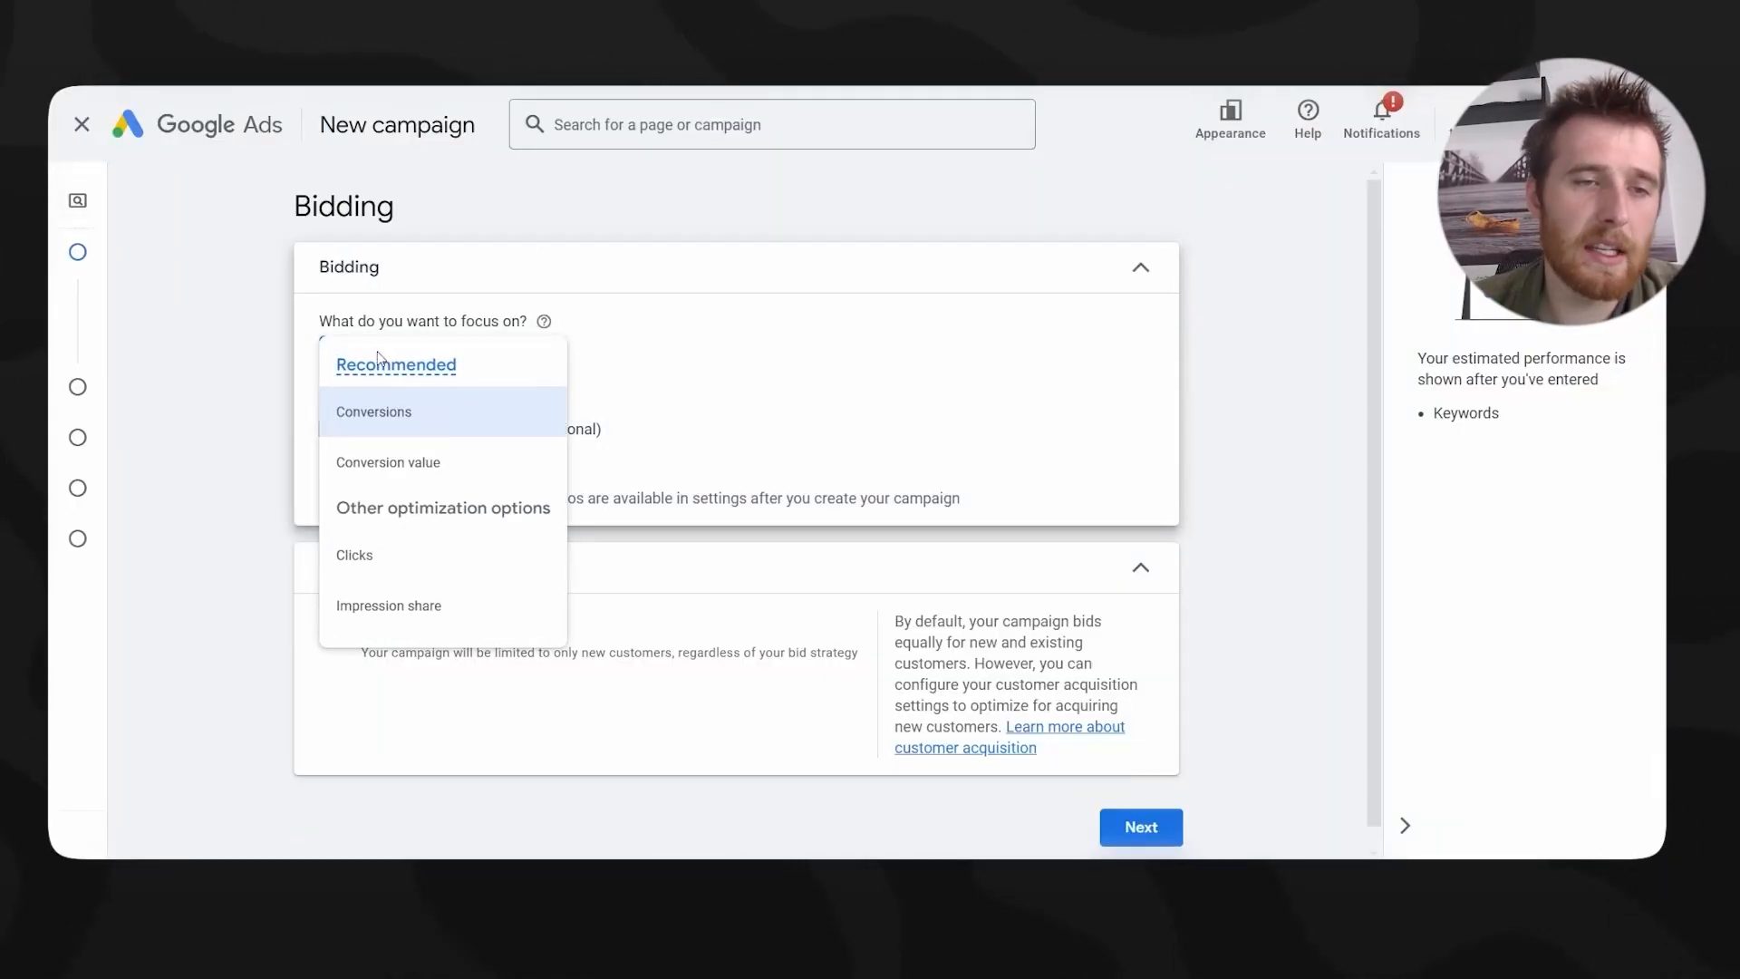
click(396, 565)
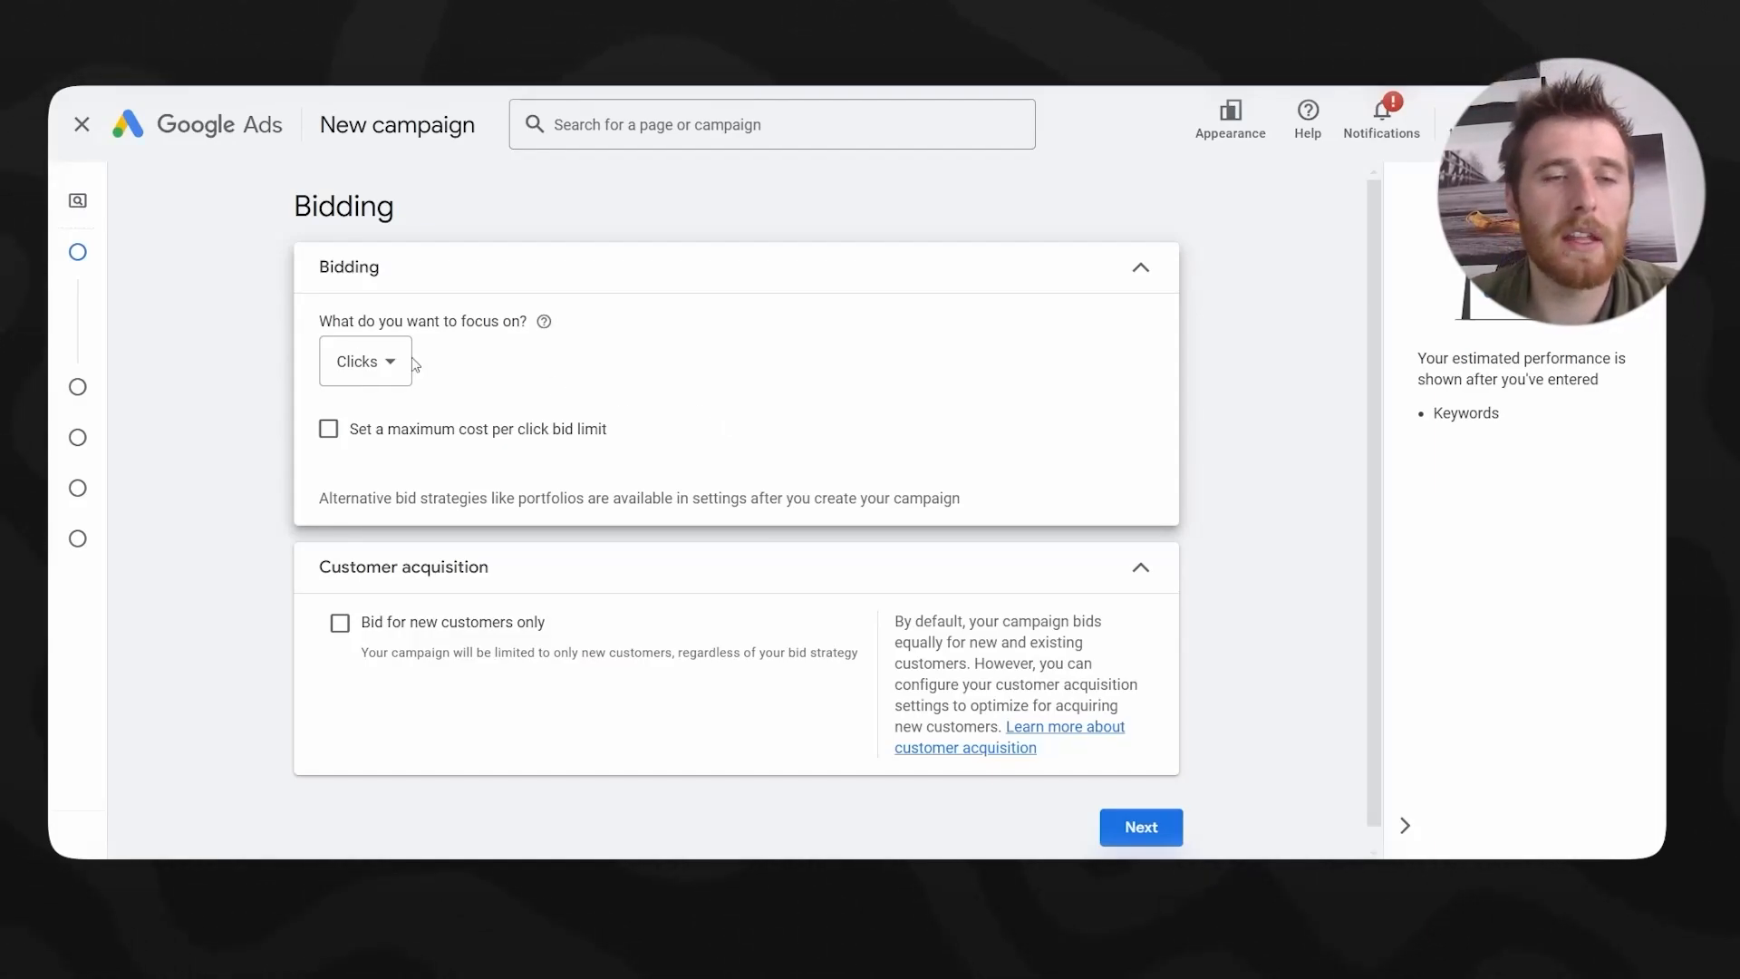
click(384, 361)
click(639, 337)
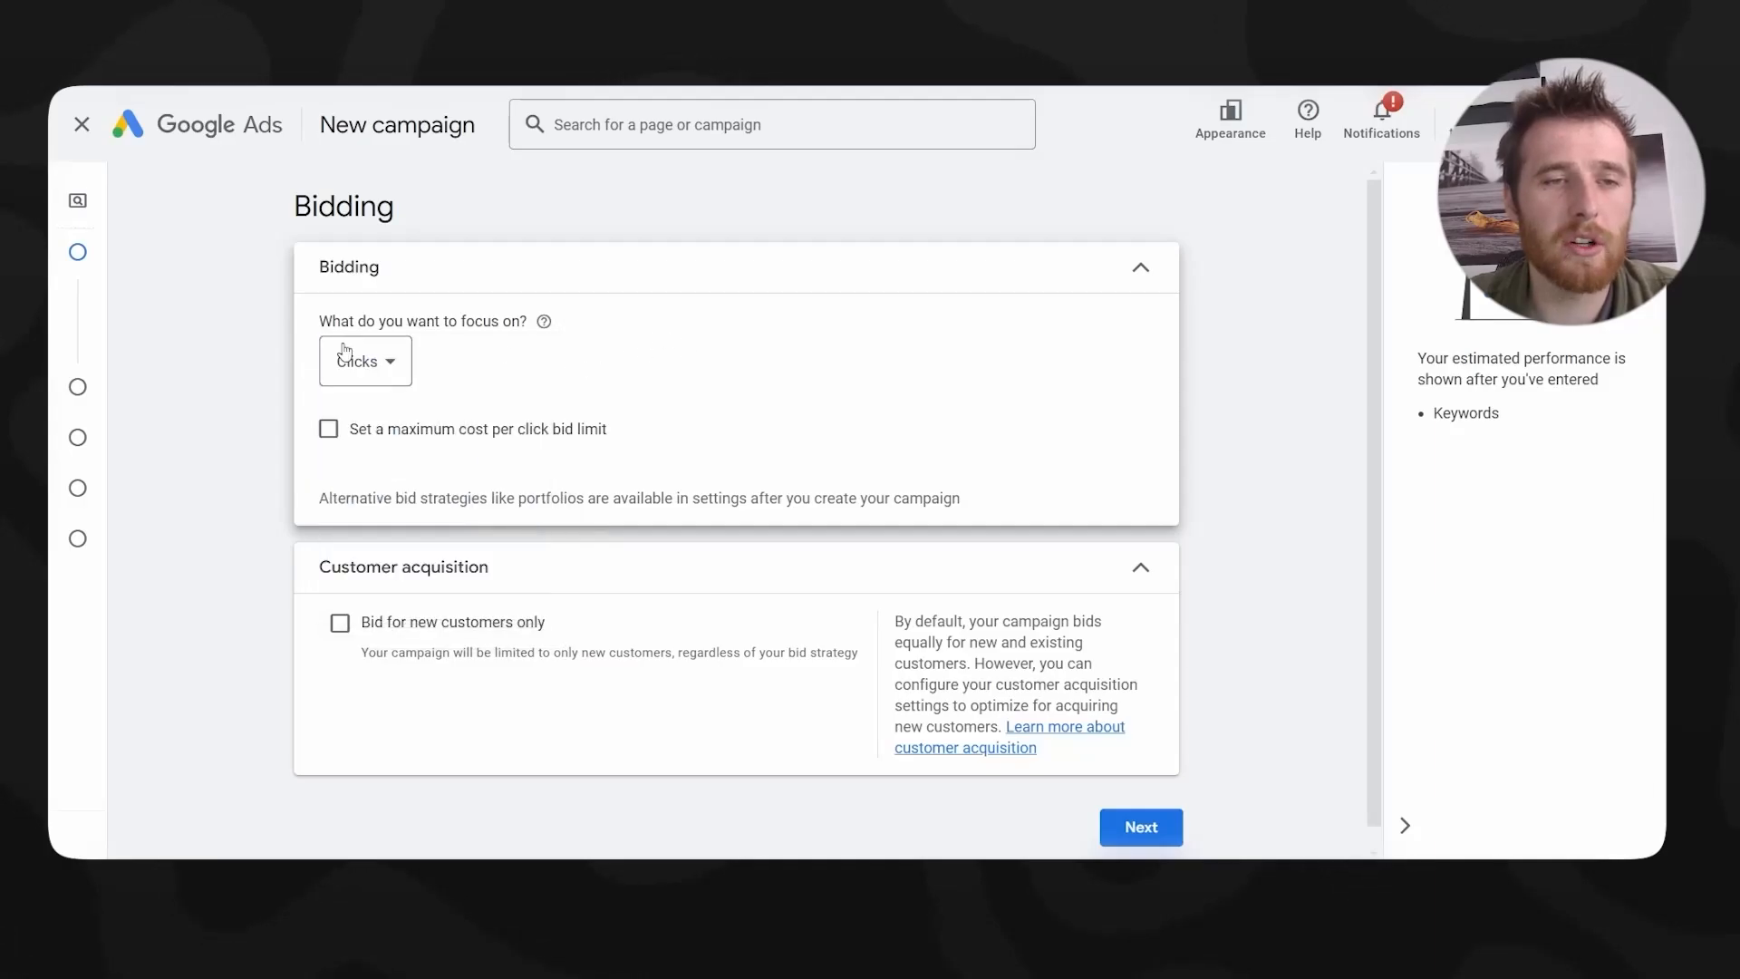
click(371, 361)
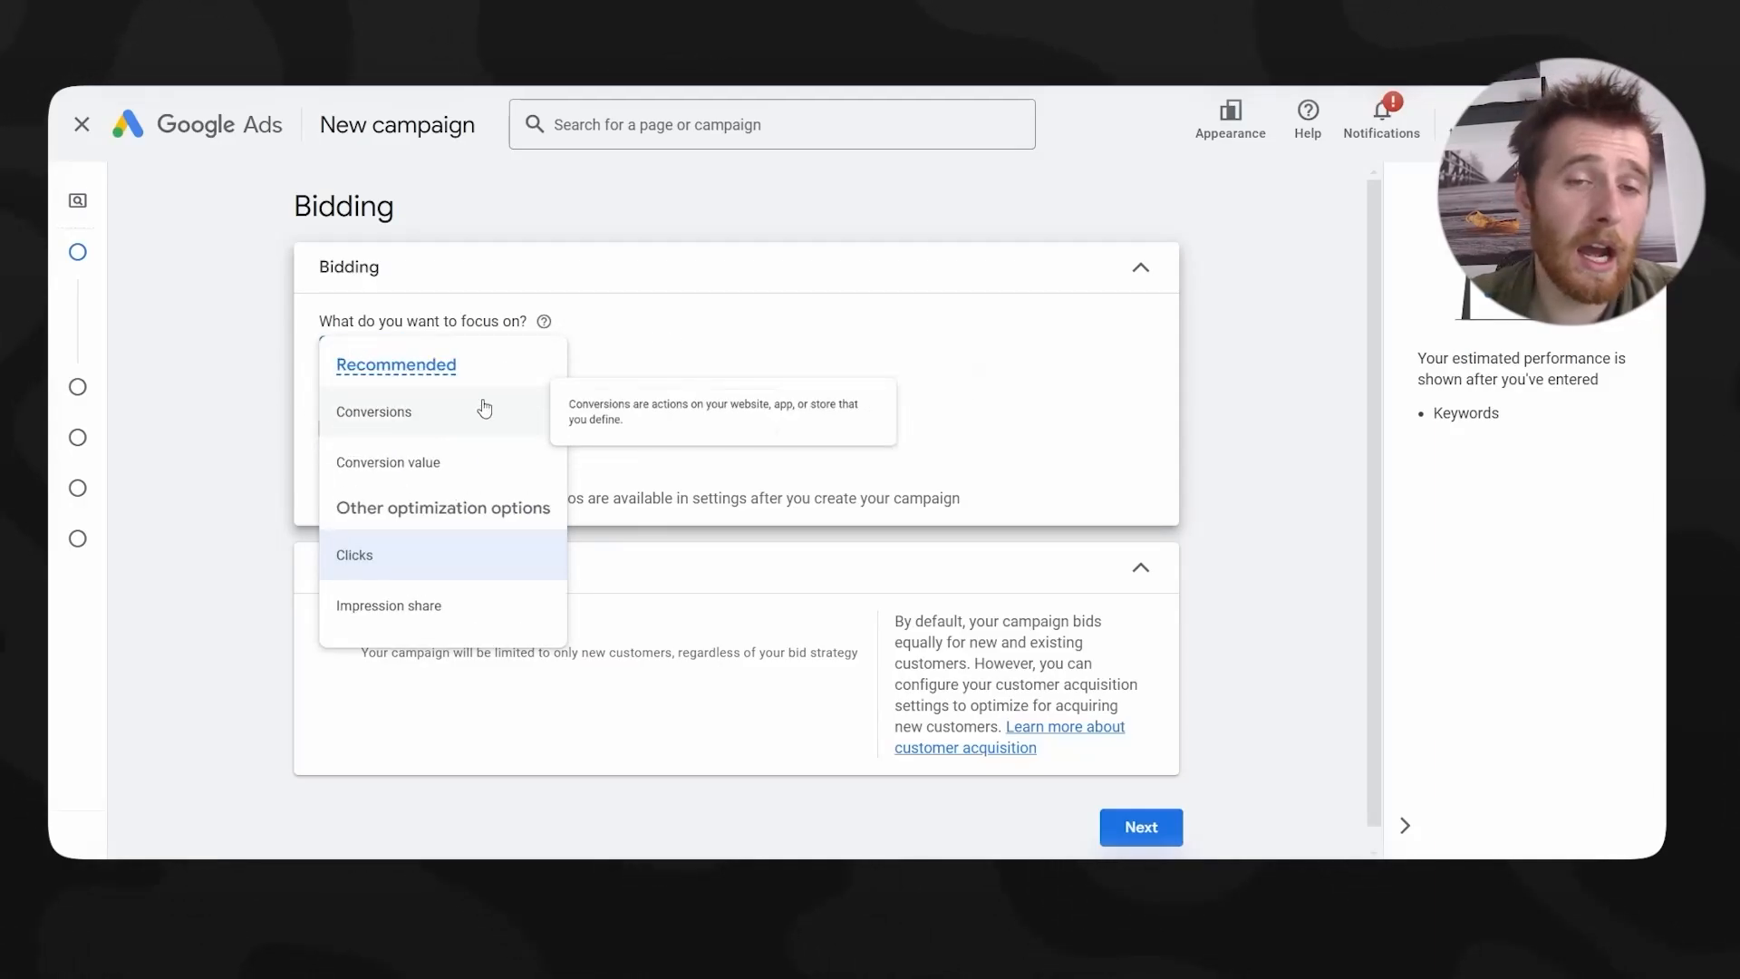
click(739, 374)
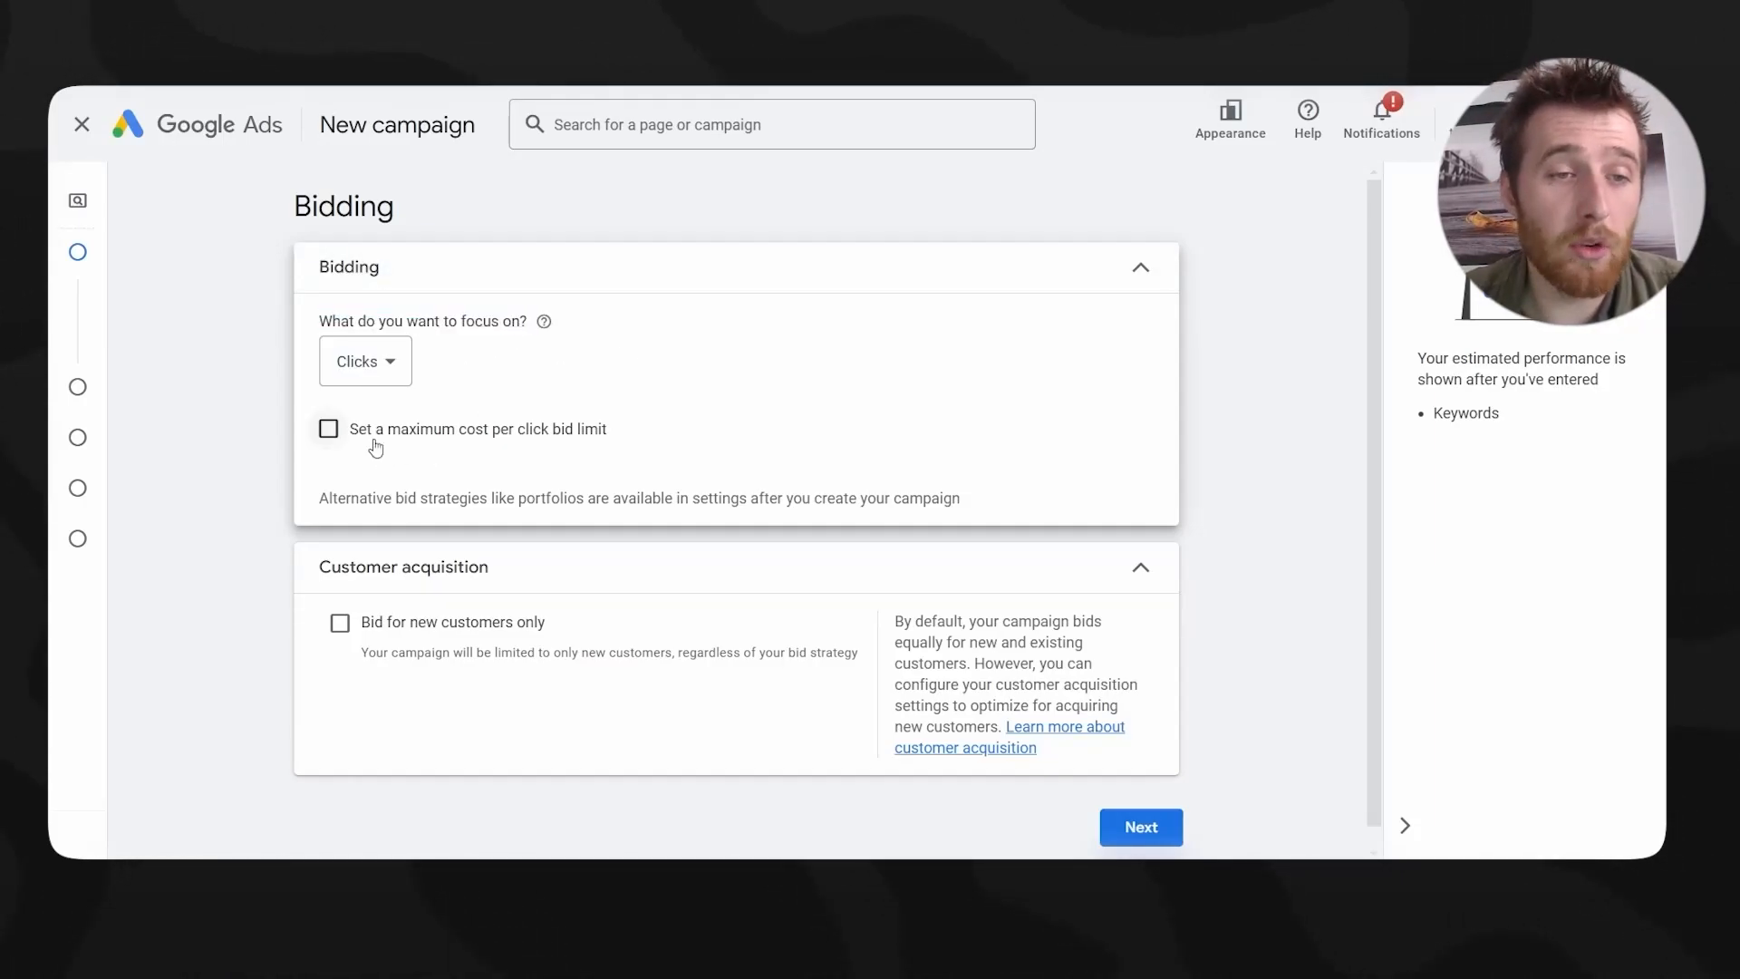
- Enable the maximum cost per click bid limit for the campaign and open its amount for editing
drag(374, 443, 625, 444)
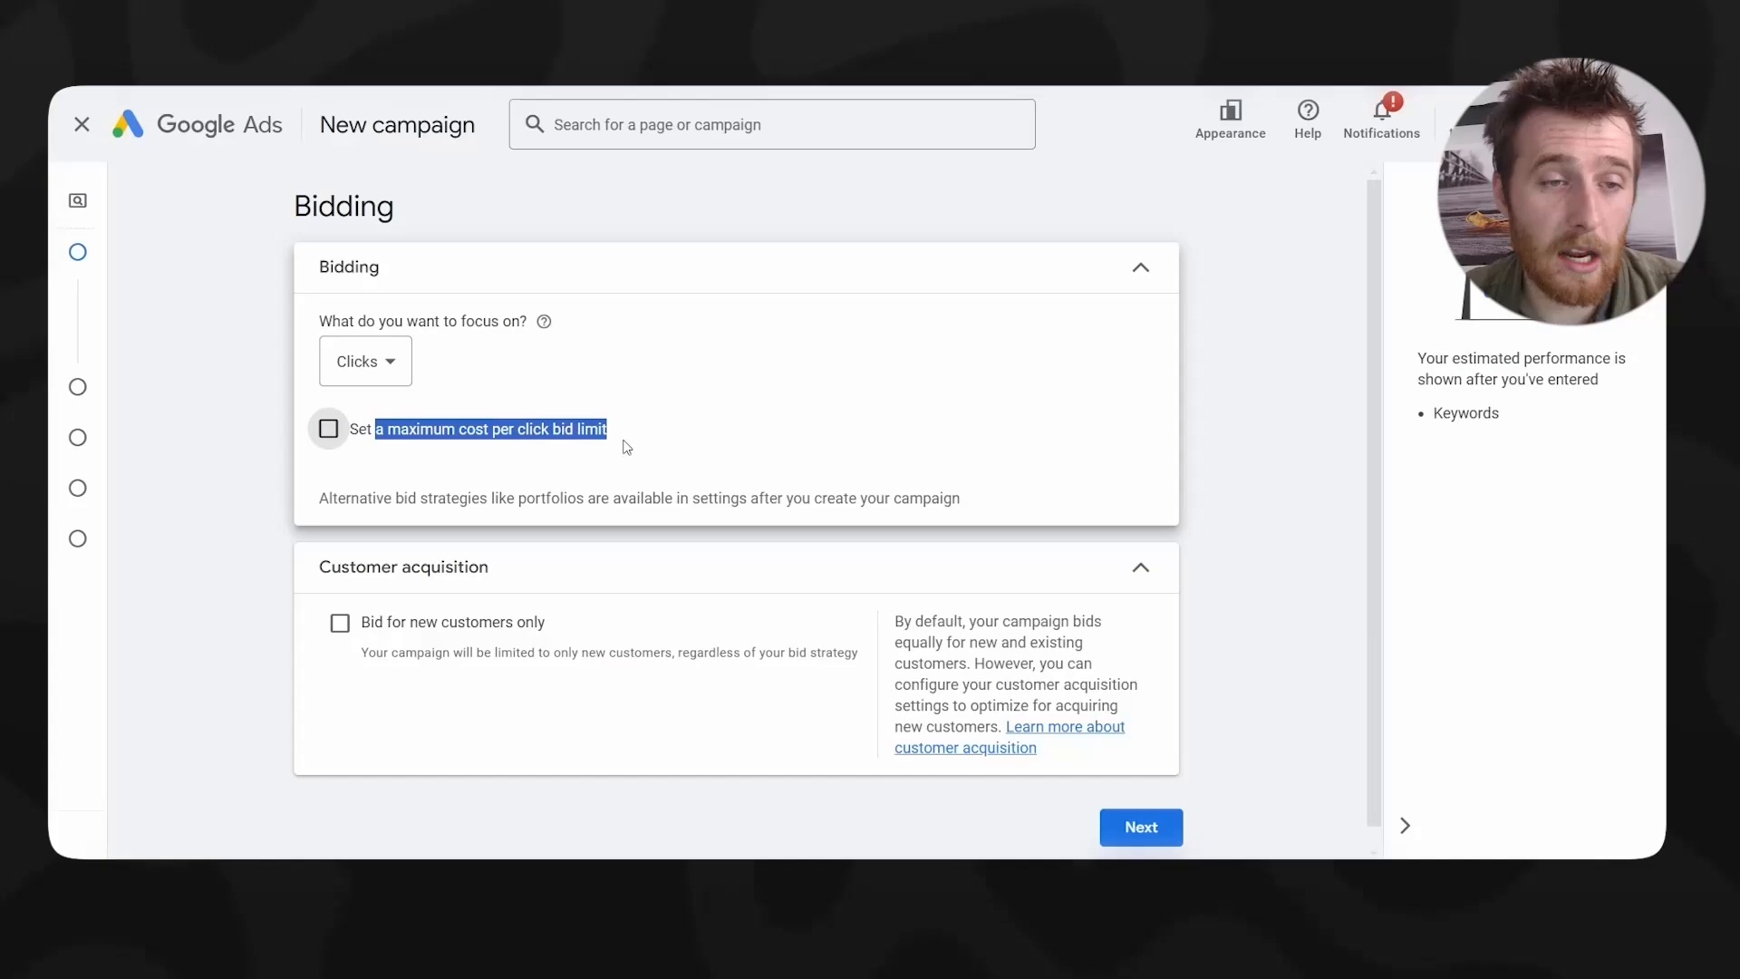
click(328, 429)
click(433, 502)
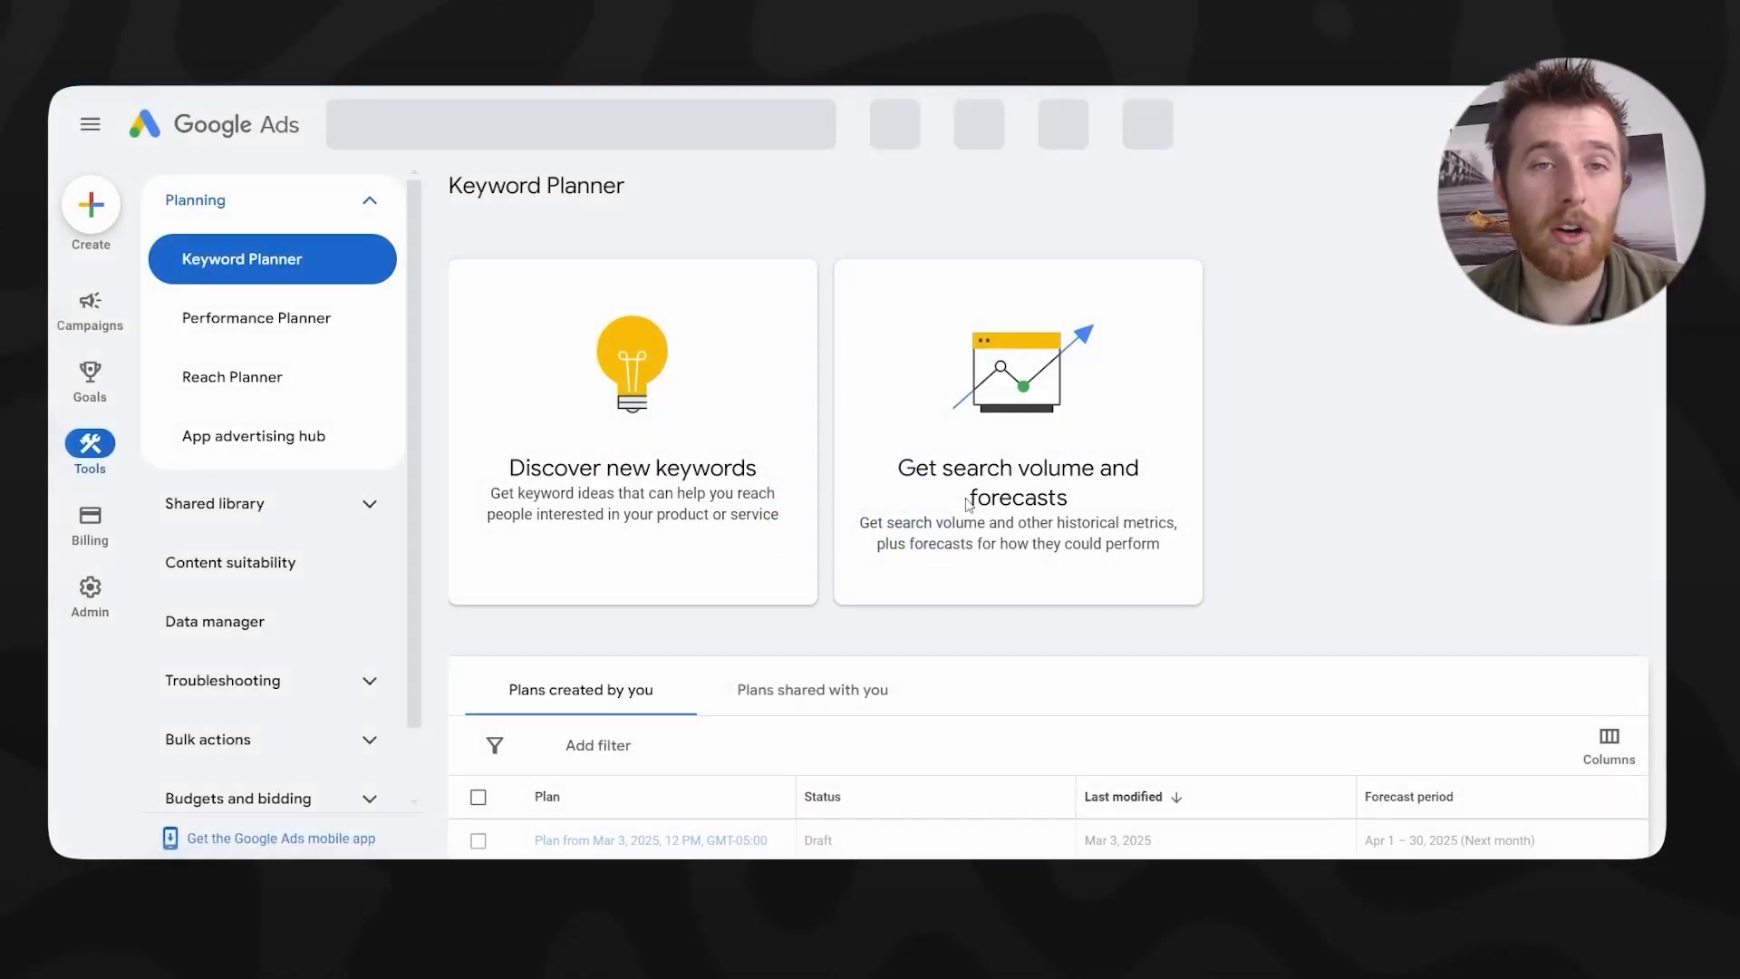
- Start discovering new keywords in Keyword Planner and replace Canada with the city of Hamilton, Ontario, Canada as the location
click(616, 472)
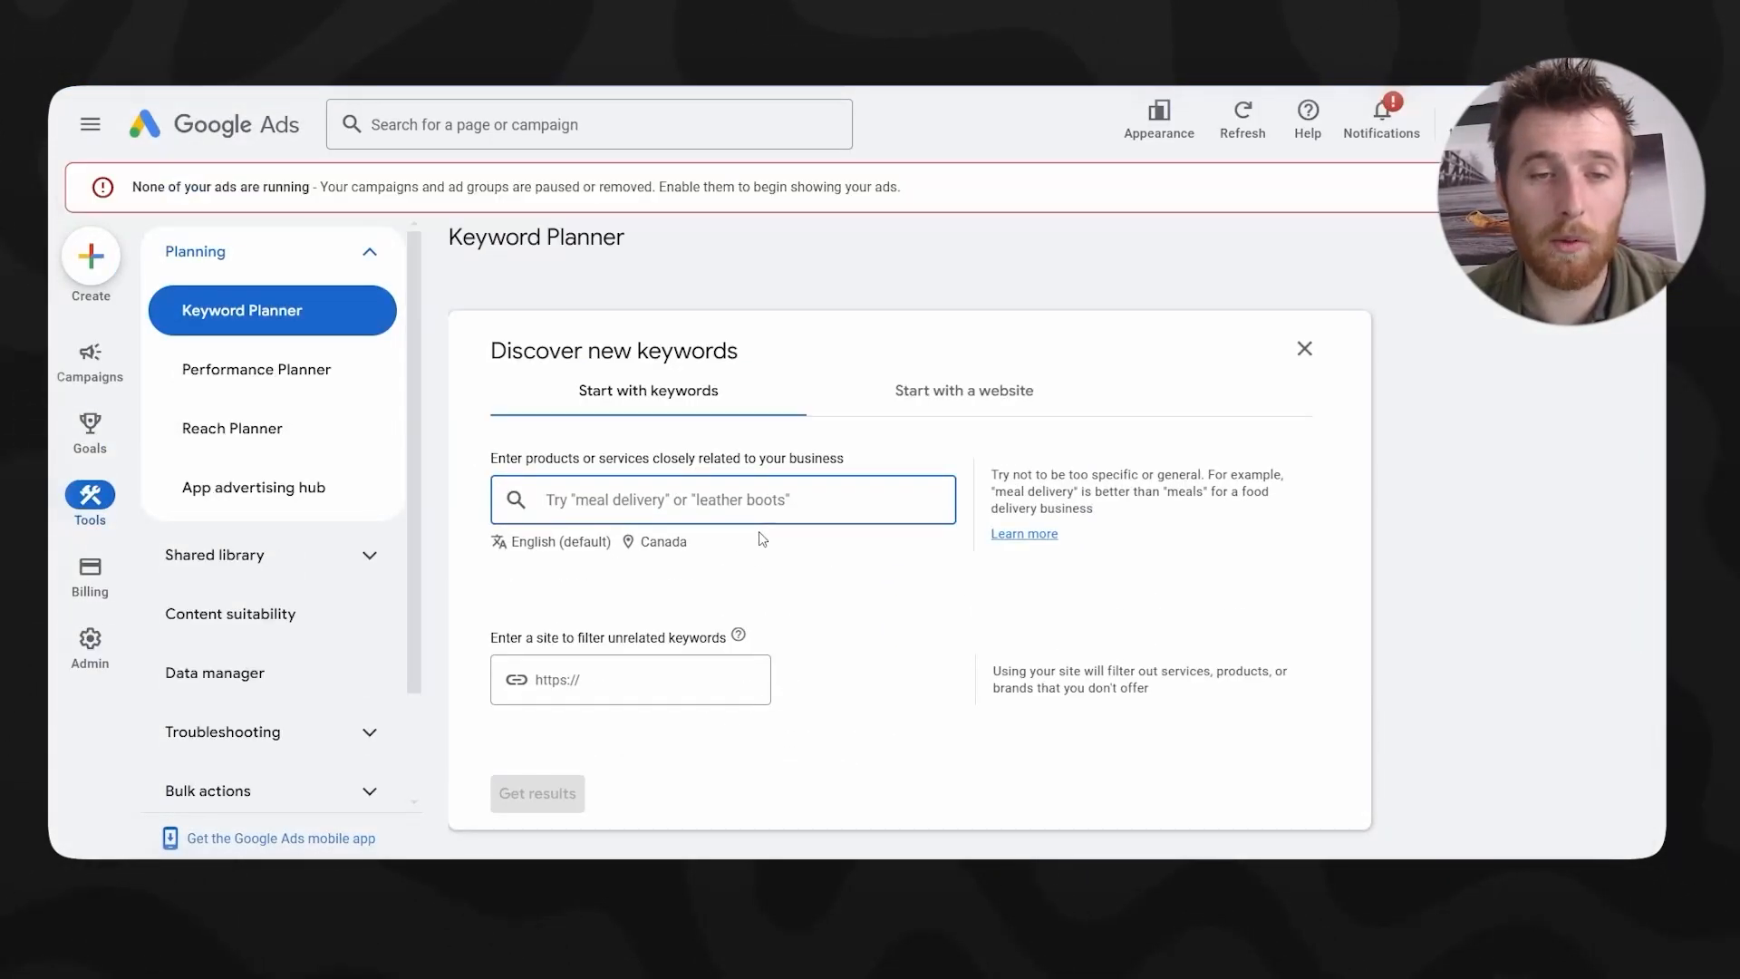
click(662, 548)
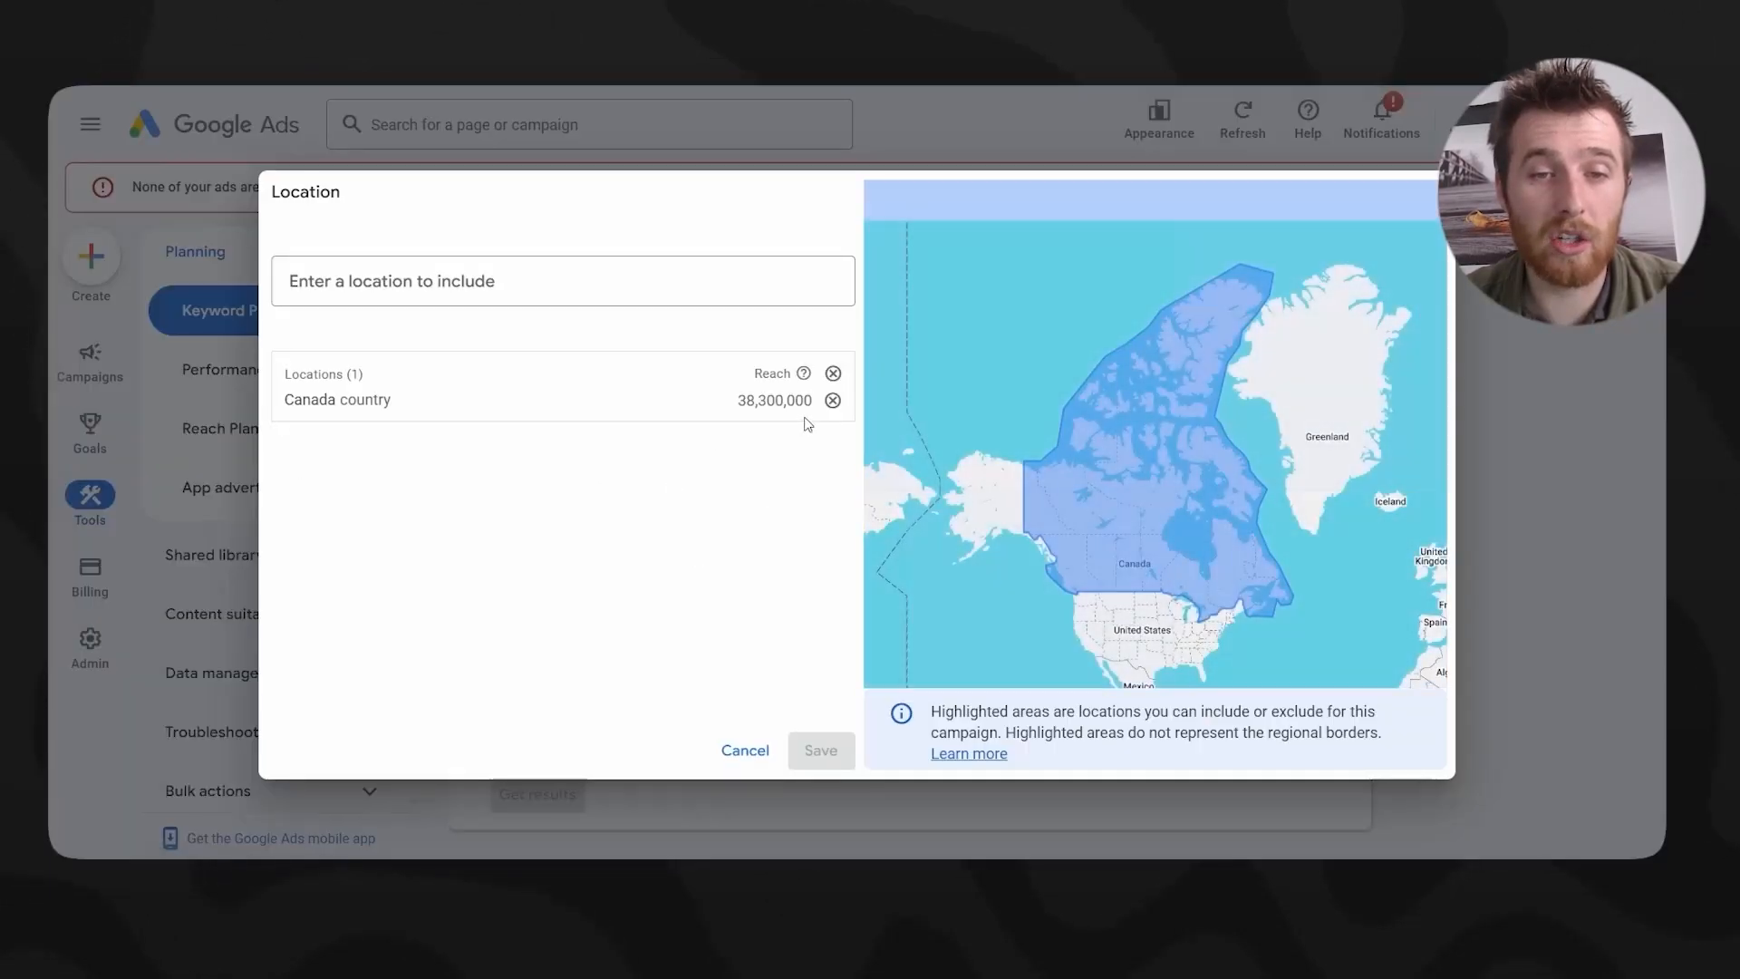
click(833, 400)
click(580, 282)
text(hamilton)
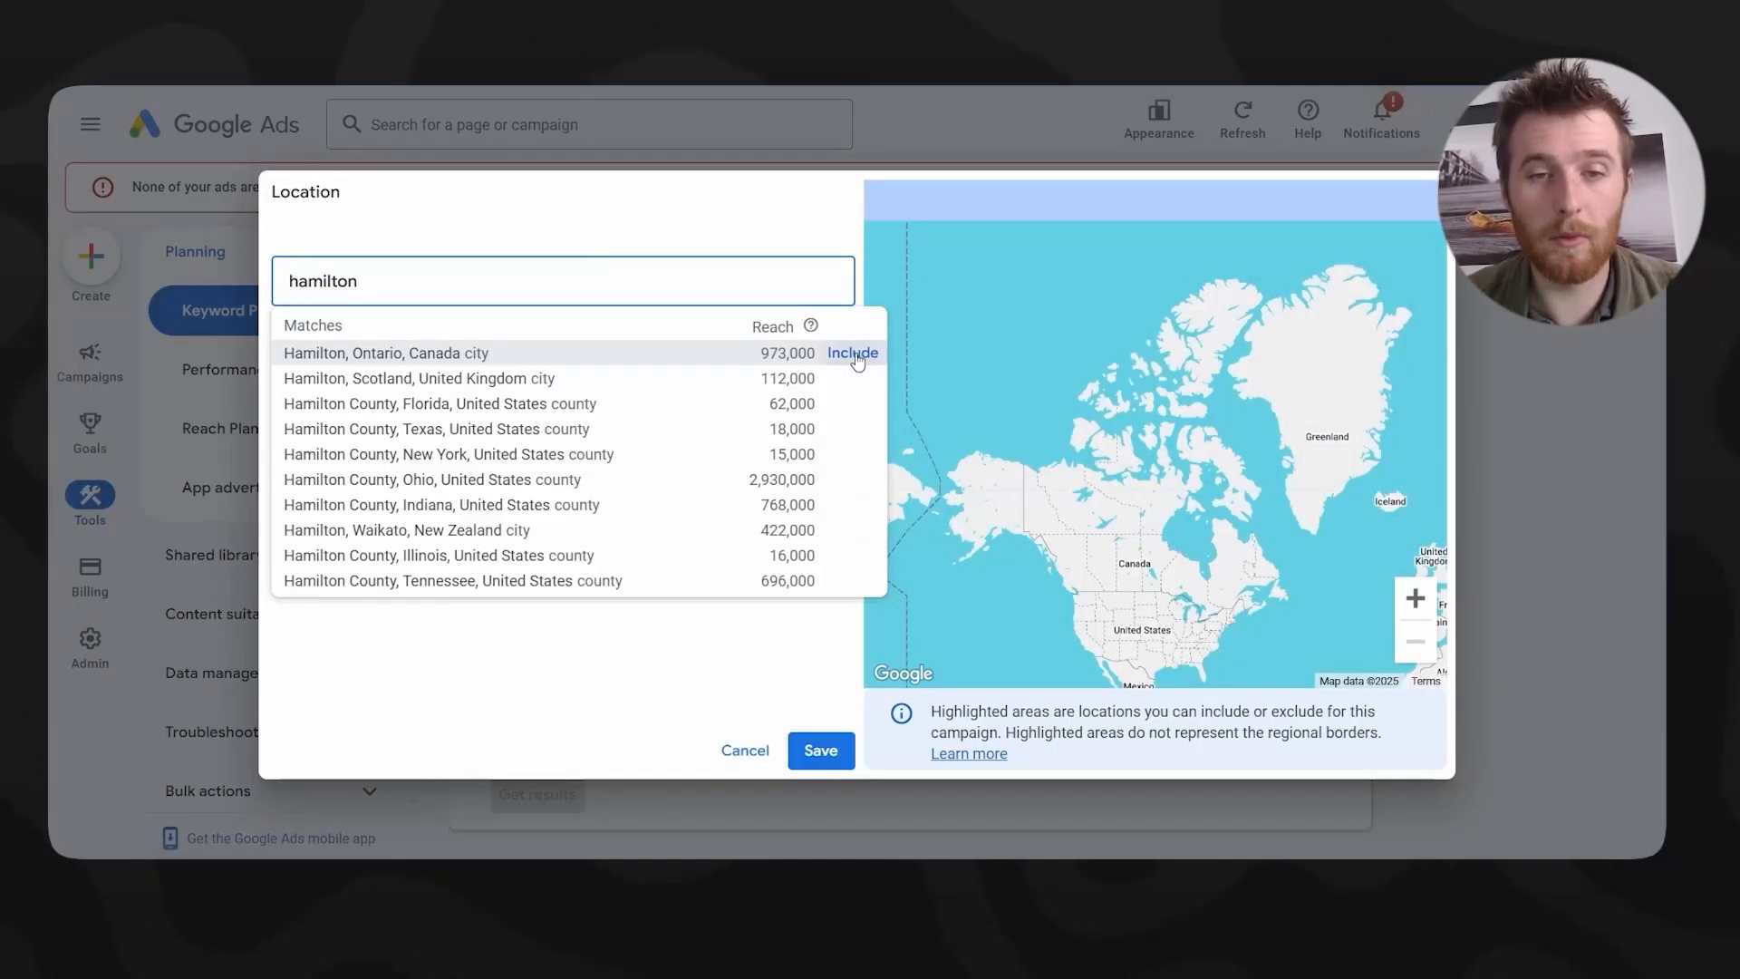
click(852, 351)
click(820, 749)
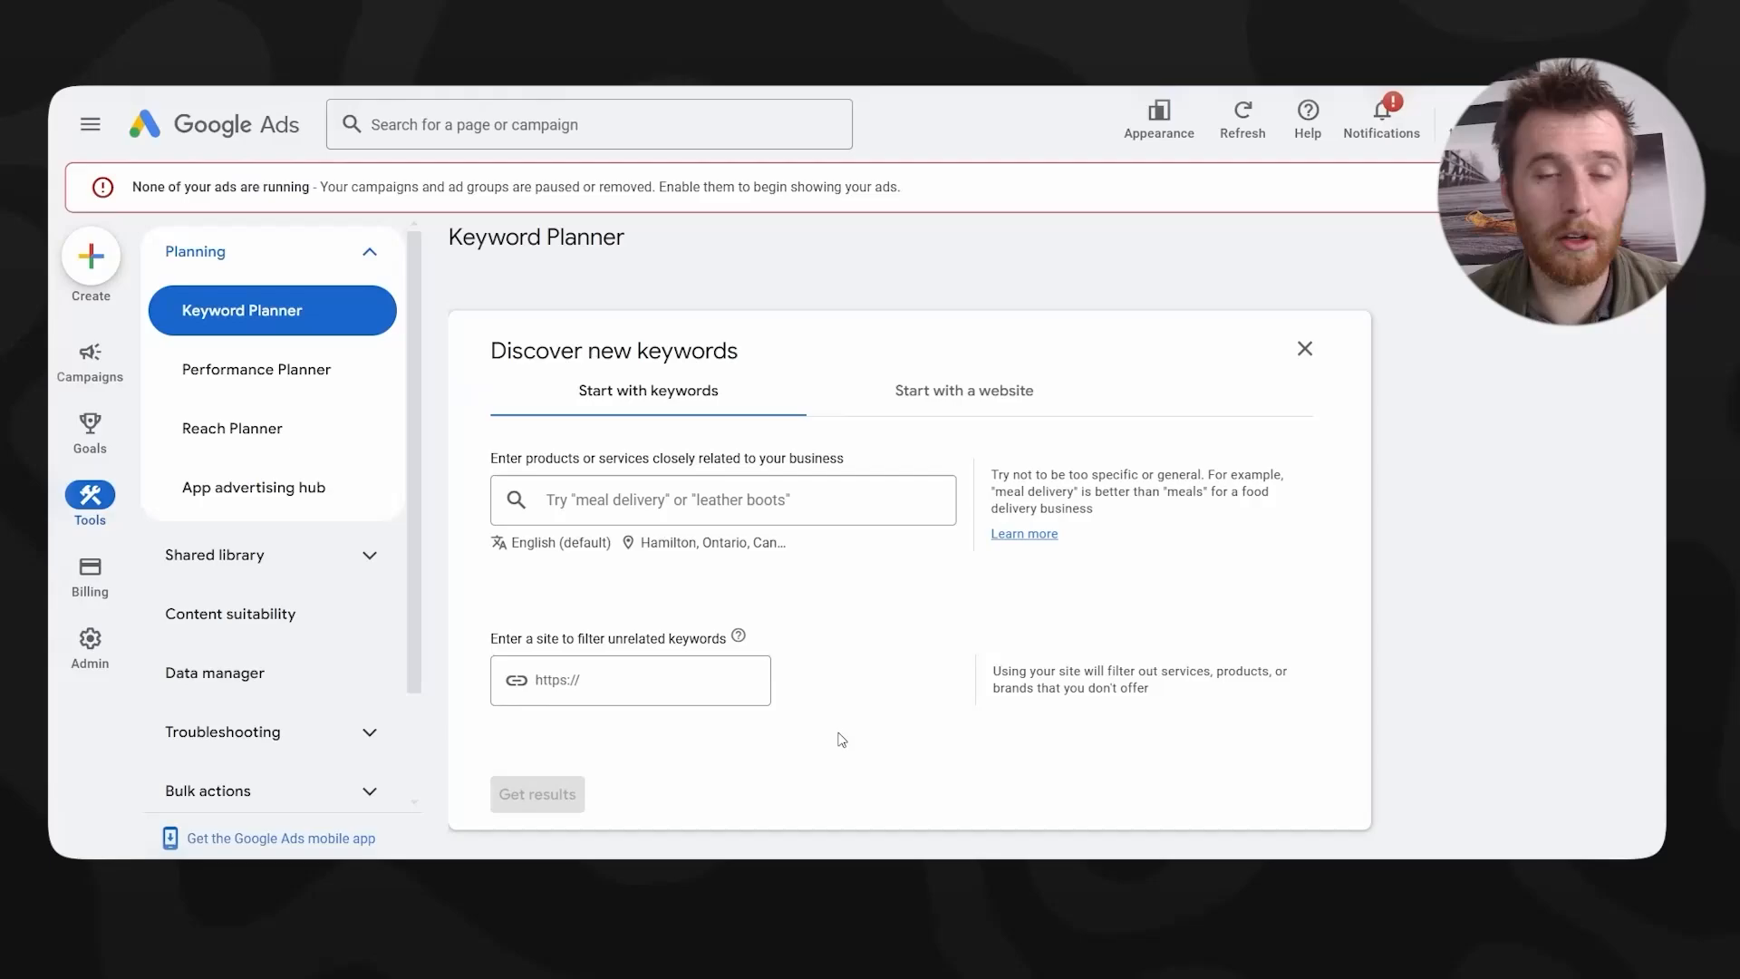
- Get keyword ideas for "pool installation"
click(635, 489)
text(pool i)
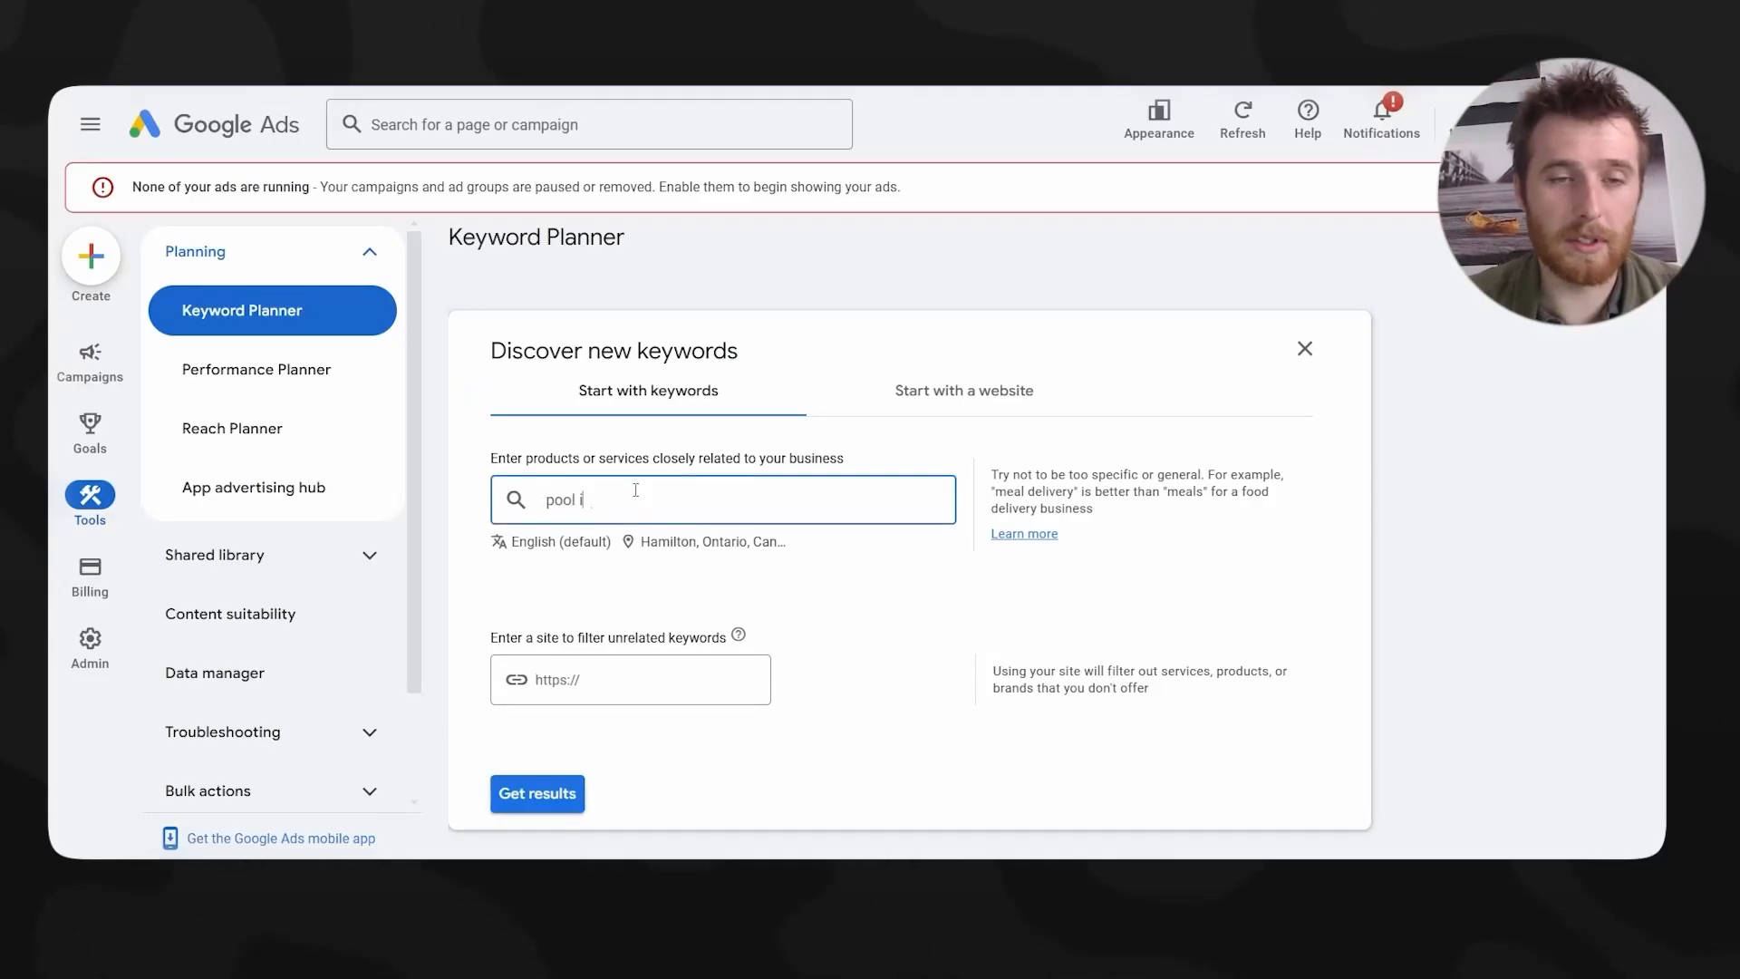
text(nstallation)
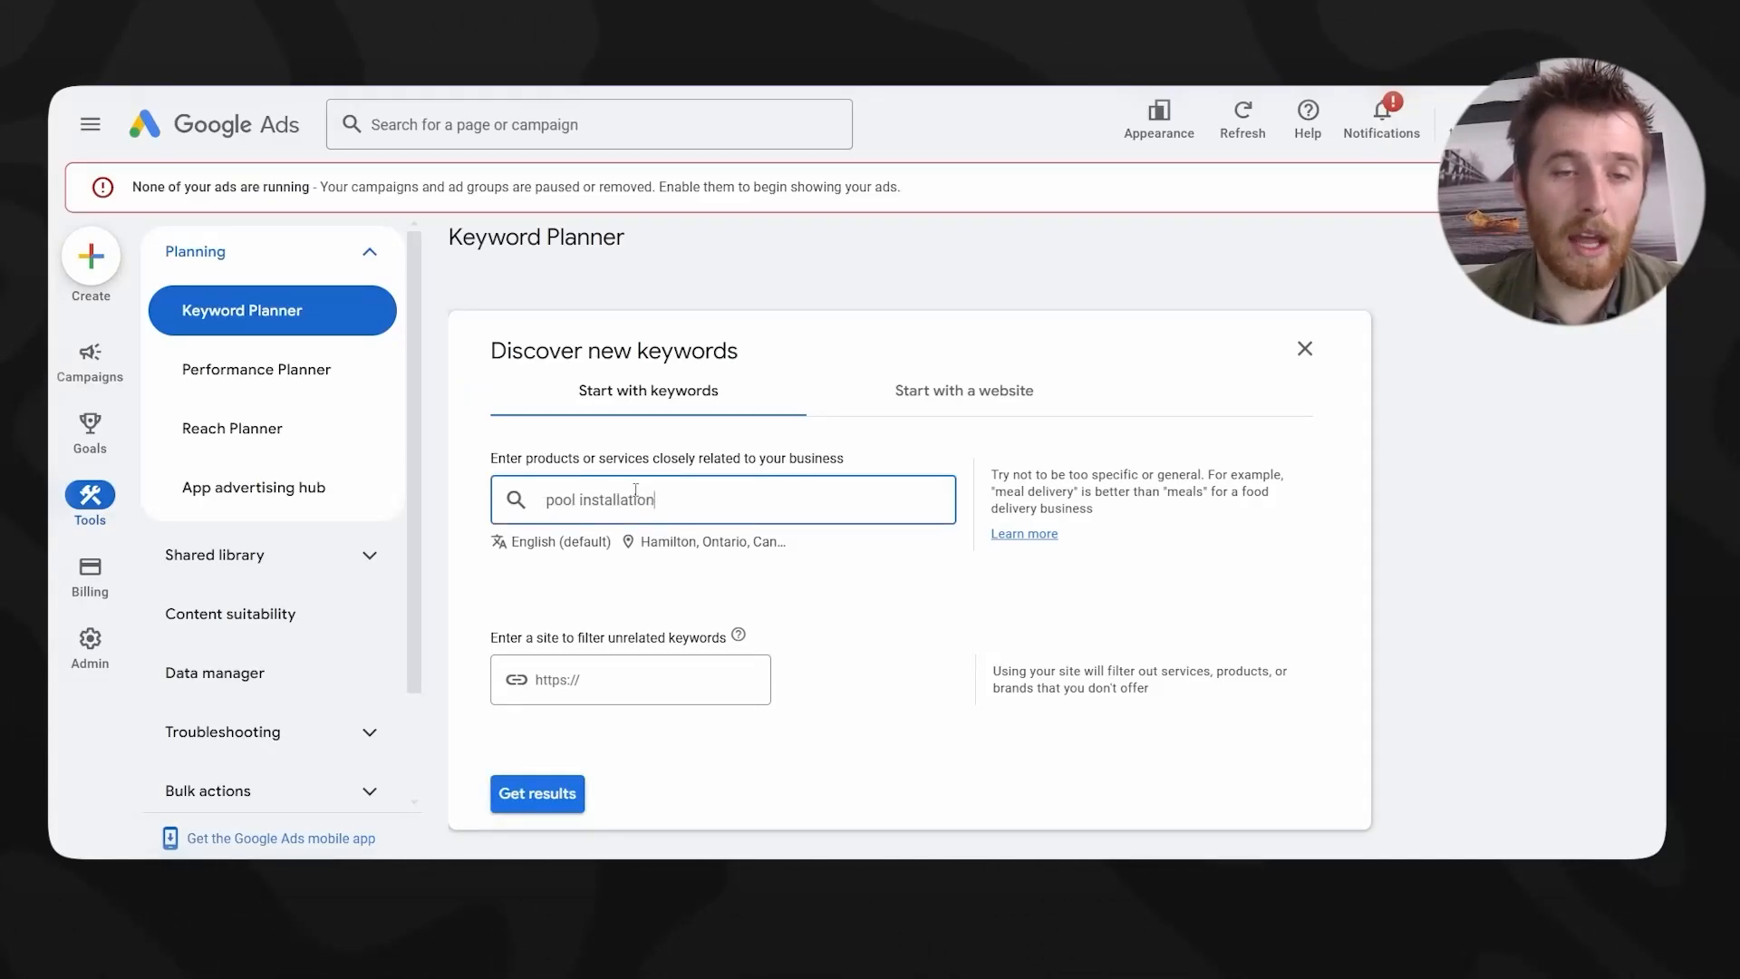
key(Return)
click(541, 796)
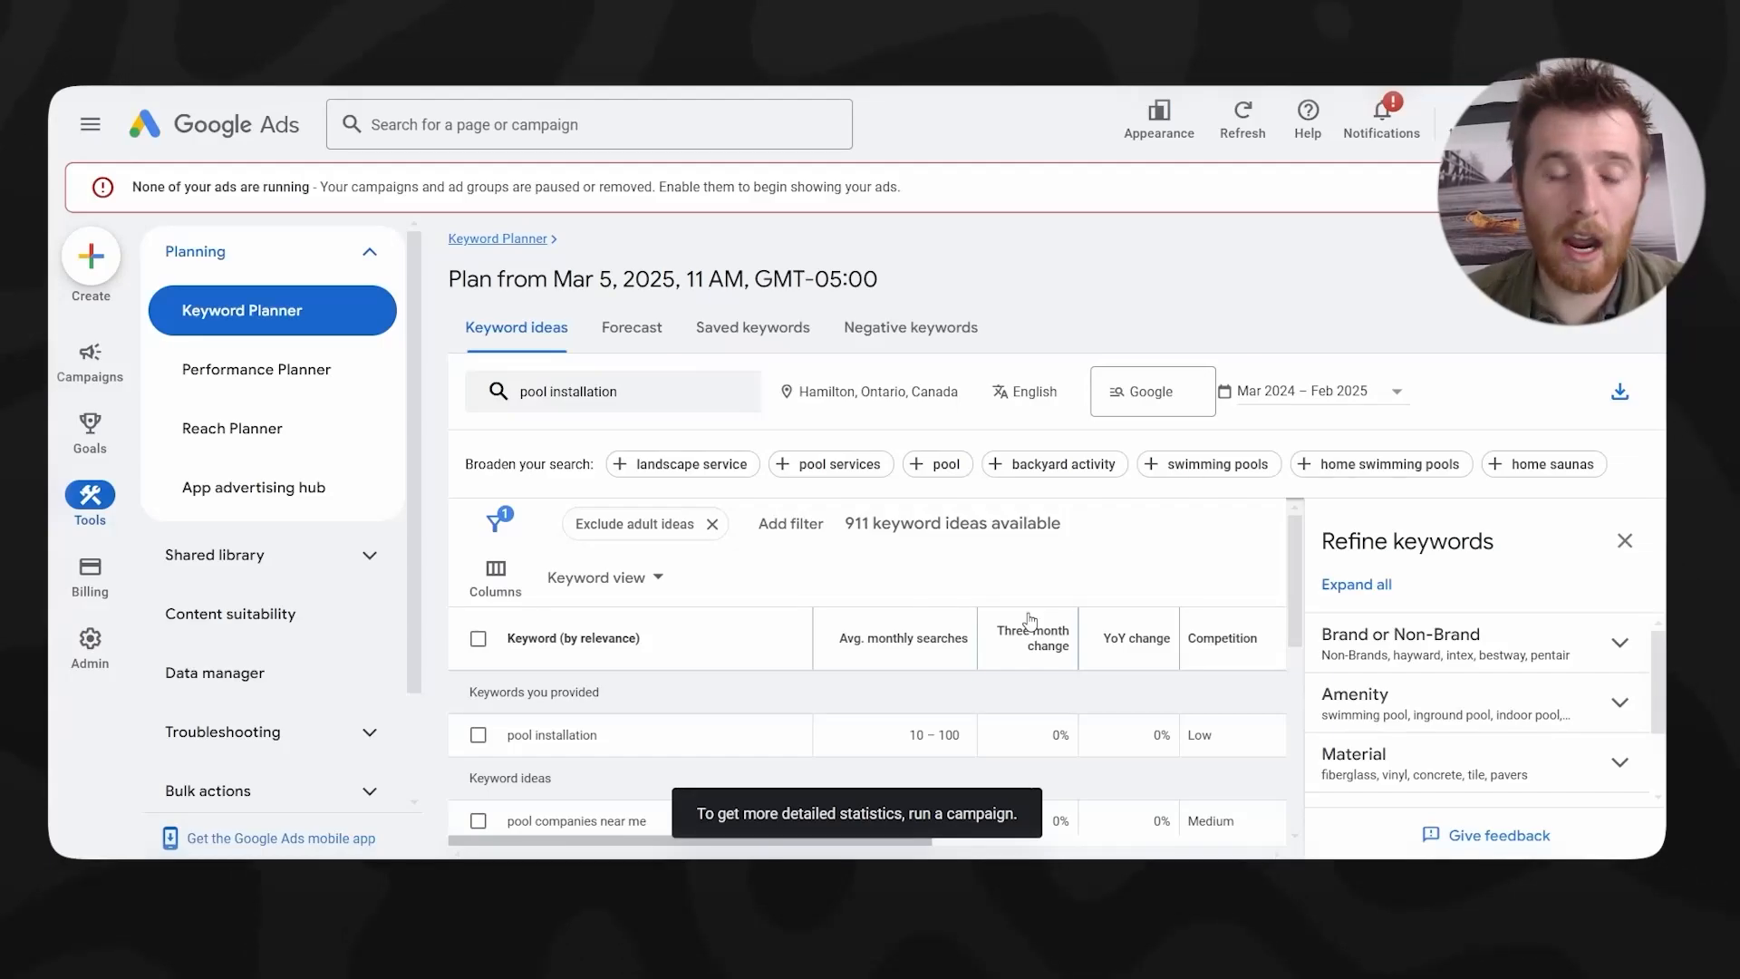
- Examine the low and high top-of-page bid ranges of the keyword ideas for Hamilton
scroll(998, 744, down, 2)
scroll(988, 789, up, 2)
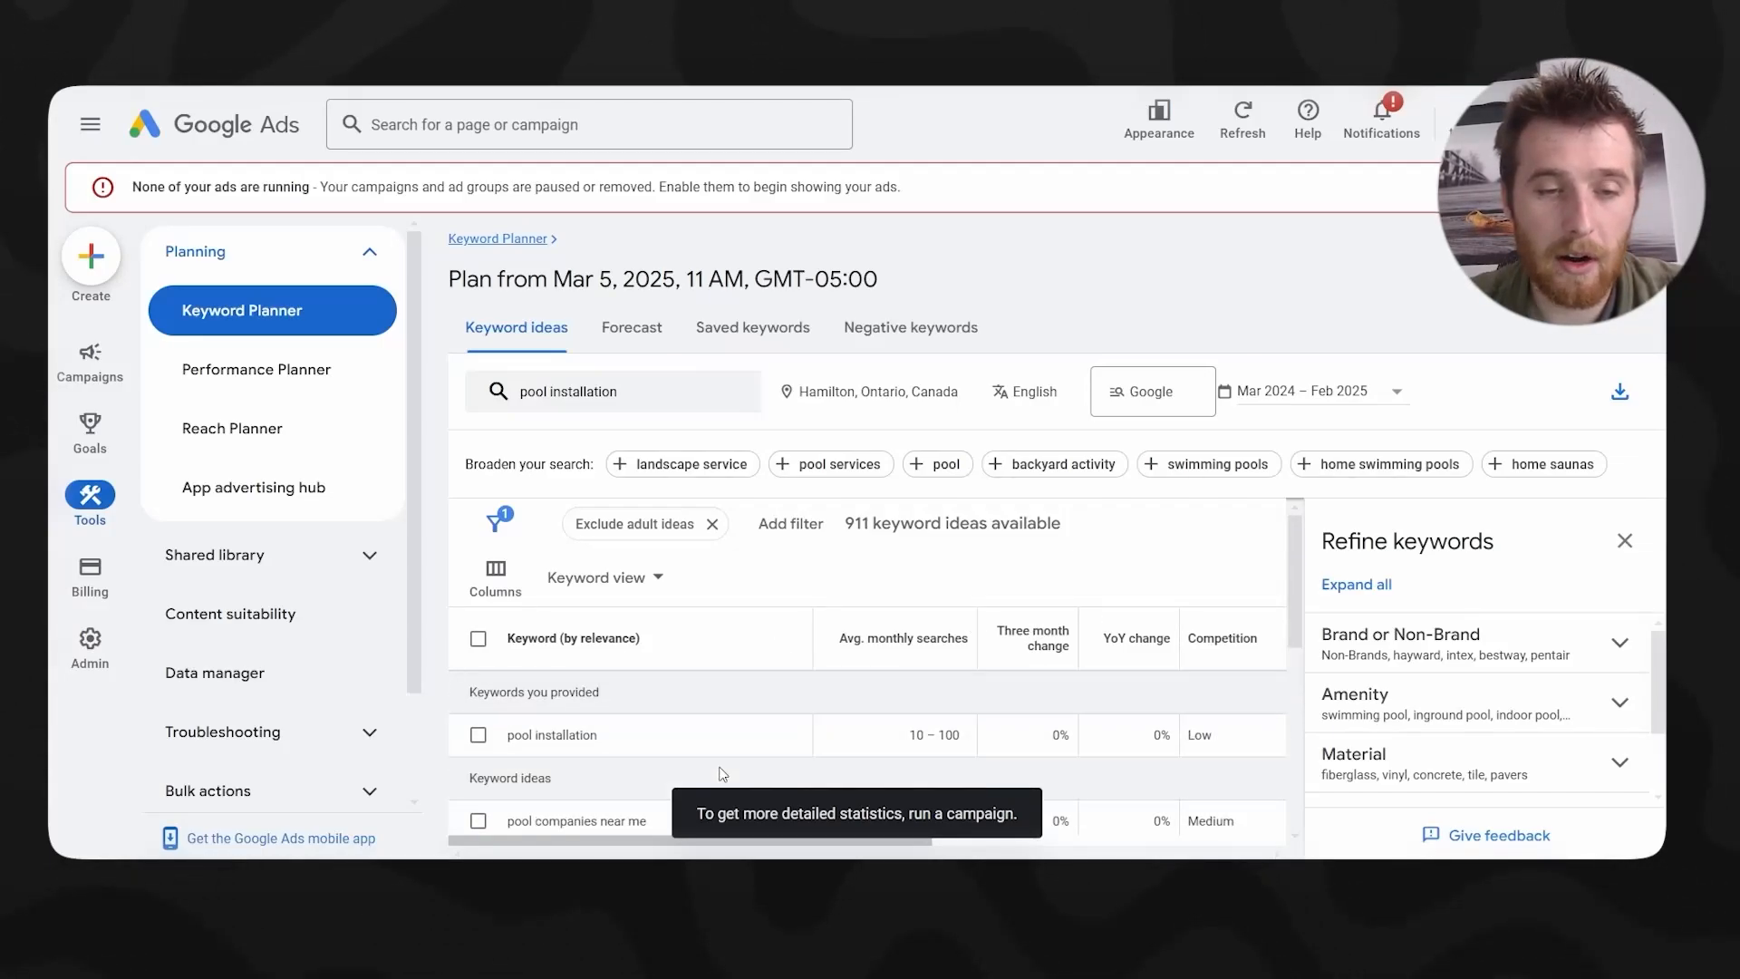
scroll(988, 805, right, 5)
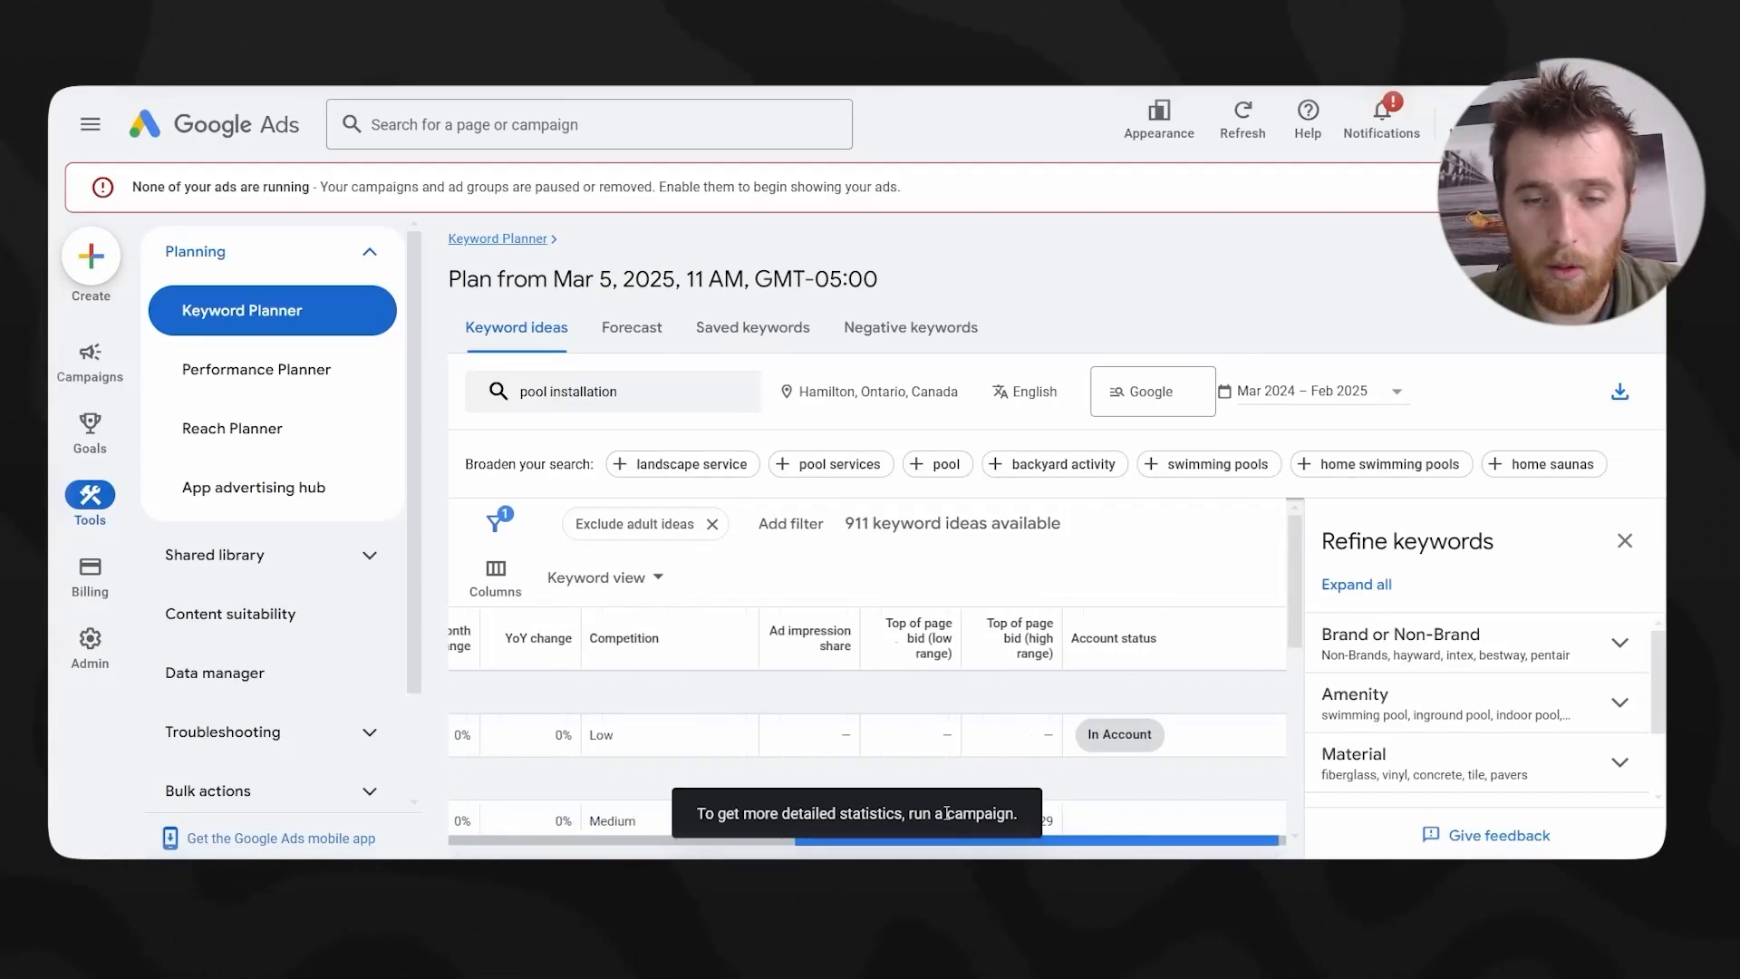
scroll(952, 762, down, 3)
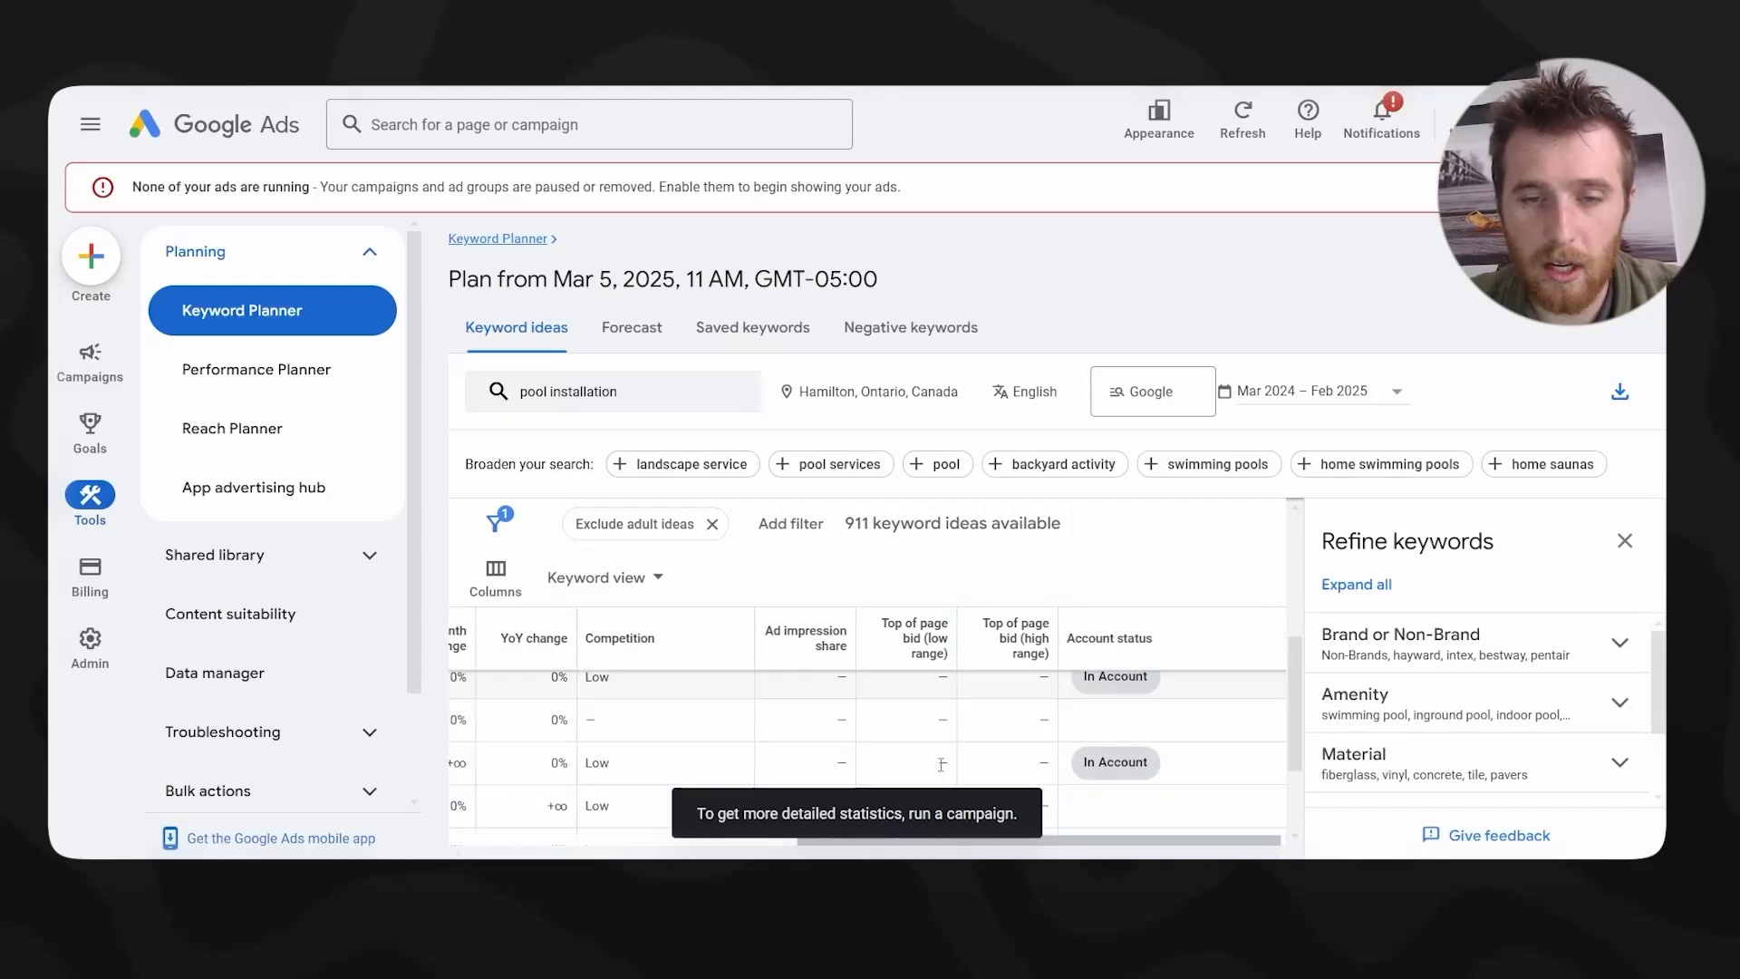
scroll(934, 755, up, 3)
scroll(916, 738, down, 1)
scroll(905, 725, up, 1)
scroll(898, 716, down, 1)
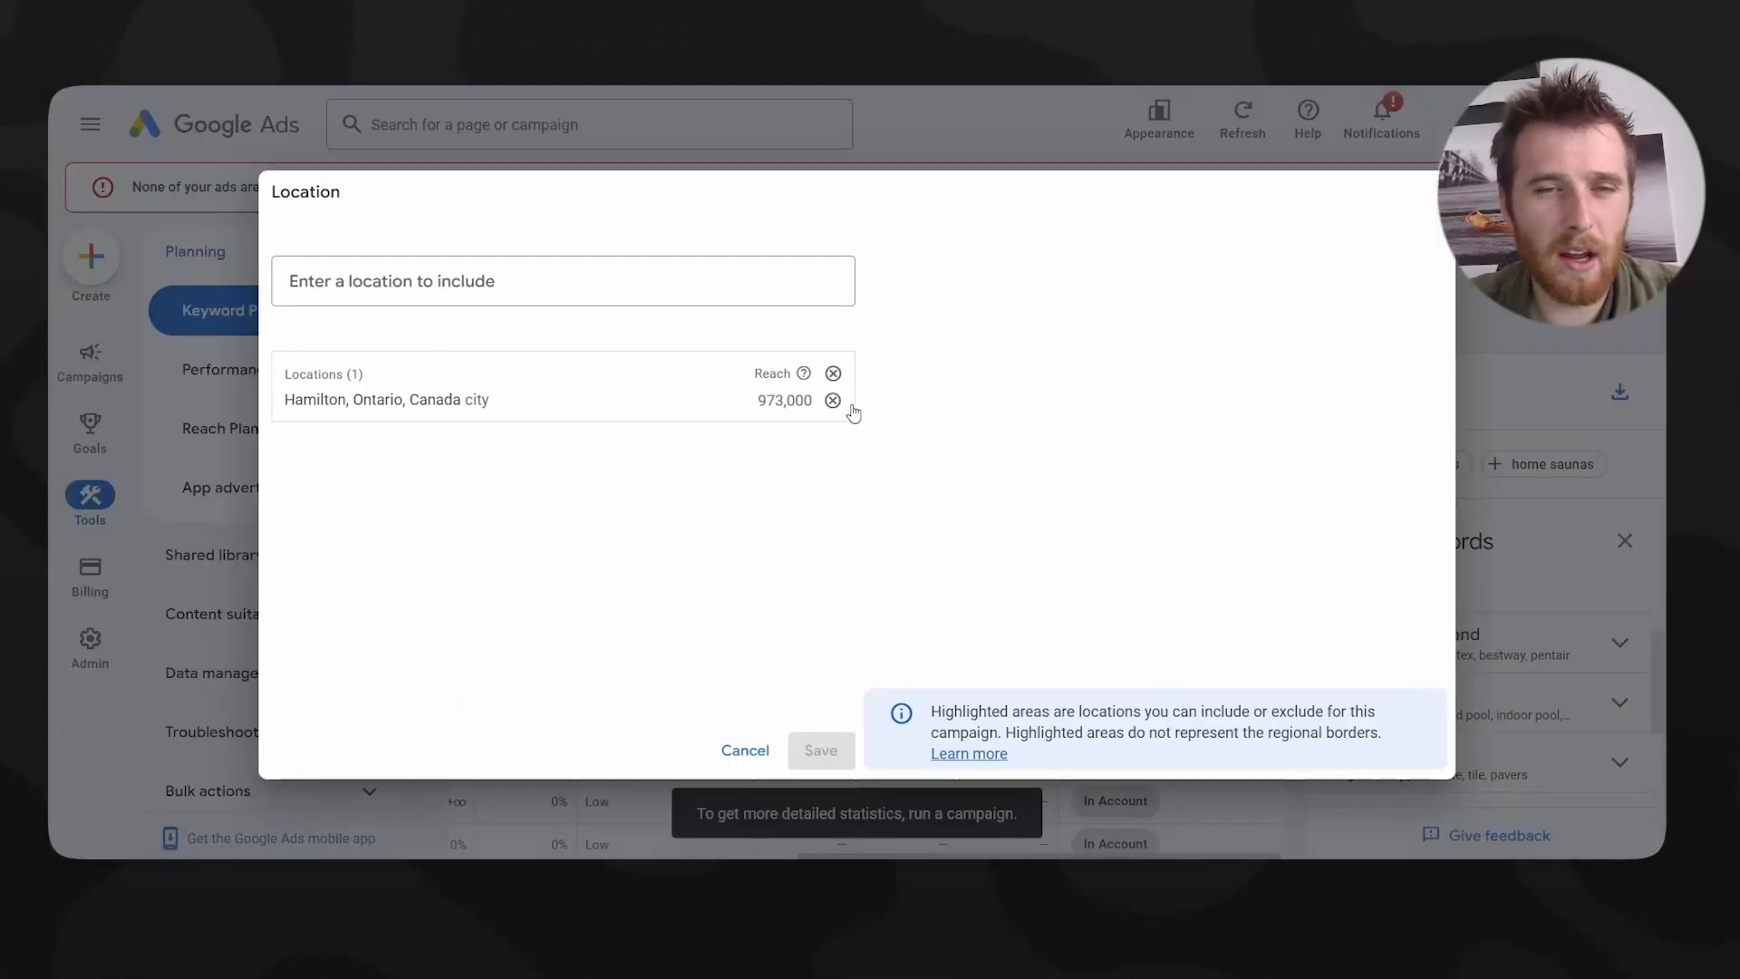
- Add Canada to the keyword plan's locations alongside Hamilton and save the selection
click(861, 391)
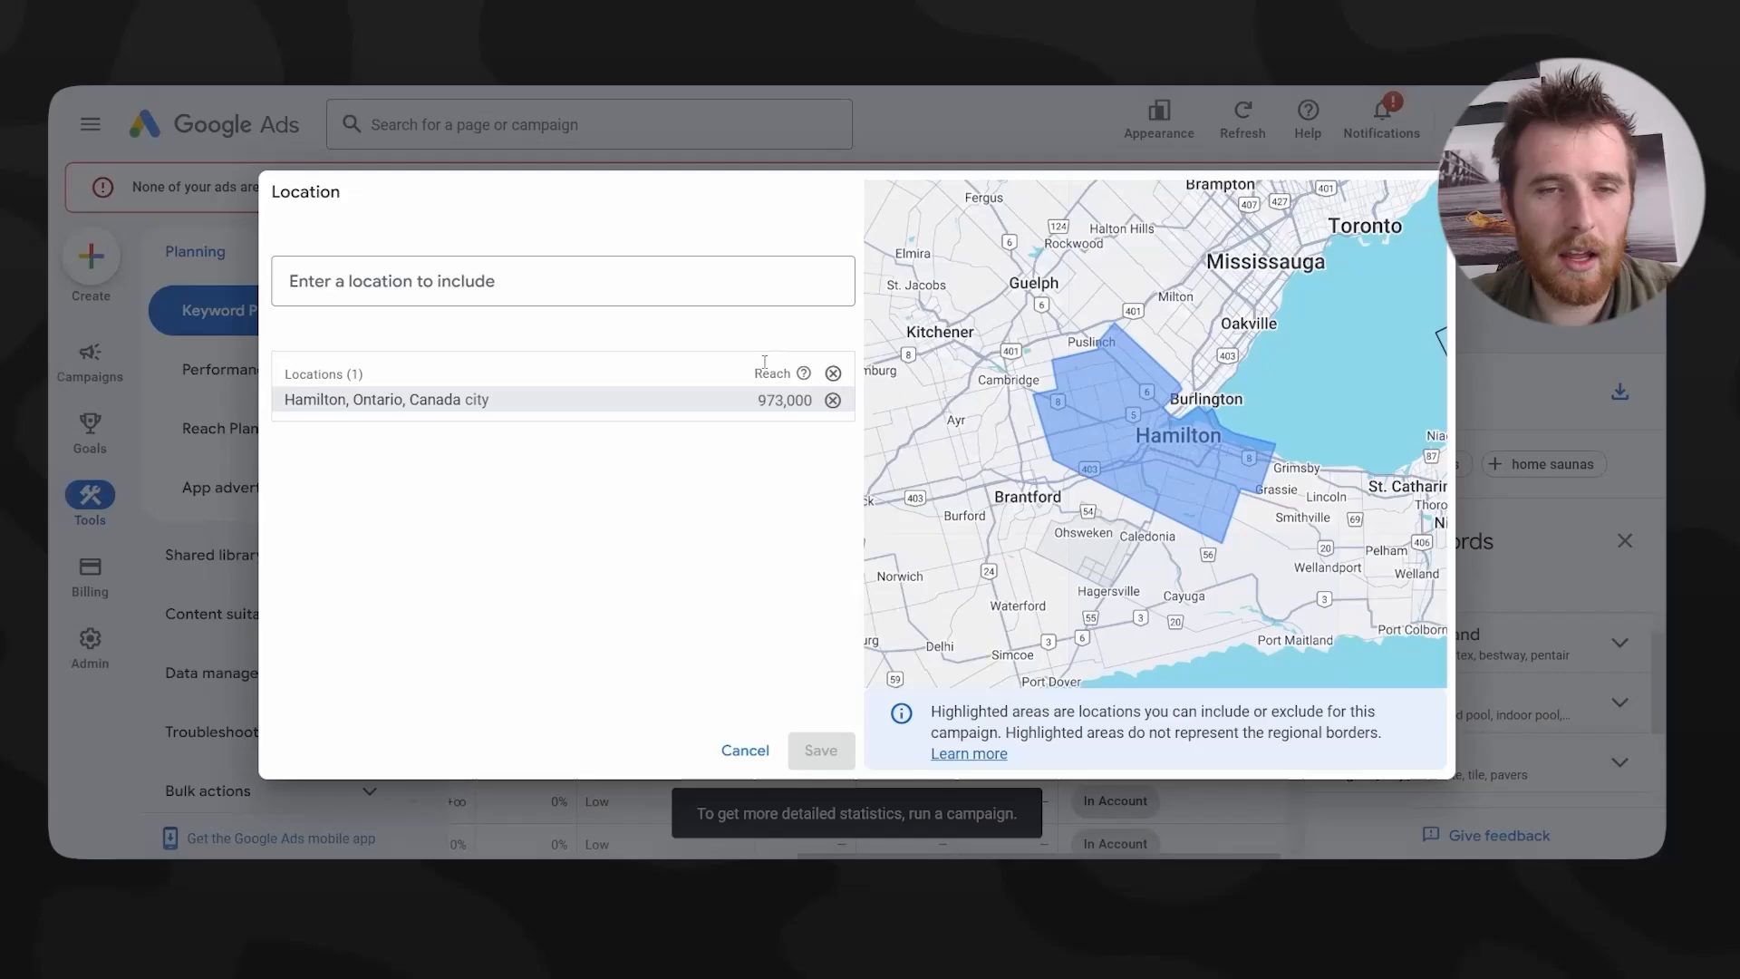
click(656, 278)
text(cana)
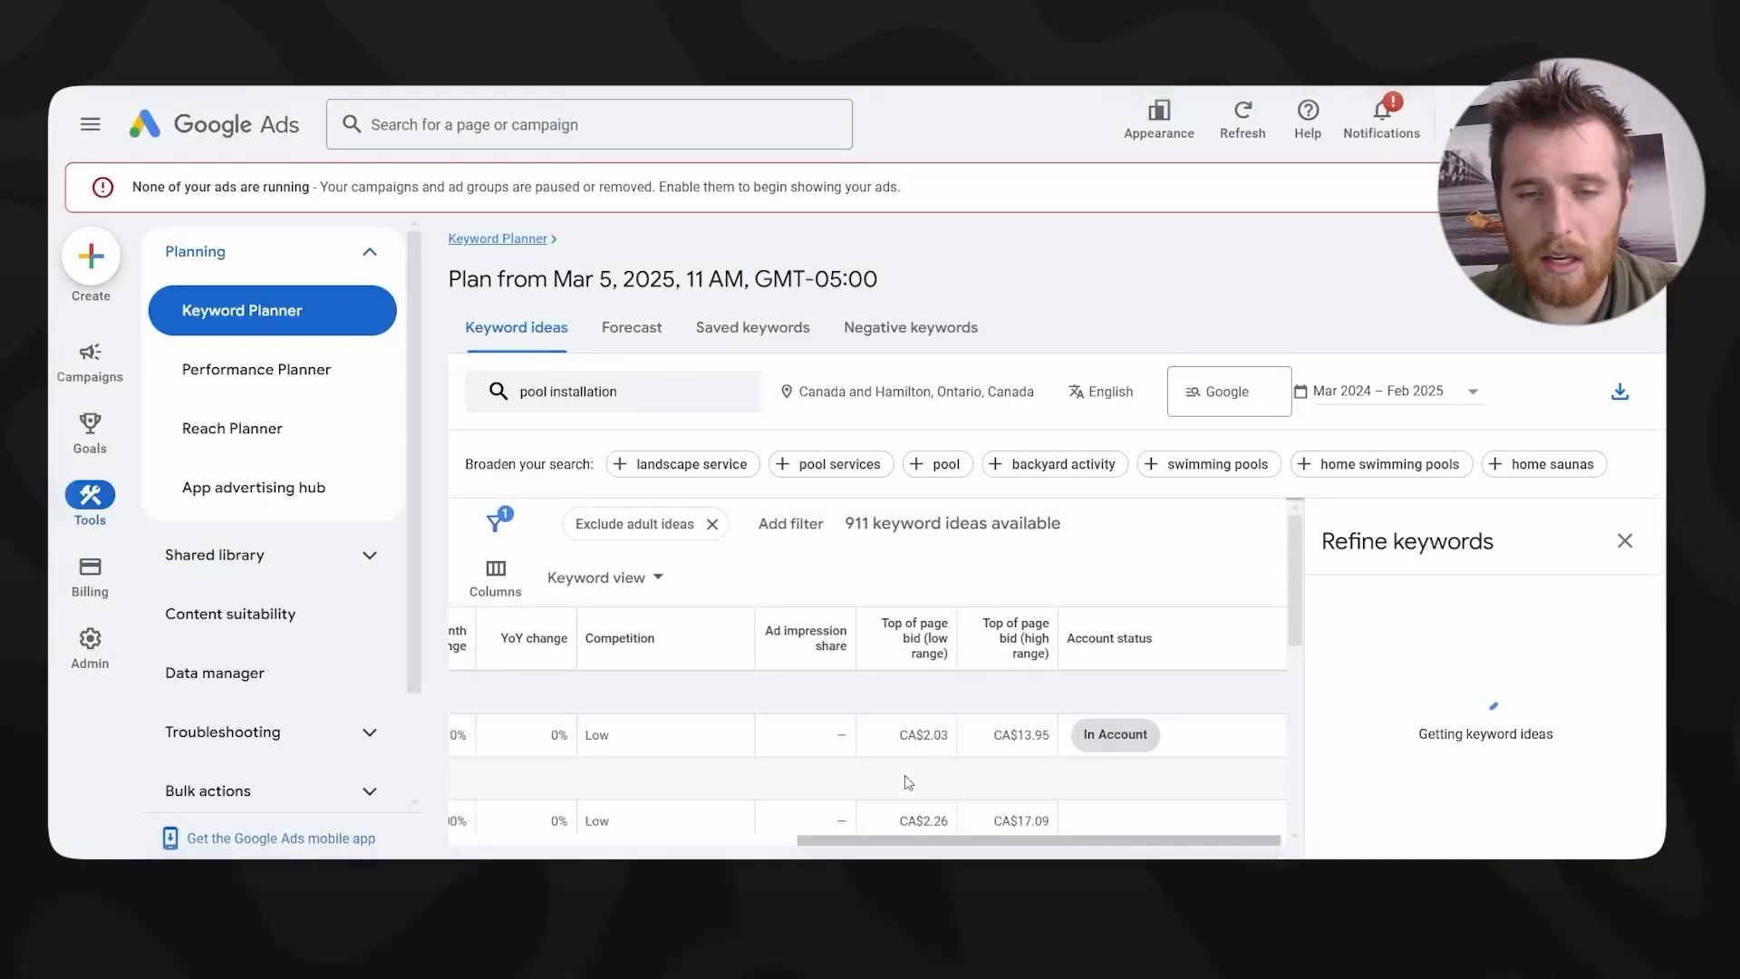
- Compare the keyword ideas' top-of-page bid ranges, and set the new campaign's maximum CPC bid limit to CA$20
scroll(961, 721, down, 1)
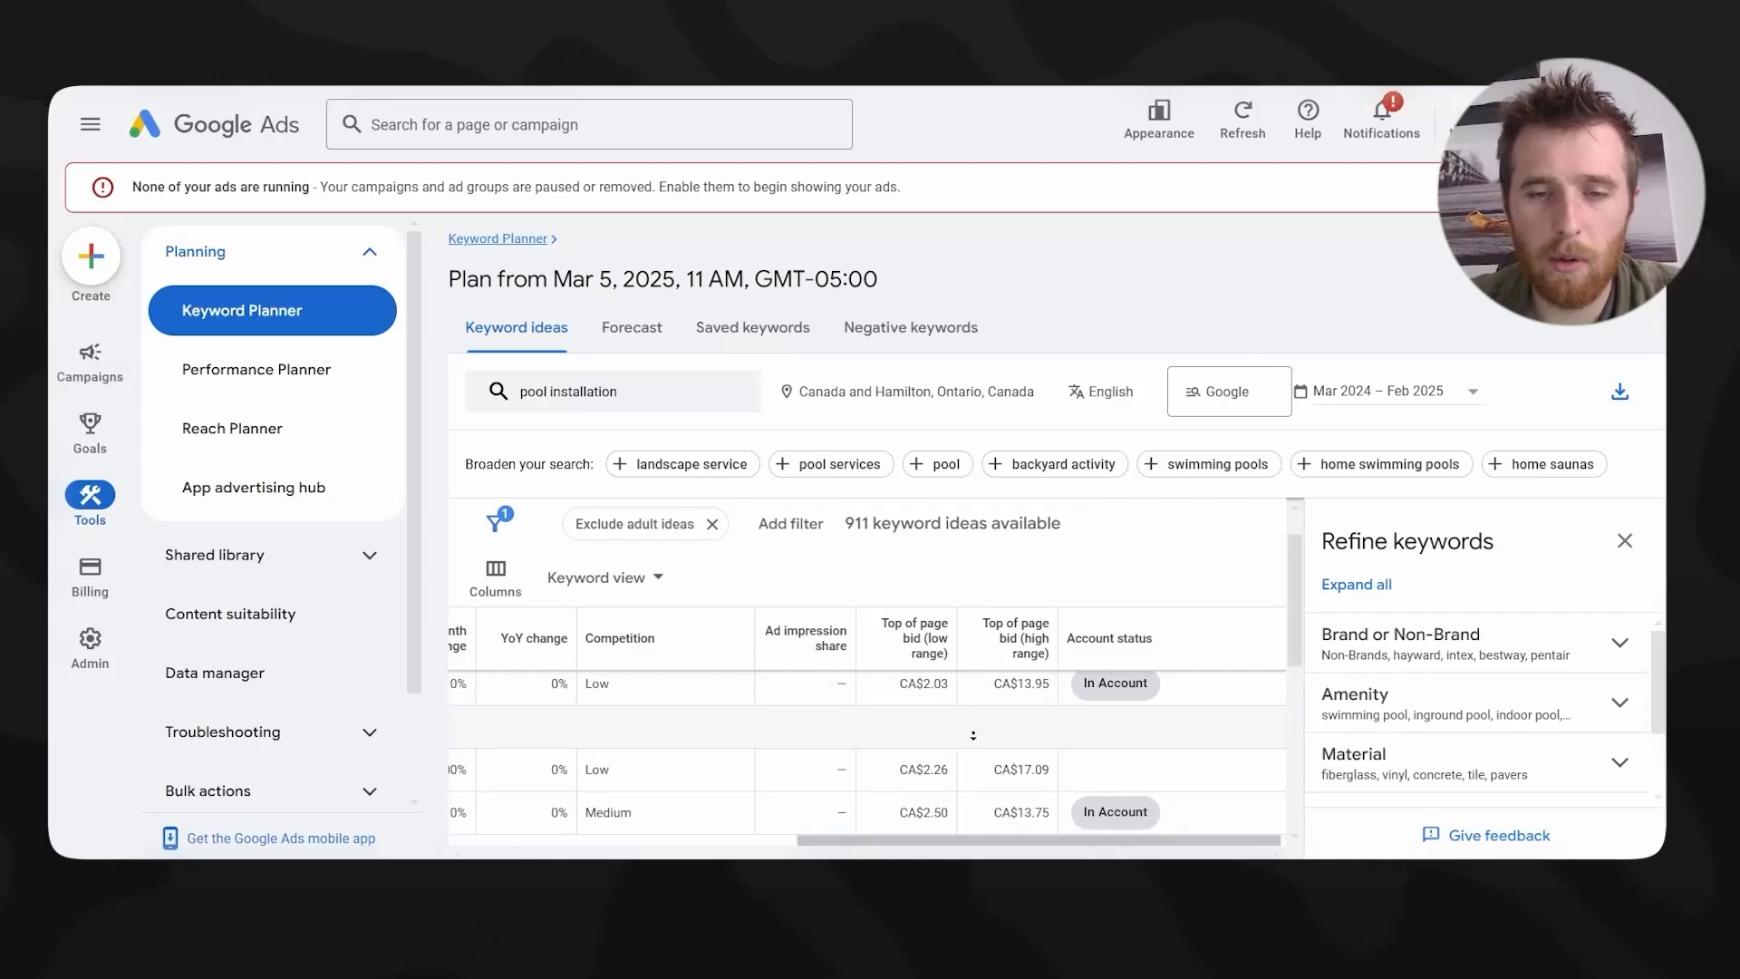
scroll(974, 730, down, 2)
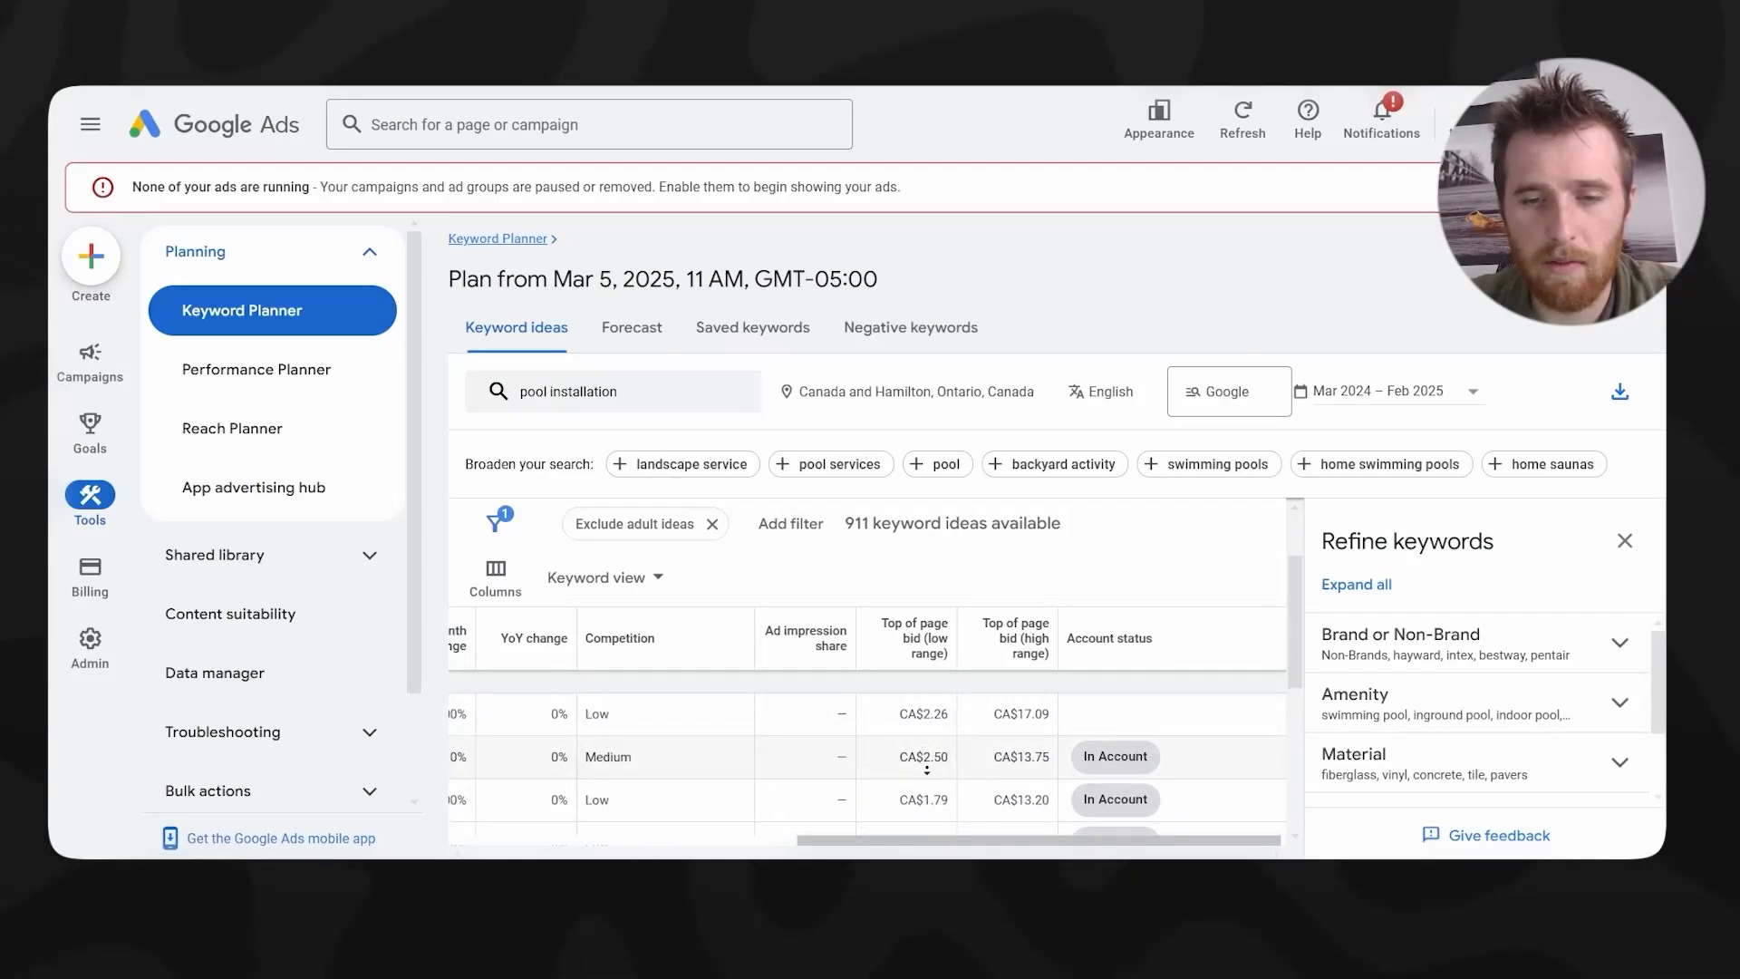
scroll(952, 784, up, 2)
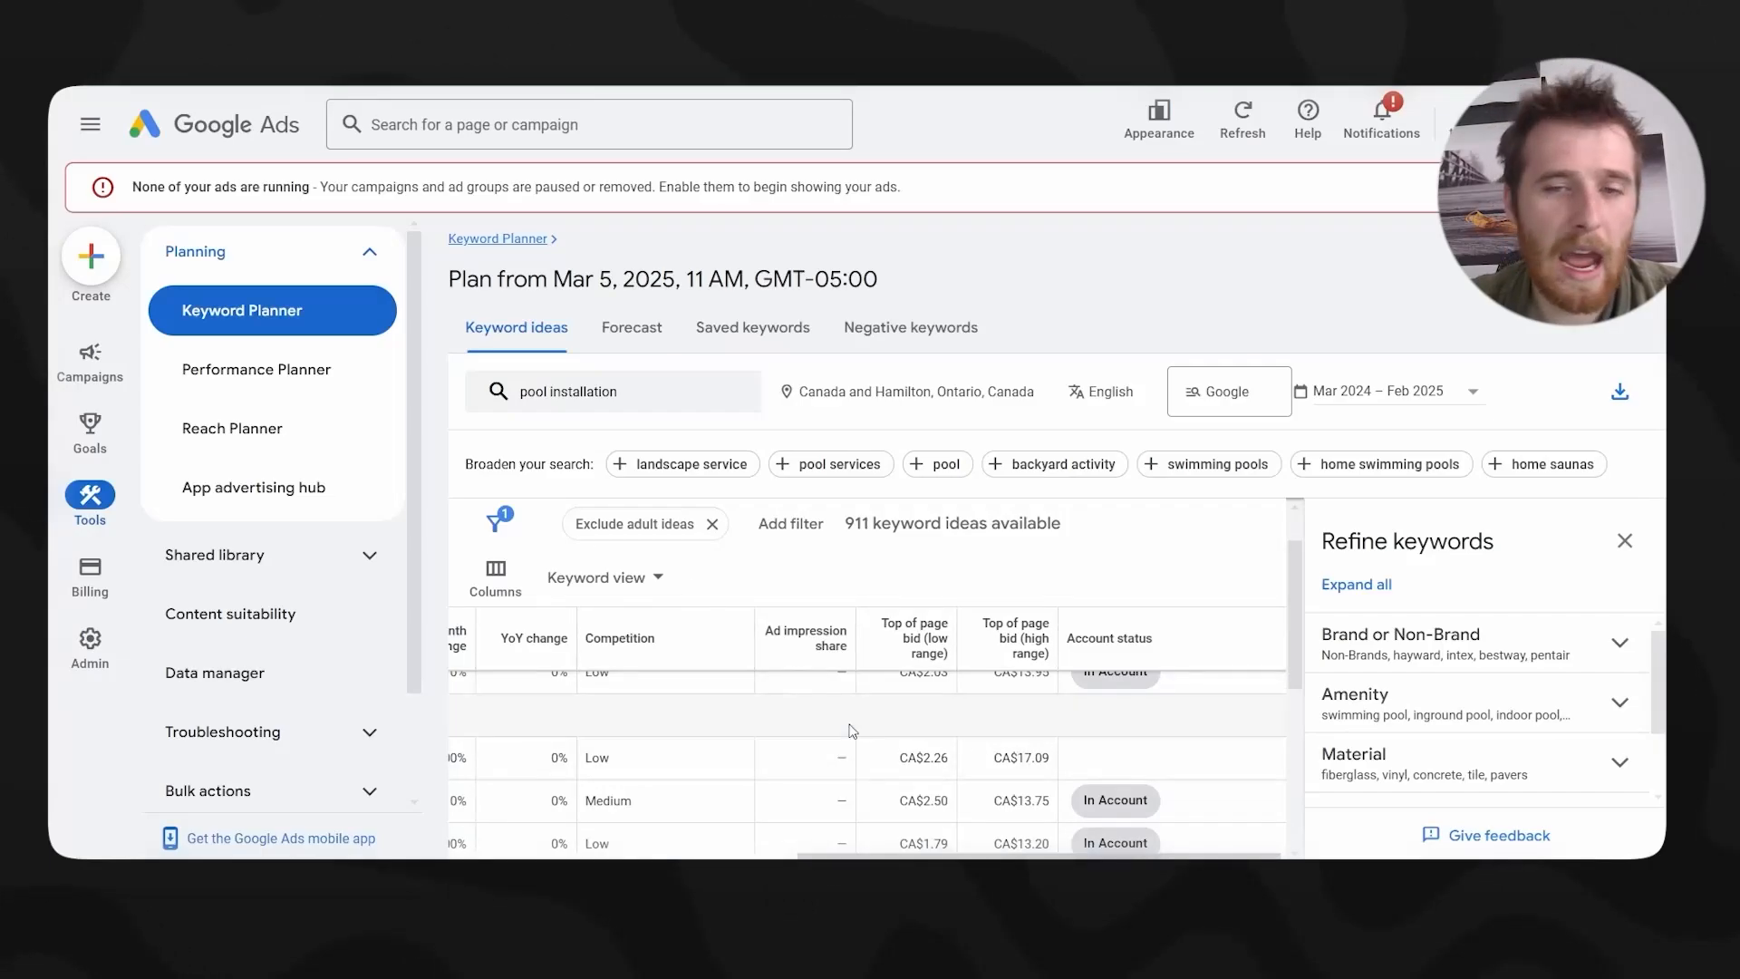
scroll(1043, 768, up, 1)
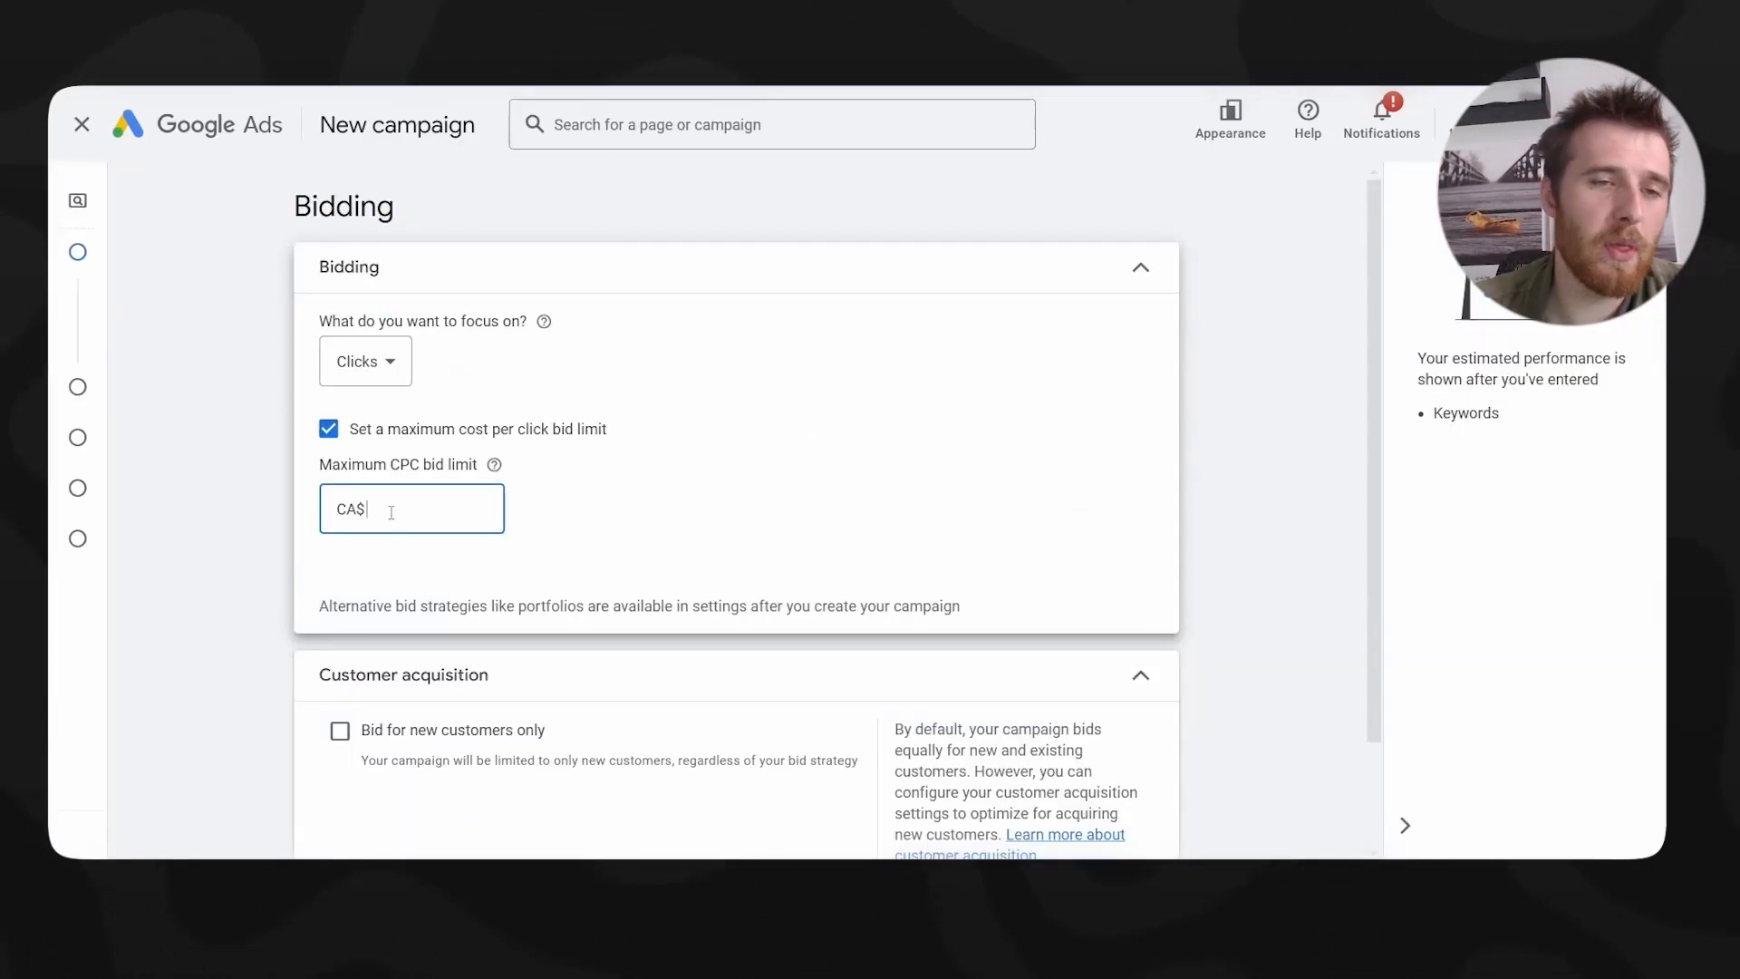
text(20)
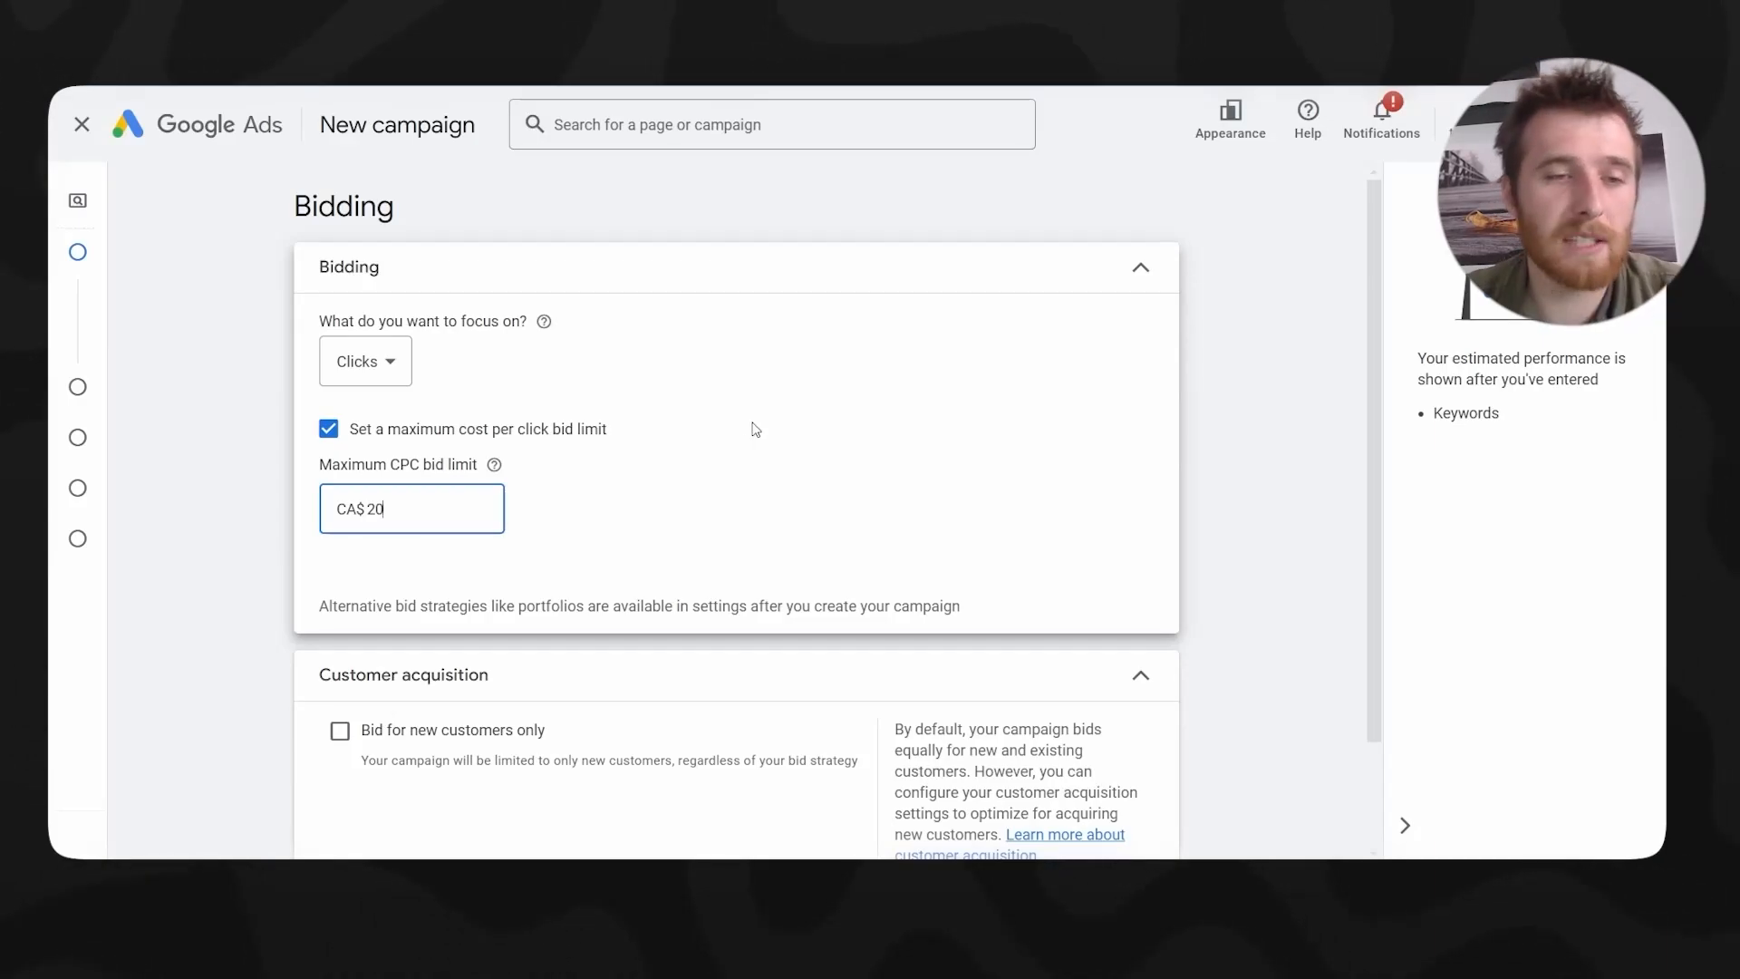
- Try restricting the campaign to bid for new customers only, read the audience segment requirement, and turn the restriction off again
middle_click(858, 450)
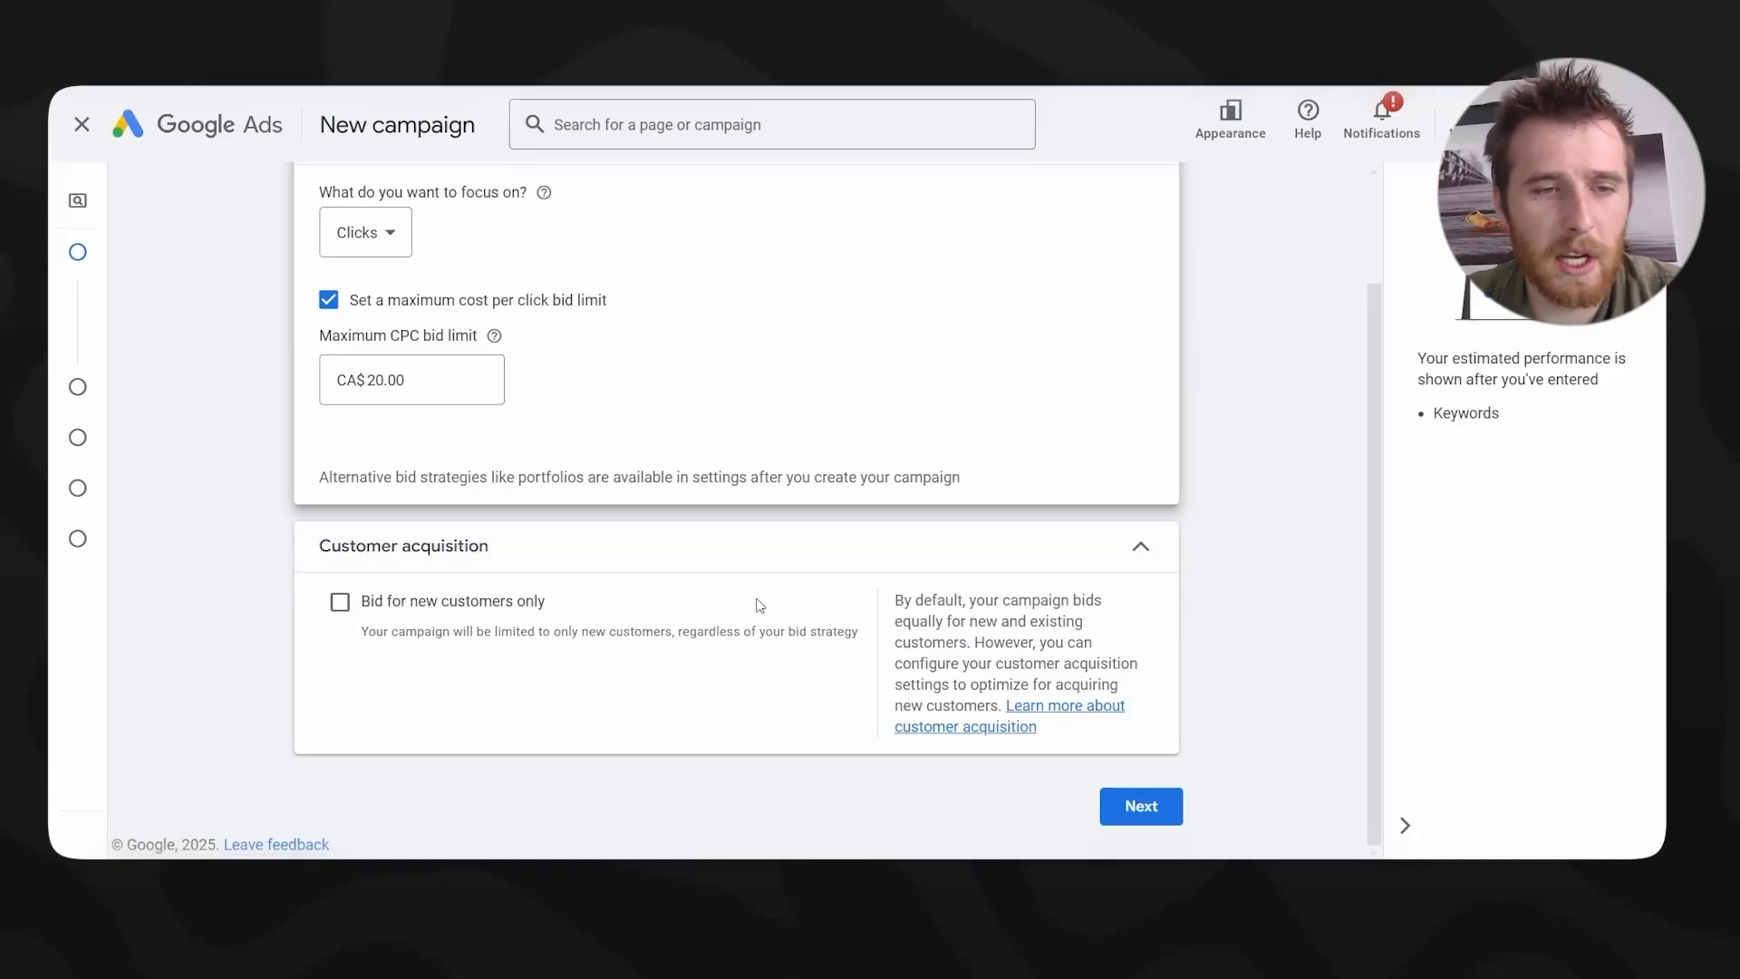
click(417, 619)
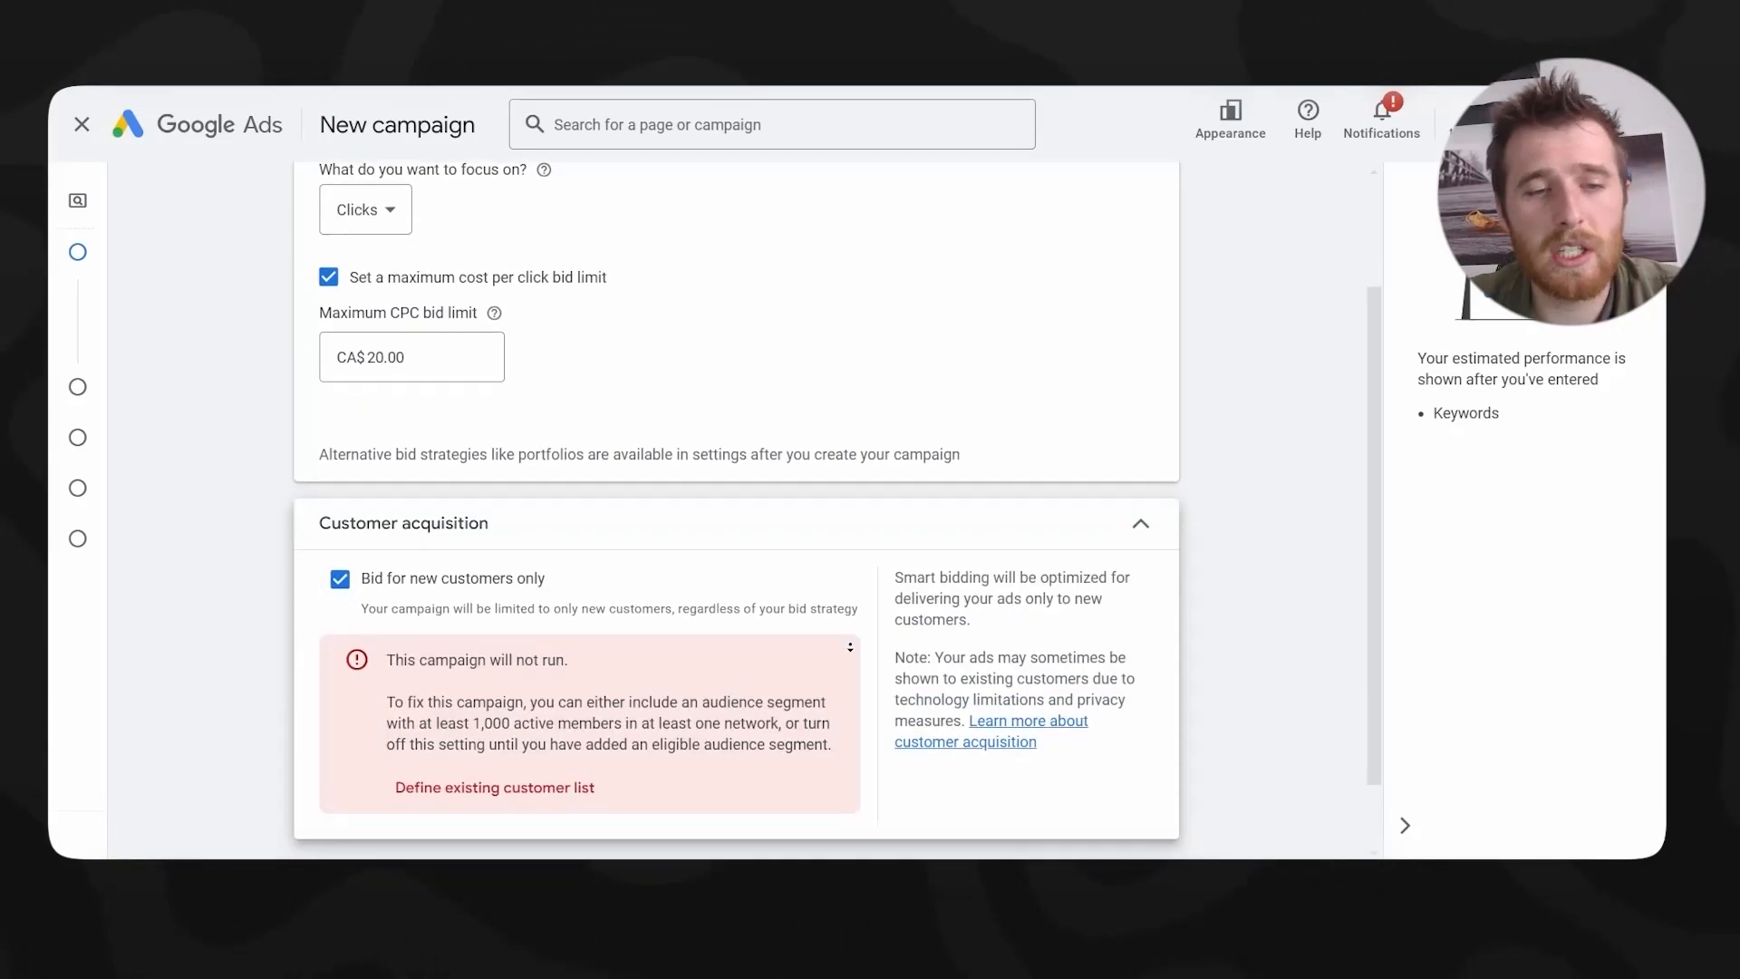
scroll(373, 523, down, 2)
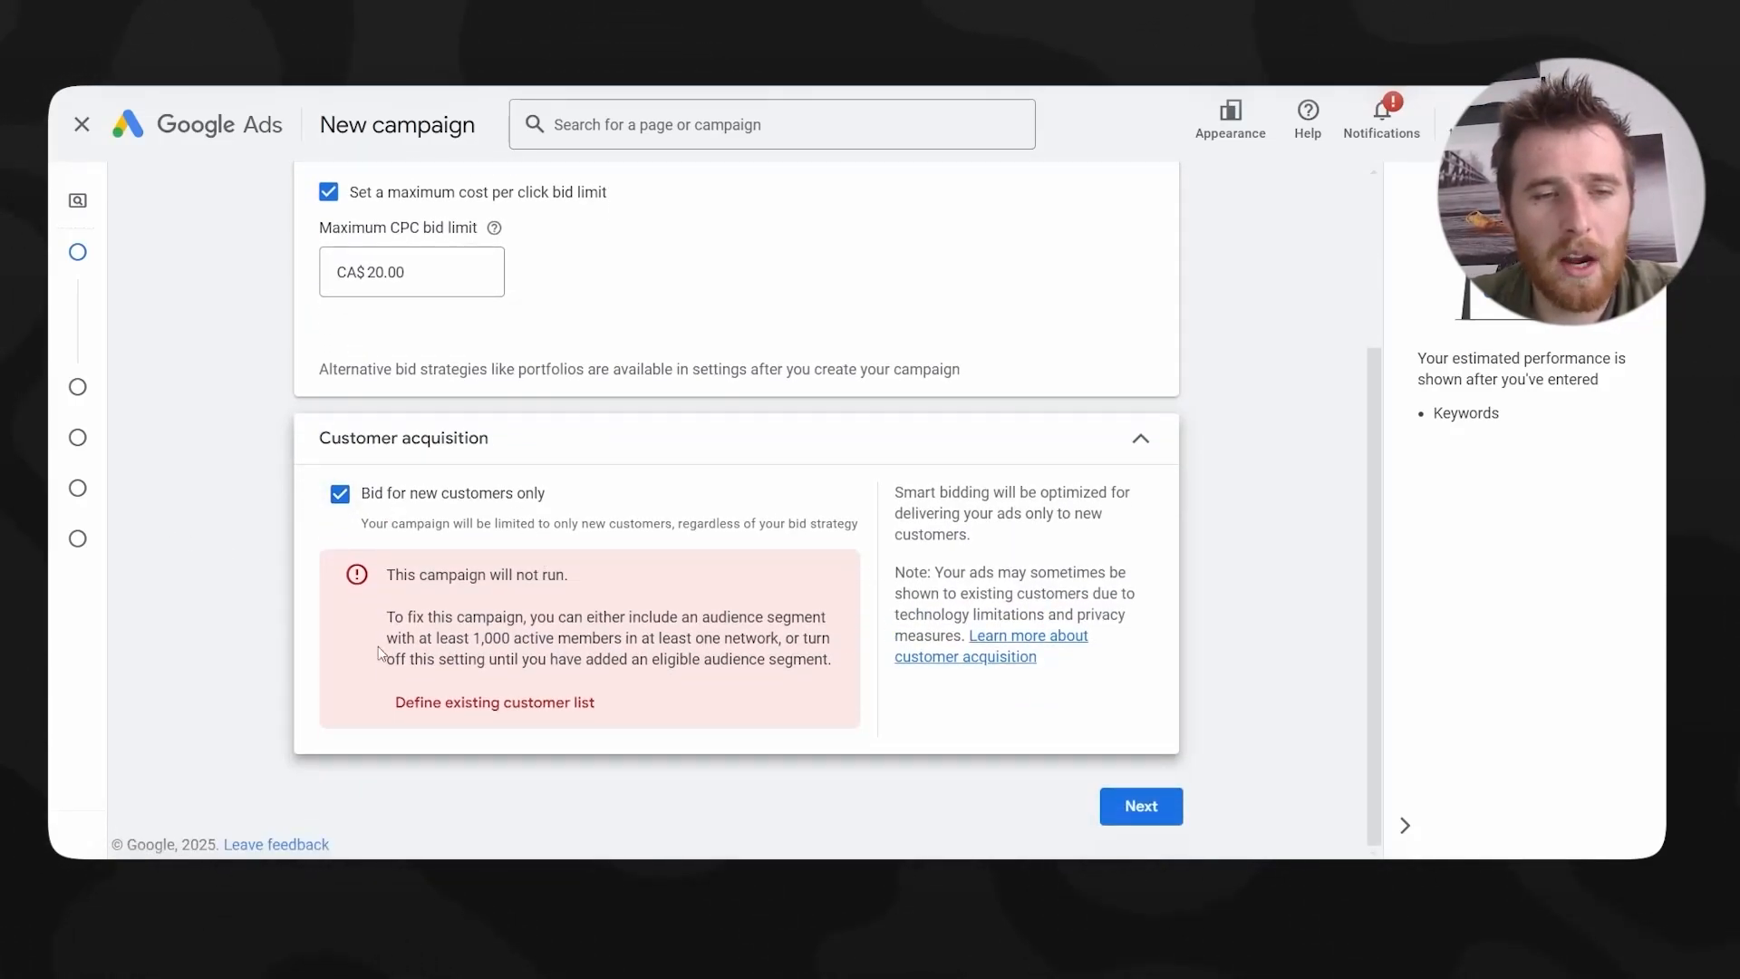
drag(387, 638, 694, 638)
click(339, 493)
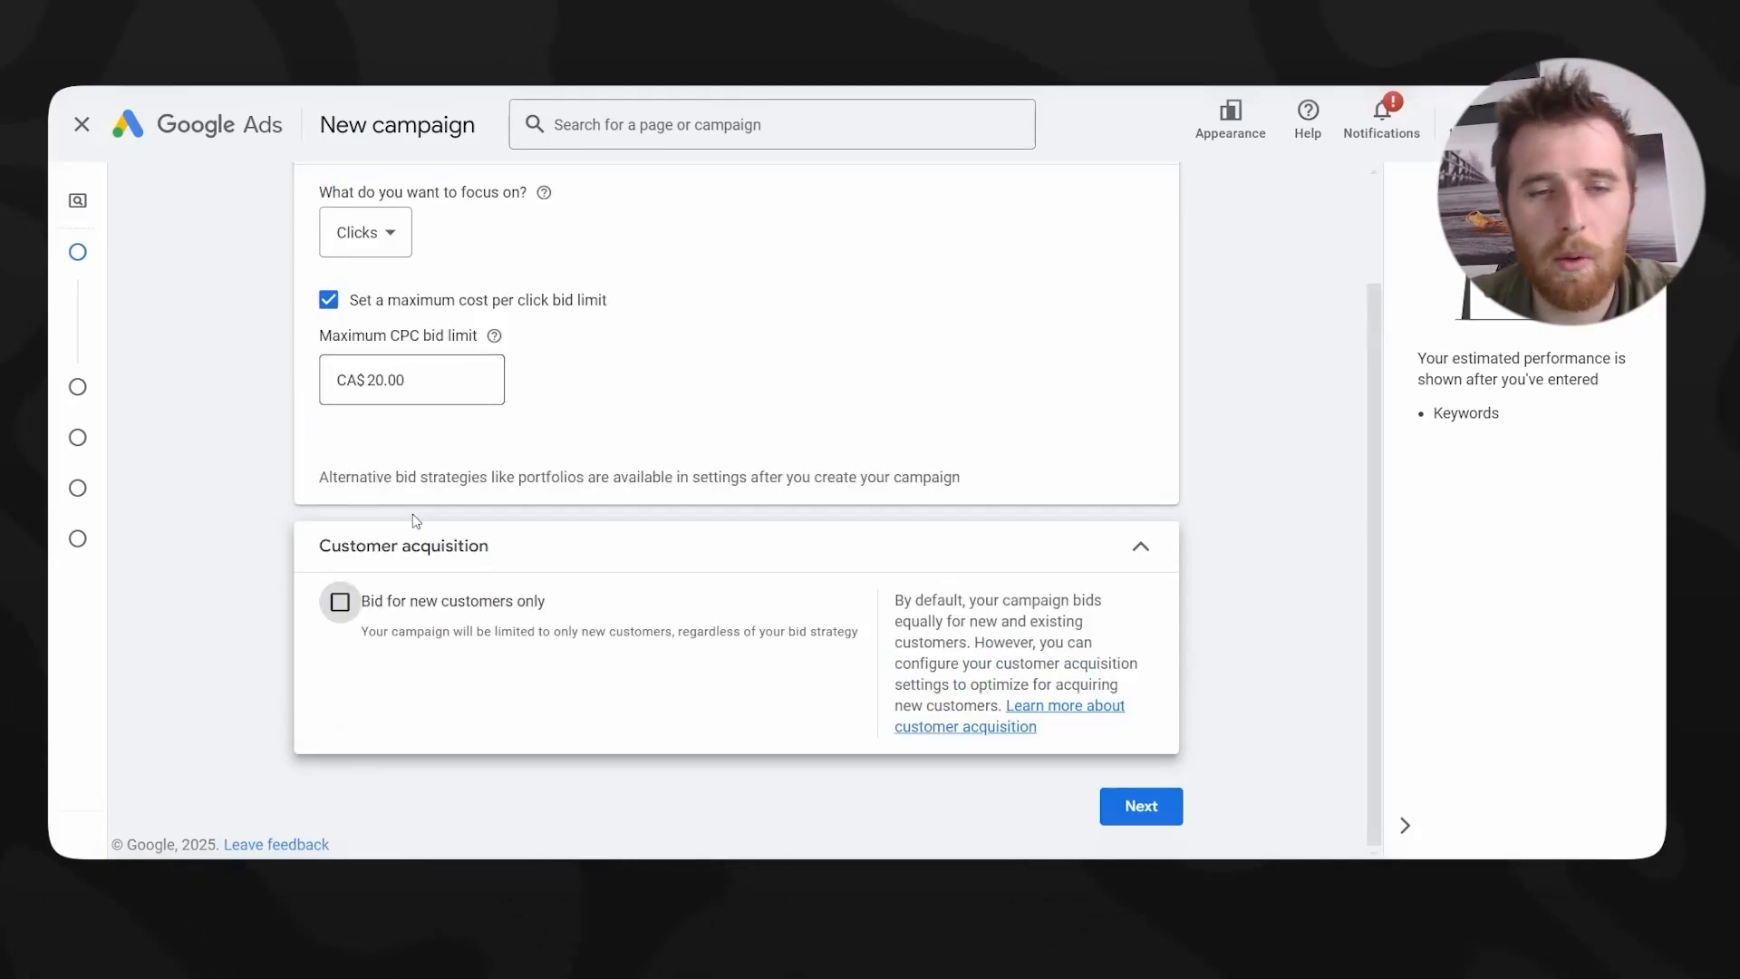
- Continue to the campaign settings and exclude the Google Search Partners Network
click(1108, 809)
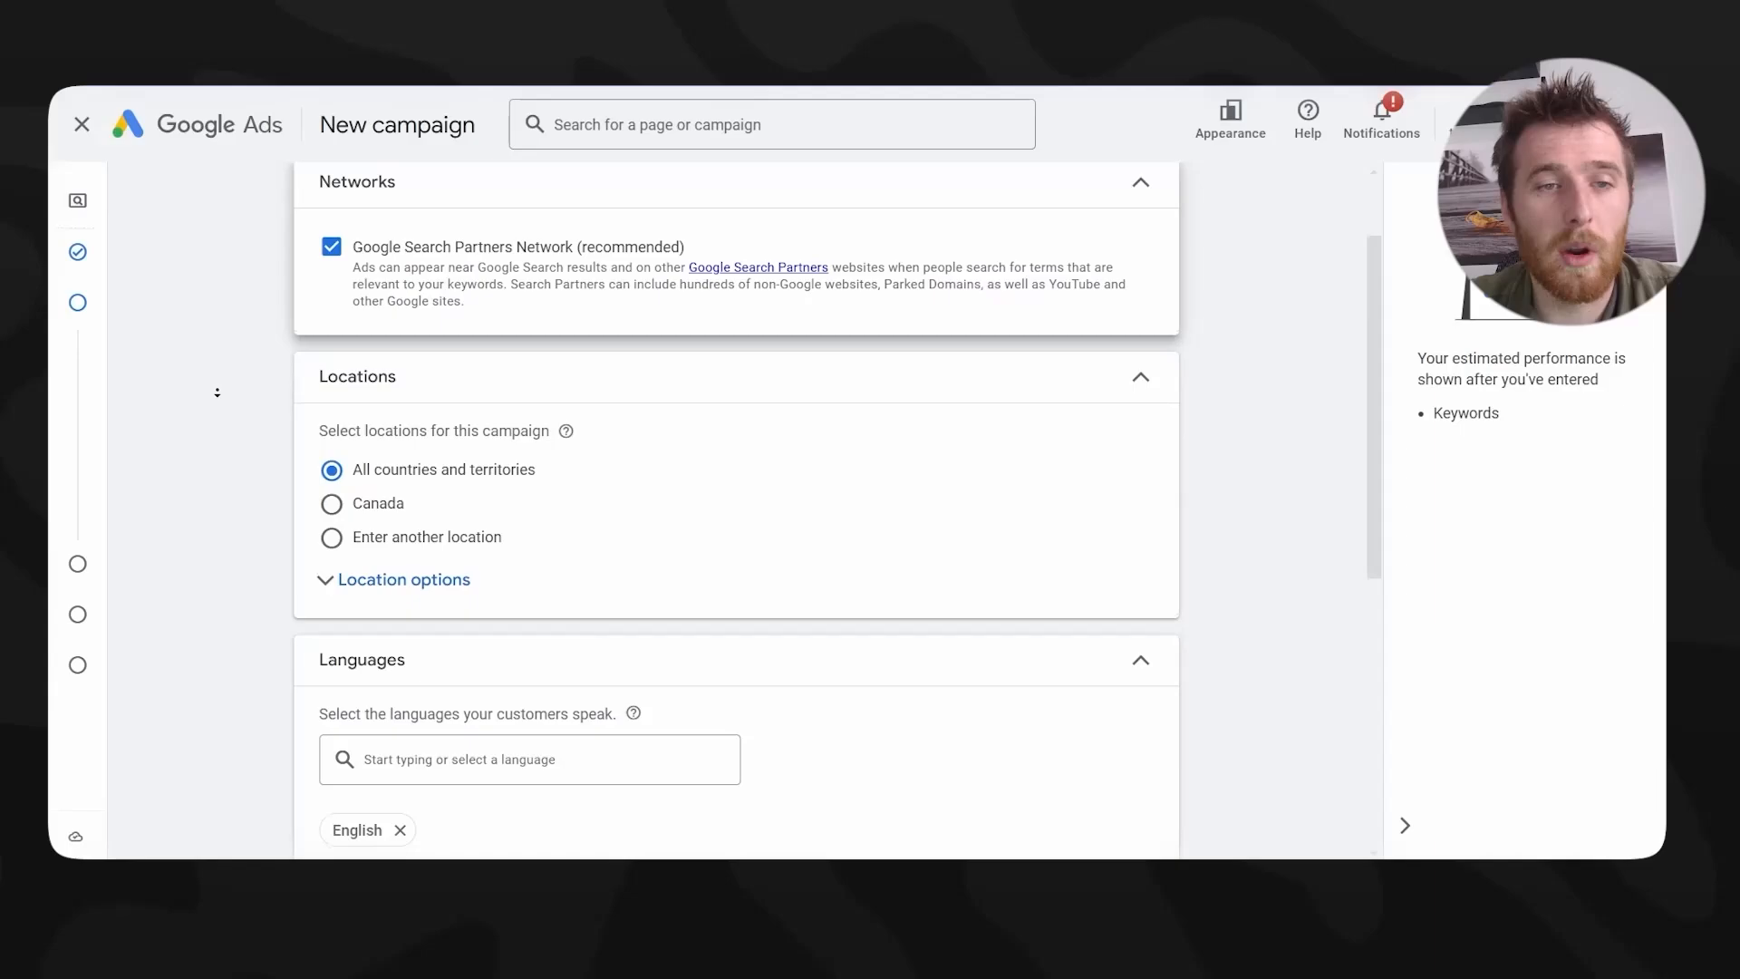
scroll(213, 322, down, 1)
scroll(278, 281, up, 1)
scroll(277, 281, up, 2)
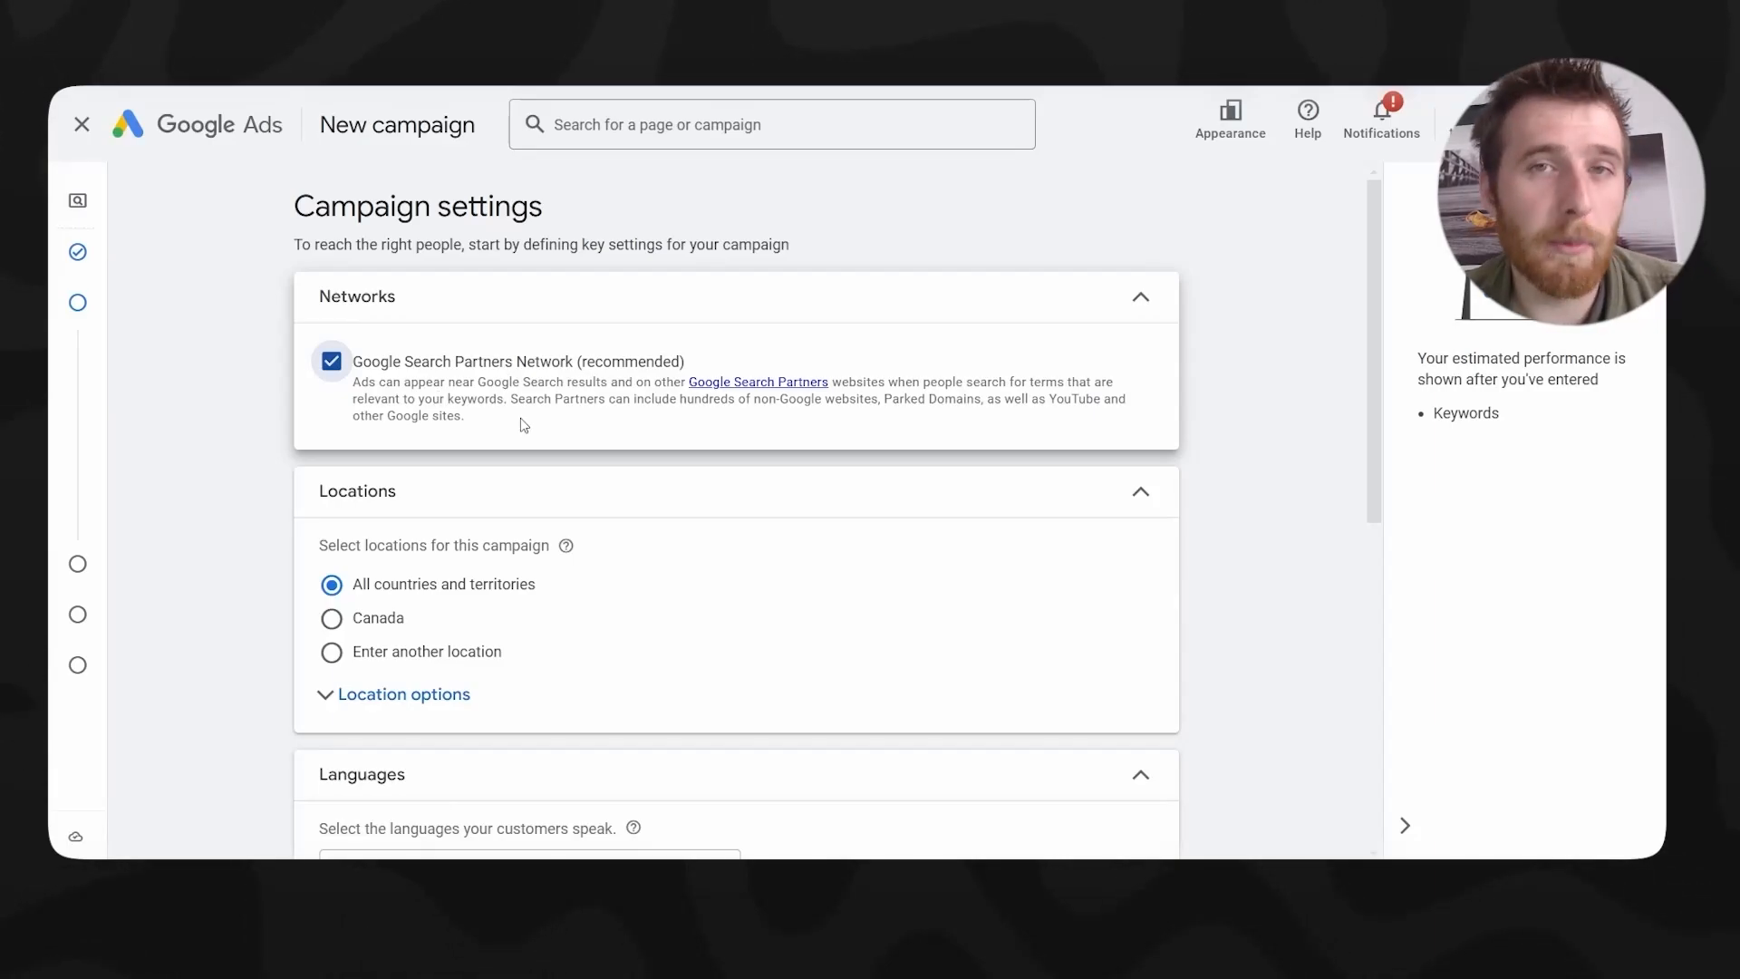
click(328, 369)
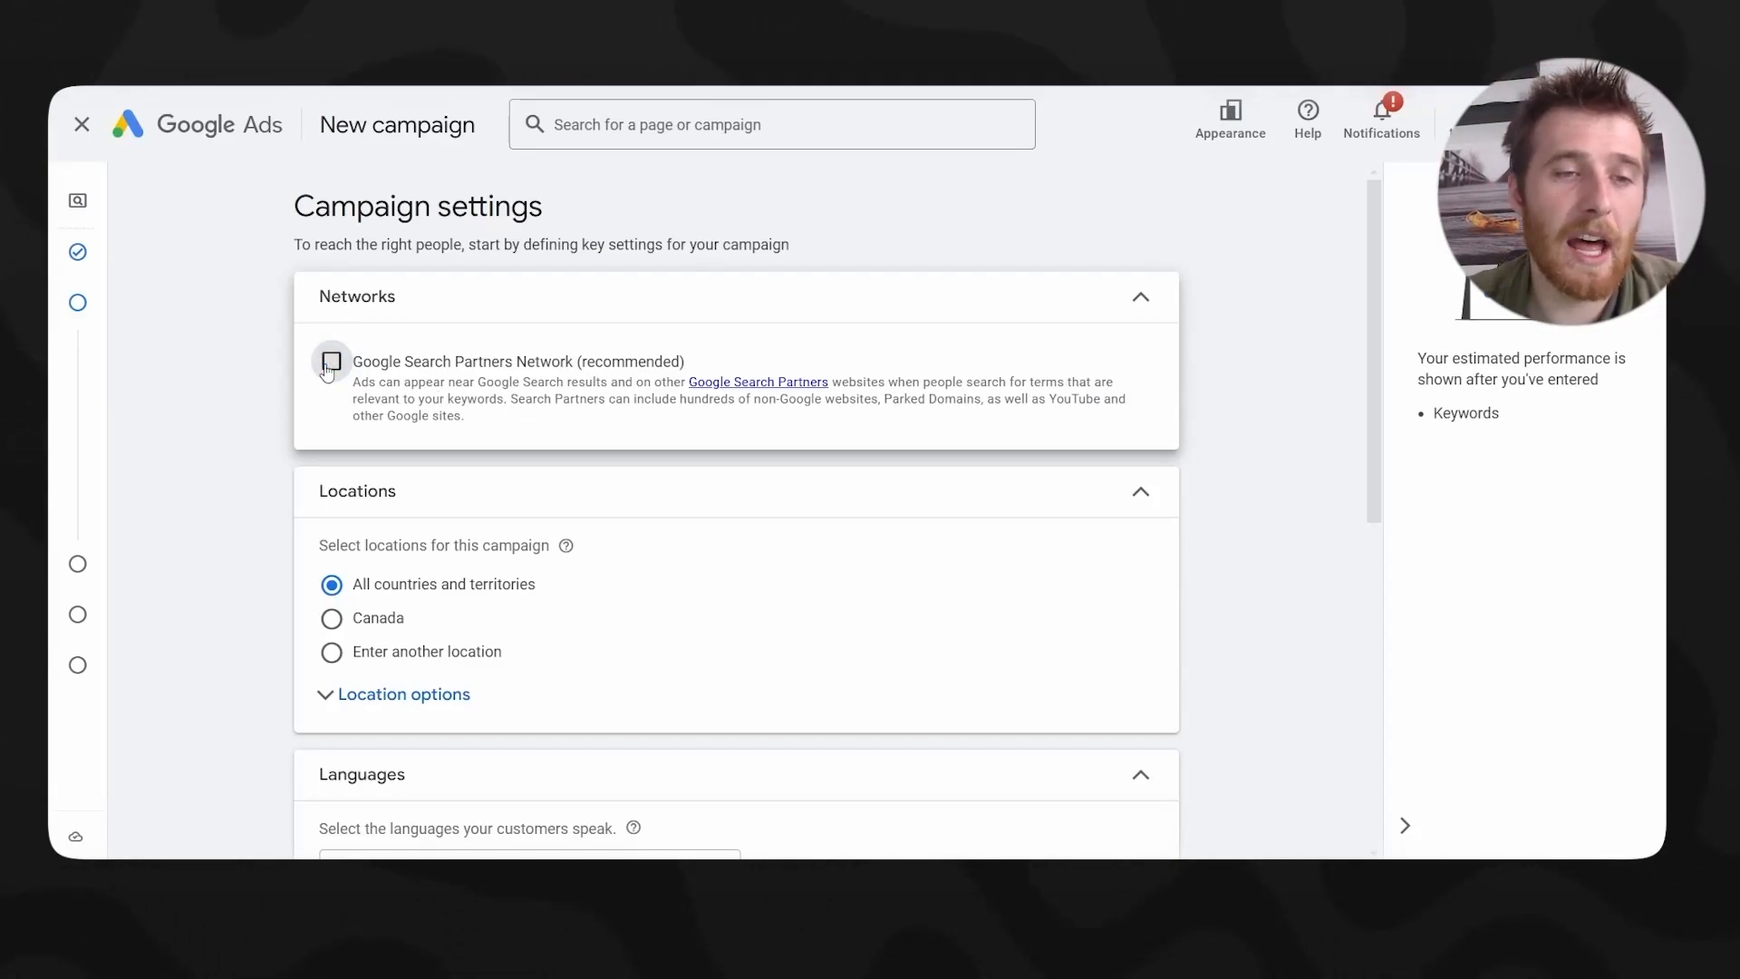
- Choose to enter another location for the campaign and include the city of Hamilton, Ontario, Canada through the advanced search
middle_click(1237, 491)
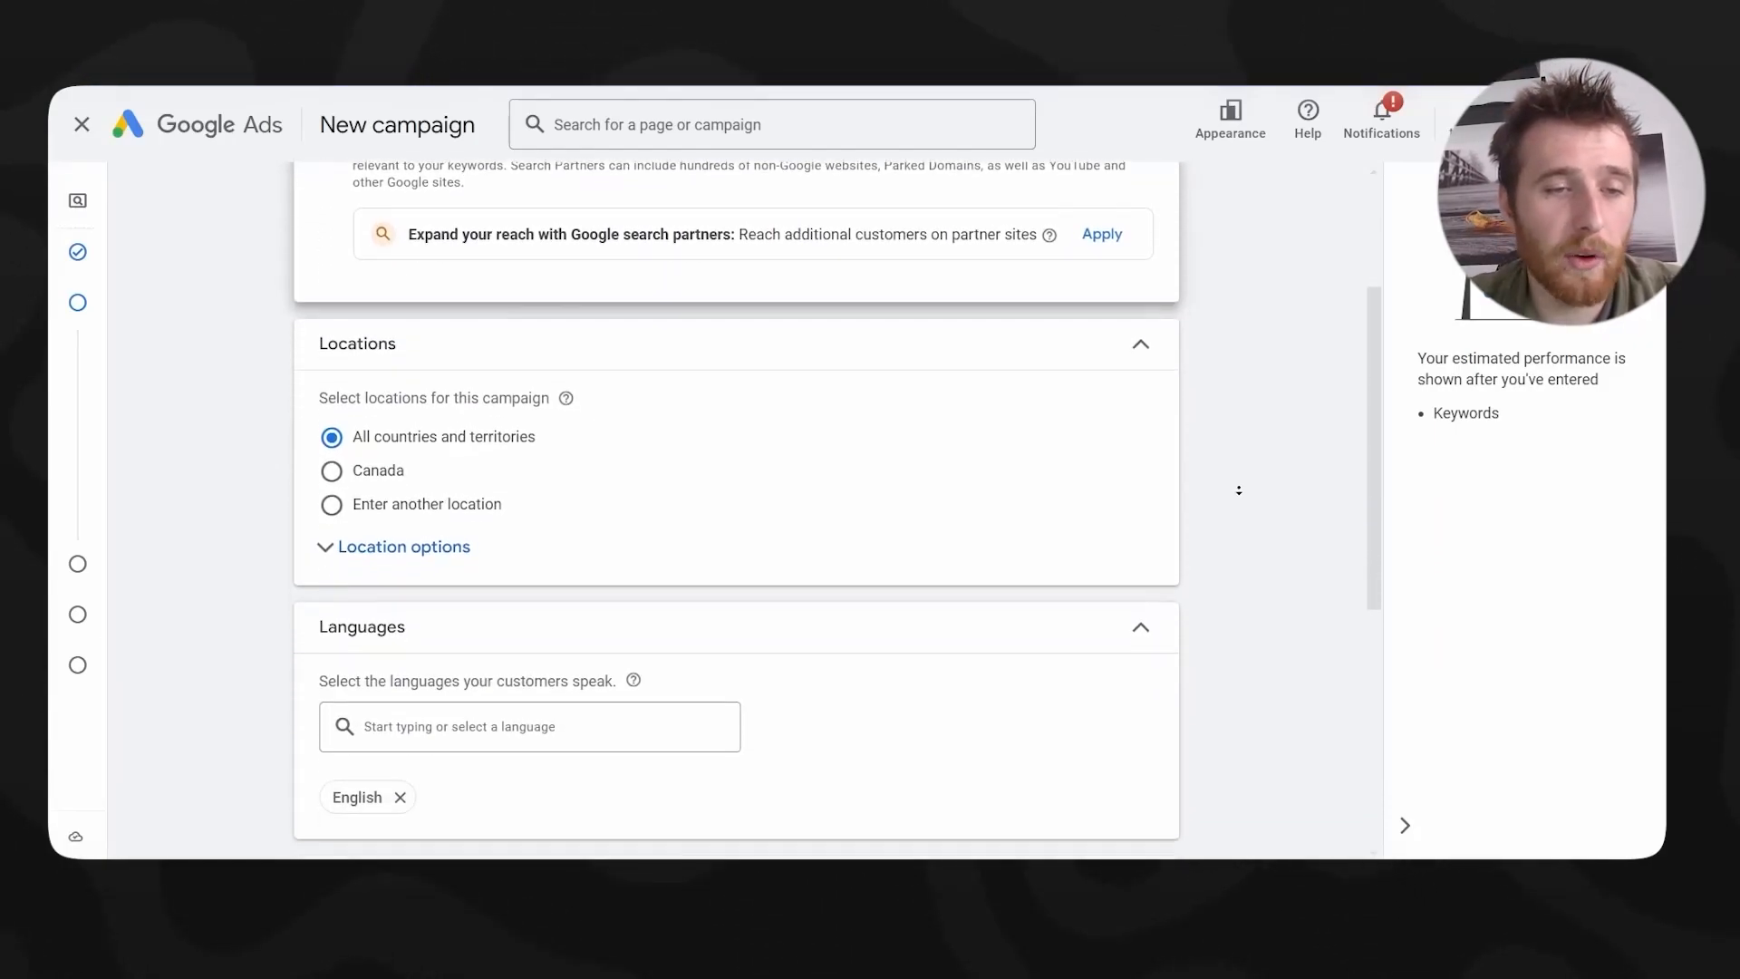
click(332, 439)
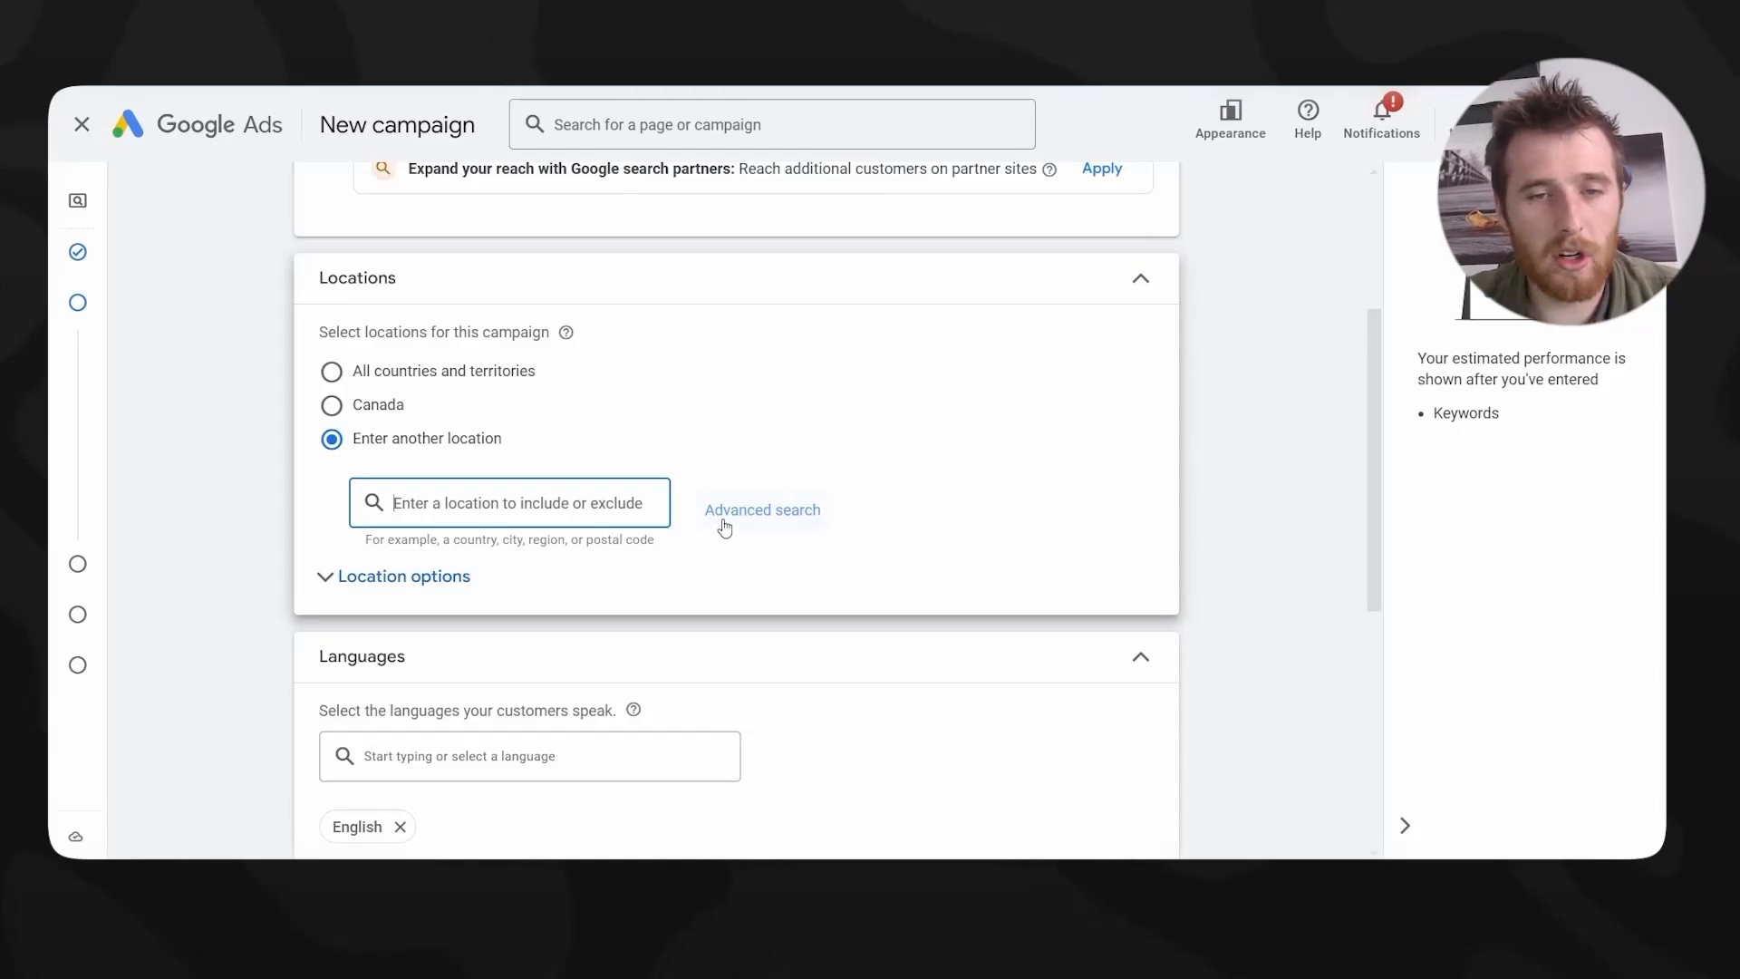
click(721, 512)
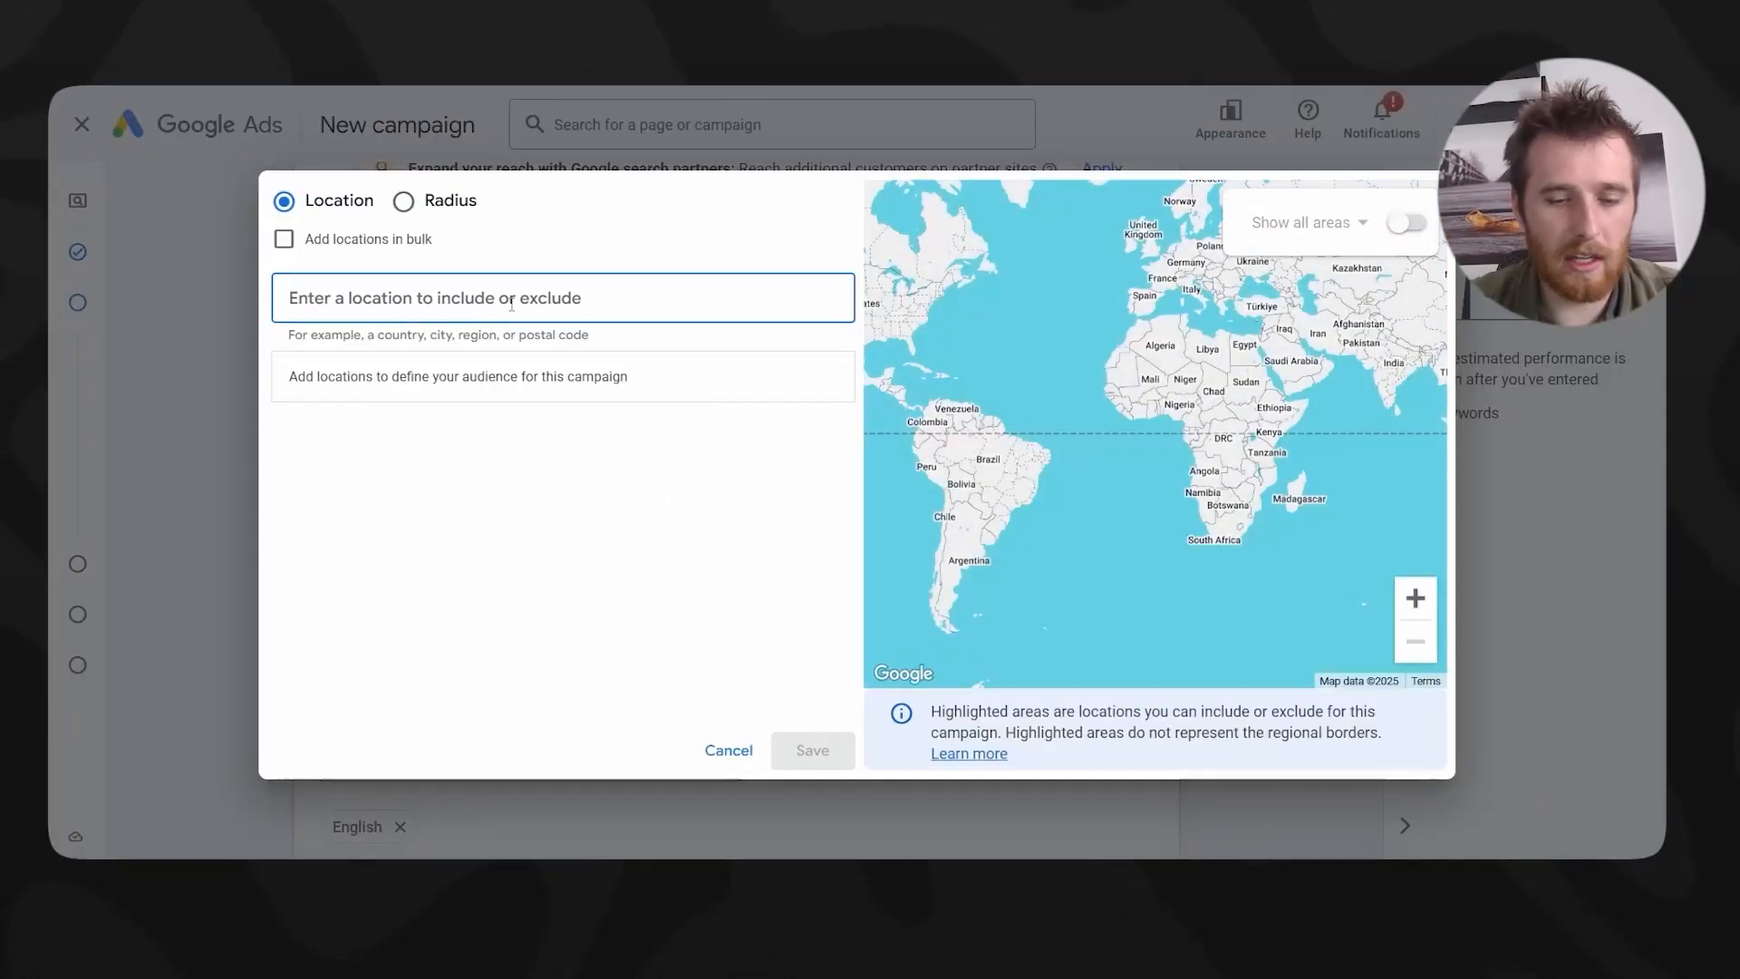
text(hamilton)
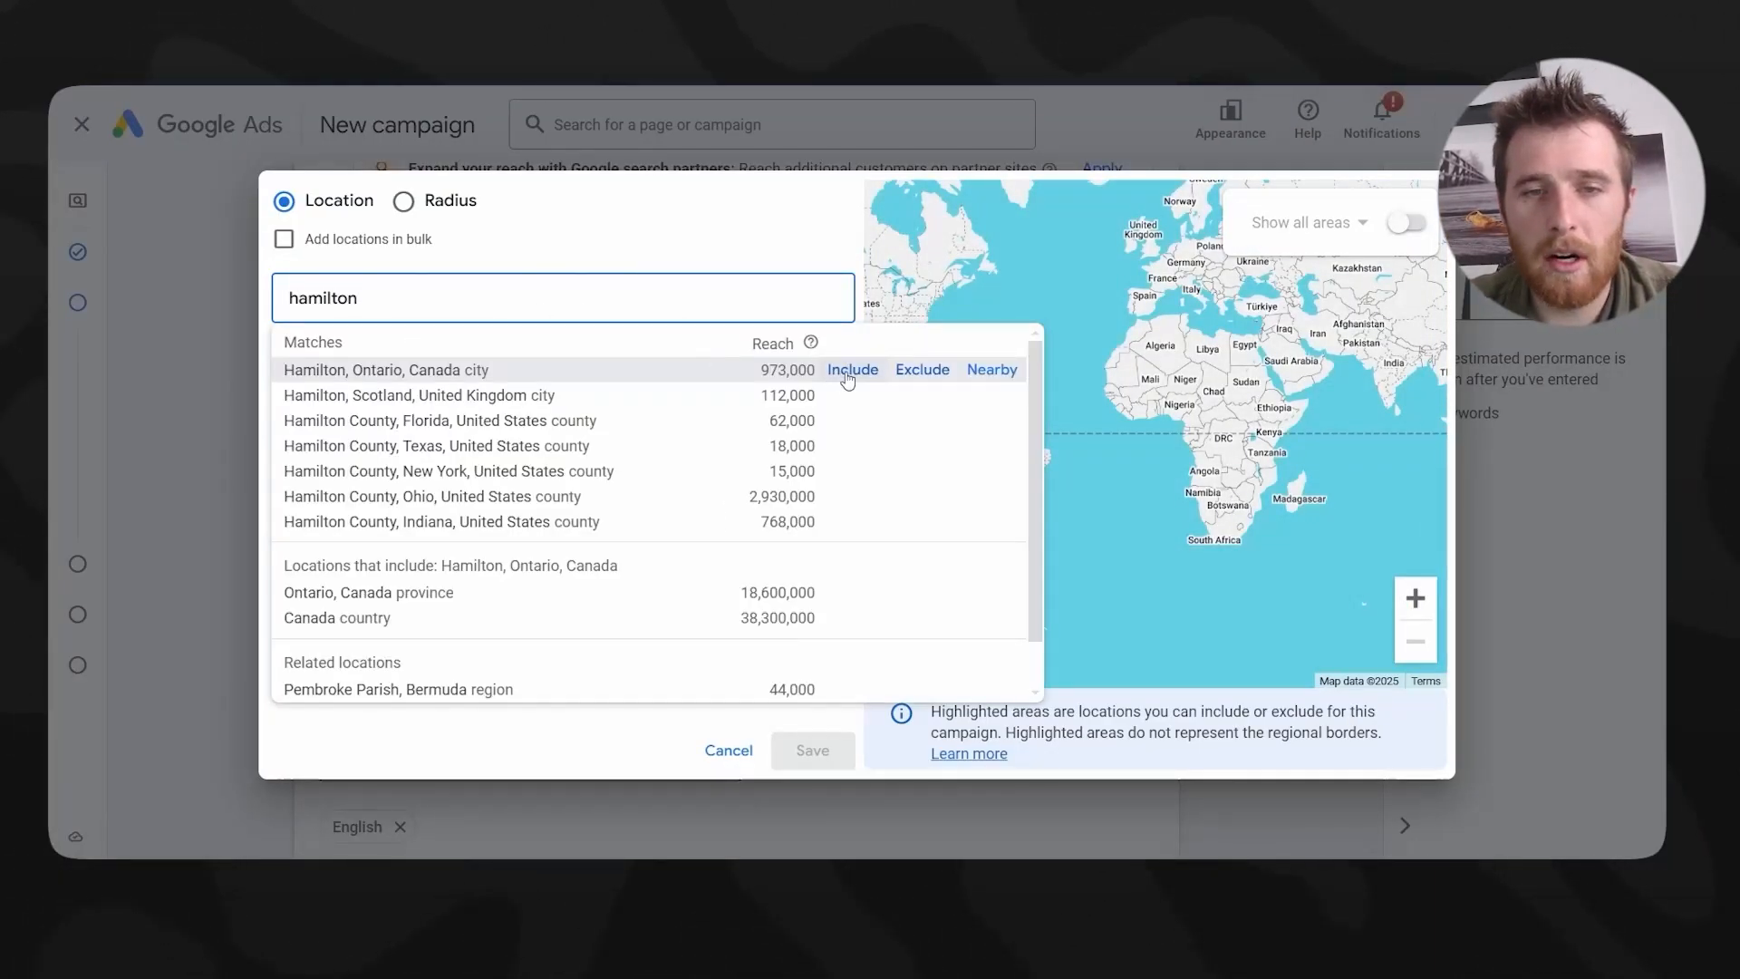
click(850, 371)
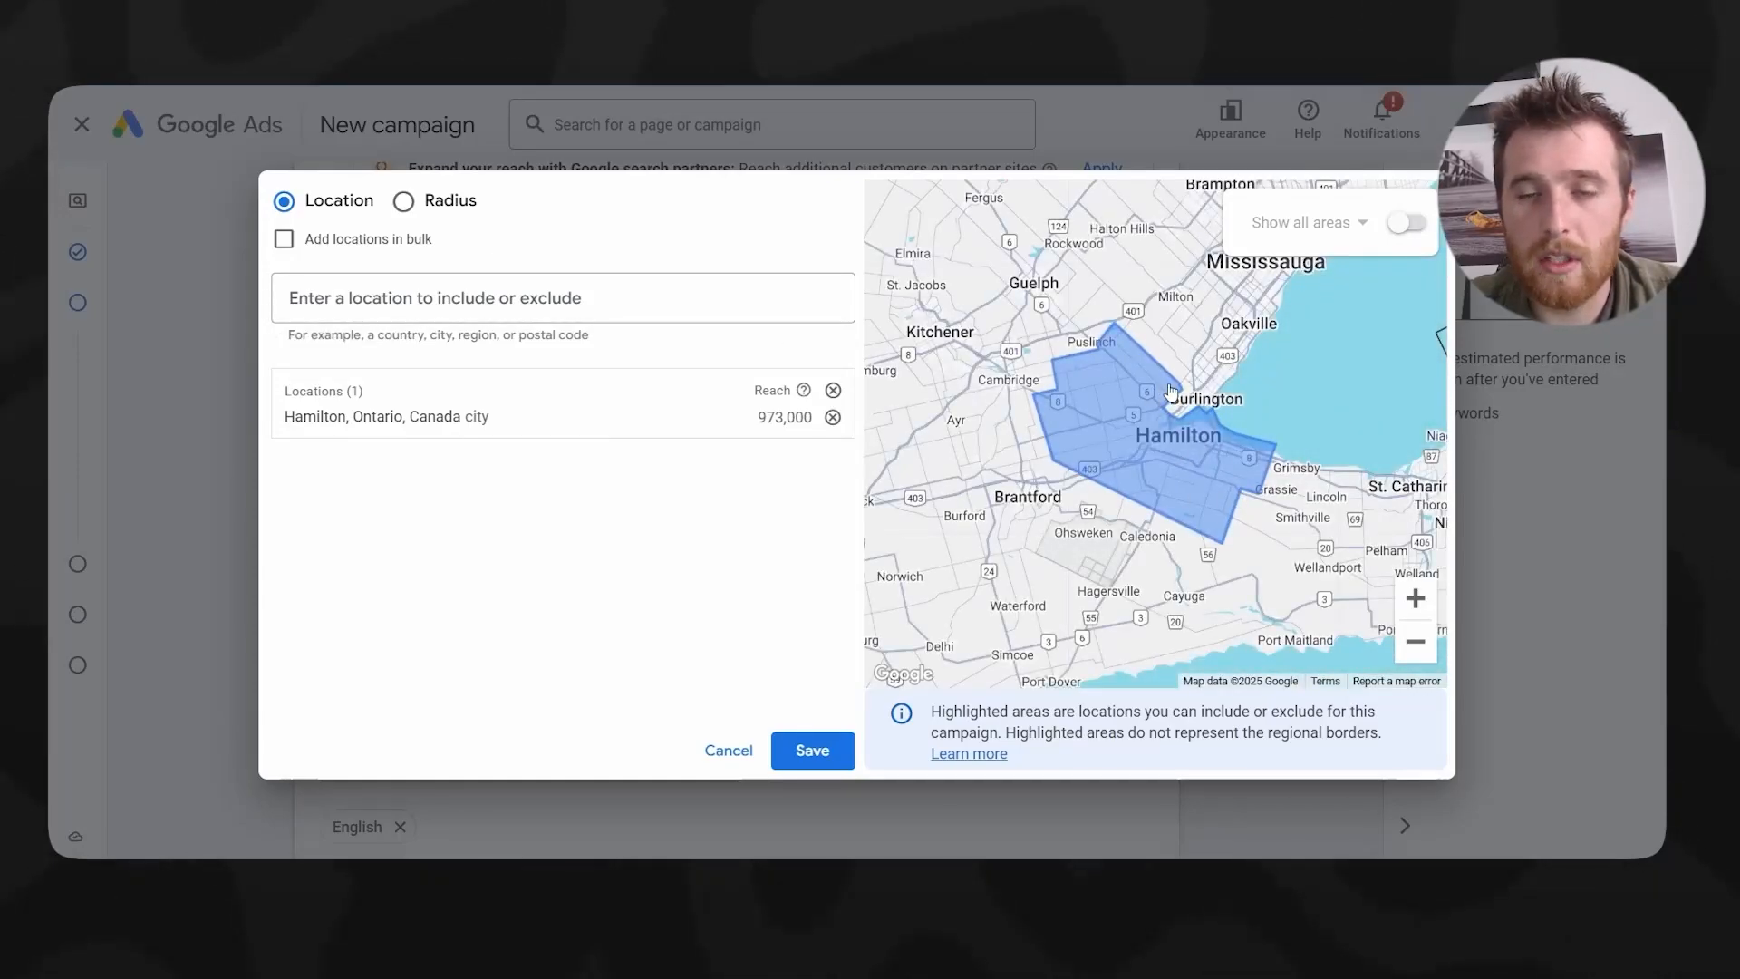
- Include a 20 mi radius around a pin placed near Burlington on the map, and save the campaign's locations
click(444, 202)
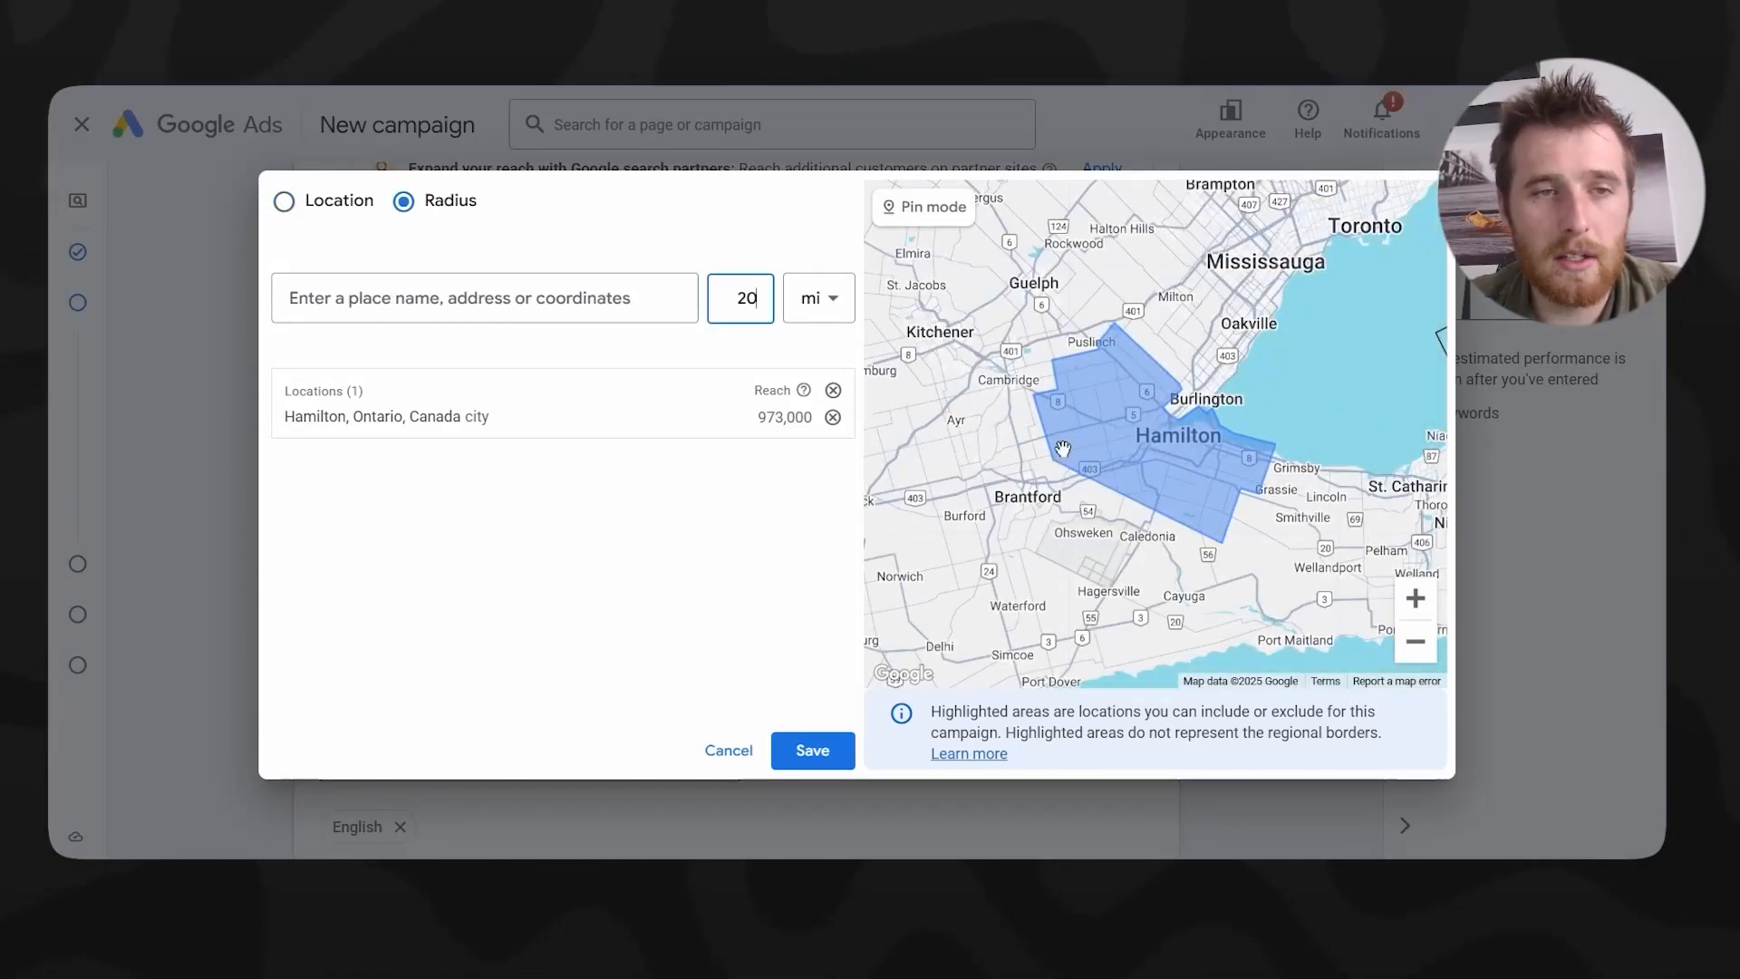
click(925, 207)
click(1191, 372)
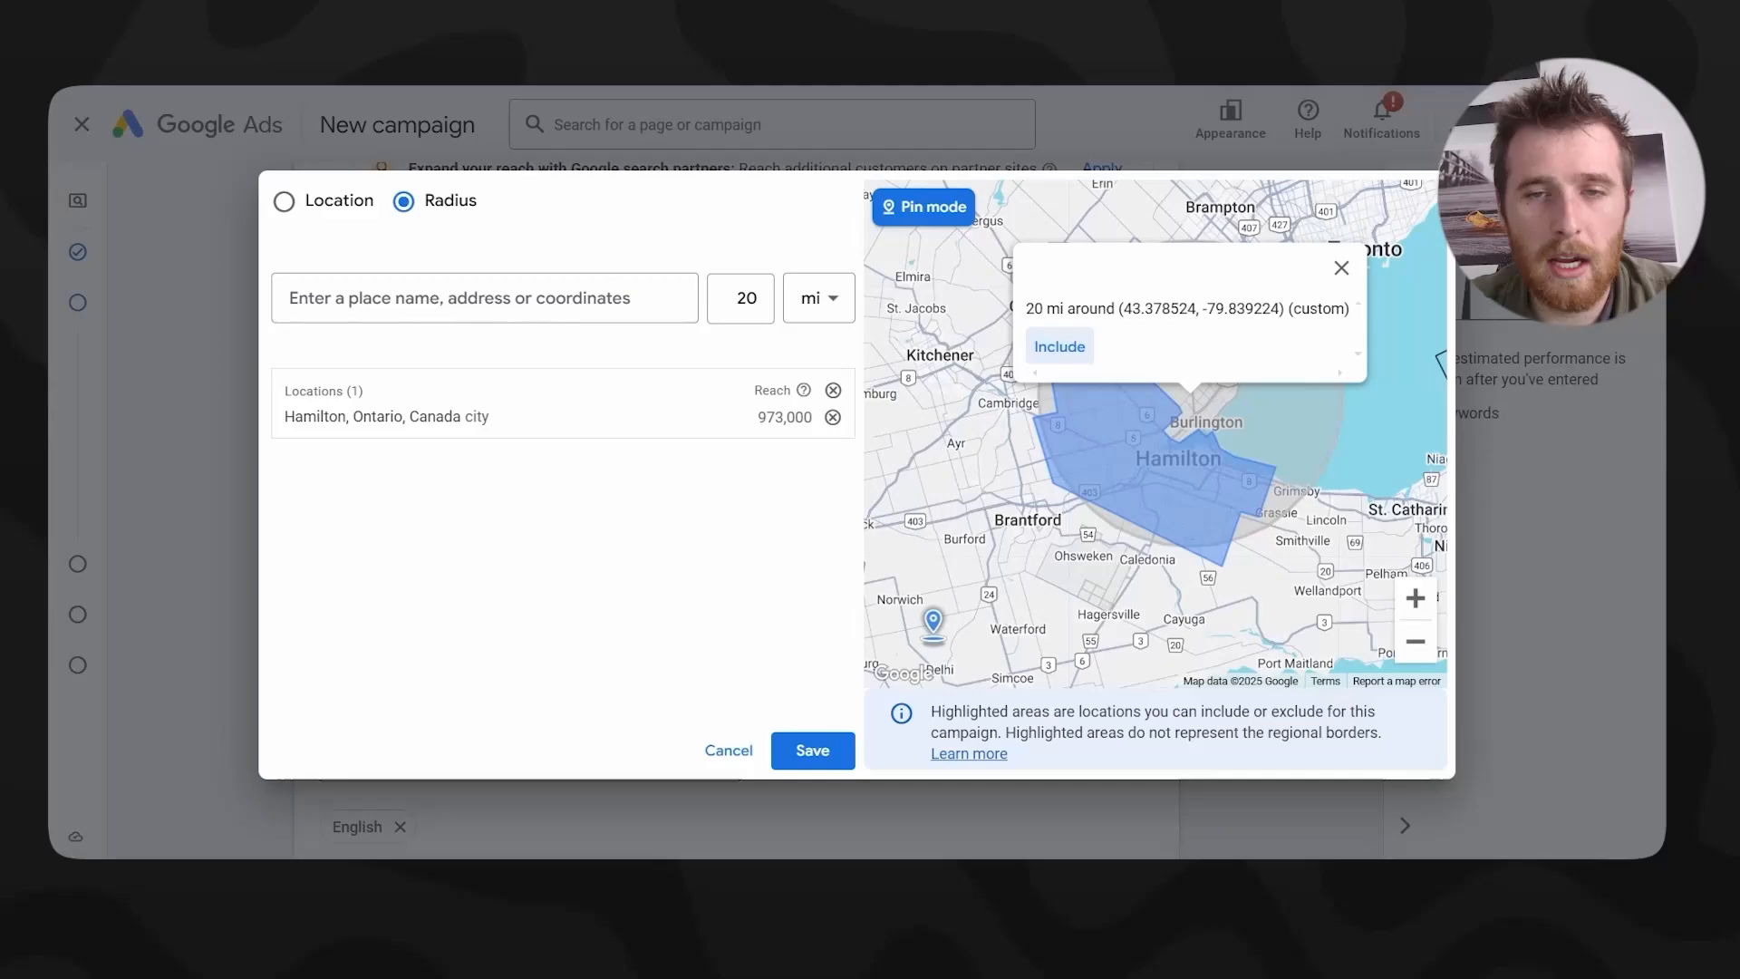
click(1066, 348)
drag(745, 299, 766, 304)
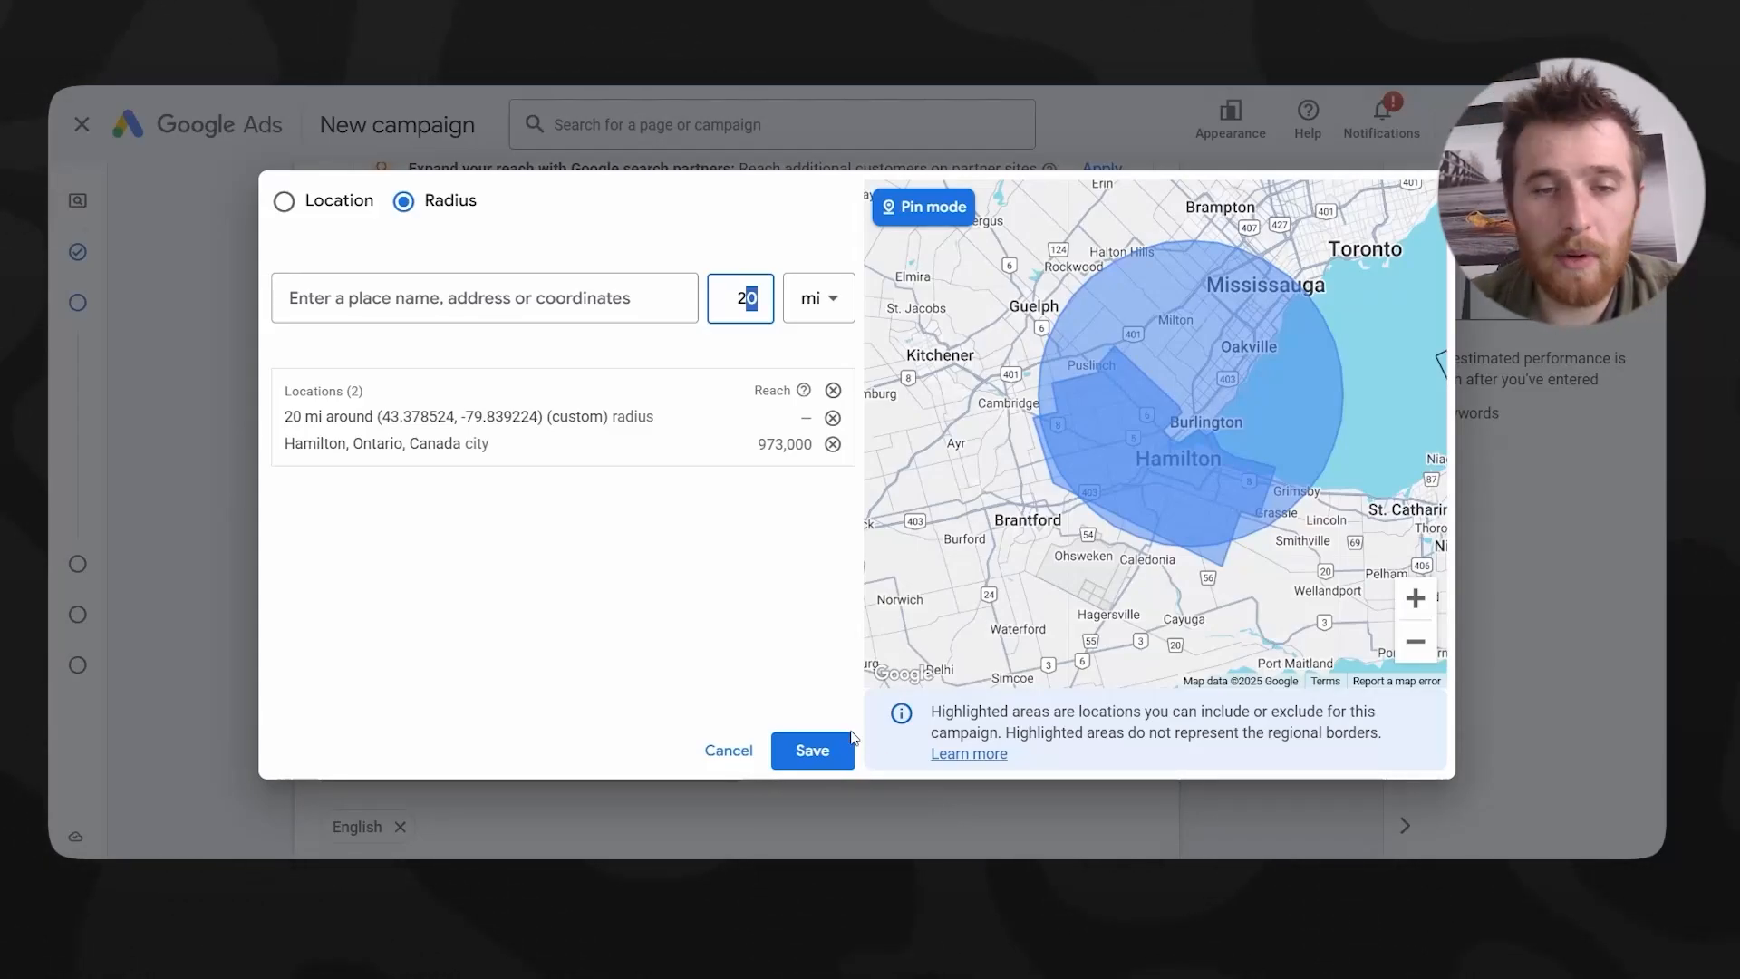
click(818, 752)
- Expand the location options and set the campaign to include only Presence: People in or regularly in your included locations
scroll(750, 704, down, 1)
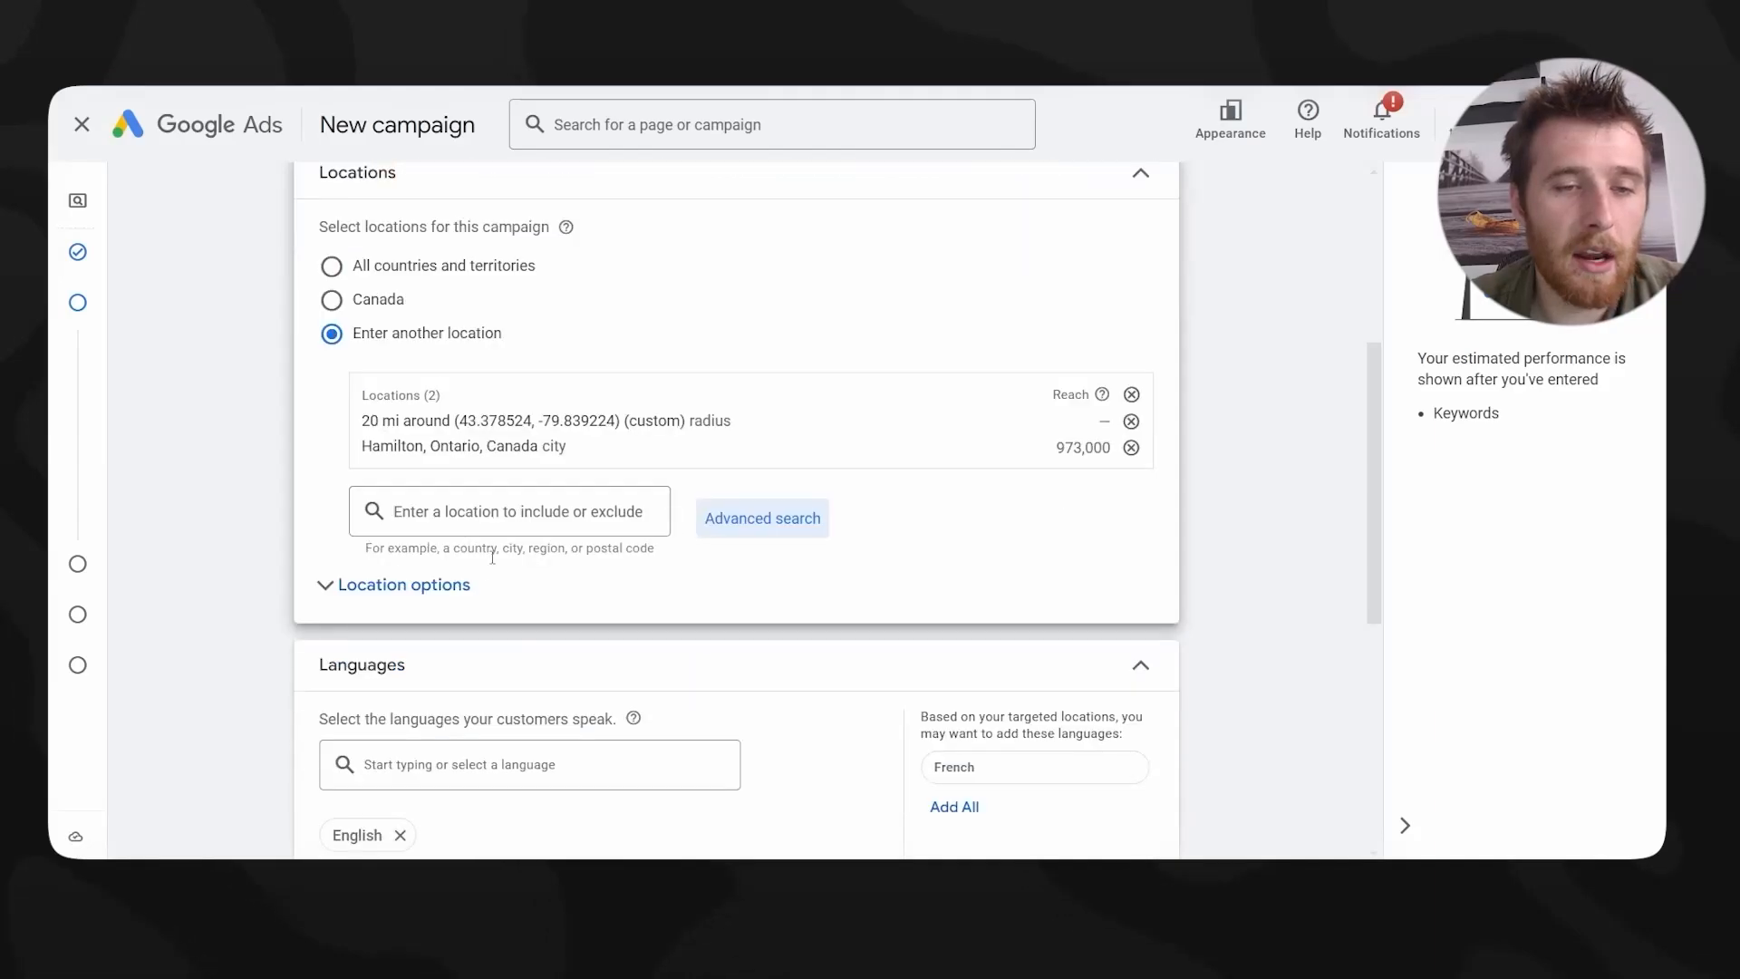
click(342, 590)
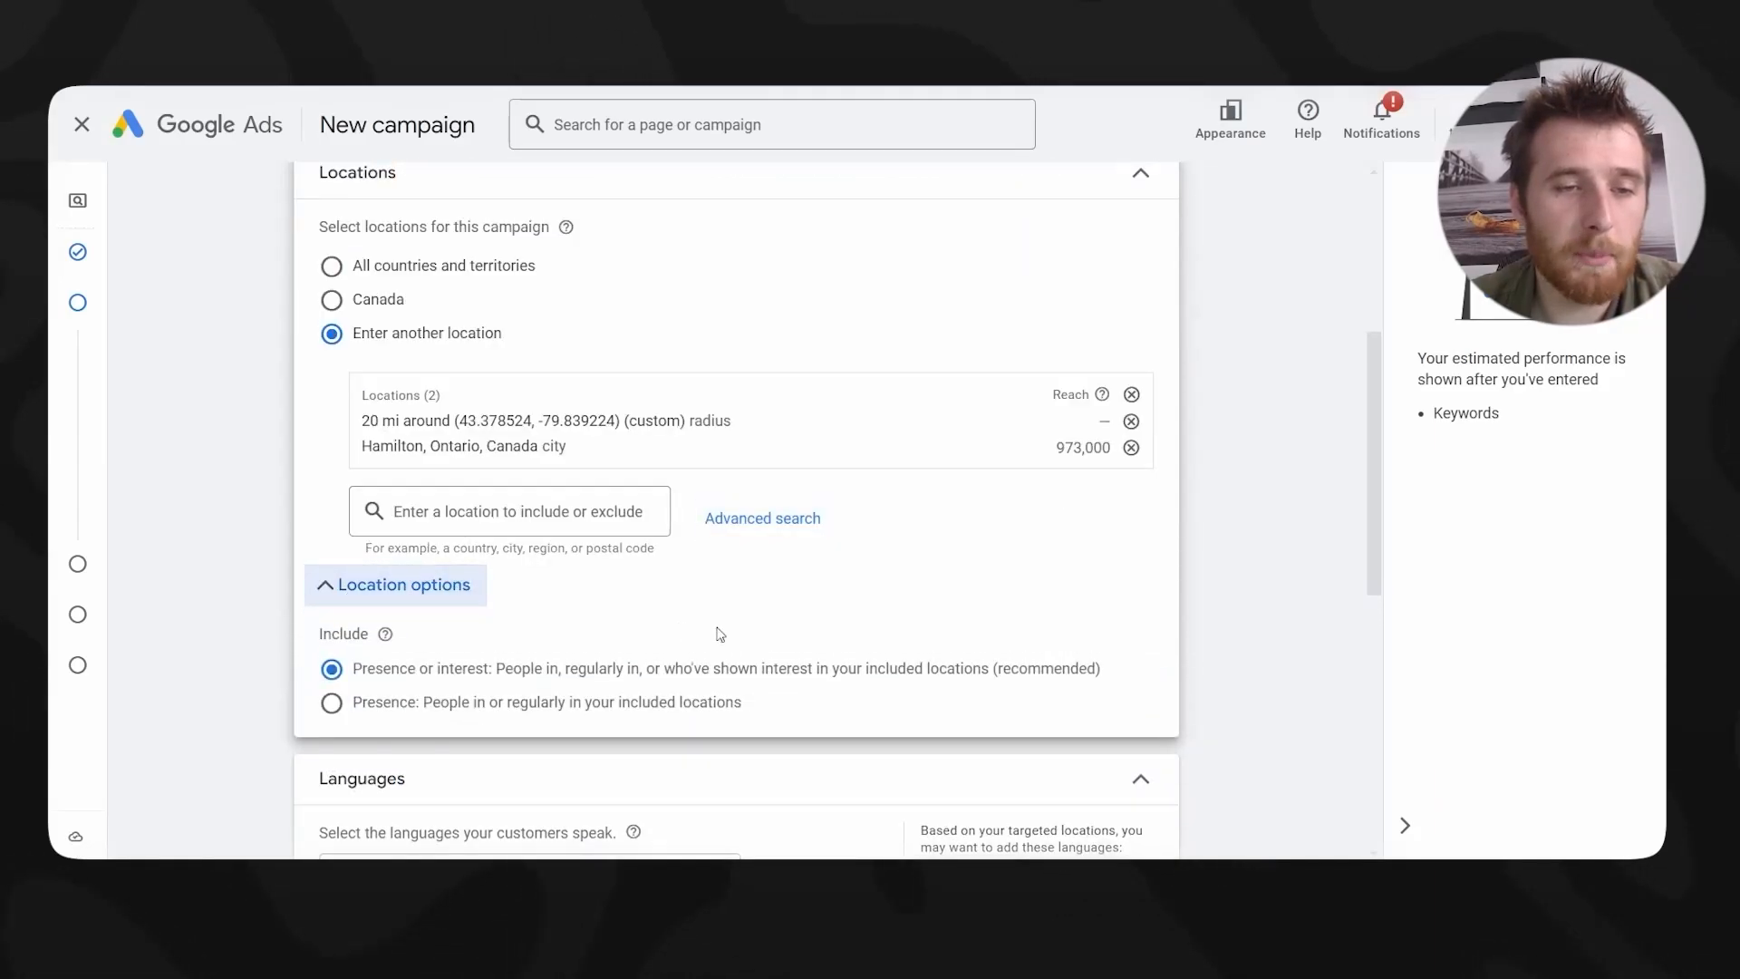
scroll(724, 648, down, 1)
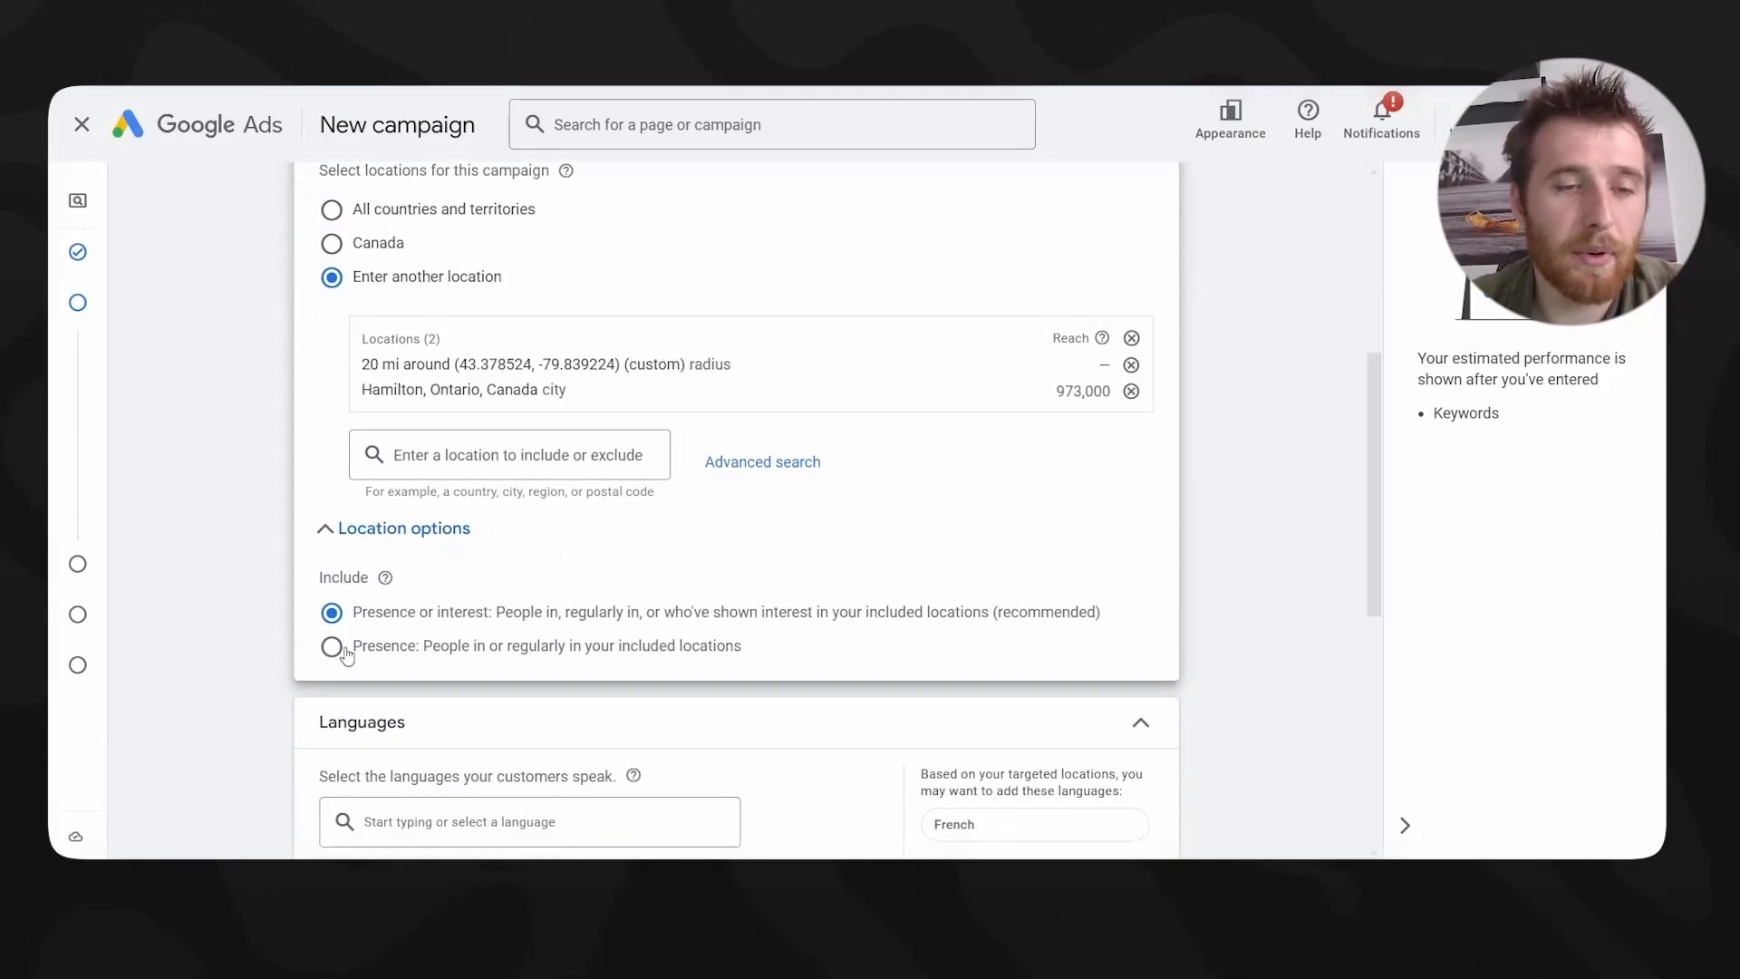
click(352, 652)
drag(795, 650, 428, 659)
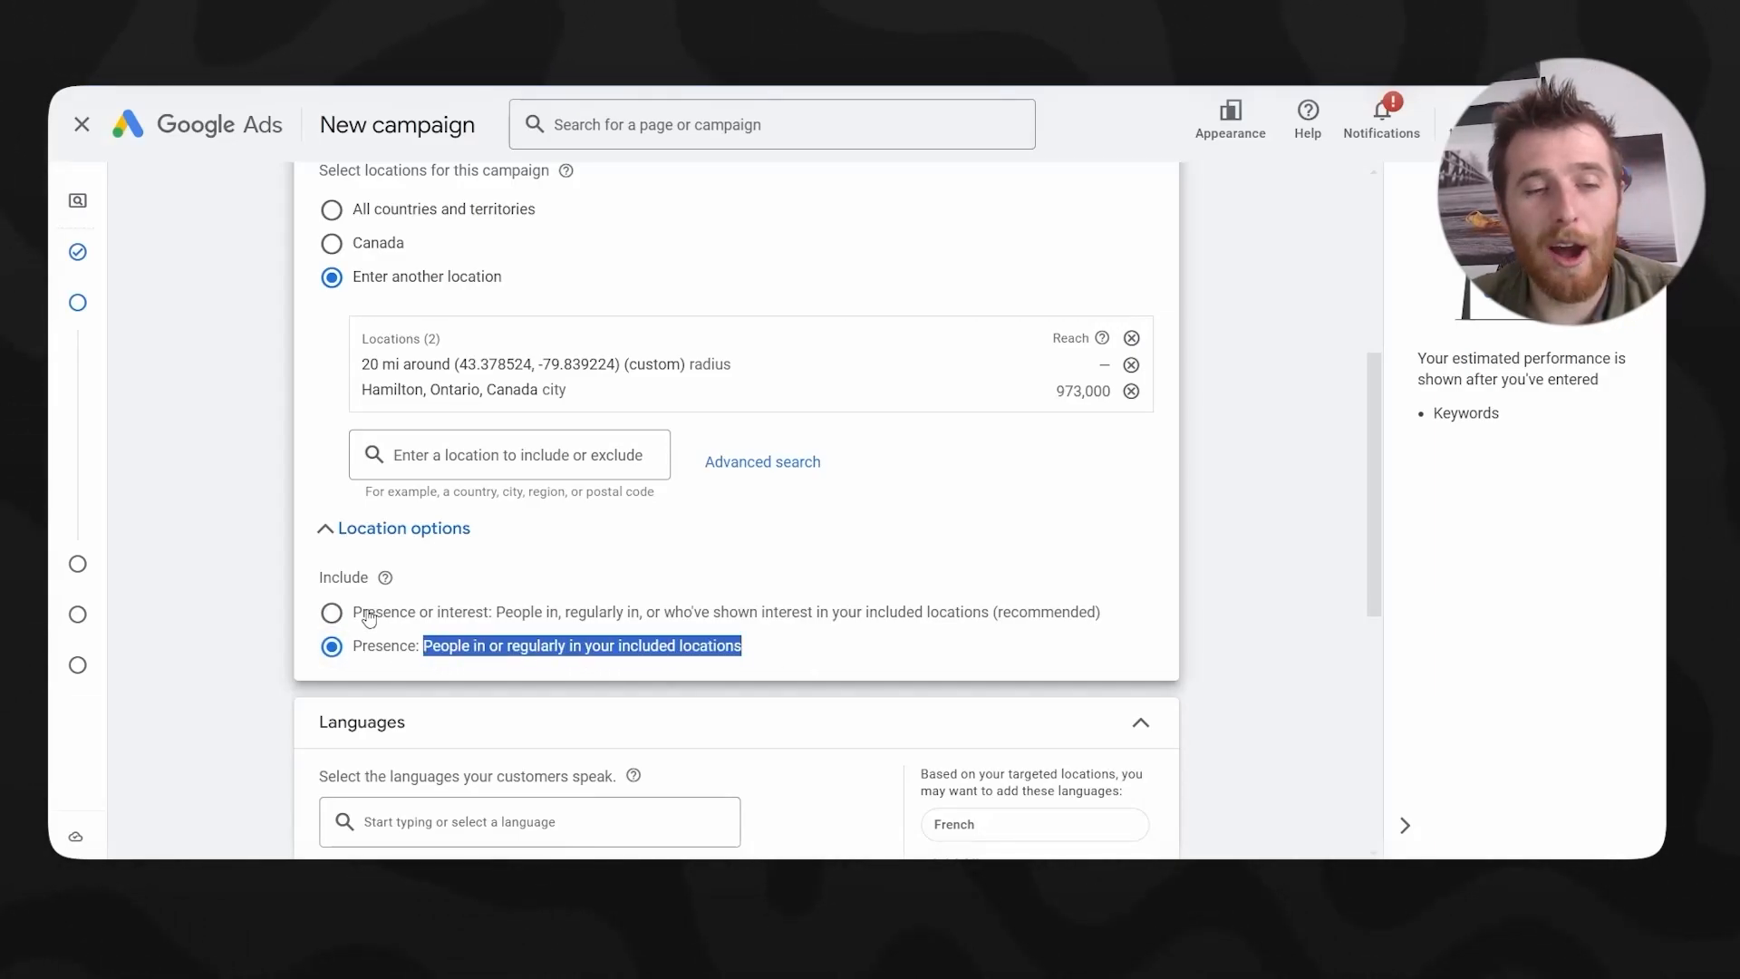
drag(361, 612, 915, 613)
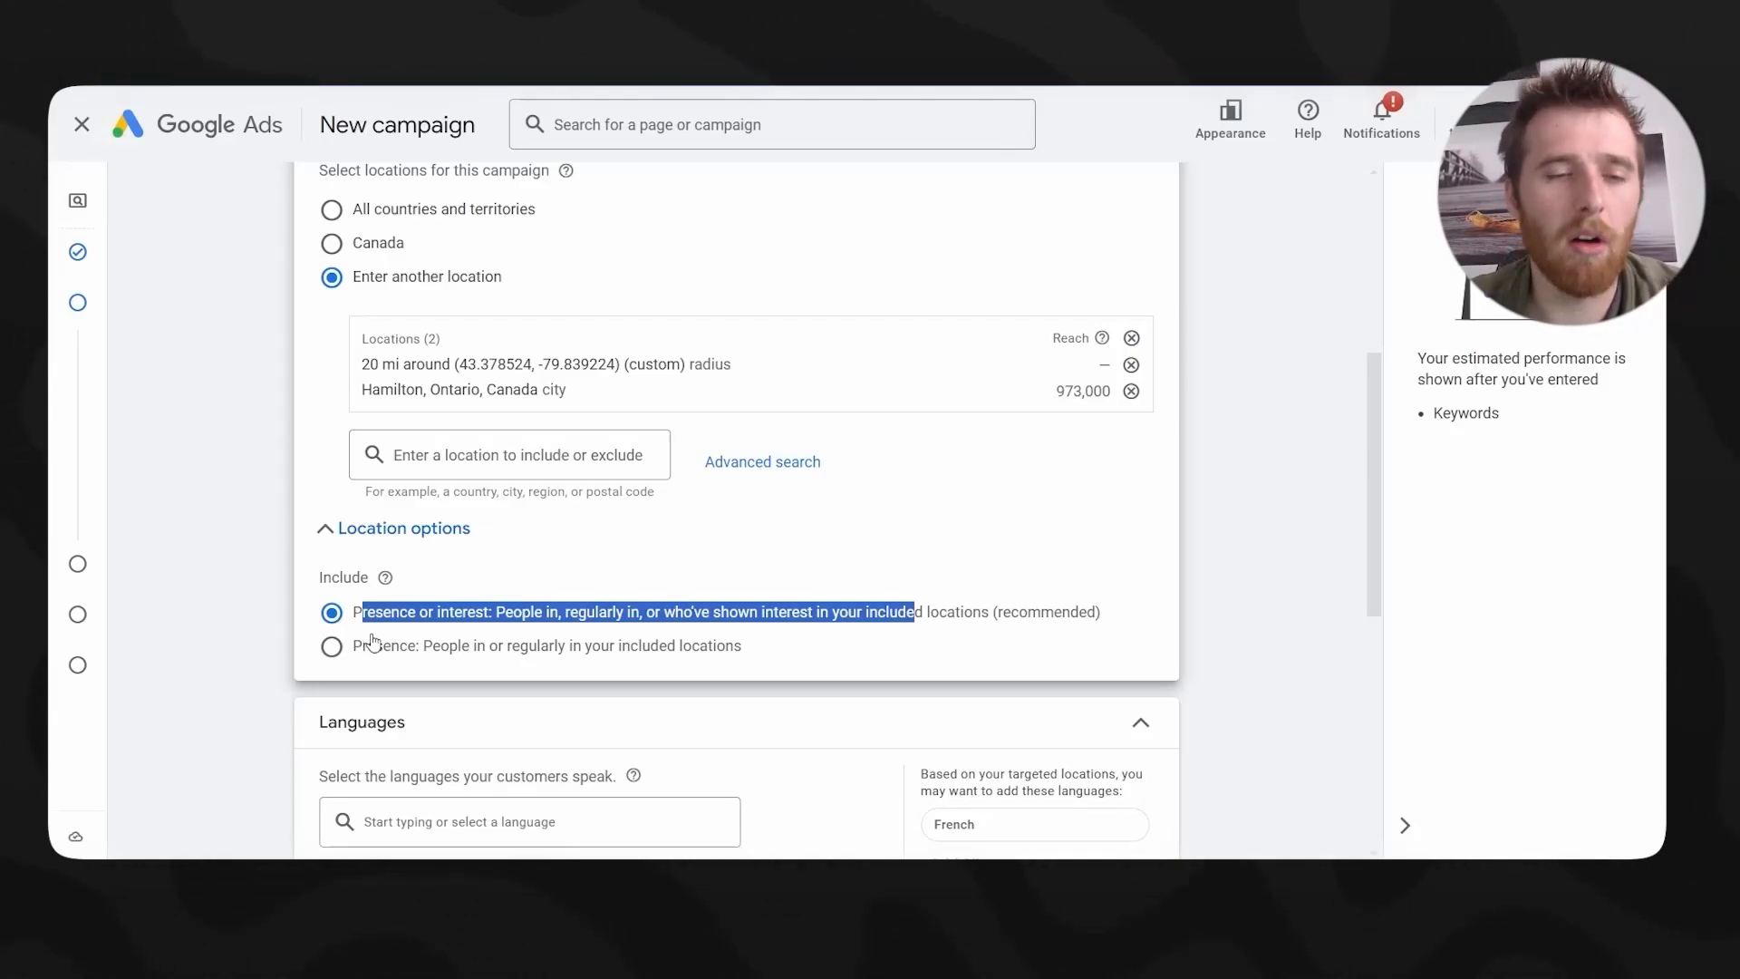
click(374, 644)
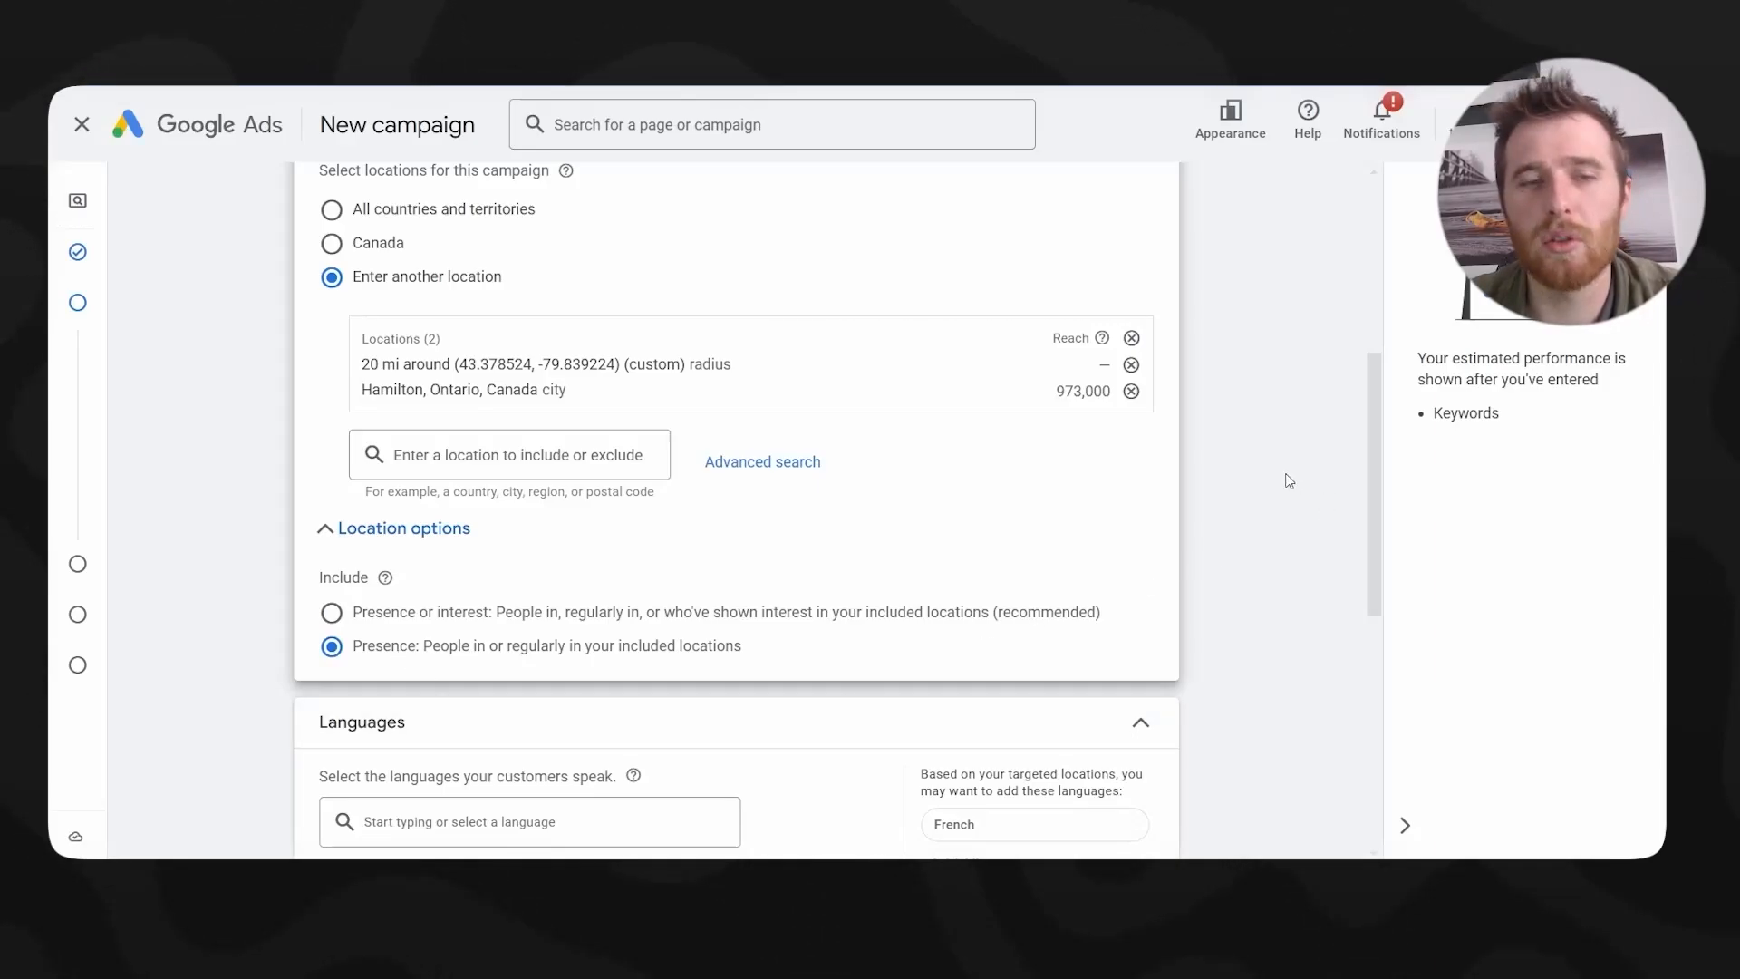
- Open the campaign's audience segments and add the suggested in-market segments Pools & Spas and Home & Garden
scroll(1292, 517, down, 2)
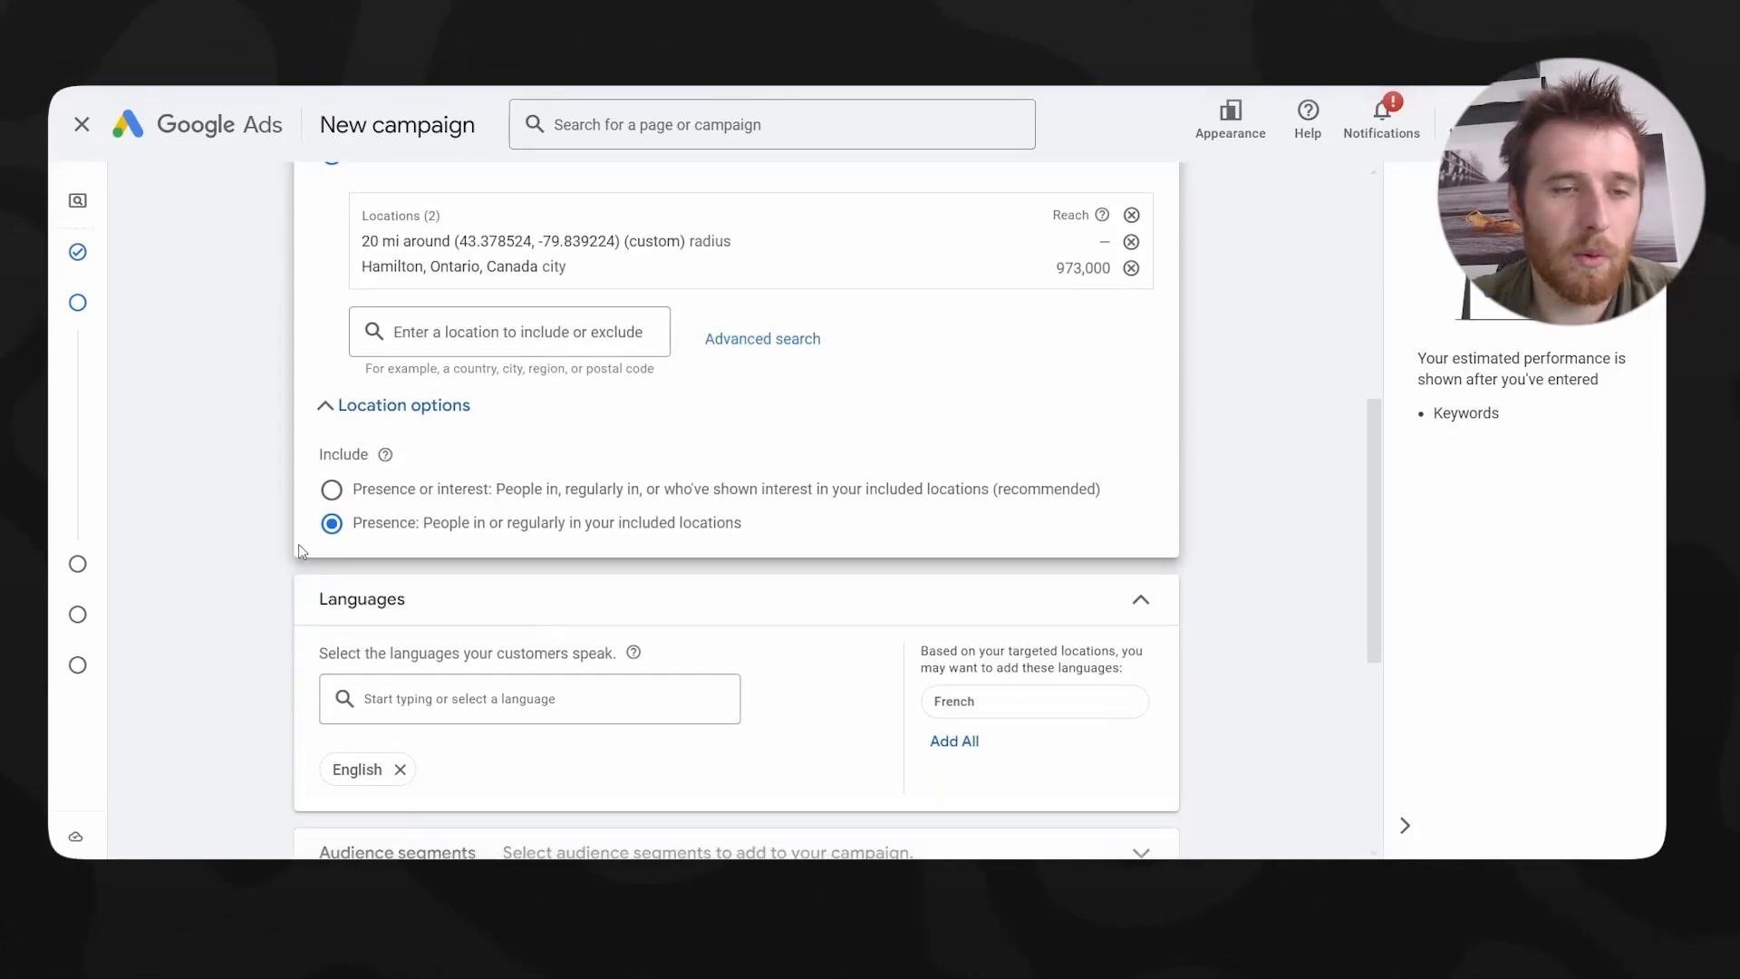
scroll(1283, 466, down, 1)
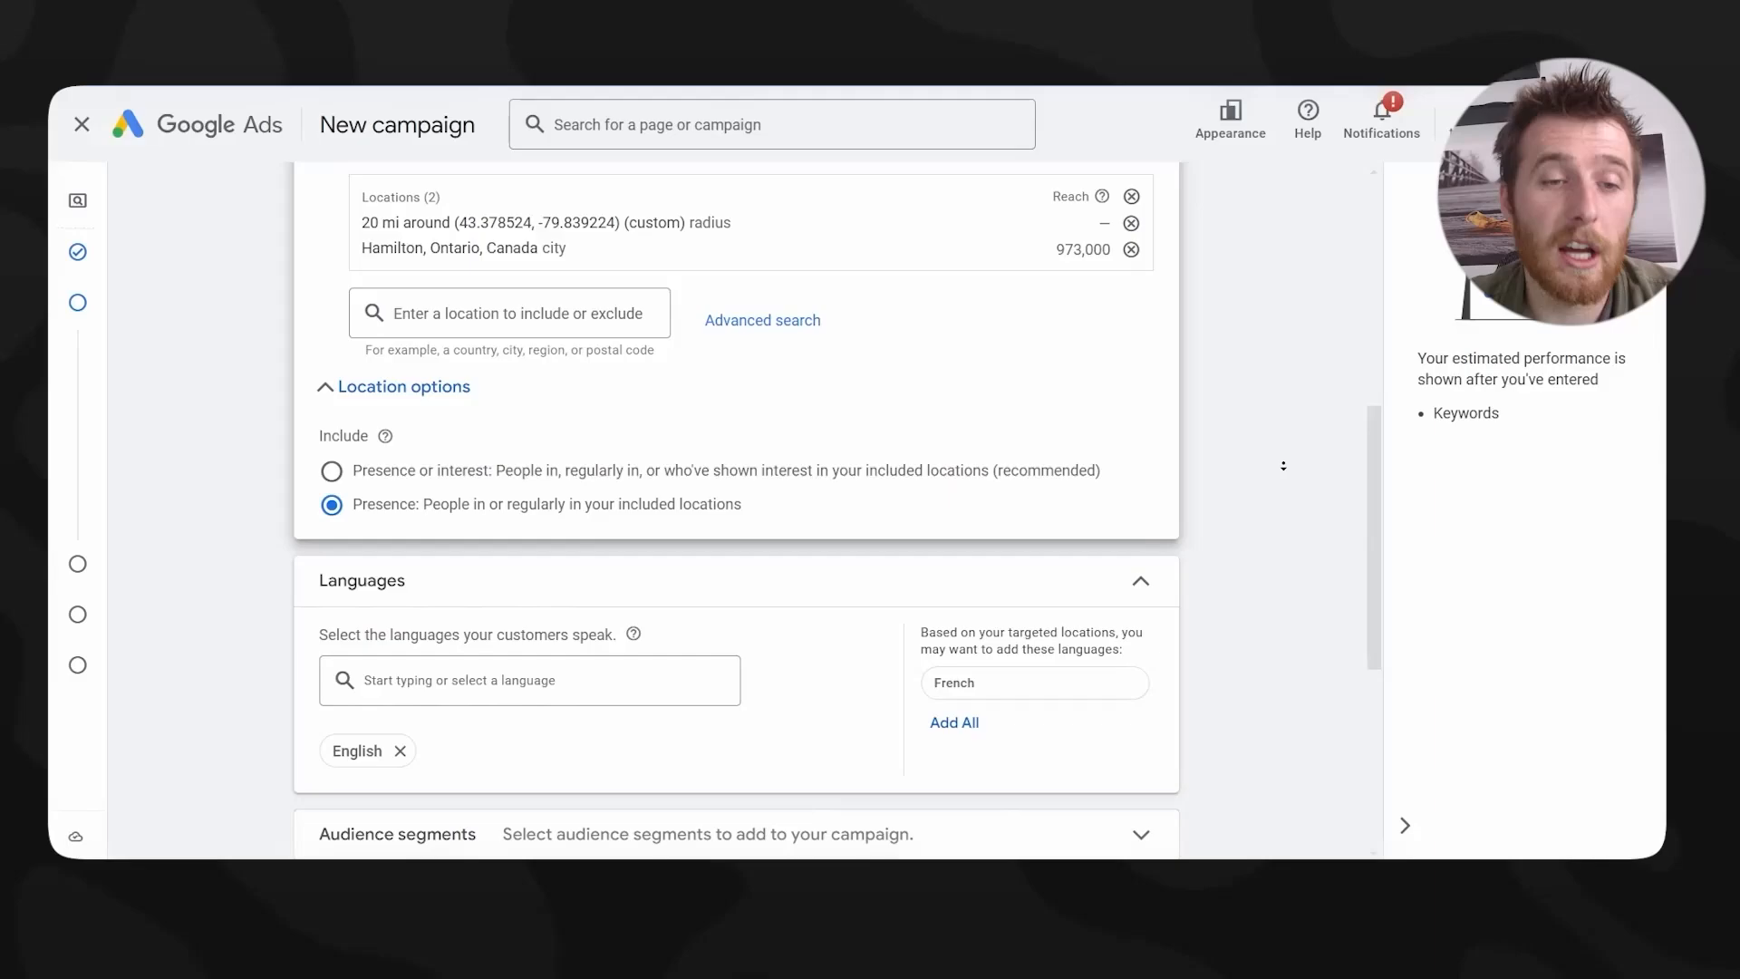
scroll(1284, 465, down, 3)
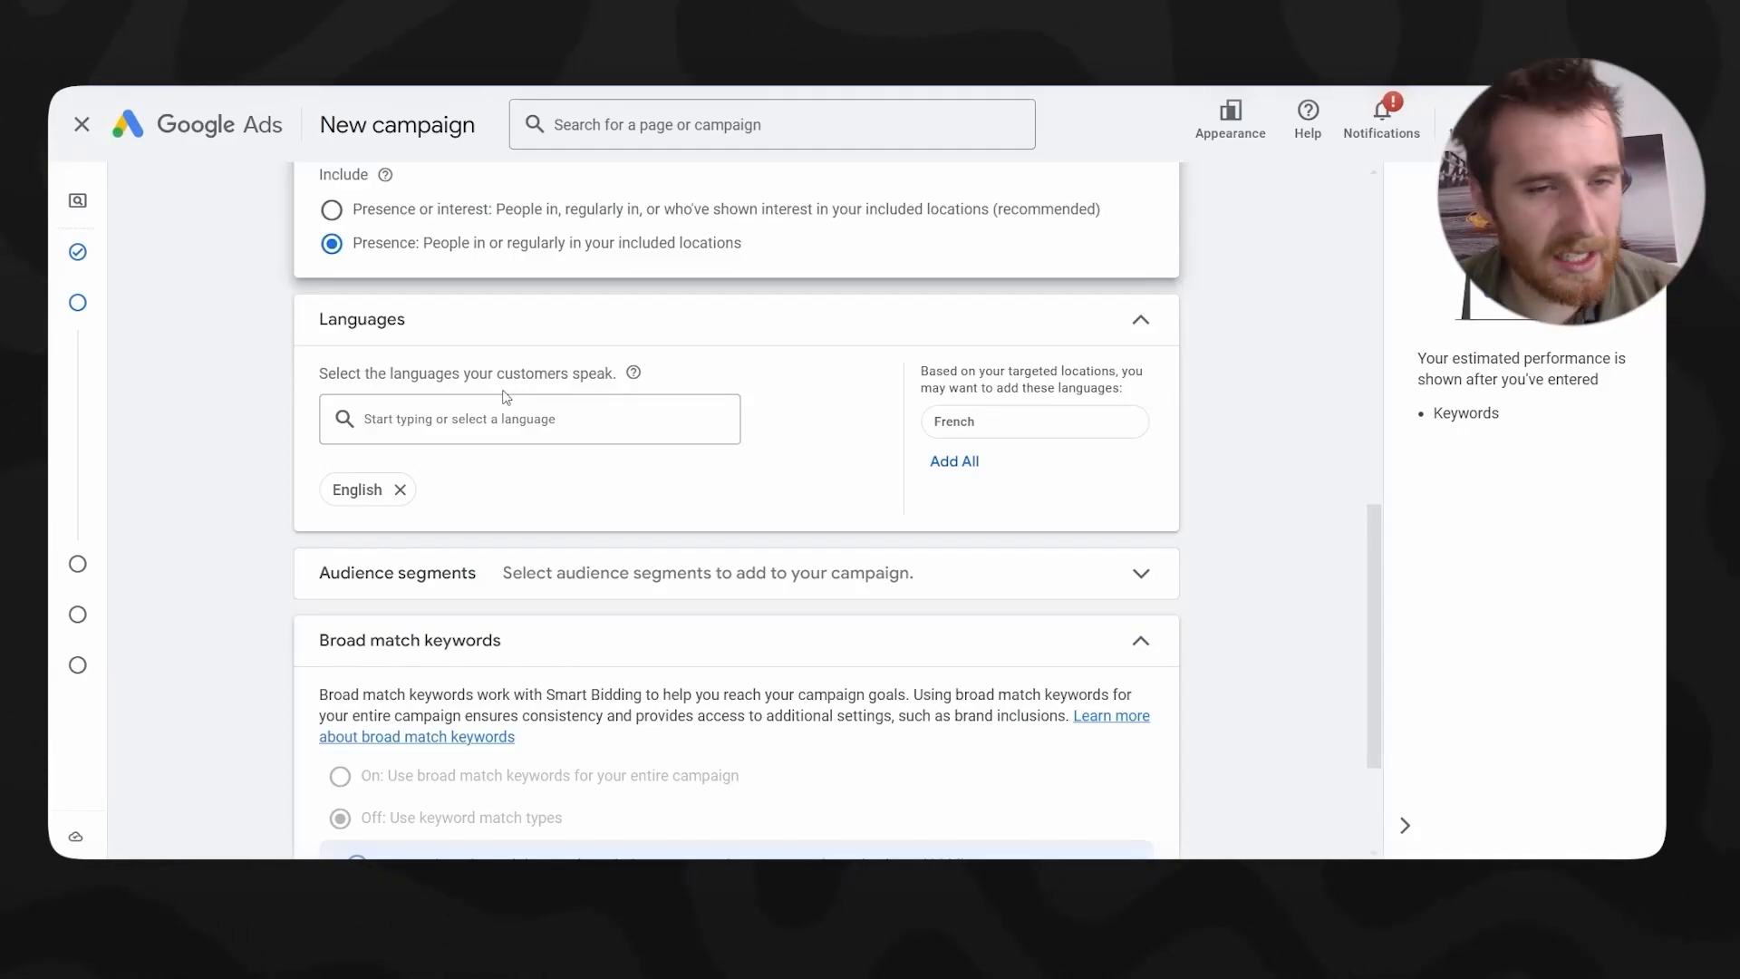
scroll(788, 399, down, 1)
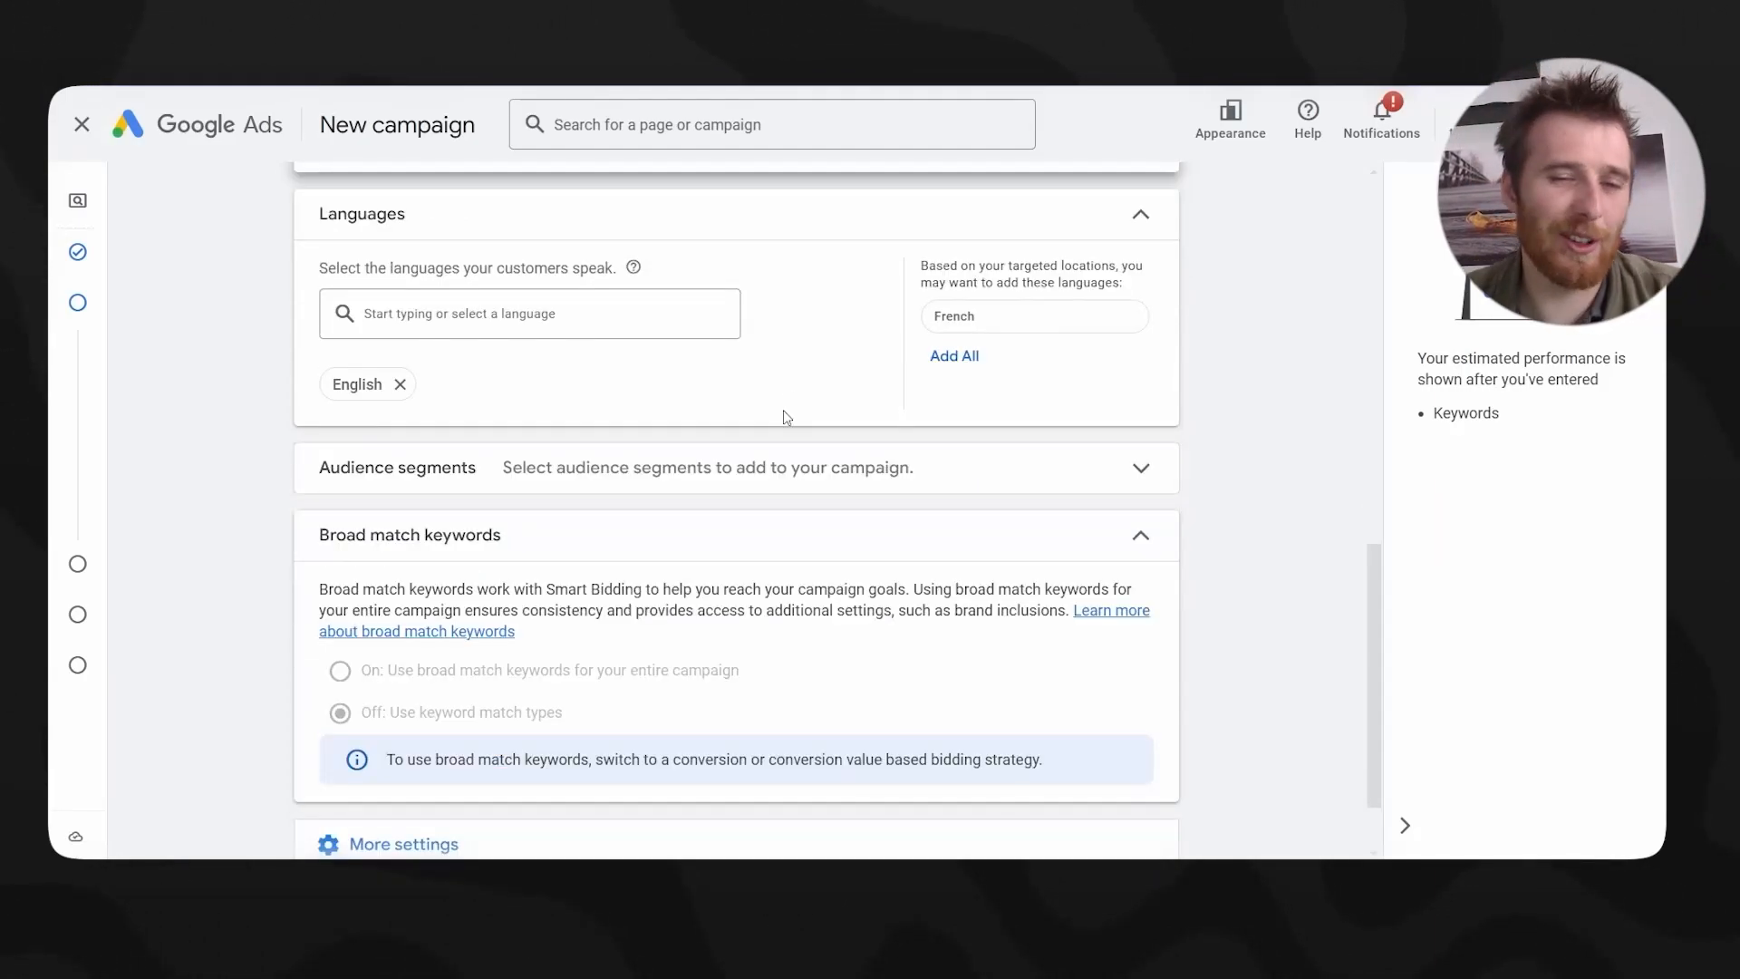
click(594, 472)
scroll(635, 399, down, 3)
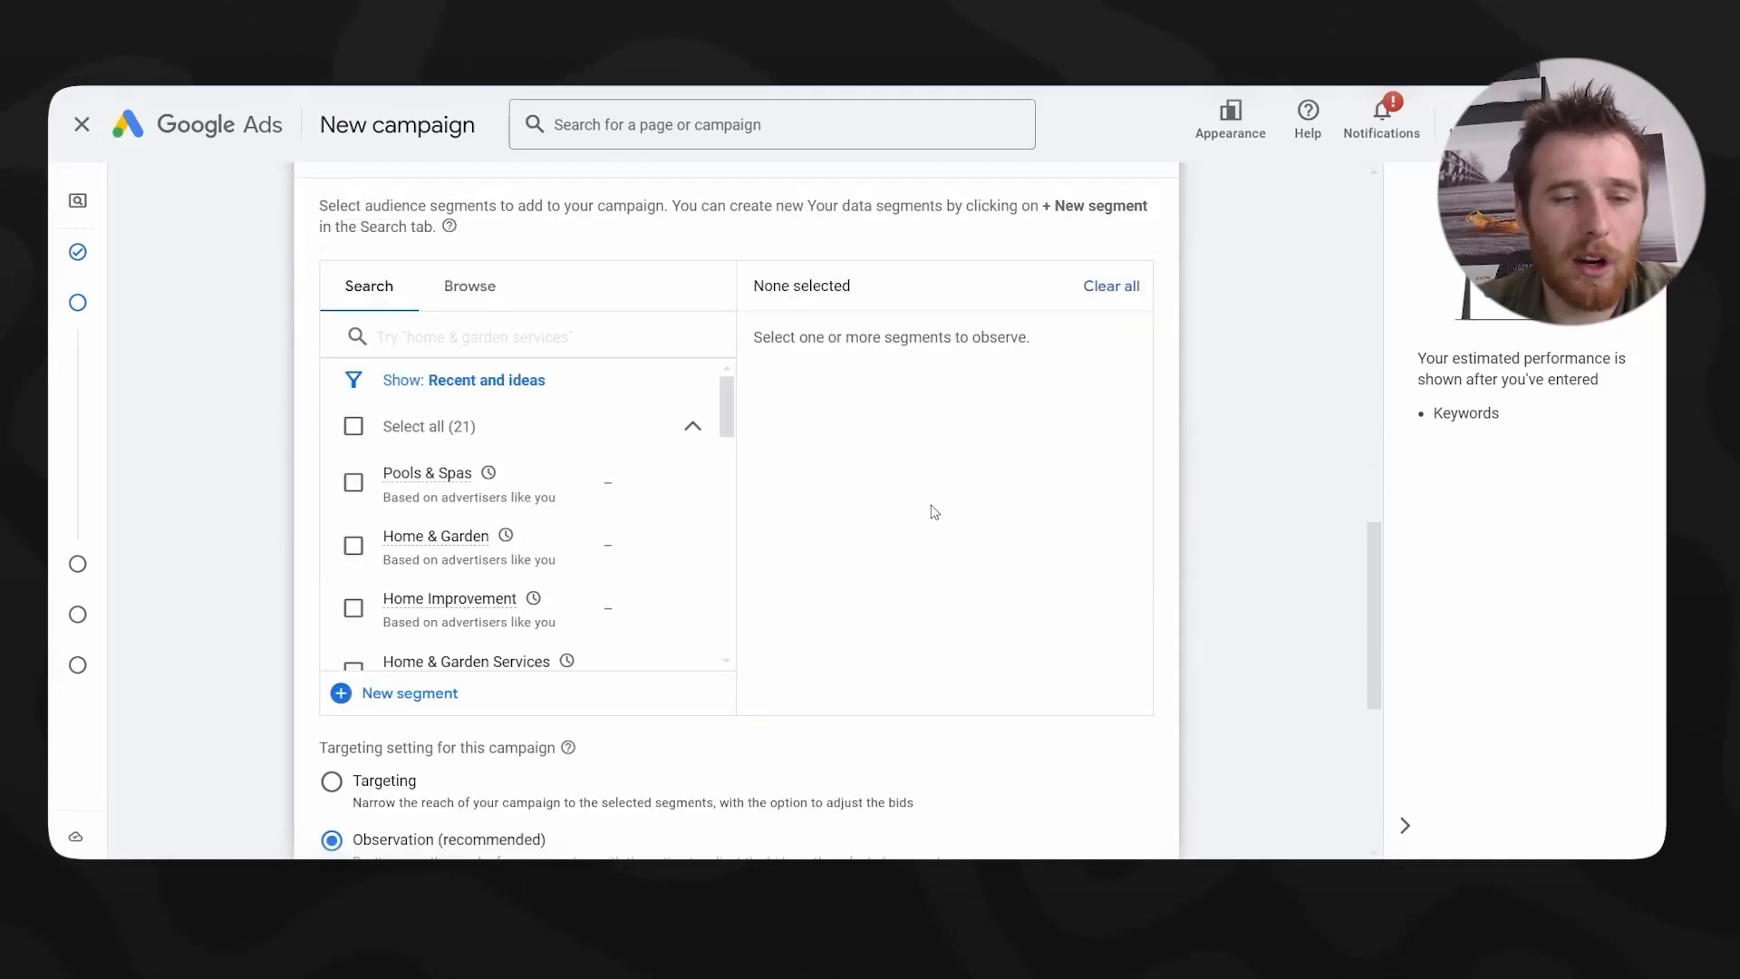
scroll(435, 762, down, 1)
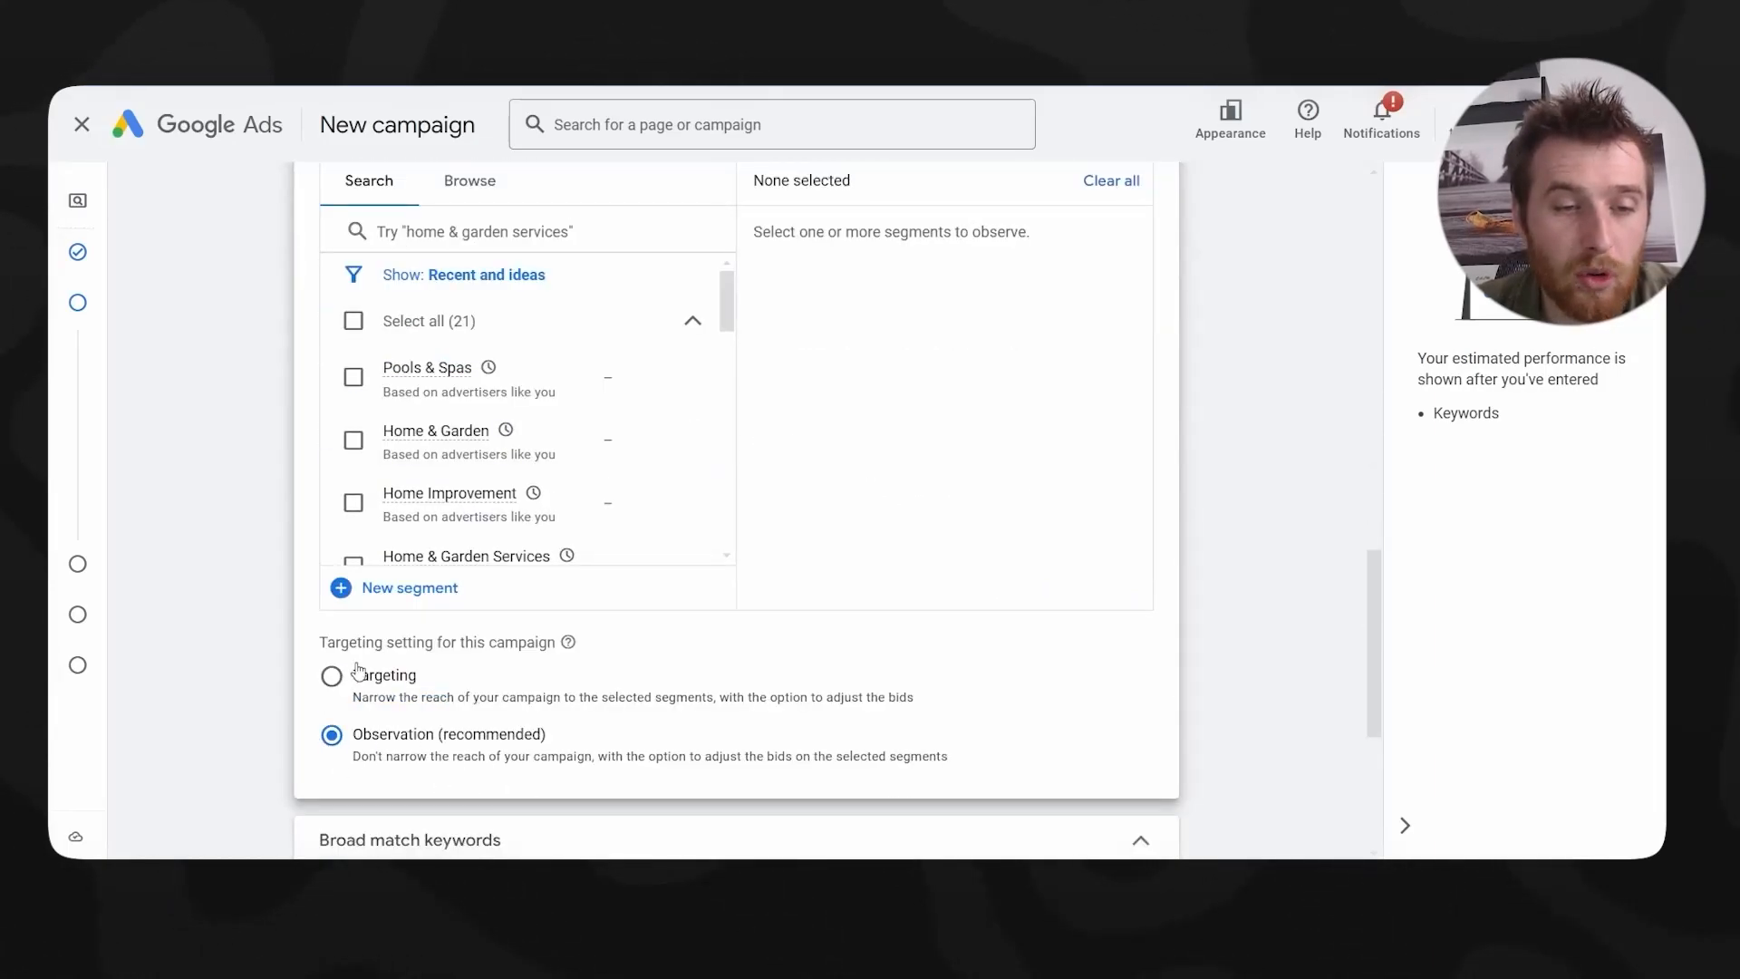
scroll(309, 680, up, 1)
scroll(435, 589, down, 1)
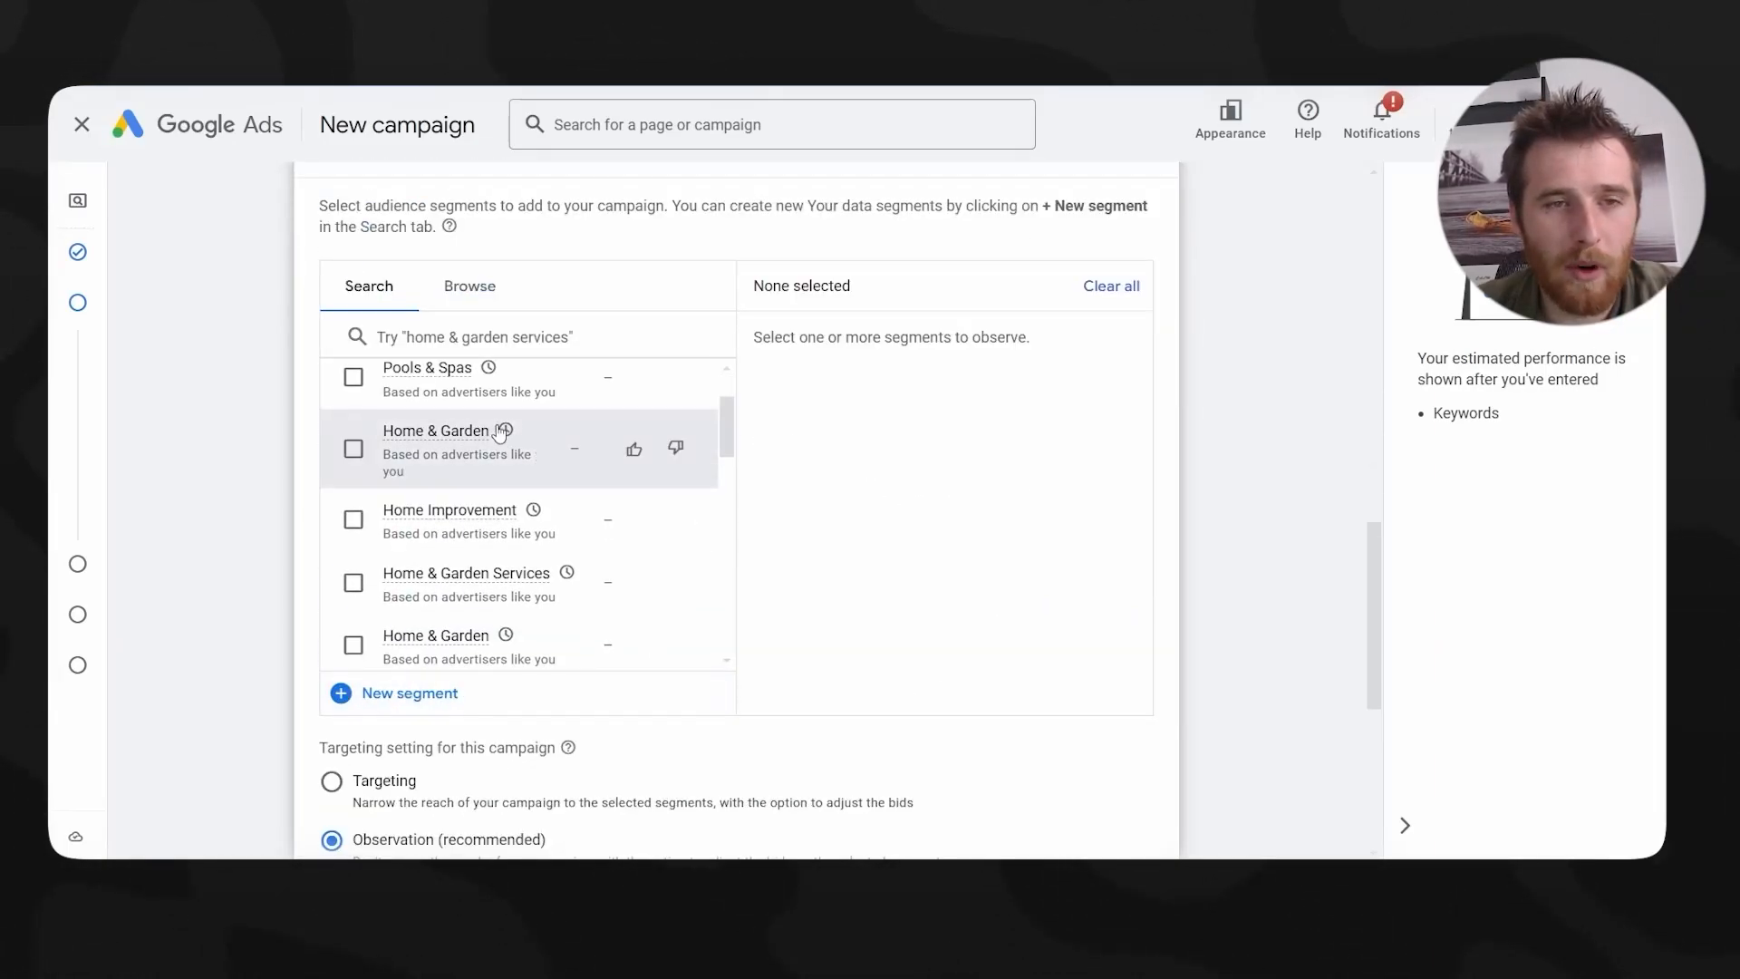
scroll(390, 471, up, 3)
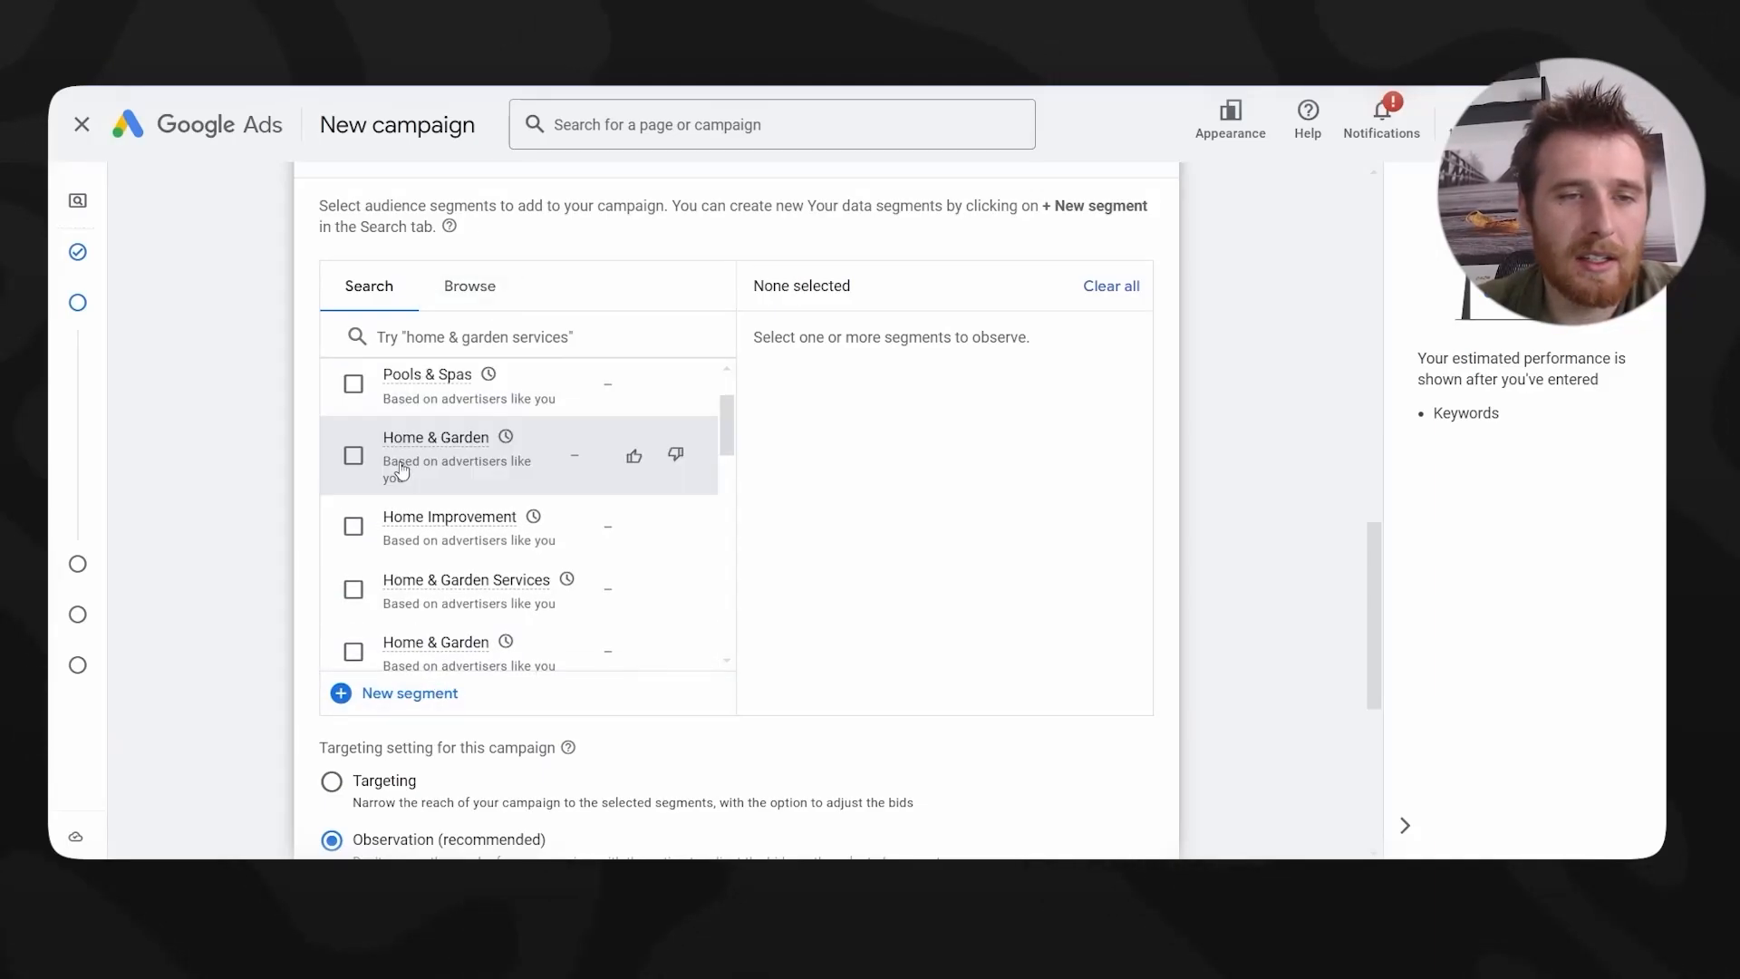
click(355, 492)
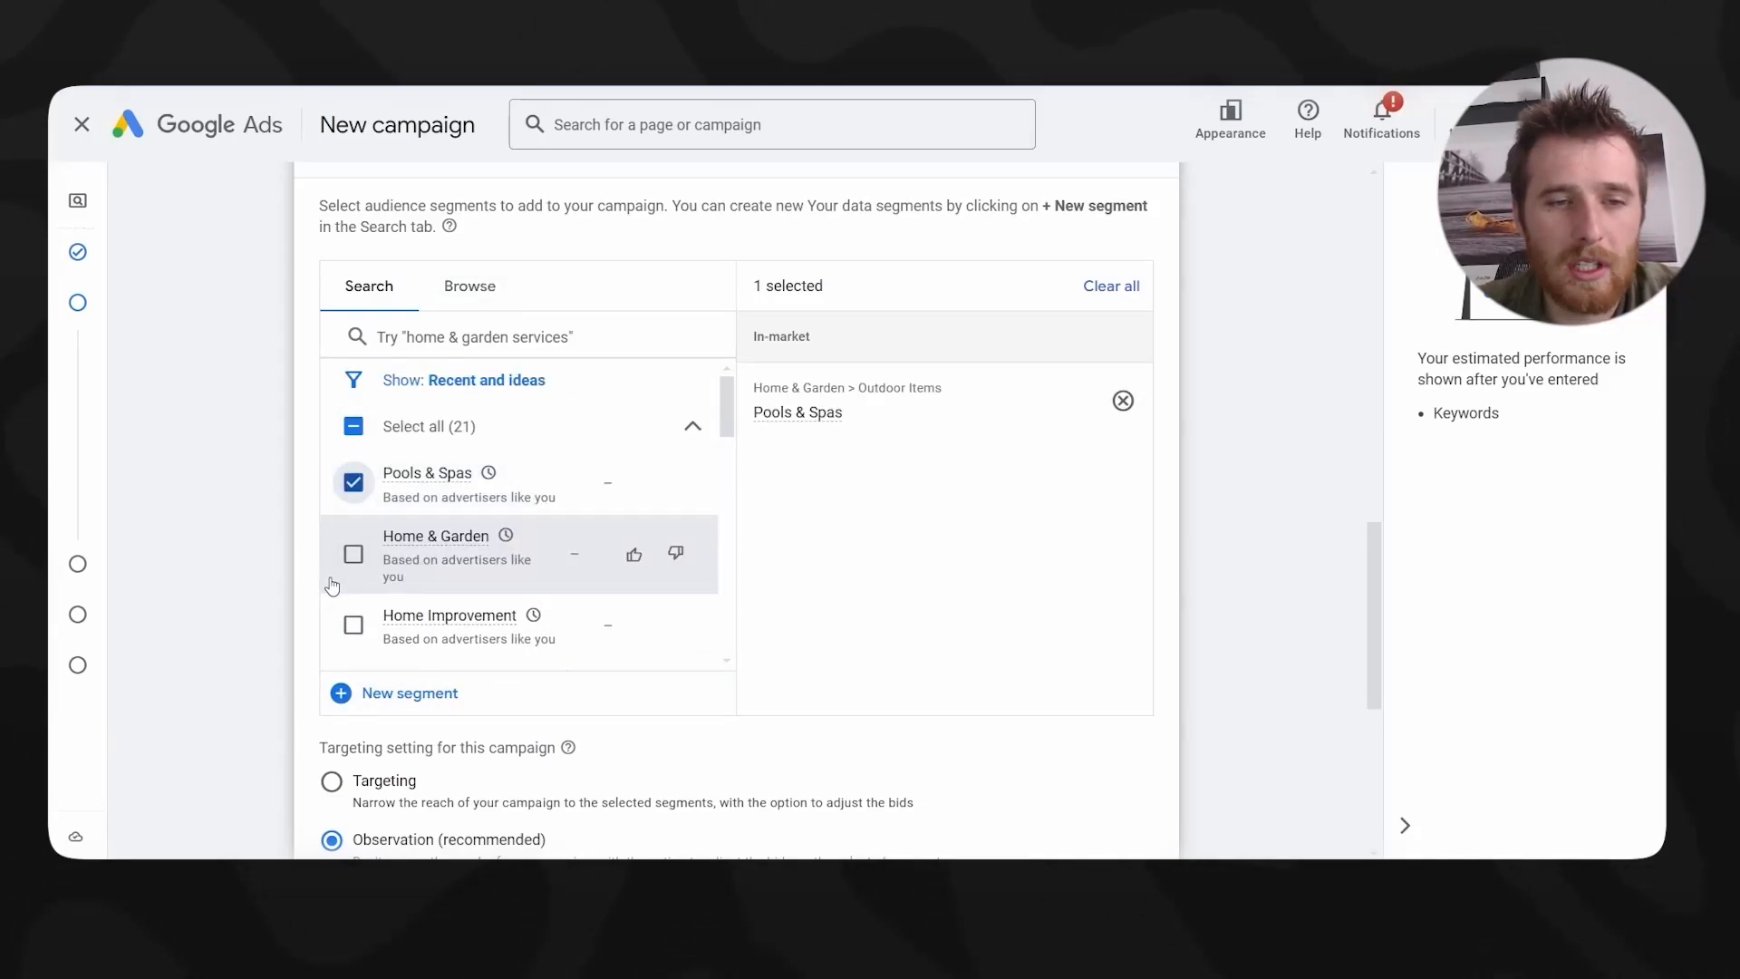
scroll(344, 525, down, 2)
click(352, 441)
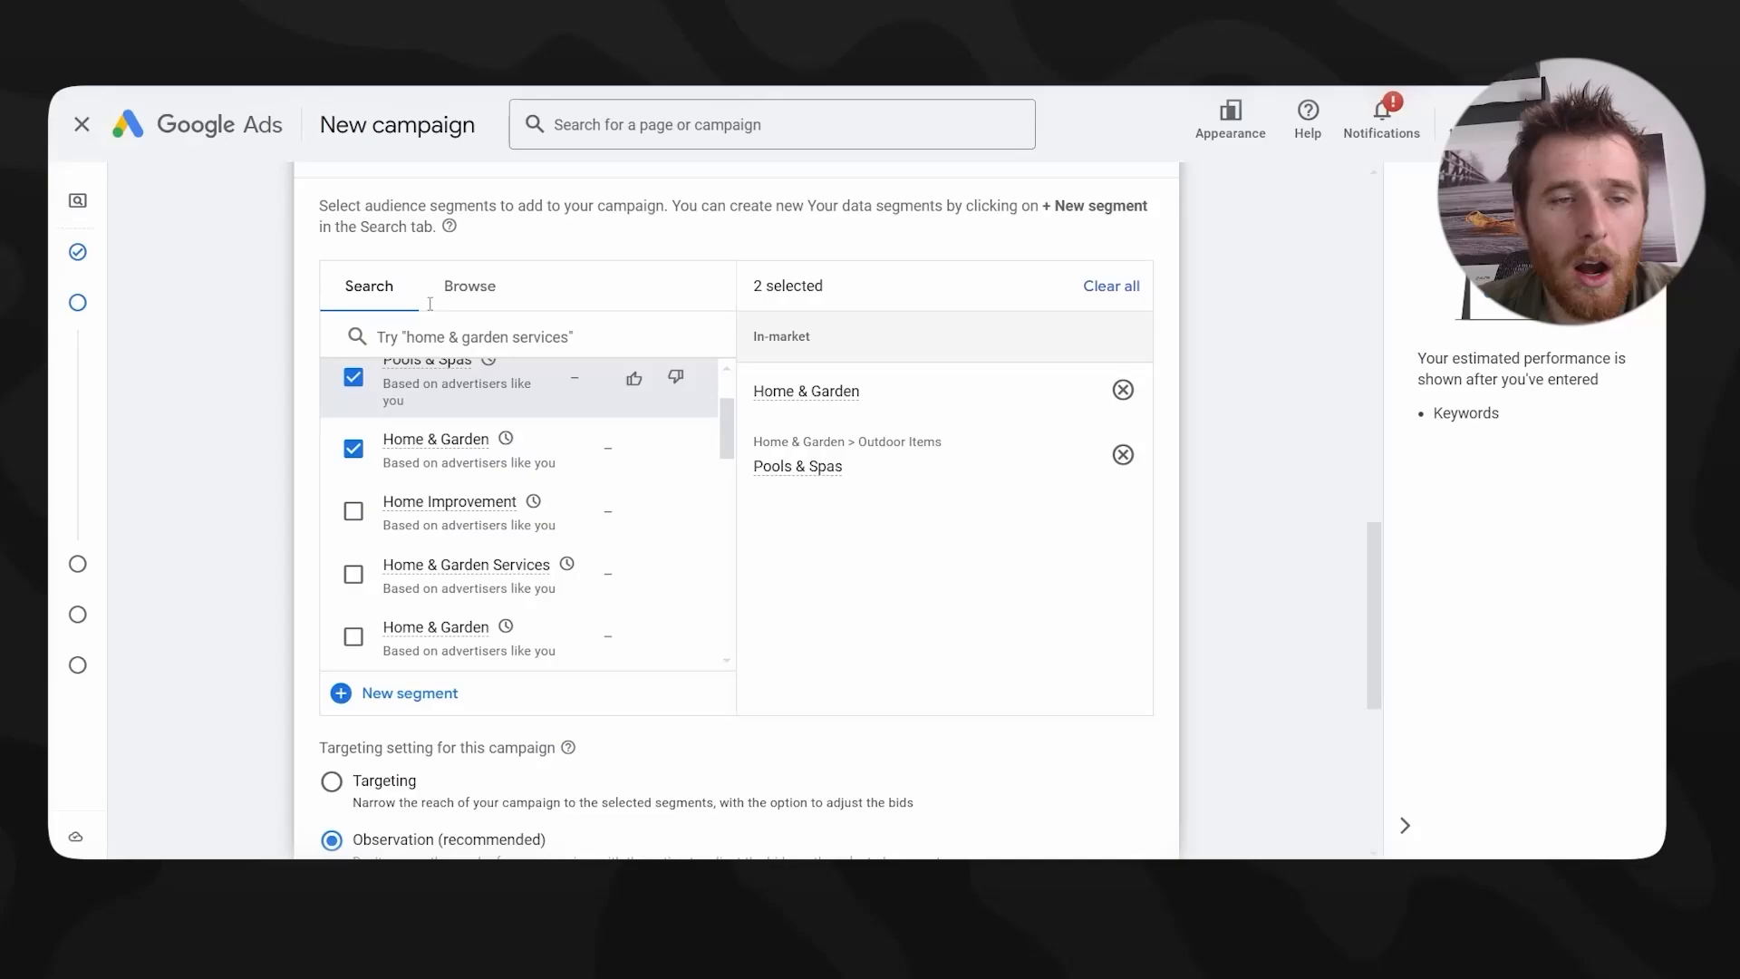
- Browse the audience segment categories by detailed demographics and by interests and habits, and add the Home & Garden affinity segment
click(476, 274)
click(573, 348)
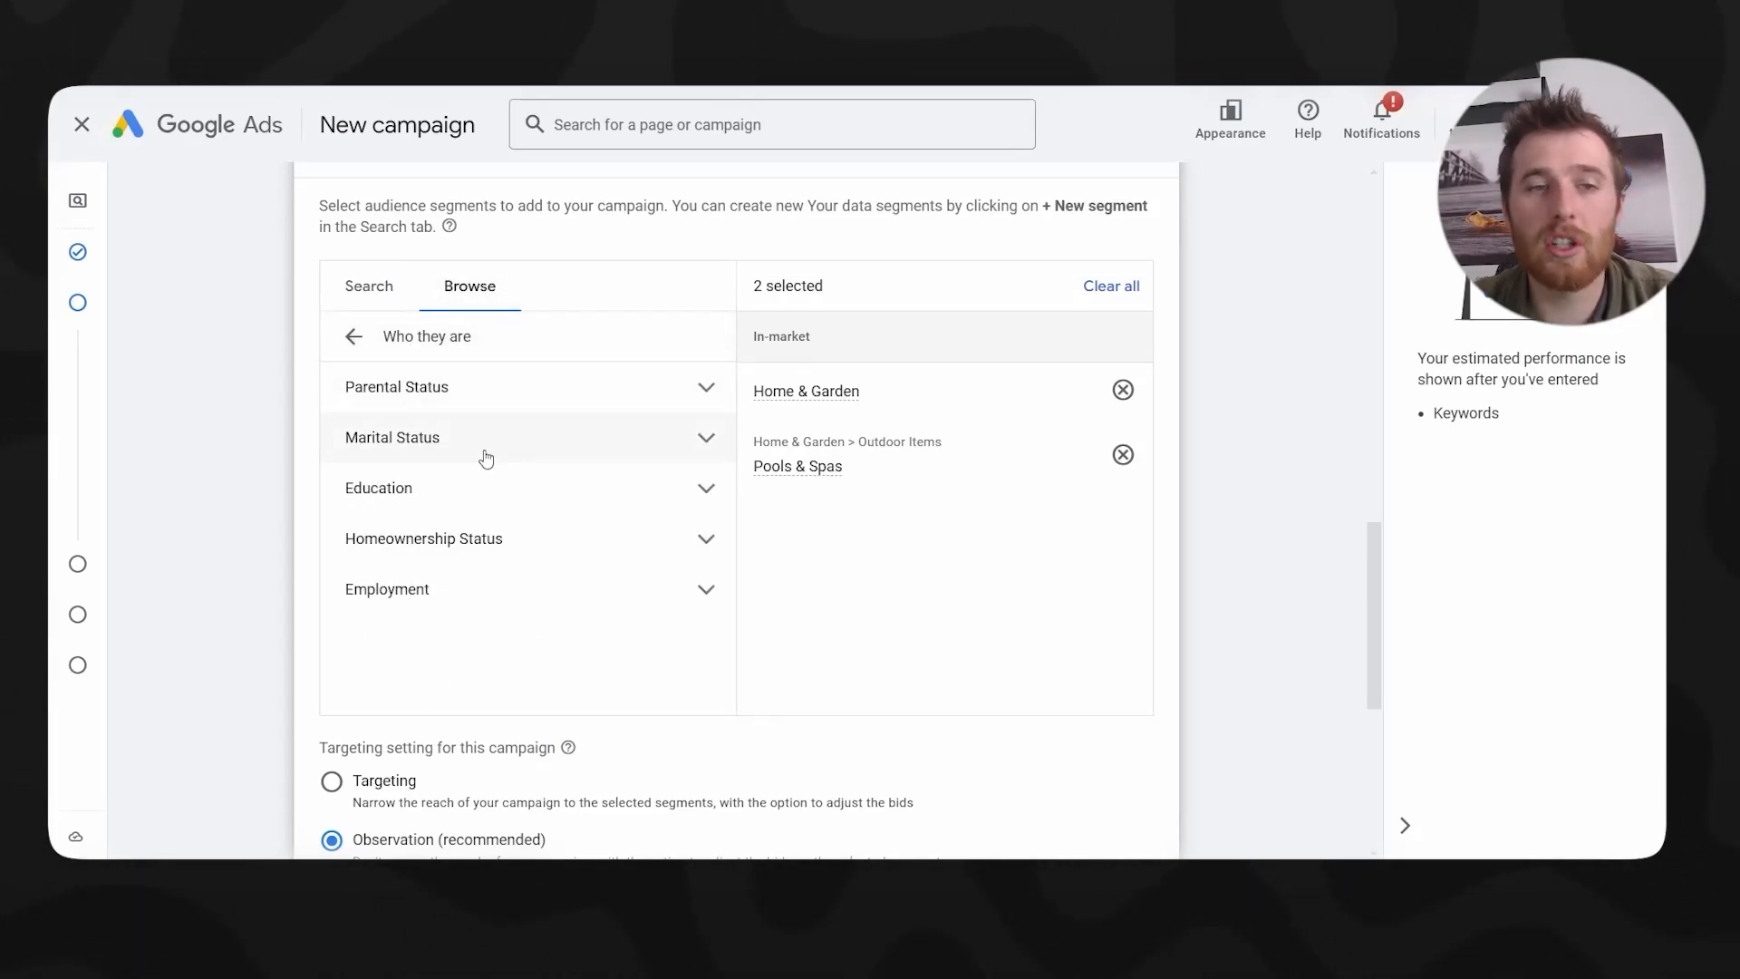
click(354, 336)
click(471, 398)
scroll(430, 537, down, 1)
scroll(430, 538, down, 4)
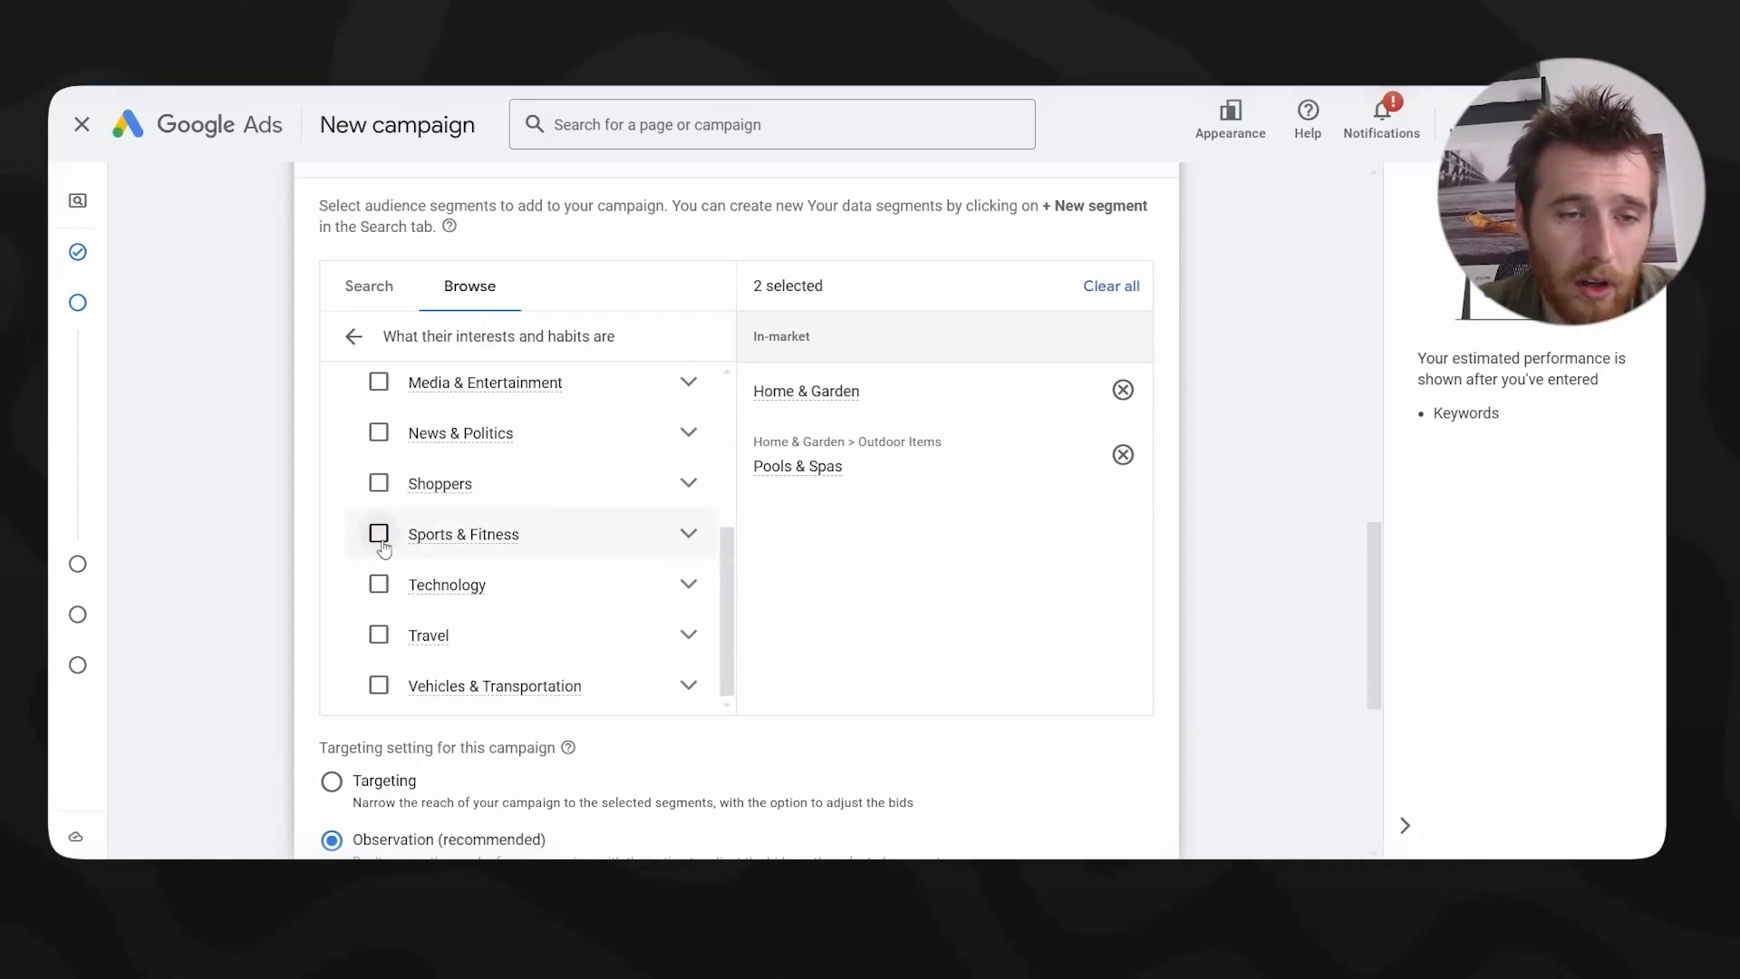
scroll(377, 555, up, 5)
click(379, 485)
scroll(819, 535, up, 3)
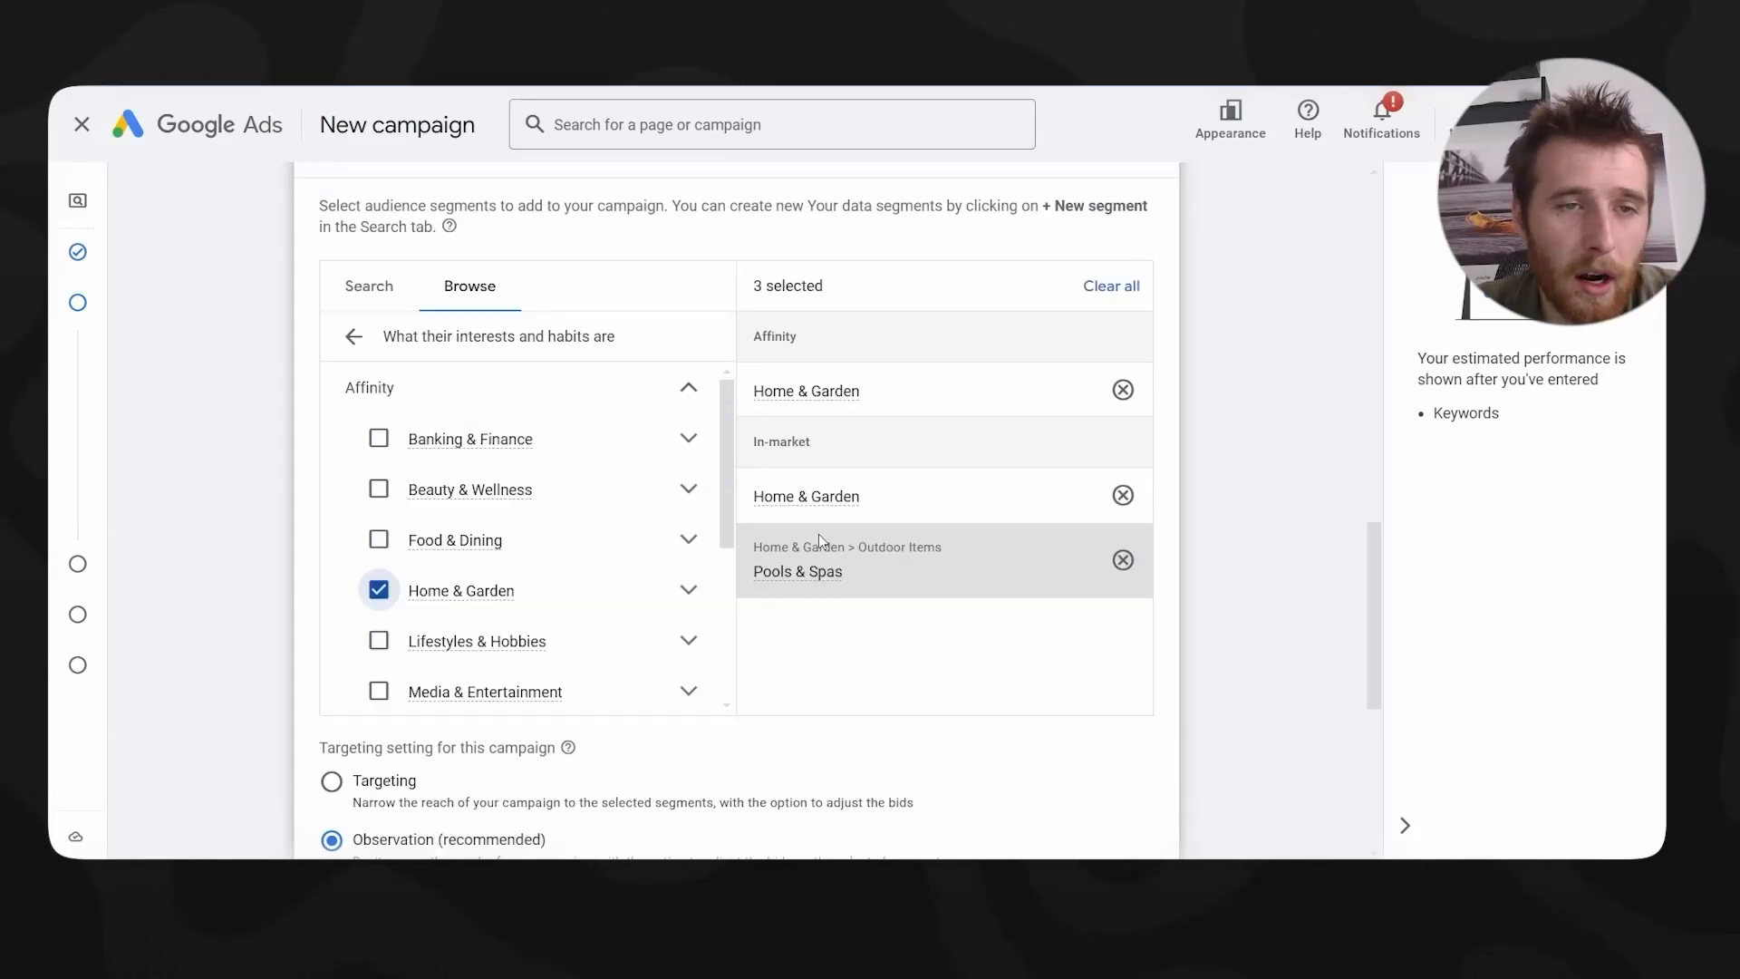
- Look through the in-market segments covering what people are actively researching or planning for further relevant audiences
click(354, 442)
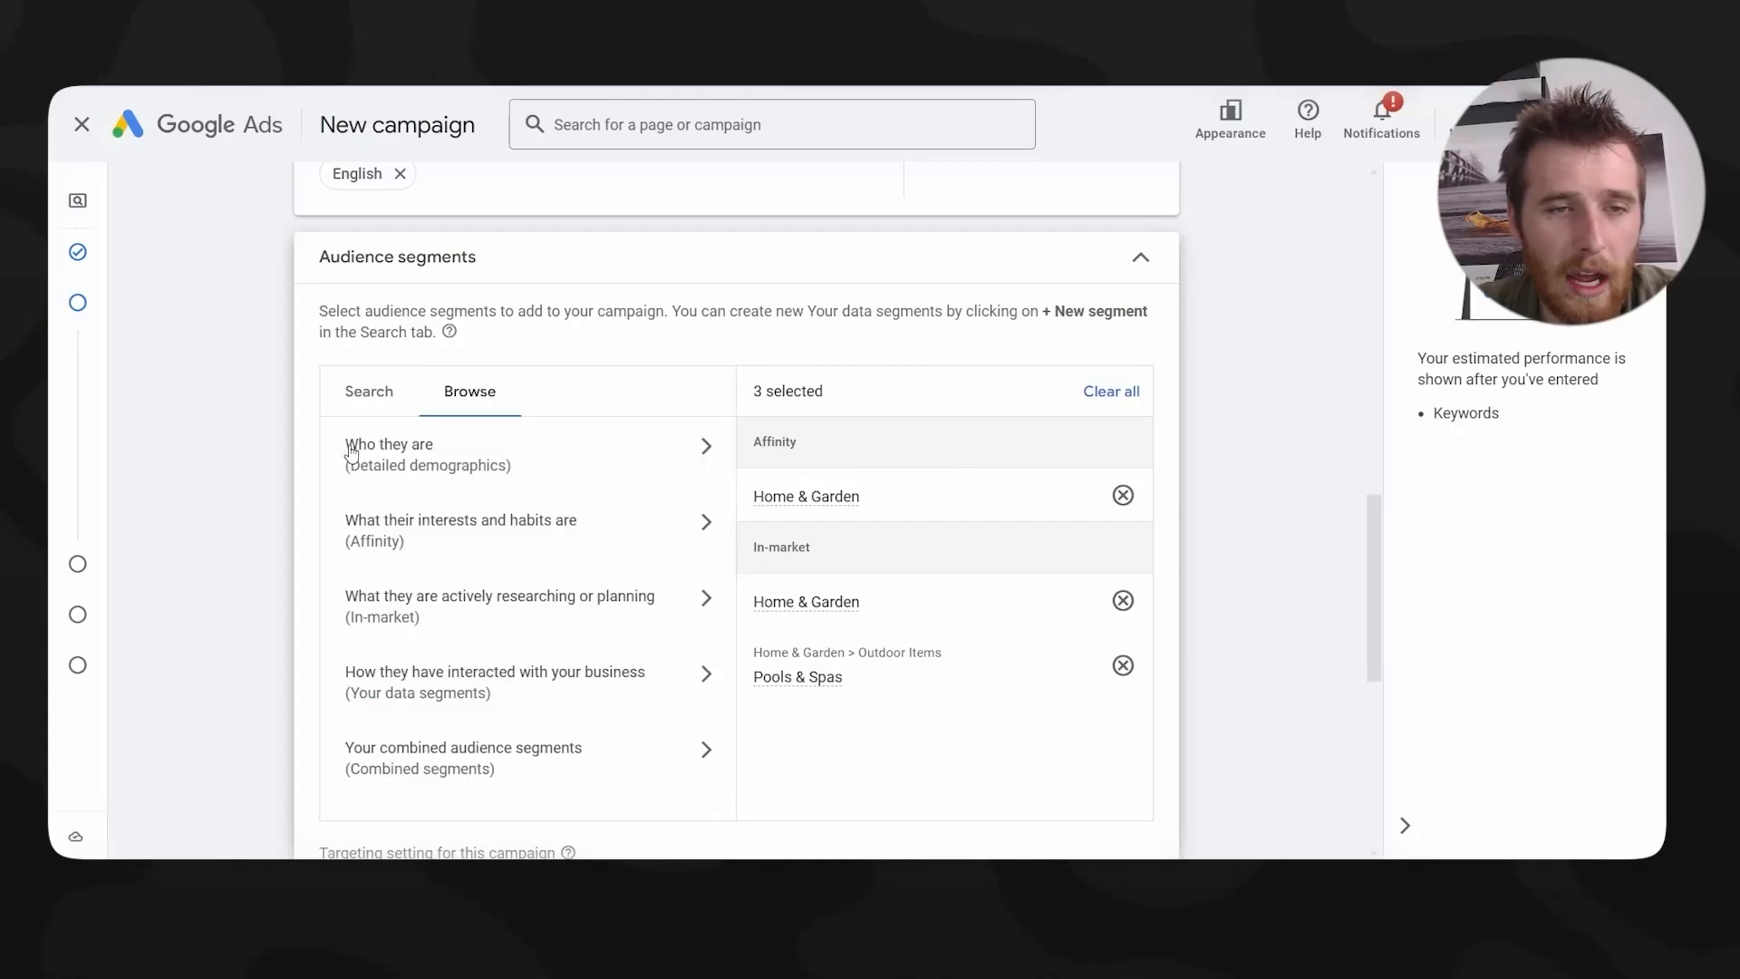
click(591, 599)
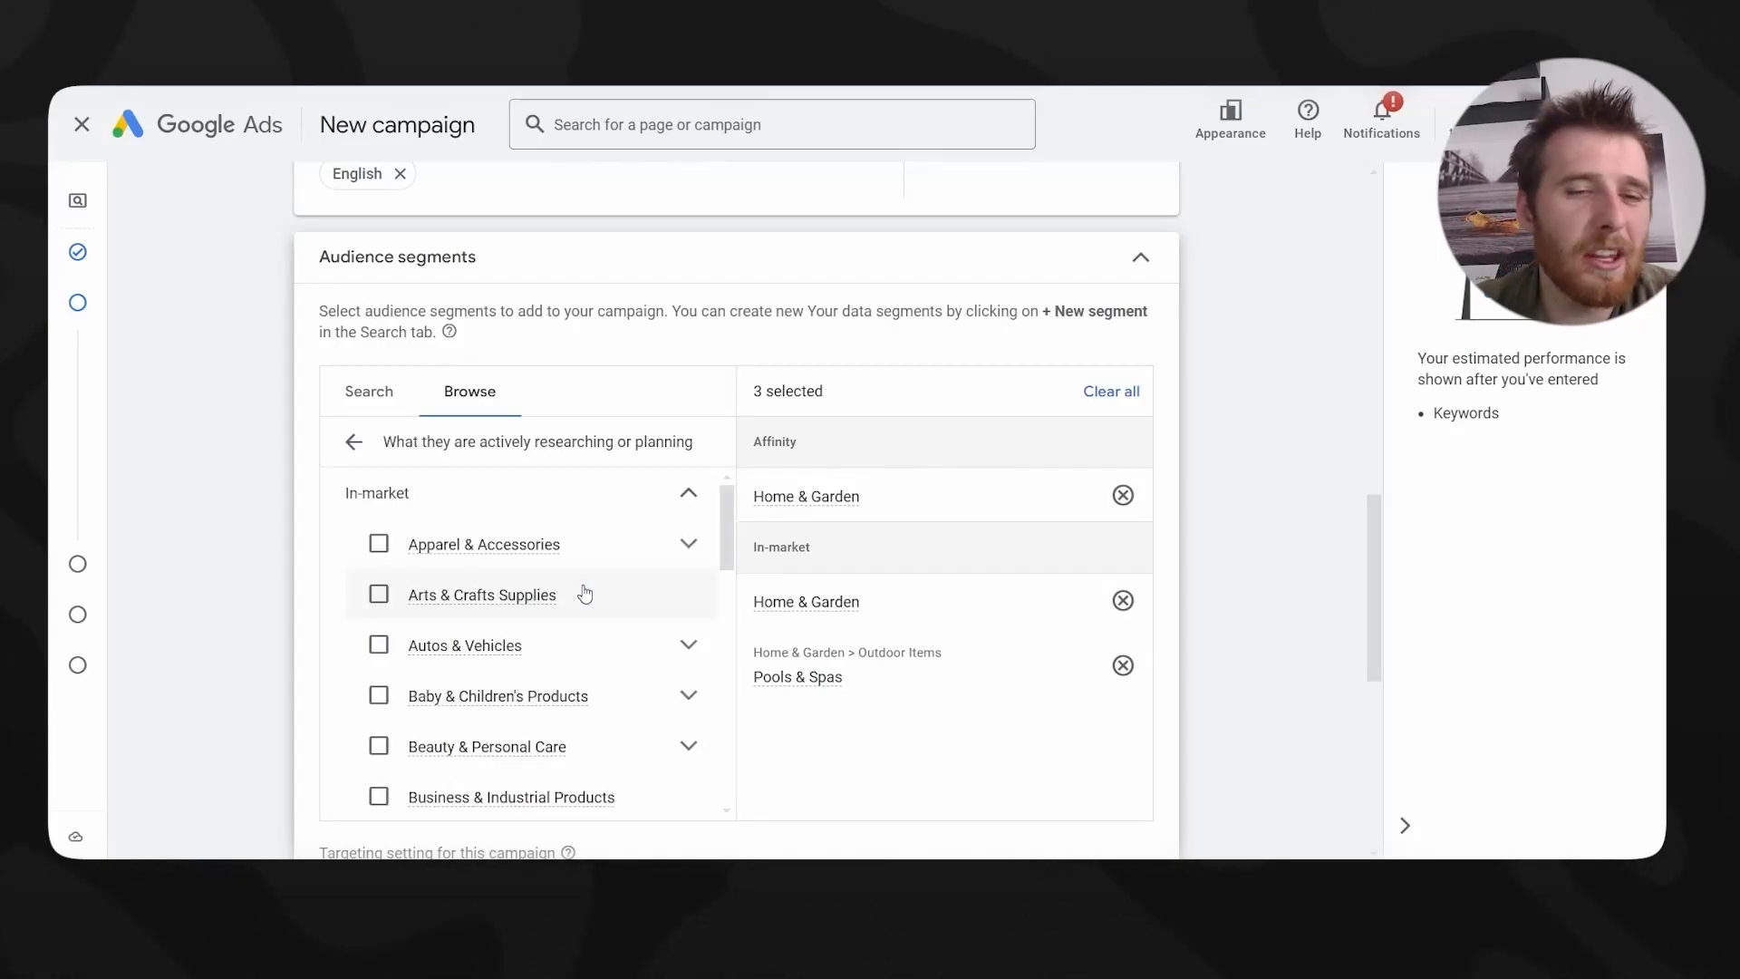
scroll(430, 625, down, 5)
scroll(419, 639, down, 2)
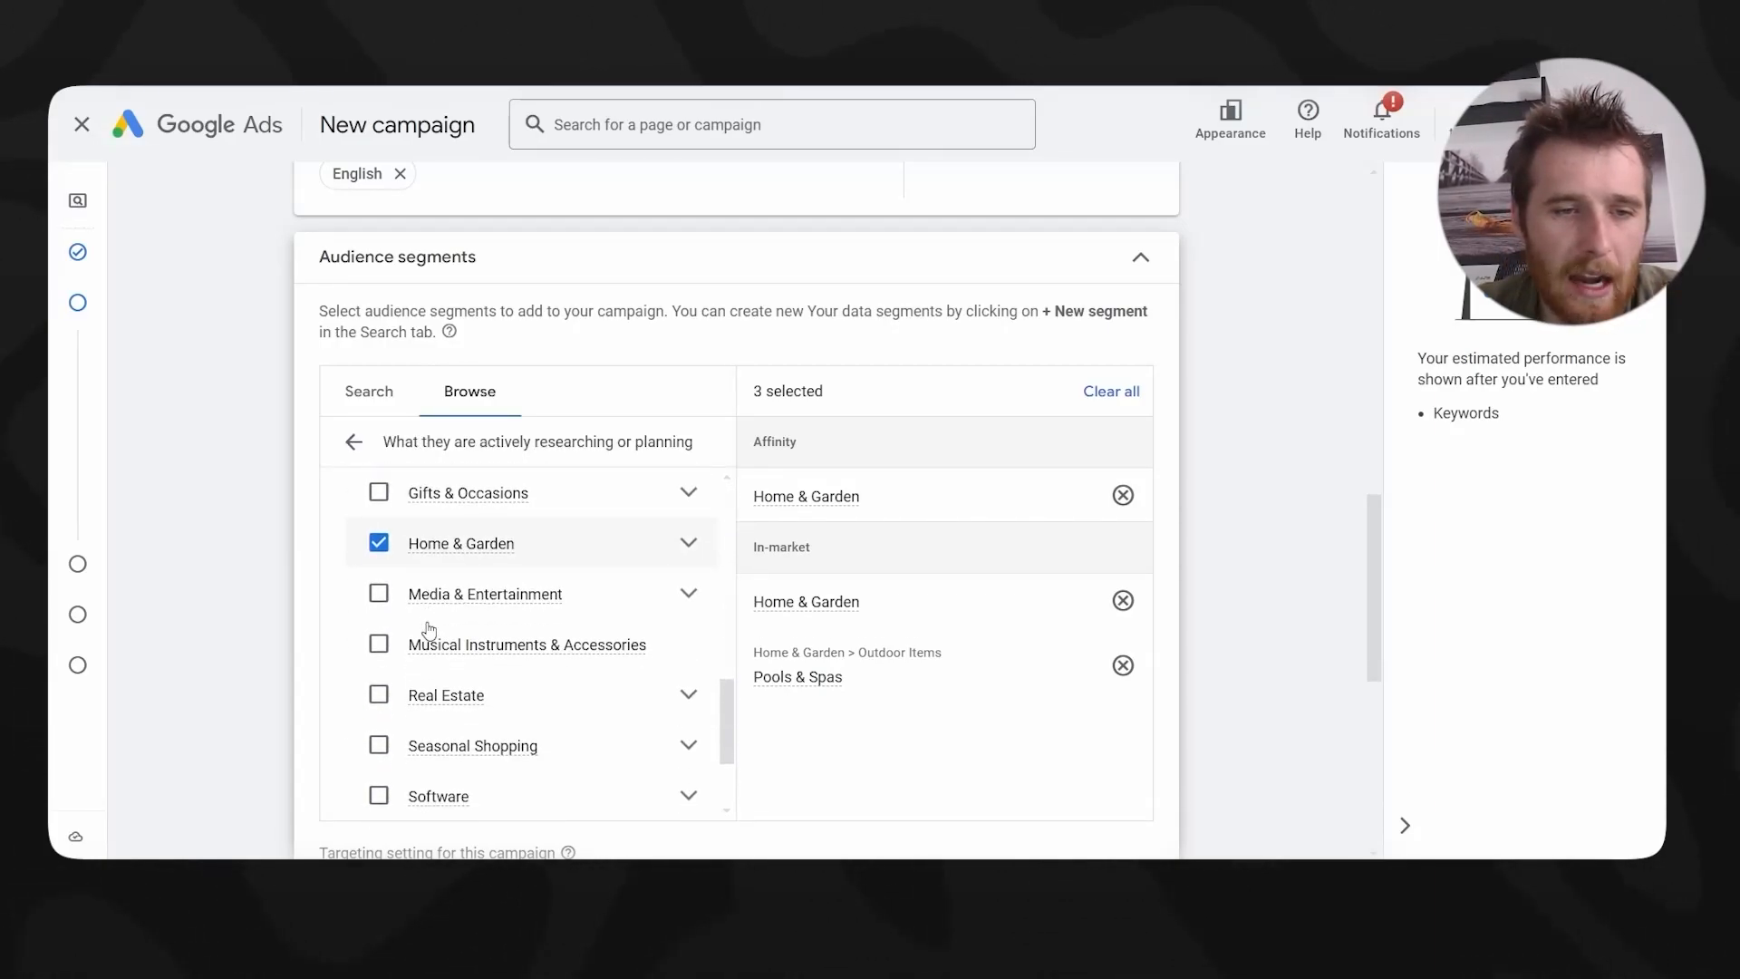
scroll(505, 626, up, 2)
scroll(544, 657, down, 5)
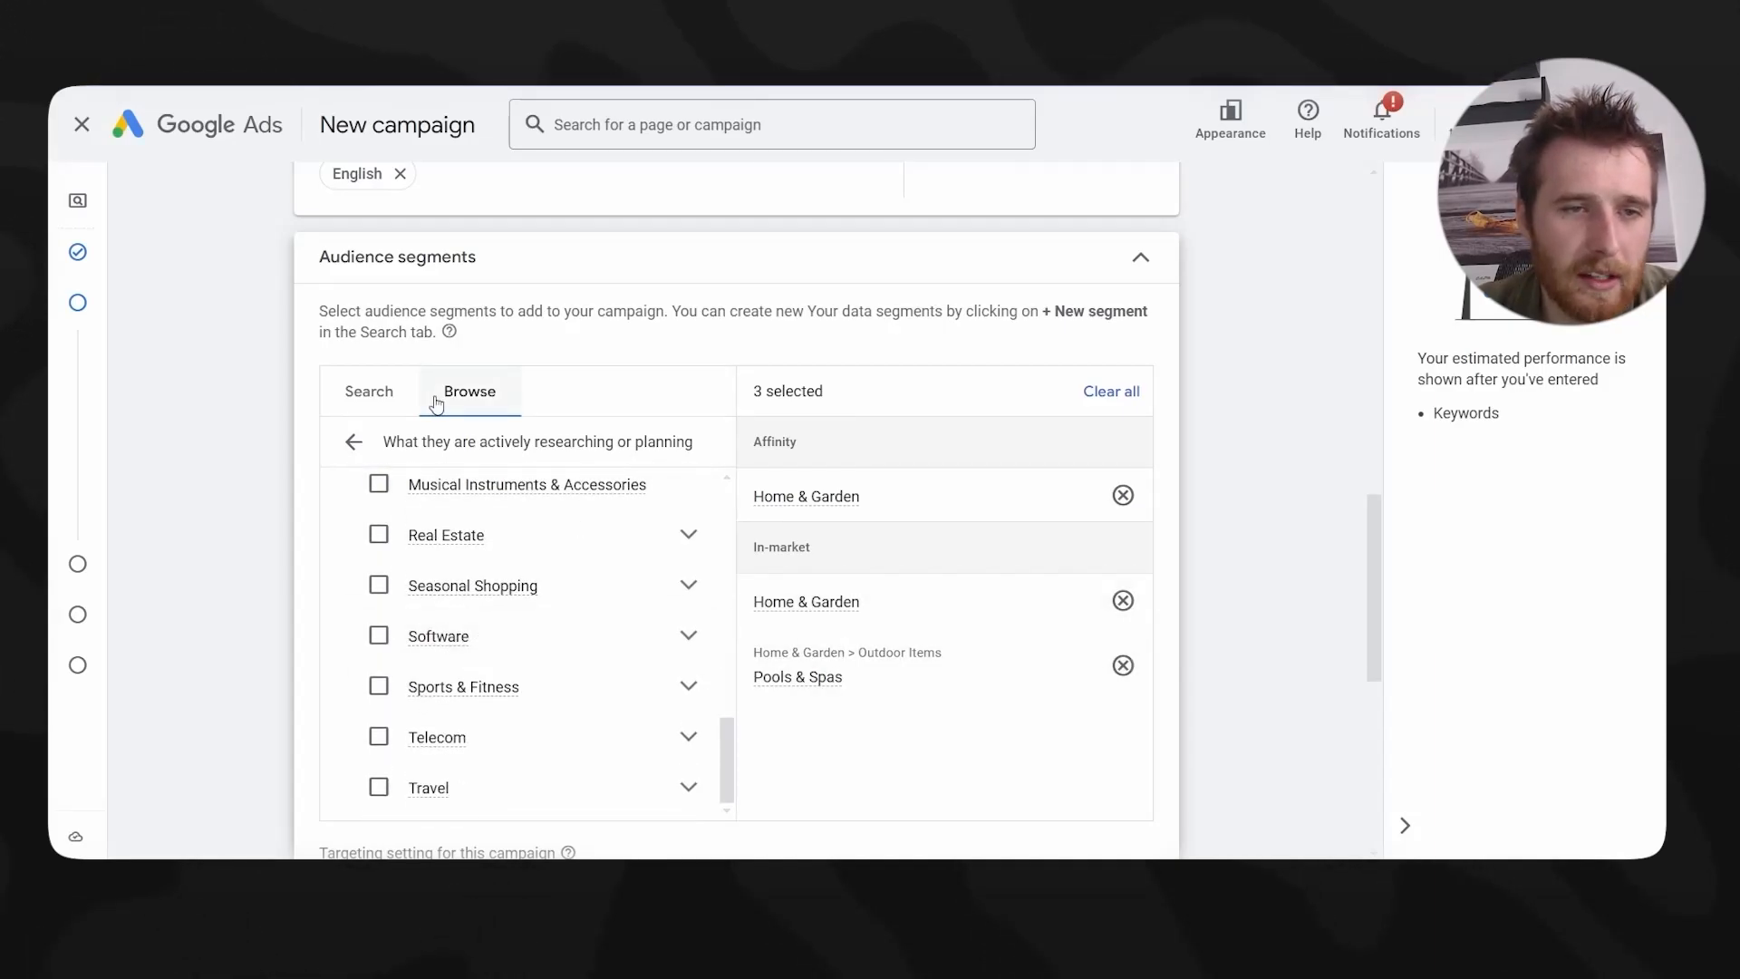
click(381, 395)
- Compare the targeting settings for the selected audience segments and choose Observation (recommended)
scroll(985, 616, down, 2)
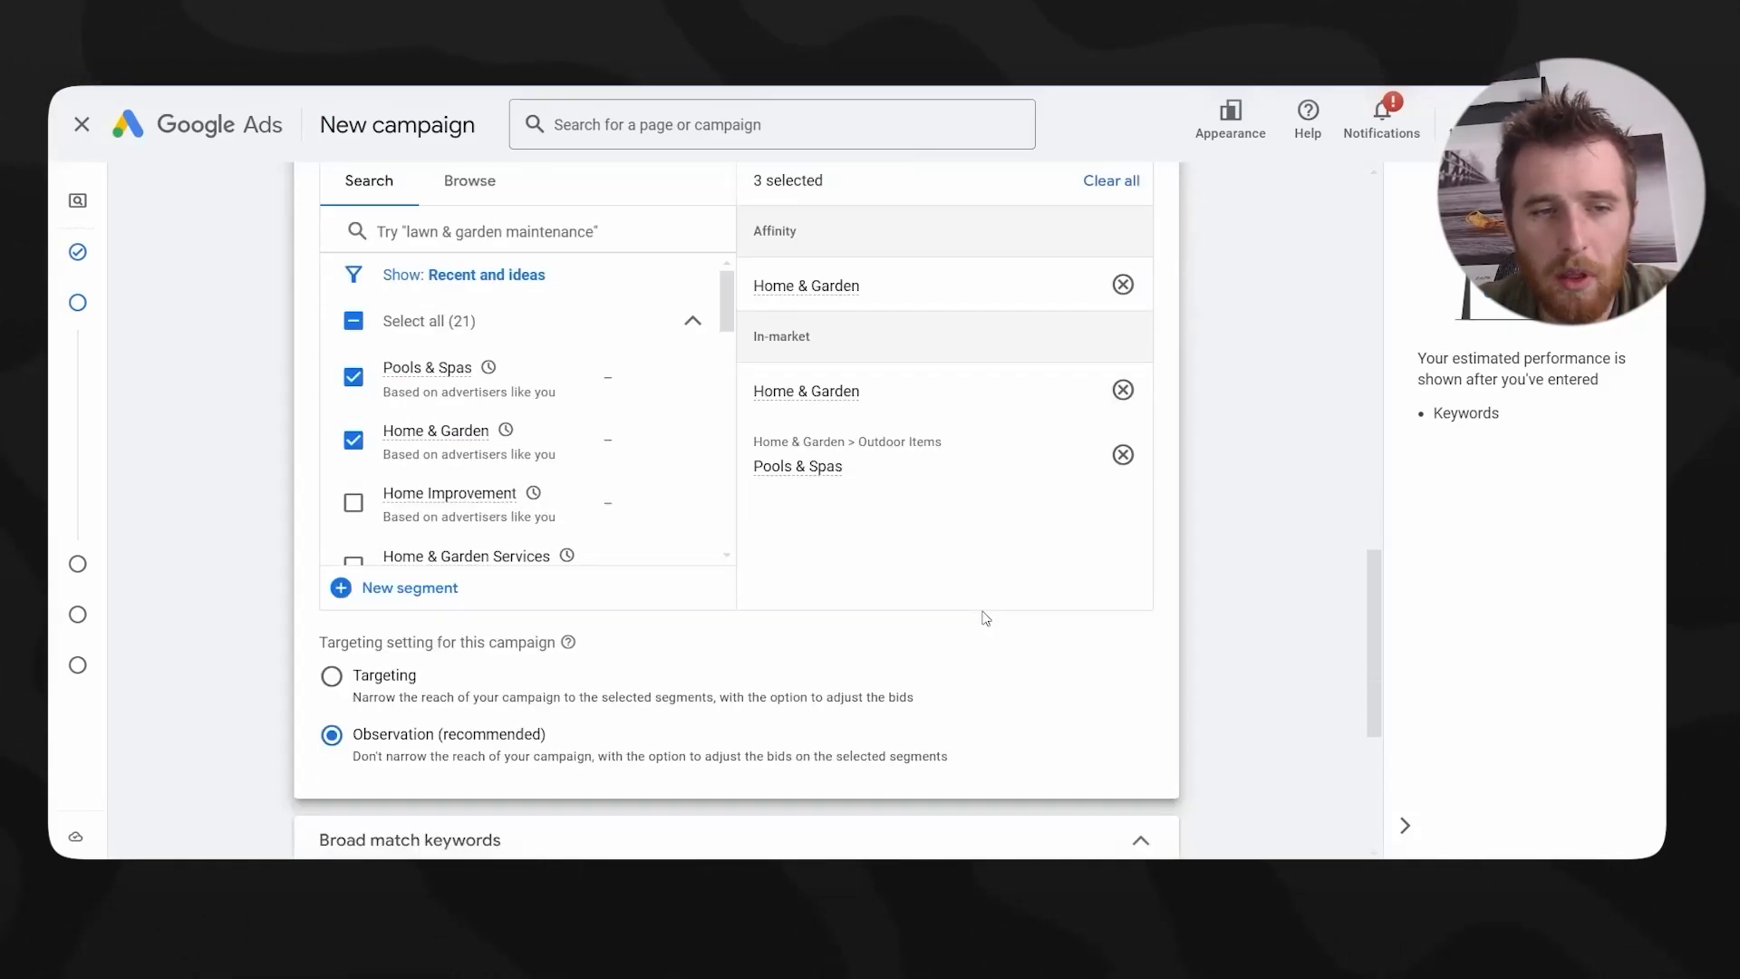
scroll(857, 634, down, 1)
drag(546, 629, 366, 644)
drag(364, 537, 417, 570)
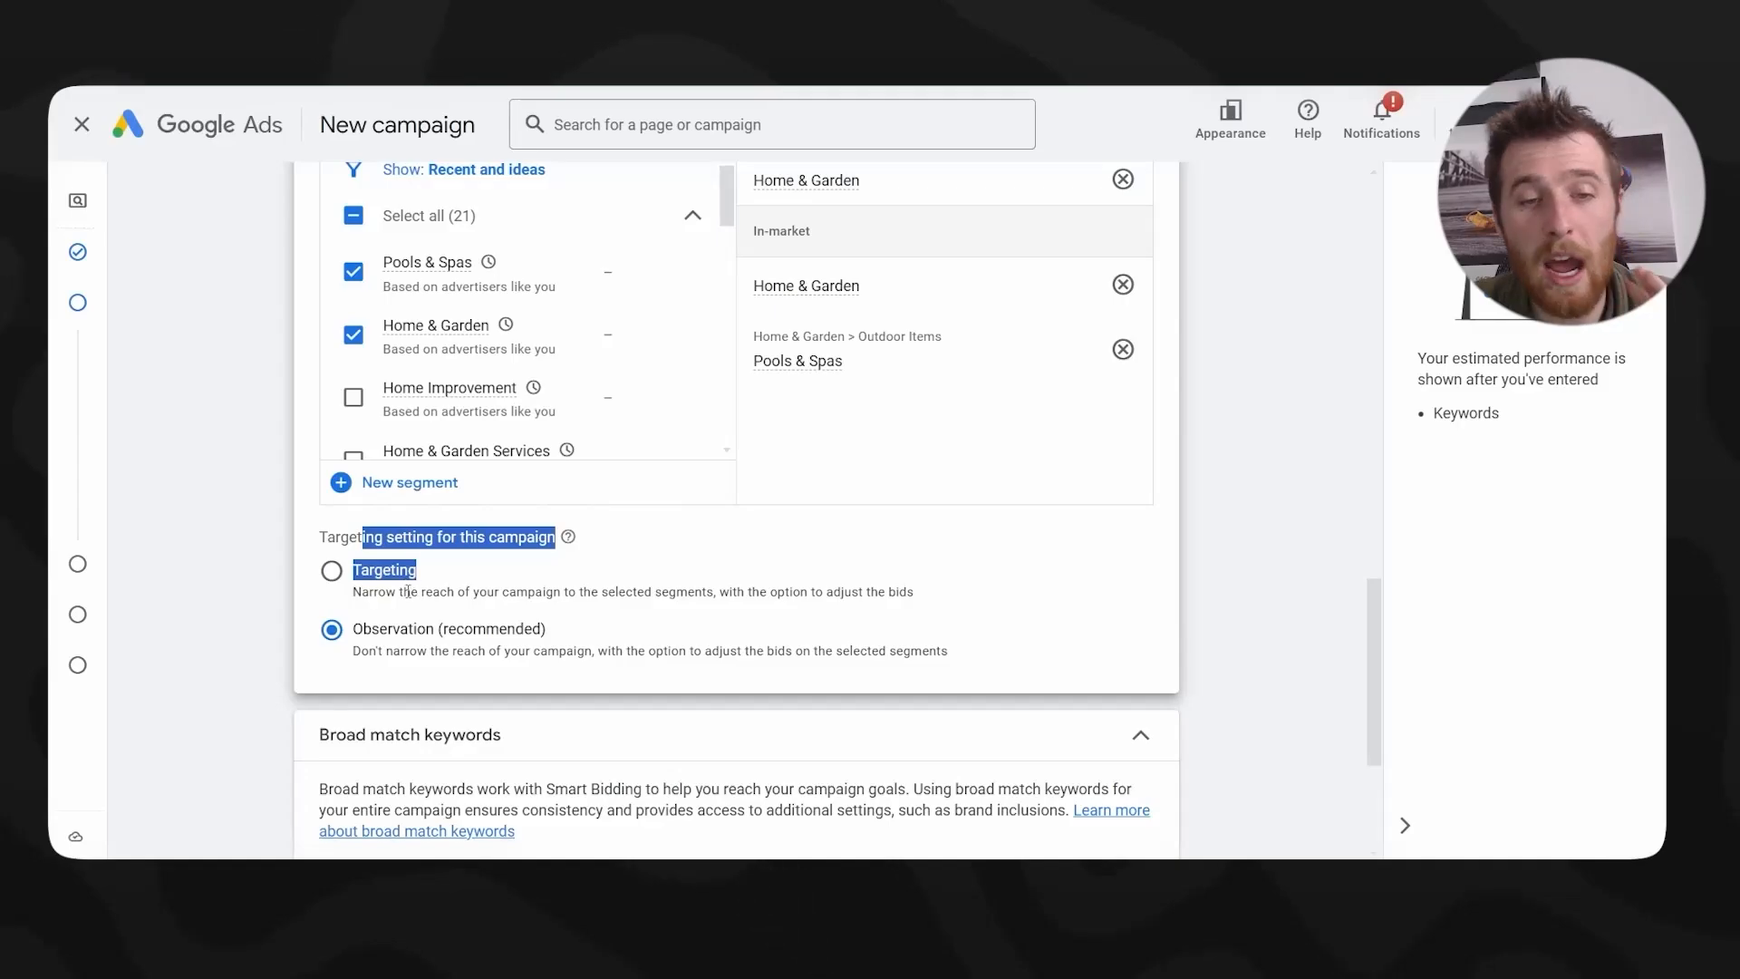
scroll(747, 580, up, 2)
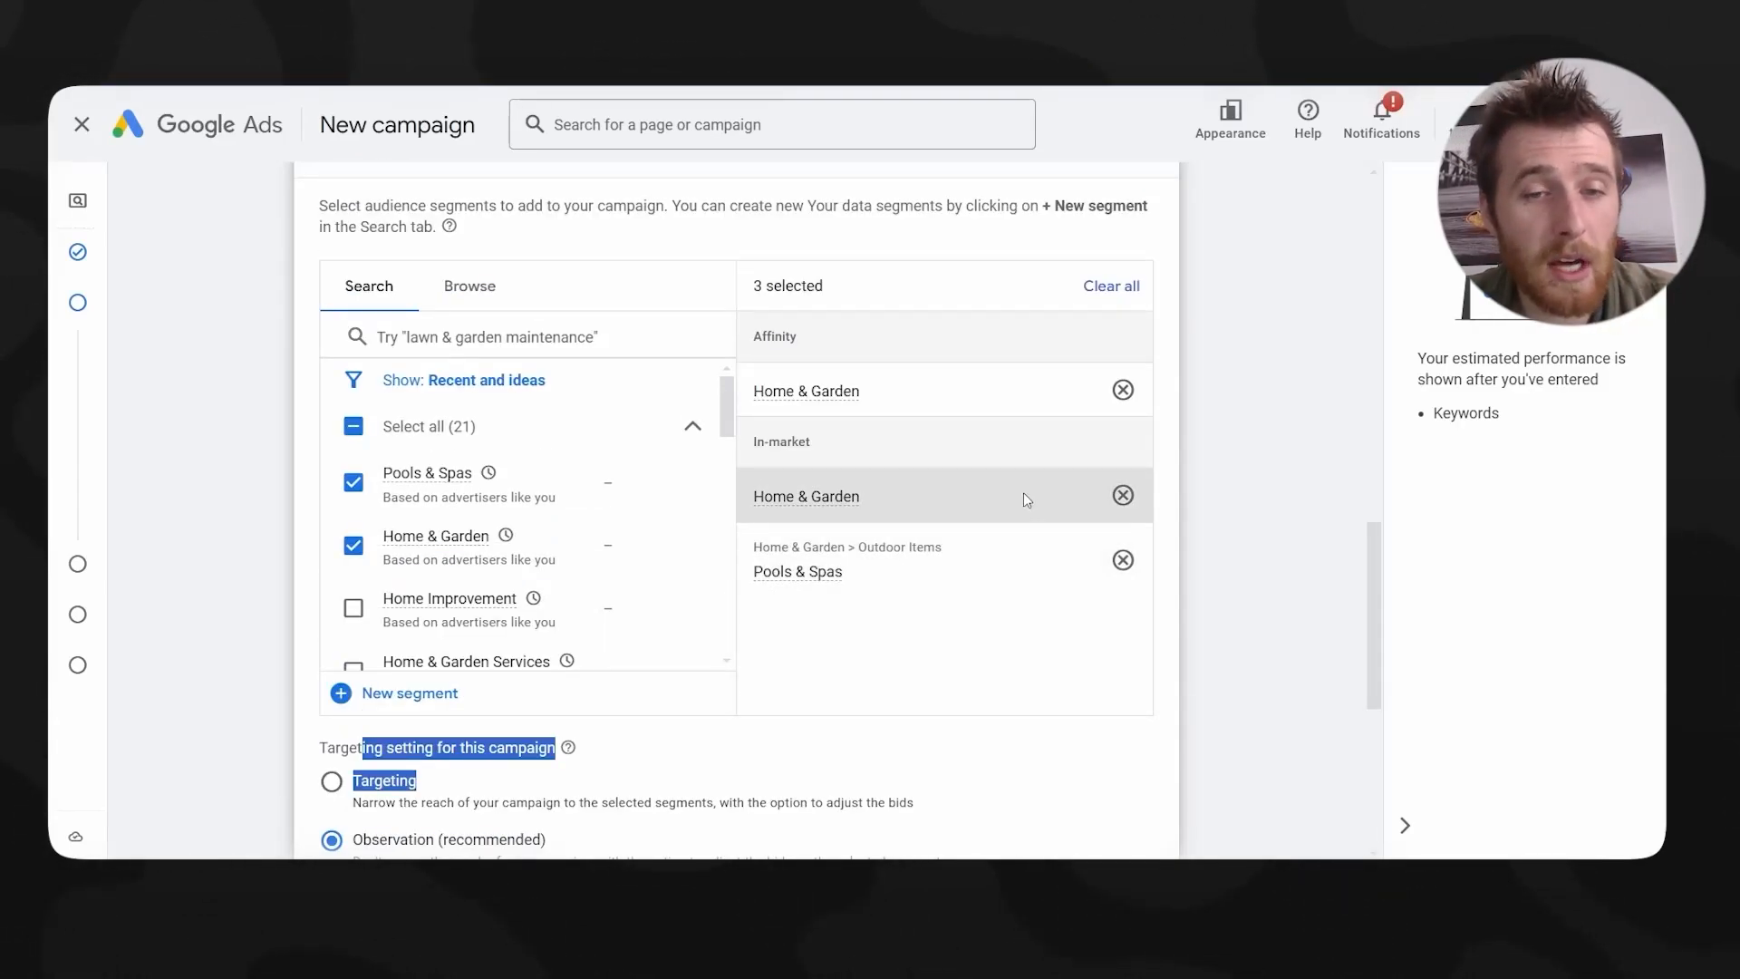
scroll(929, 665, down, 1)
scroll(928, 665, down, 1)
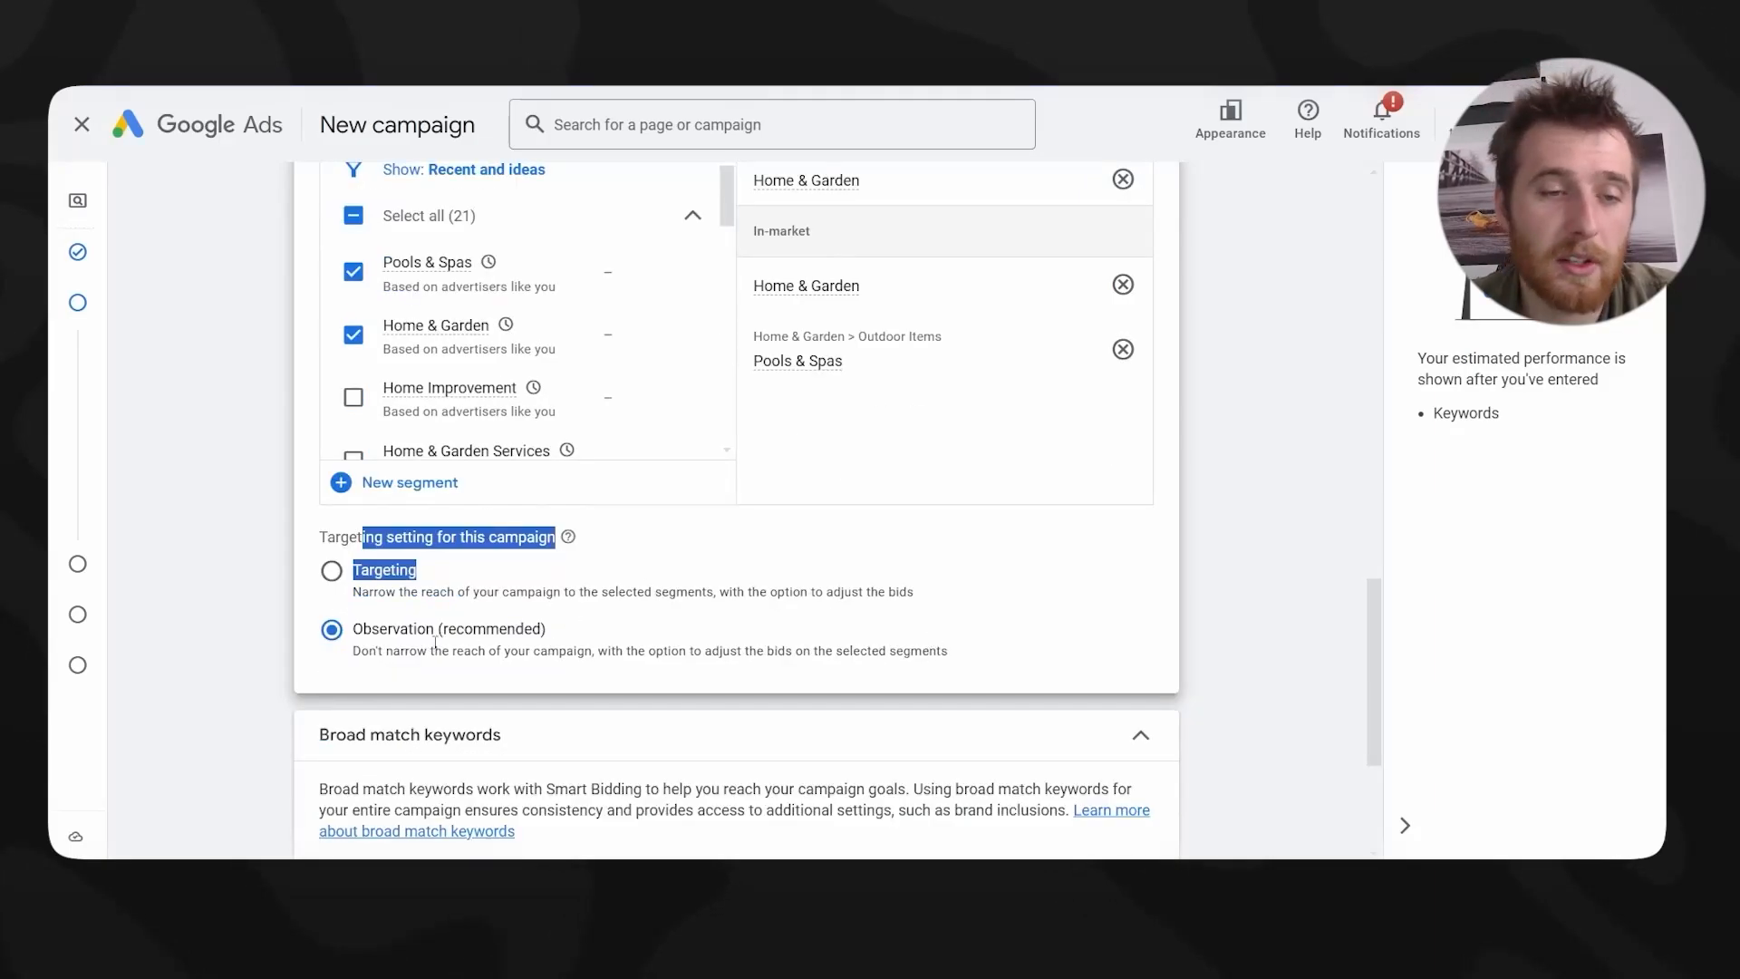
click(410, 645)
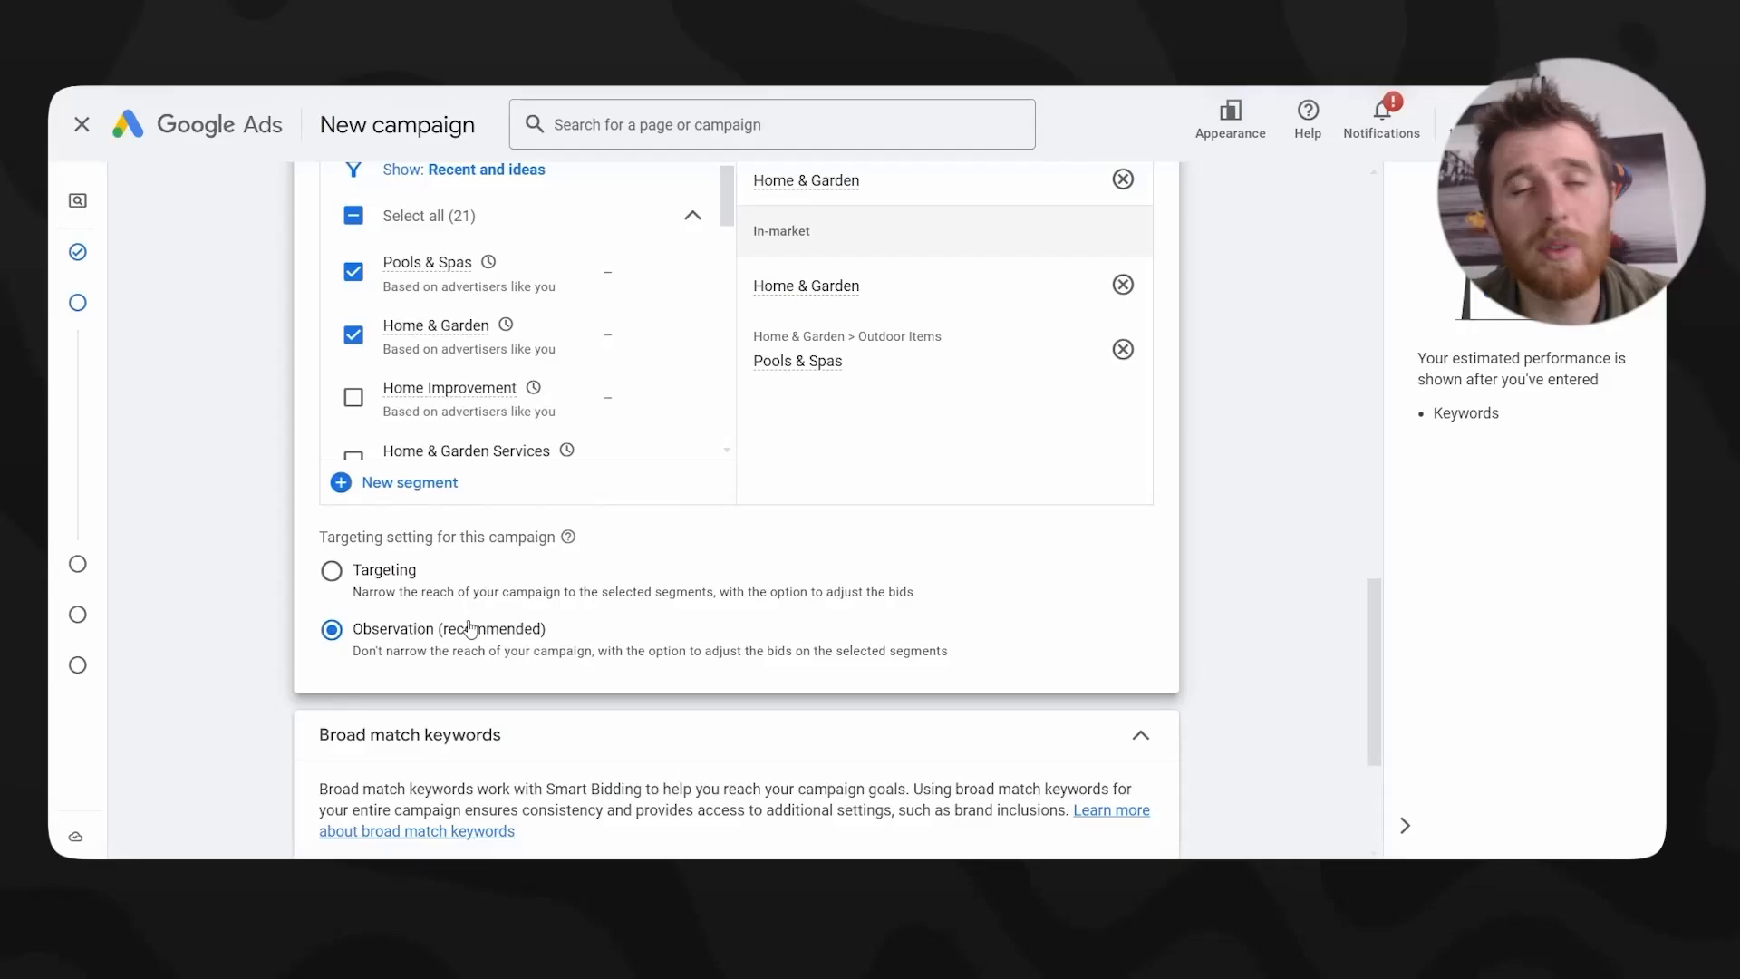
drag(304, 659, 316, 634)
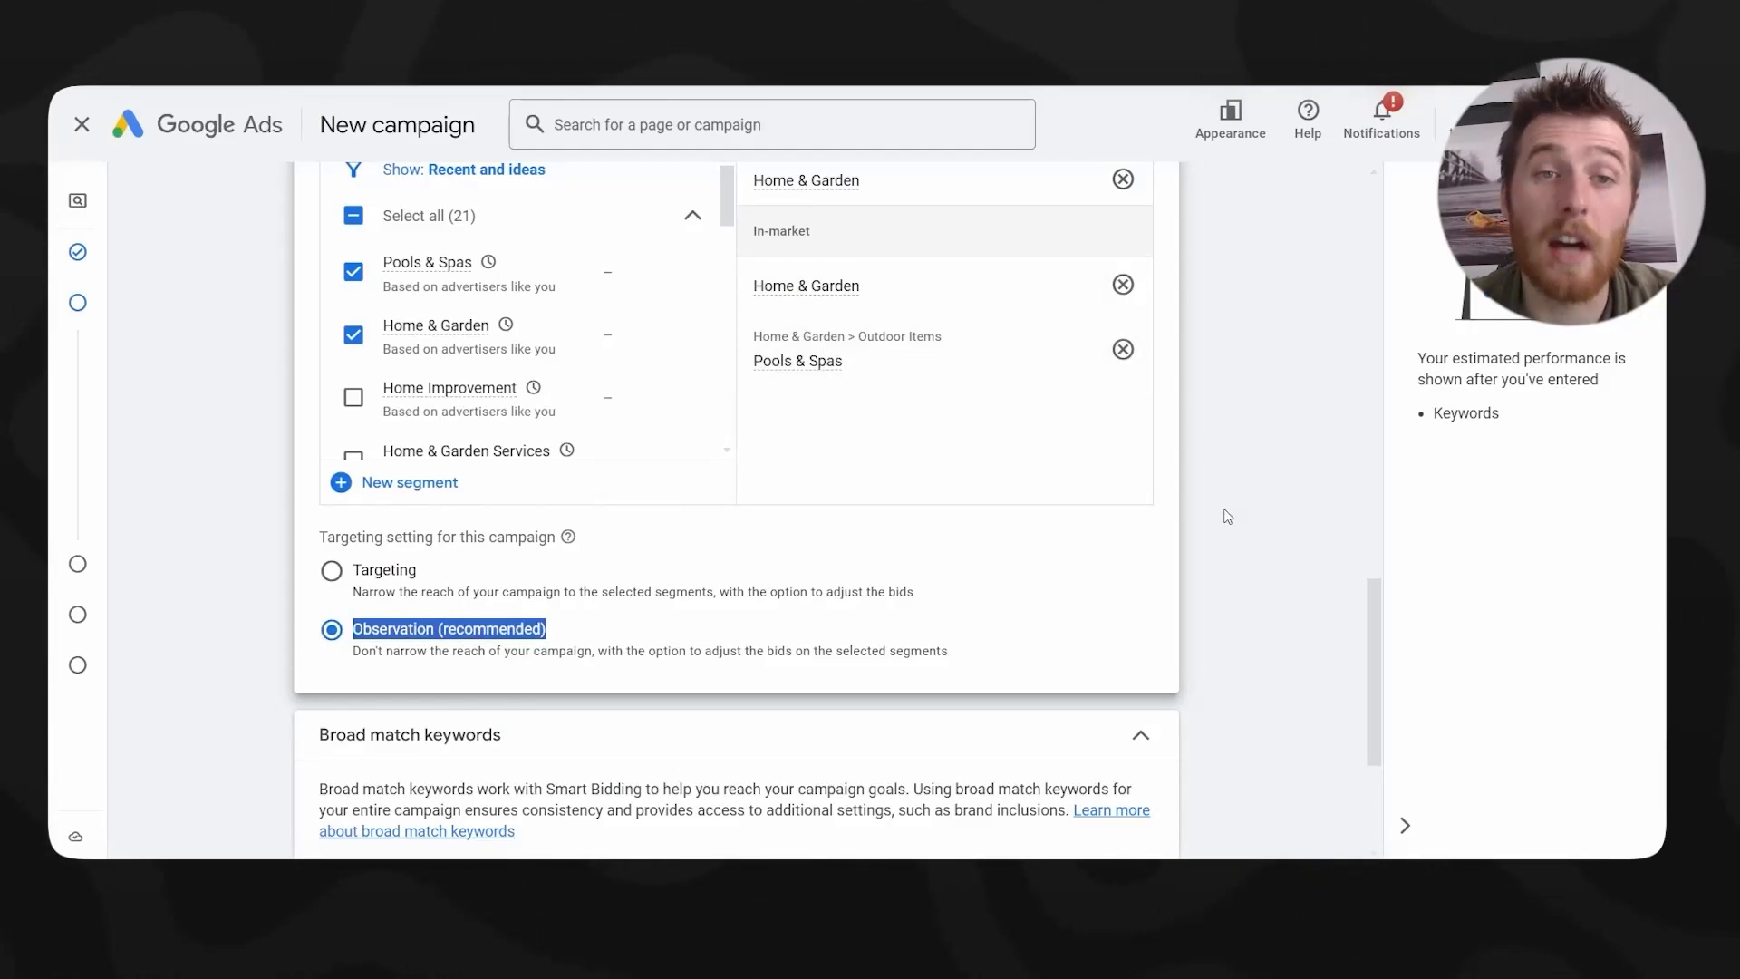
- Expand the additional campaign settings, open the ad rotation options and examine the choice to rotate ads indefinitely
scroll(1228, 517, down, 3)
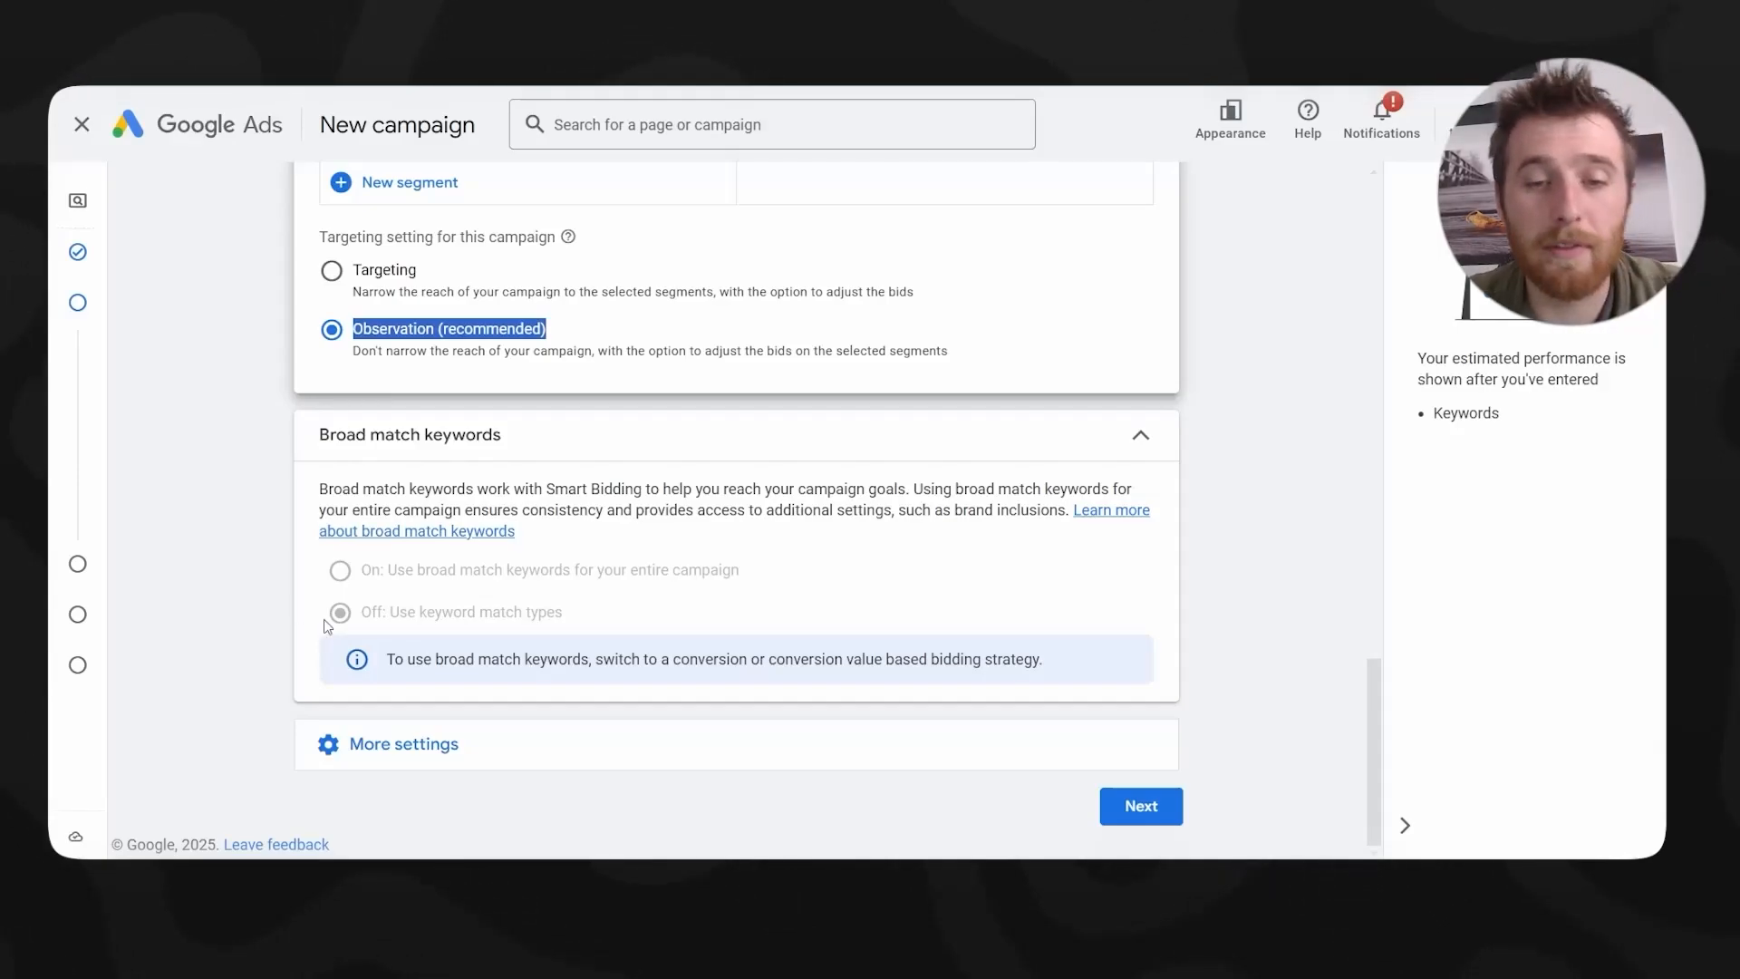
click(453, 746)
scroll(343, 568, down, 2)
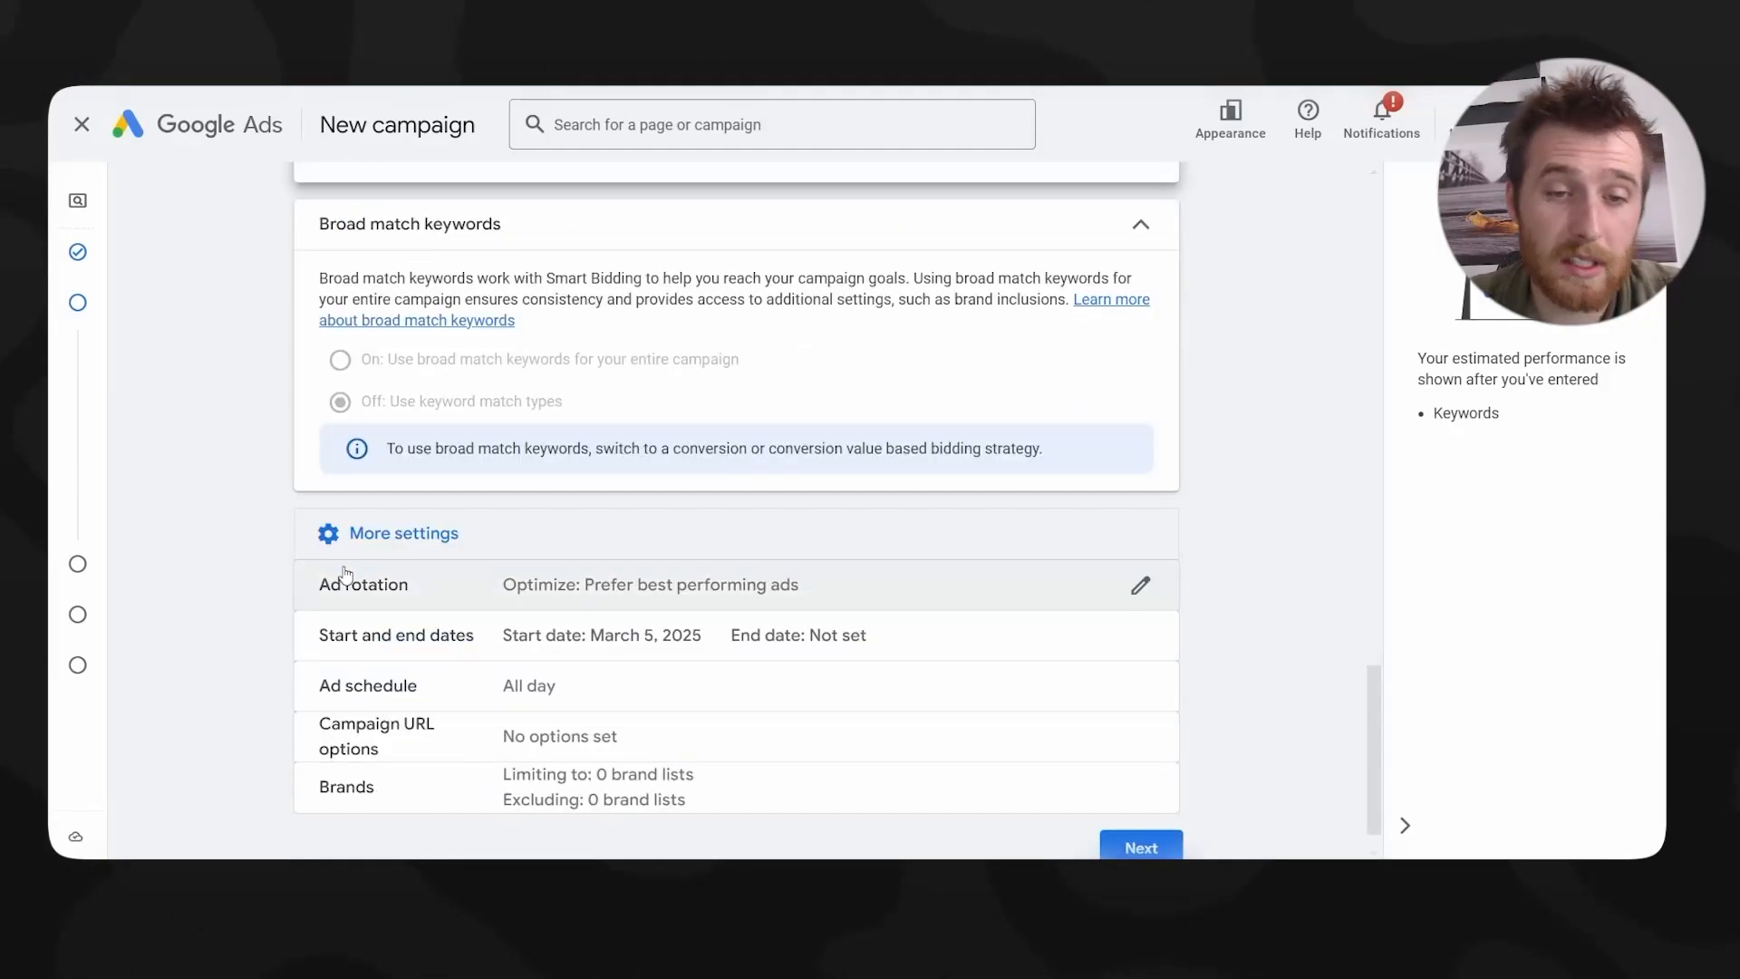
click(595, 583)
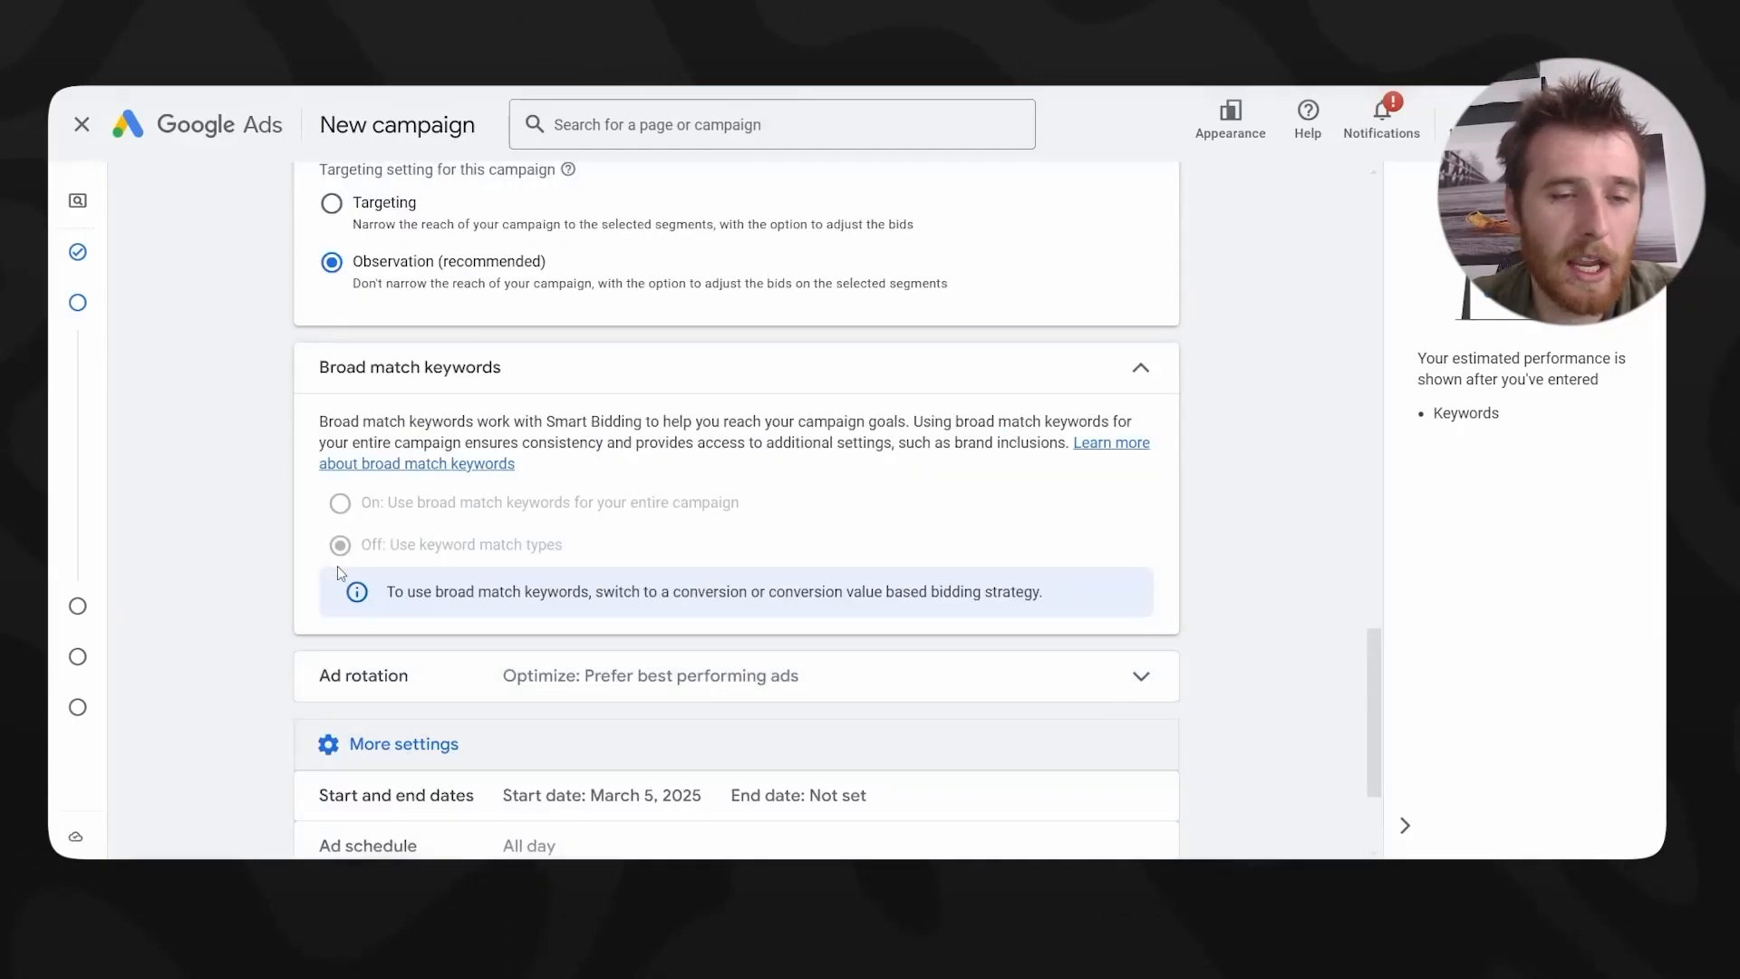
scroll(625, 736, down, 2)
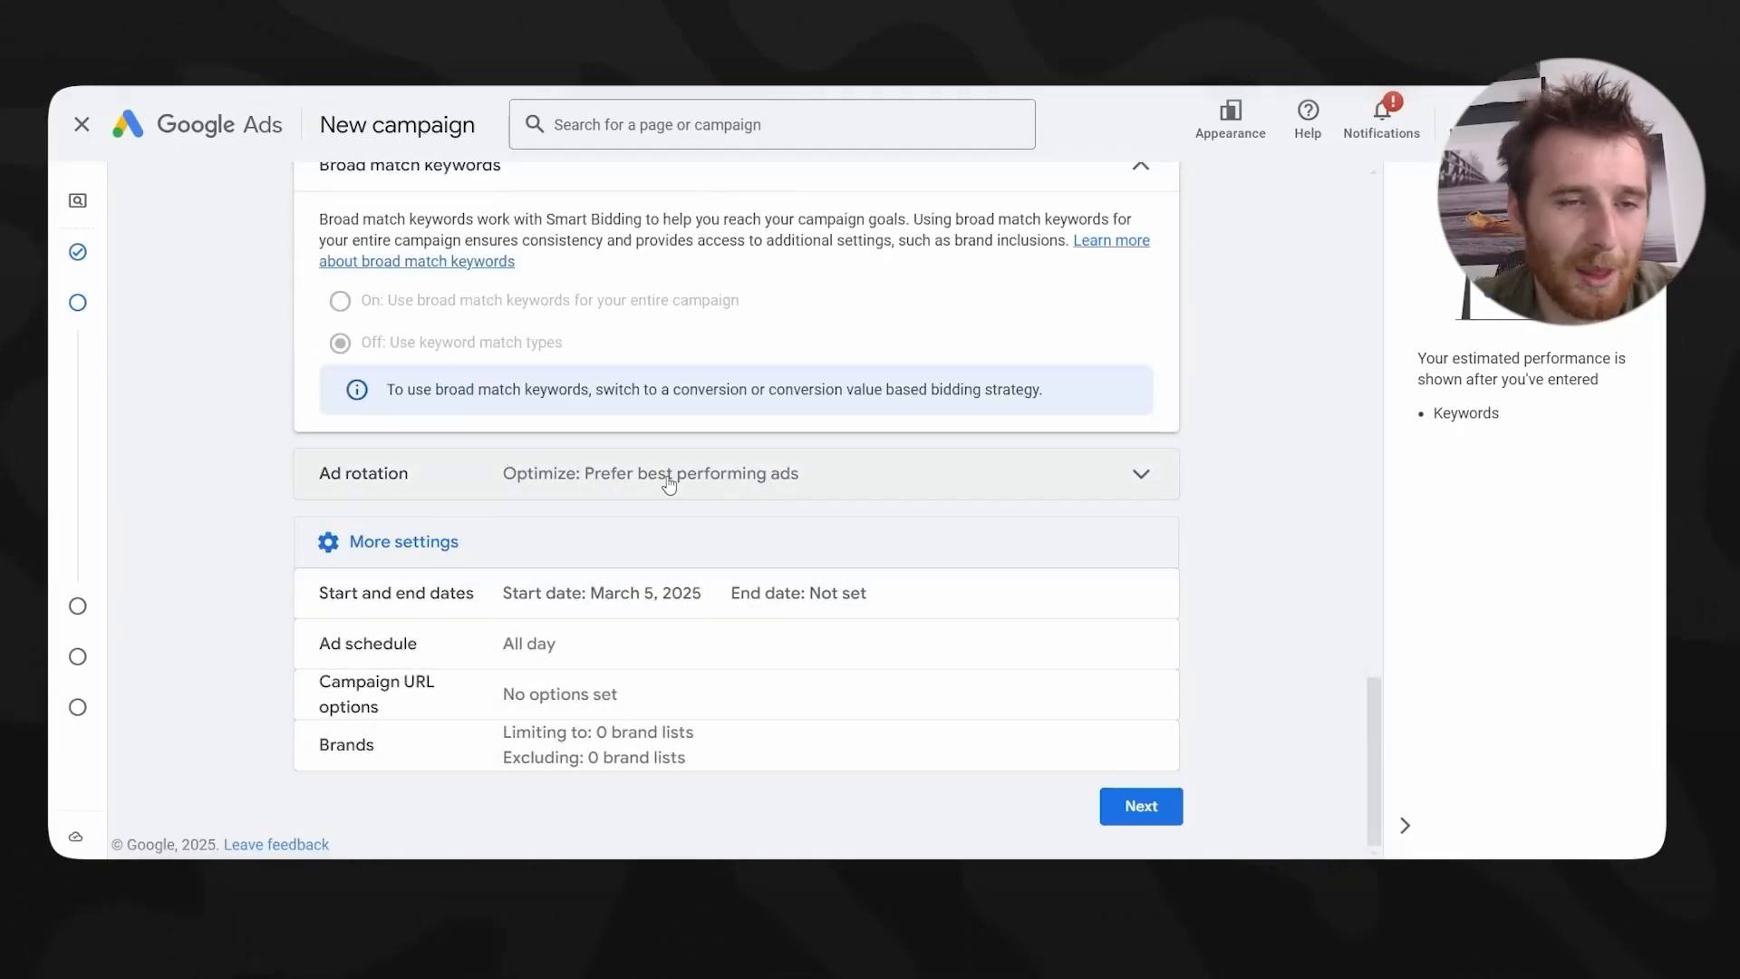
click(624, 484)
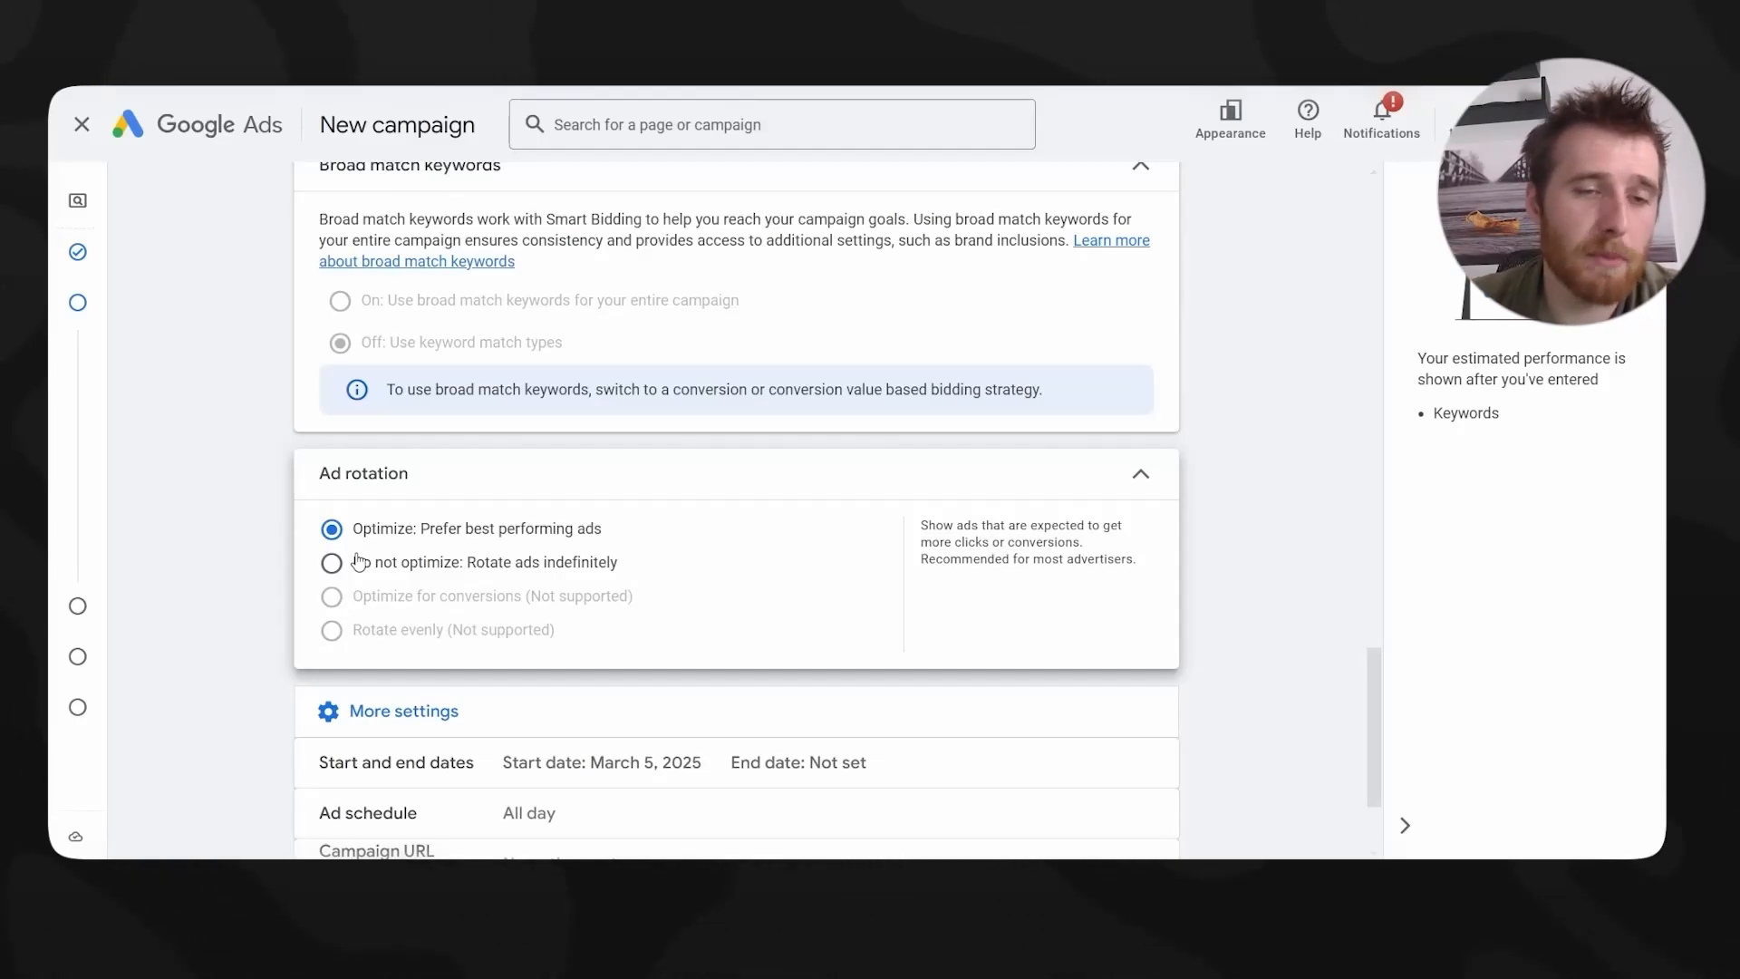
drag(619, 562, 267, 575)
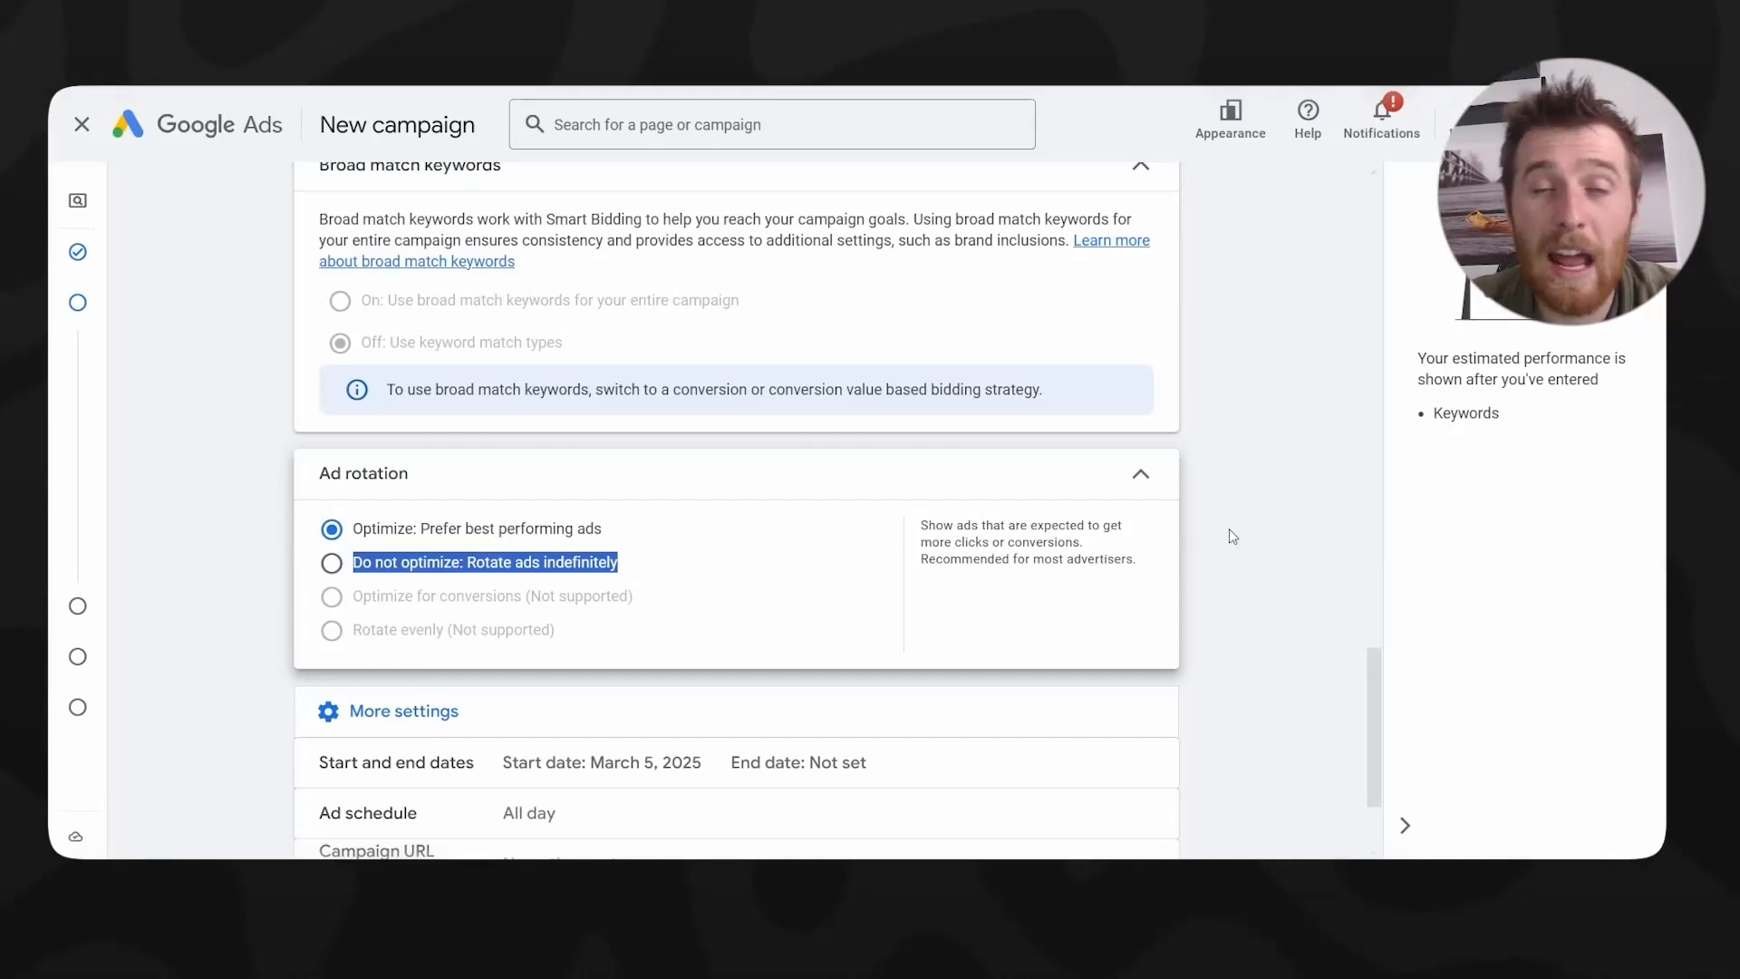
- Compare the two available ad rotation options and keep Optimize: Prefer best performing ads selected
scroll(716, 523, down, 2)
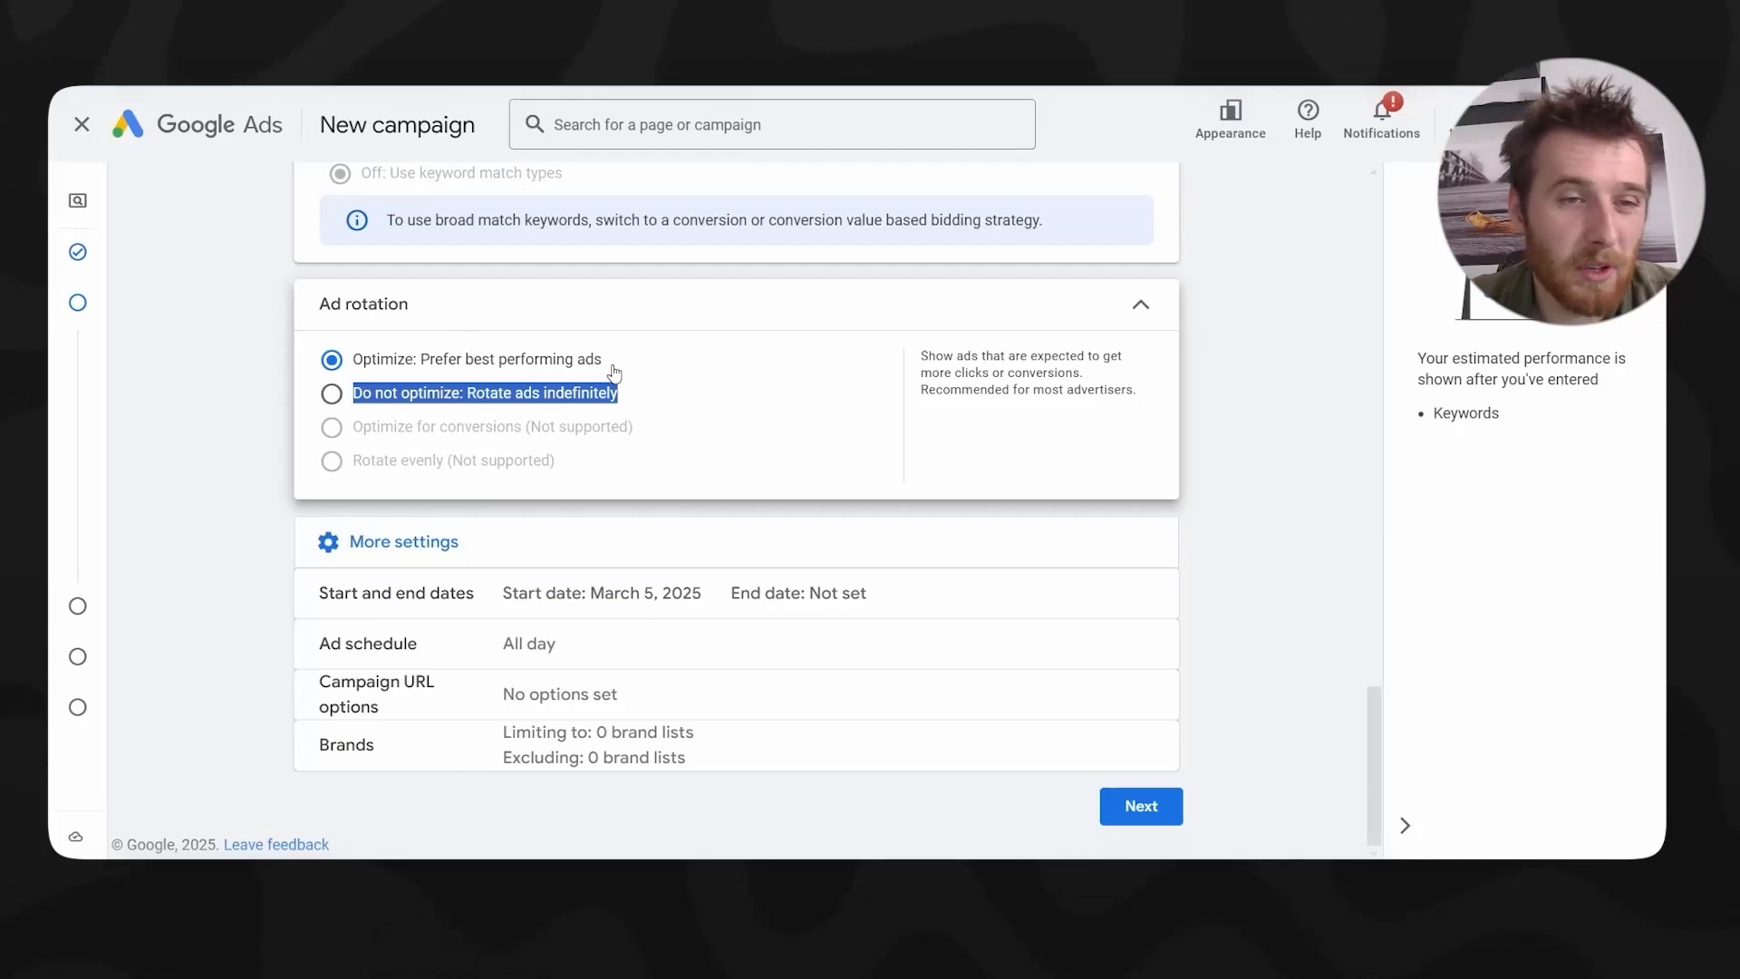
drag(605, 360, 347, 351)
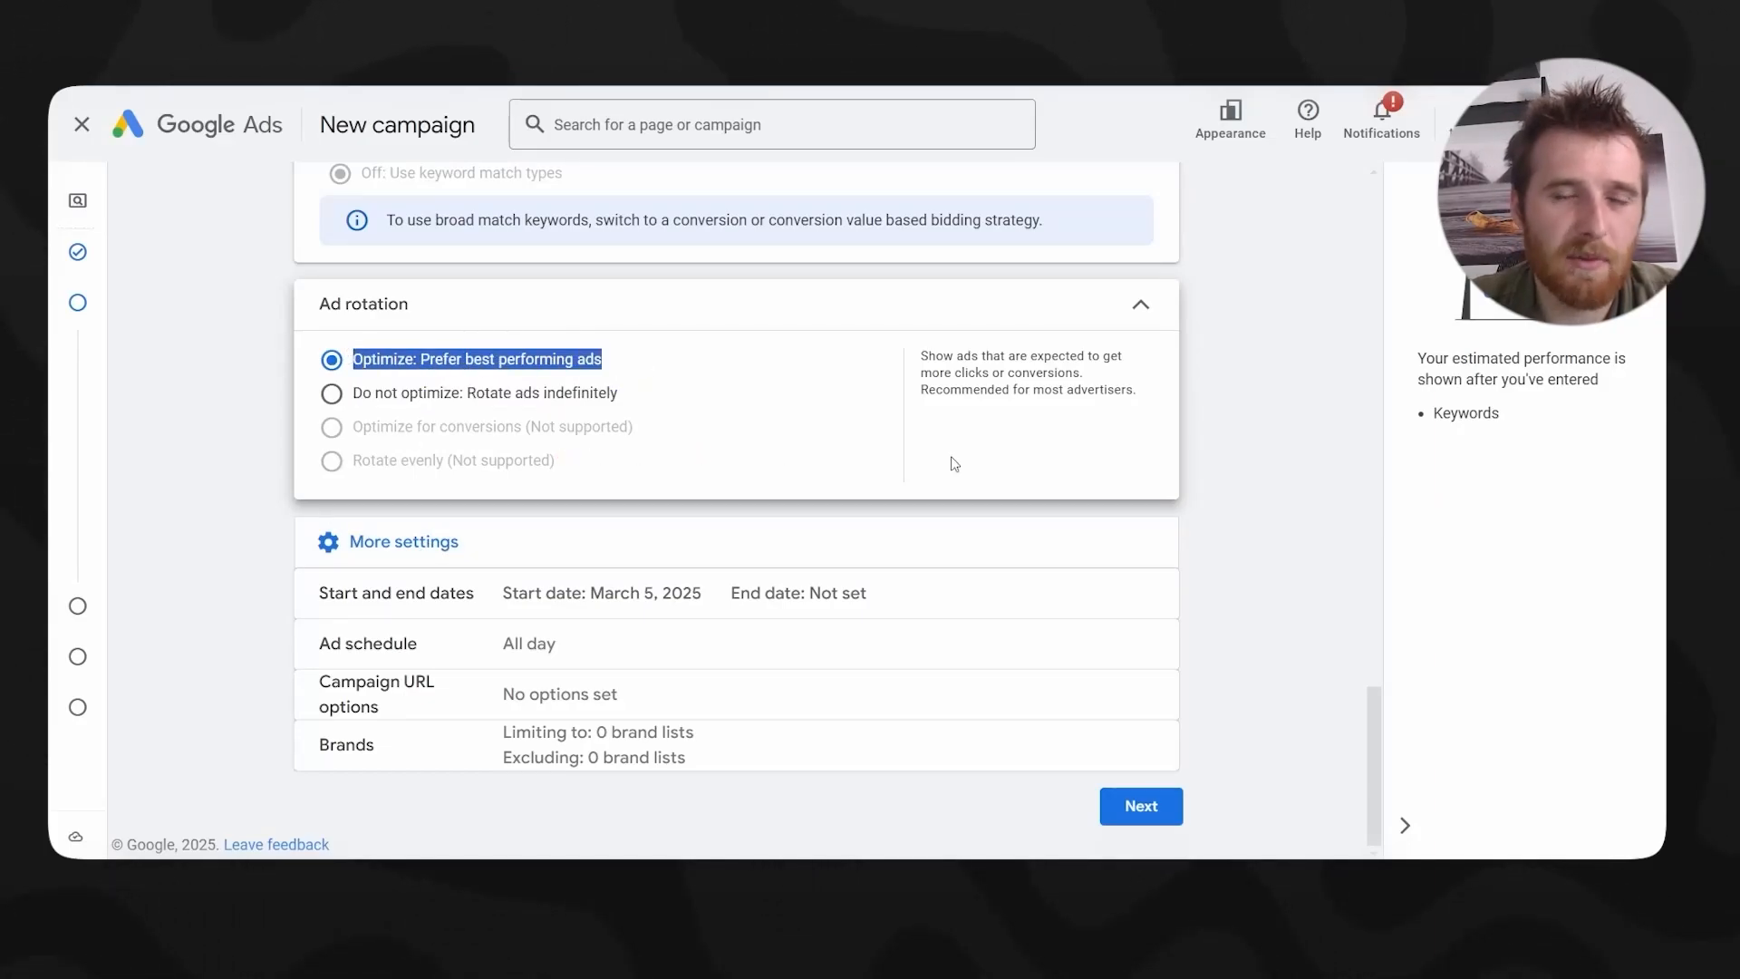
triple_click(612, 390)
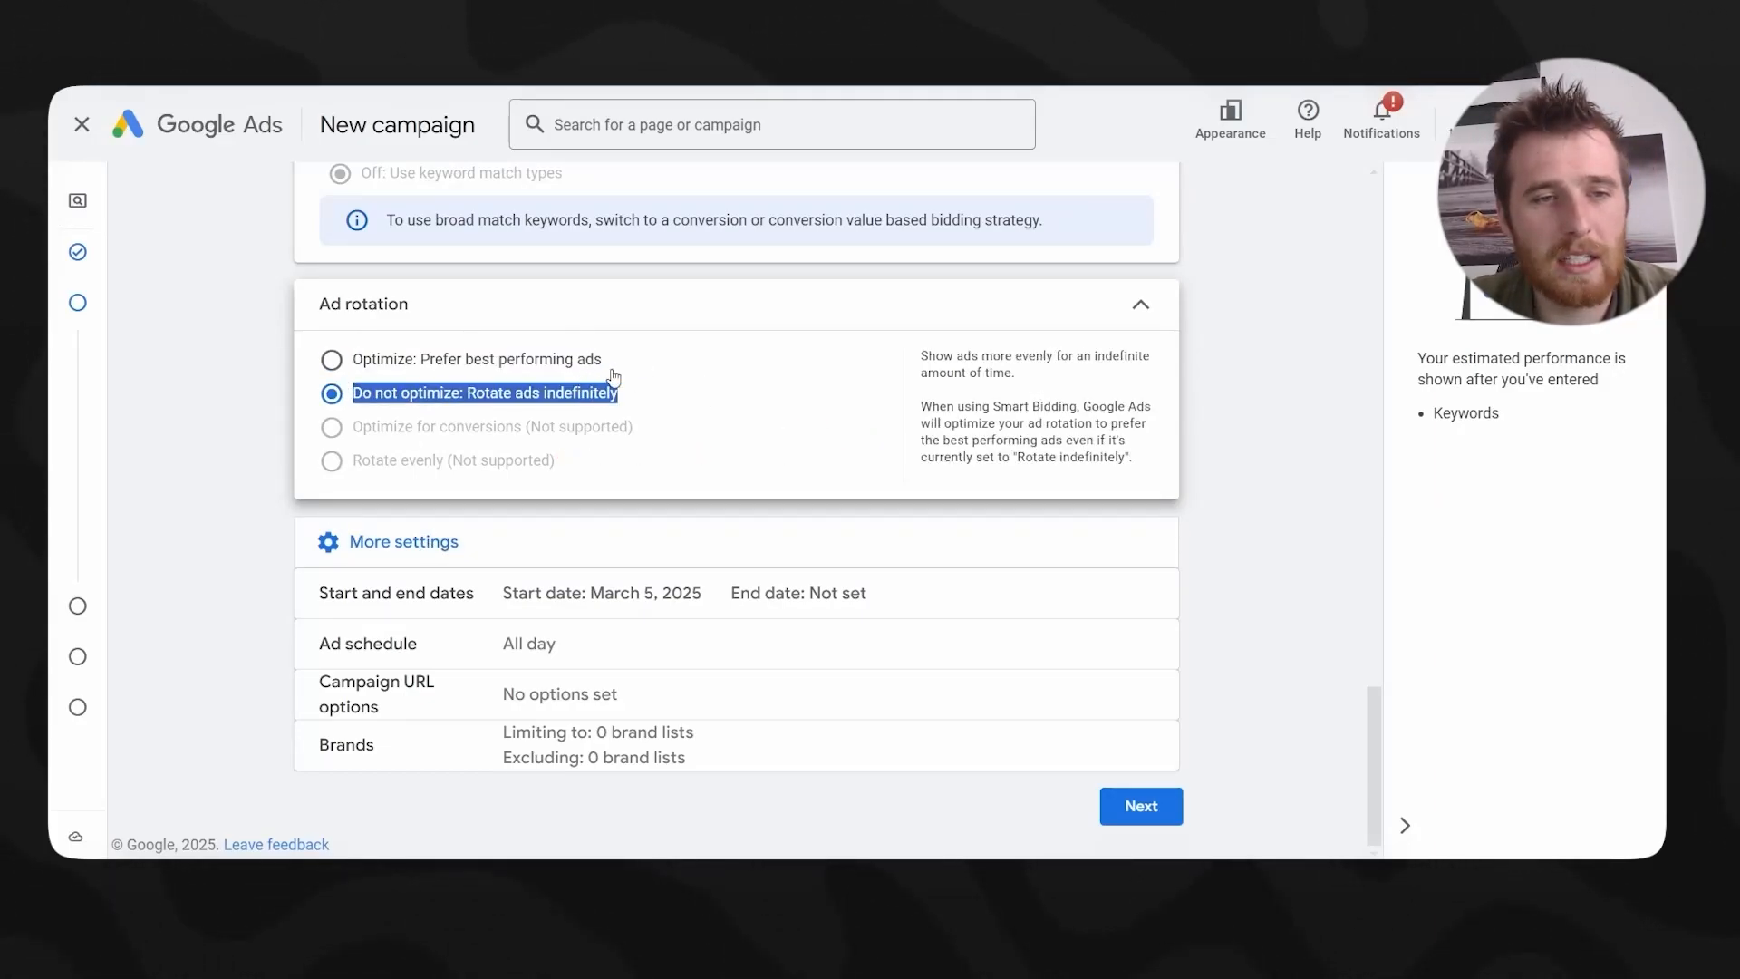
click(529, 362)
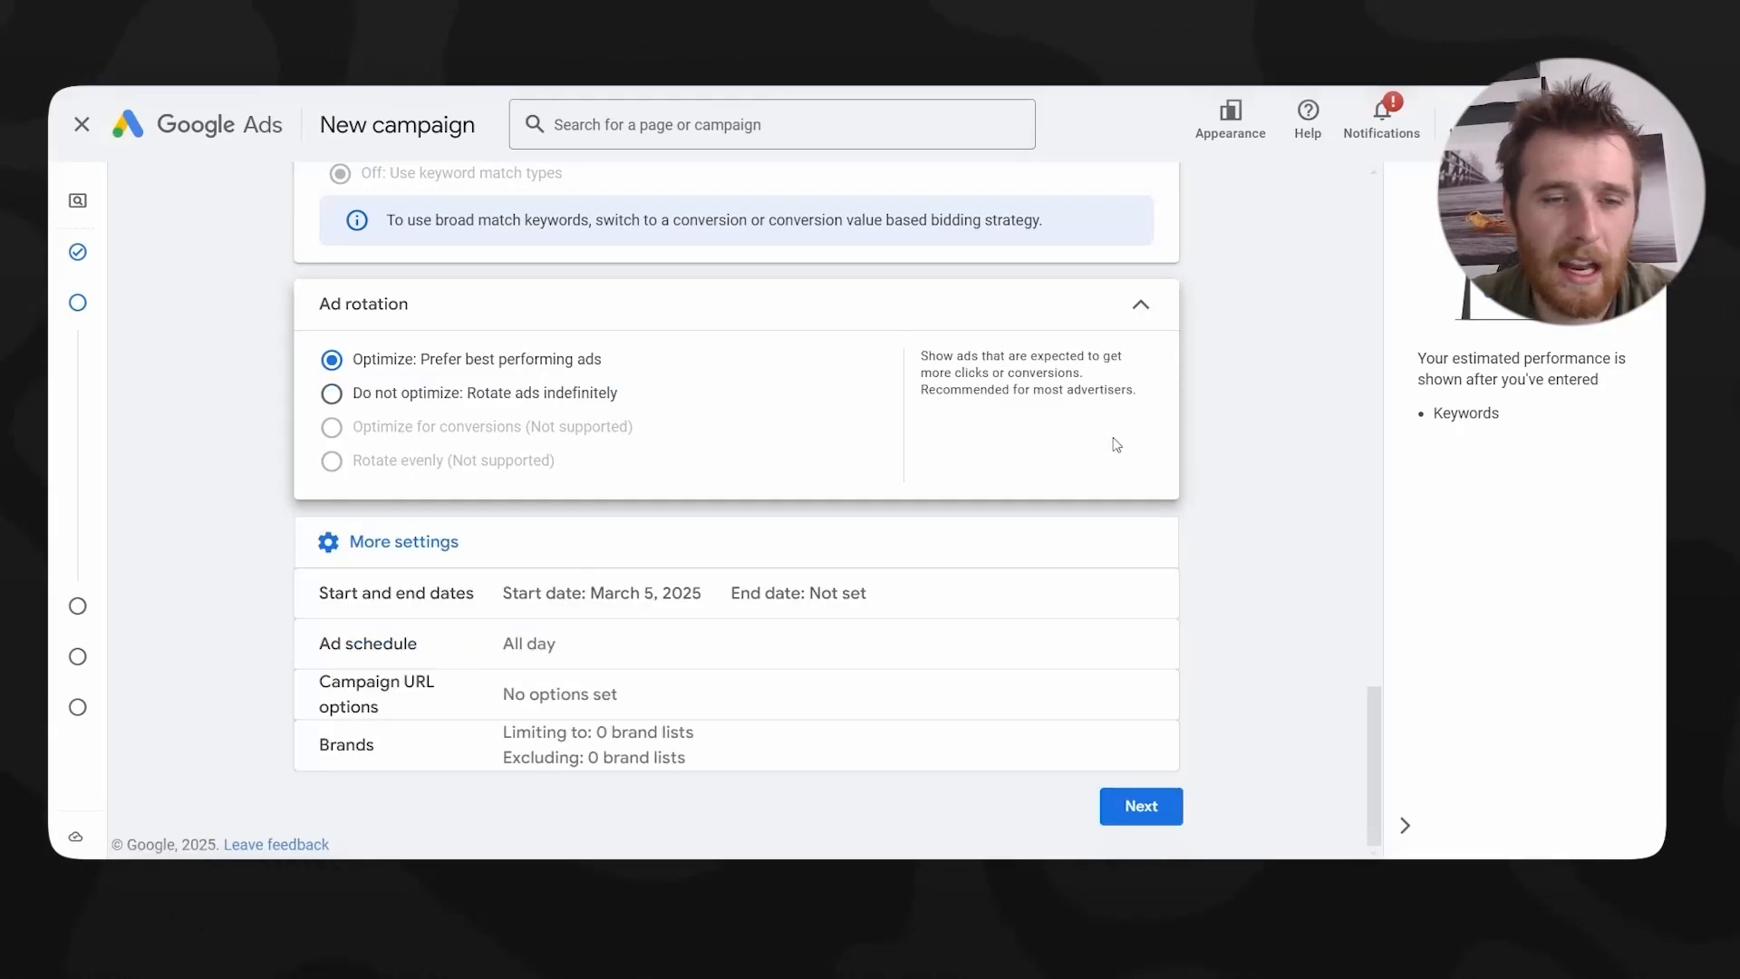
- Expand the campaign's start and end dates, try a specific end date, and return the end date to None
click(419, 603)
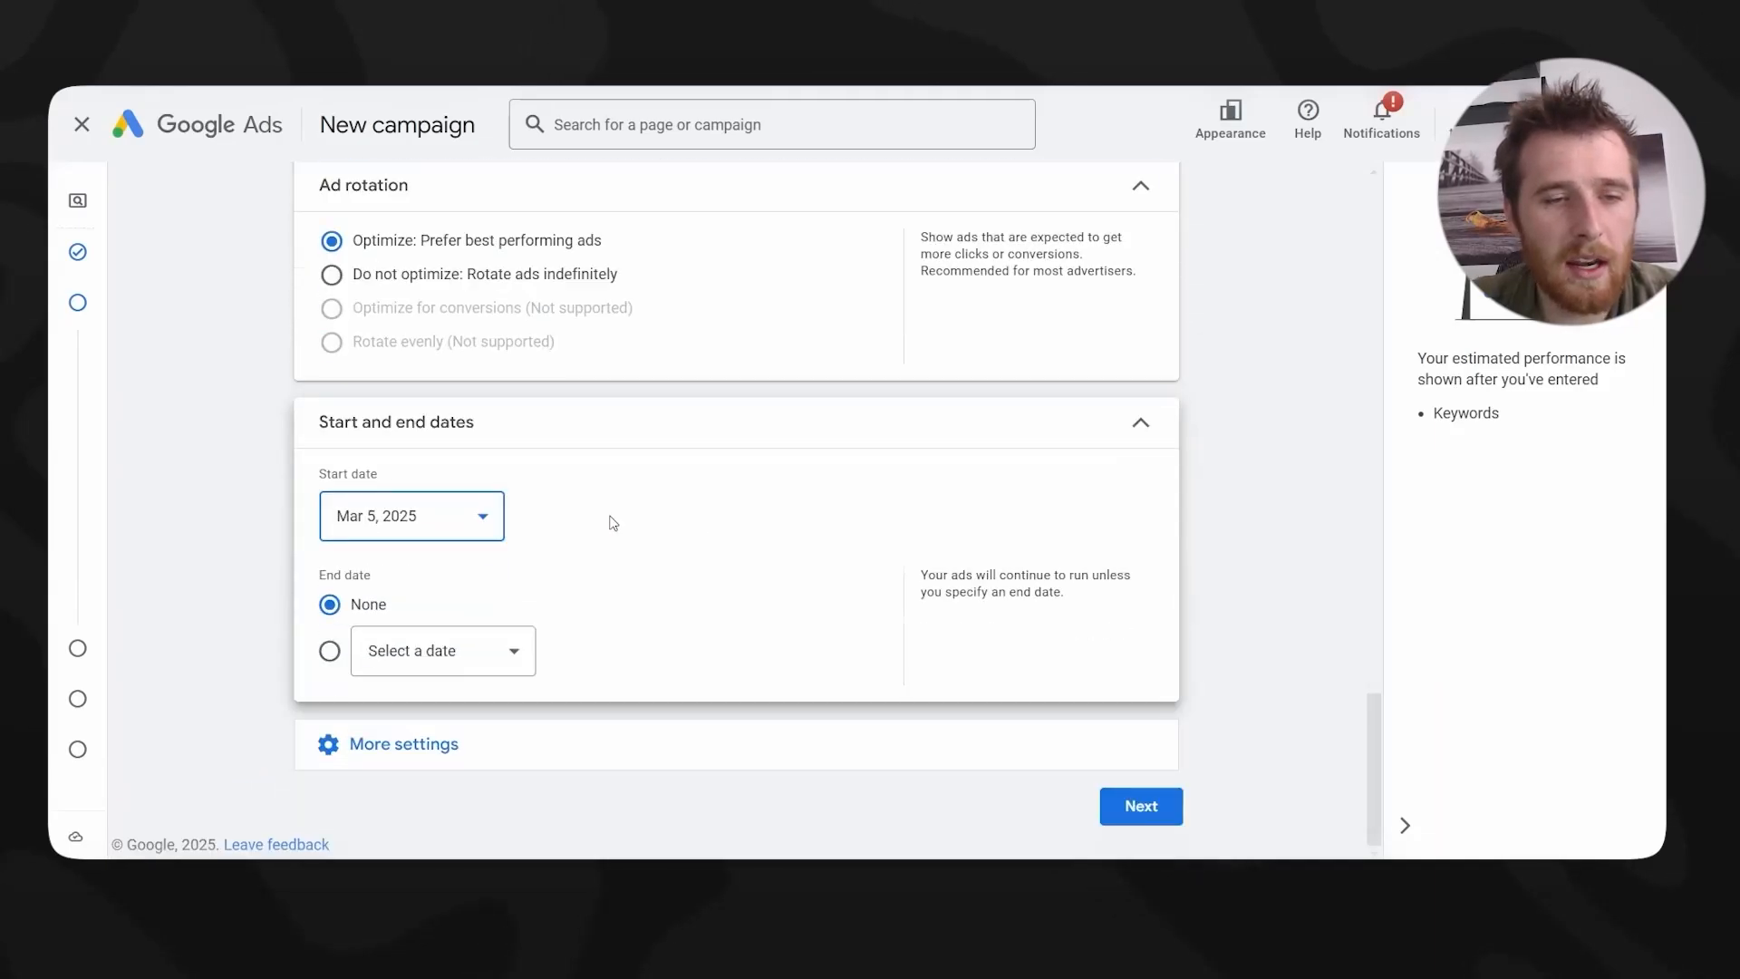
click(332, 651)
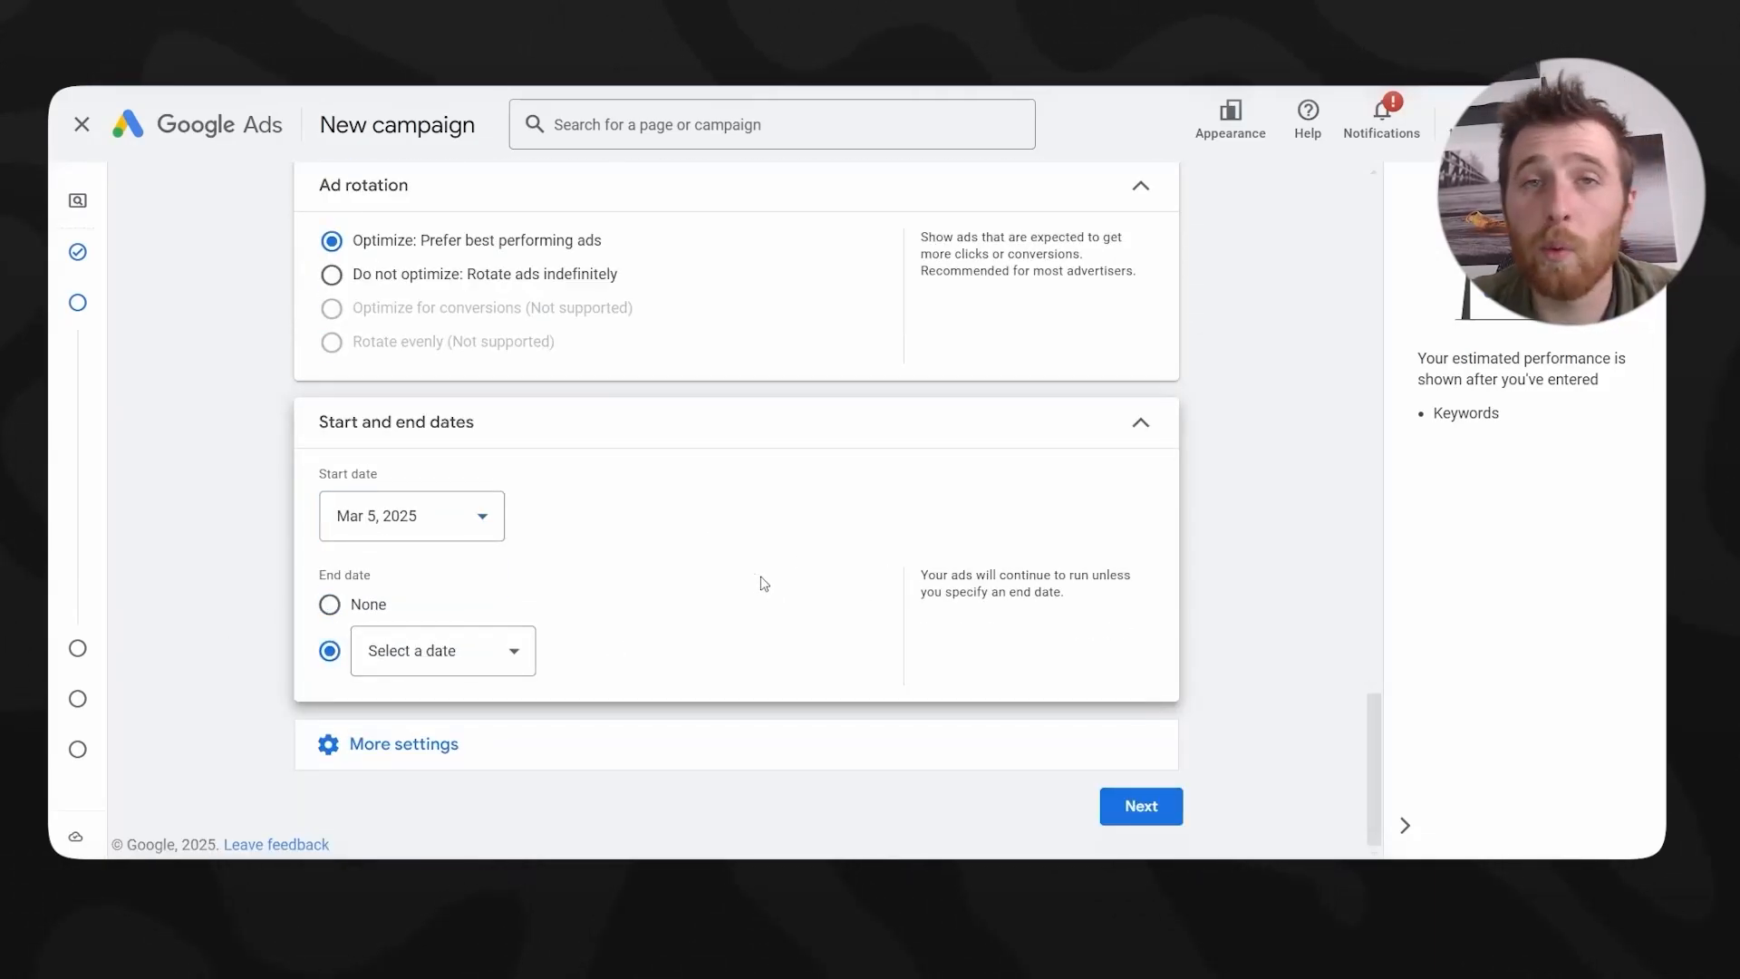
click(353, 620)
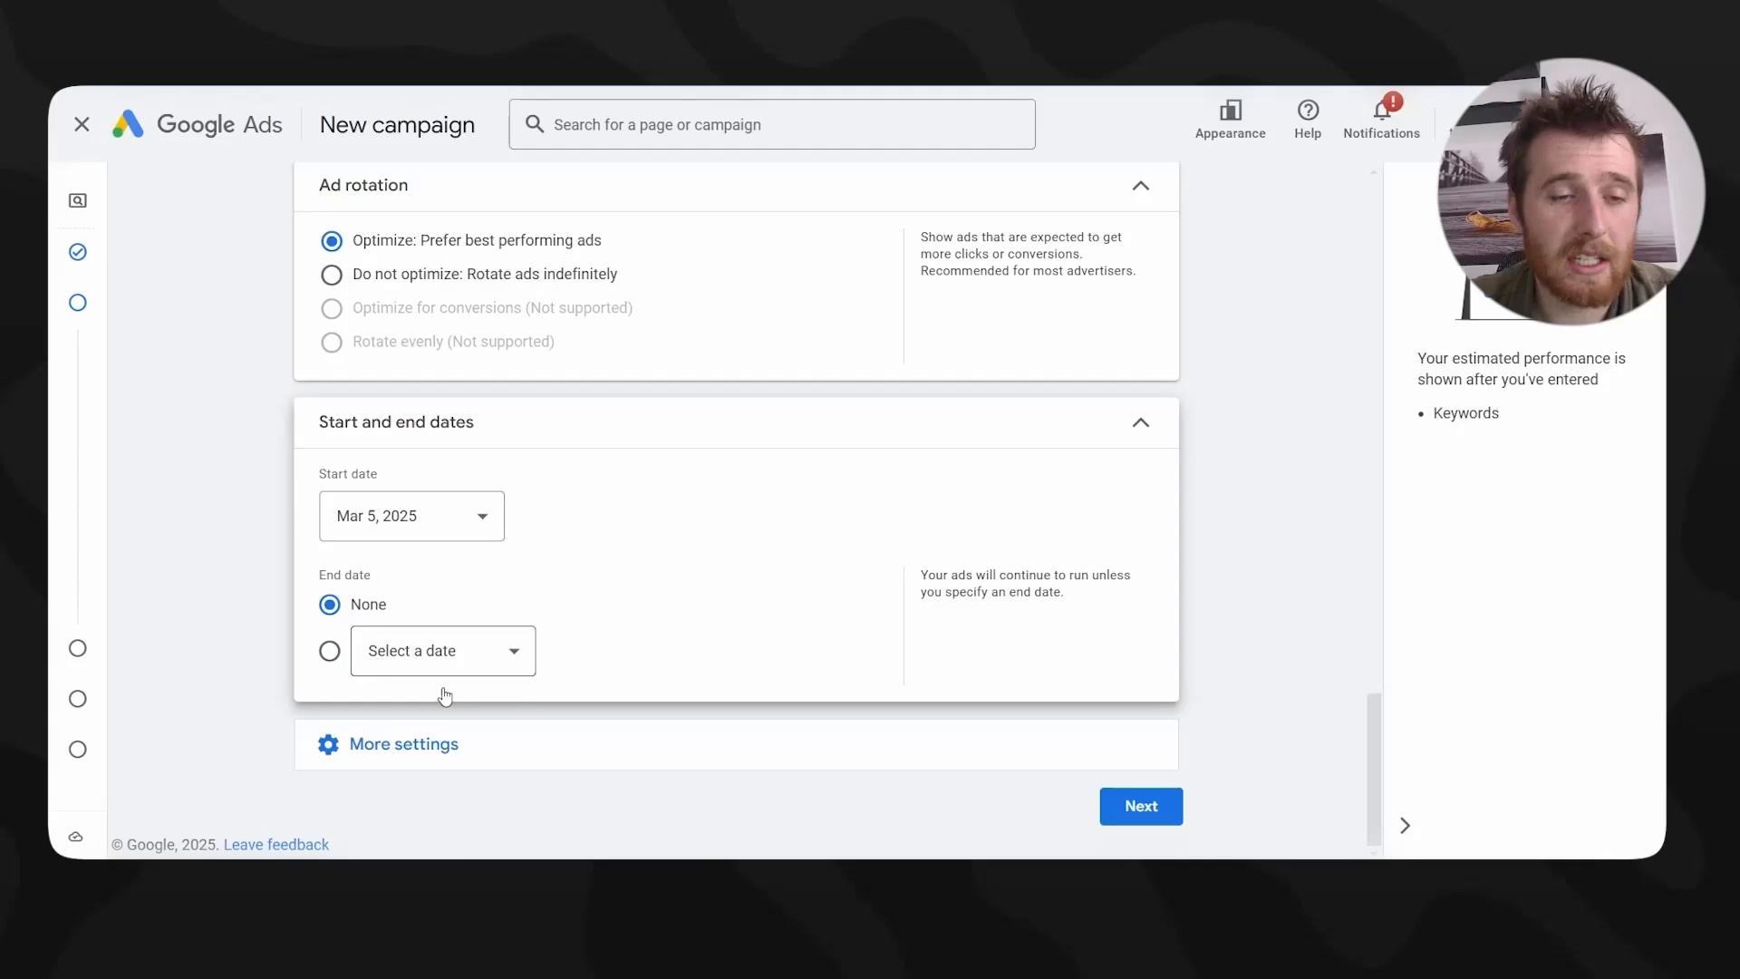
- Set the ad schedule to run Mondays - Fridays from 09:00 to 17:00
click(486, 740)
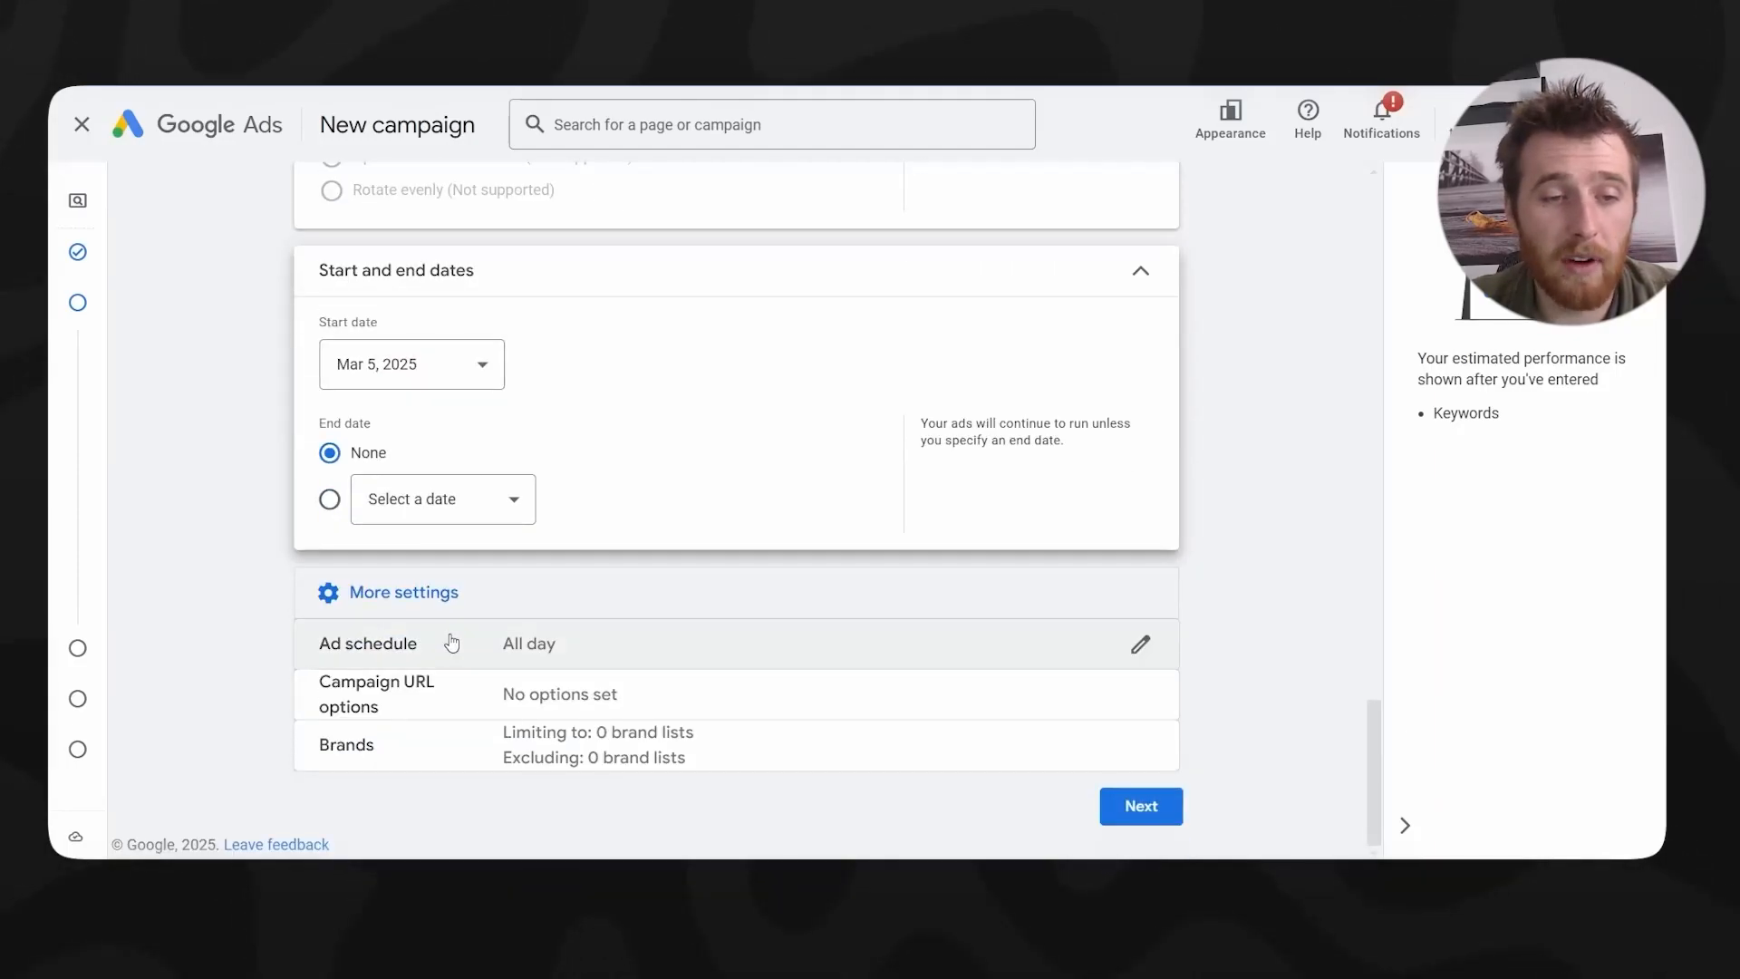
click(551, 645)
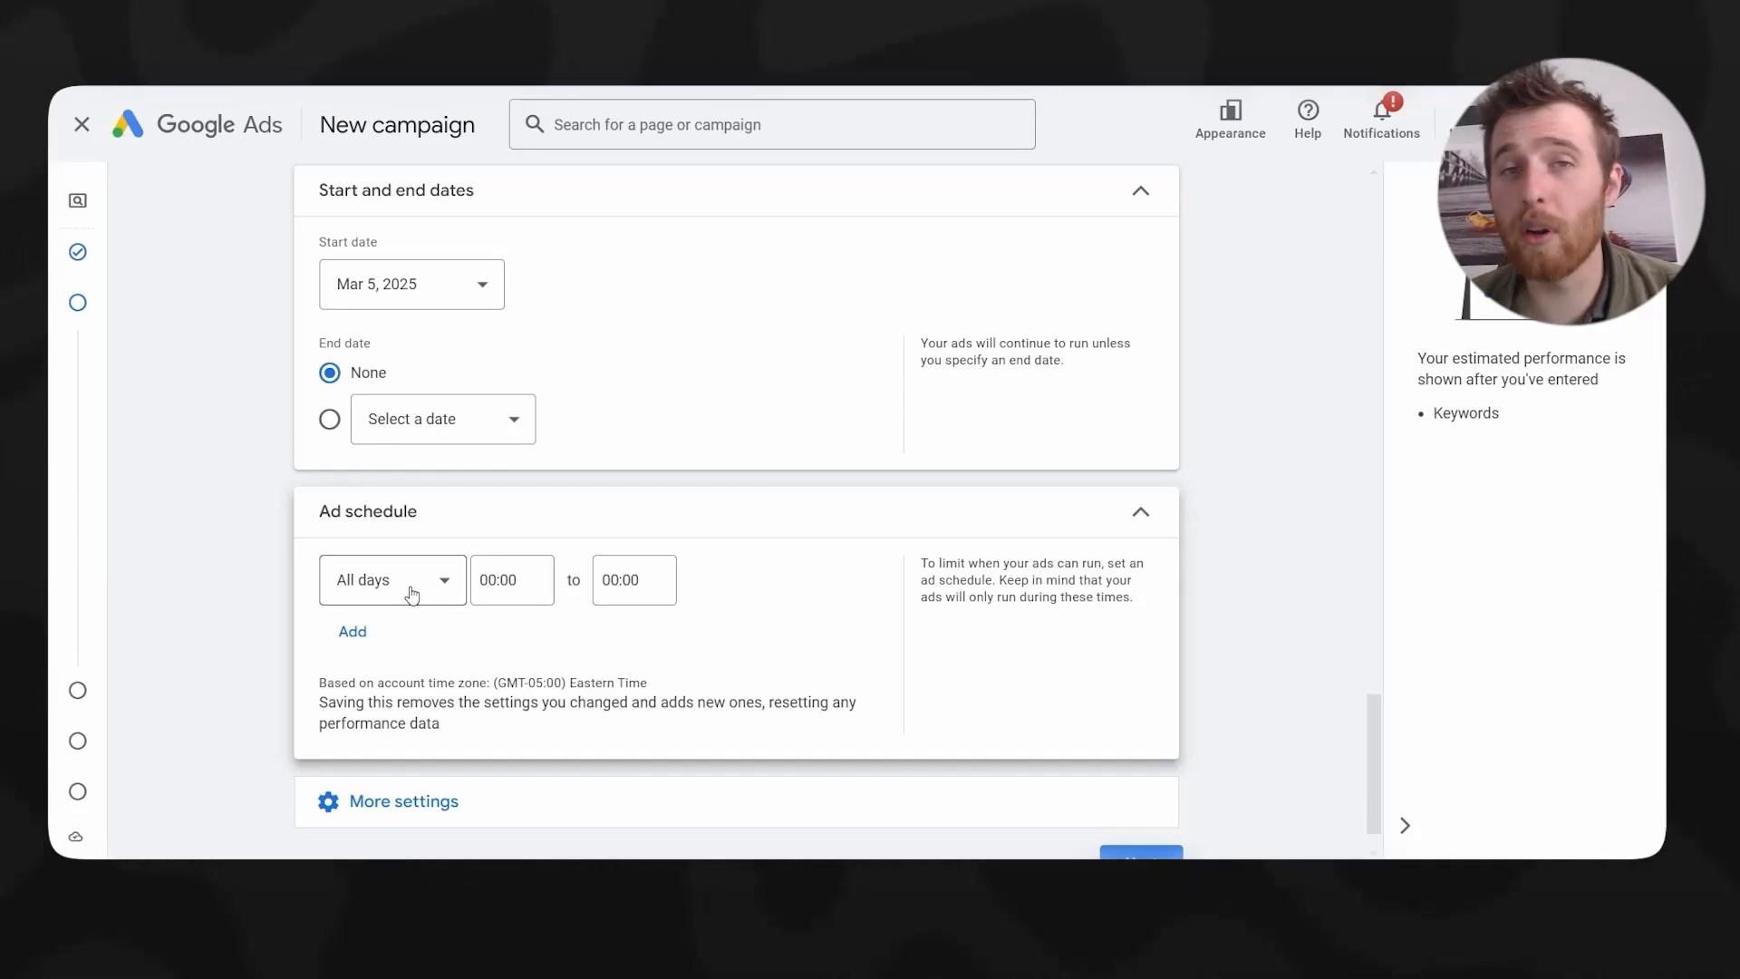
click(500, 595)
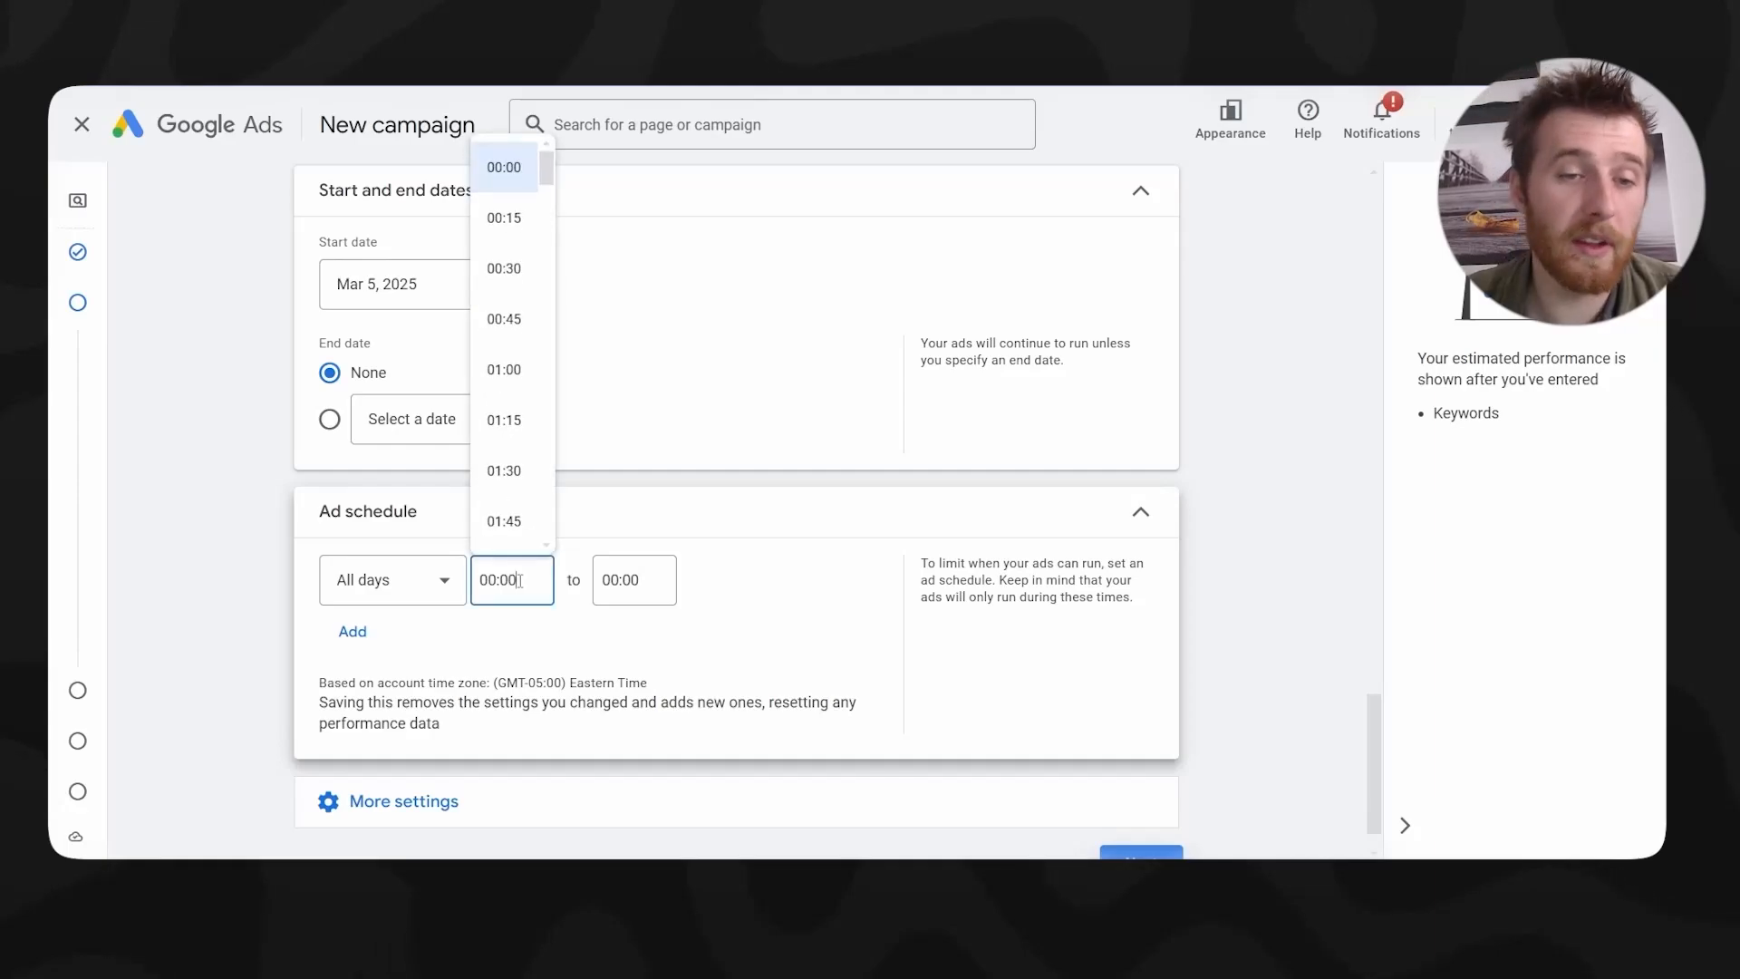
scroll(512, 363, down, 15)
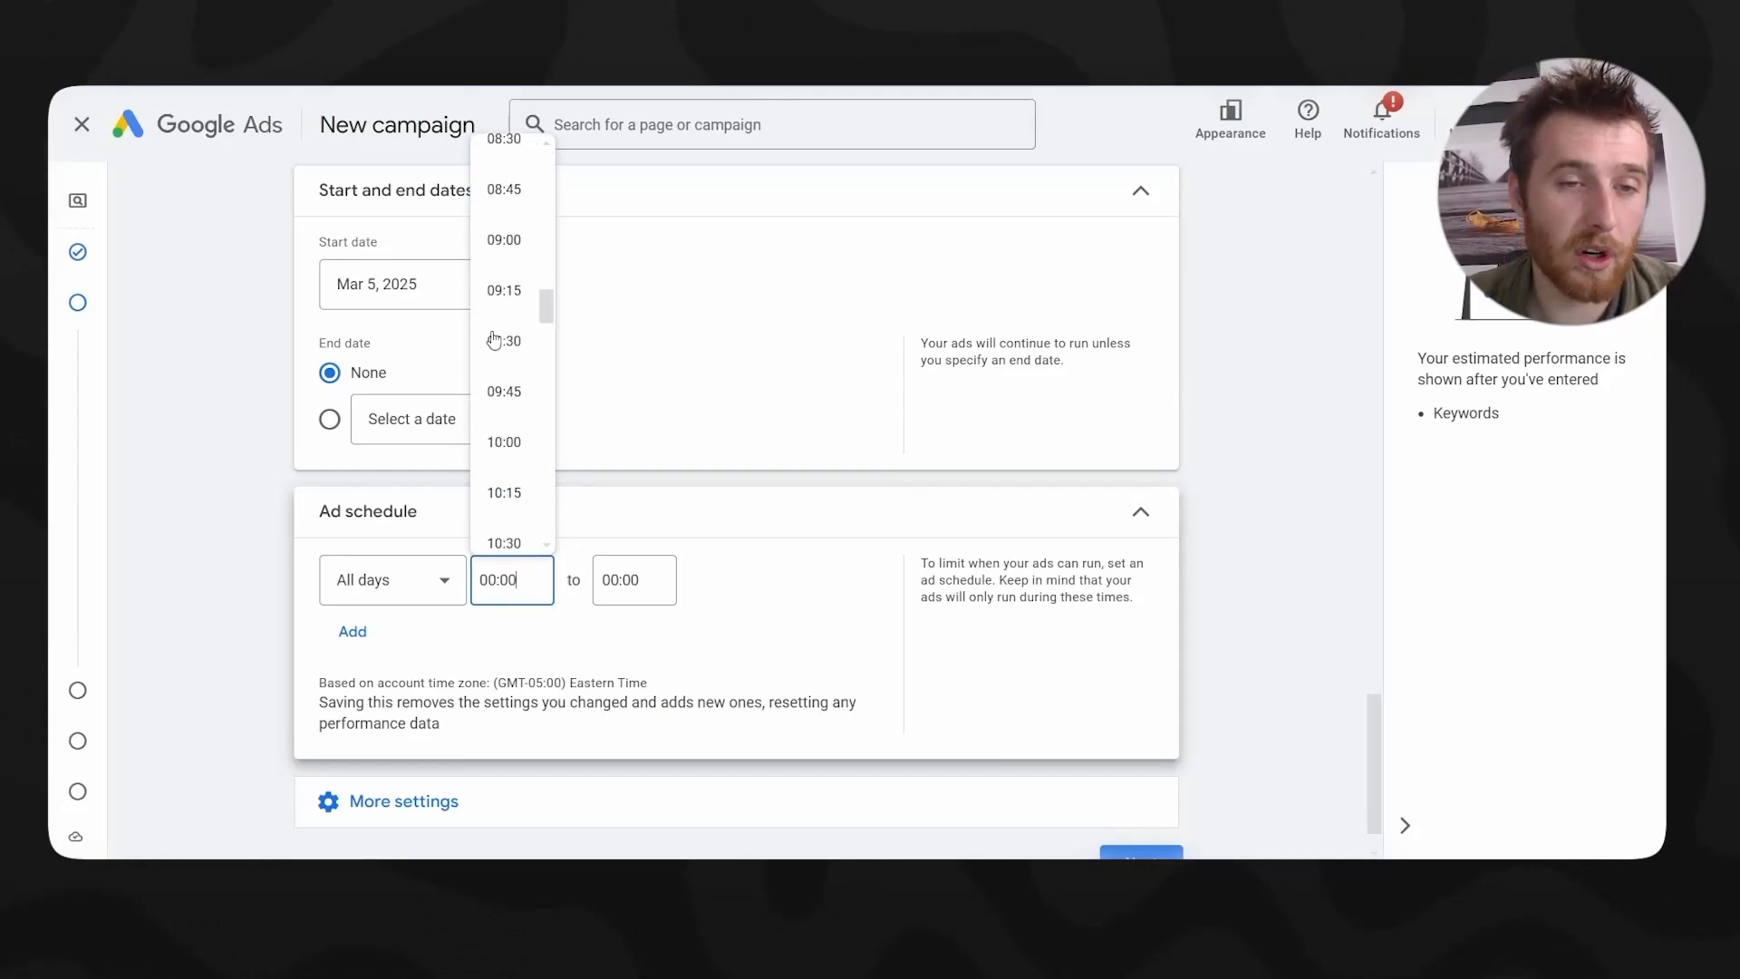
click(512, 207)
click(634, 580)
scroll(626, 451, down, 12)
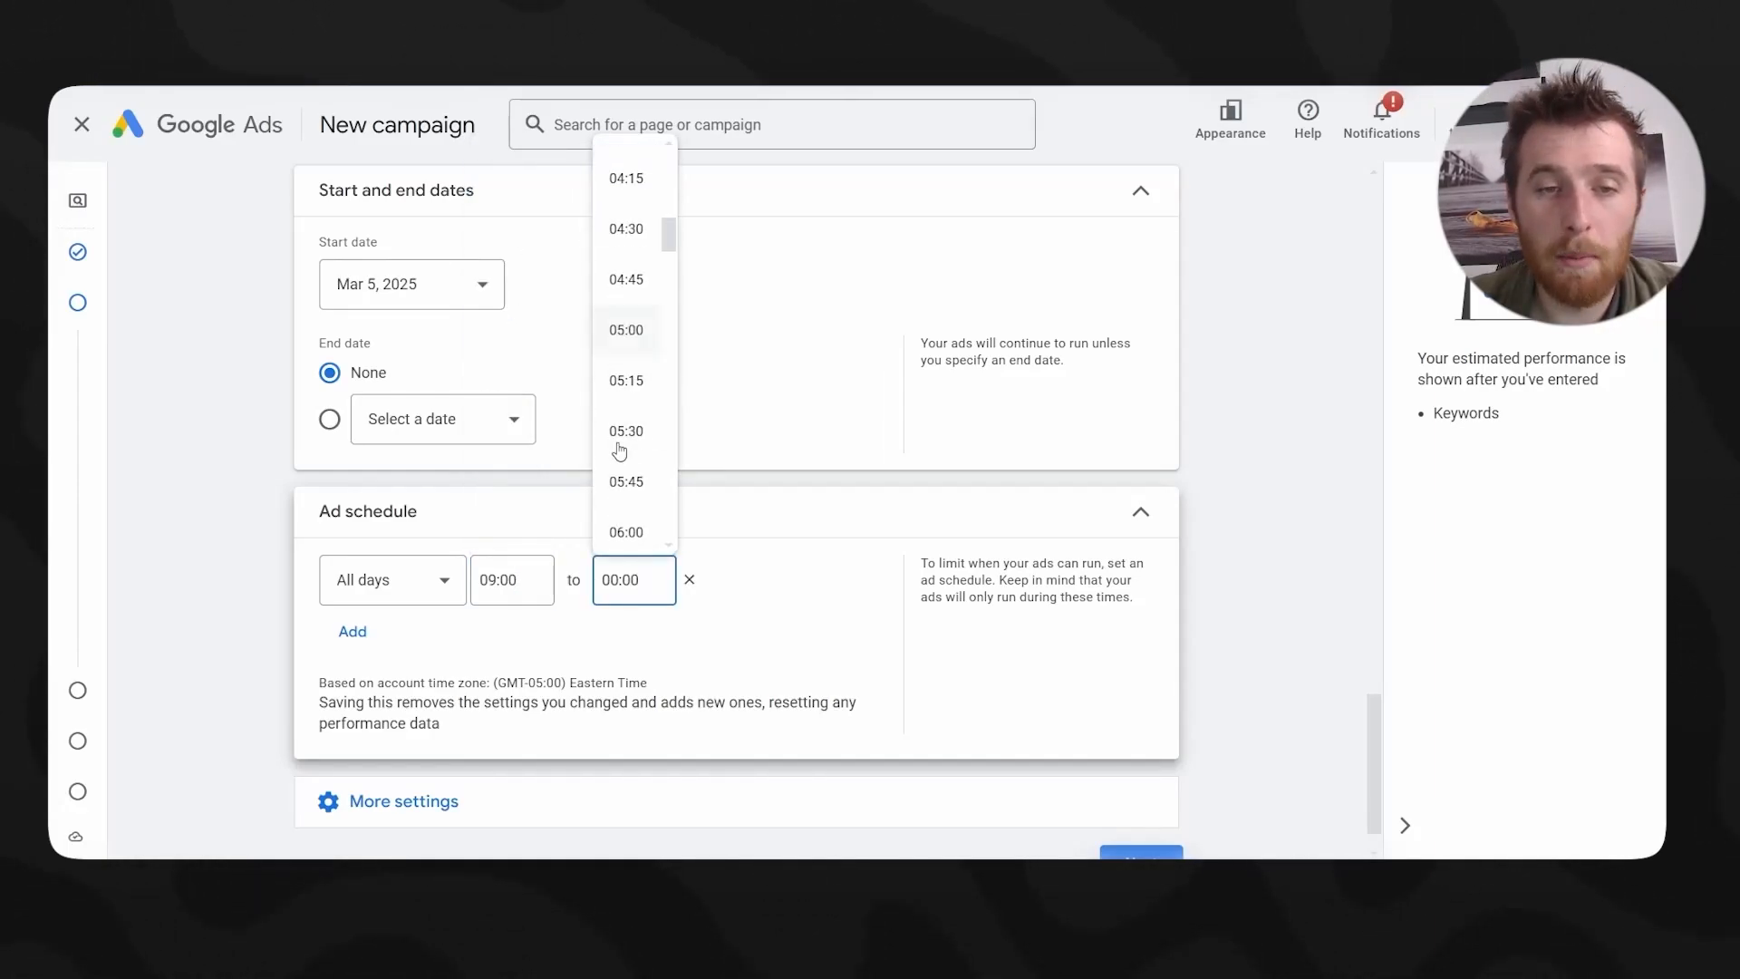
scroll(622, 426, down, 17)
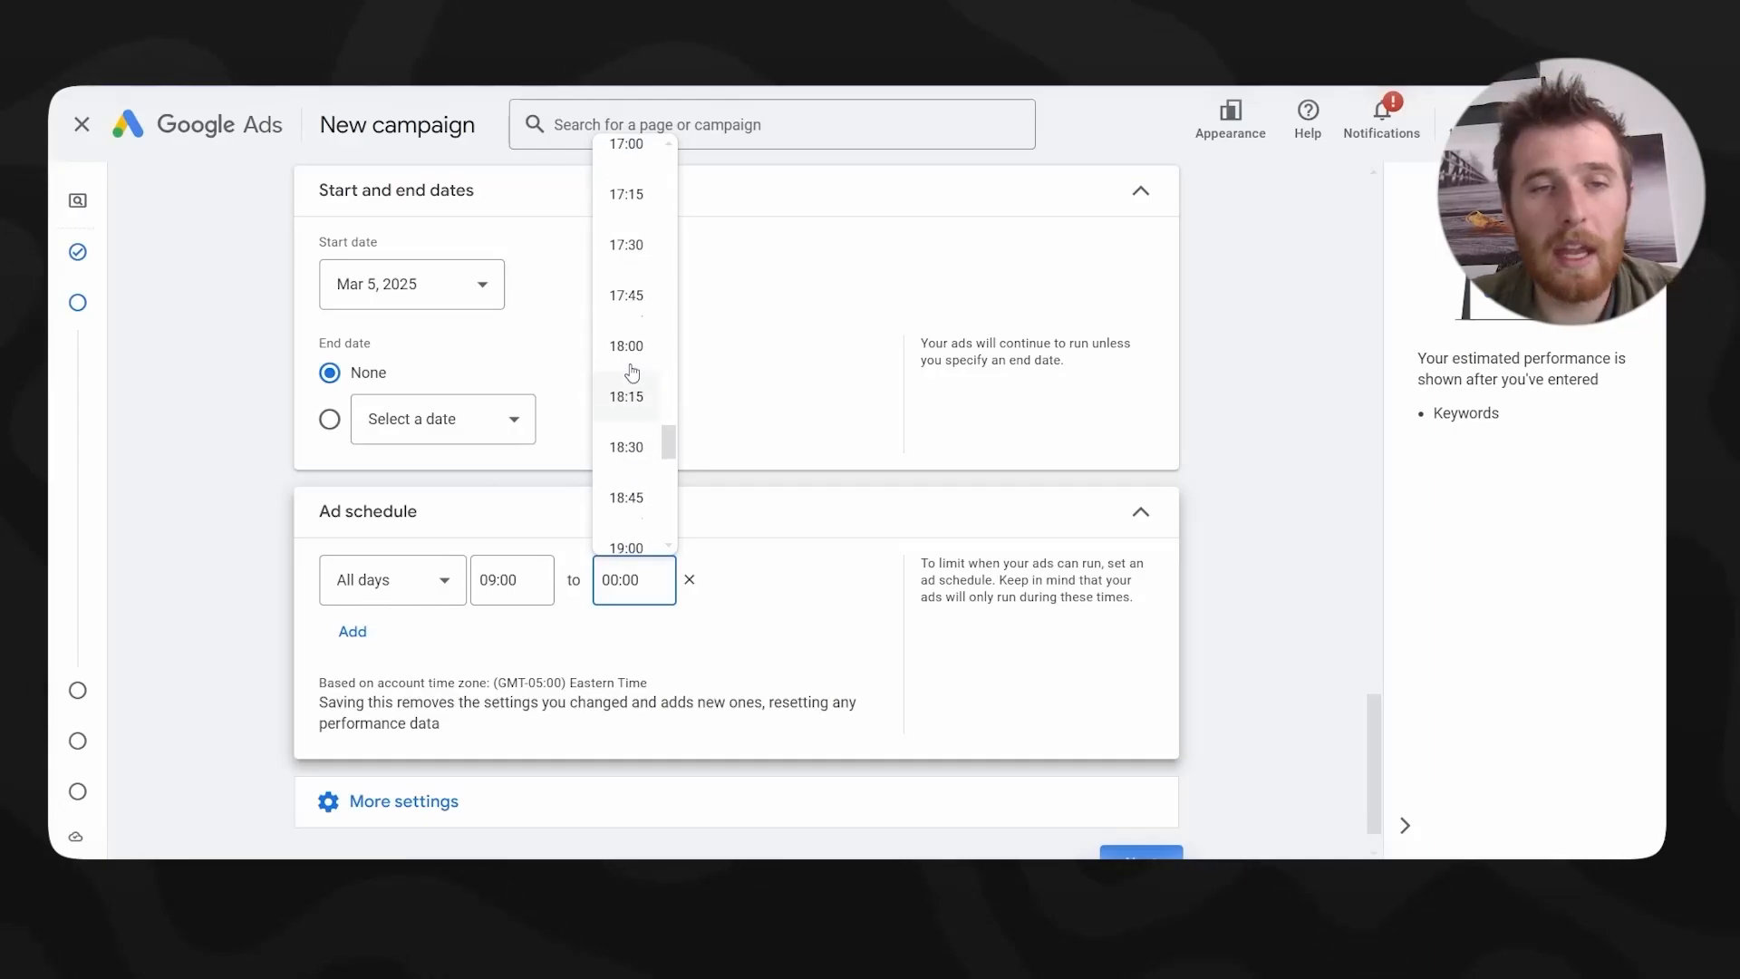
scroll(634, 272, up, 2)
click(627, 342)
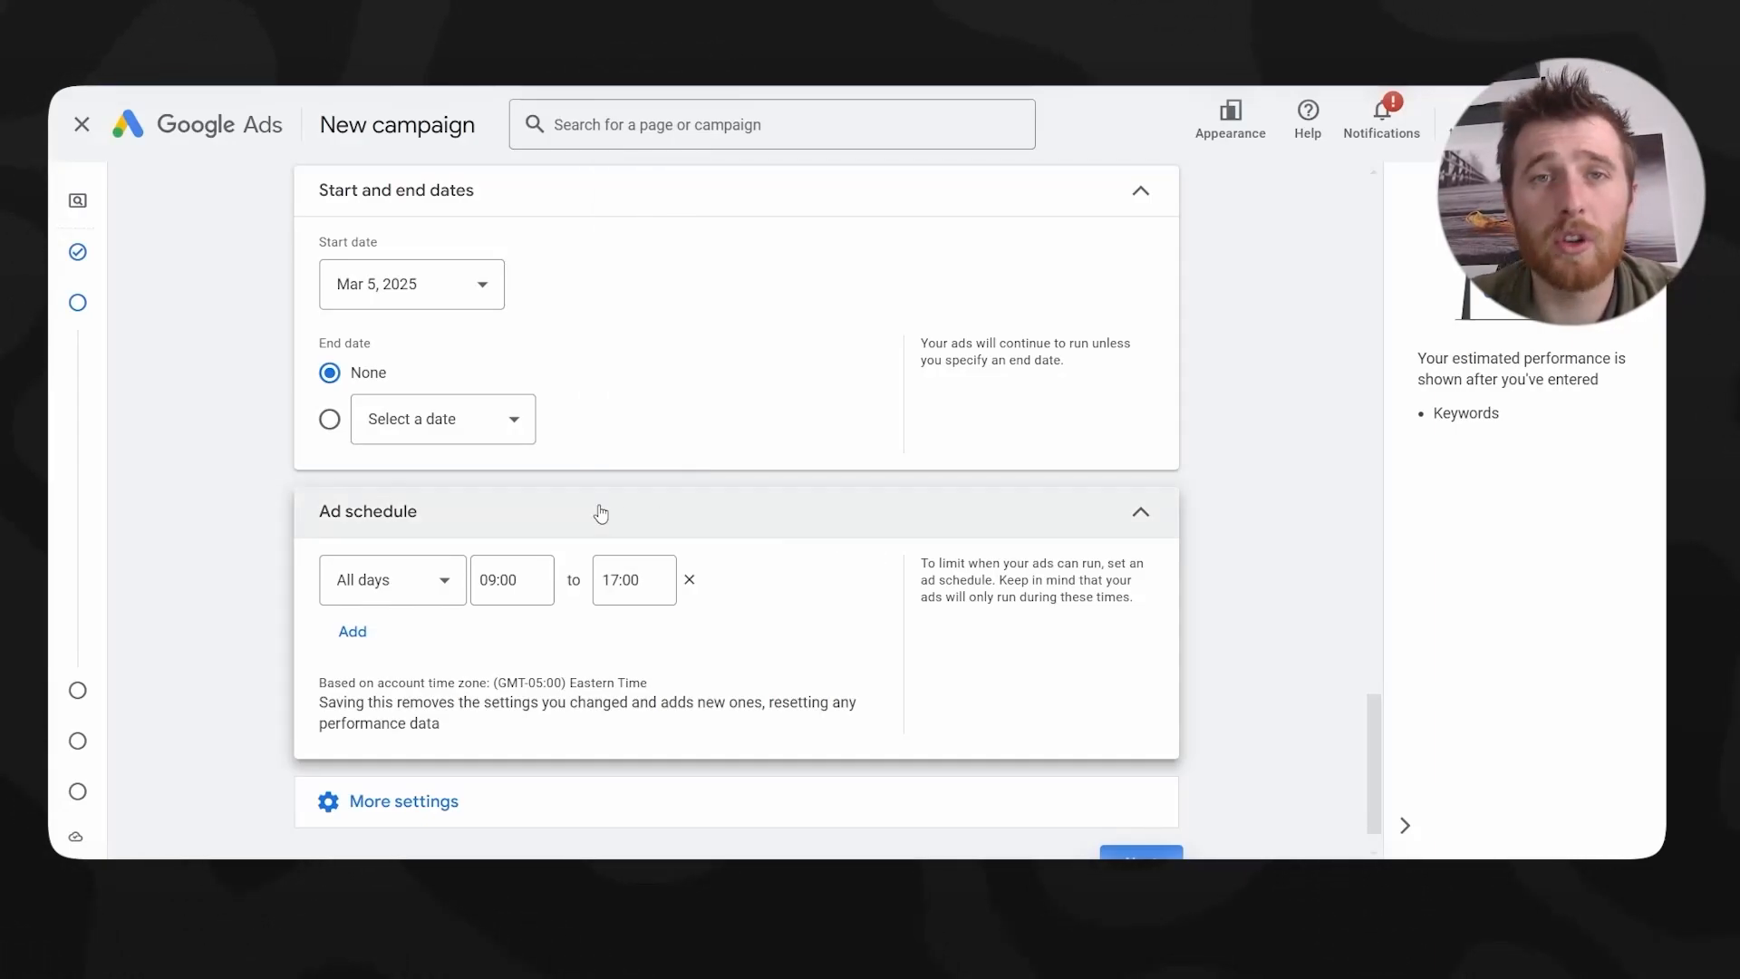
click(395, 585)
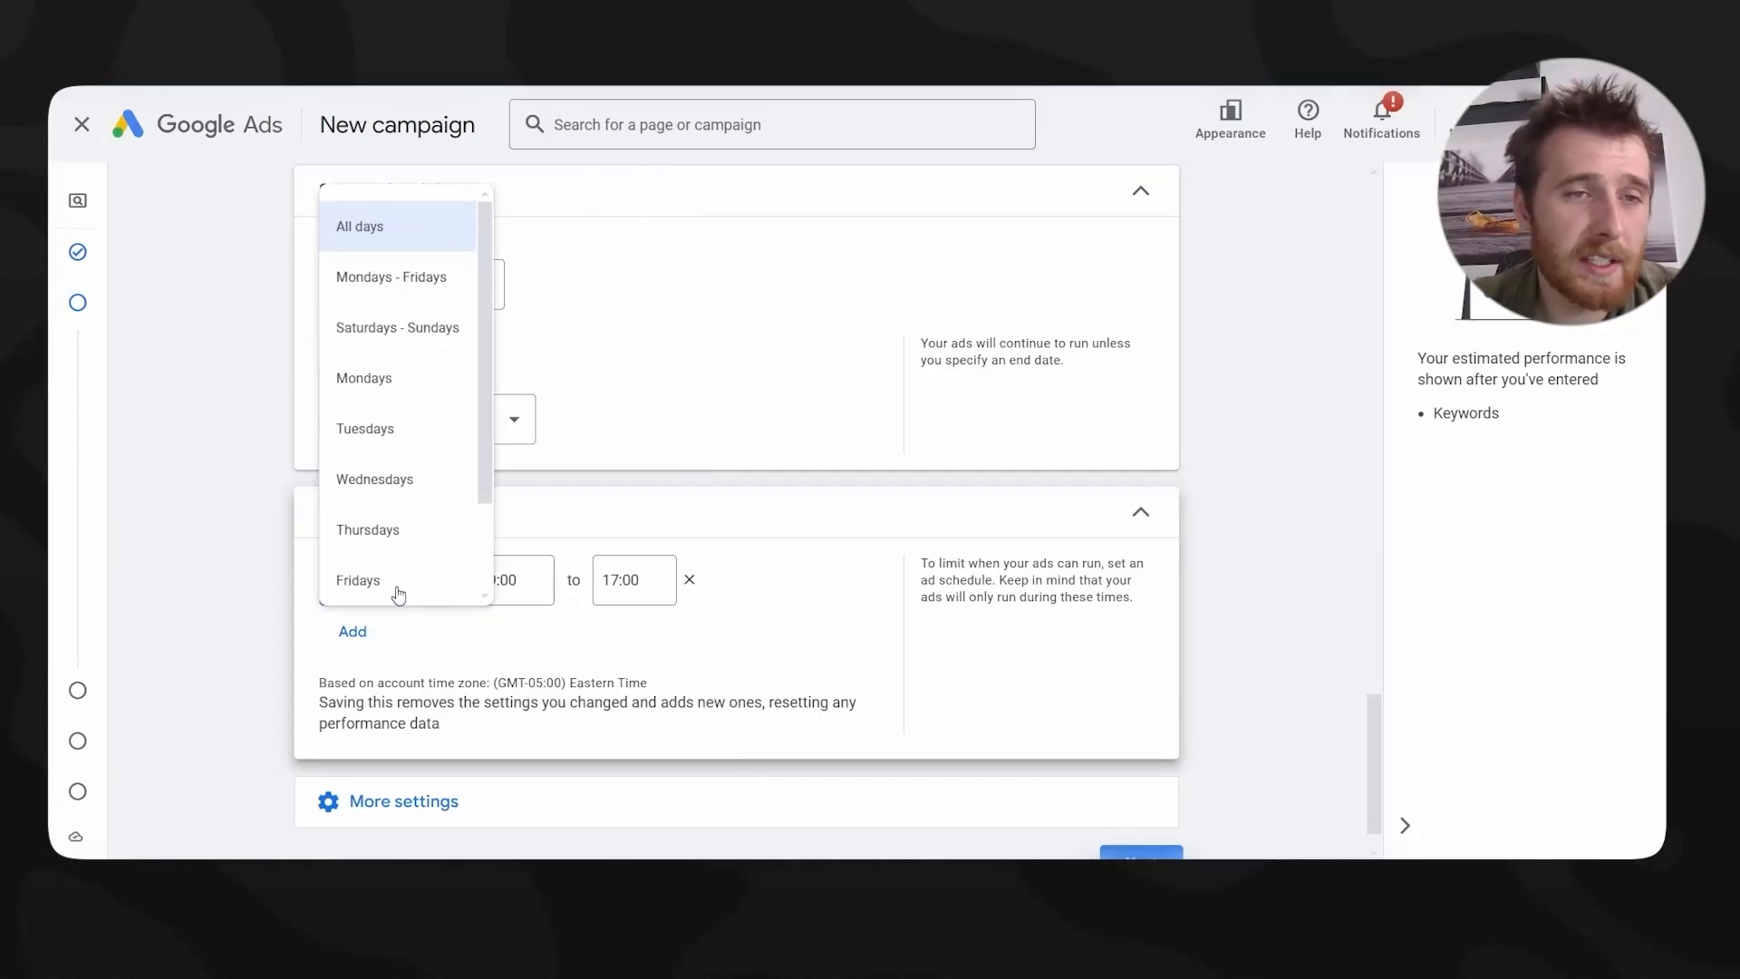
click(404, 284)
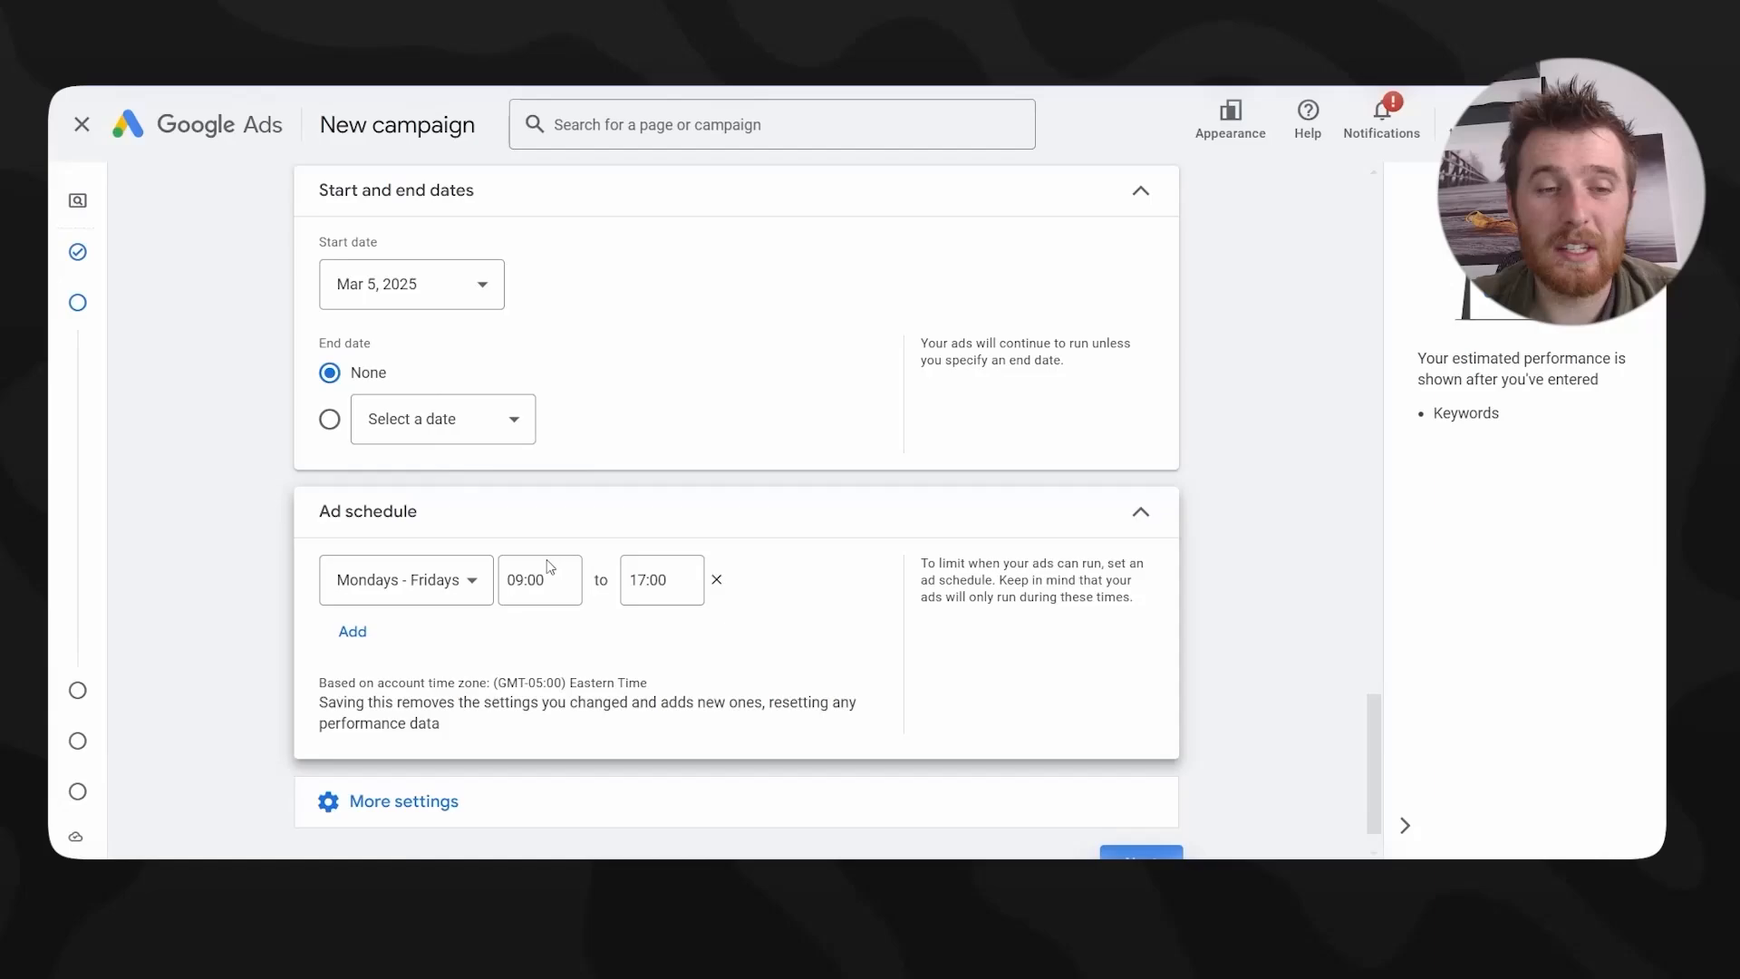
- Add a second ad schedule entry for Saturdays - Sundays, keeping its default hours
scroll(396, 547, down, 1)
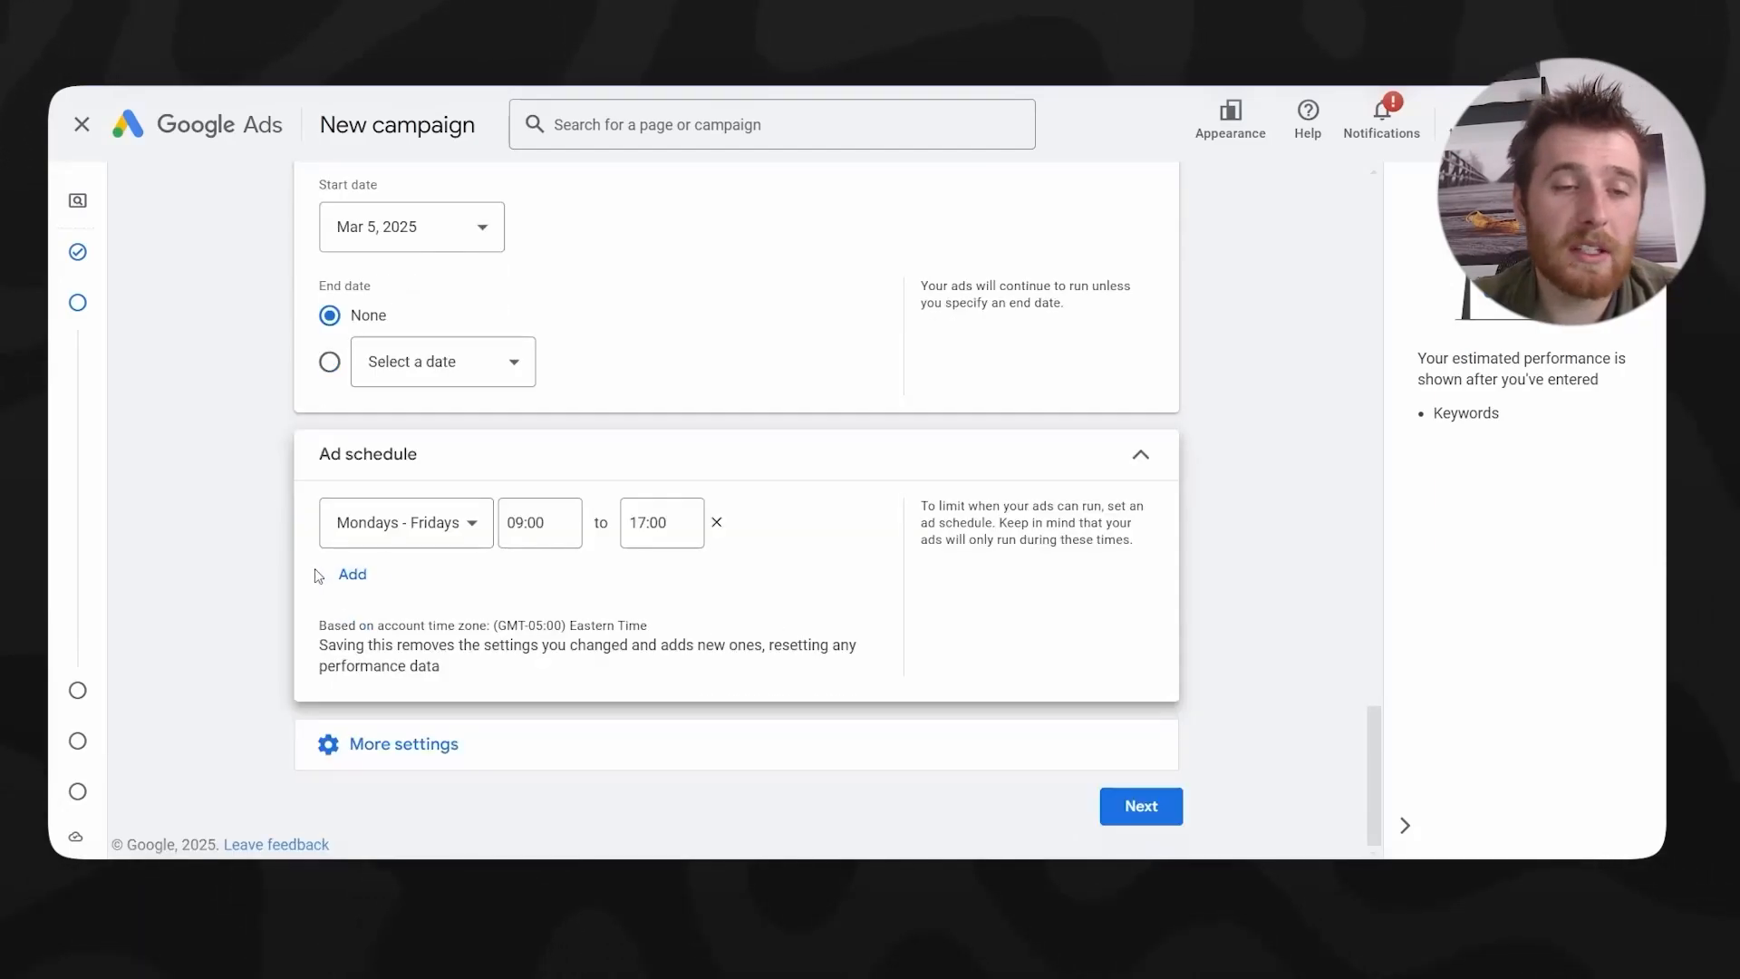
click(352, 574)
click(398, 581)
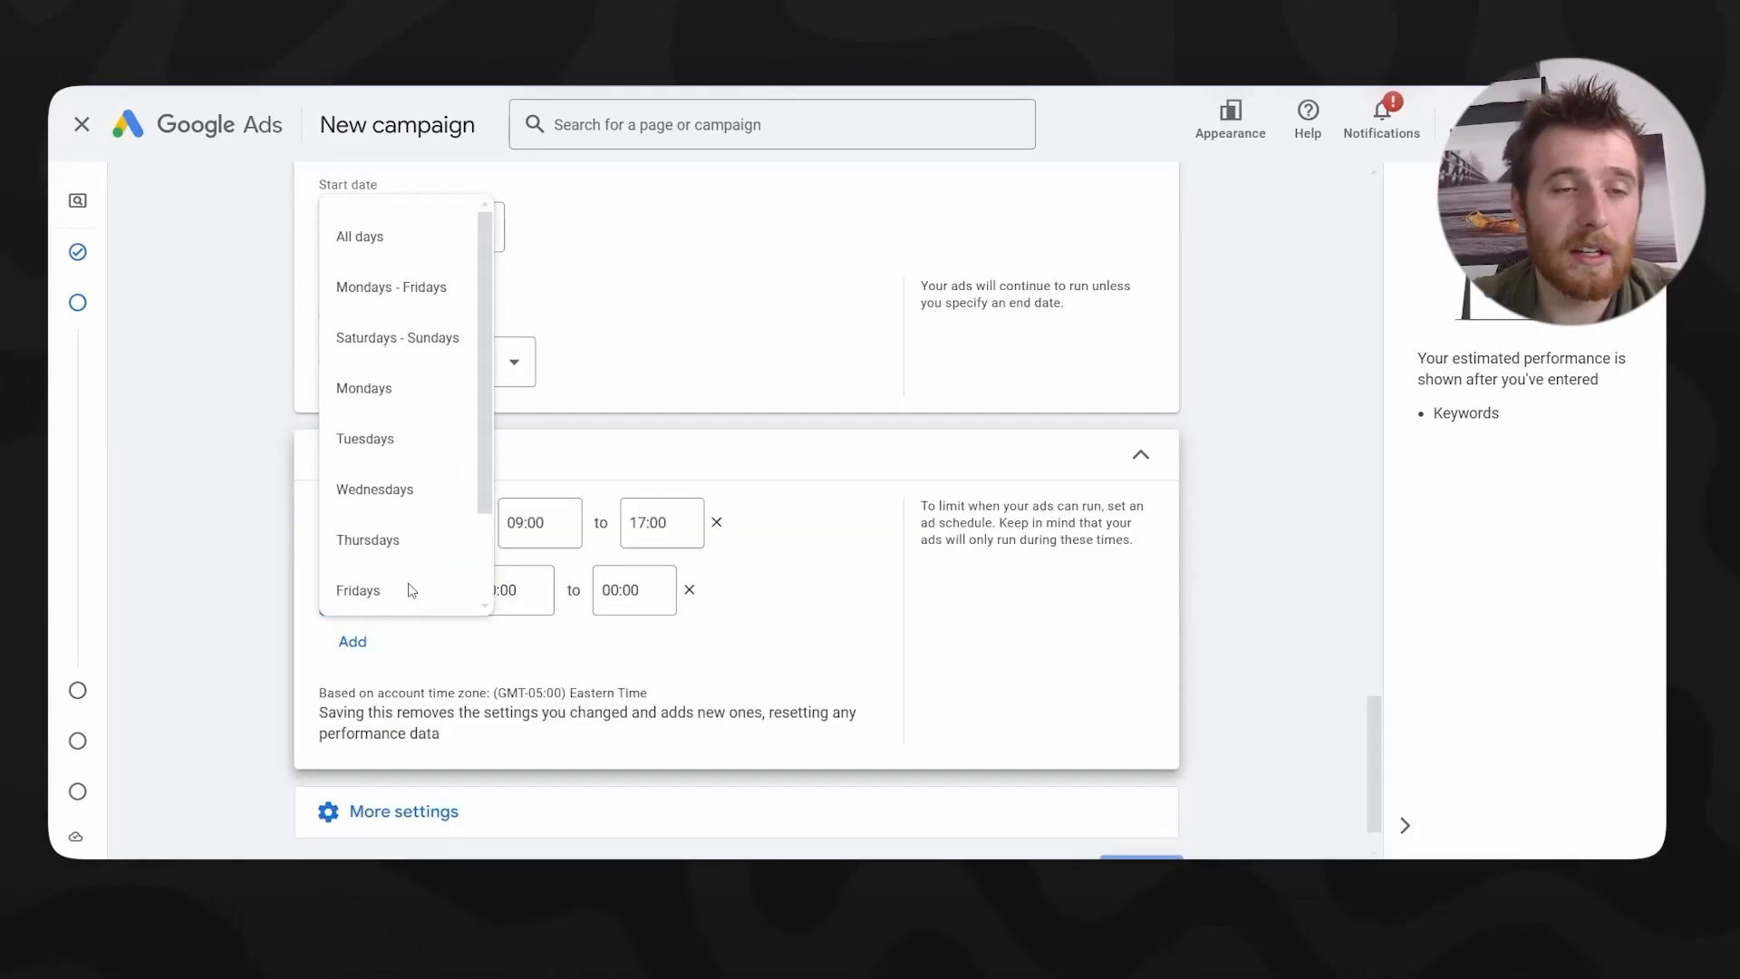
click(437, 342)
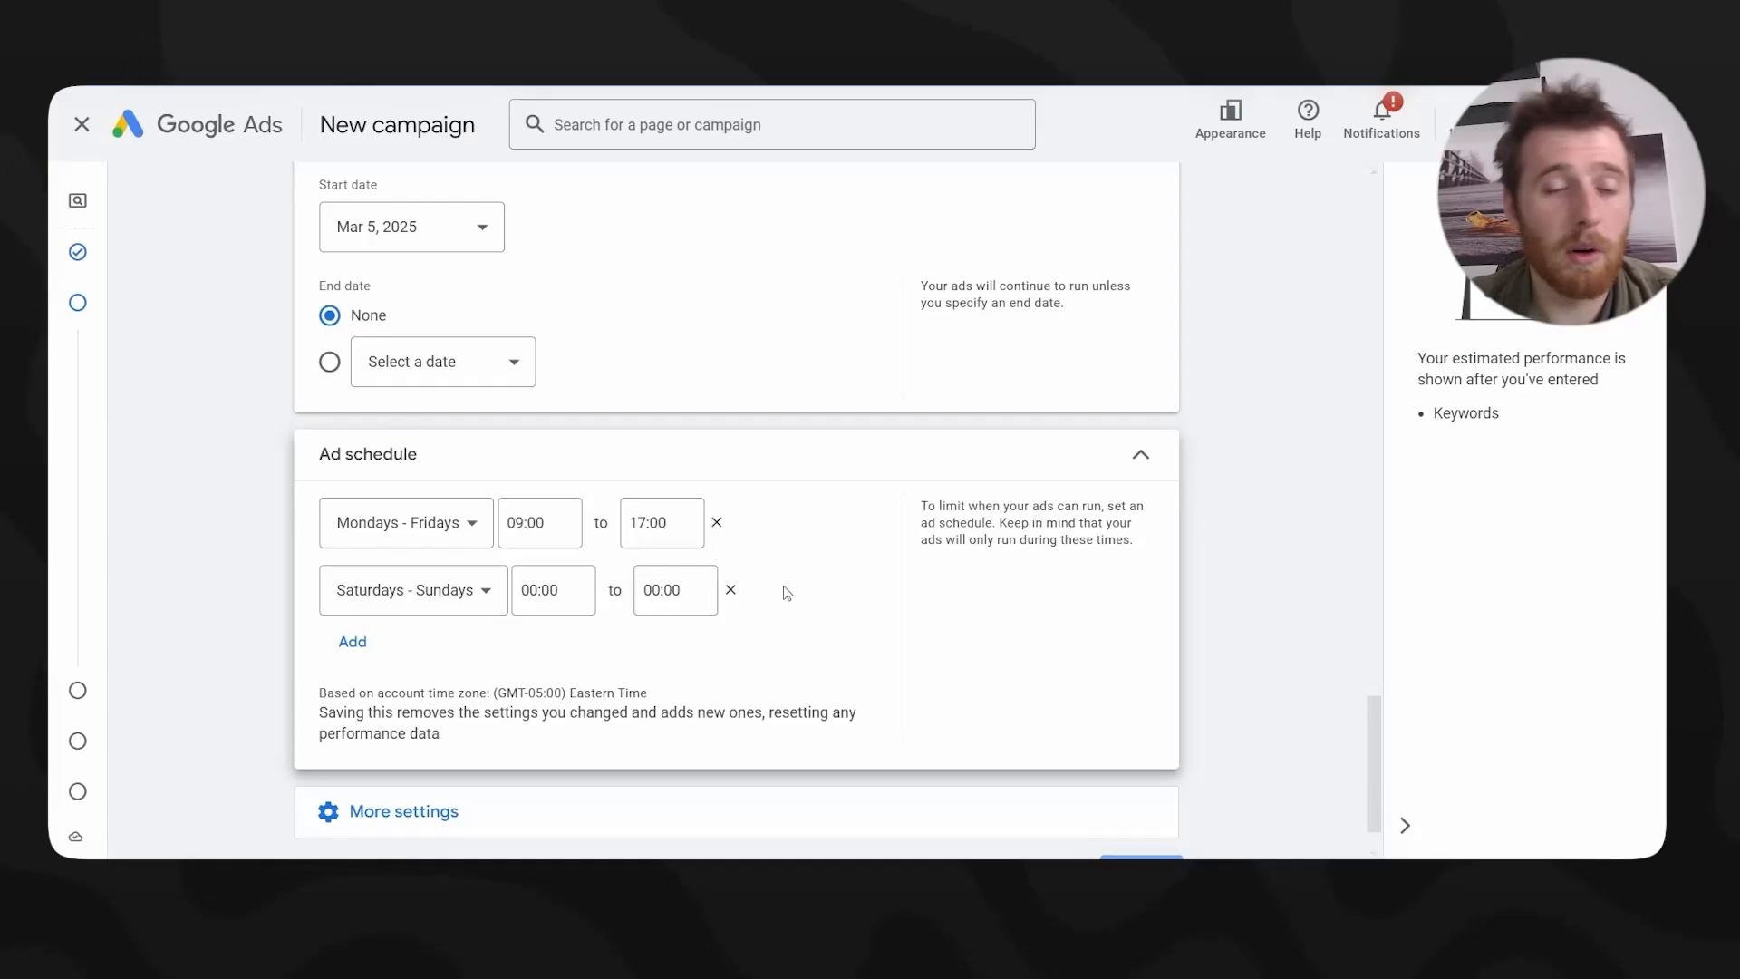
right_click(736, 738)
click(643, 689)
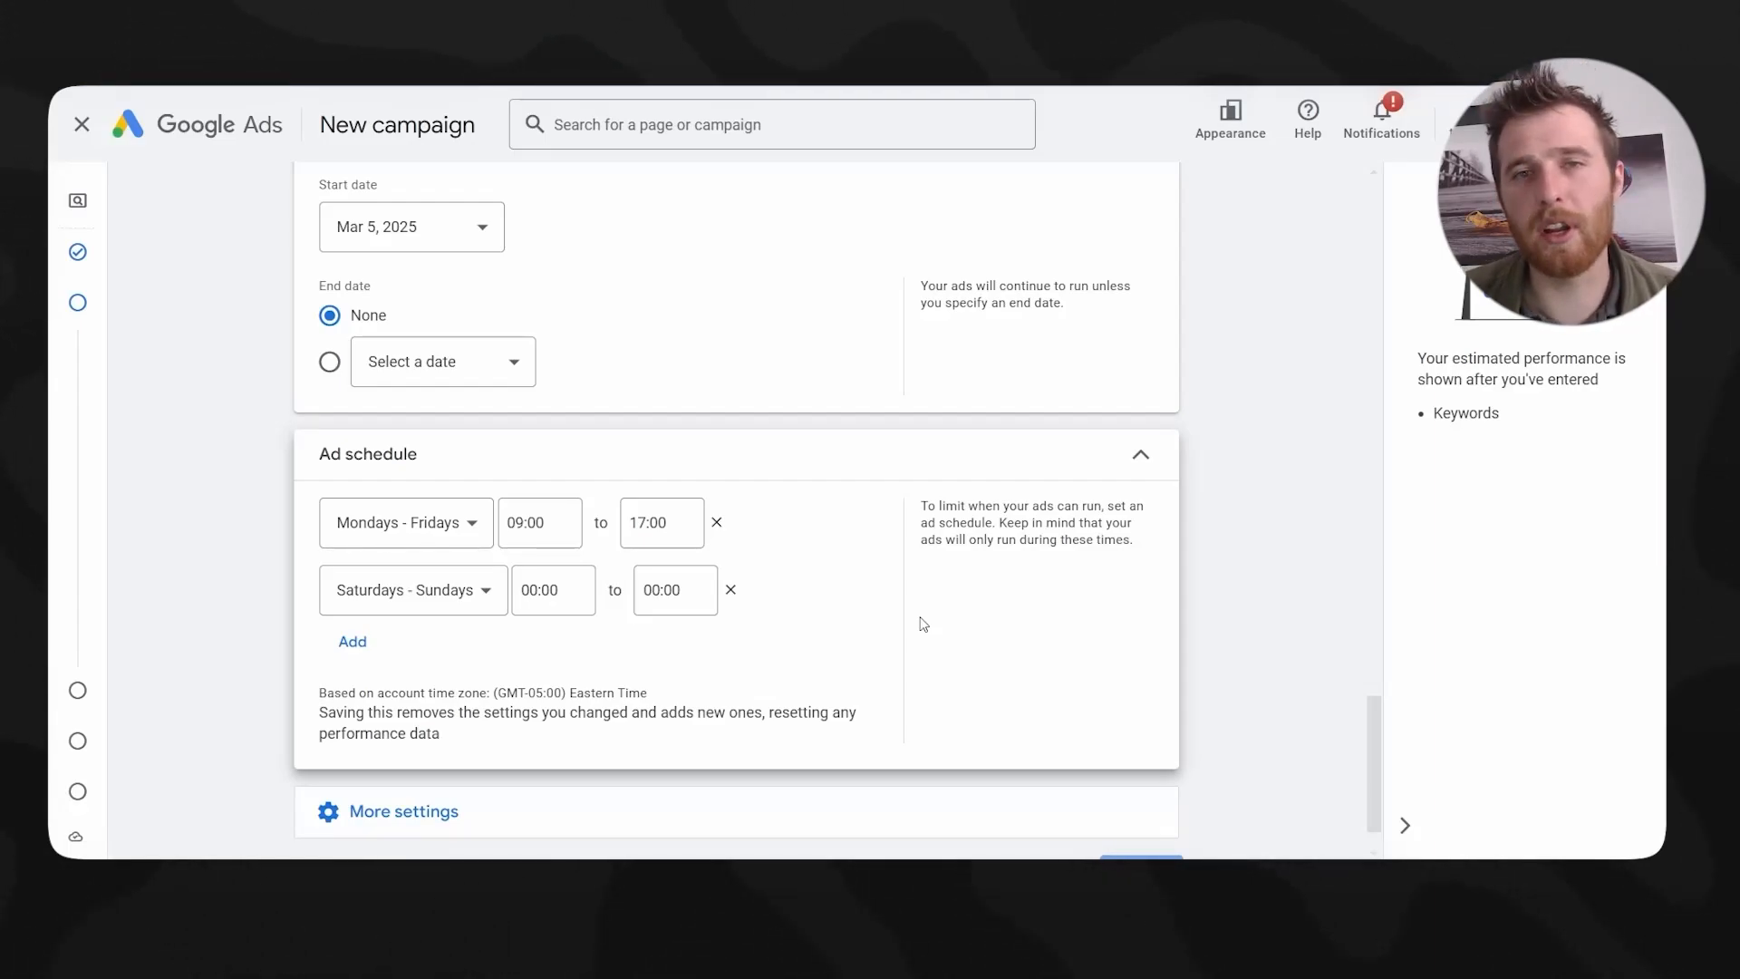
- Check the remaining campaign URL and brand settings, leave them unset, and continue to the keywords and ads stage
scroll(1028, 532, down, 1)
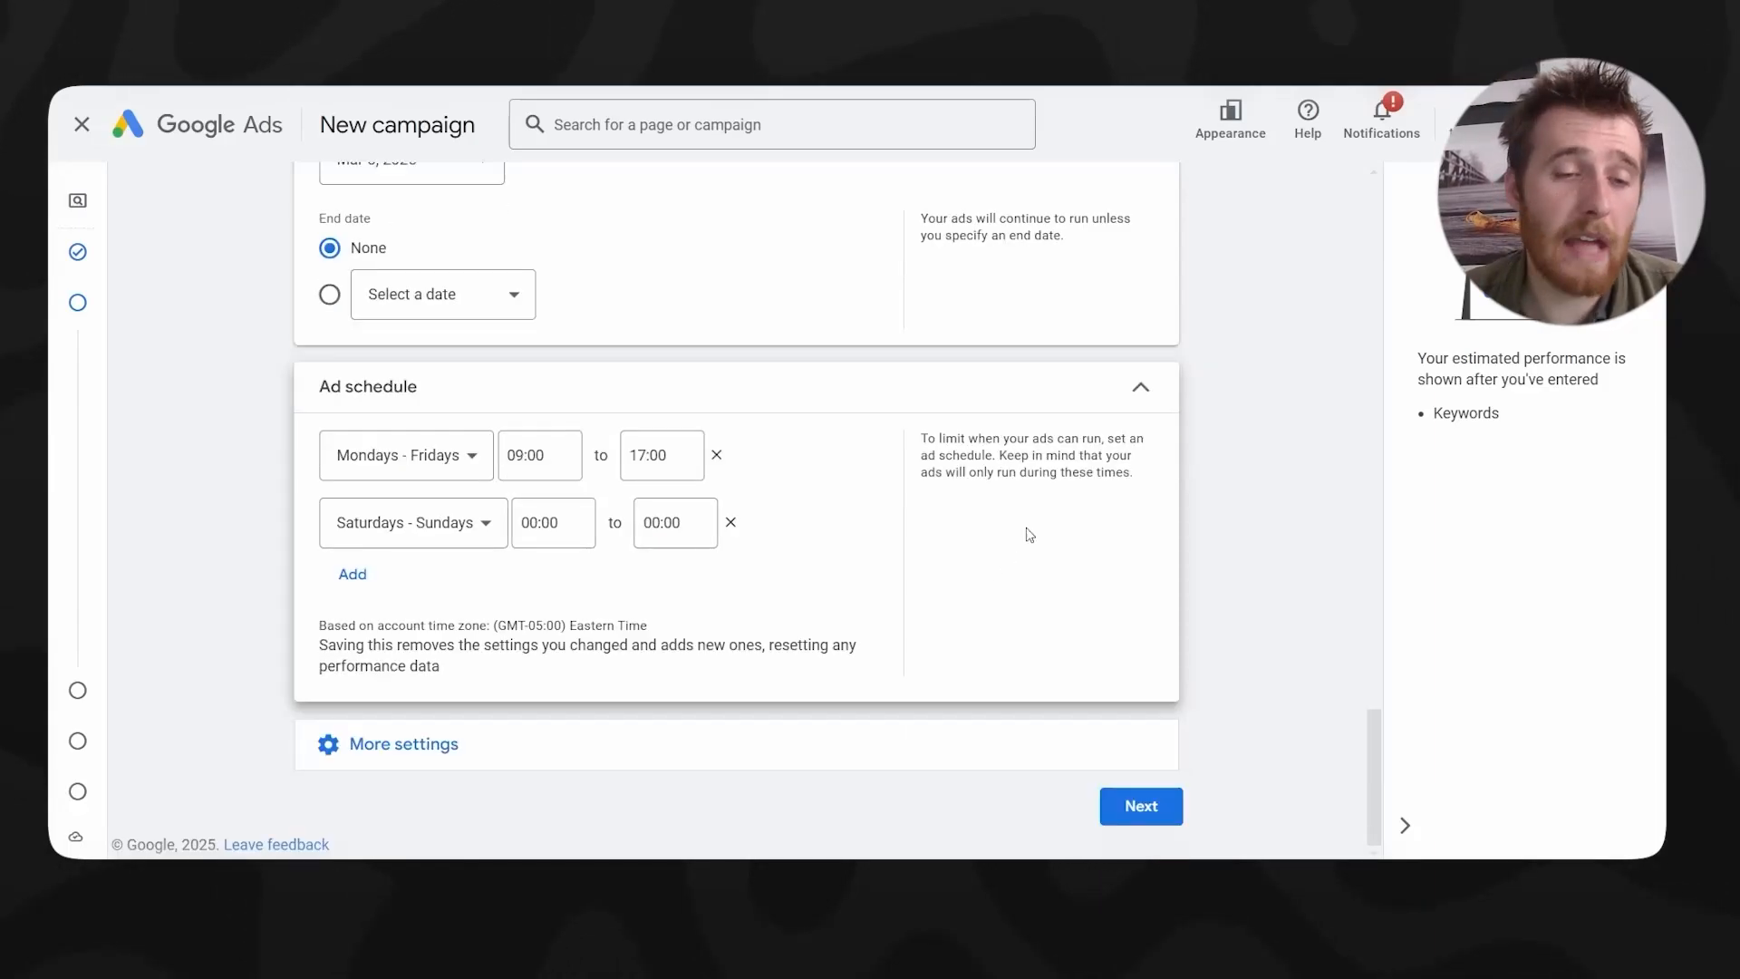
triple_click(536, 766)
scroll(843, 742, down, 1)
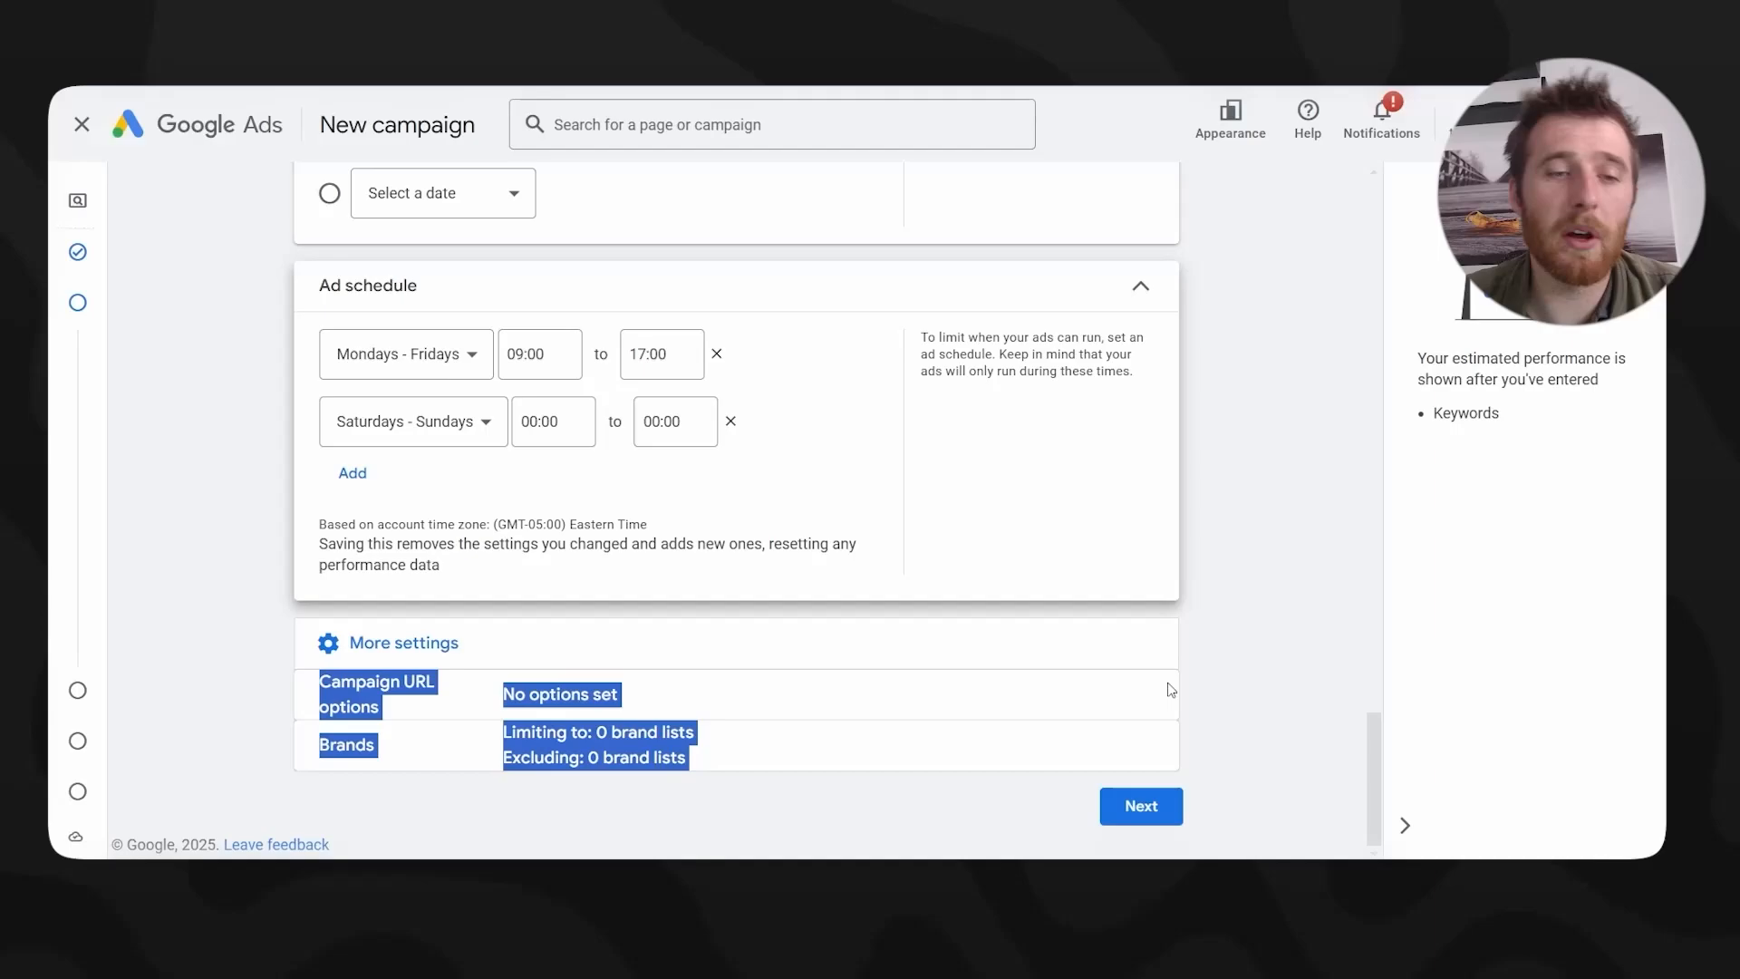
click(603, 806)
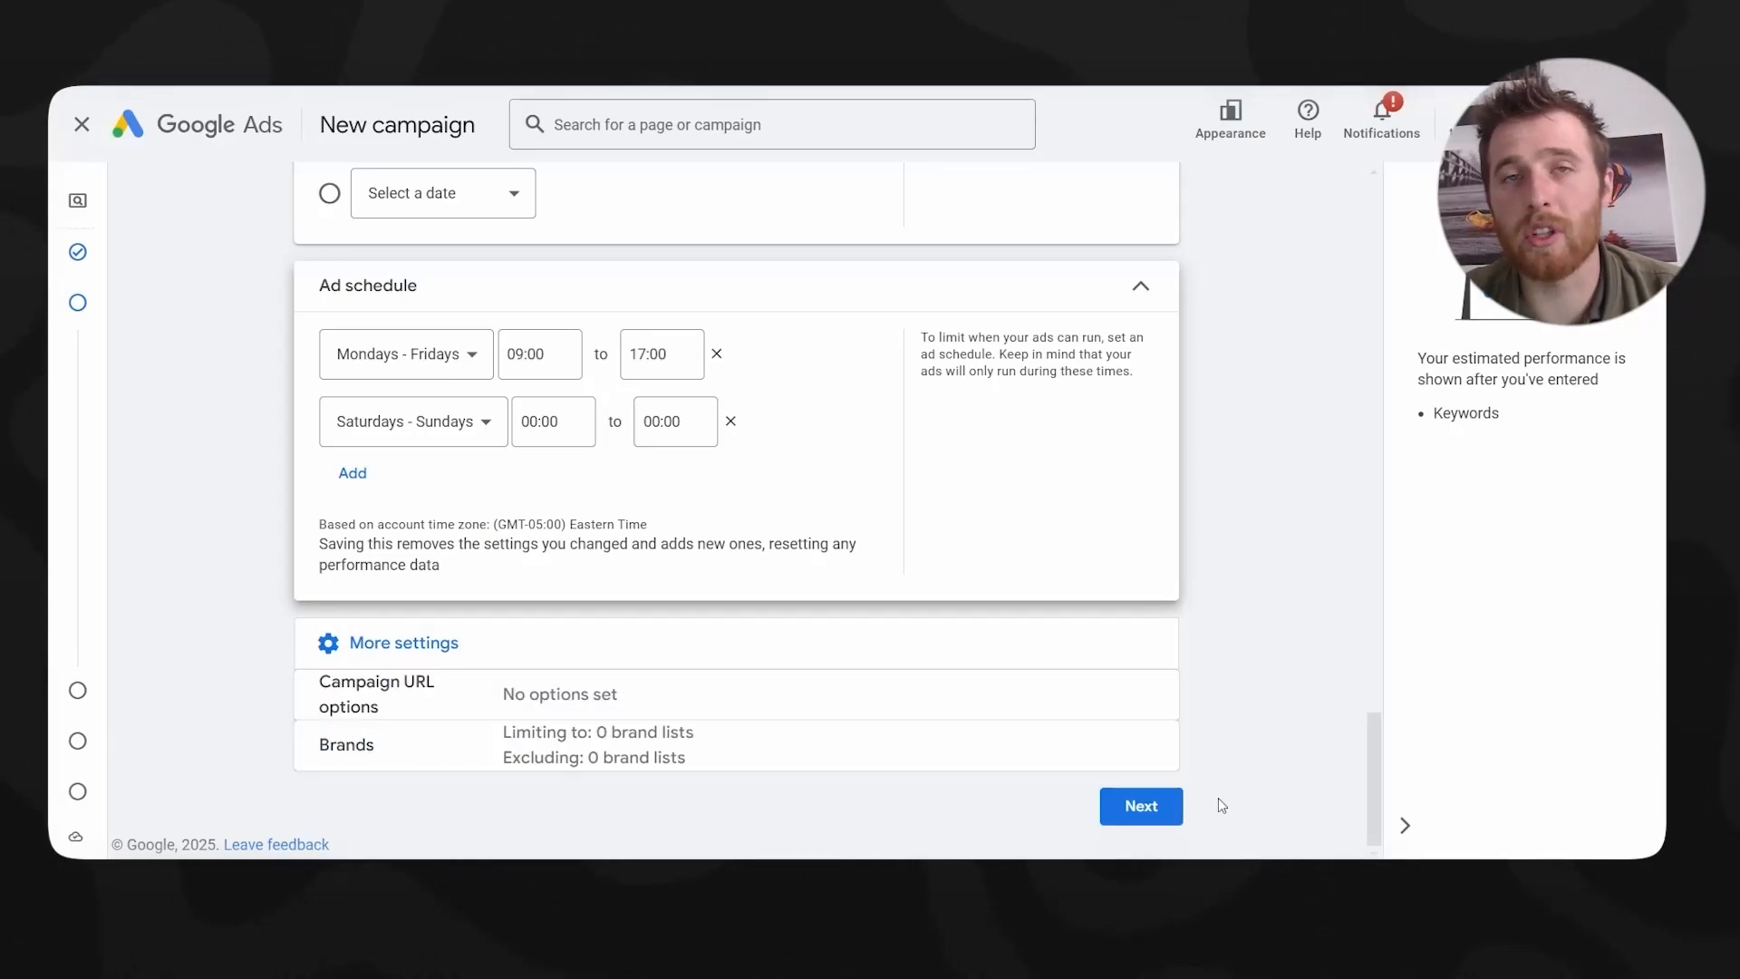
click(1141, 807)
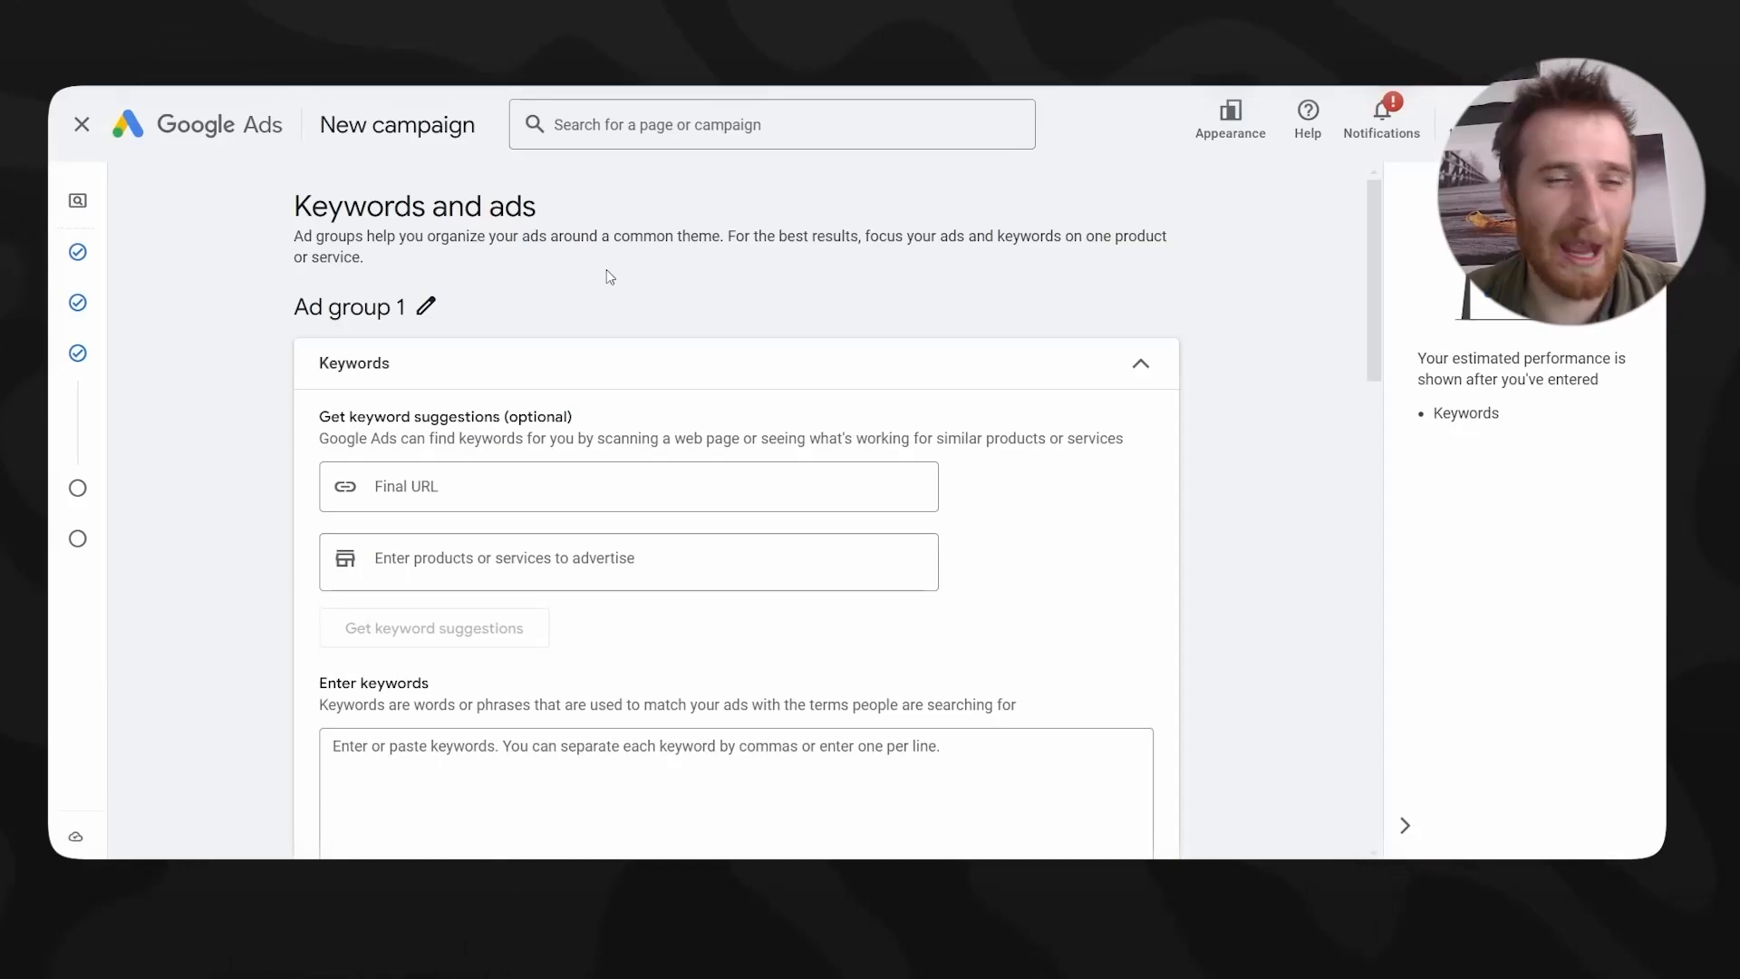
- Rename the ad group as Pool Installation
click(426, 306)
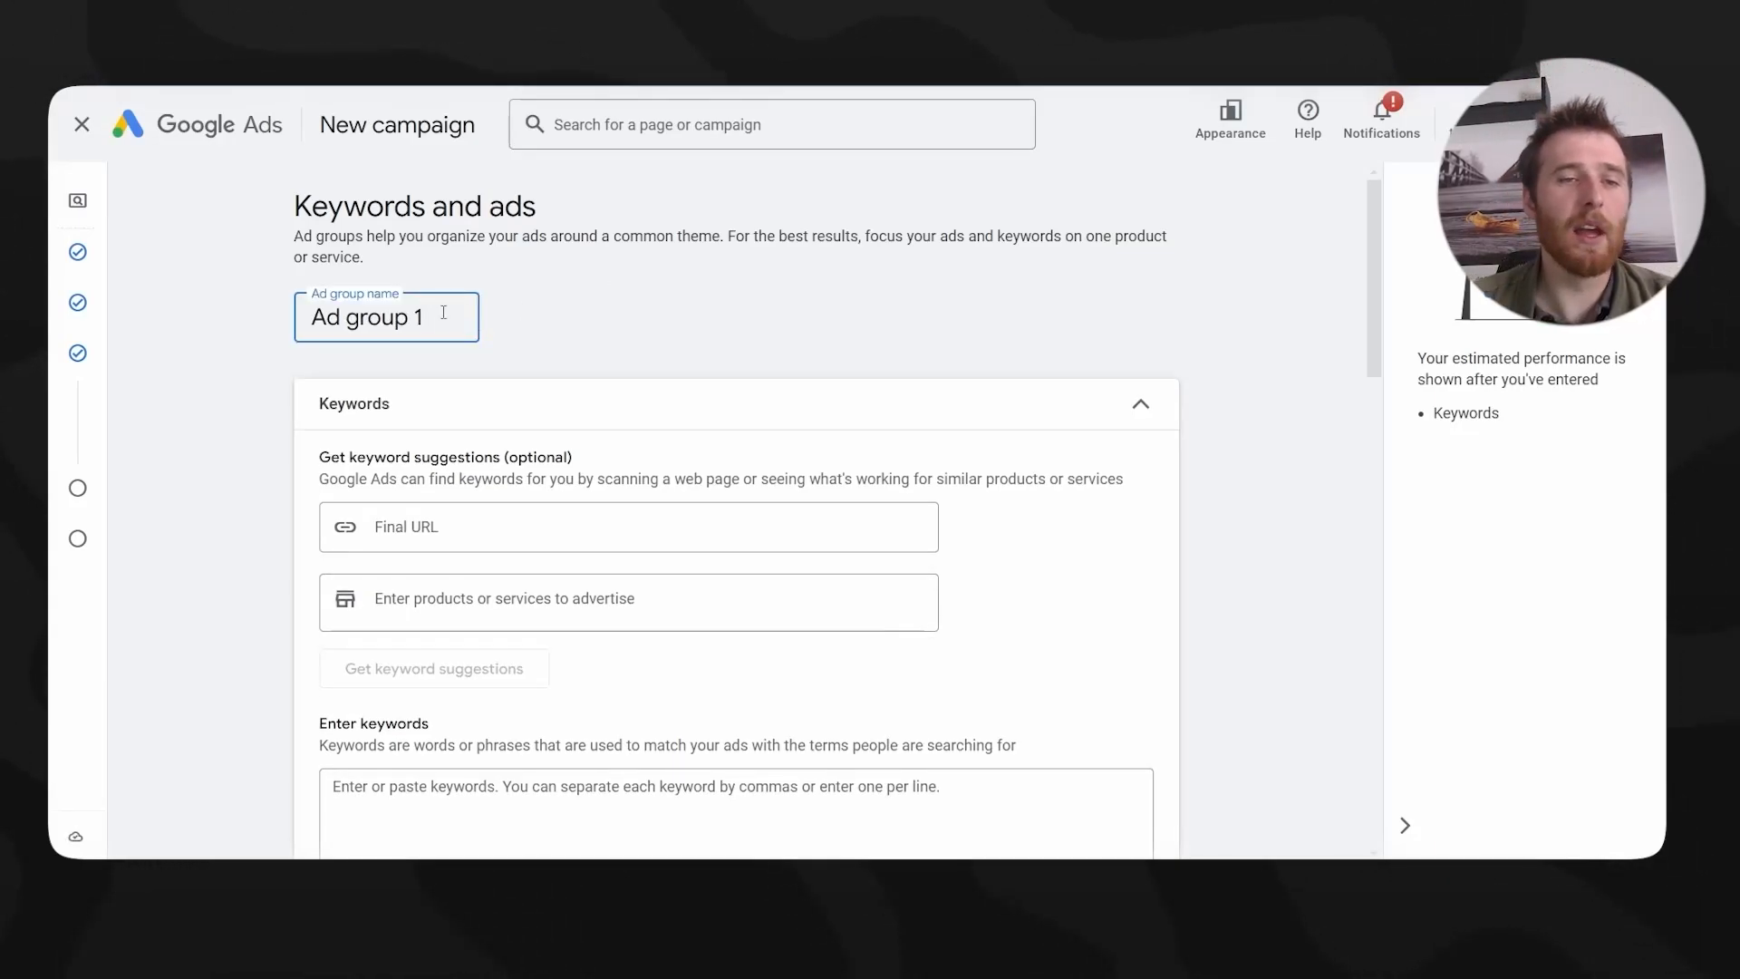
triple_click(443, 312)
text(Pool)
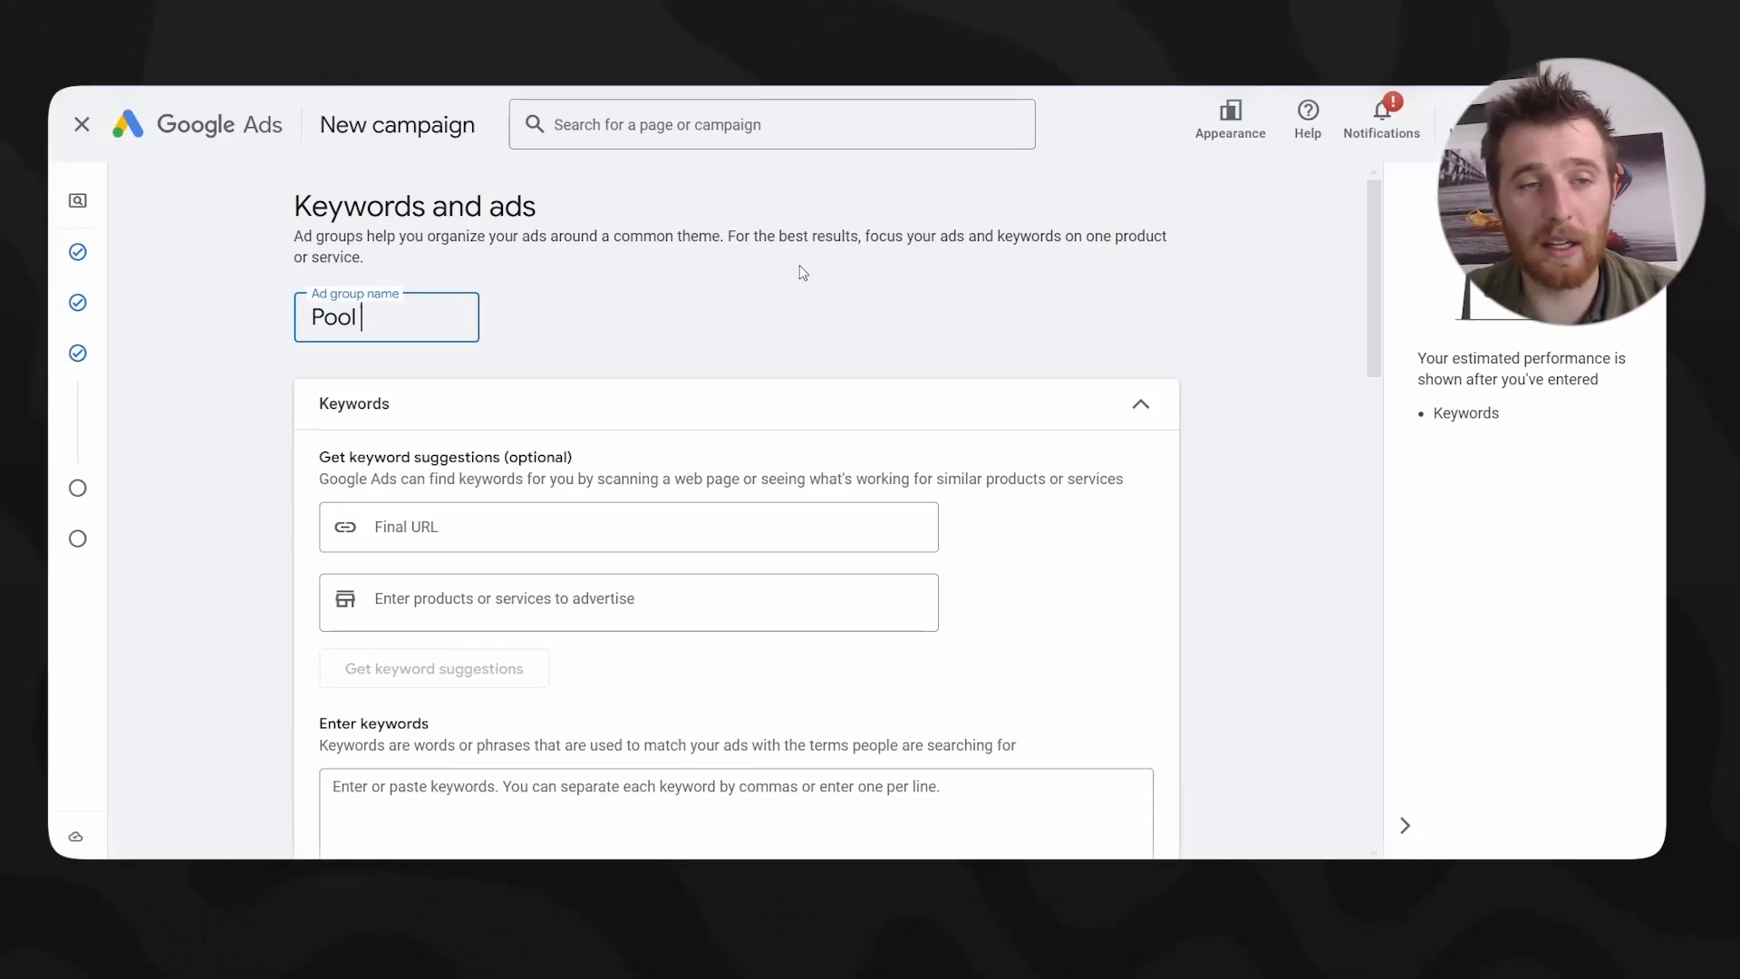
text(Installation)
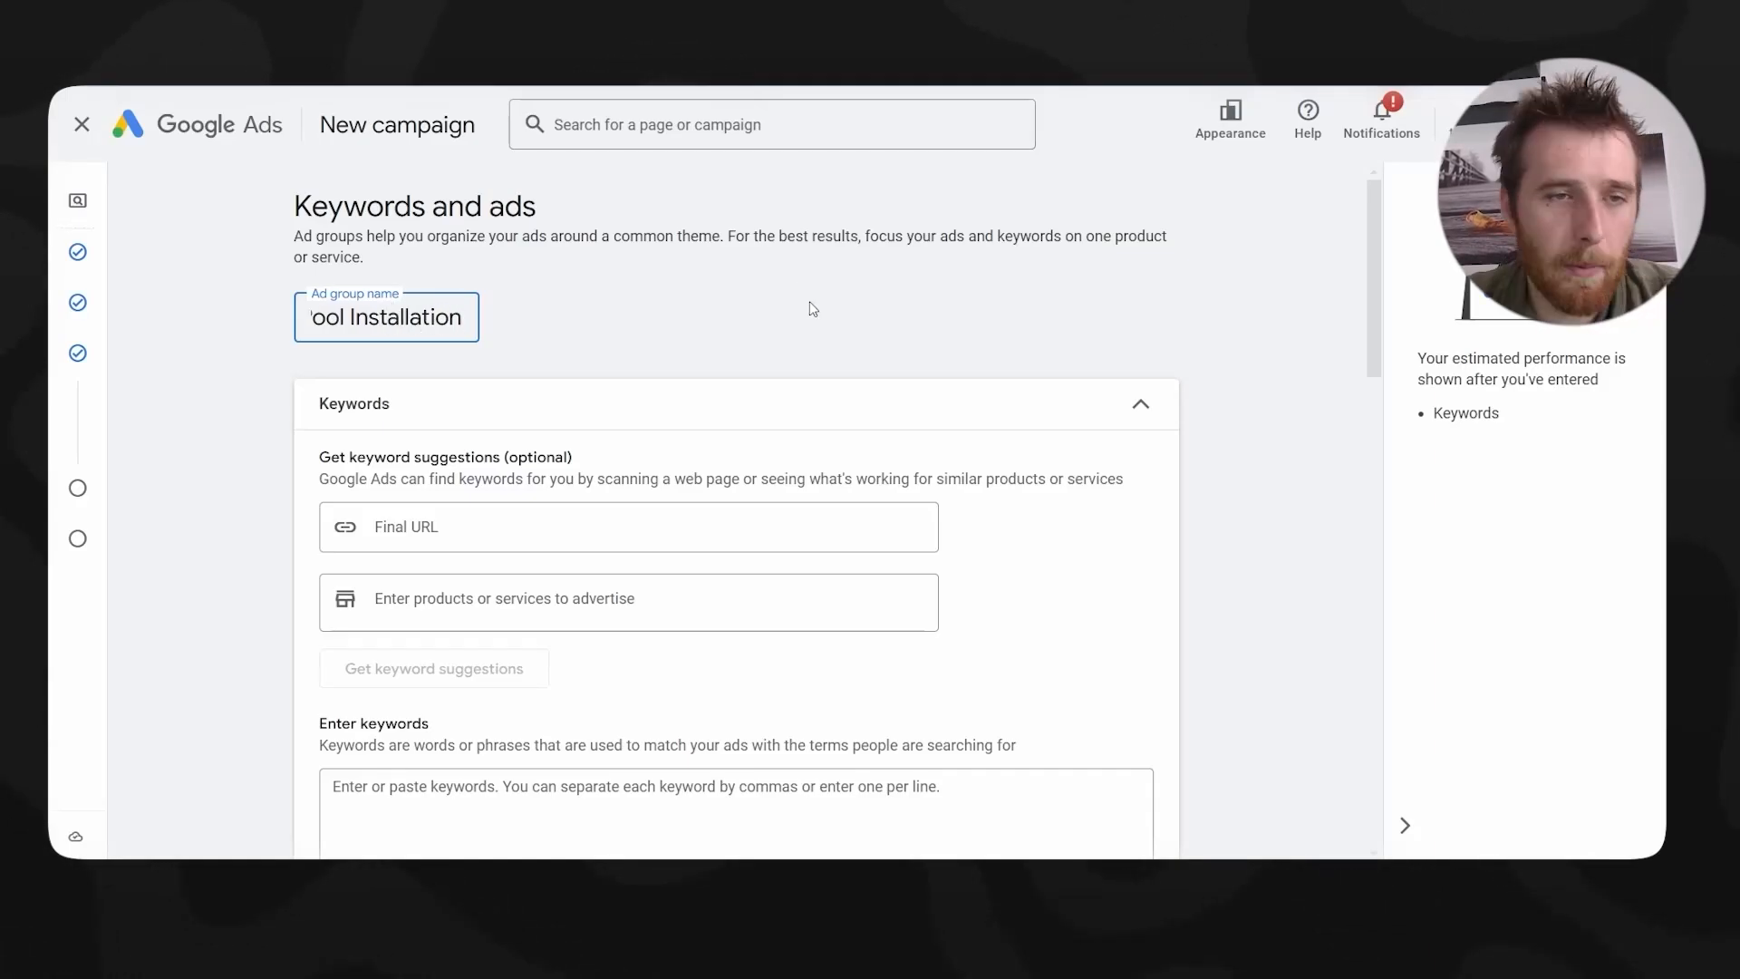
click(563, 291)
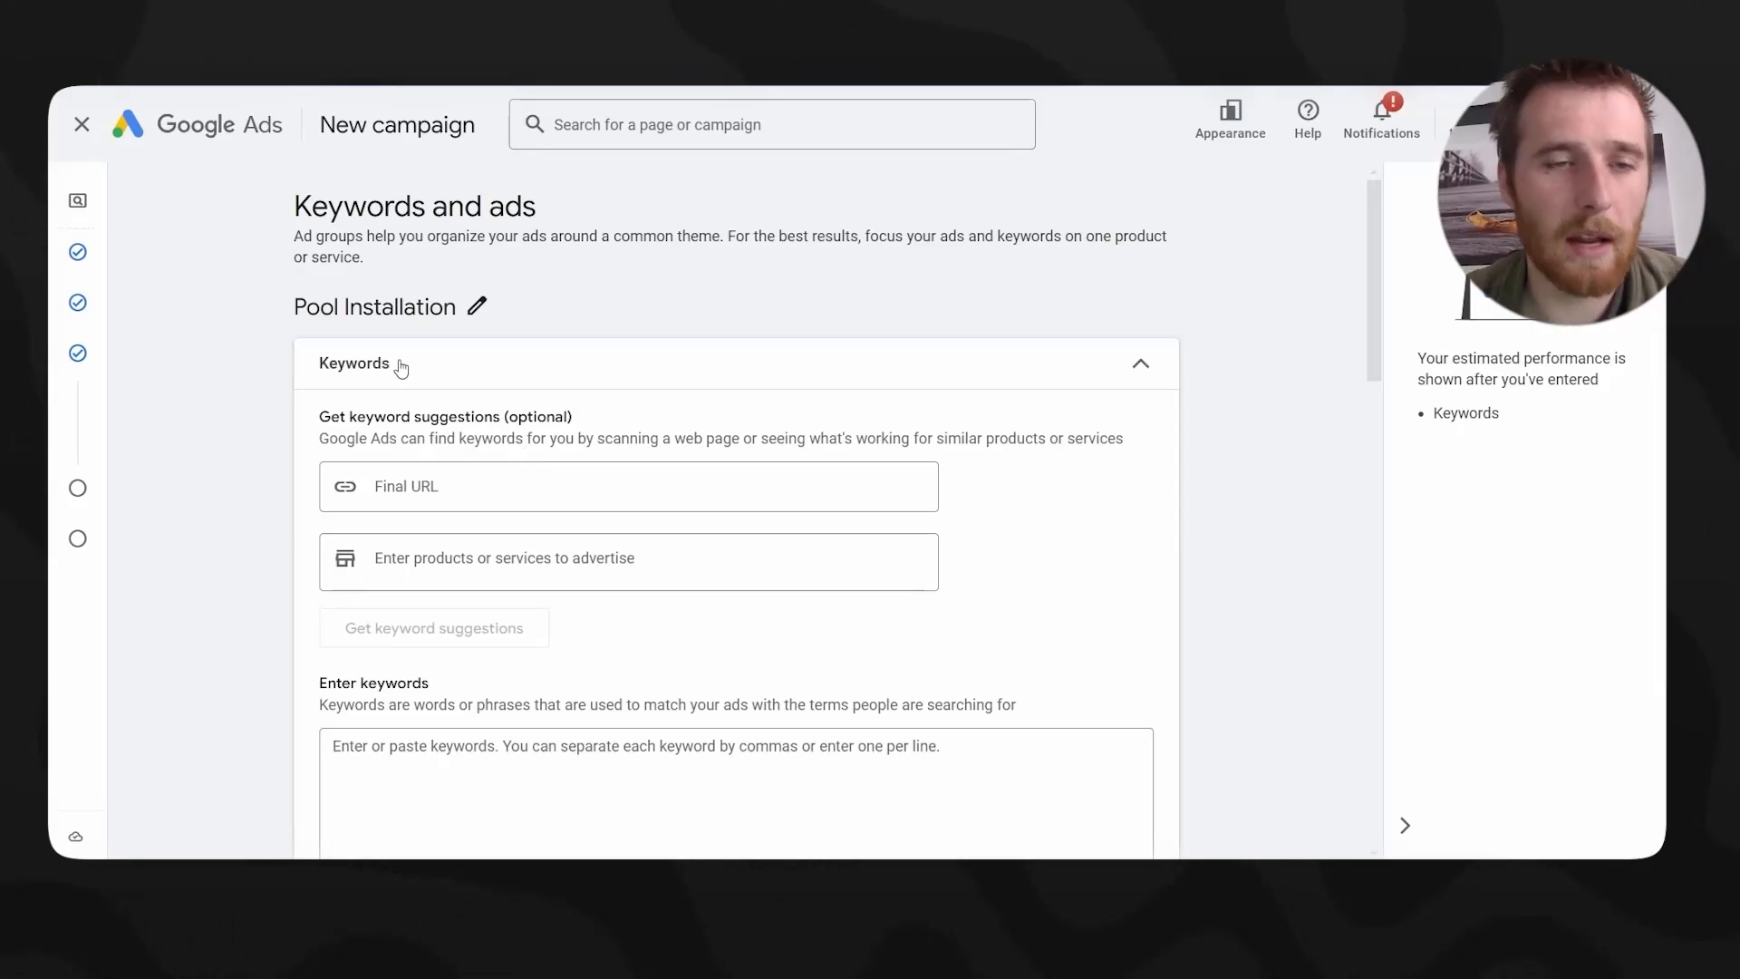
- Review the pool installation ideas in Keyword Planner and enter "pool installation" as the service to advertise for keyword suggestions
scroll(587, 431, down, 3)
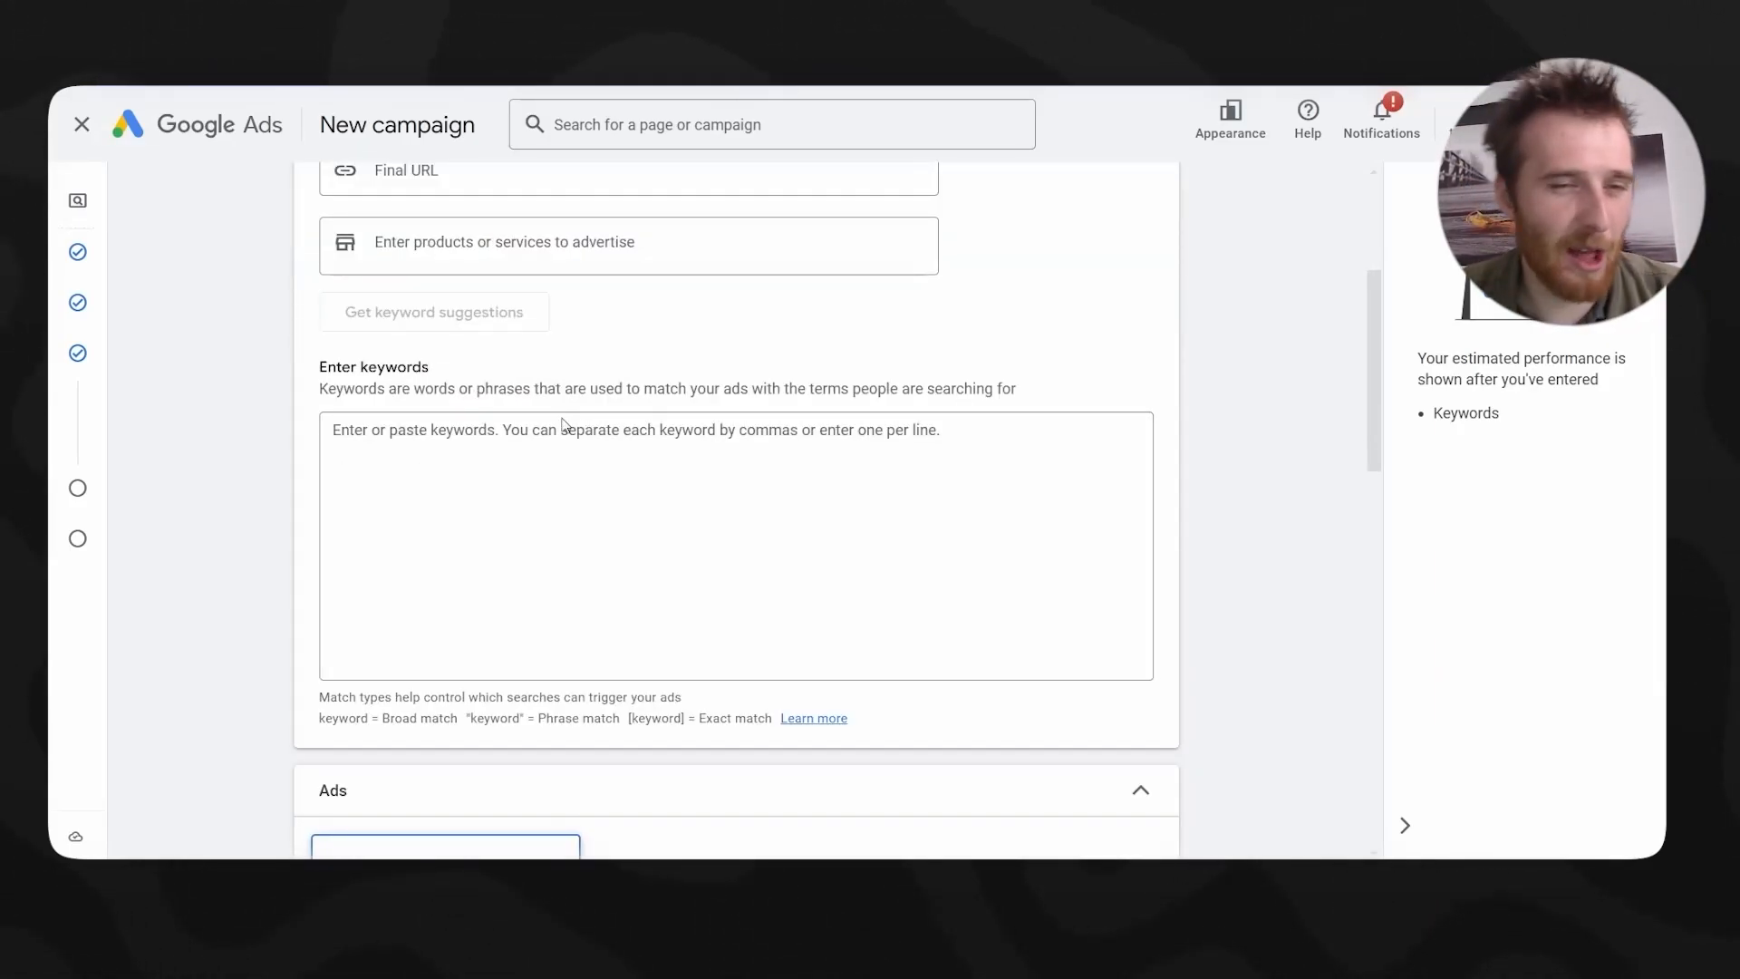
scroll(604, 425, up, 2)
click(454, 451)
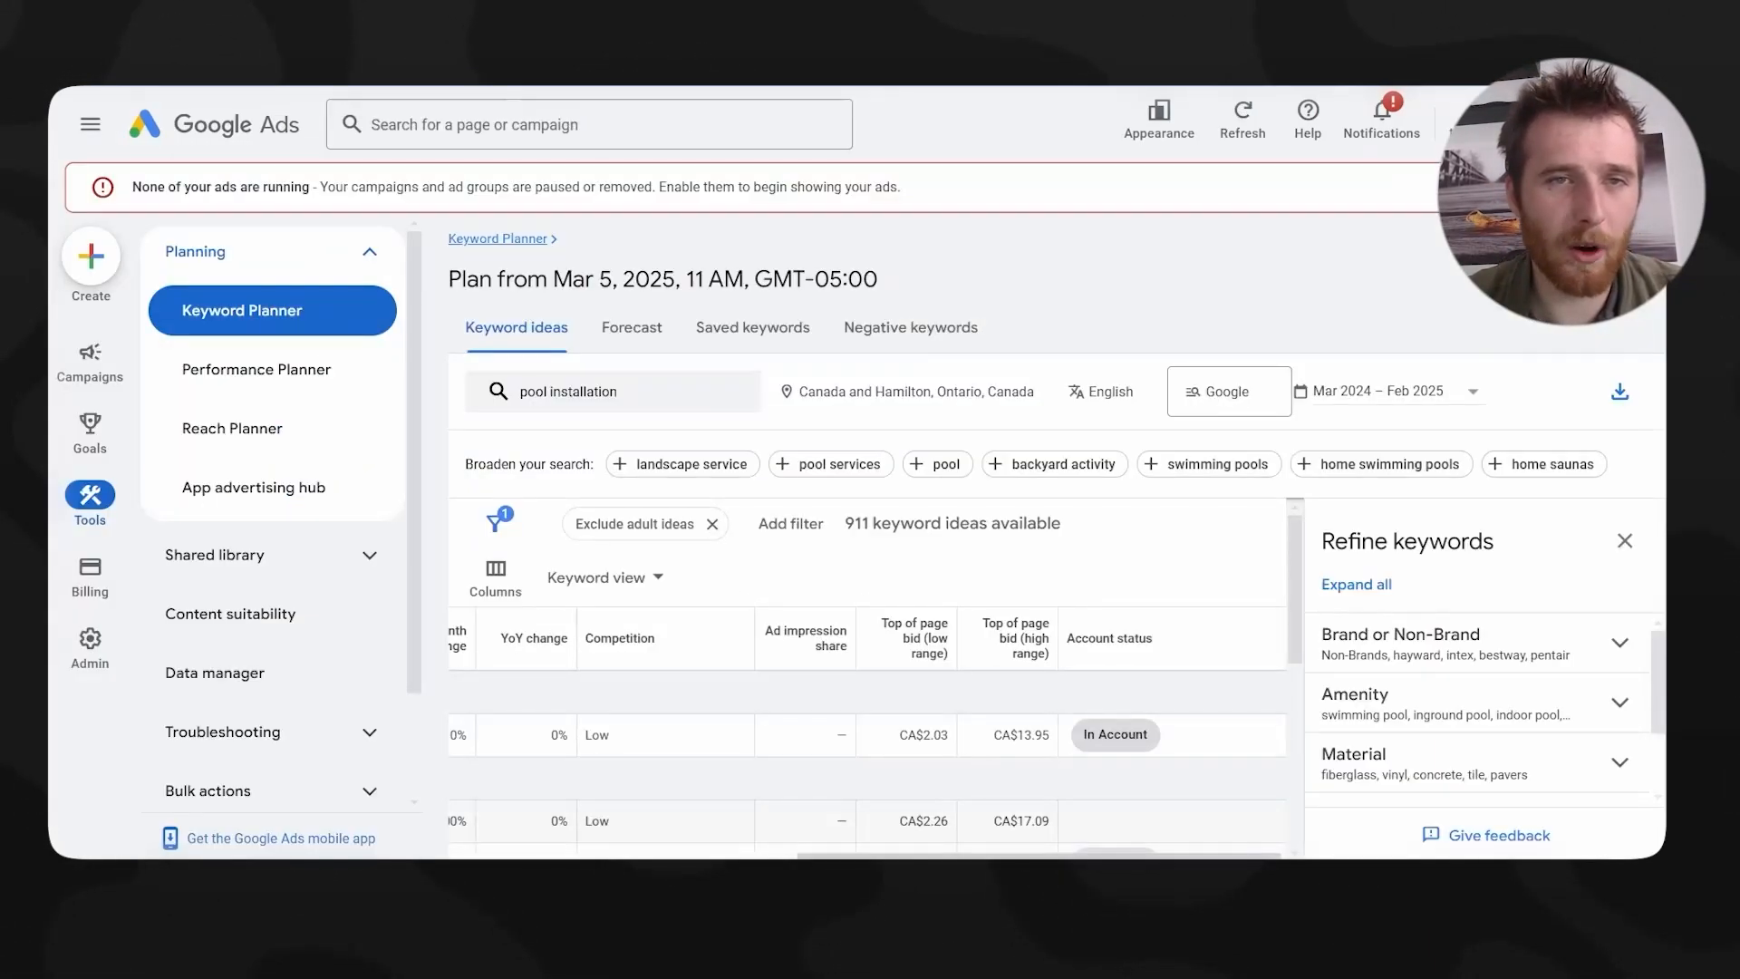
scroll(662, 689, left, 5)
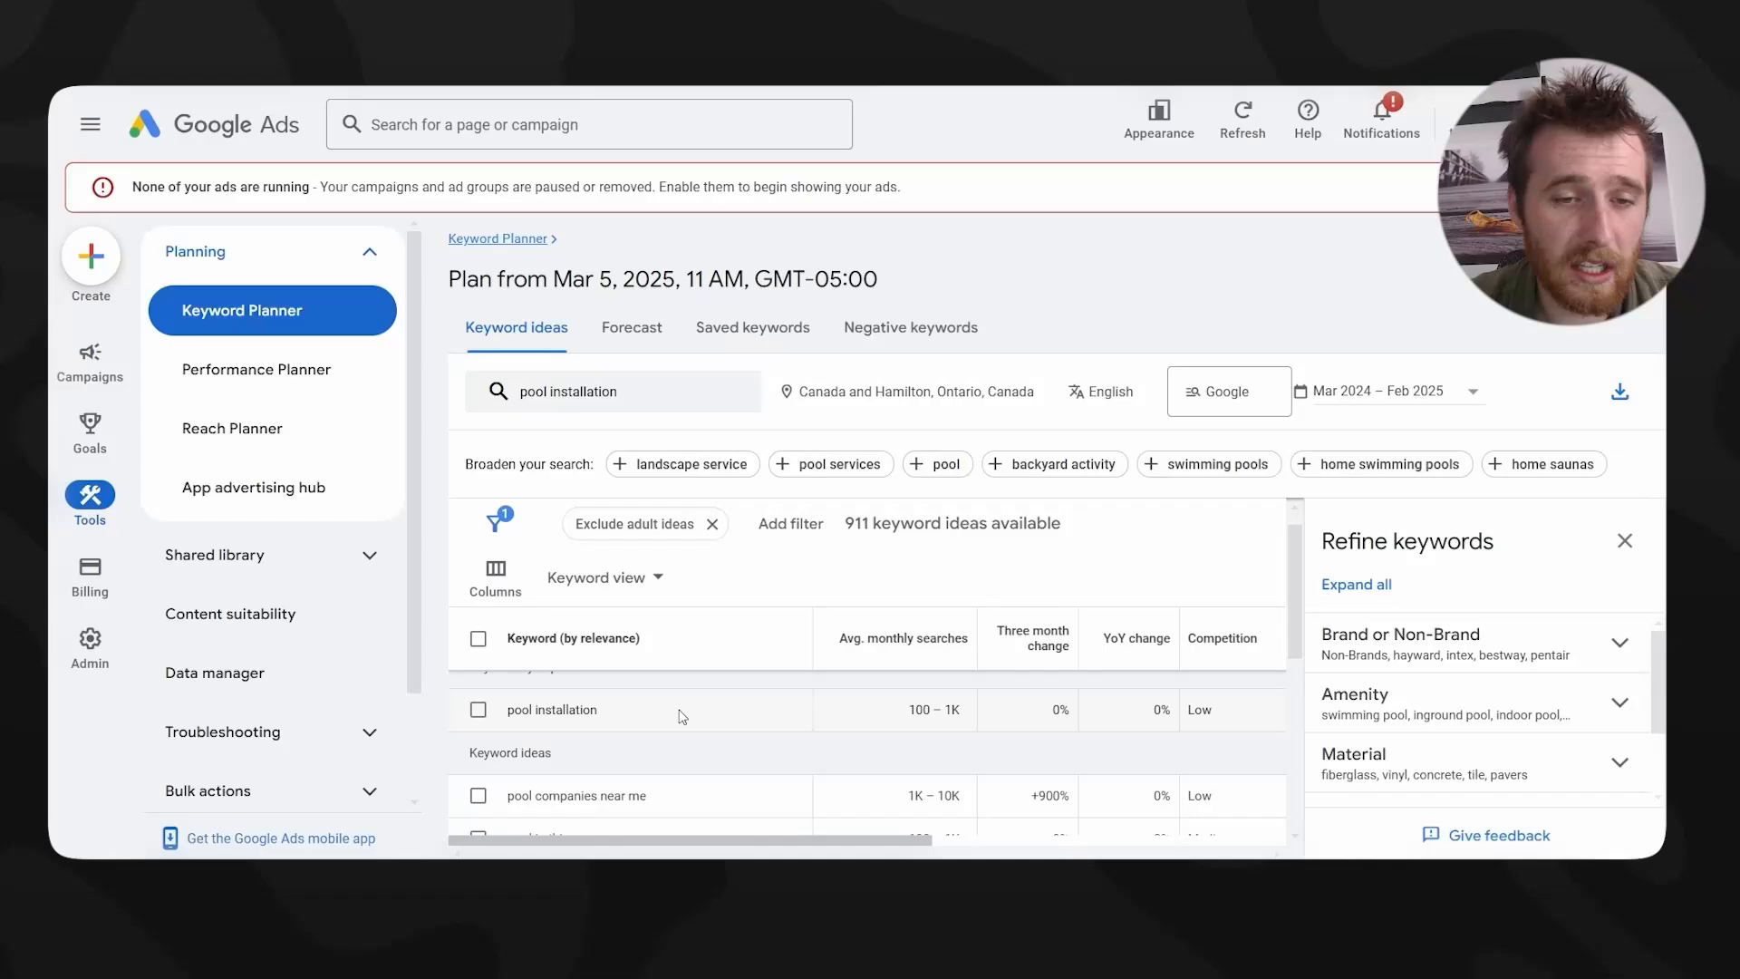
scroll(682, 717, down, 2)
scroll(682, 717, down, 3)
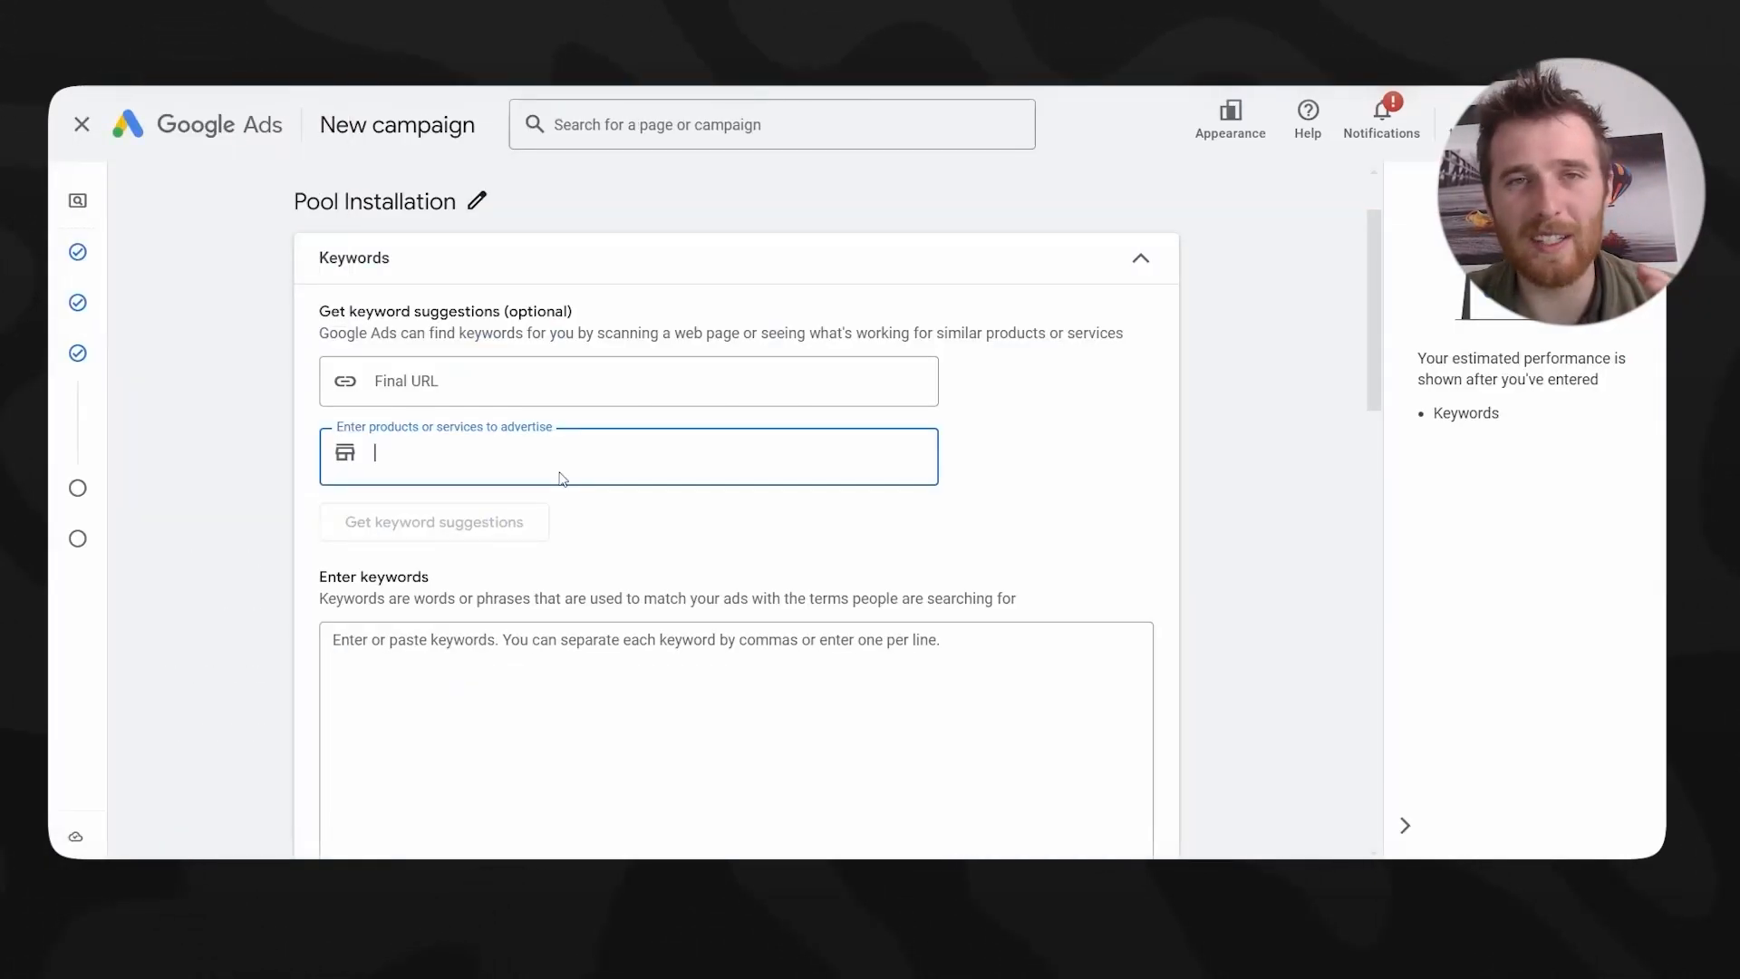
text(pool insga)
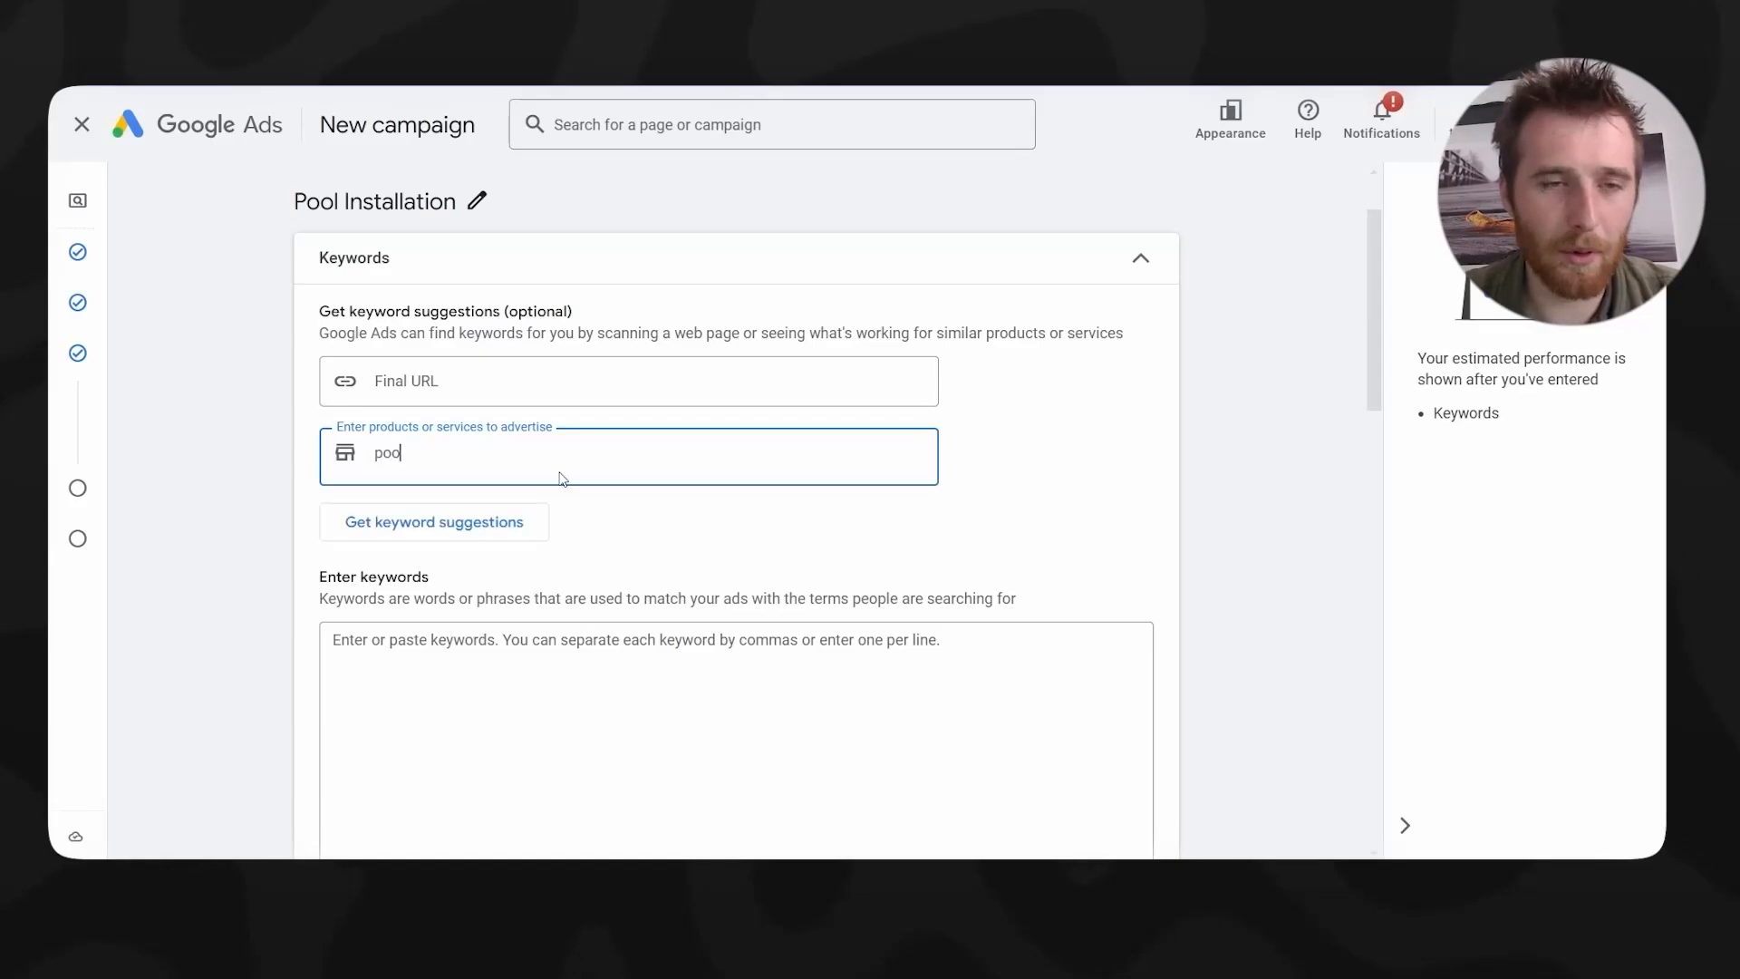
key(BackSpace)
key(BackSpace)
text(tallati)
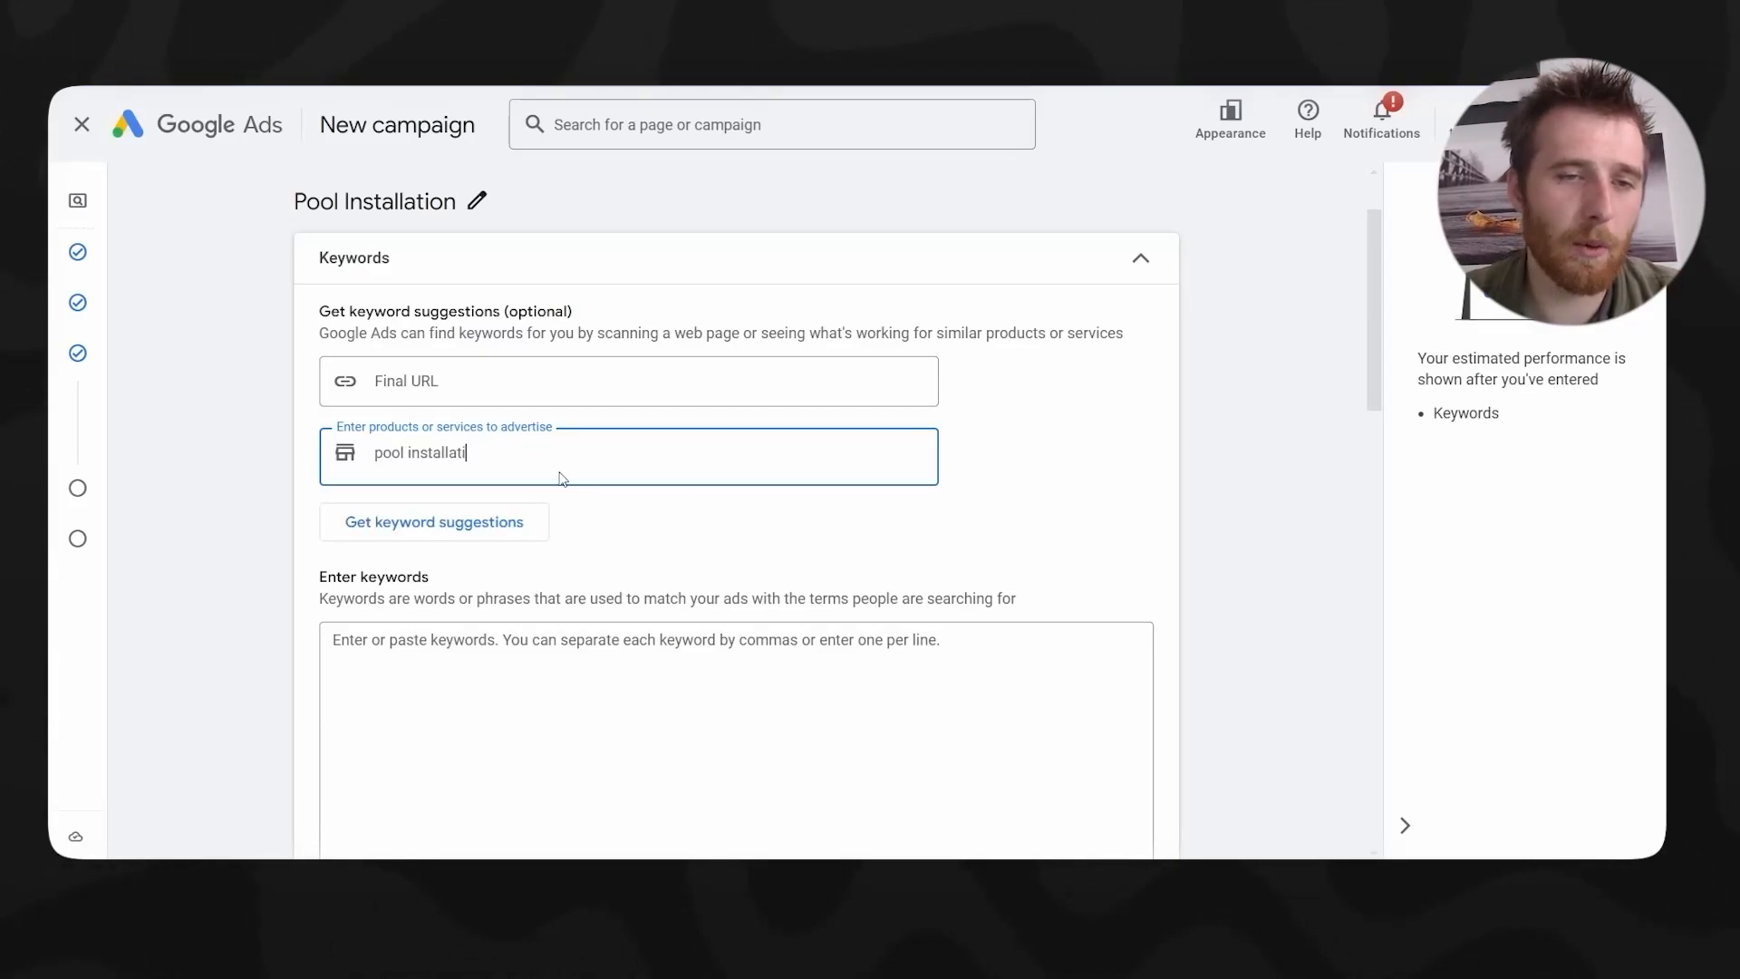
text(tion)
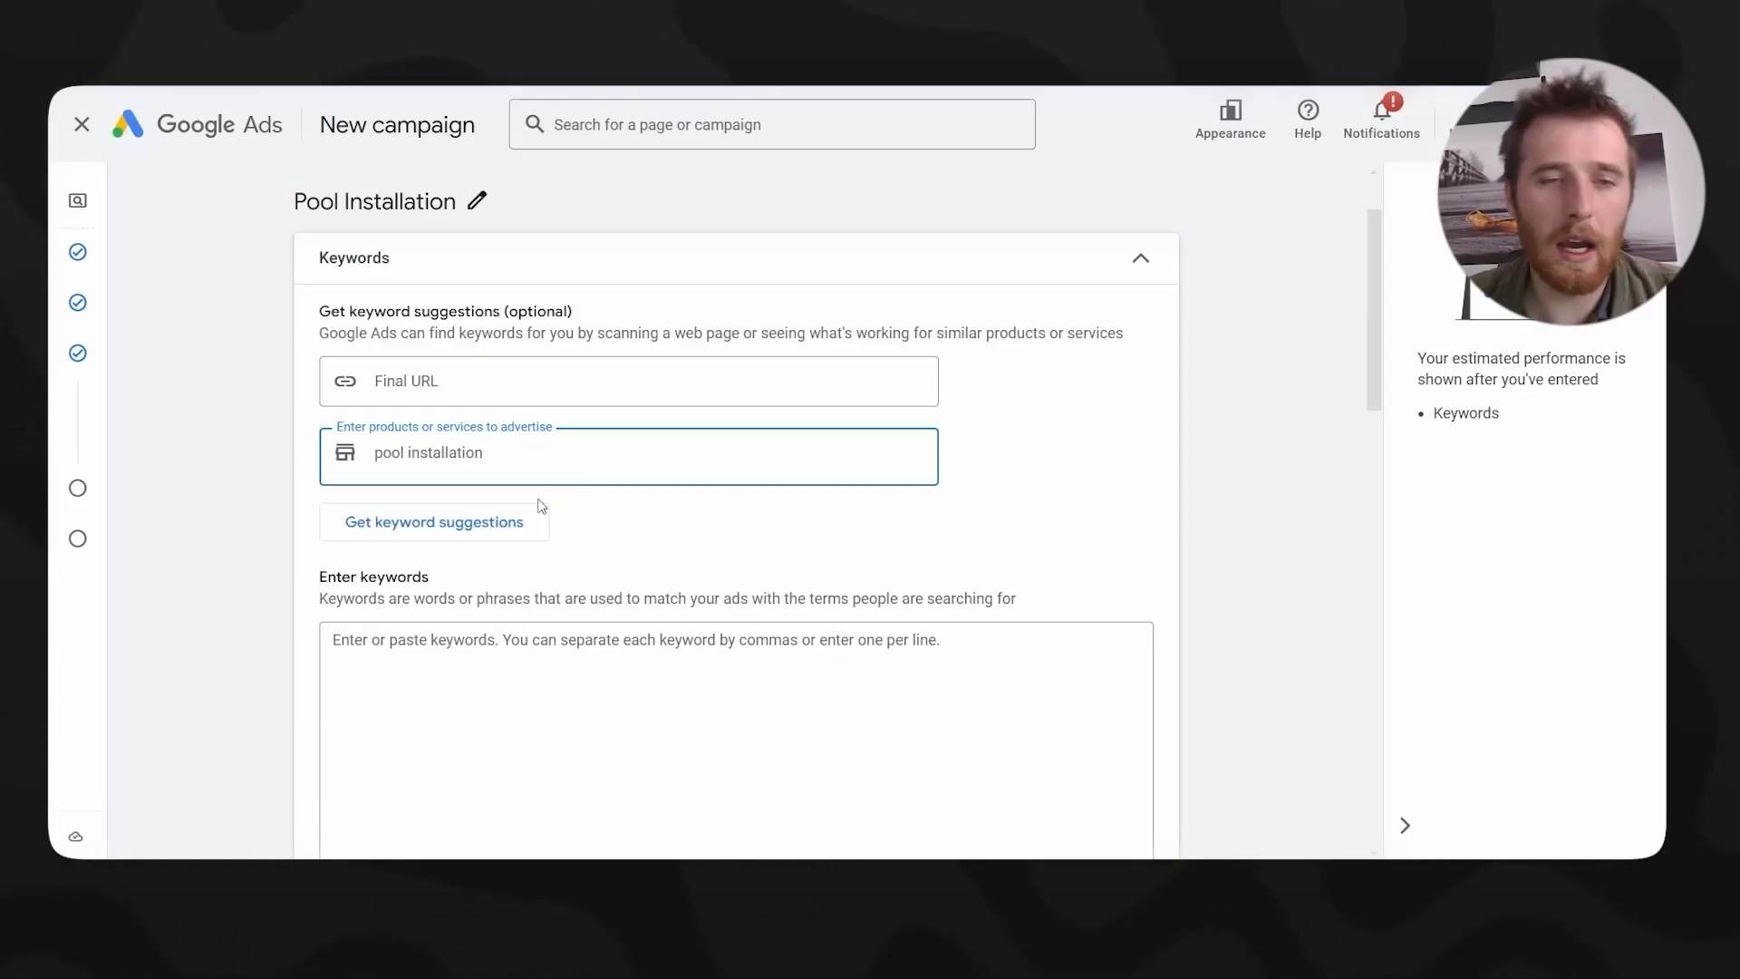
- Get keyword suggestions for pool installation and remove "cool decking", "swimming pool companies" and "swimming pool construction" from the keyword list
click(540, 521)
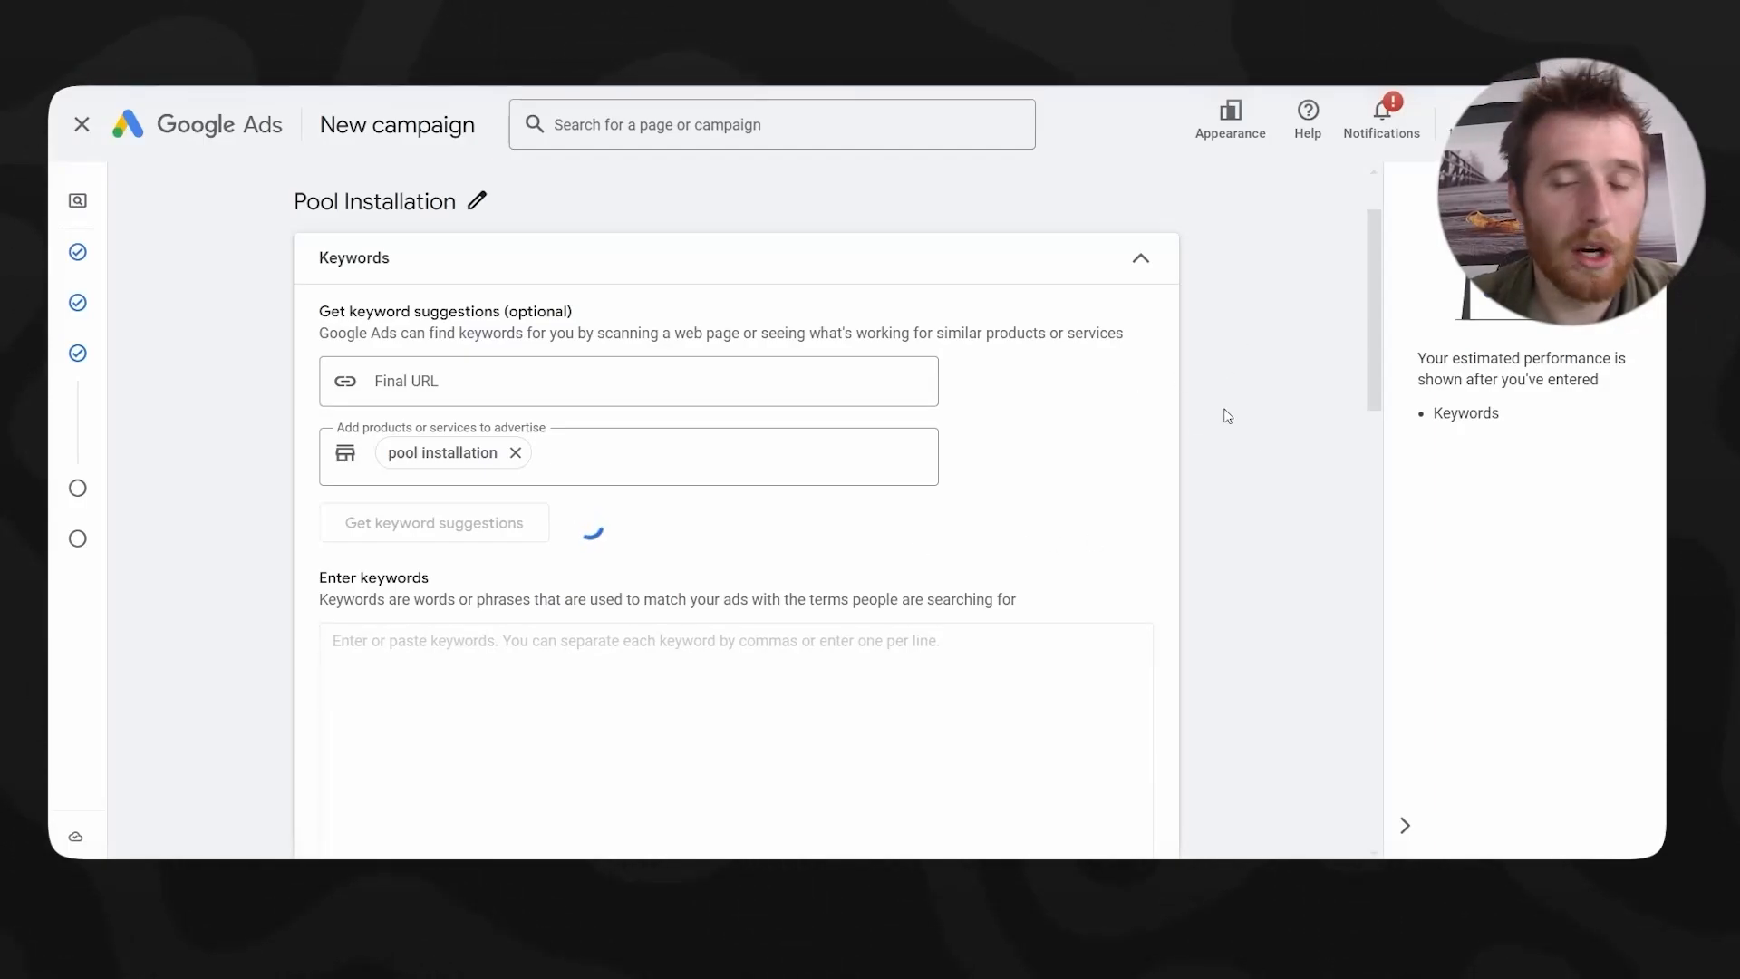
scroll(1240, 453, down, 2)
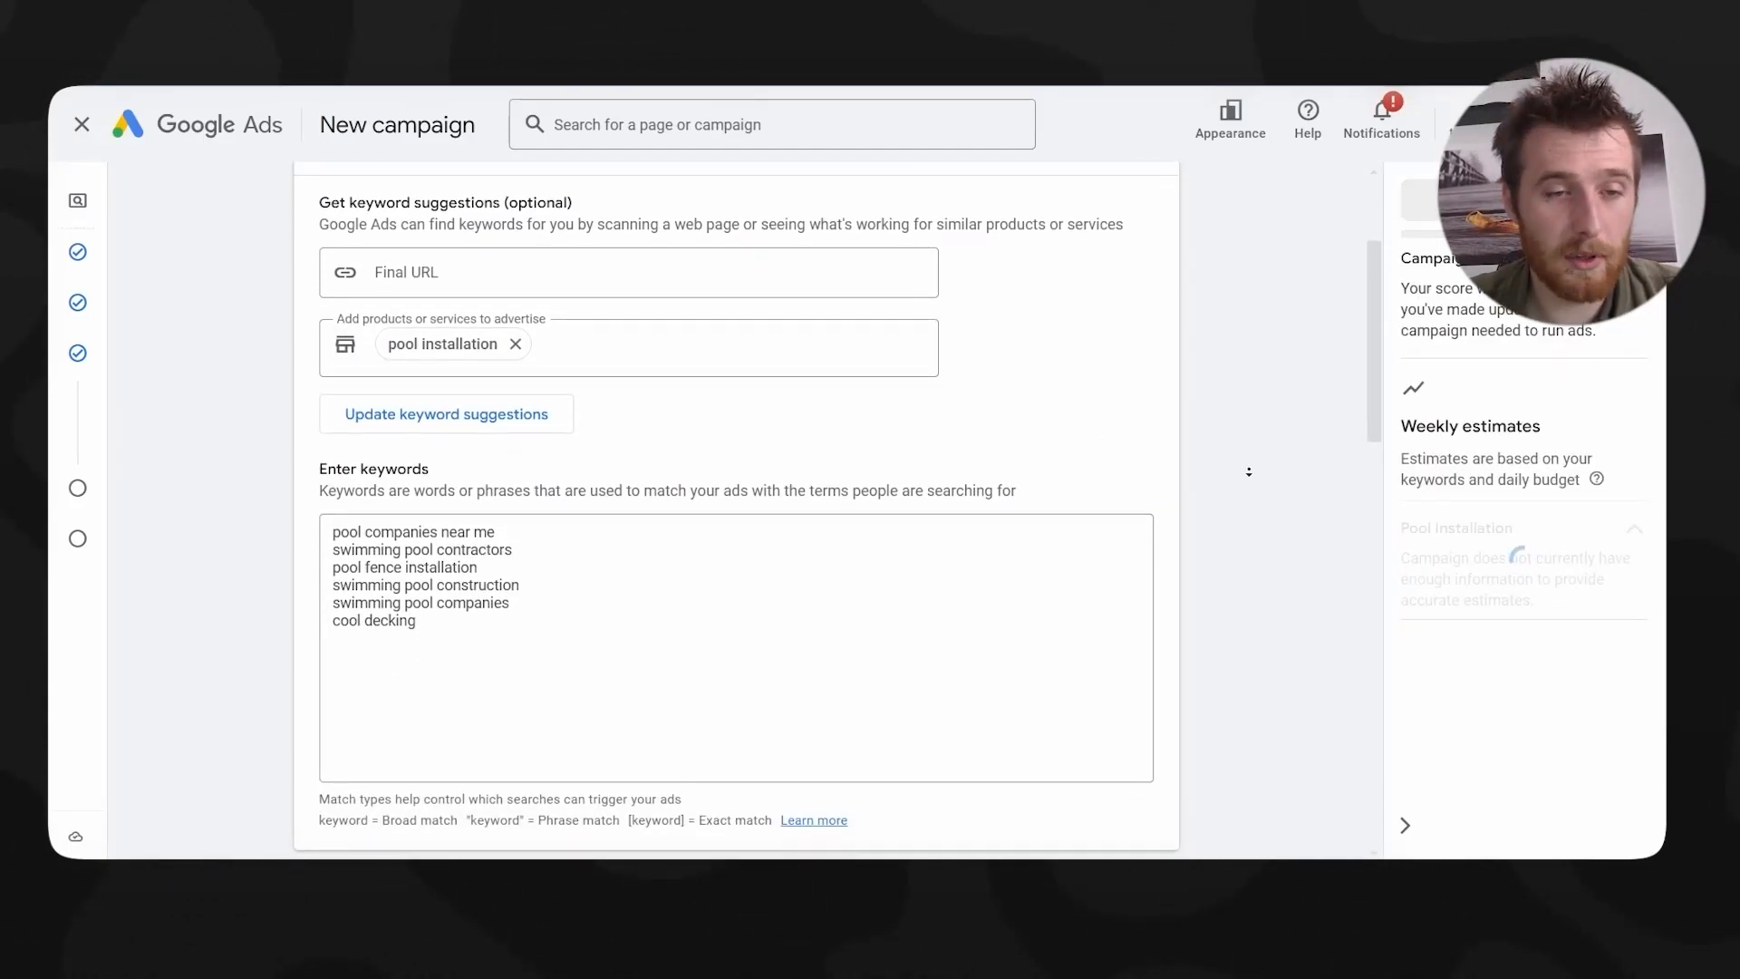
triple_click(450, 573)
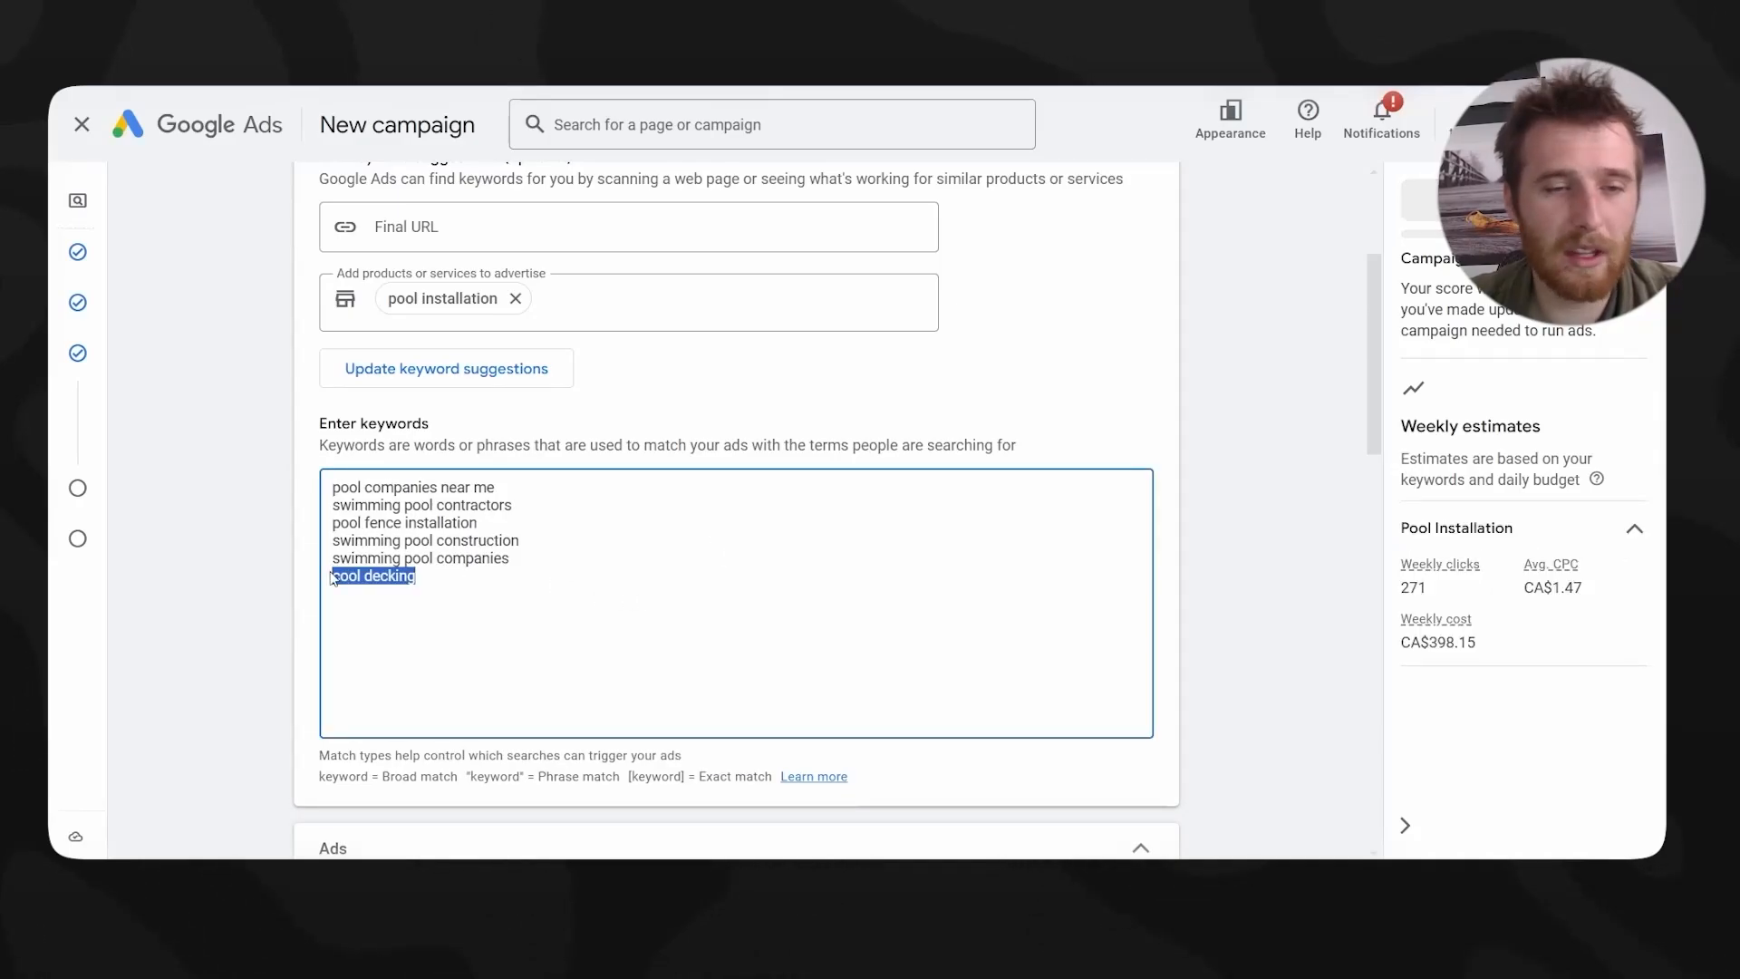
key(BackSpace)
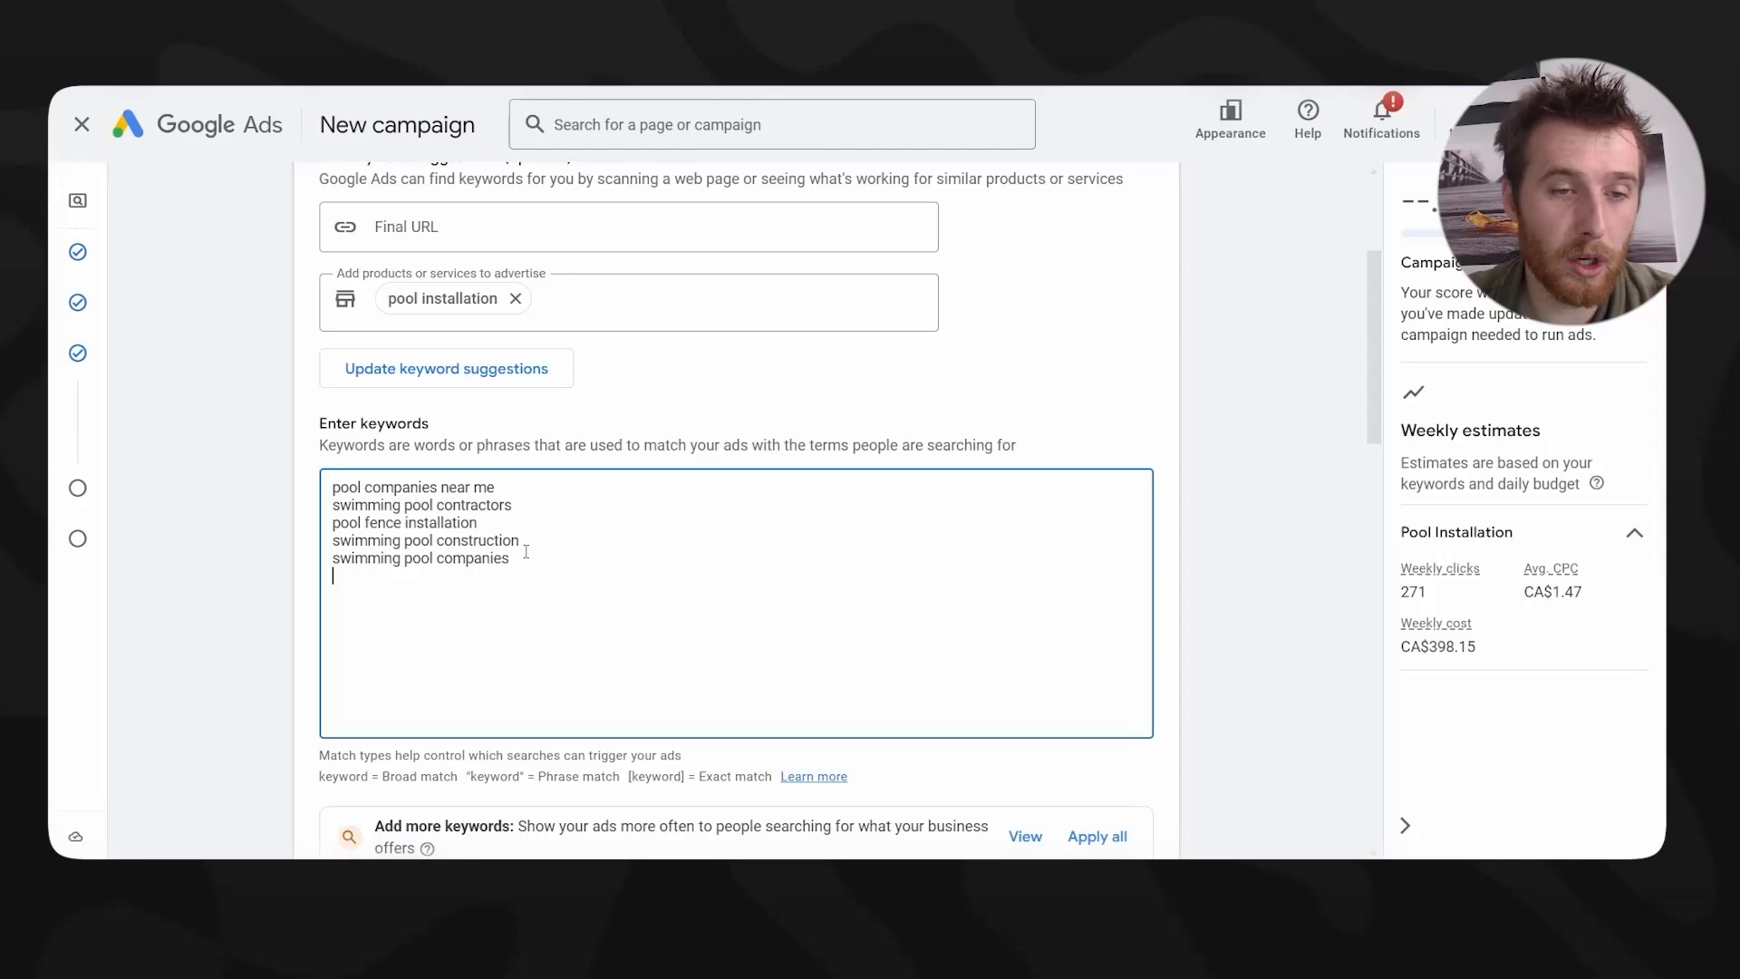
drag(526, 551, 332, 540)
key(BackSpace)
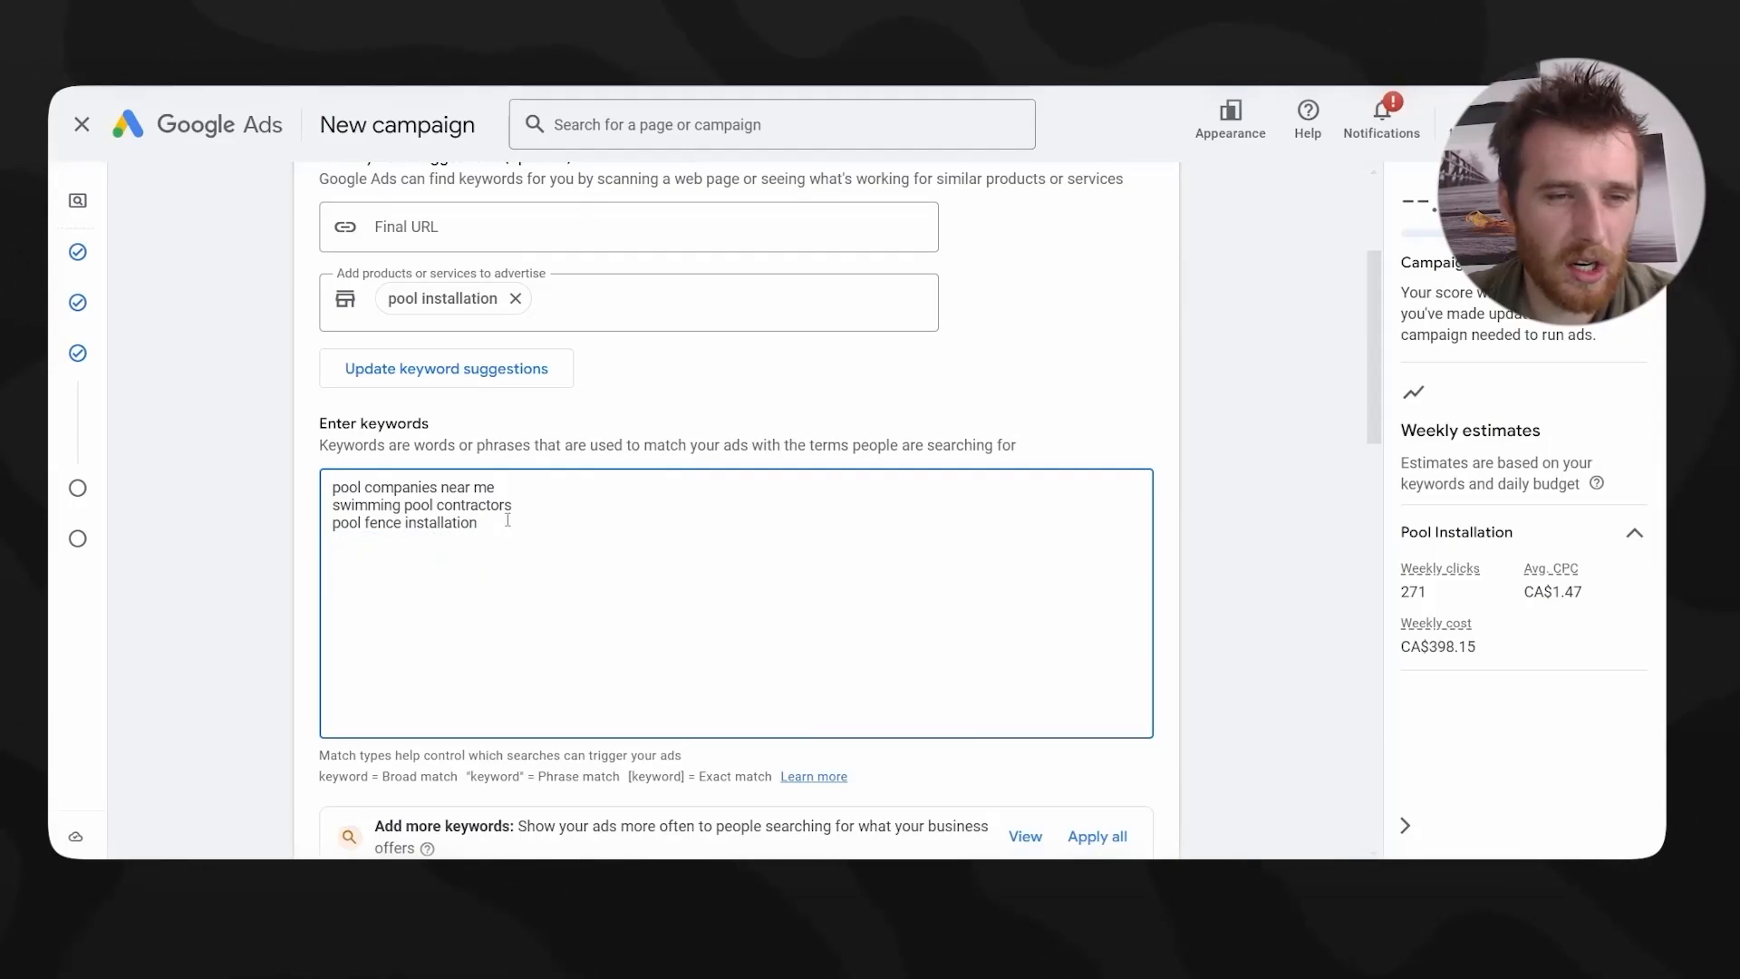
- Replace the "pool fence installation" keyword with "pool installation" and add "inground pool installation" and "local pool installation"
drag(508, 521, 358, 530)
key(BackSpace)
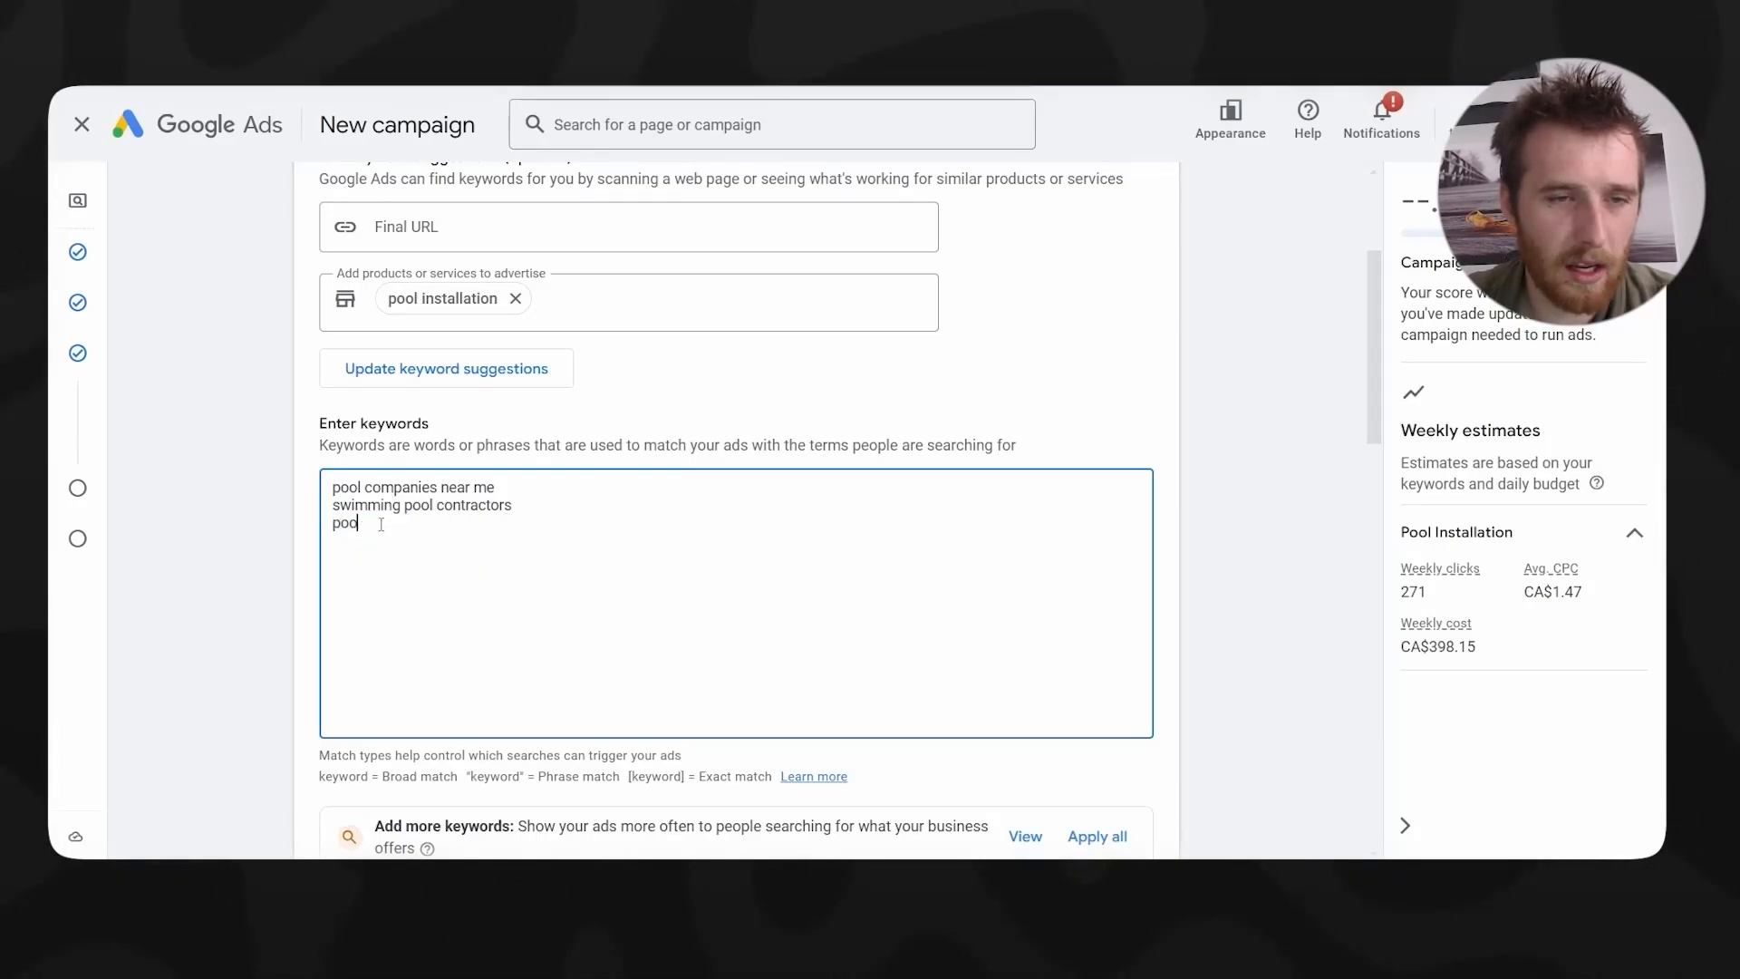
text(l installation)
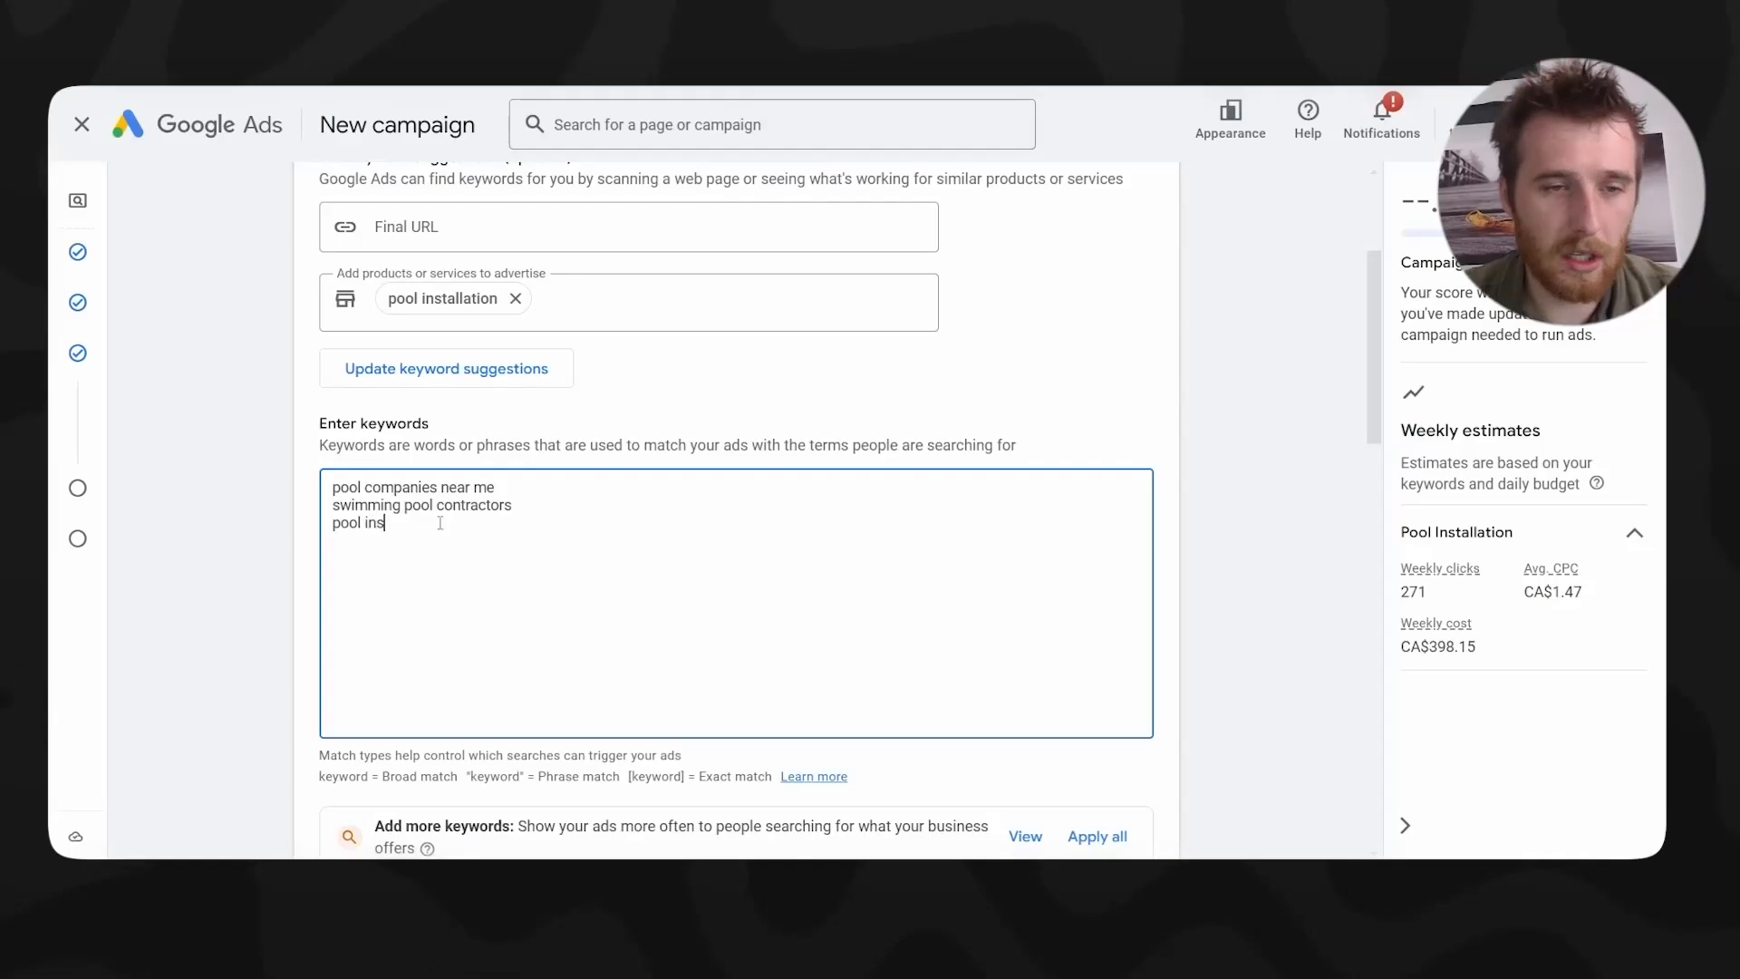
key(Return)
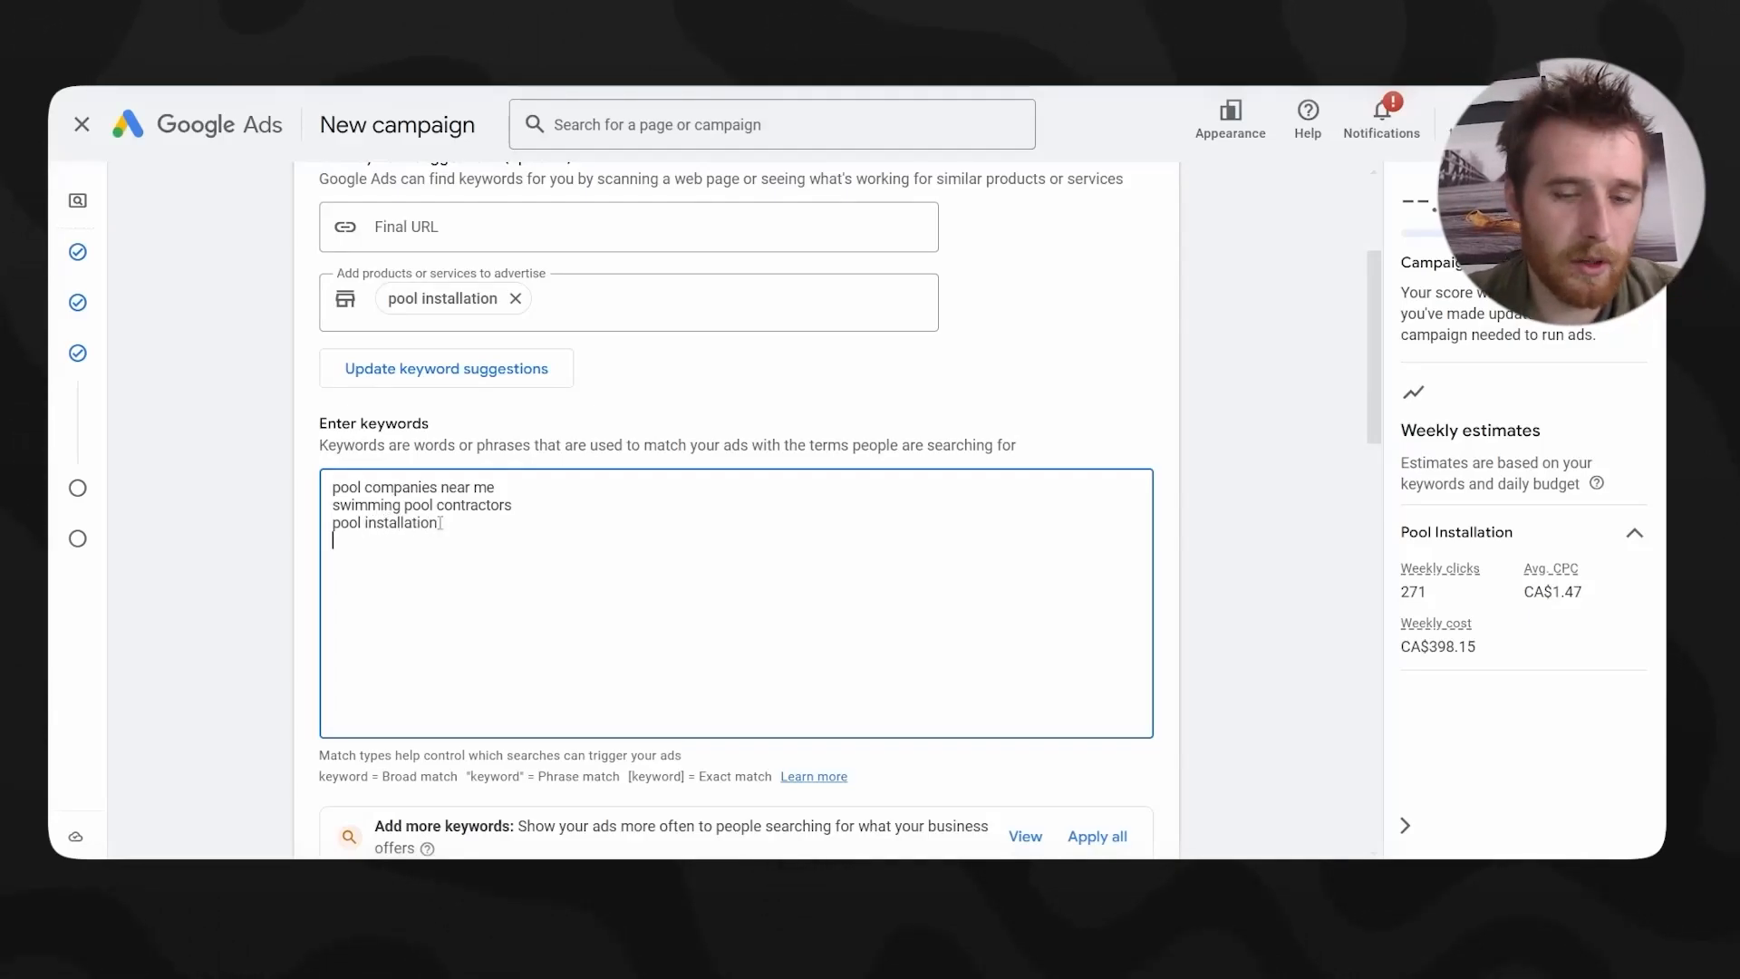
text(inground pool ins)
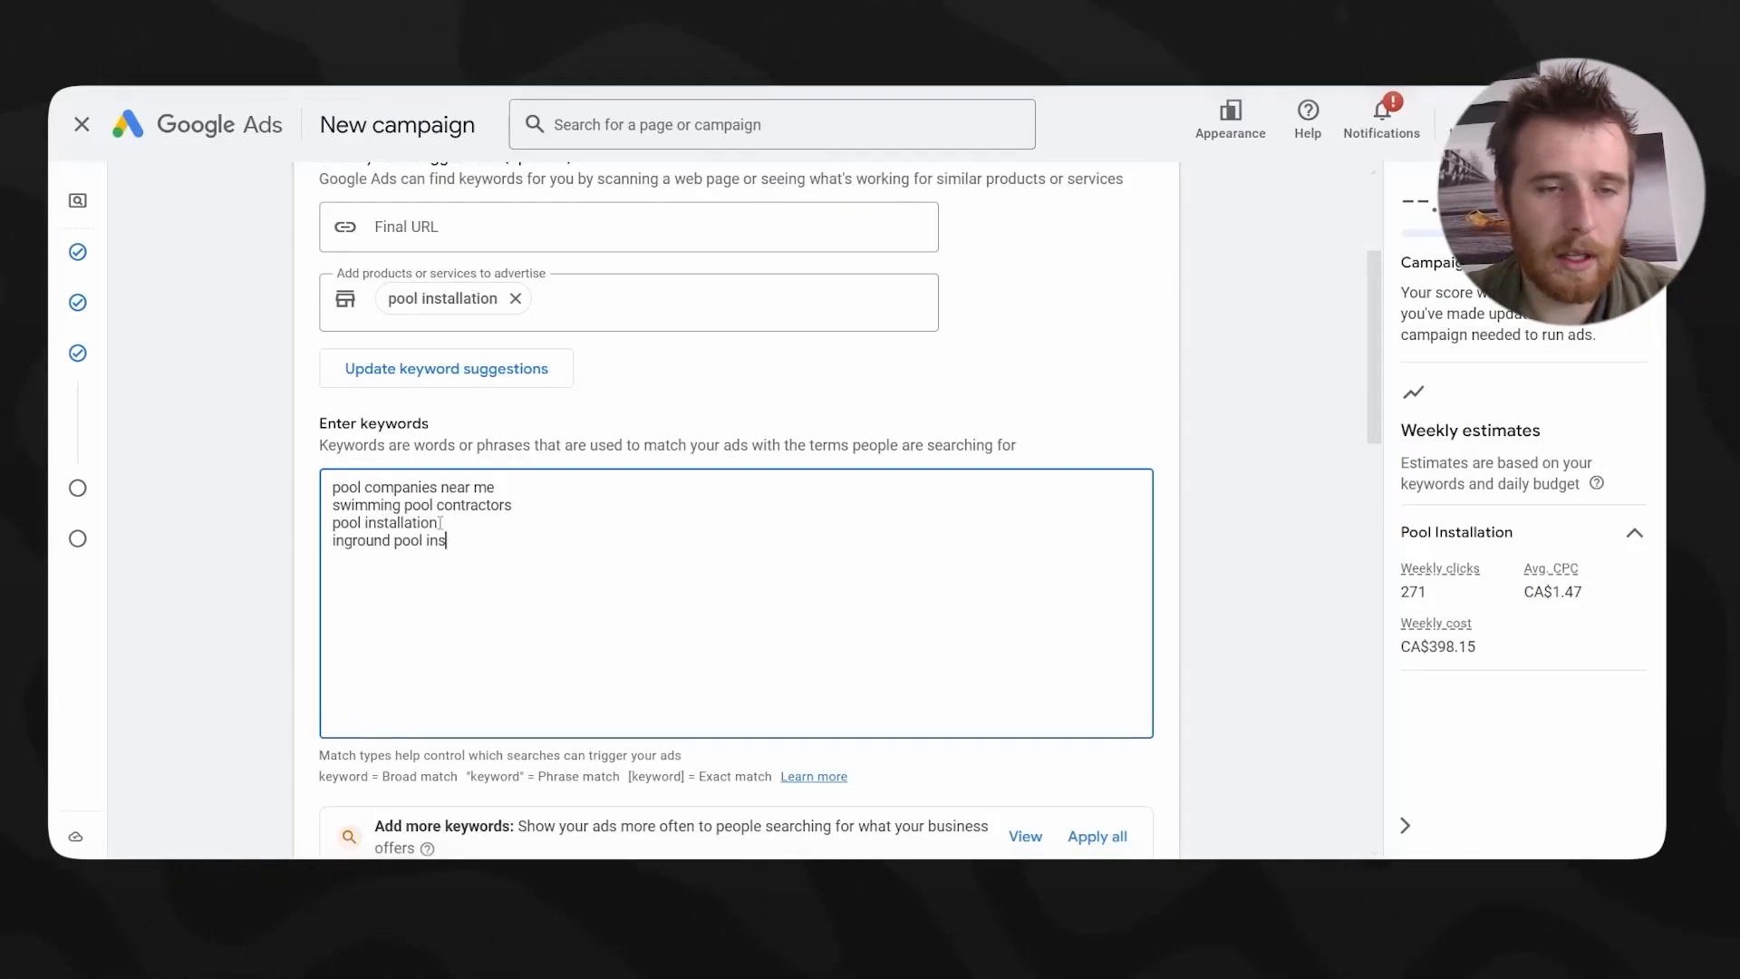
text(tallation)
key(Return)
text(loc)
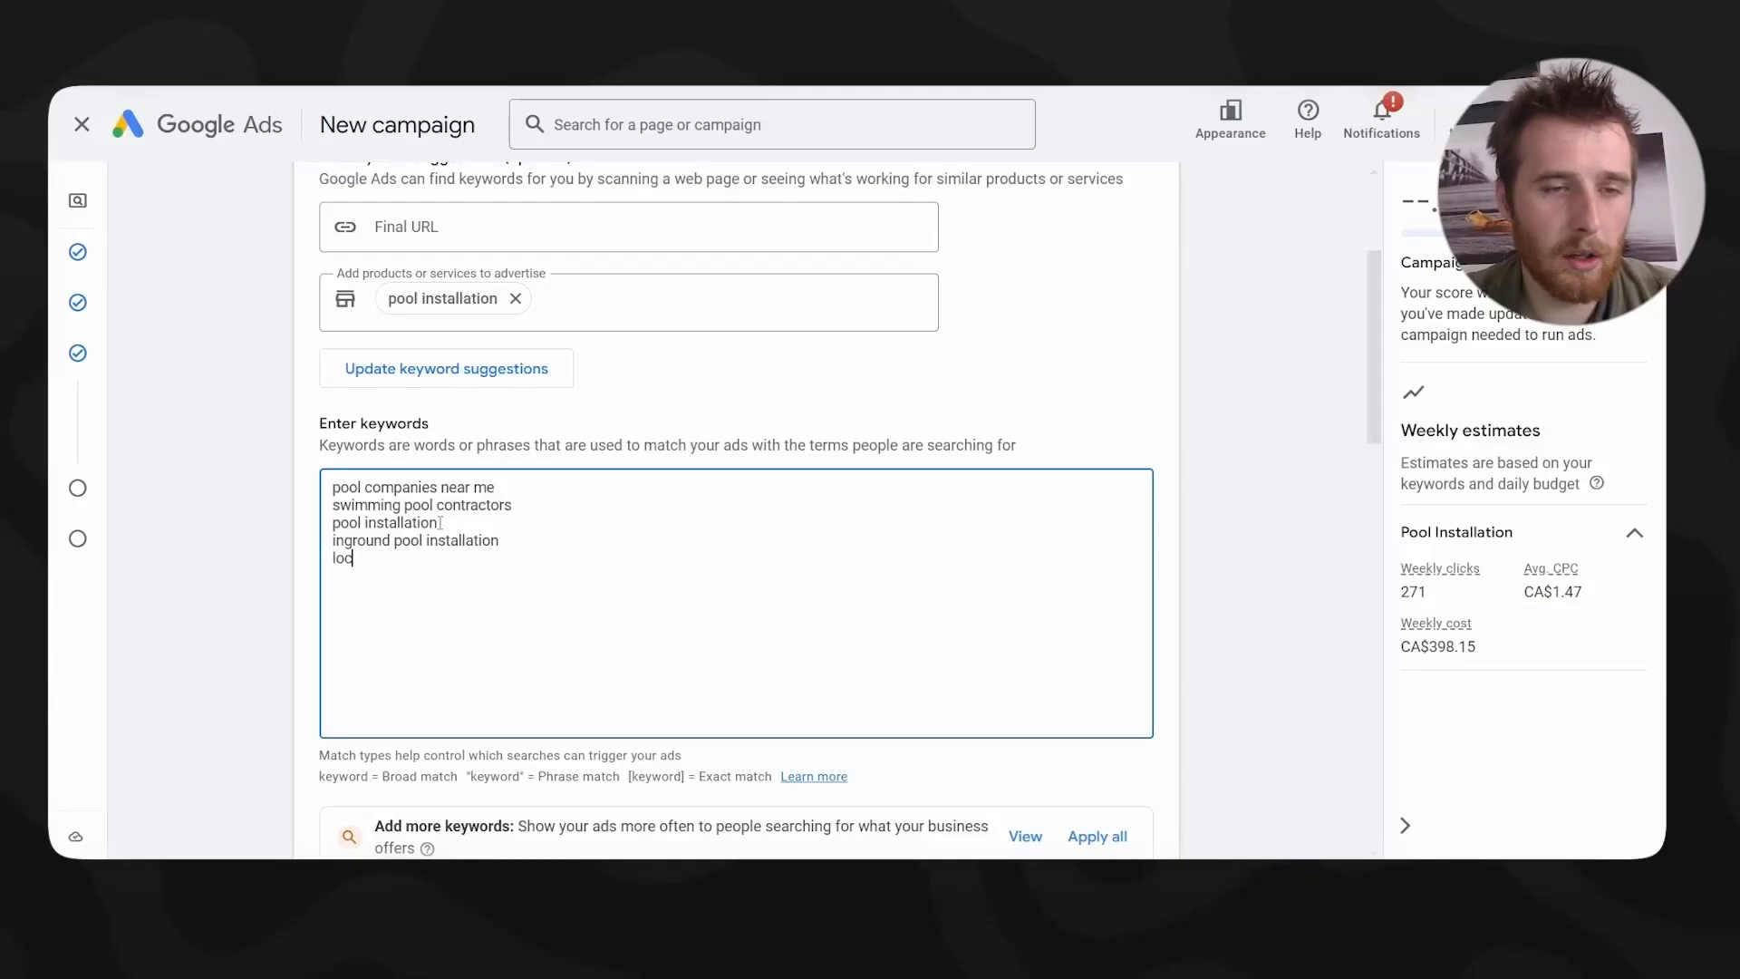
text(al pool installation)
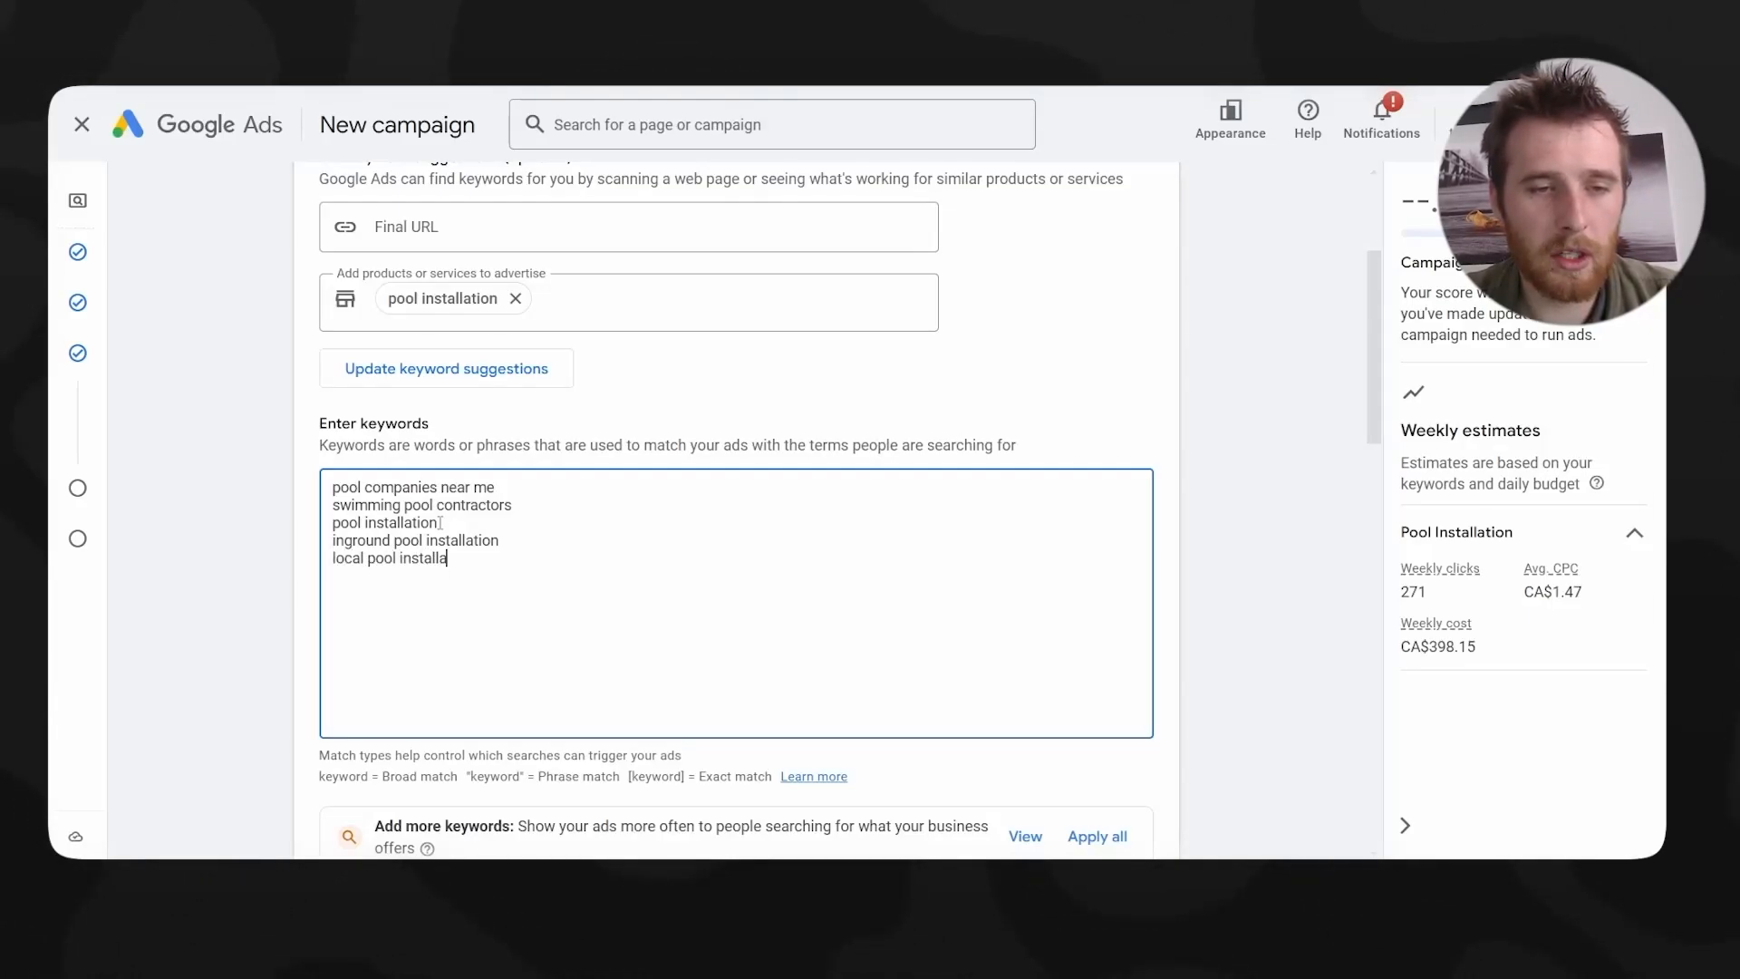
- Add the keywords "pool installation near me" and "pool installation companies" to the list
key(Return)
text(pool inst)
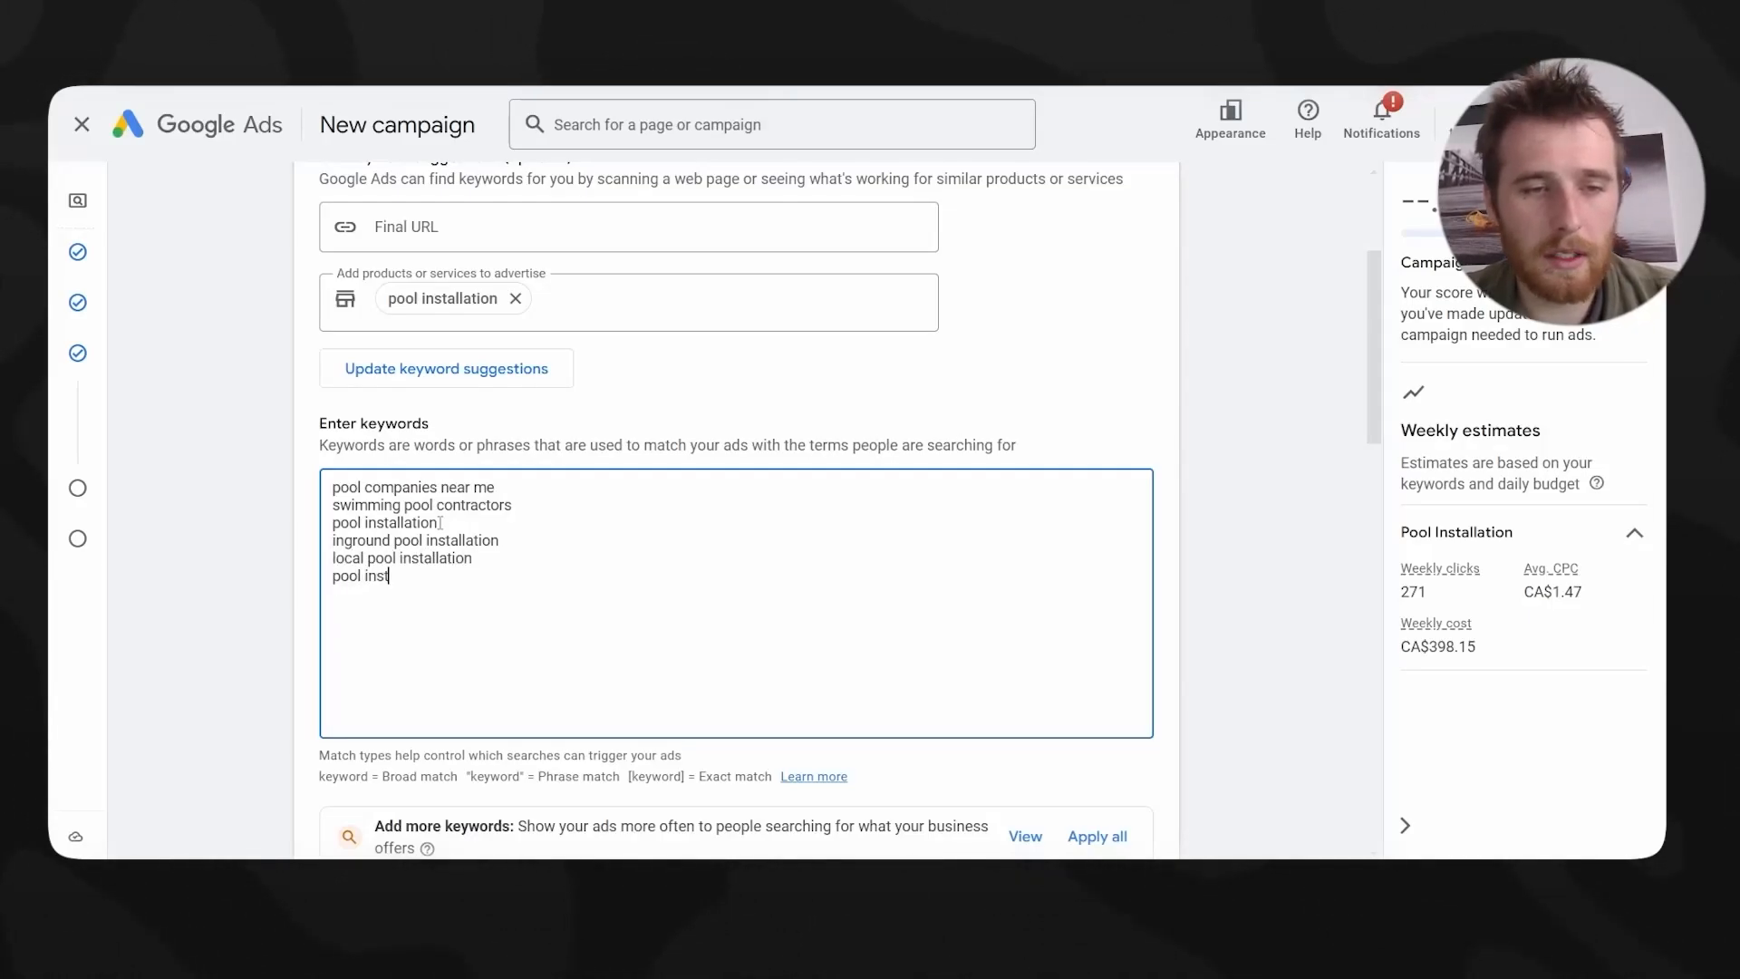
text(allation near me)
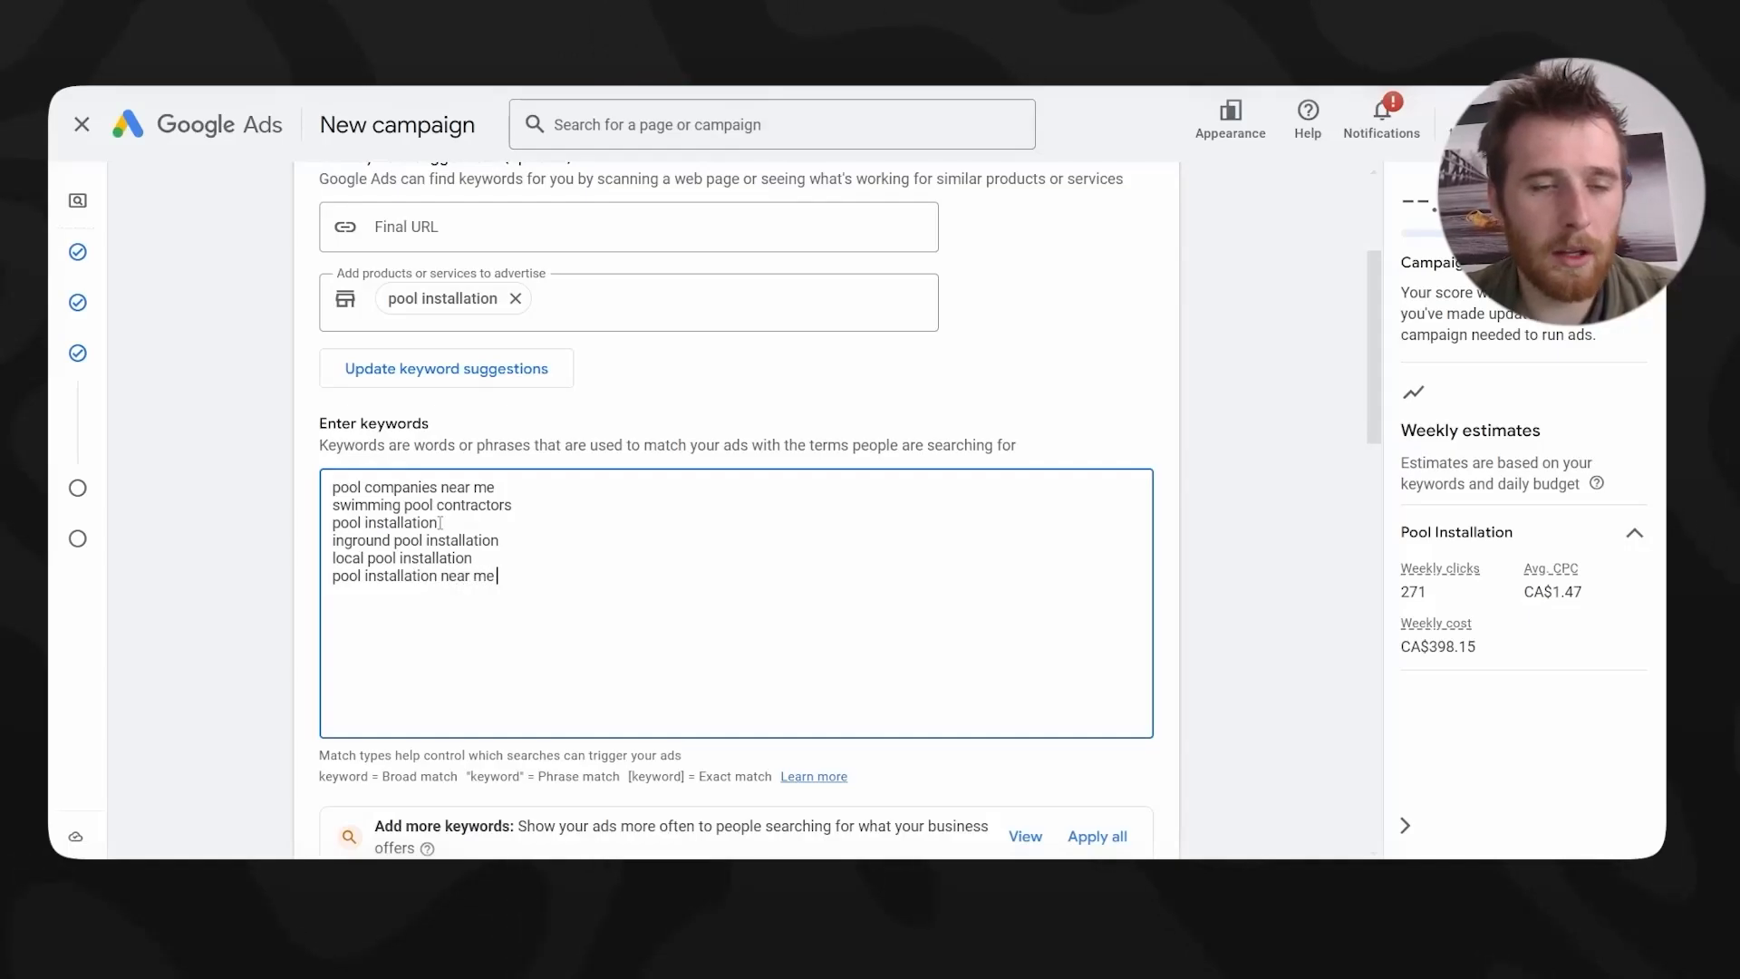
key(Return)
text(pool installation companies)
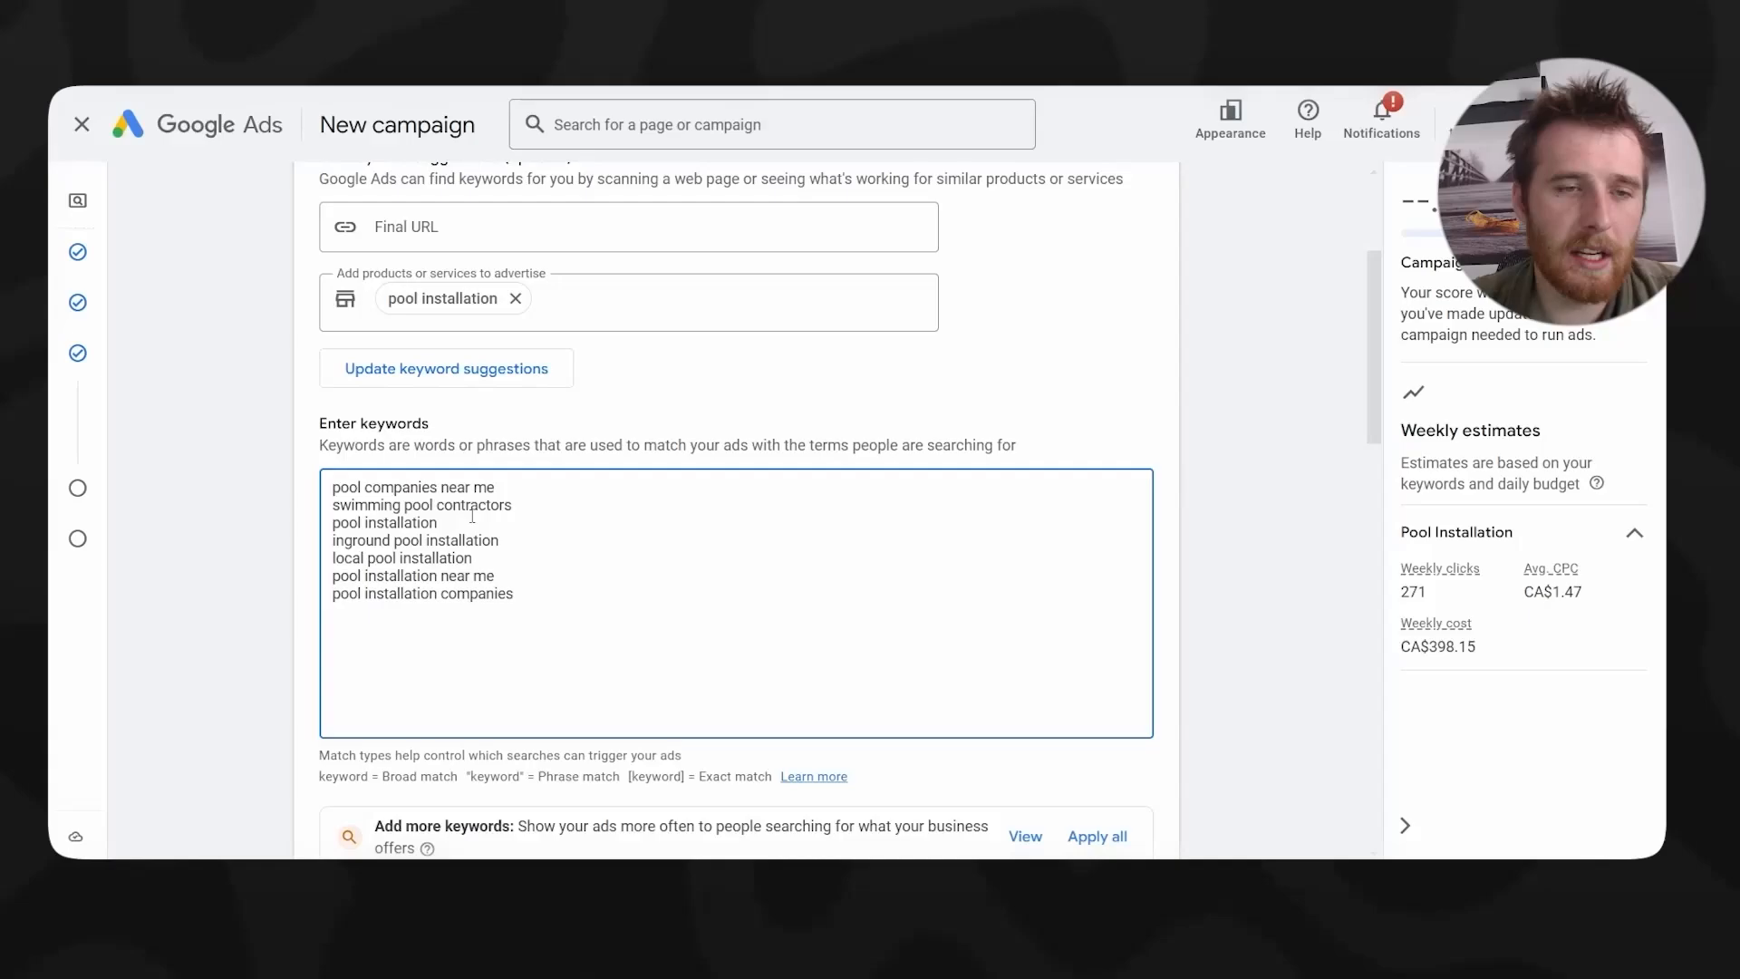
- Delete the suggested keywords "pool companies near me" and "swimming pool contractors" from the list
drag(527, 514, 323, 494)
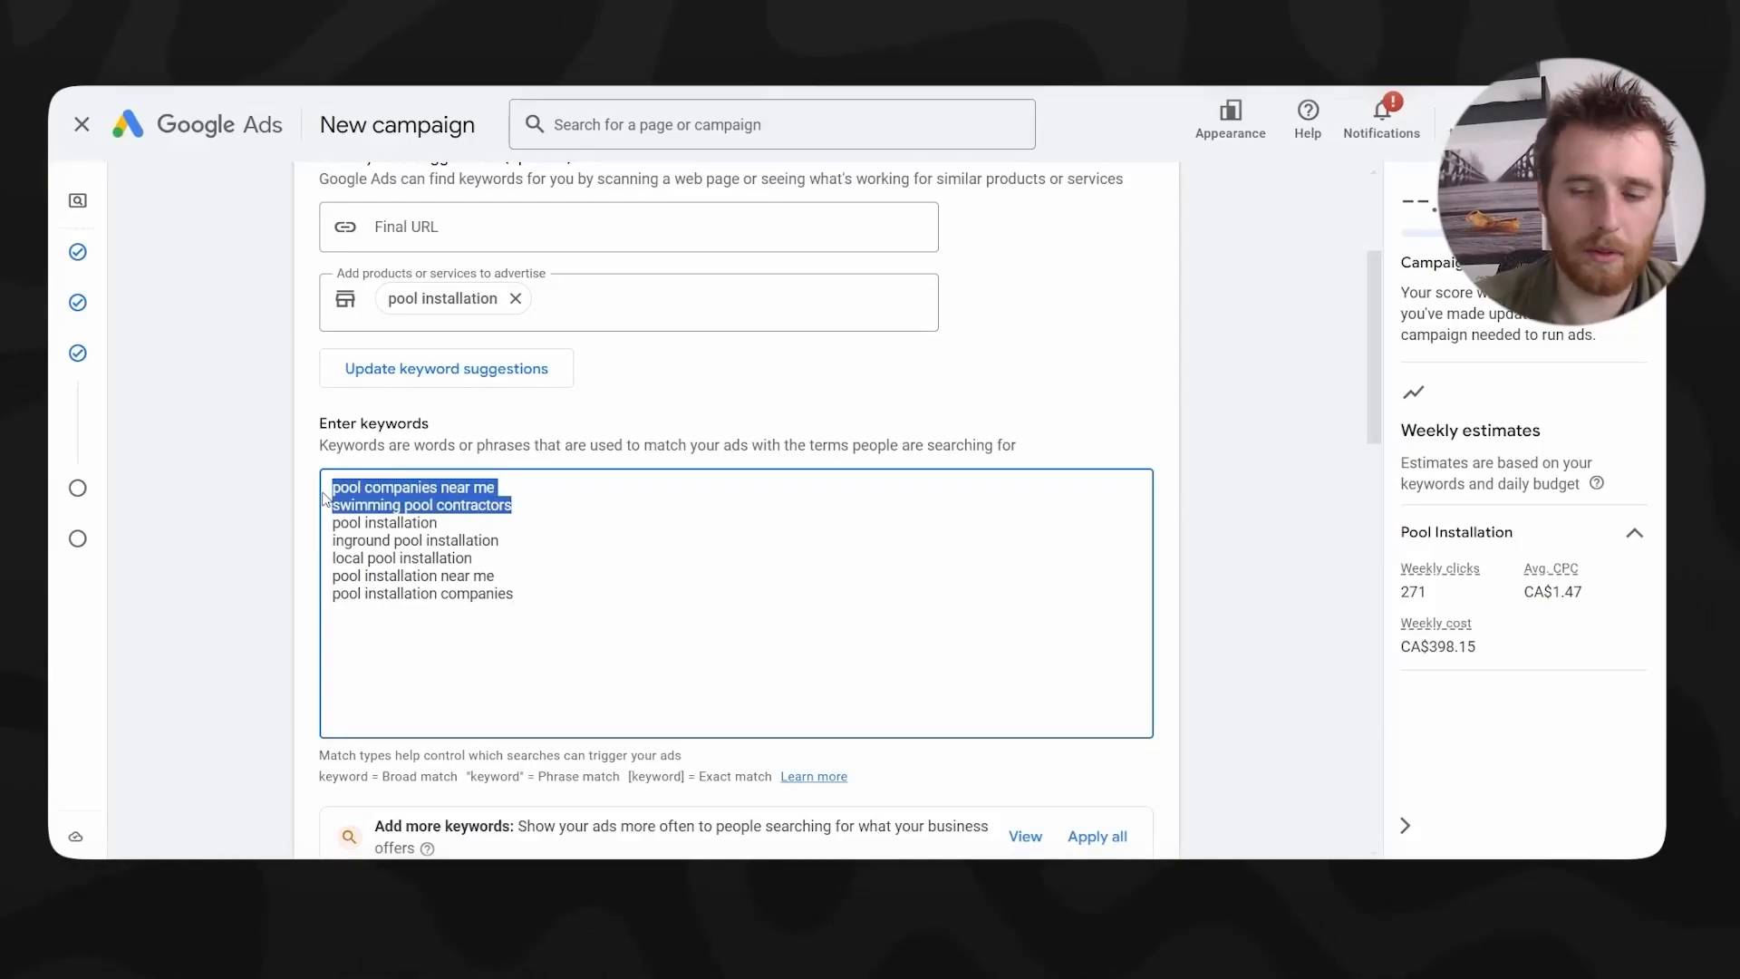
key(BackSpace)
key(Delete)
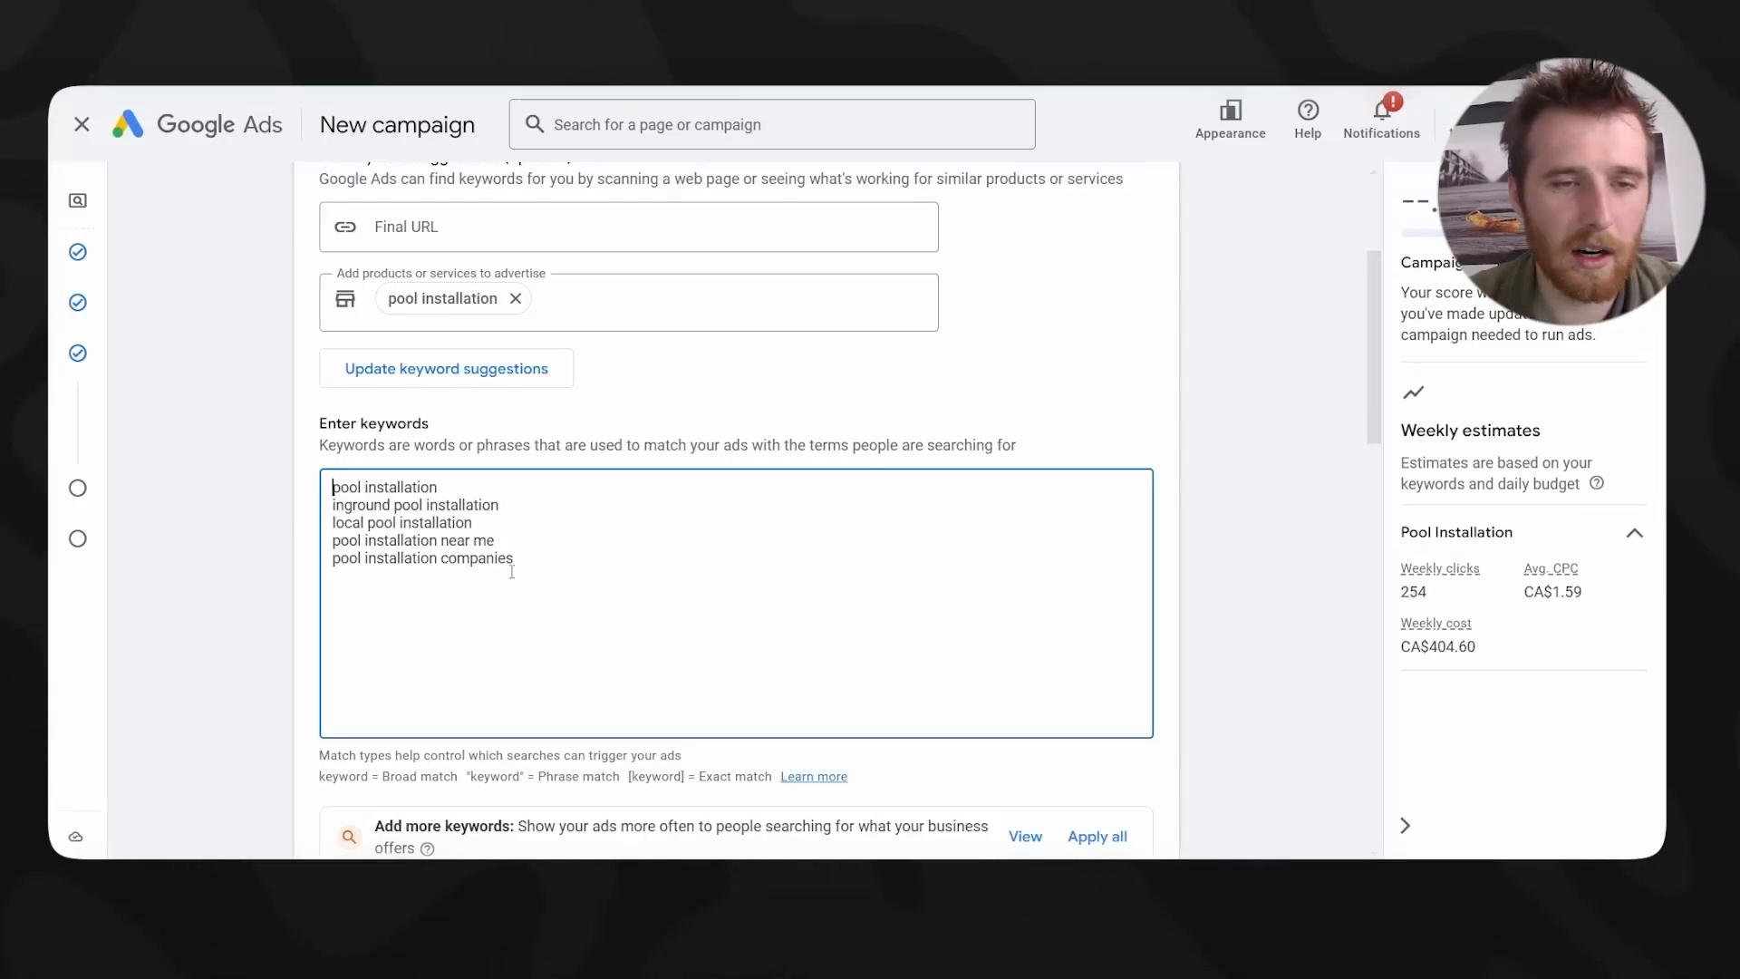
- Put quotation marks around the keywords pool installation and inground pool installation by hand for phrase match
scroll(512, 571, down, 1)
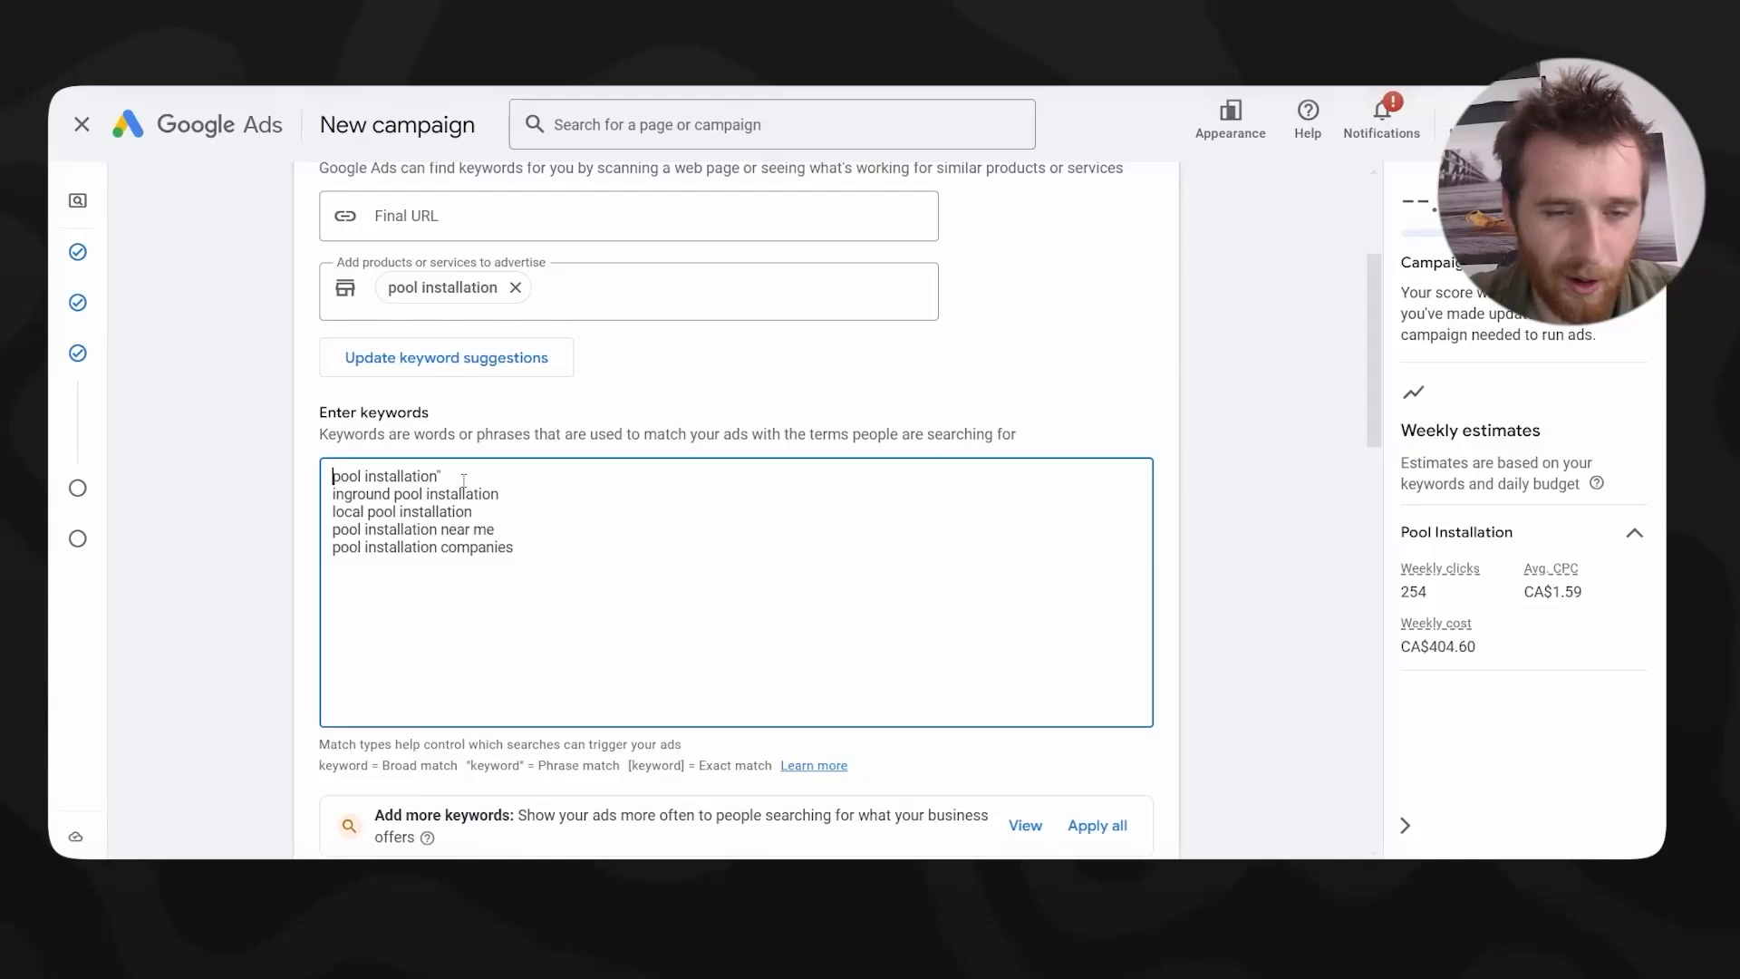
key(Home)
text(" )
text(")
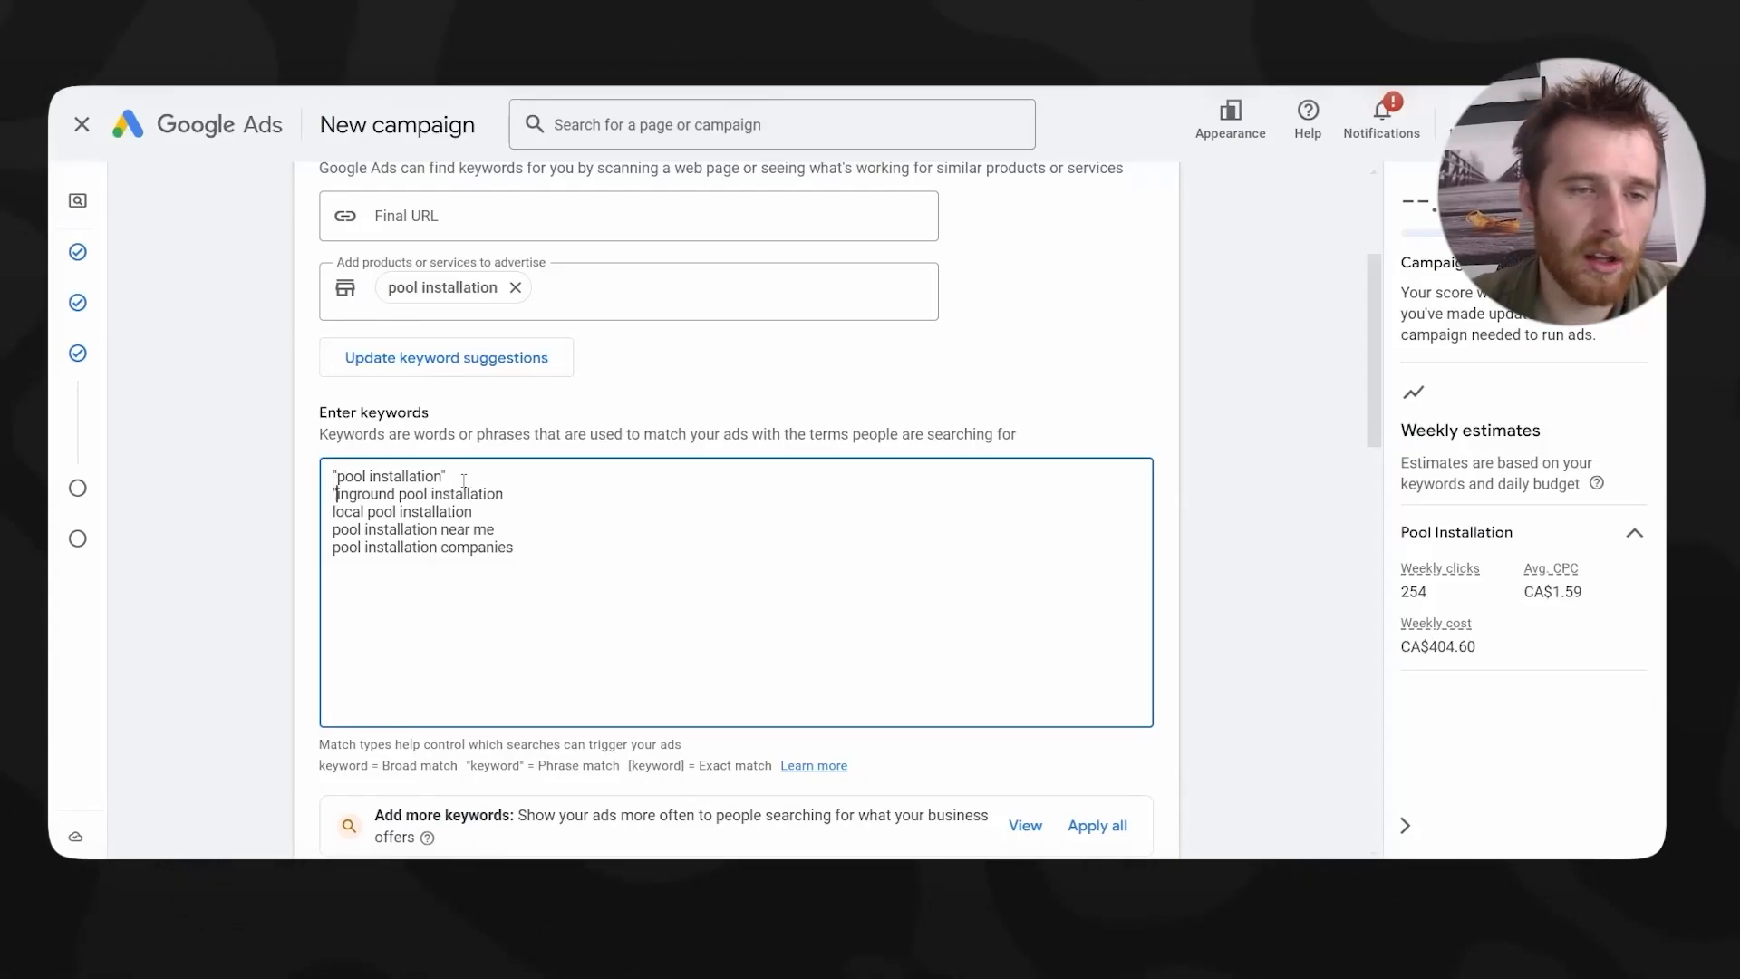
key(Right)
key(Right)
key(Right)
key(Right)
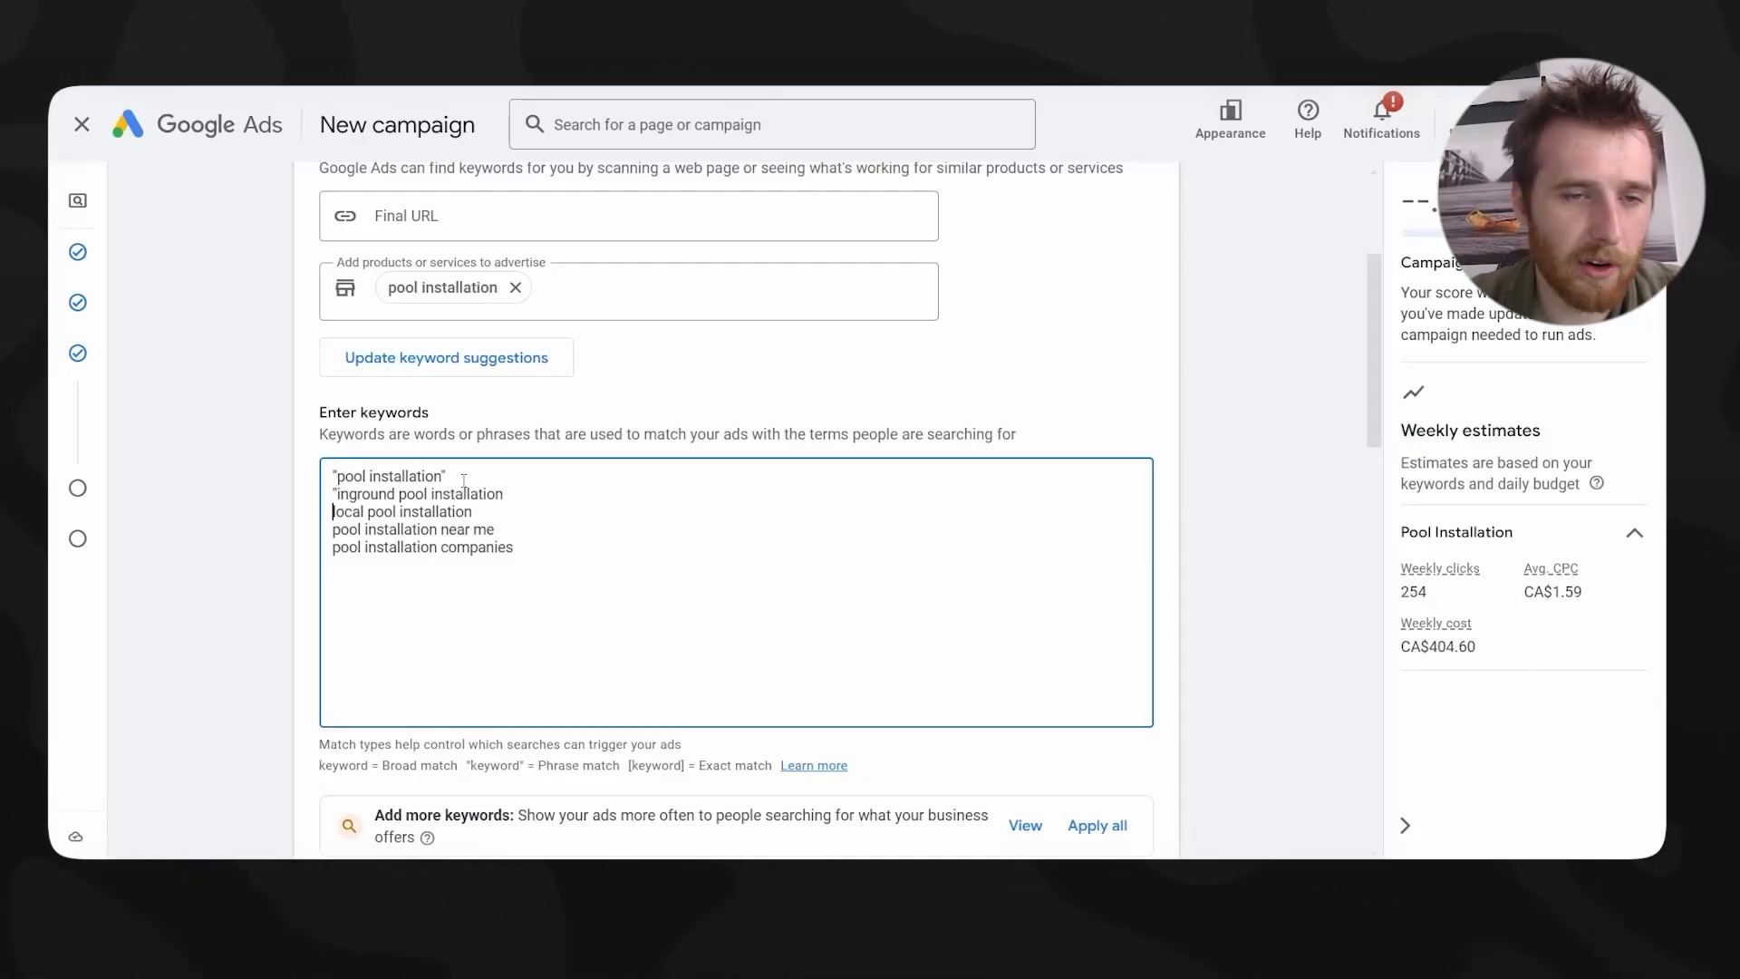
- Copy the whole keyword list for use in a keyword wrapping tool
key(ctrl+a)
key(ctrl+c)
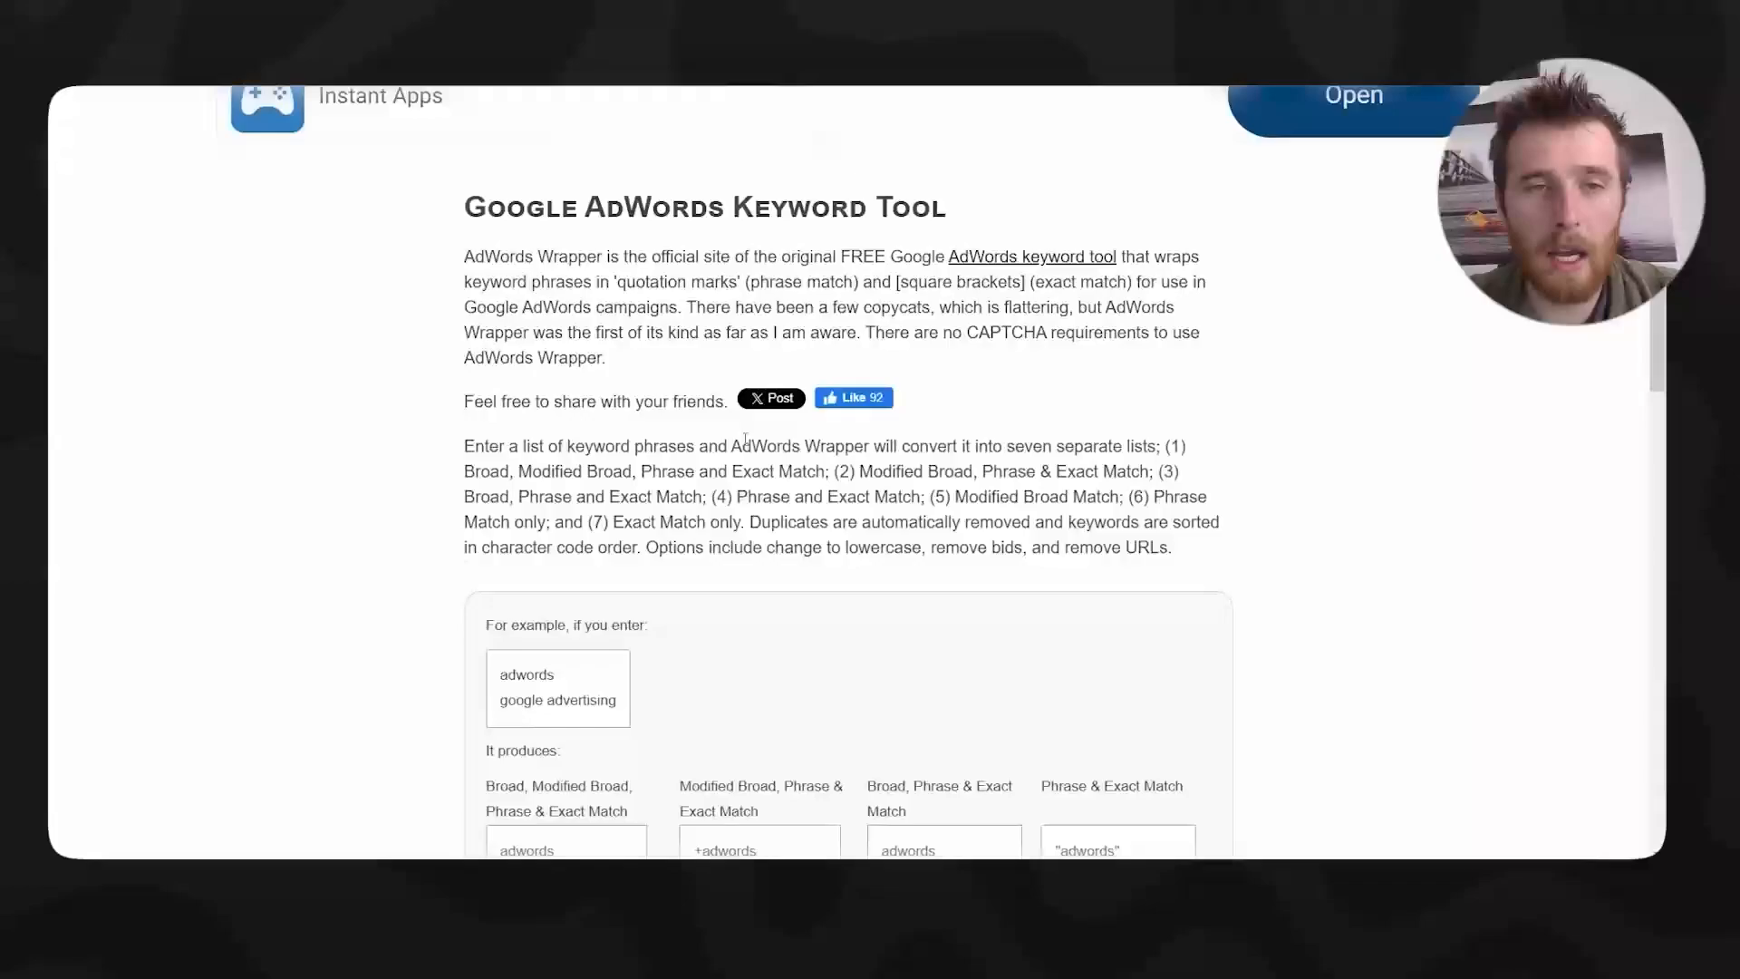
- Try to wrap the copied keywords with the AdWords Wrapper website
scroll(1100, 418, down, 10)
scroll(622, 576, up, 3)
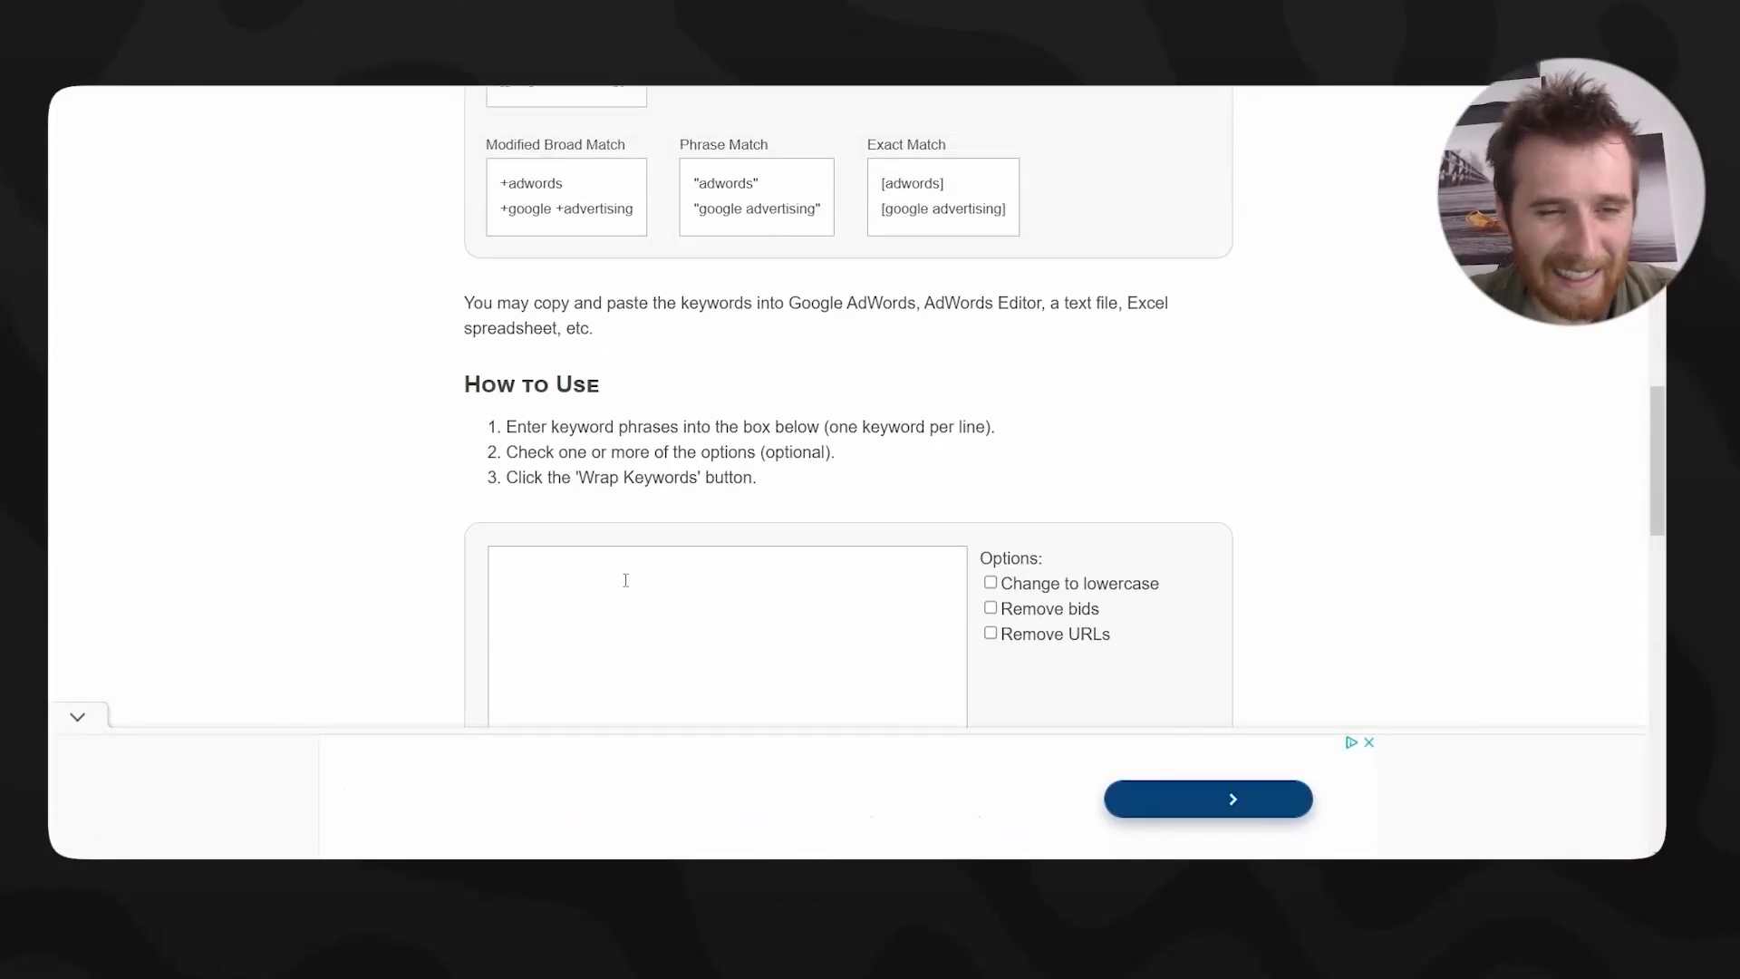
scroll(614, 470, down, 1)
click(614, 470)
key(ctrl+v)
scroll(802, 500, down, 4)
click(759, 474)
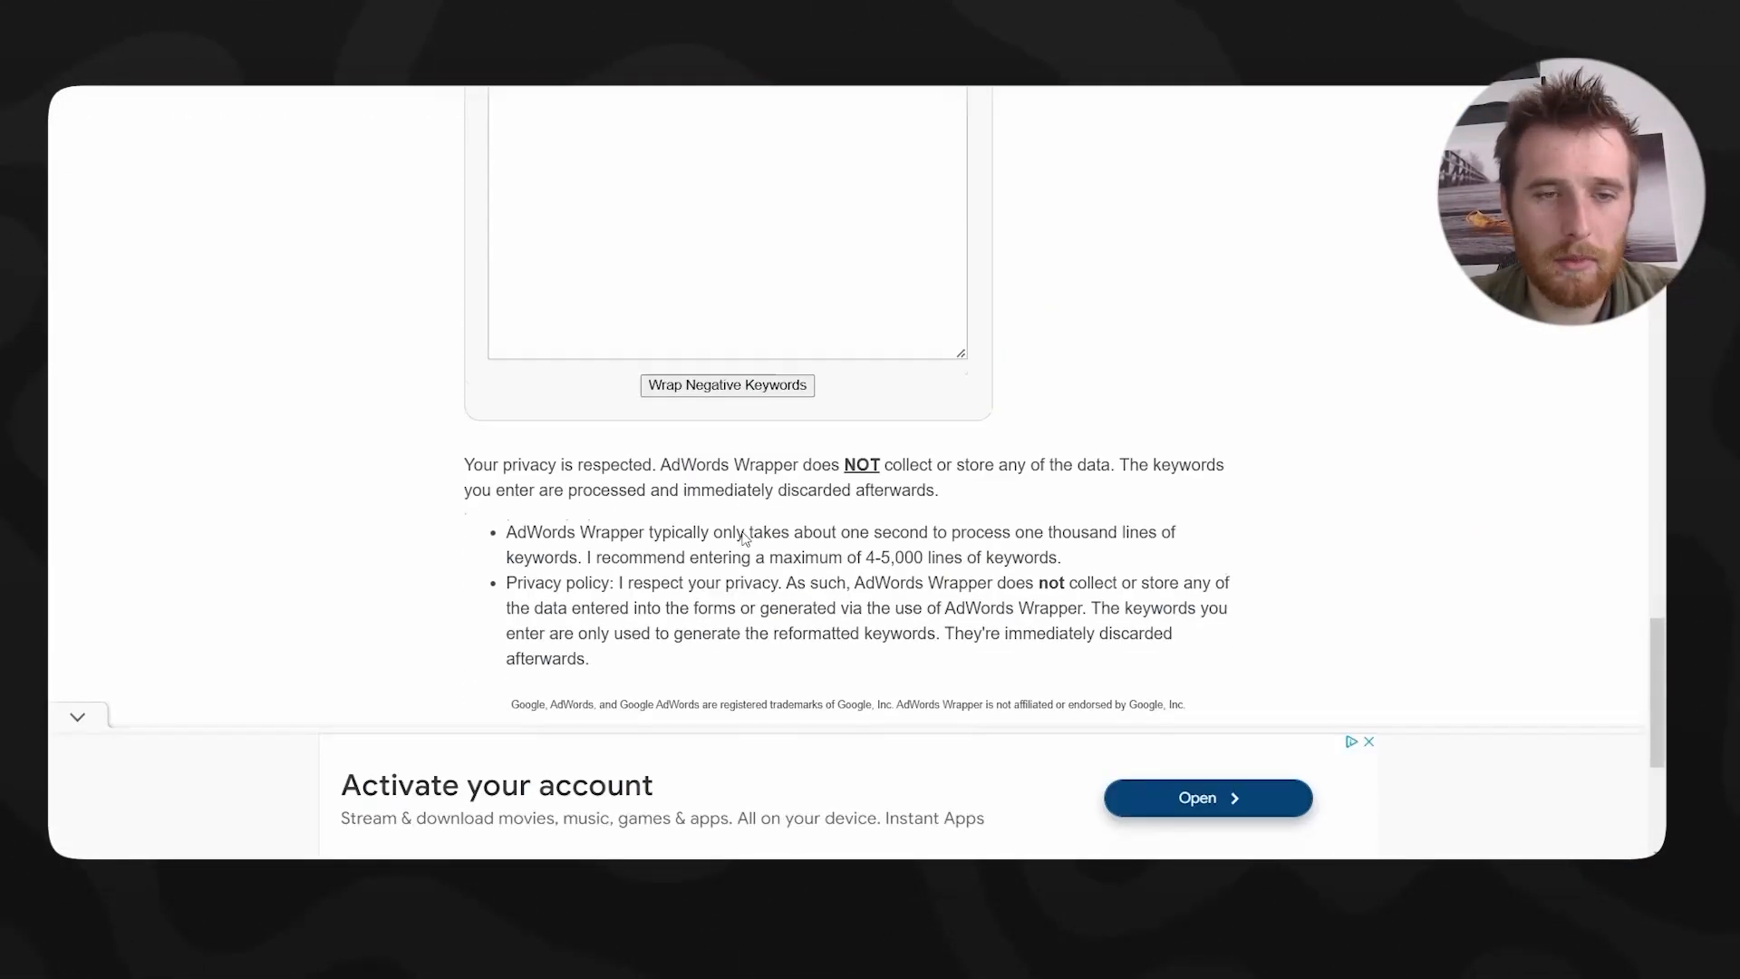
scroll(738, 521, up, 10)
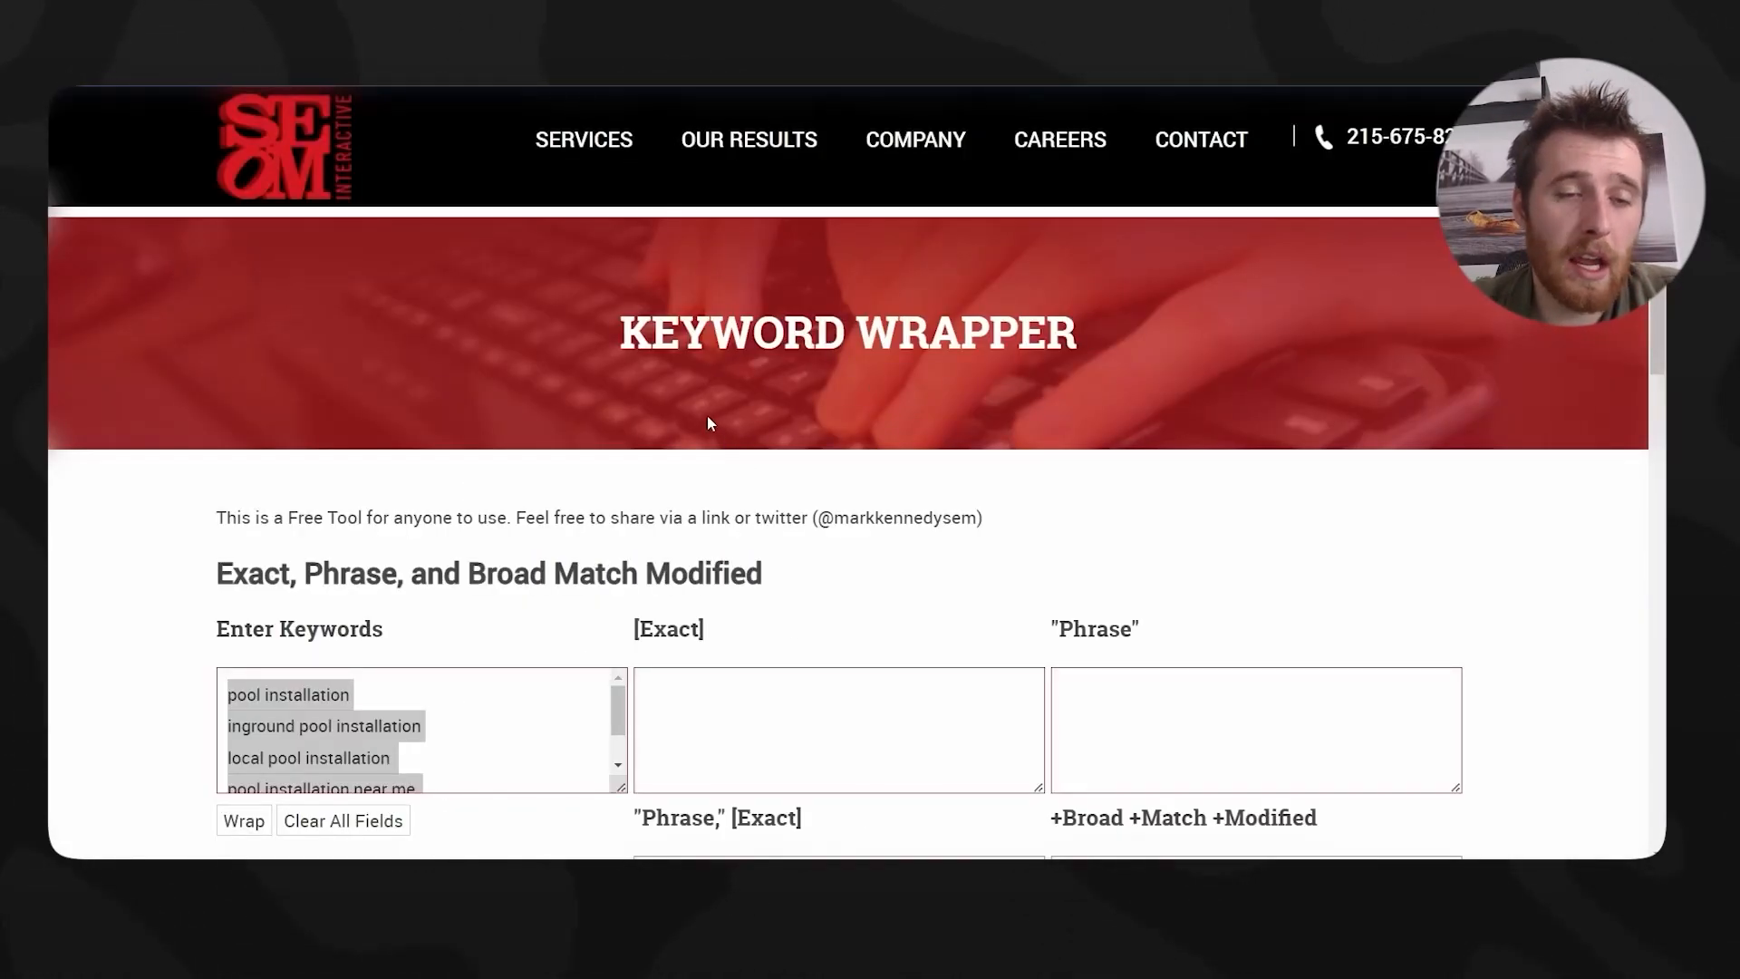
- In the SEOM Interactive Keyword Wrapper, wrap the pool installation keyword list into its match type formats
scroll(707, 417, down, 2)
scroll(455, 462, up, 2)
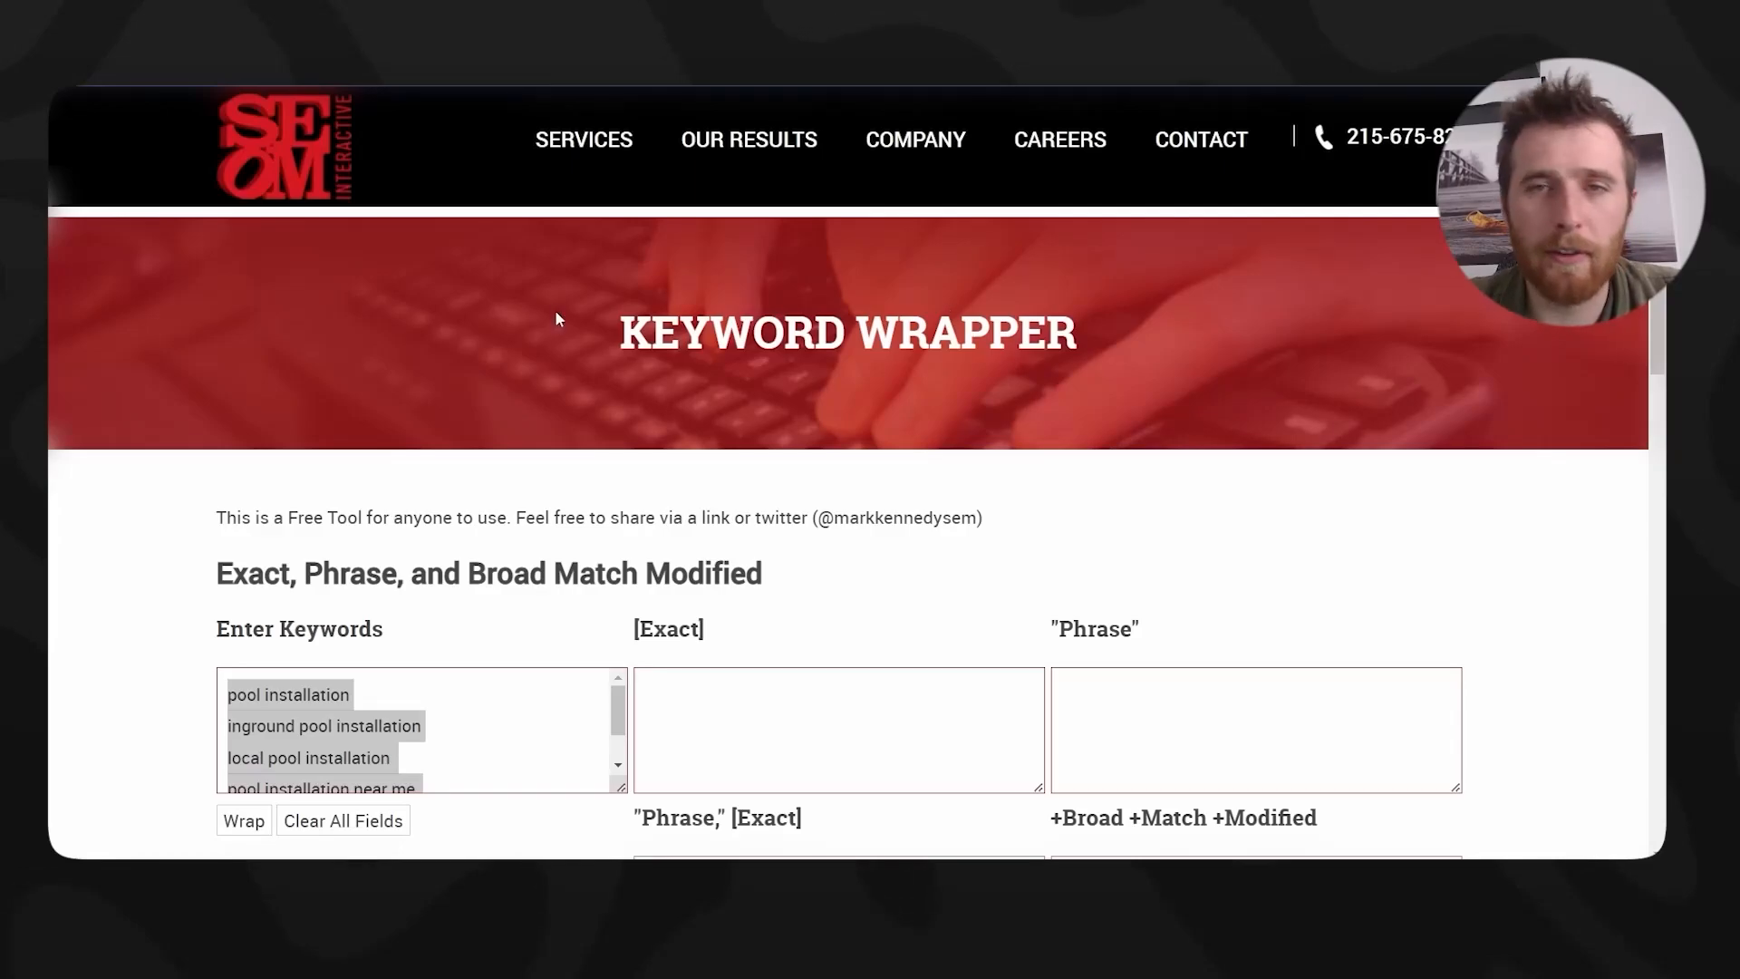
scroll(594, 313, down, 1)
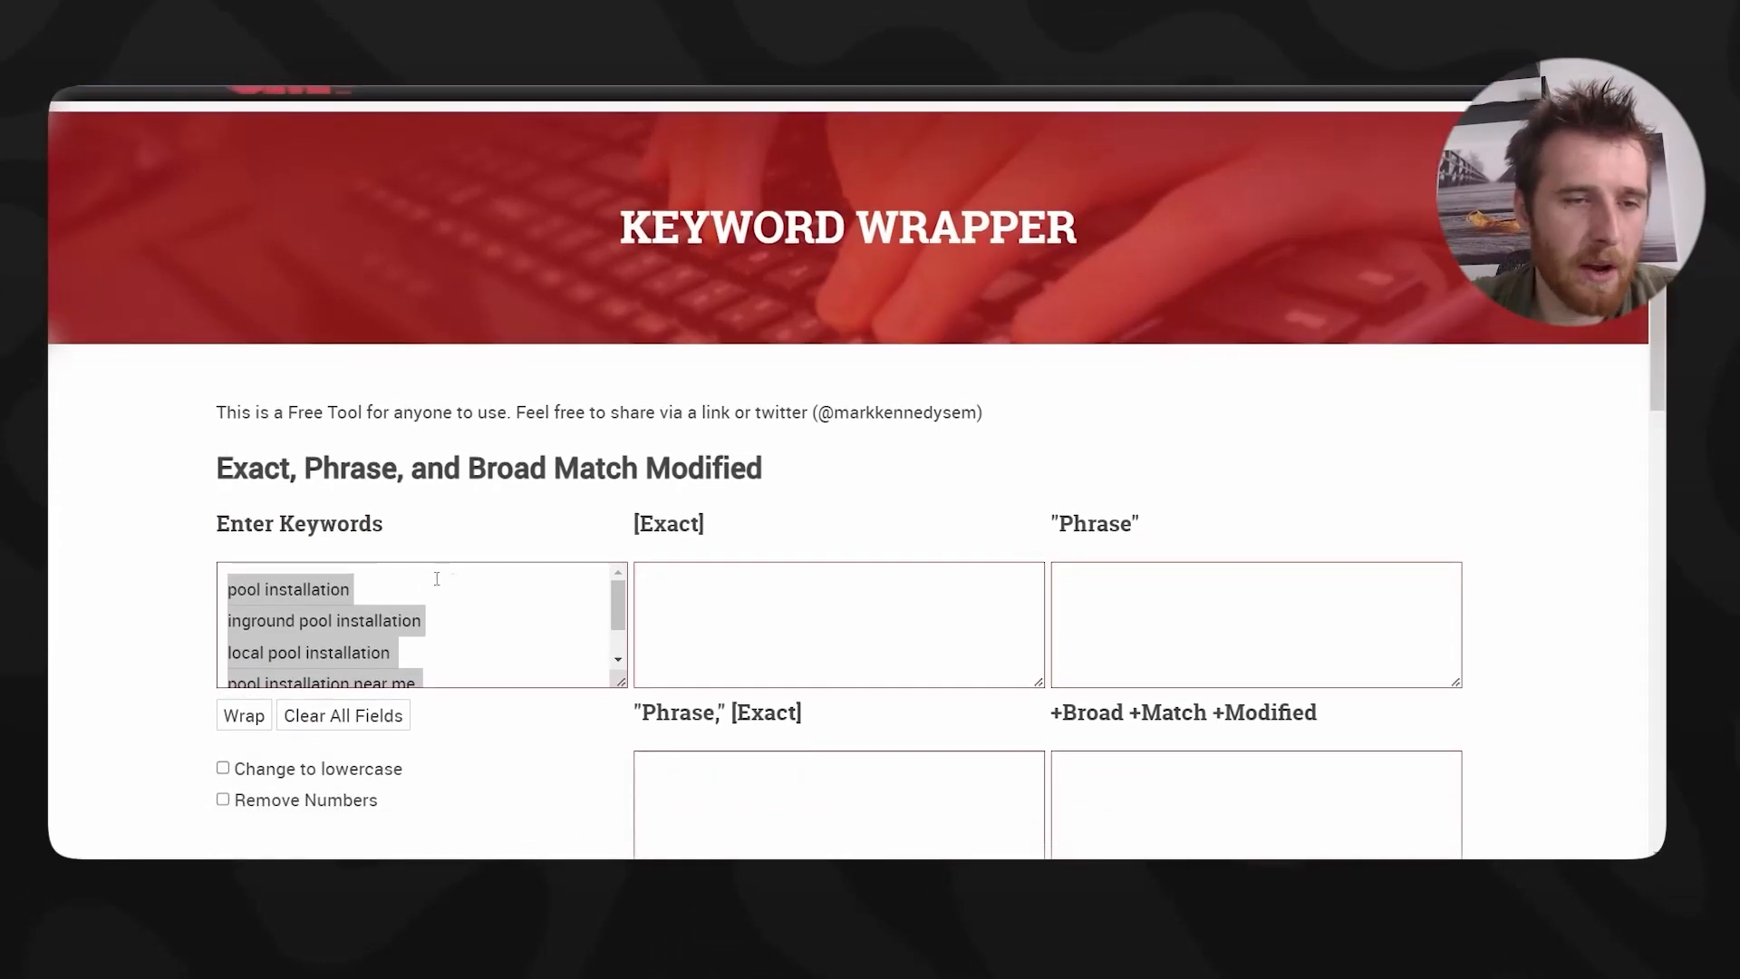
triple_click(274, 645)
scroll(274, 637, down, 1)
click(257, 716)
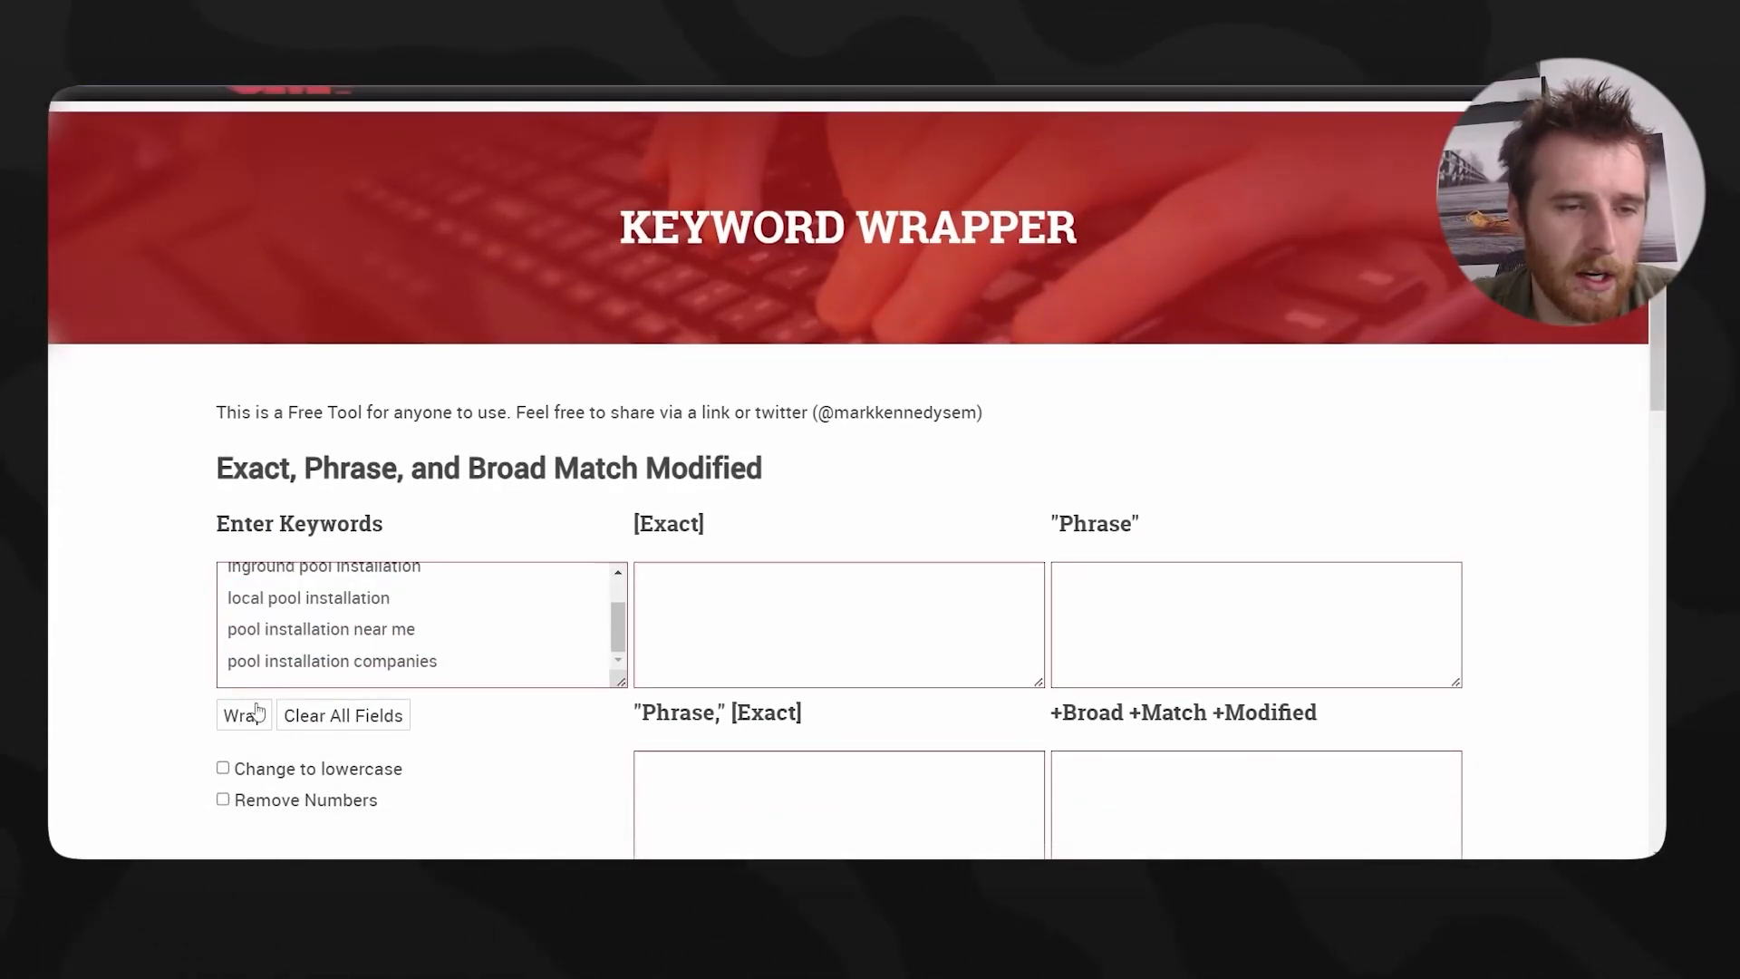
- Copy the wrapped phrase match keywords and replace the ad group's keyword list in Google Ads with them
scroll(295, 596, down, 3)
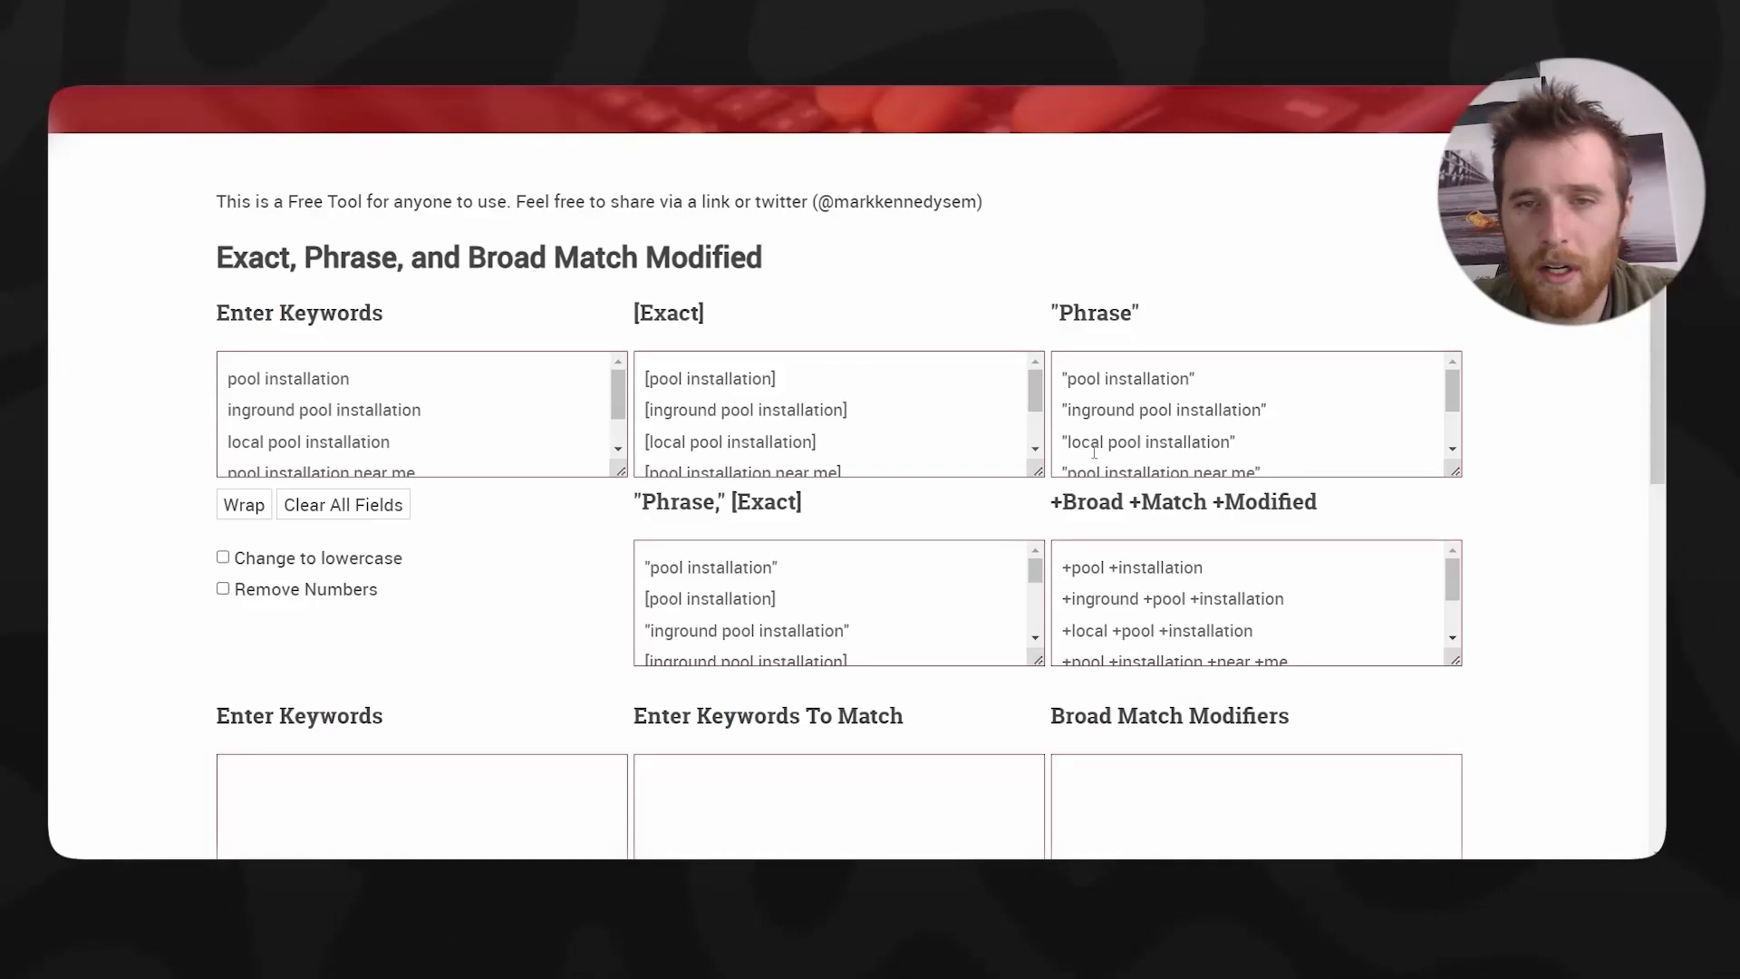
drag(1063, 377, 1331, 441)
key(ctrl+c)
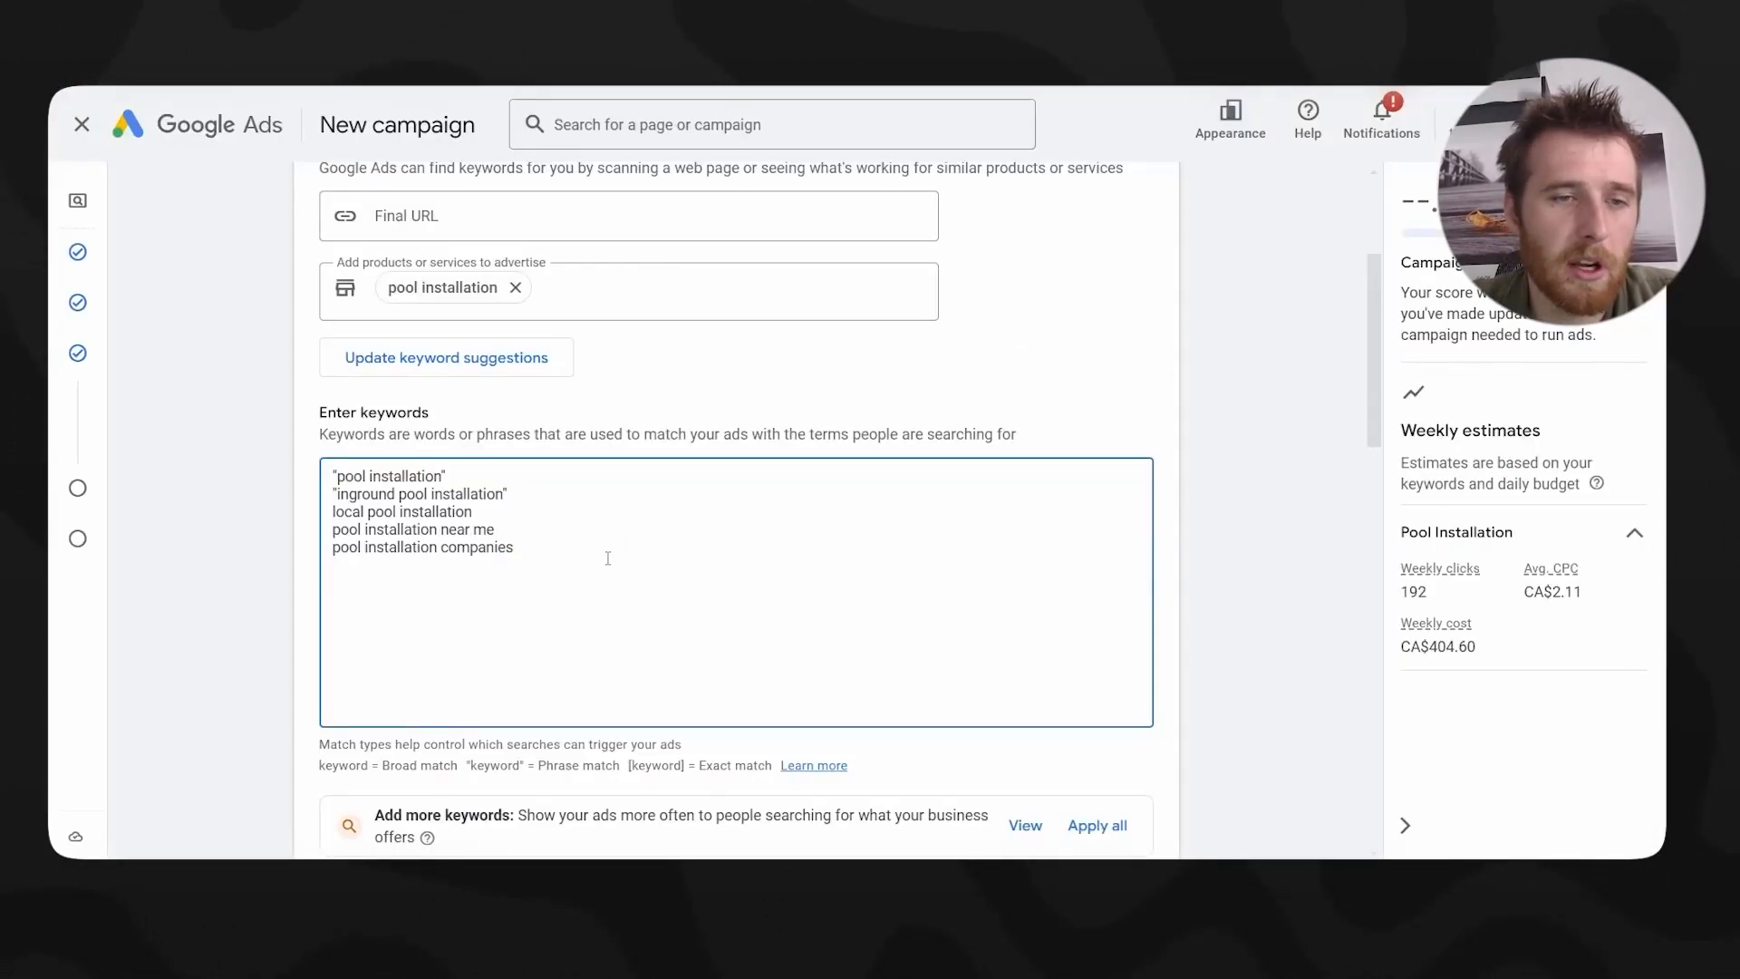
drag(608, 557, 177, 380)
key(ctrl+v)
scroll(586, 522, down, 3)
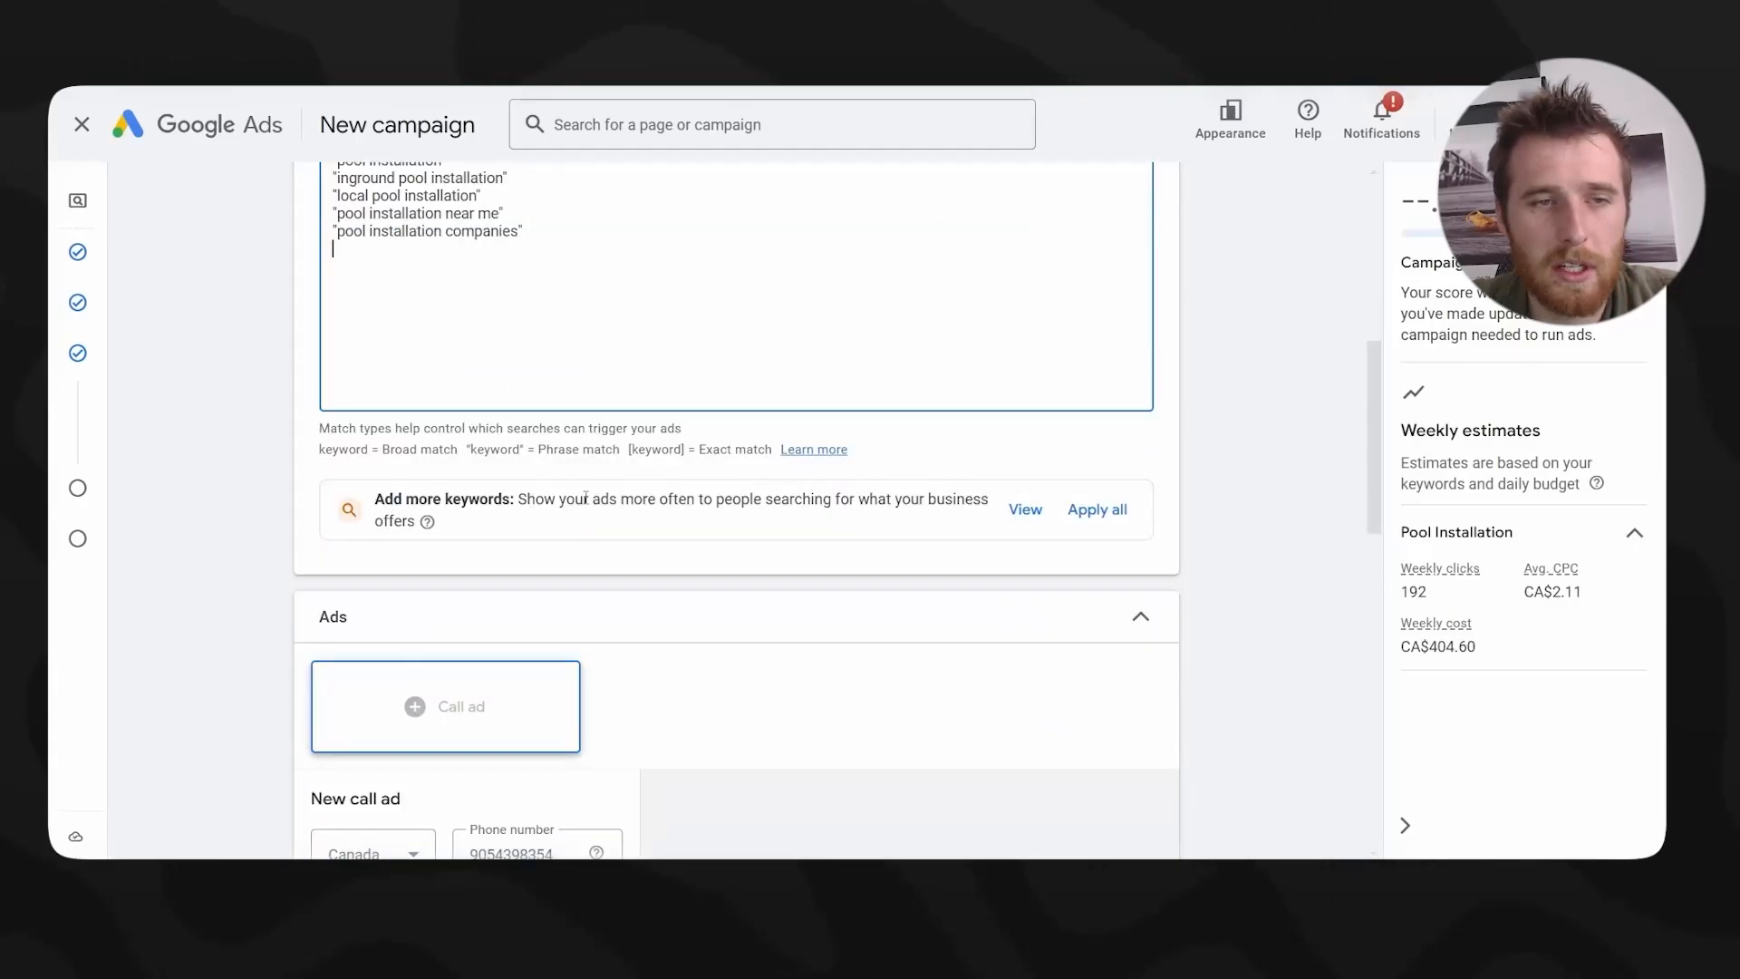
scroll(820, 481, up, 2)
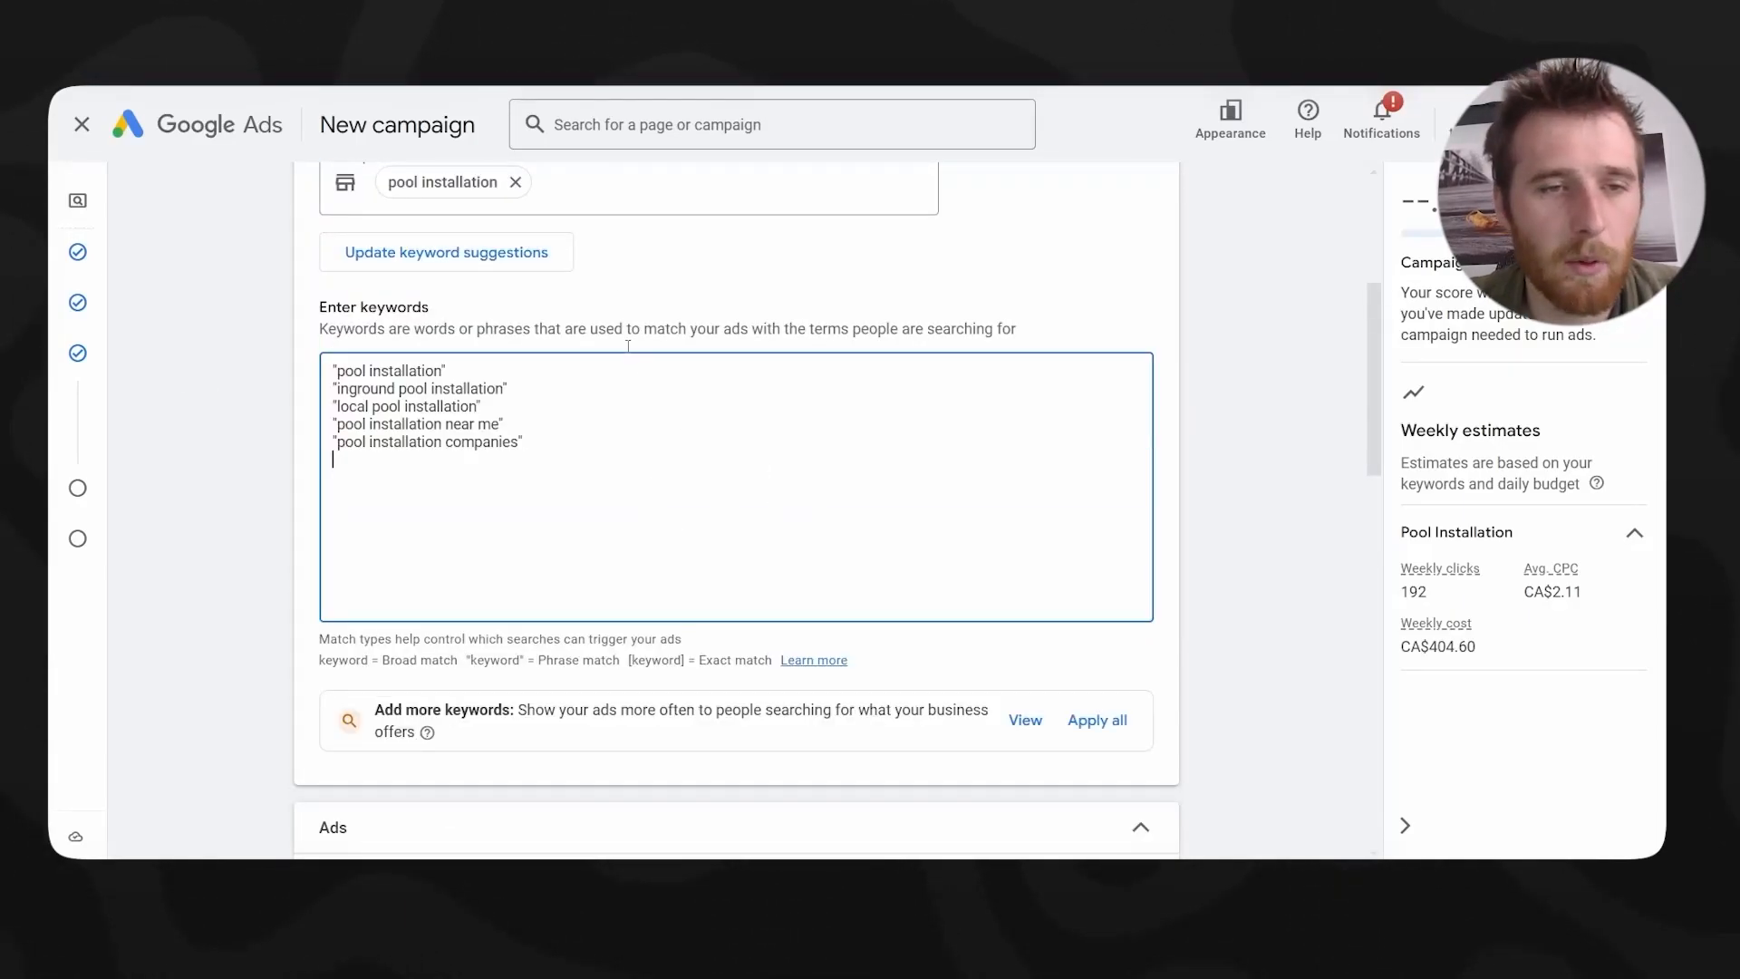
- Open the Google Ads Help article on keyword match types and examine the broad, phrase and exact match comparison
right_click(815, 645)
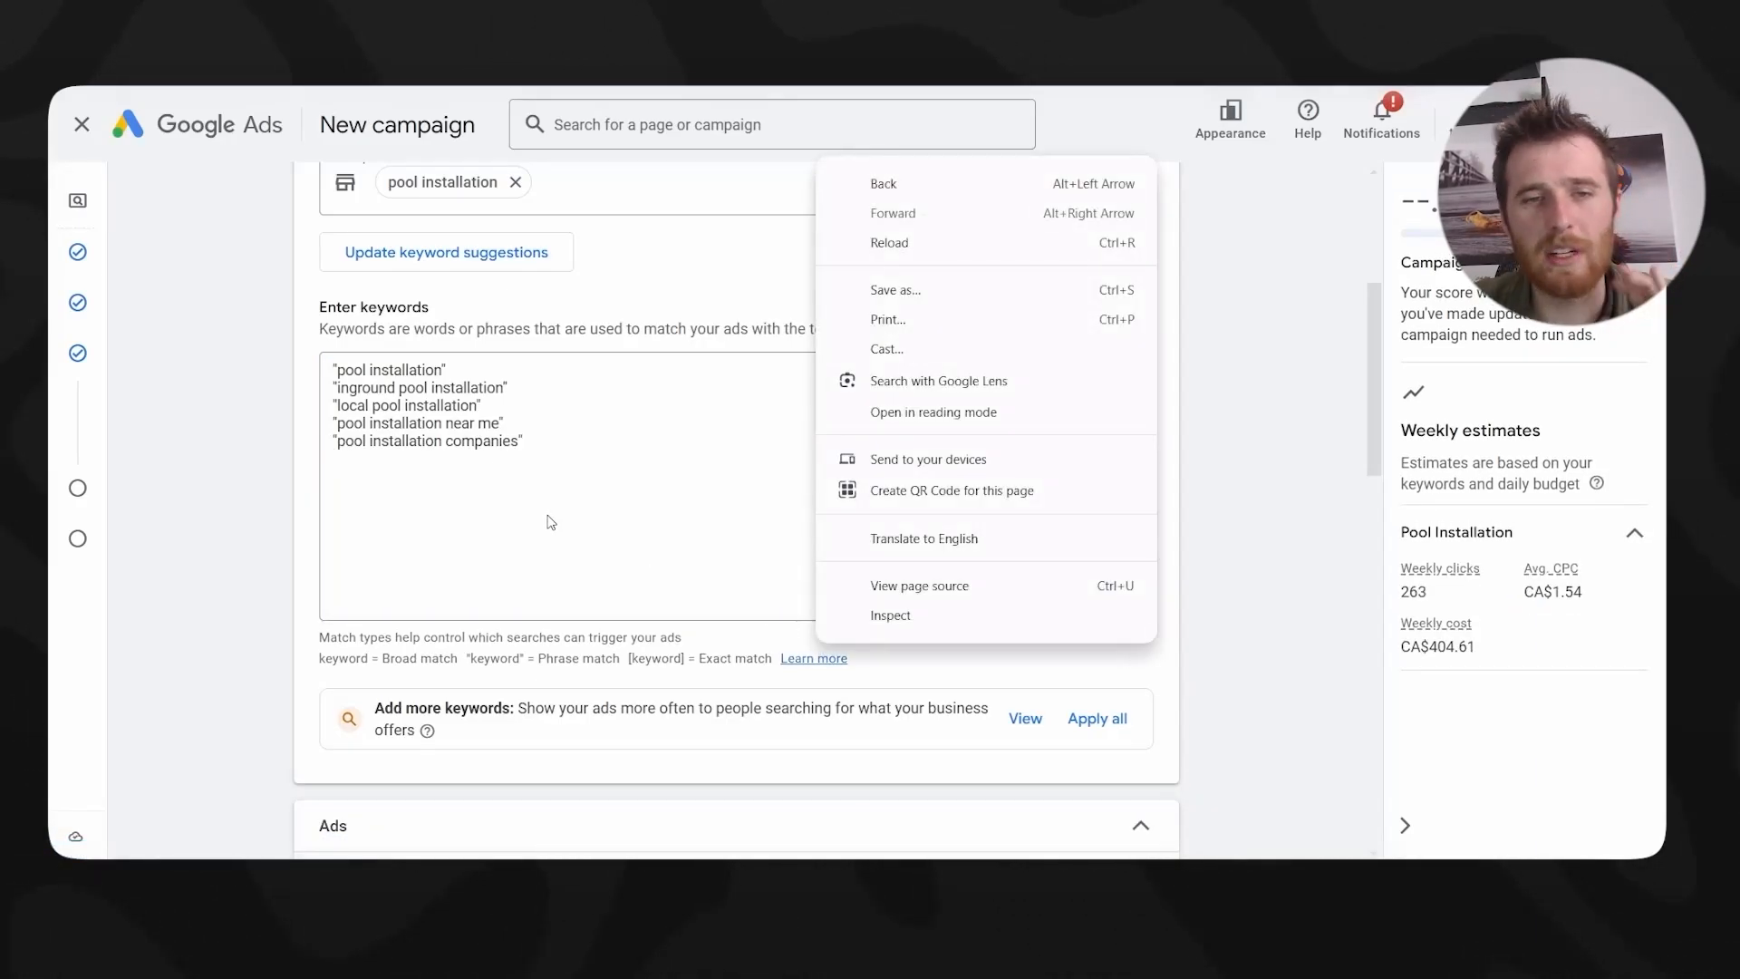
click(596, 516)
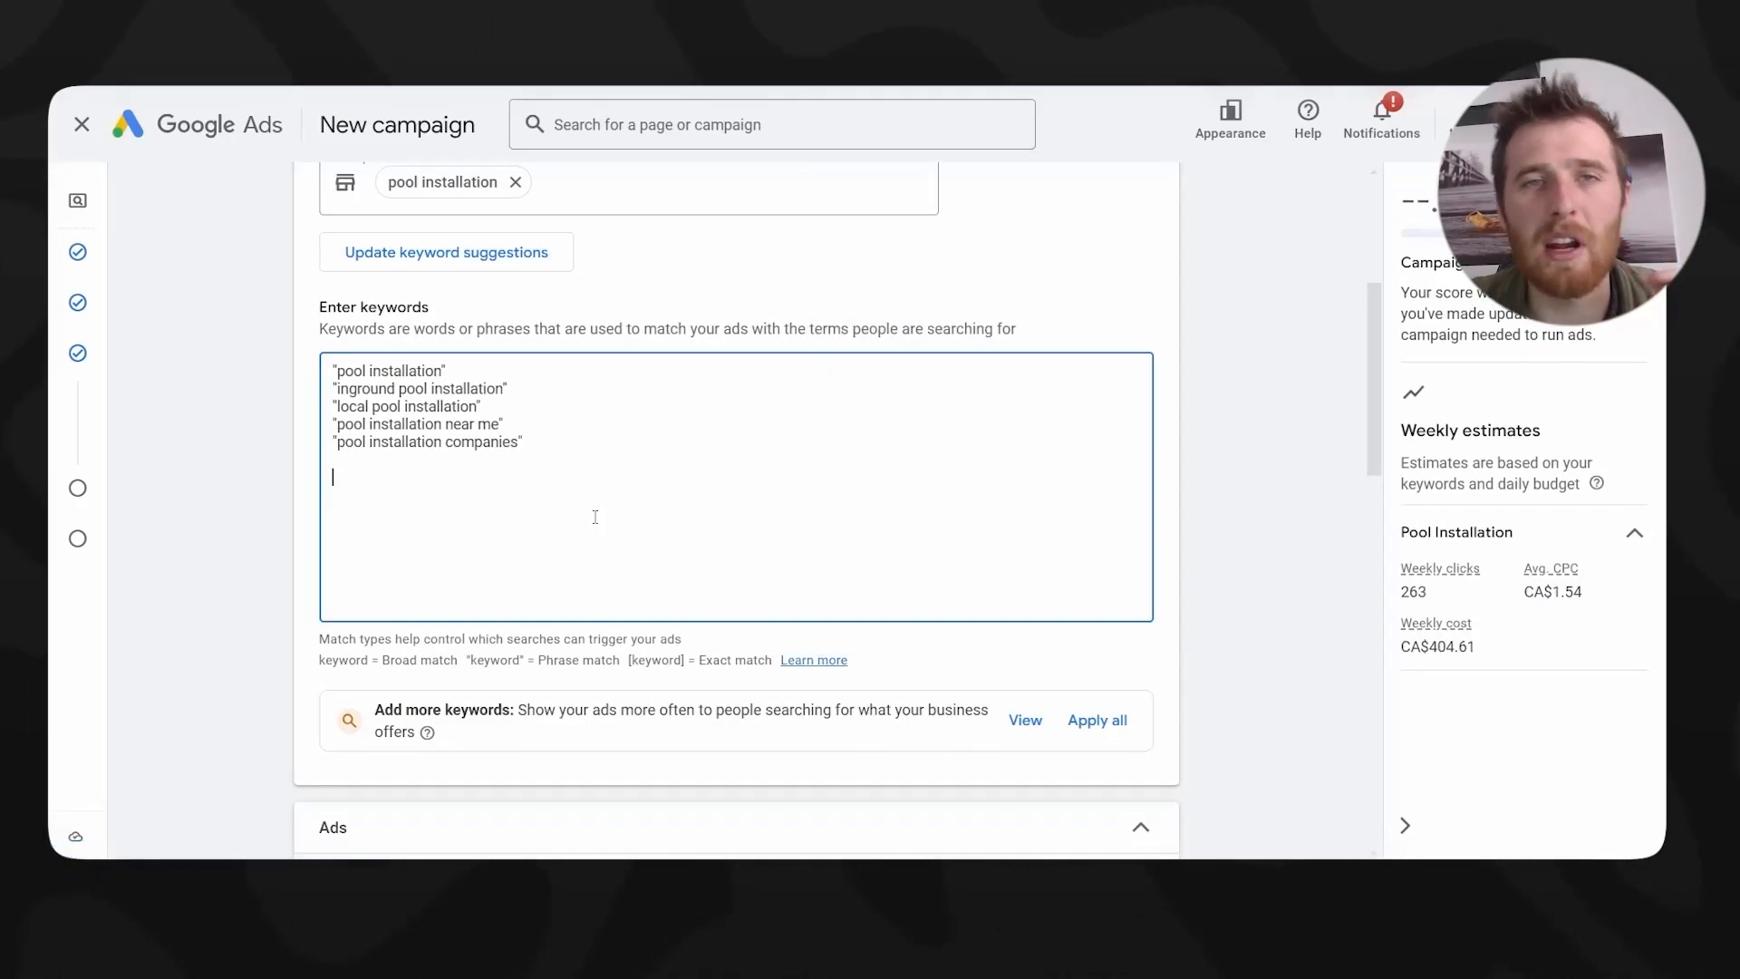
click(835, 660)
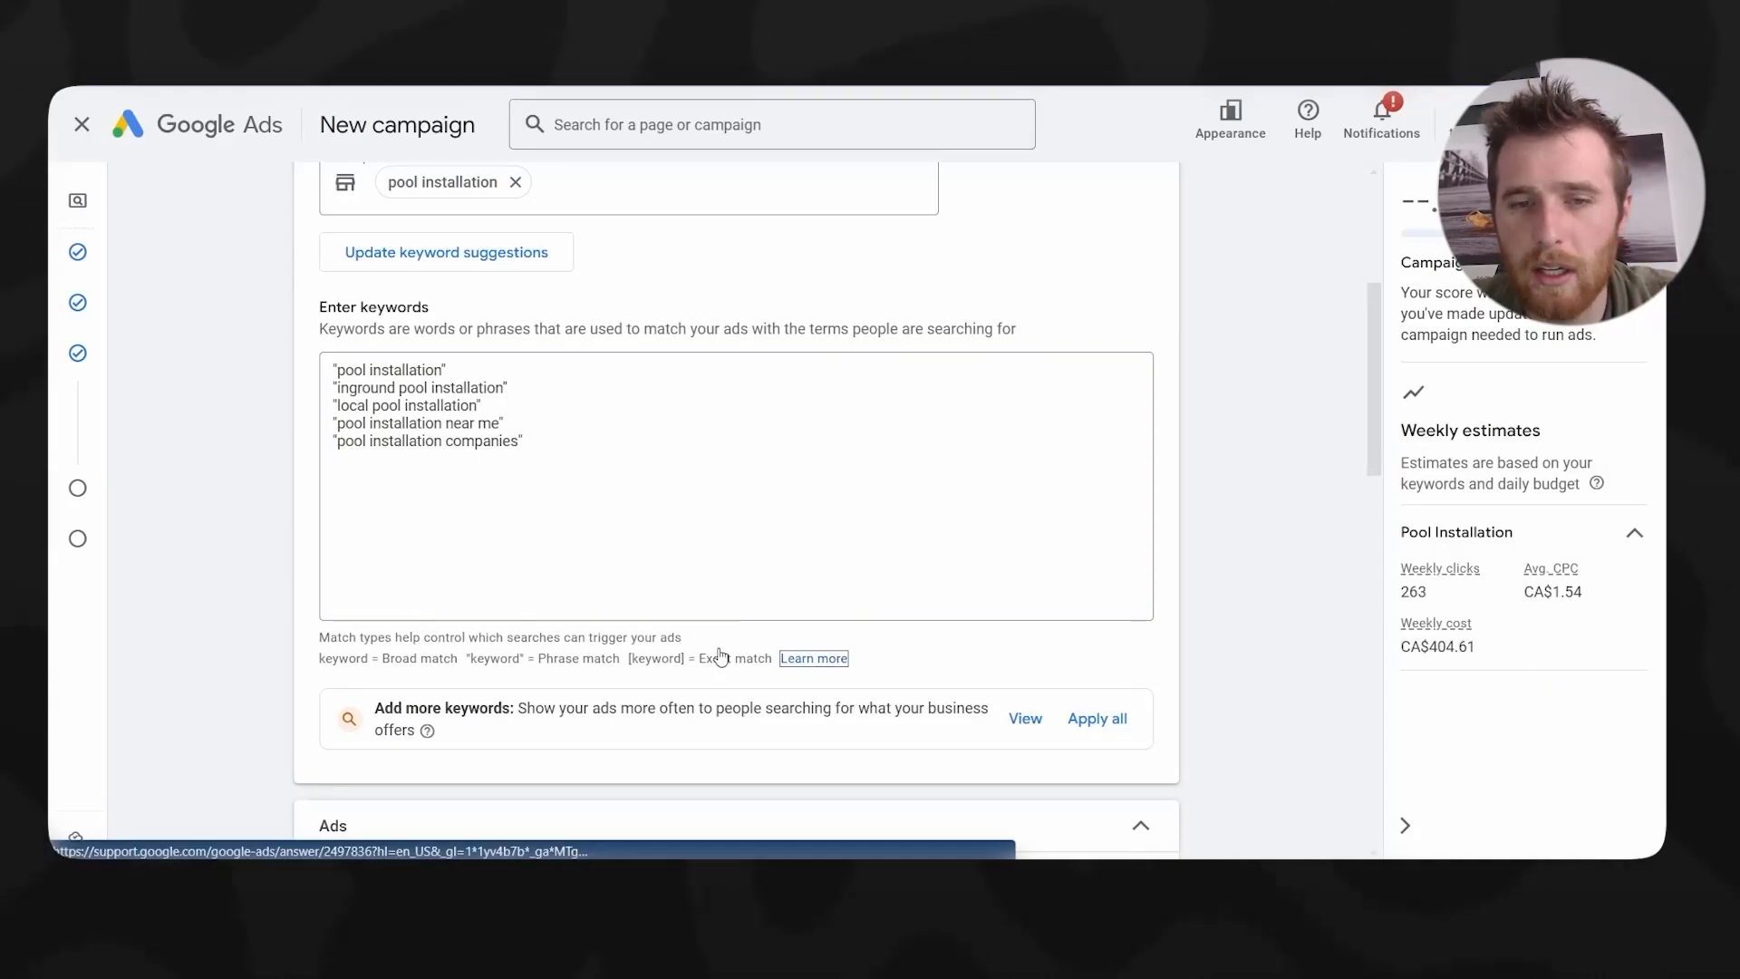
right_click(800, 658)
click(893, 417)
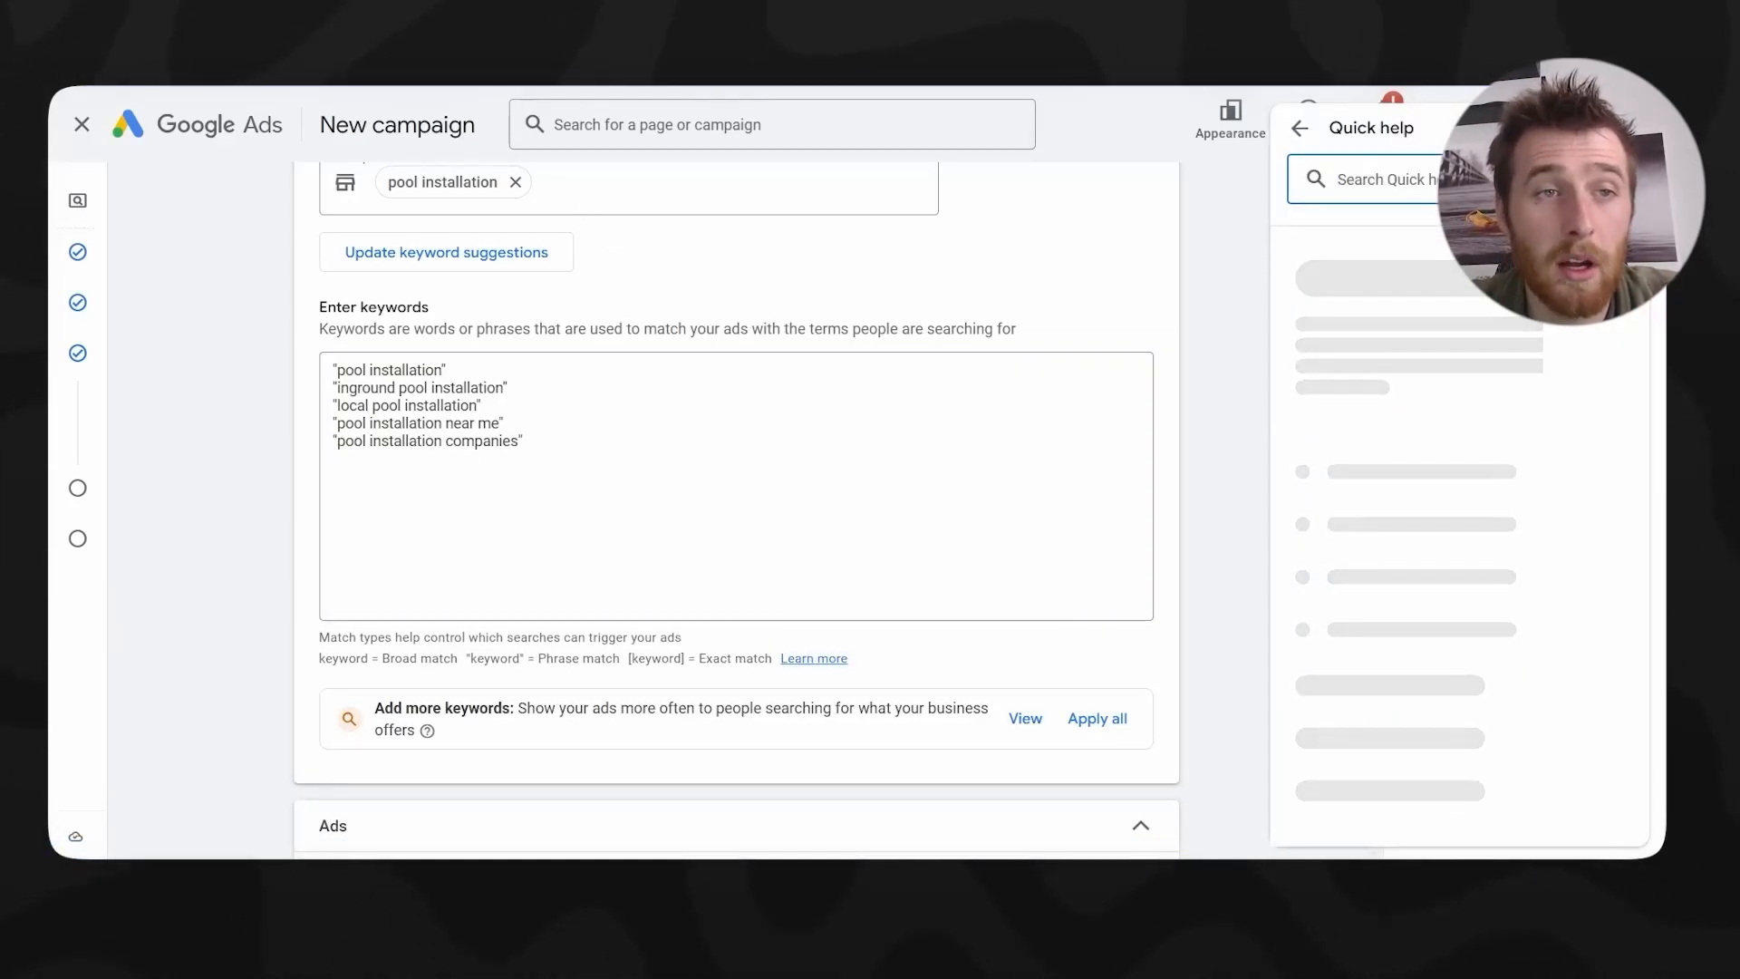
scroll(606, 462, down, 2)
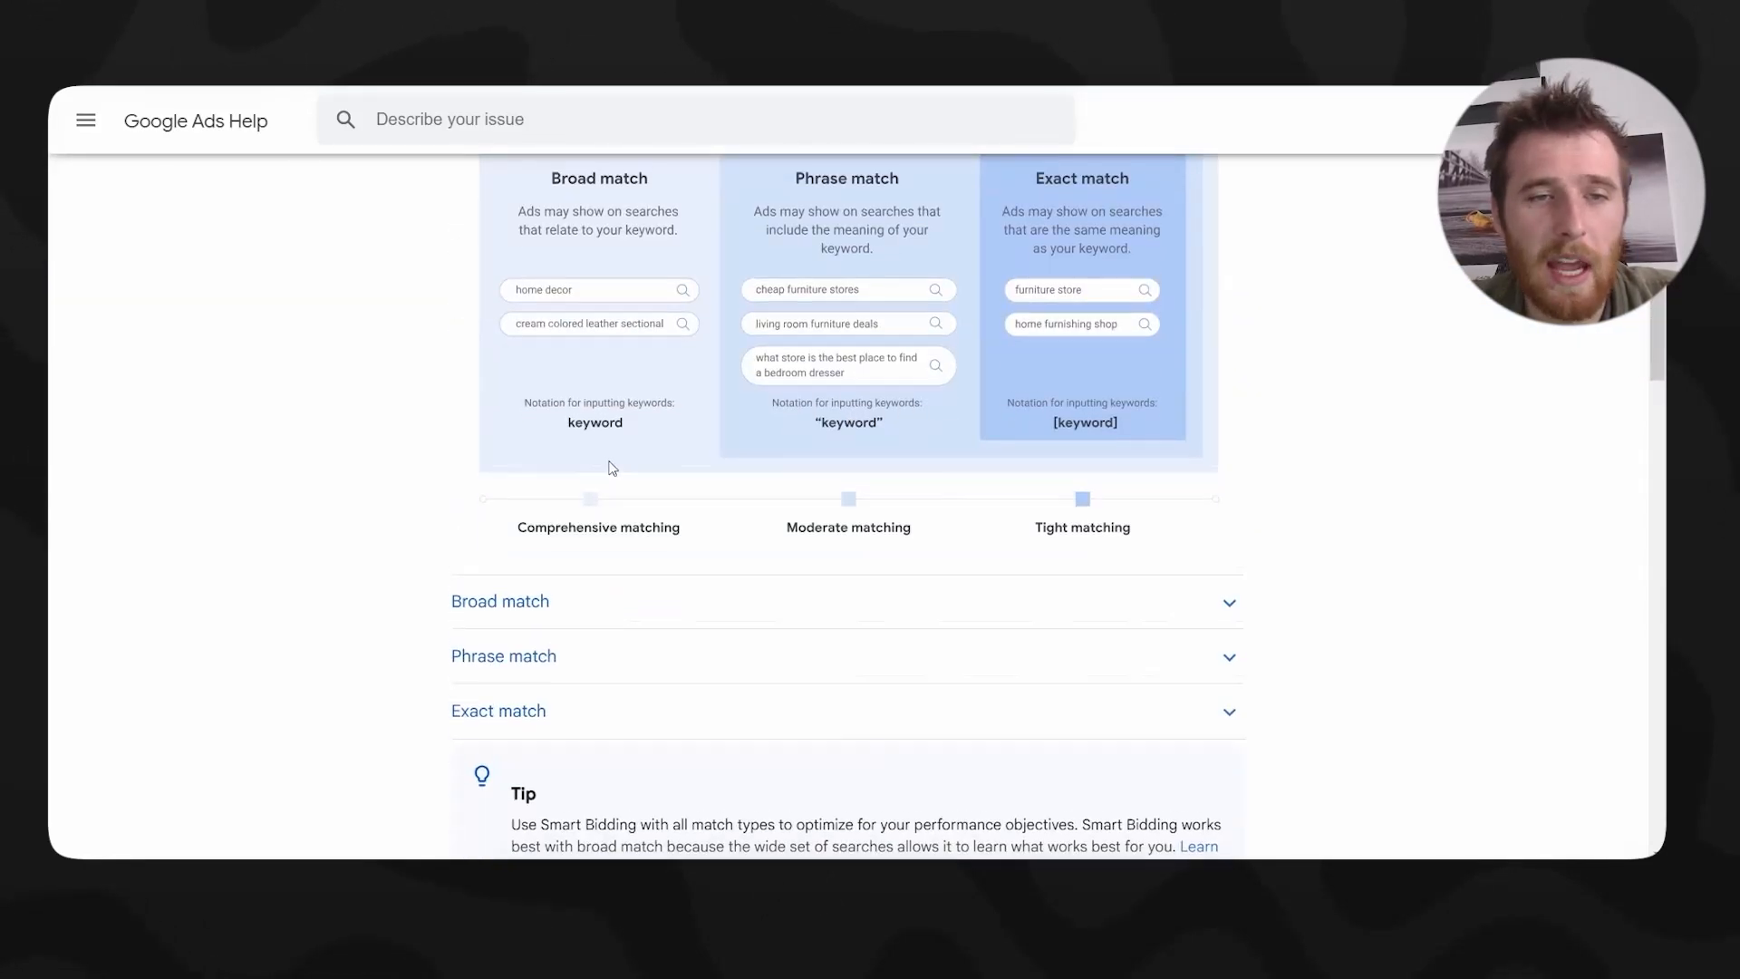
- Expand the Broad match section of the help article and examine its example keyword and matching searches
scroll(1169, 602, up, 2)
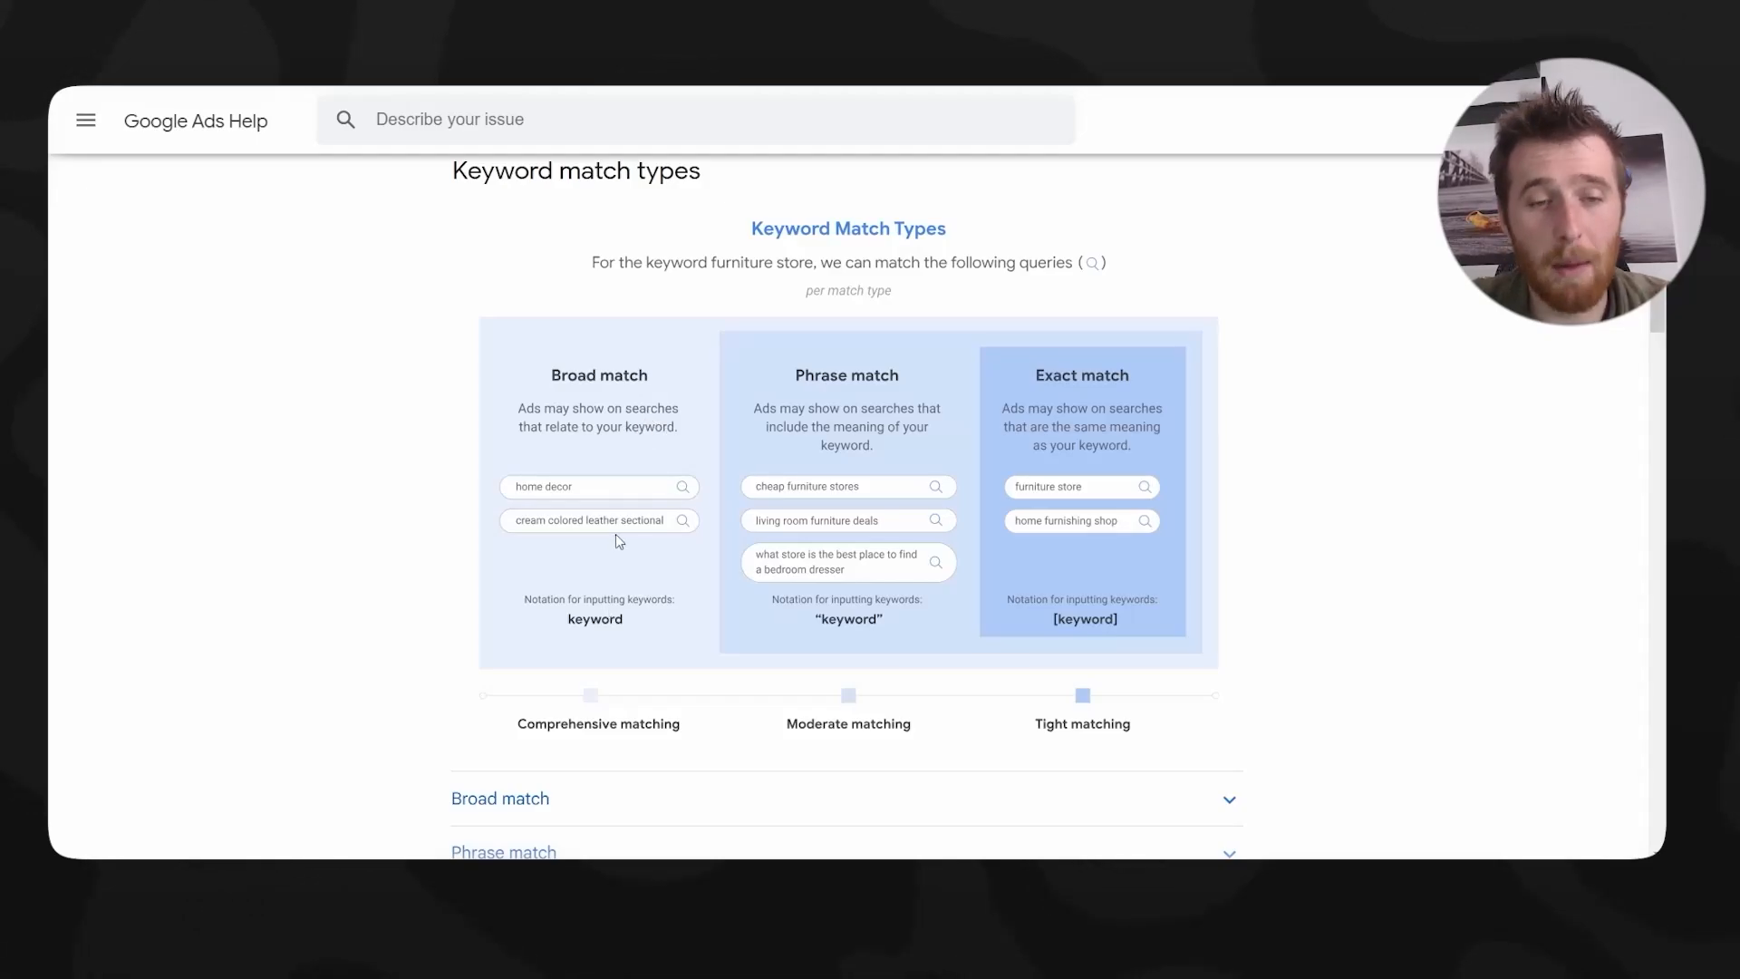
scroll(616, 543, down, 2)
click(589, 585)
scroll(634, 562, down, 5)
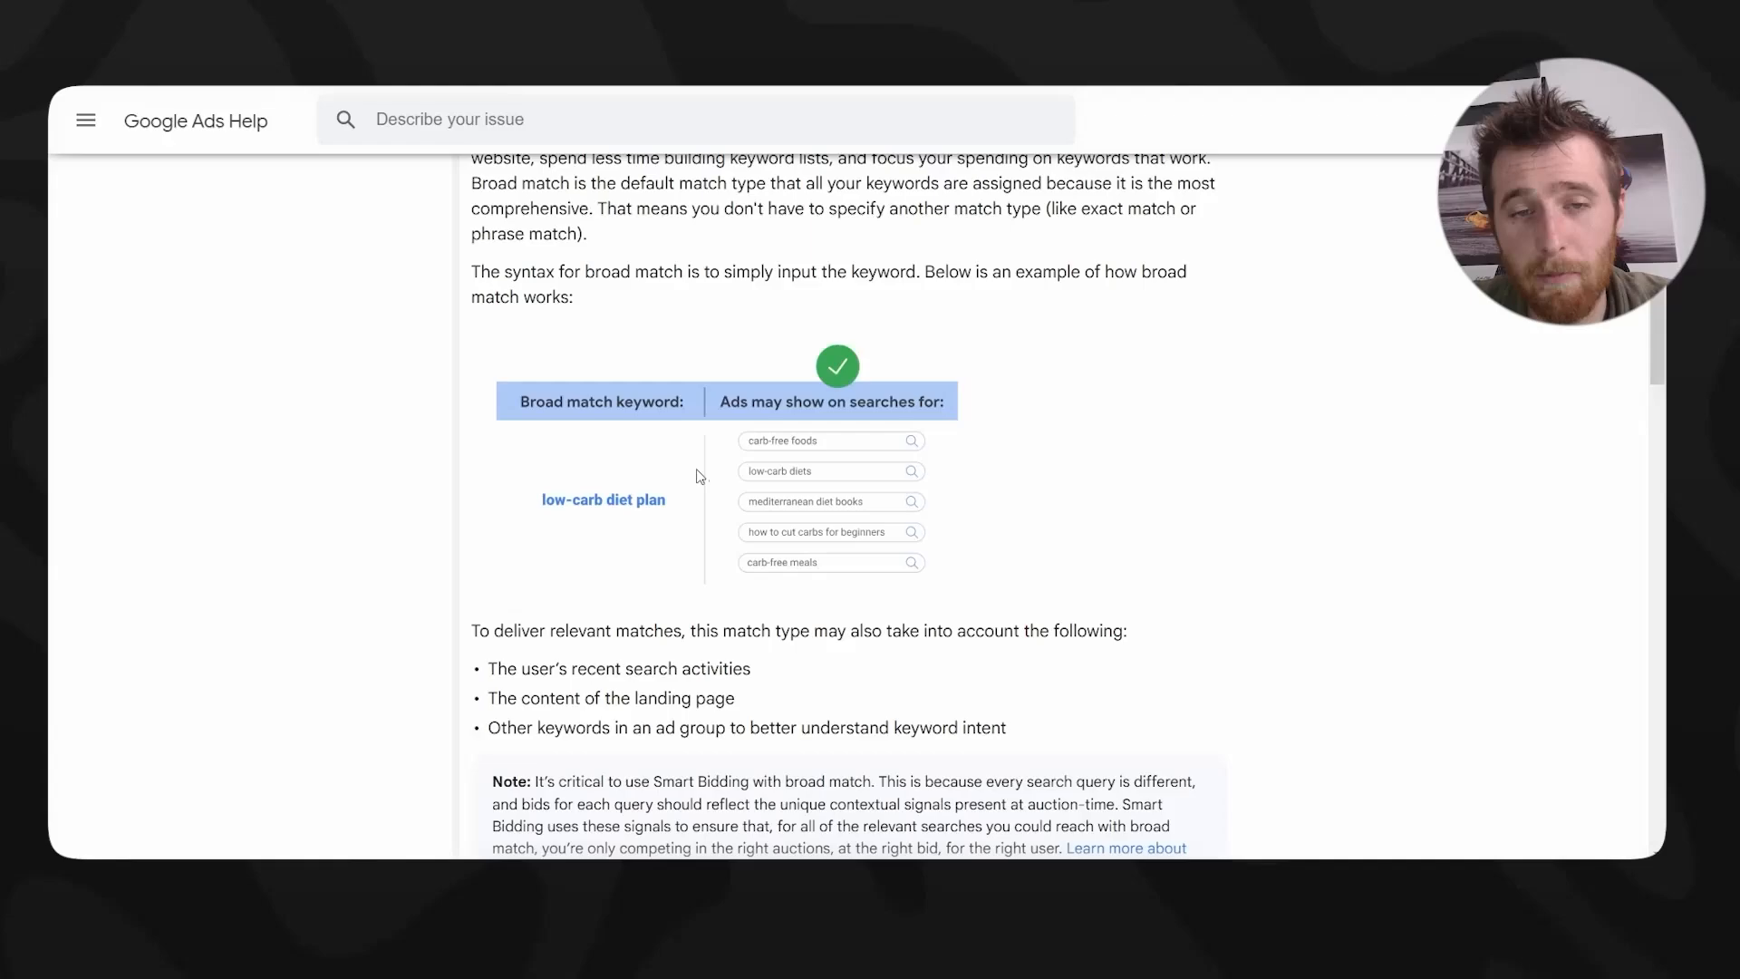
scroll(827, 464, down, 1)
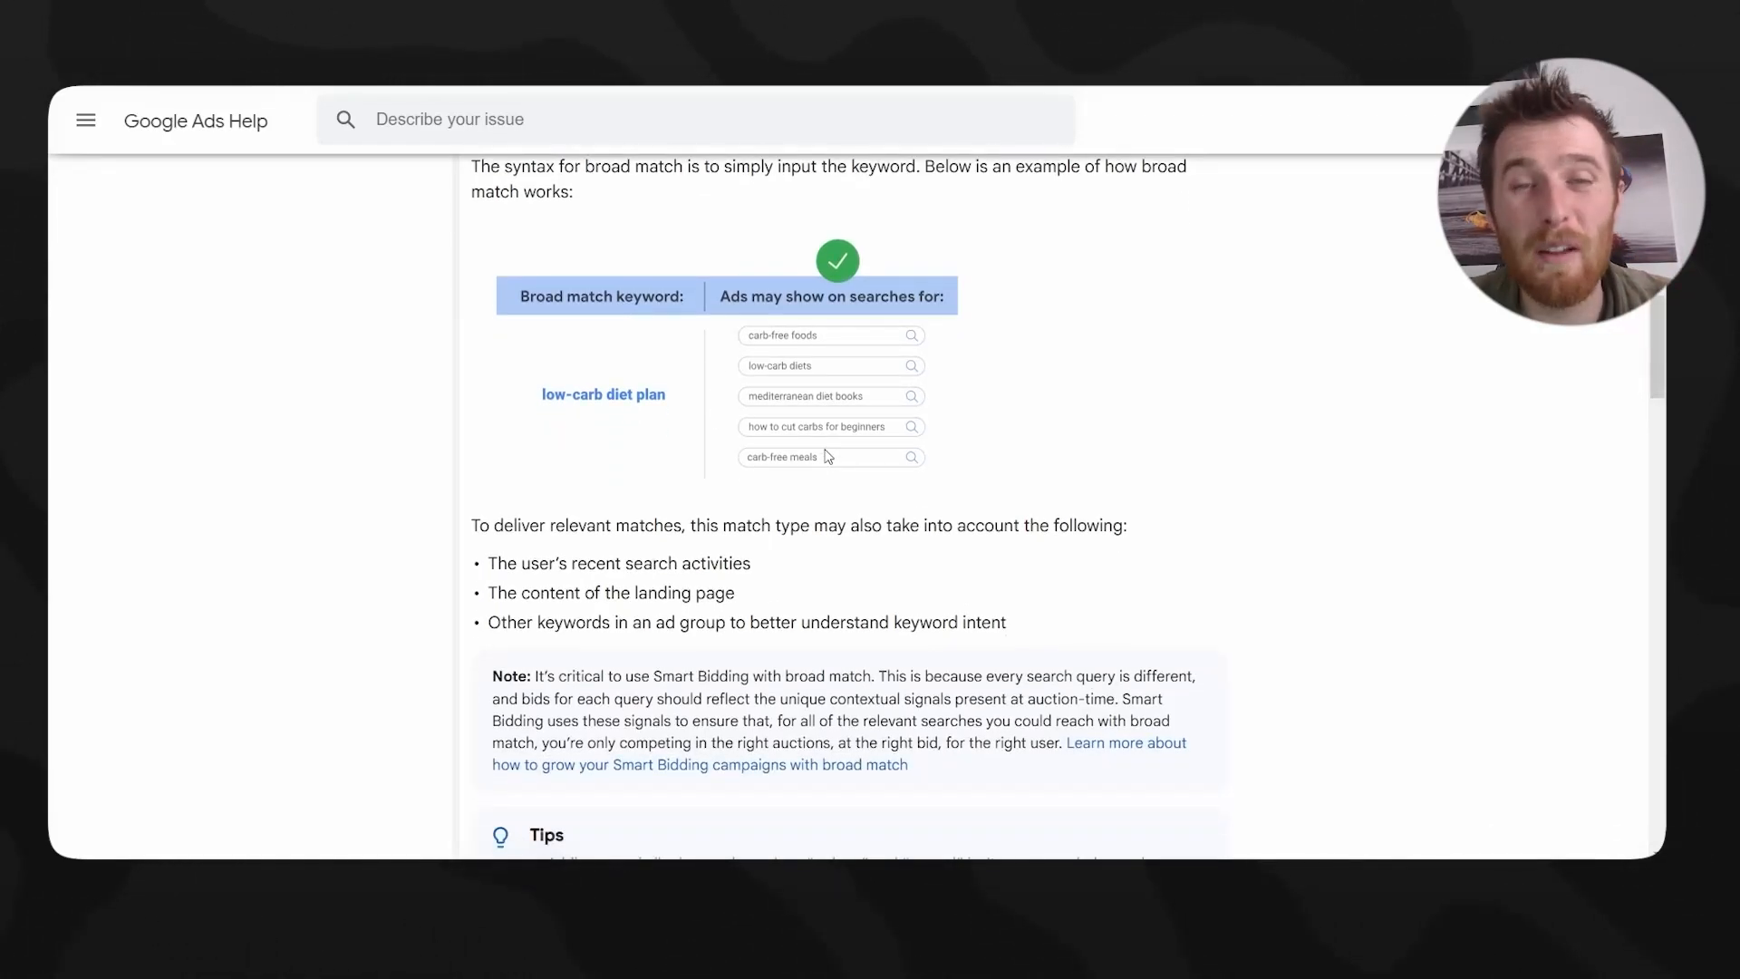
scroll(828, 460, down, 5)
scroll(820, 452, down, 3)
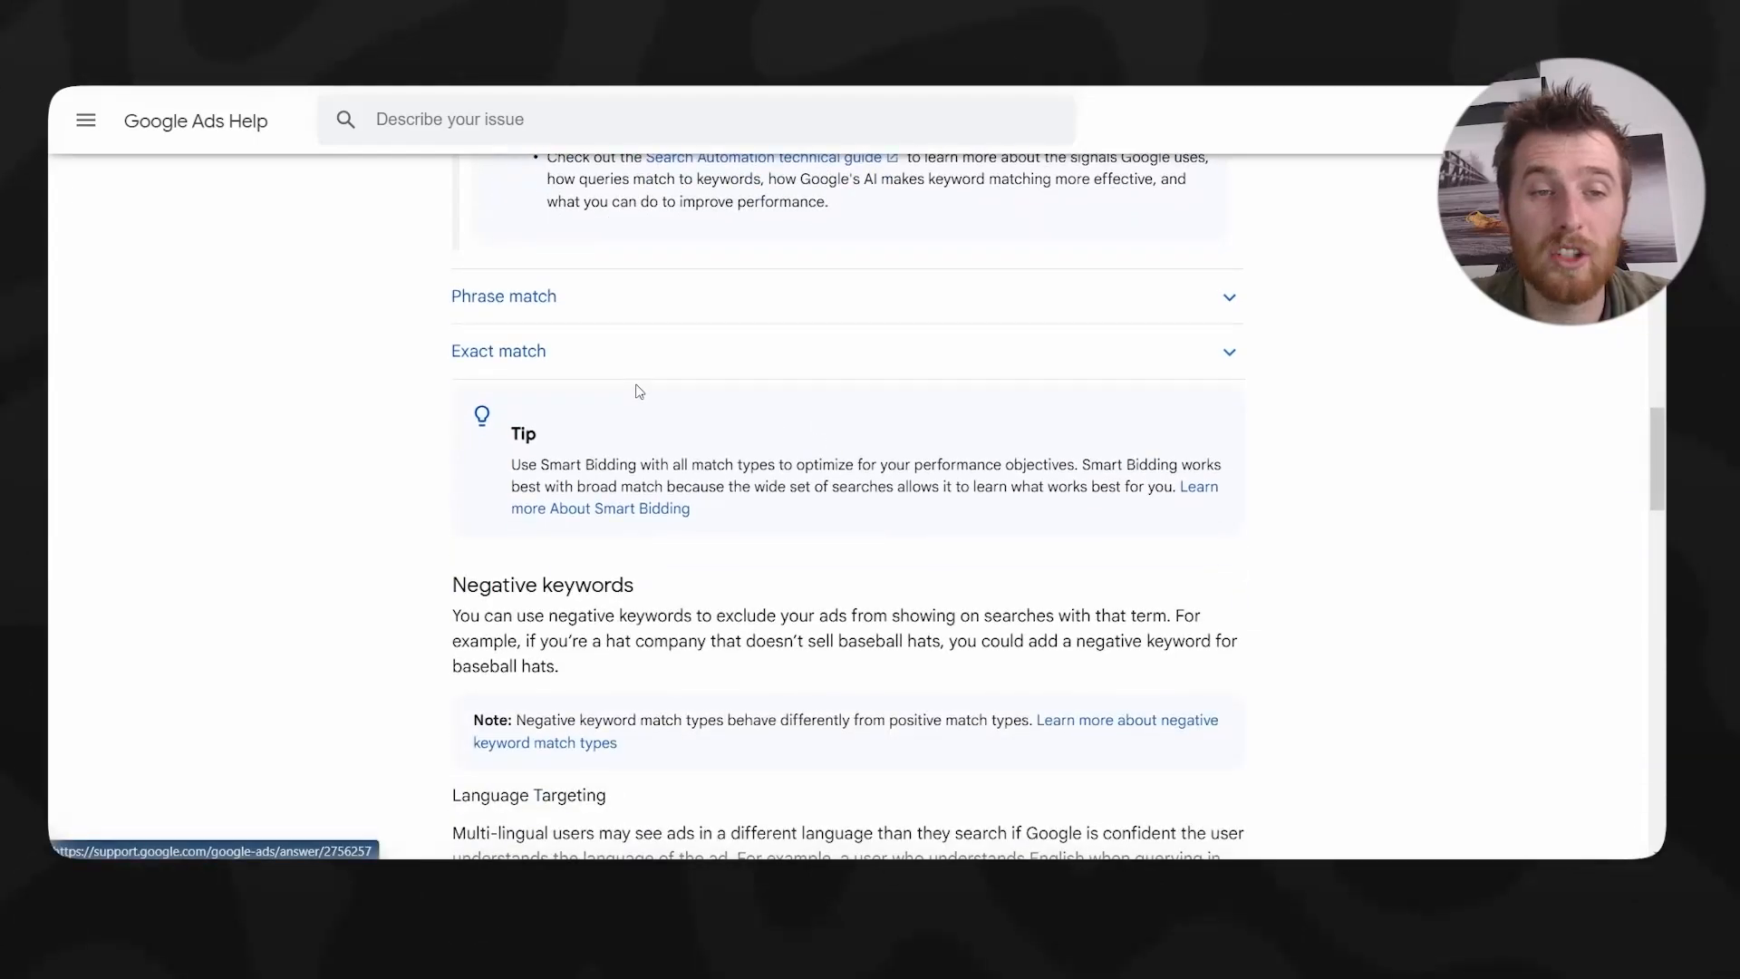
- Expand the Phrase match and Exact match sections and examine which searches each match type covers
click(641, 295)
scroll(621, 311, down, 2)
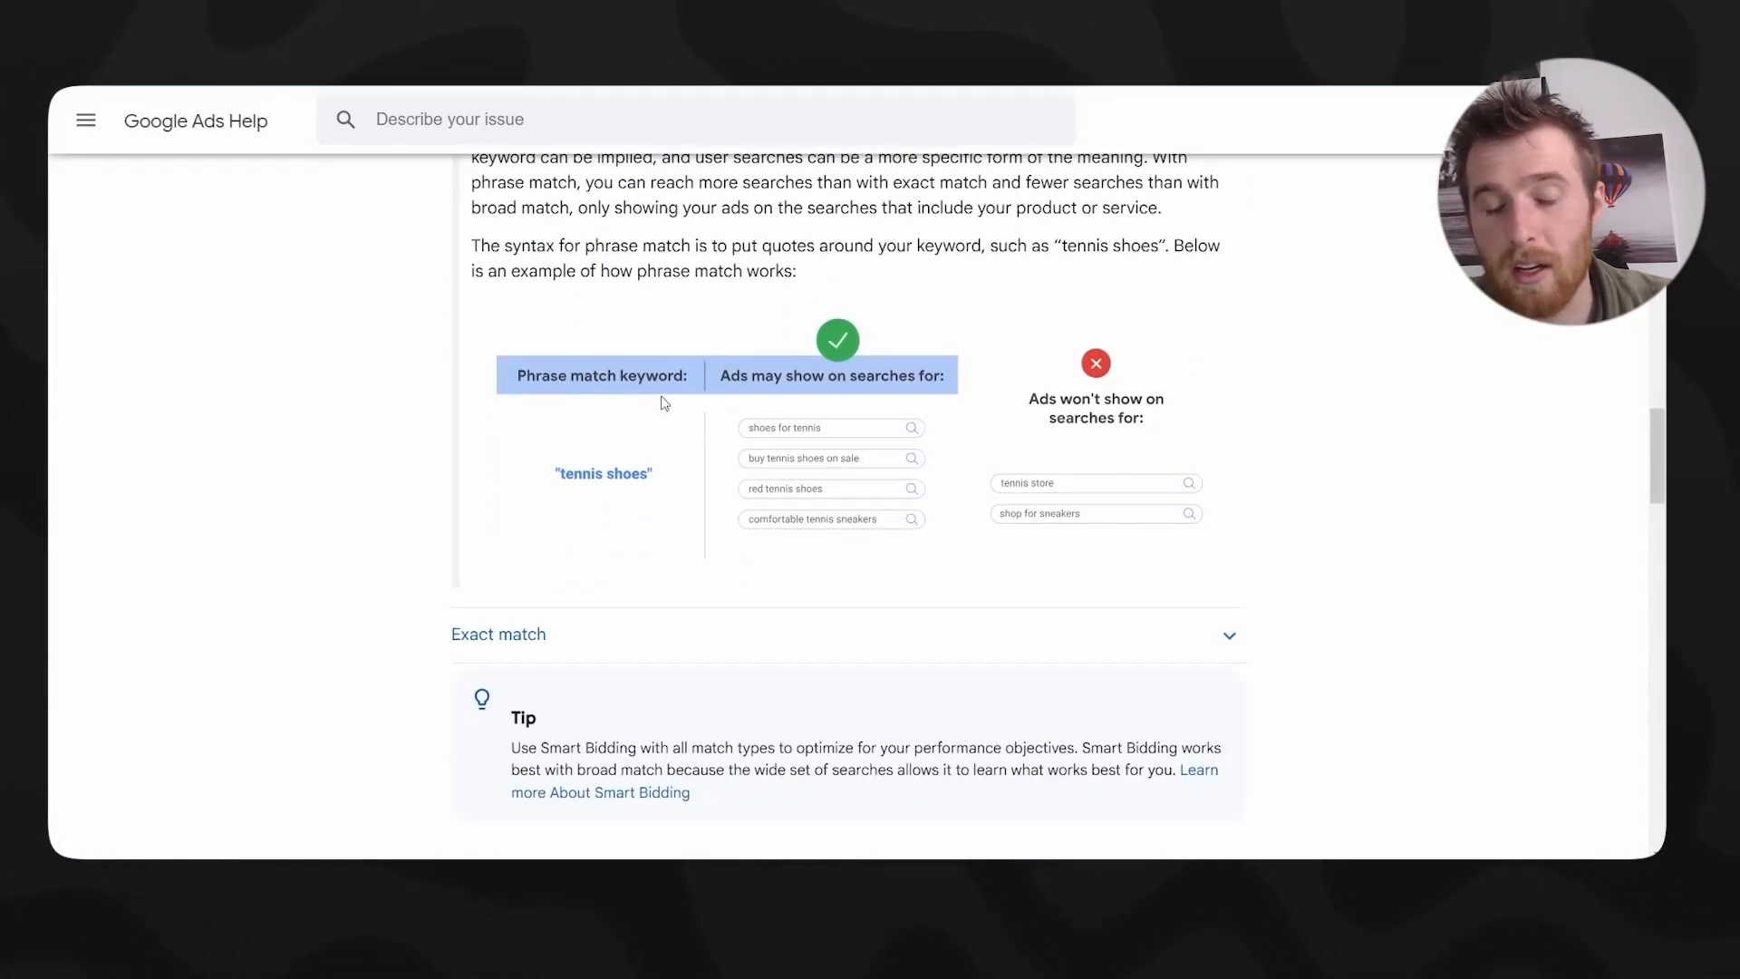
scroll(666, 397, down, 1)
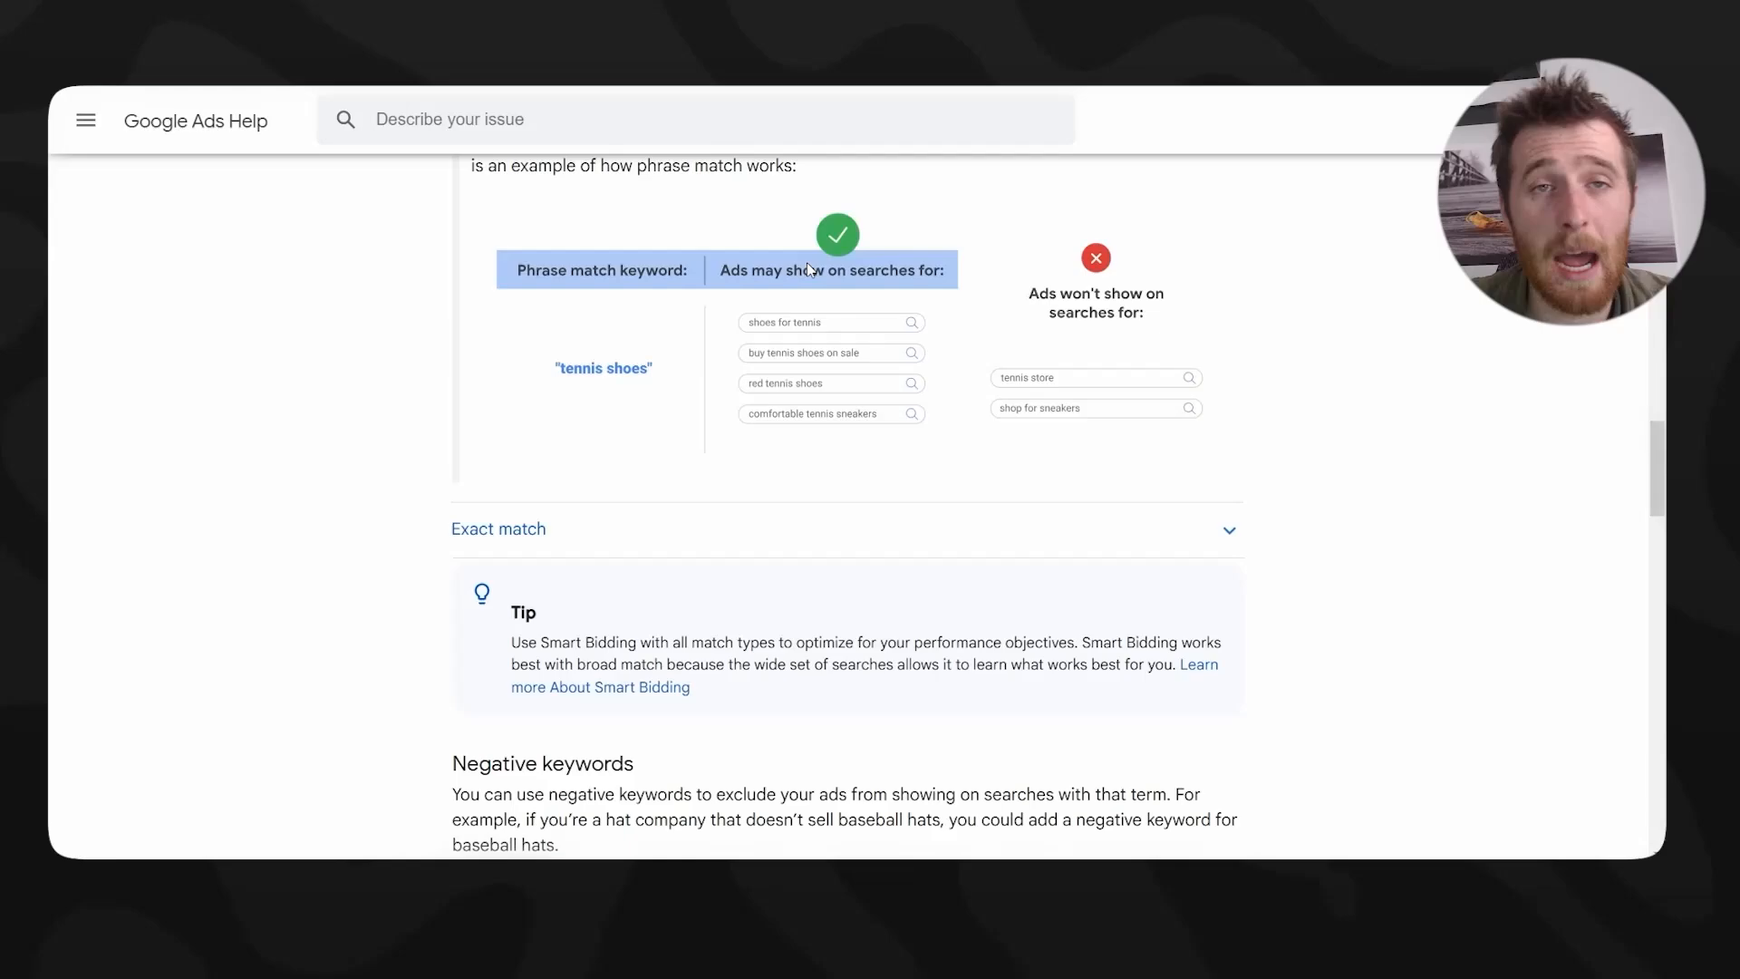
scroll(870, 357, down, 2)
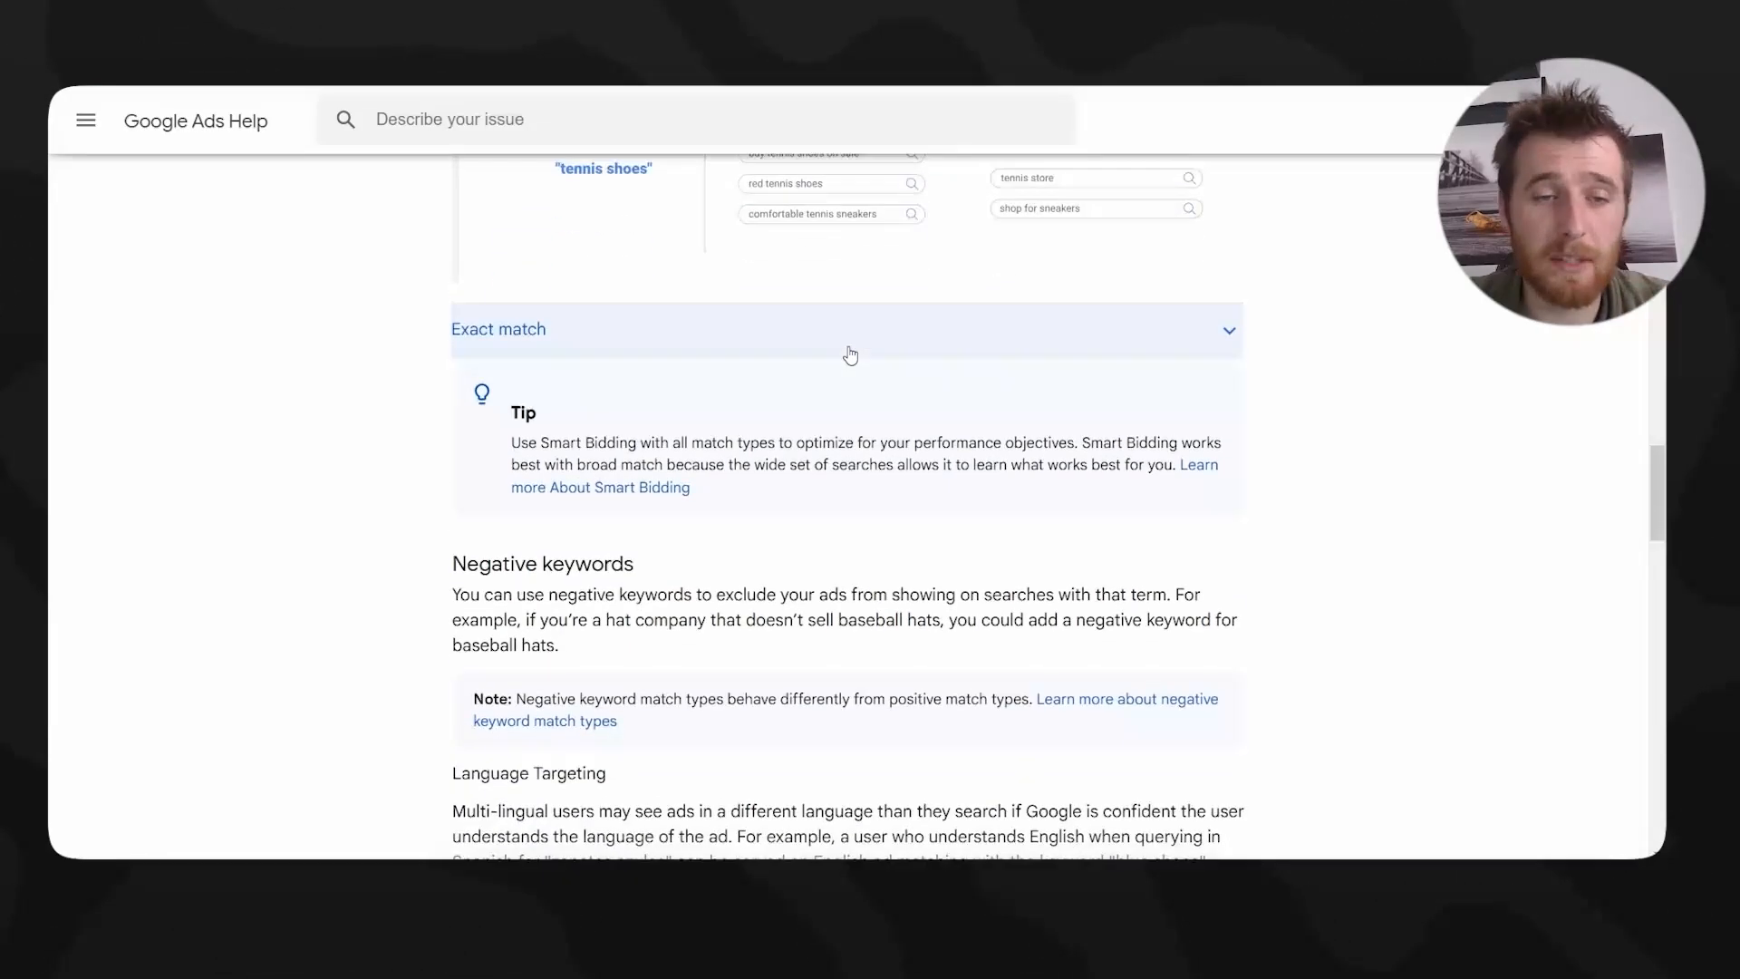
scroll(848, 354, up, 2)
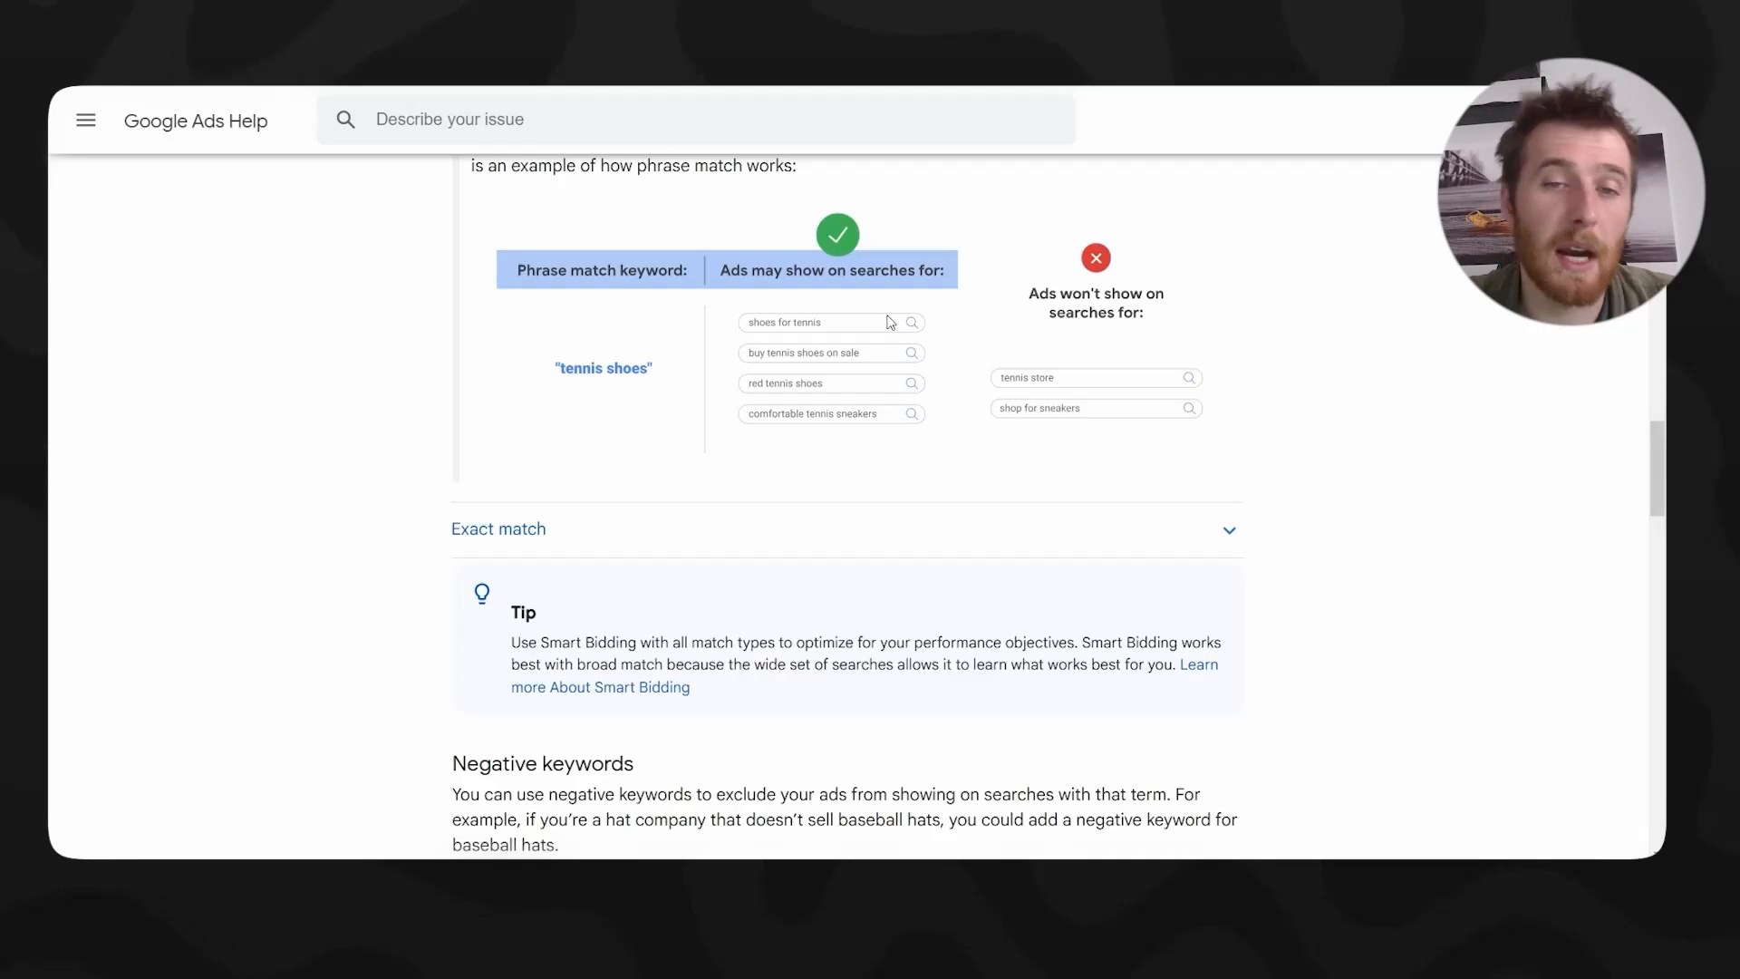
scroll(890, 332, down, 12)
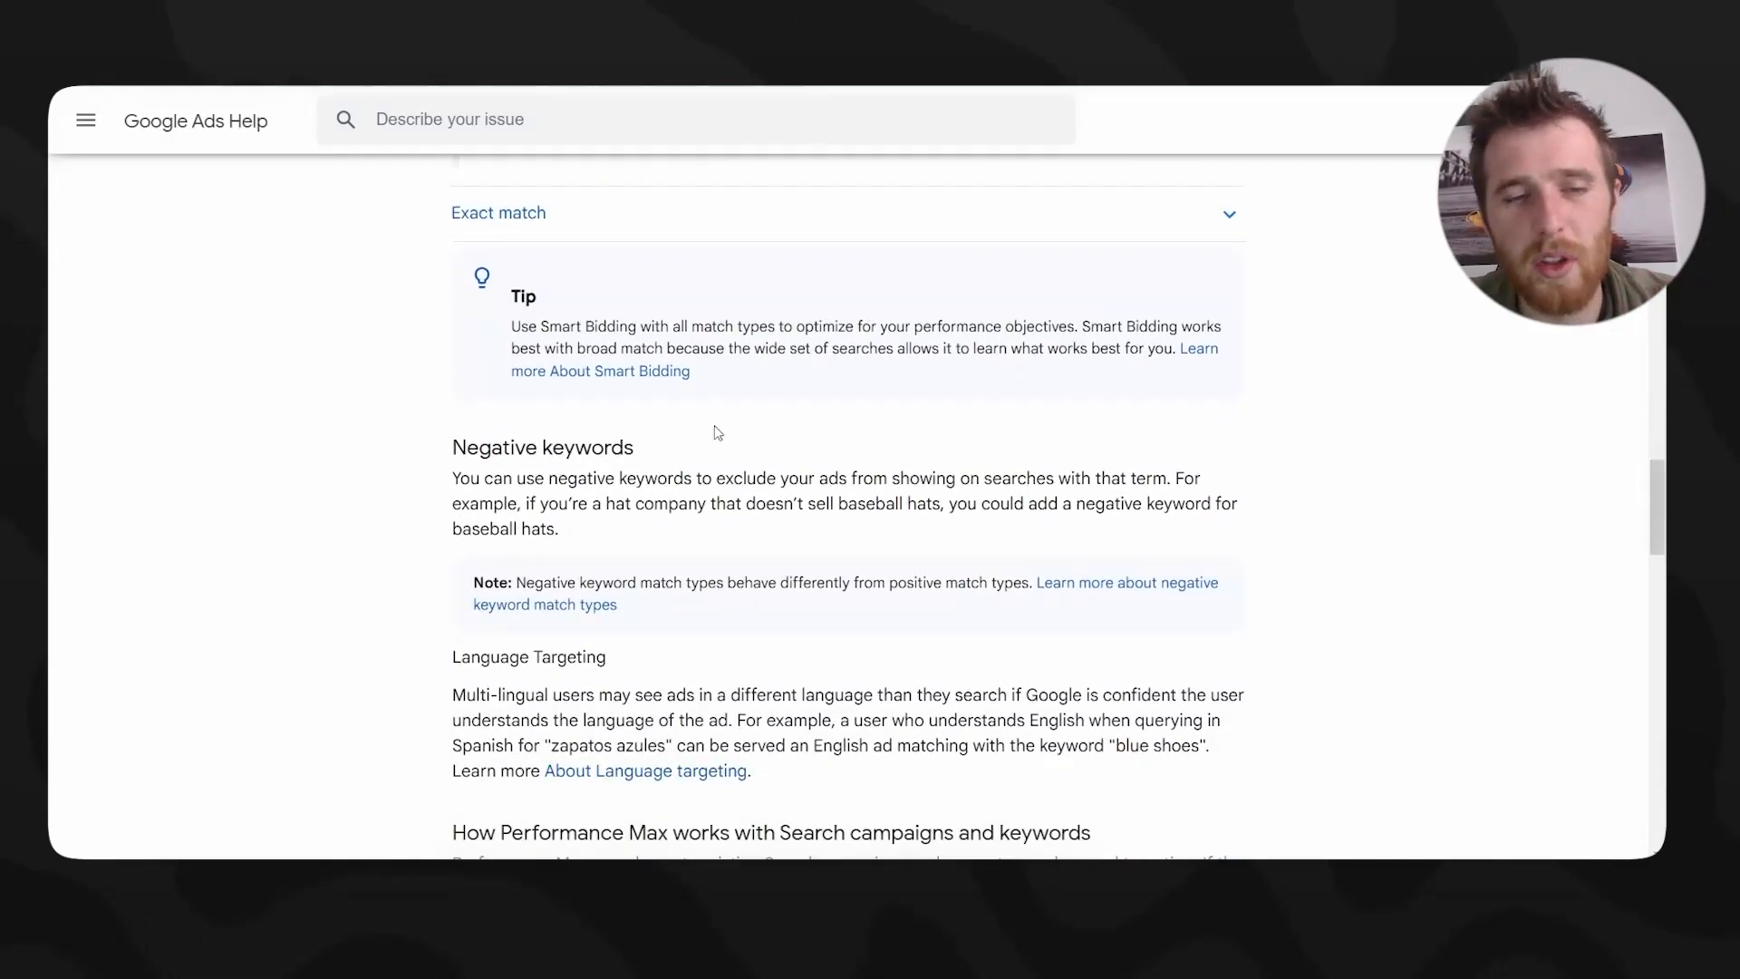
scroll(582, 462, up, 9)
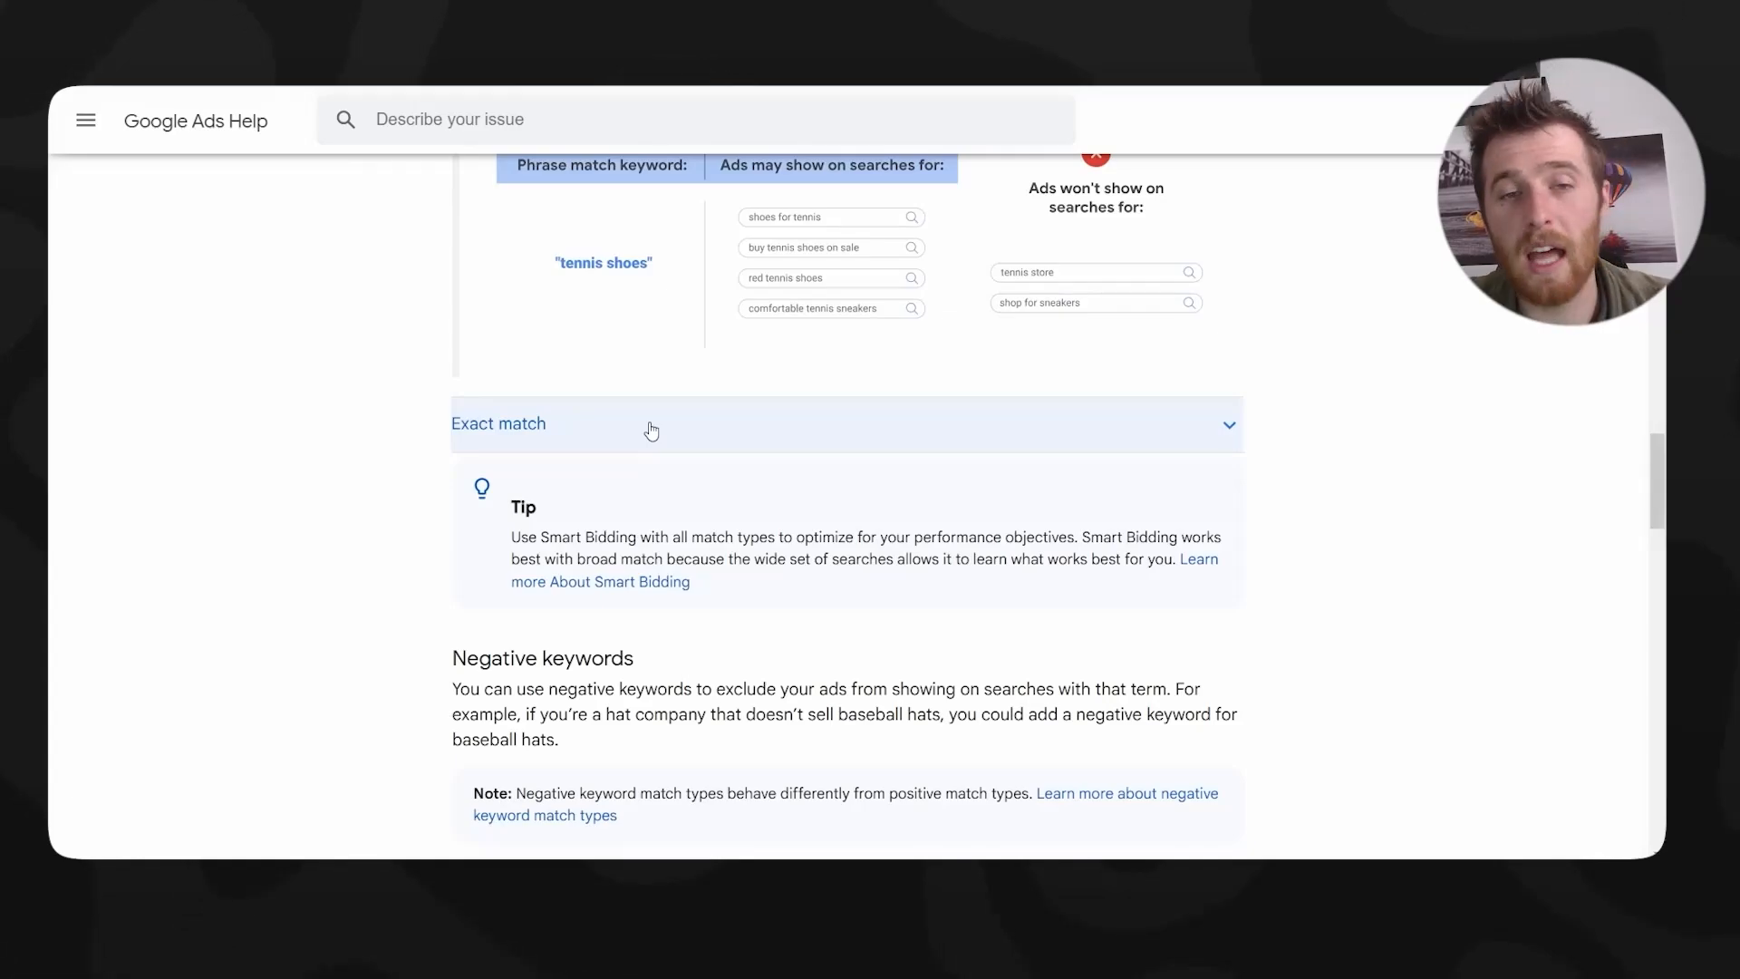
click(650, 431)
scroll(651, 431, down, 3)
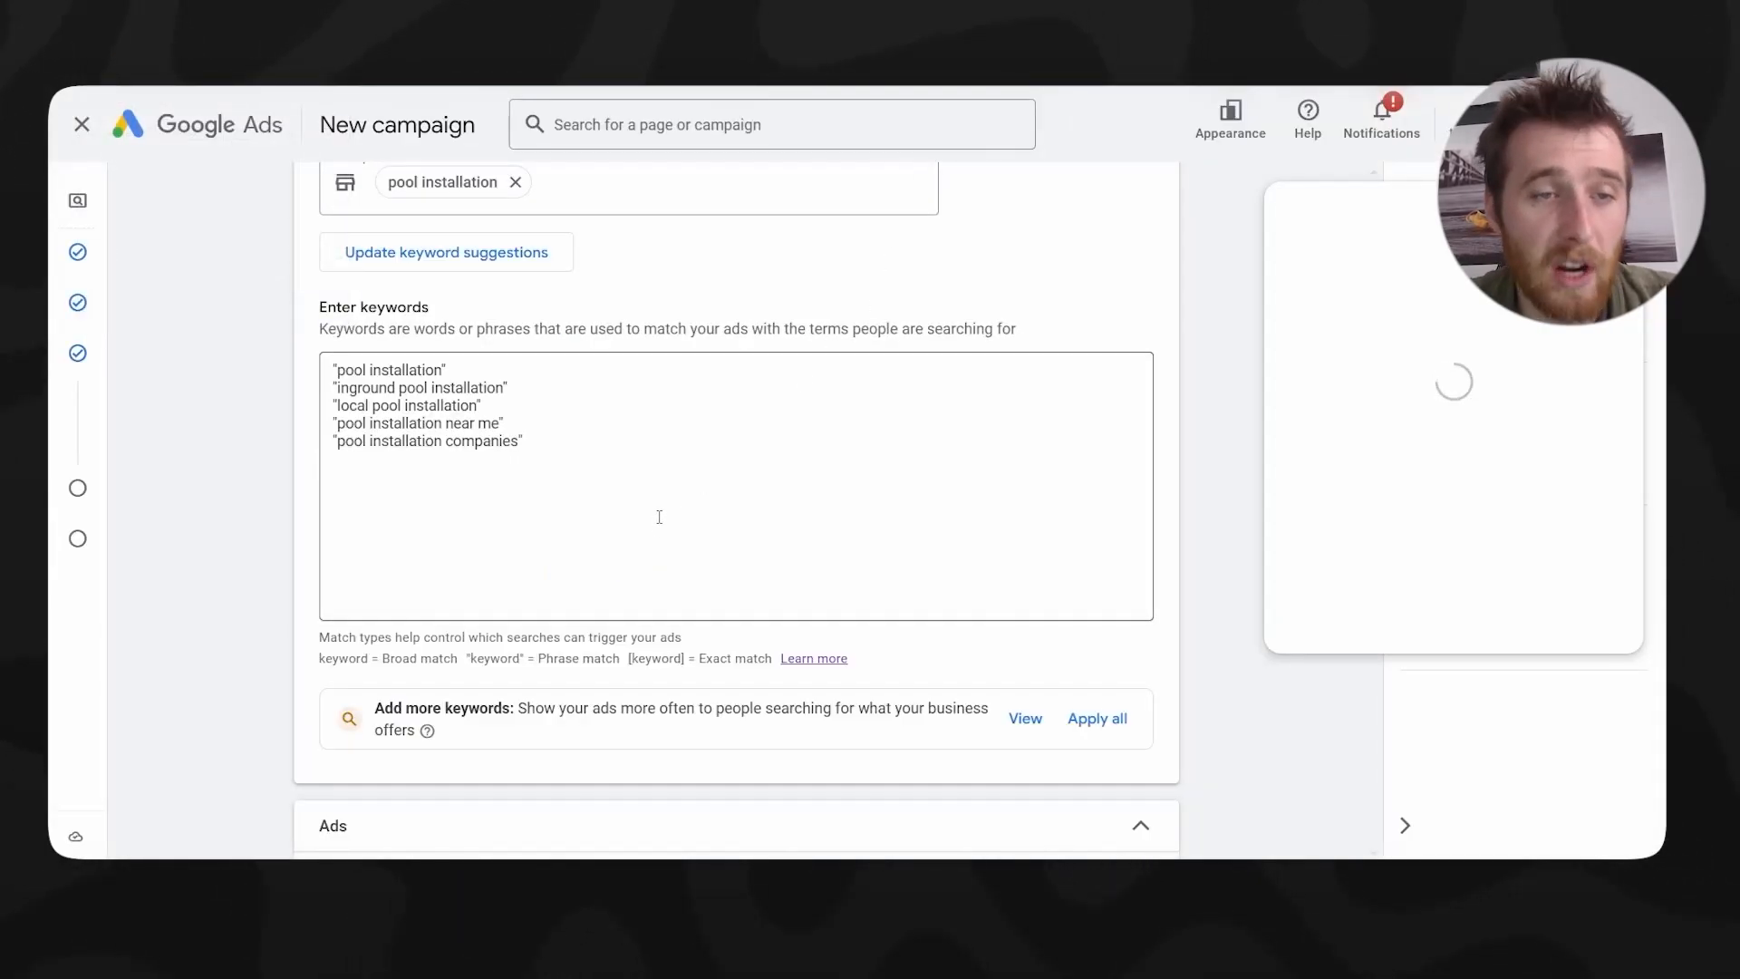
scroll(659, 516, down, 4)
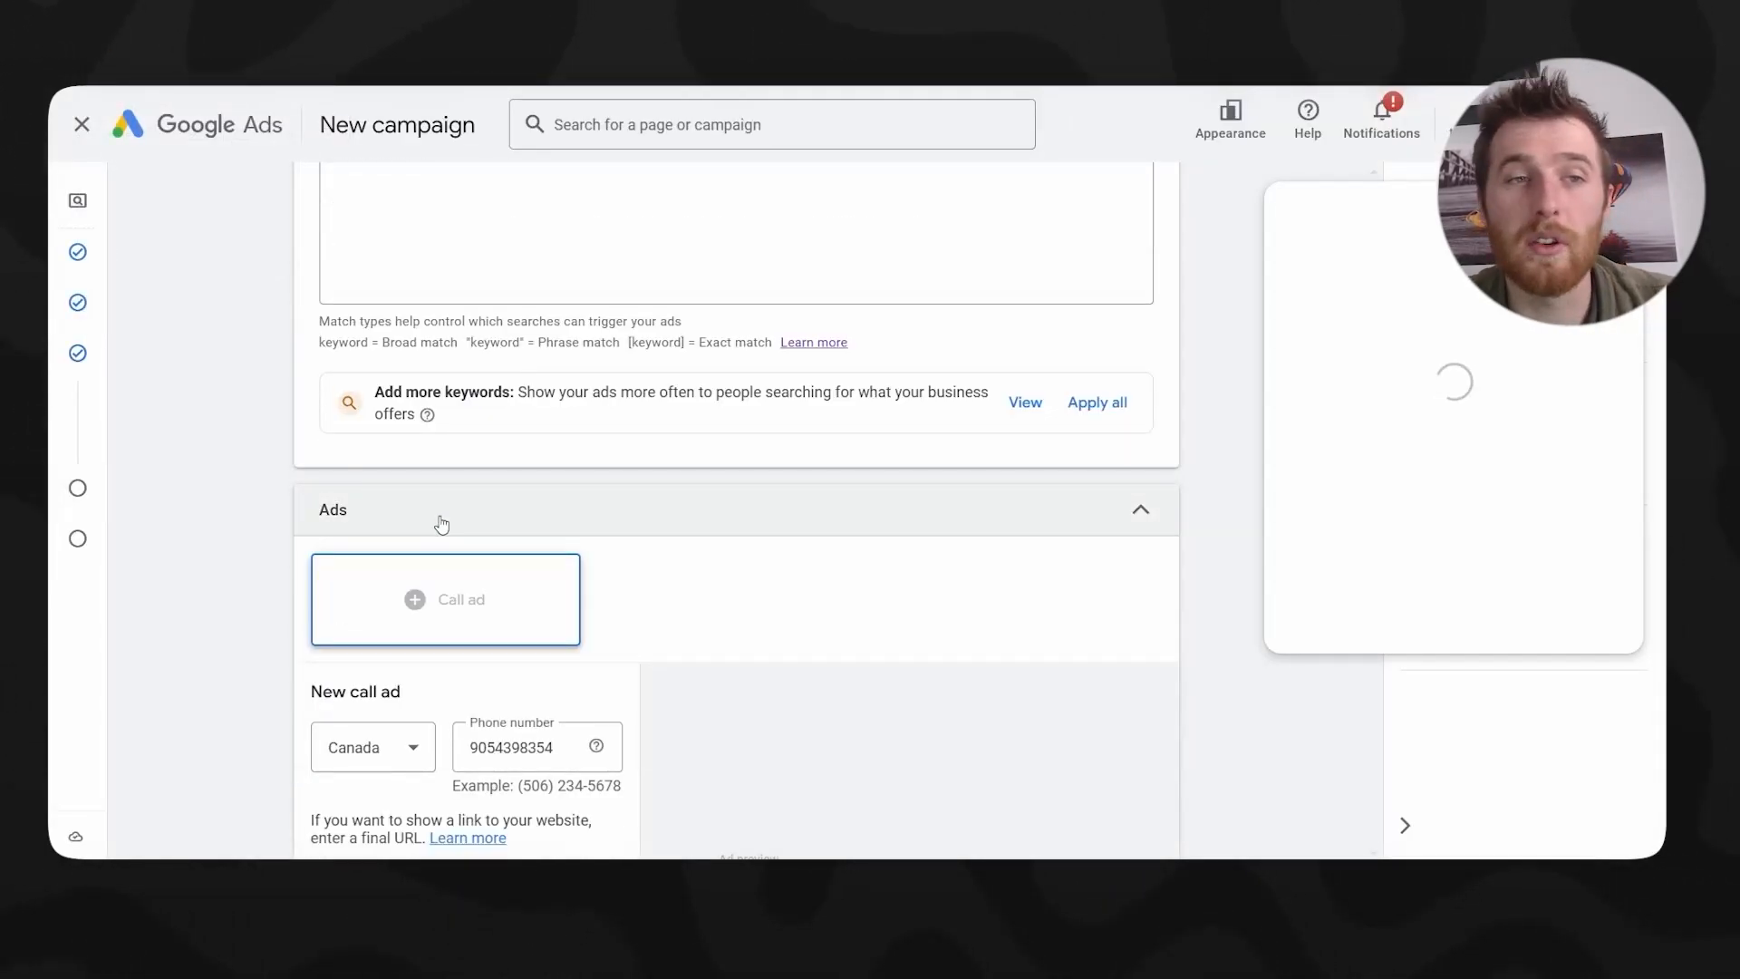
scroll(543, 503, up, 5)
scroll(551, 505, down, 5)
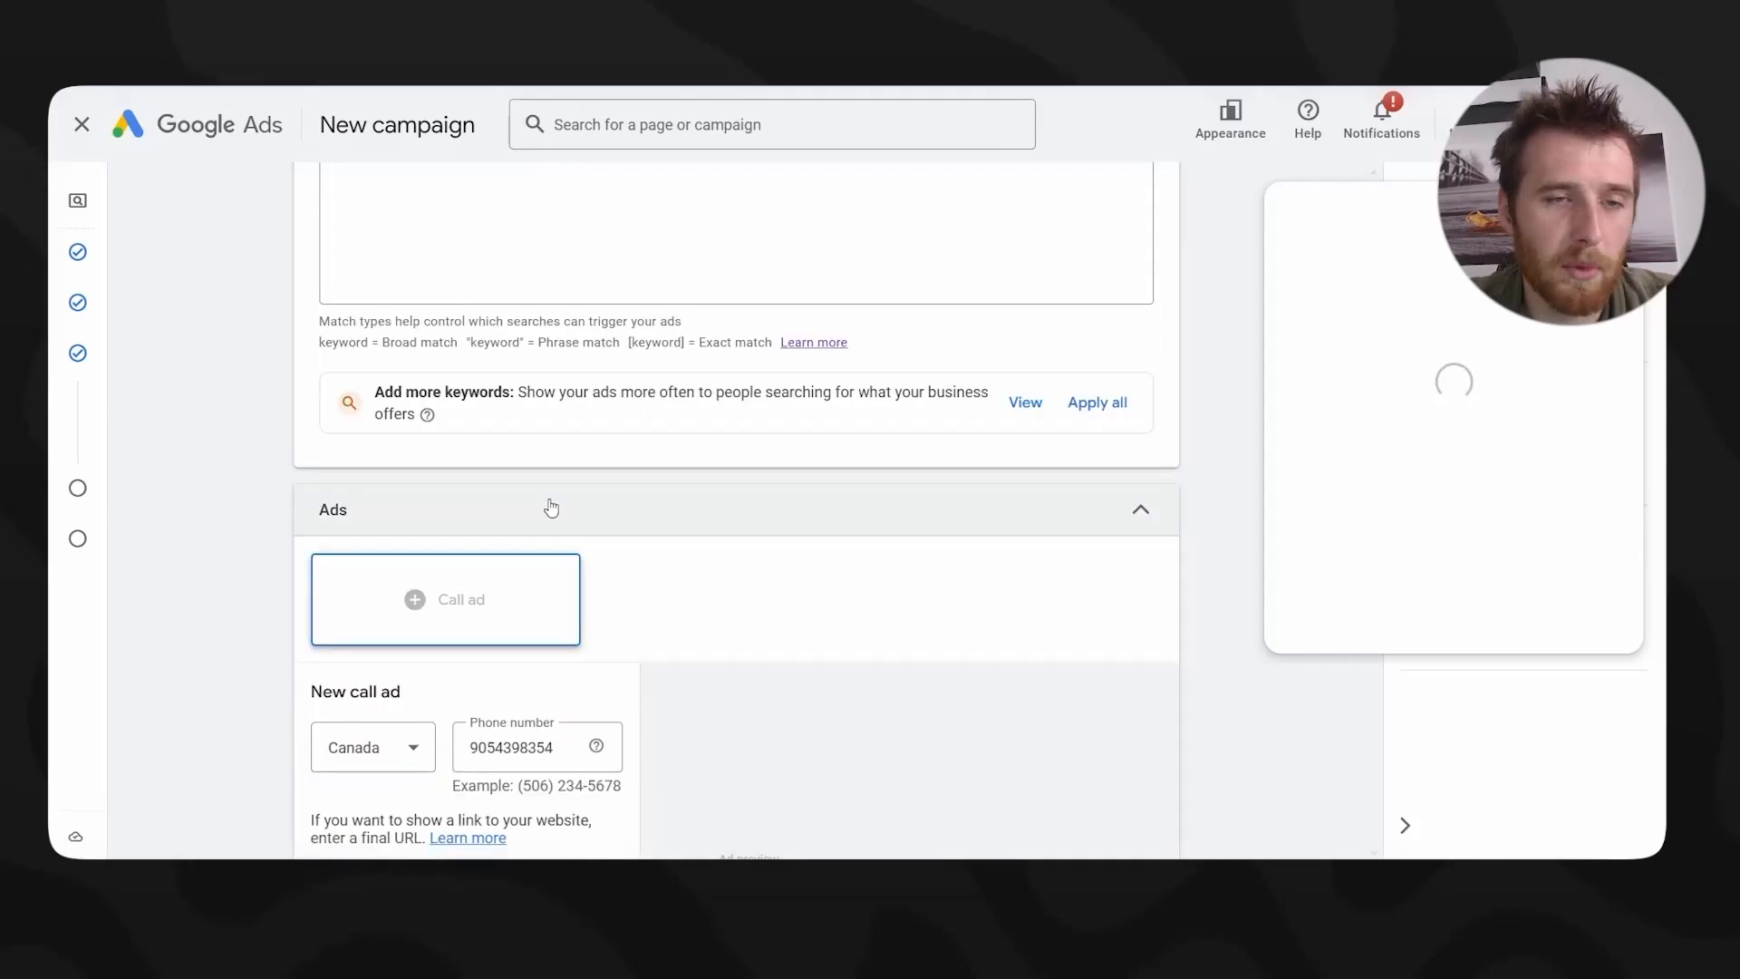
scroll(551, 506, down, 4)
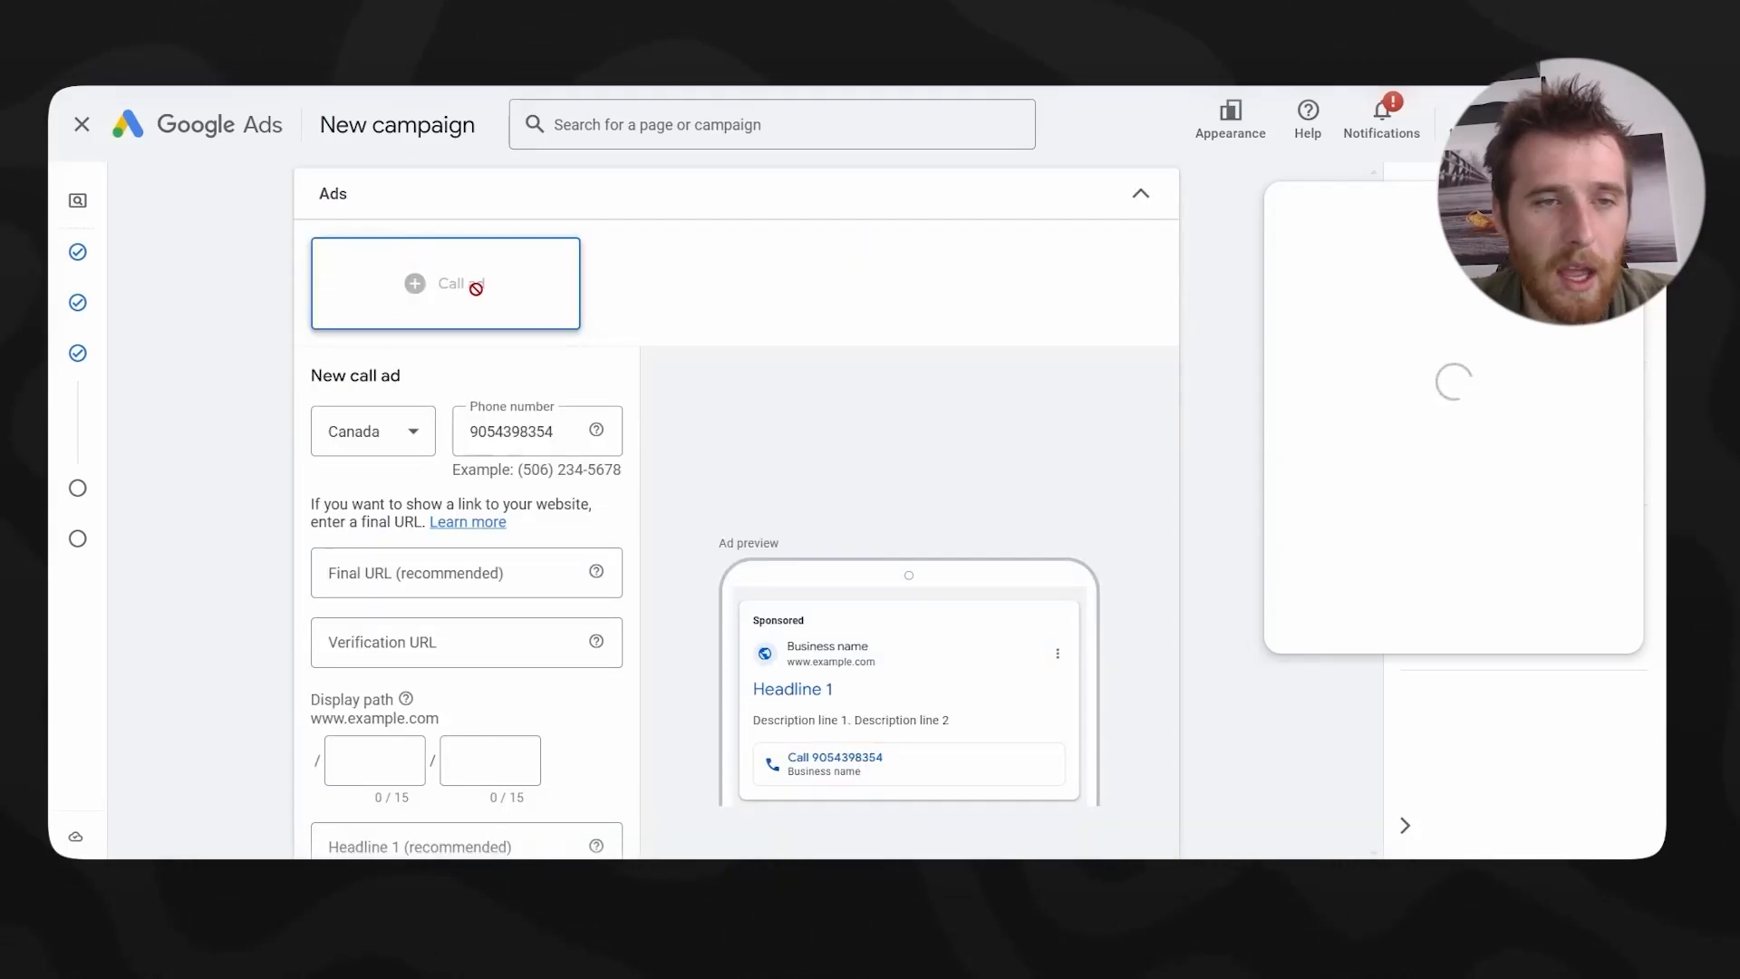
scroll(661, 303, down, 3)
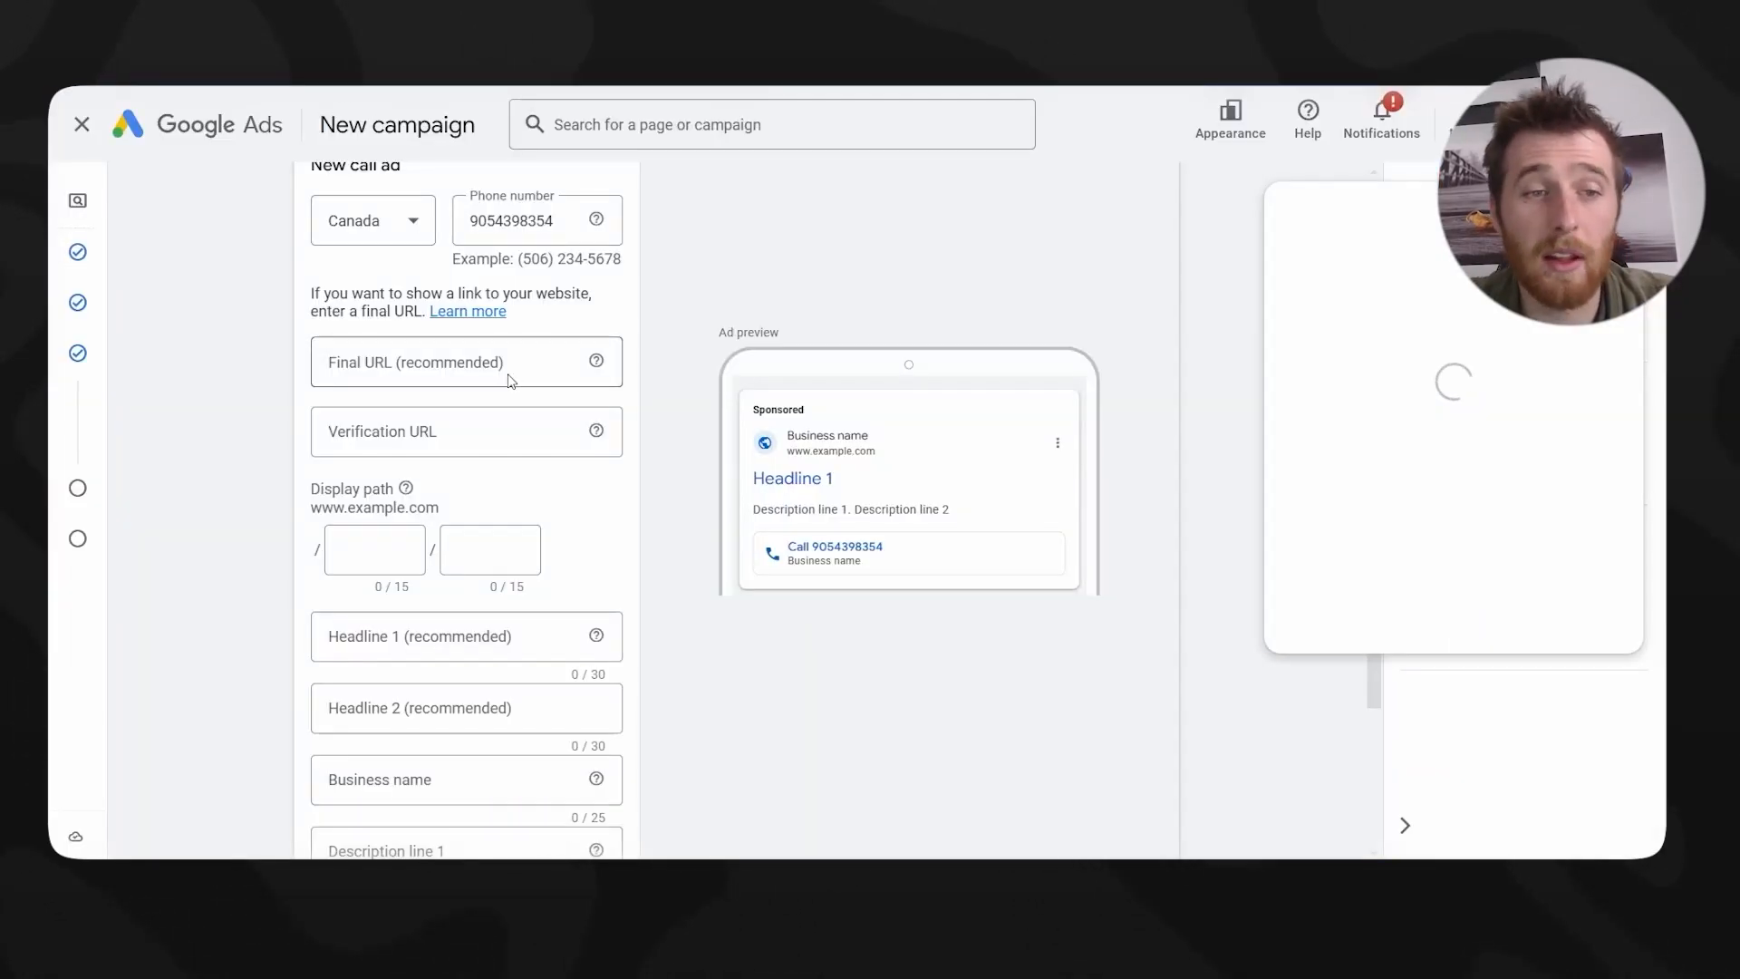
click(493, 362)
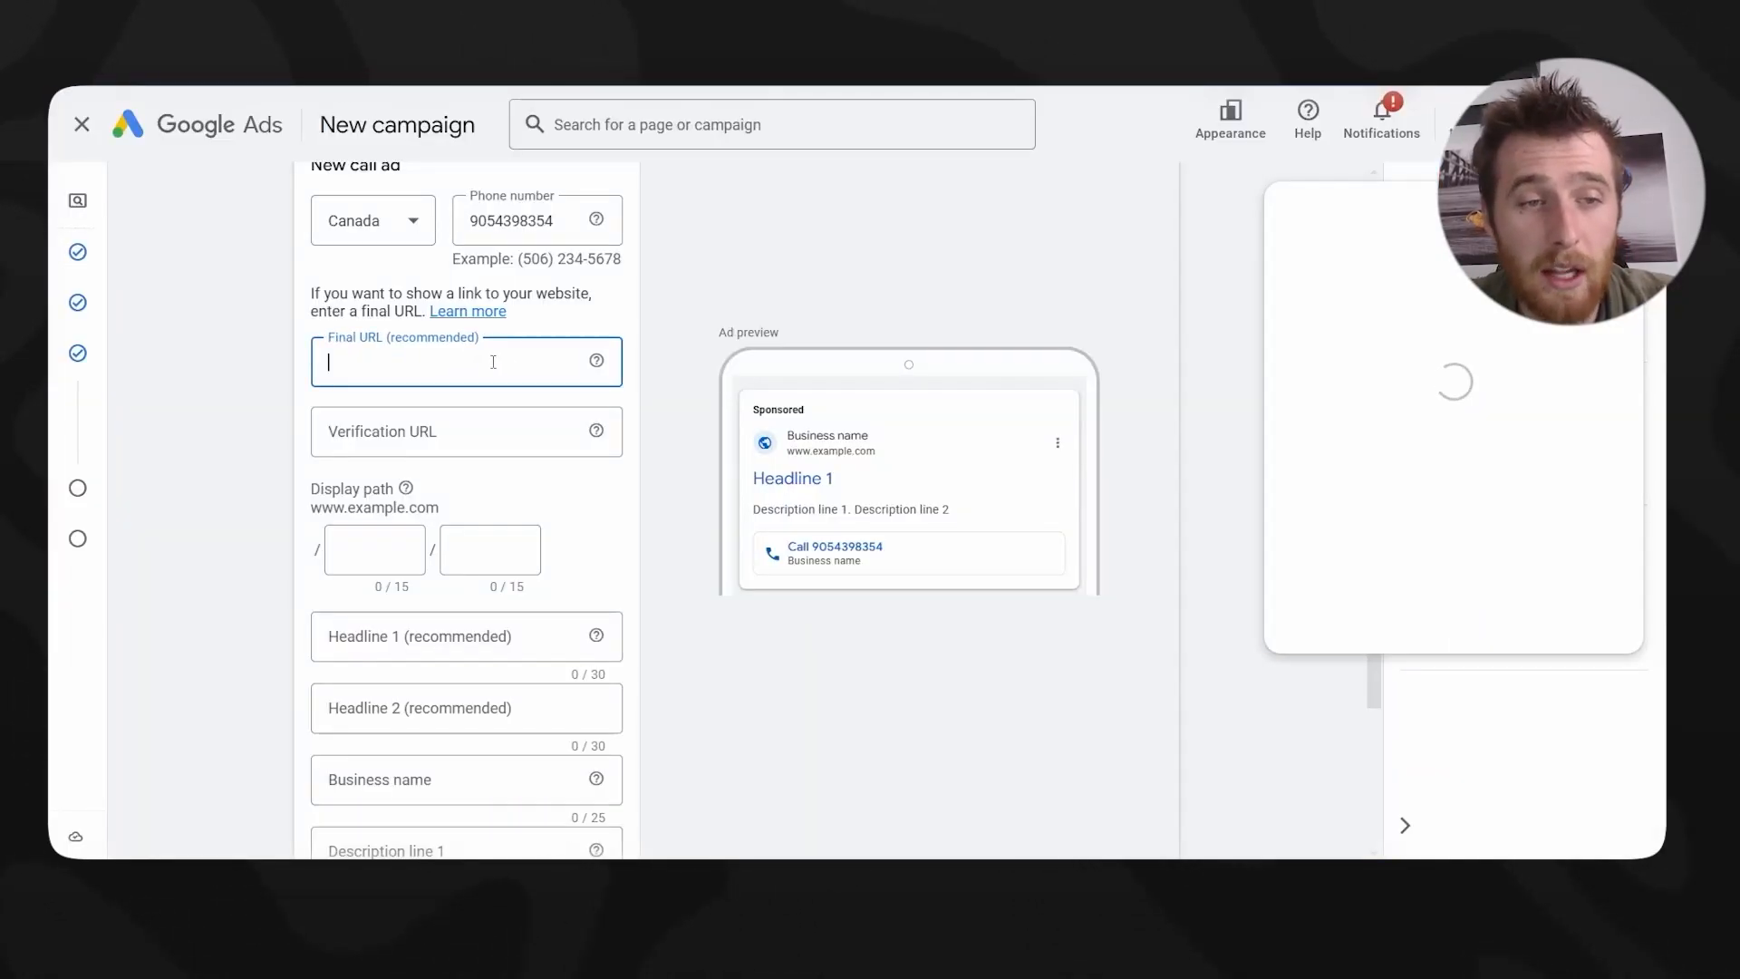
click(389, 365)
text(https://boulderdesign.ca/about/)
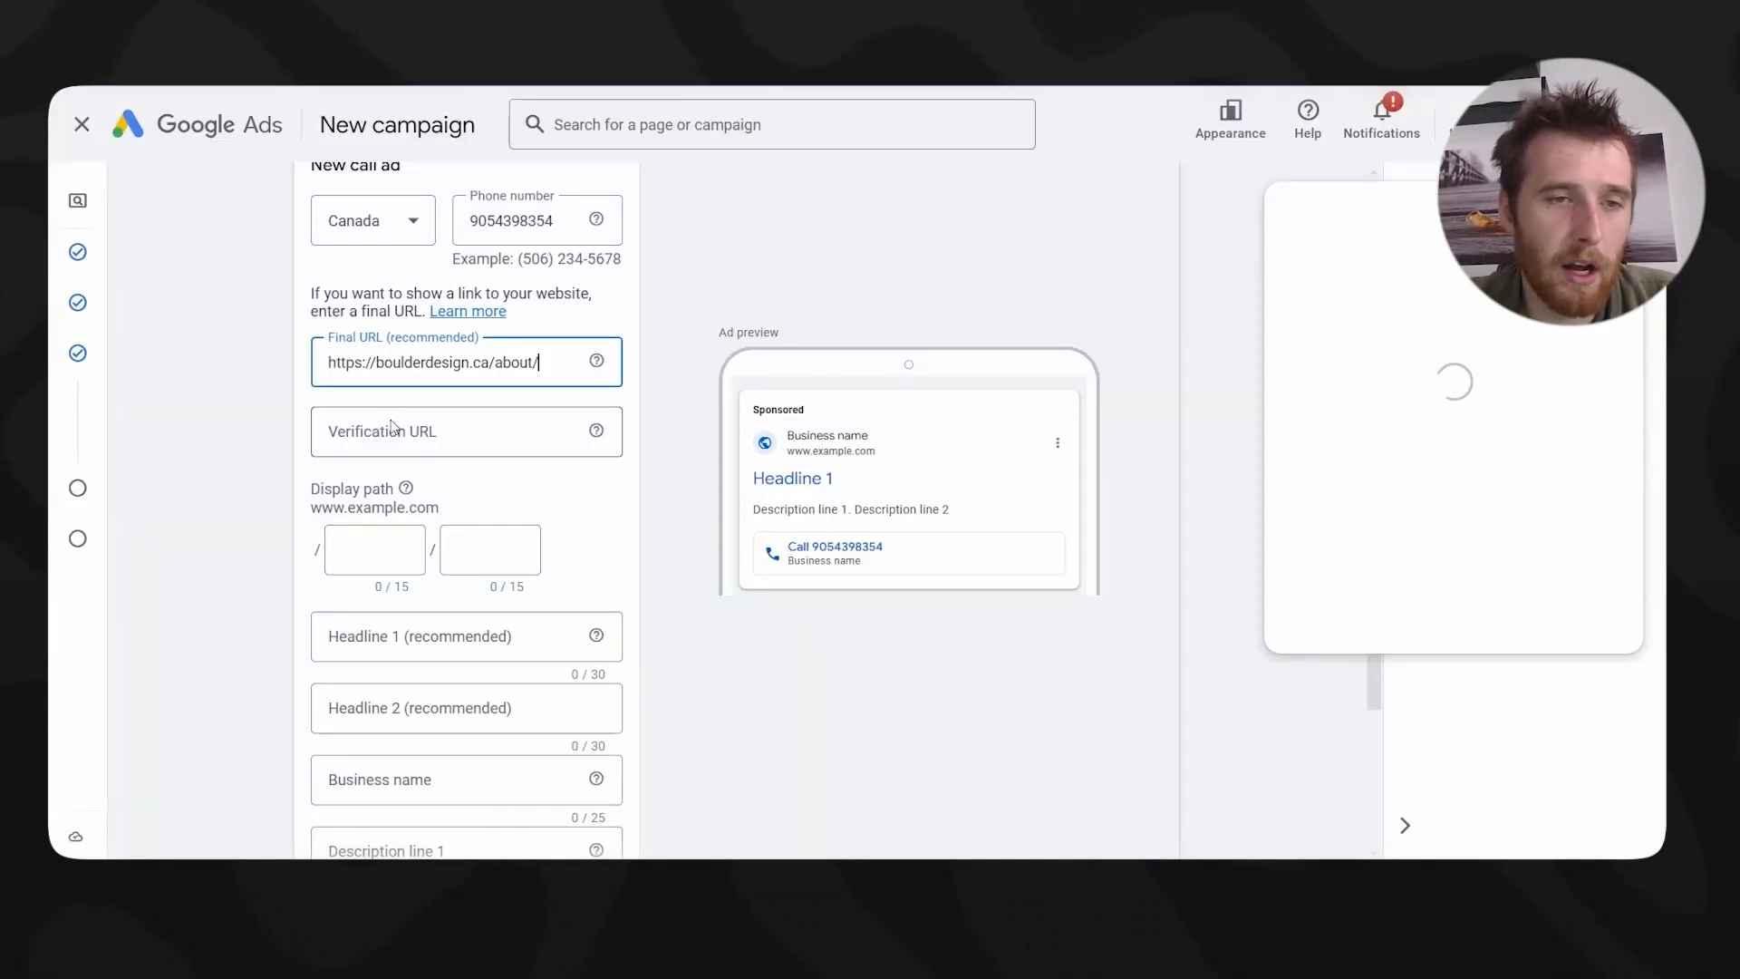
click(397, 432)
text(https://boulderdesign.ca/about/)
click(396, 431)
text(https://boulderdesign.ca/about/)
double_click(478, 433)
key(ctrl+a)
text(https://boulderdesign.ca/about/)
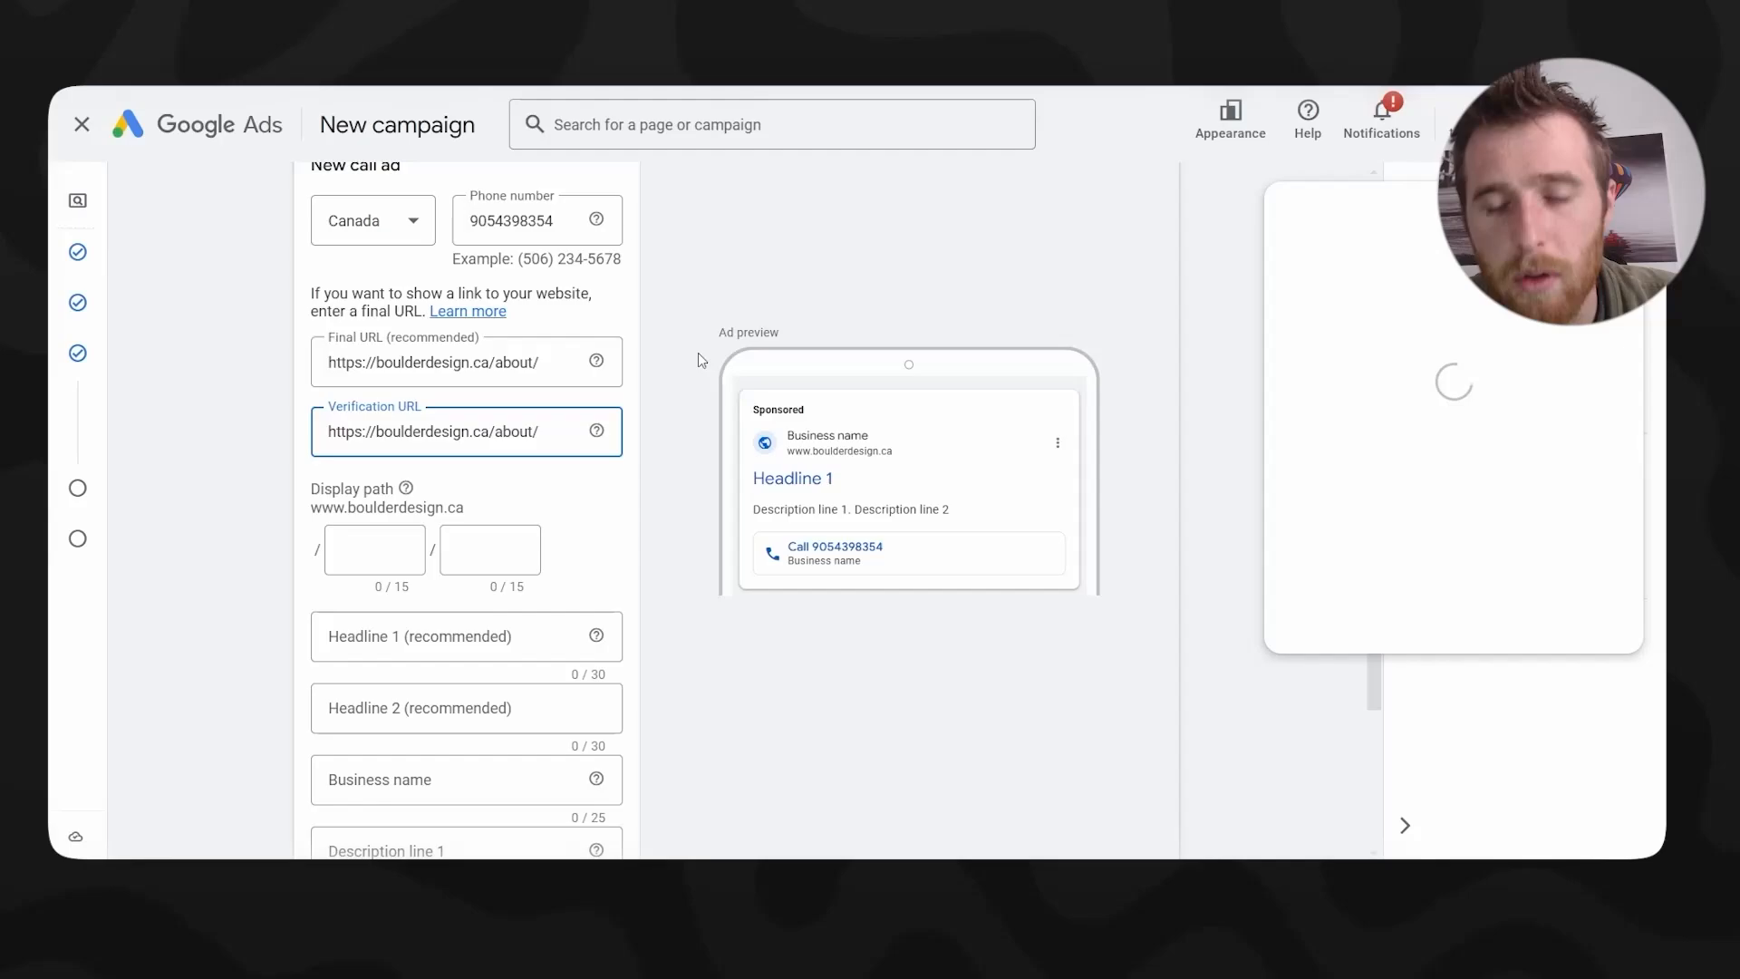
- Clear the call ad's final URL so that the ad carries no website link
triple_click(497, 367)
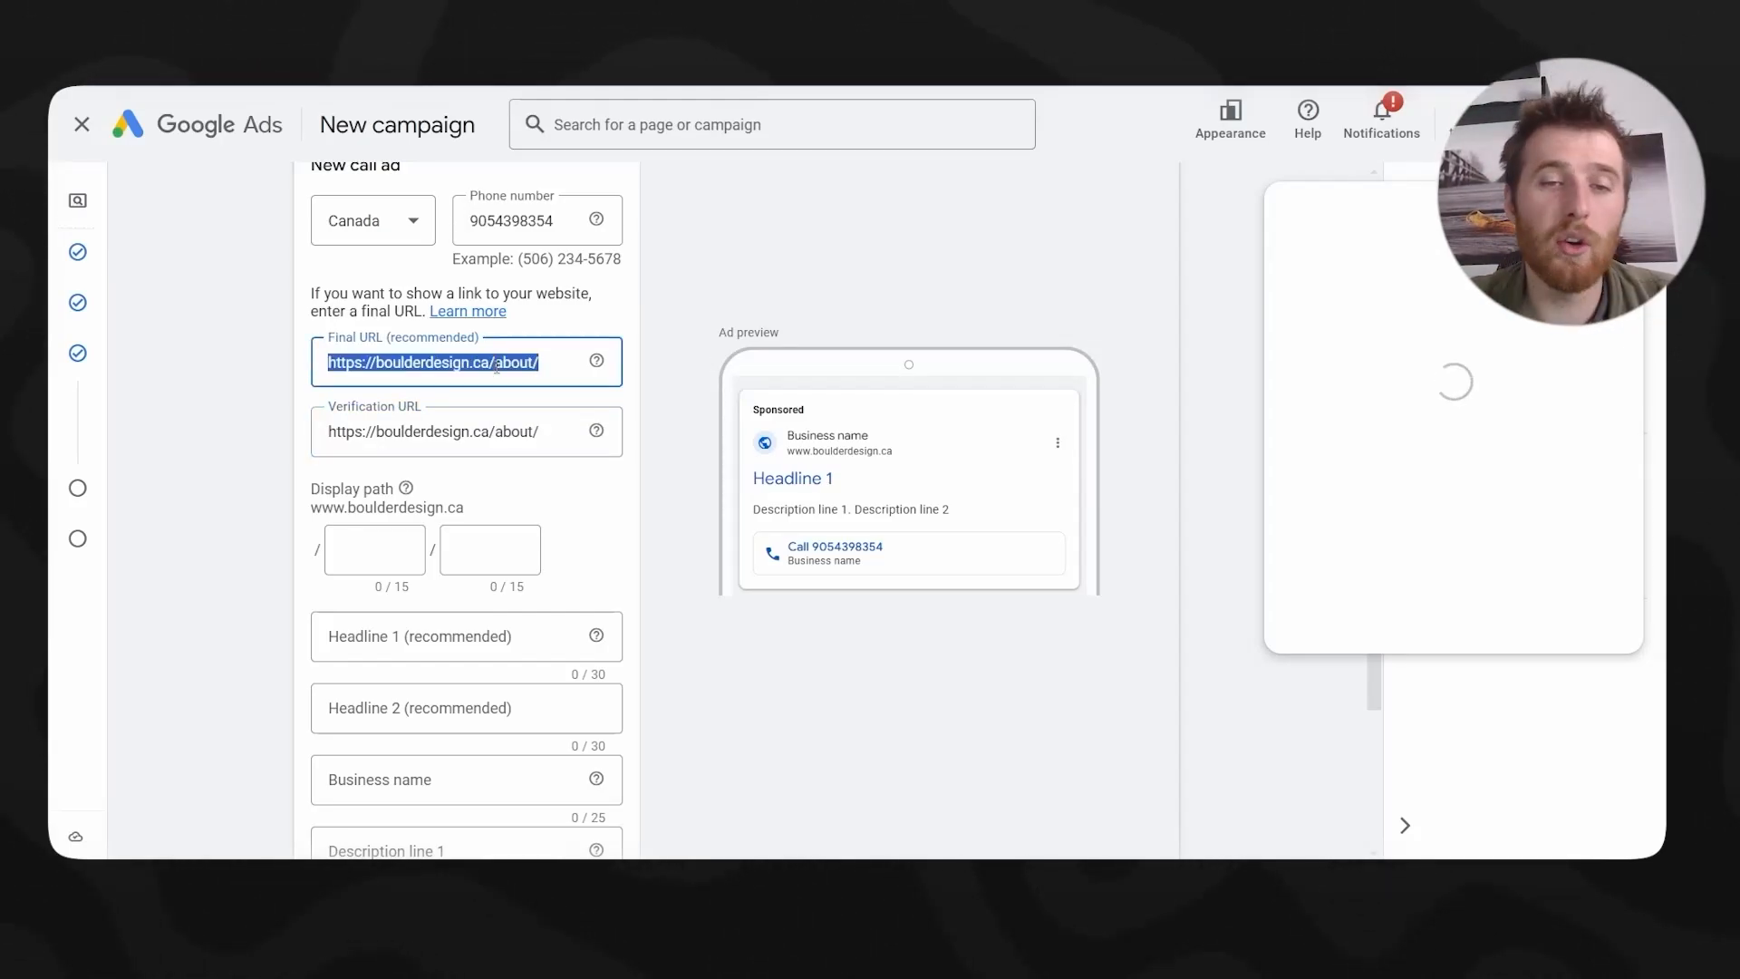
key(BackSpace)
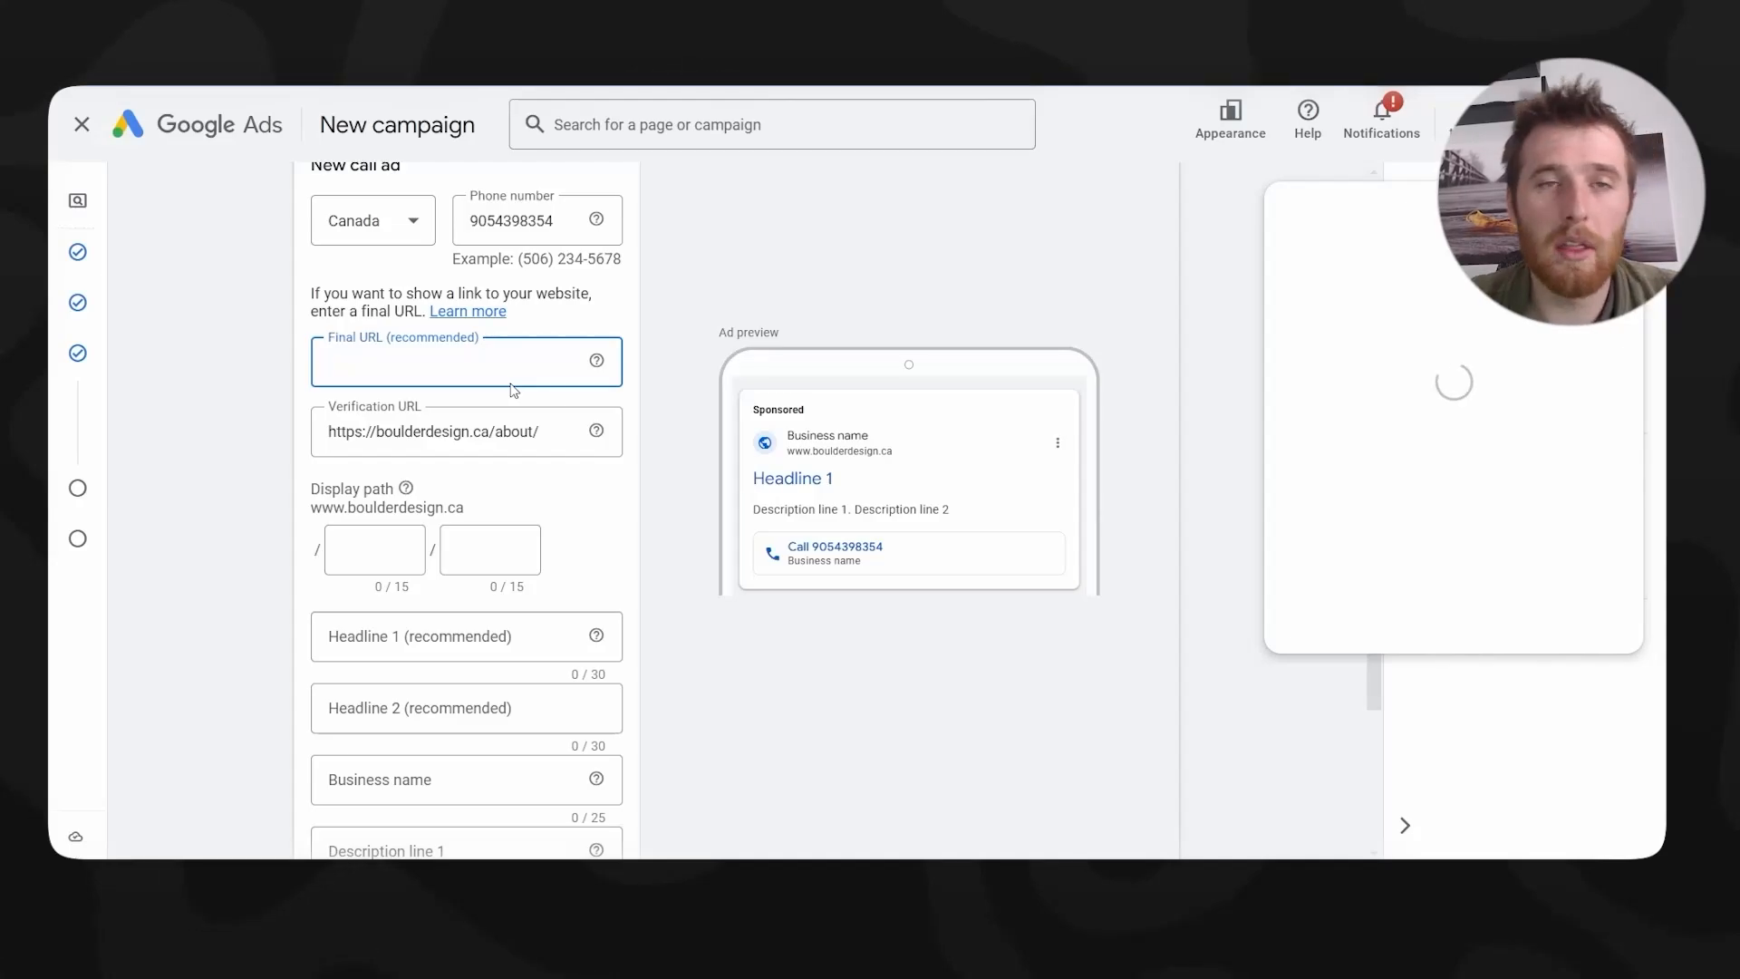
click(655, 272)
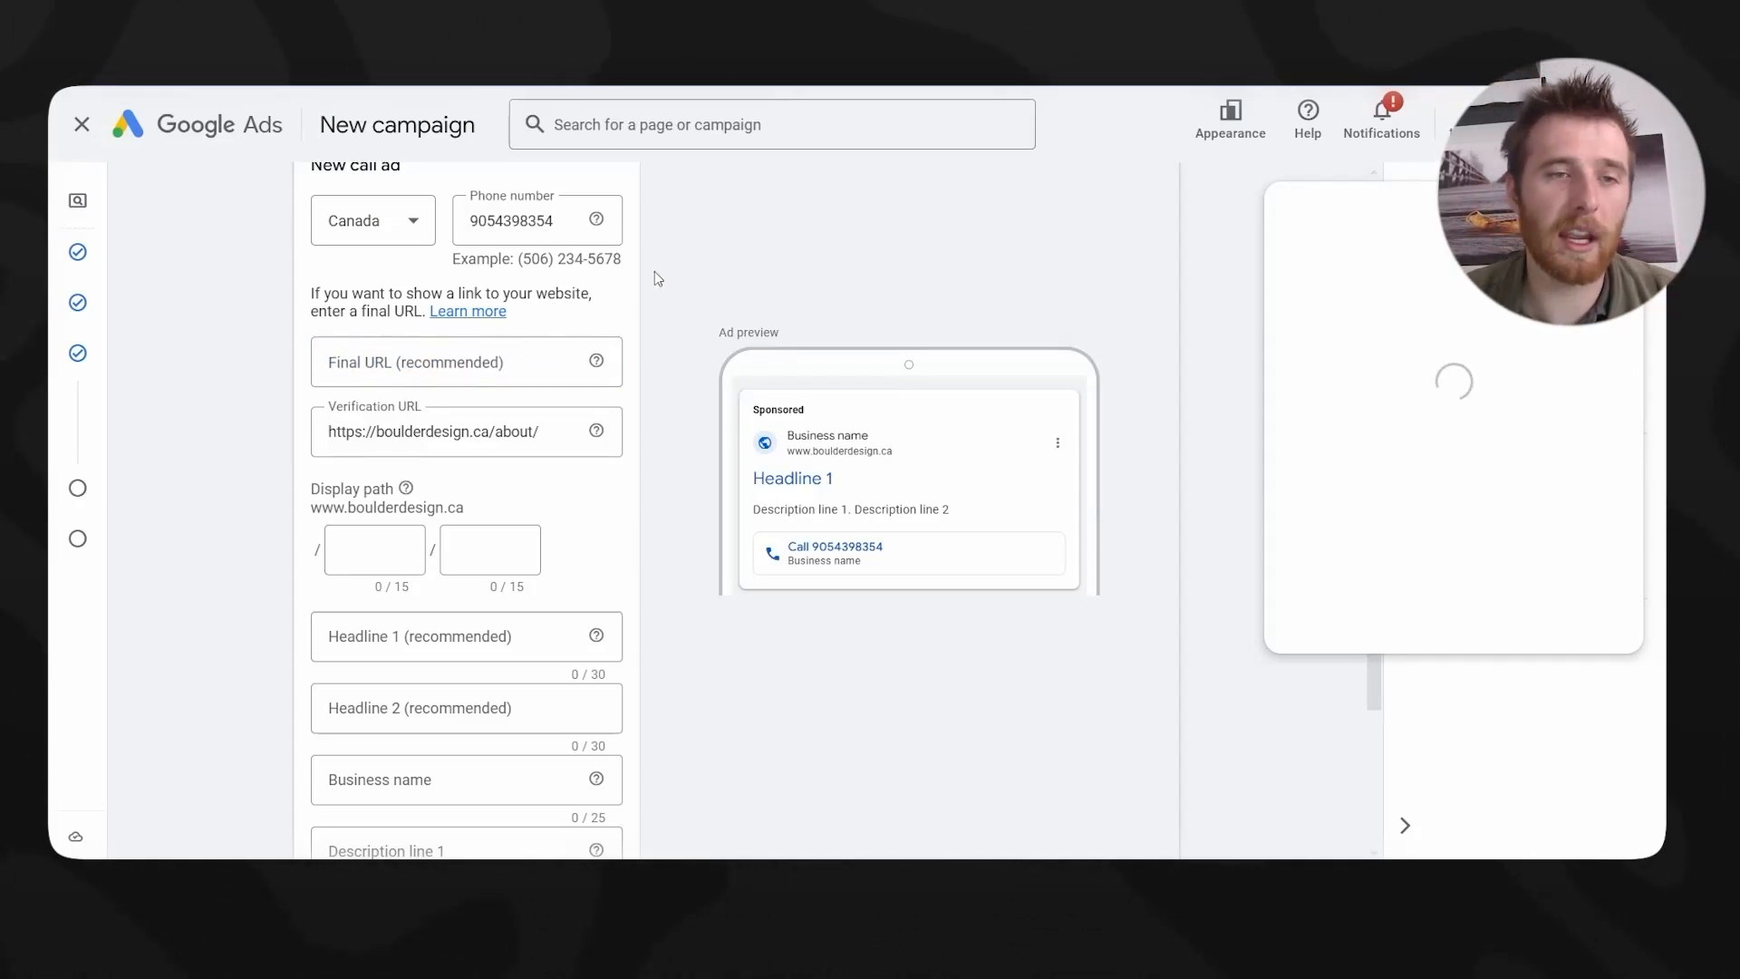
click(481, 359)
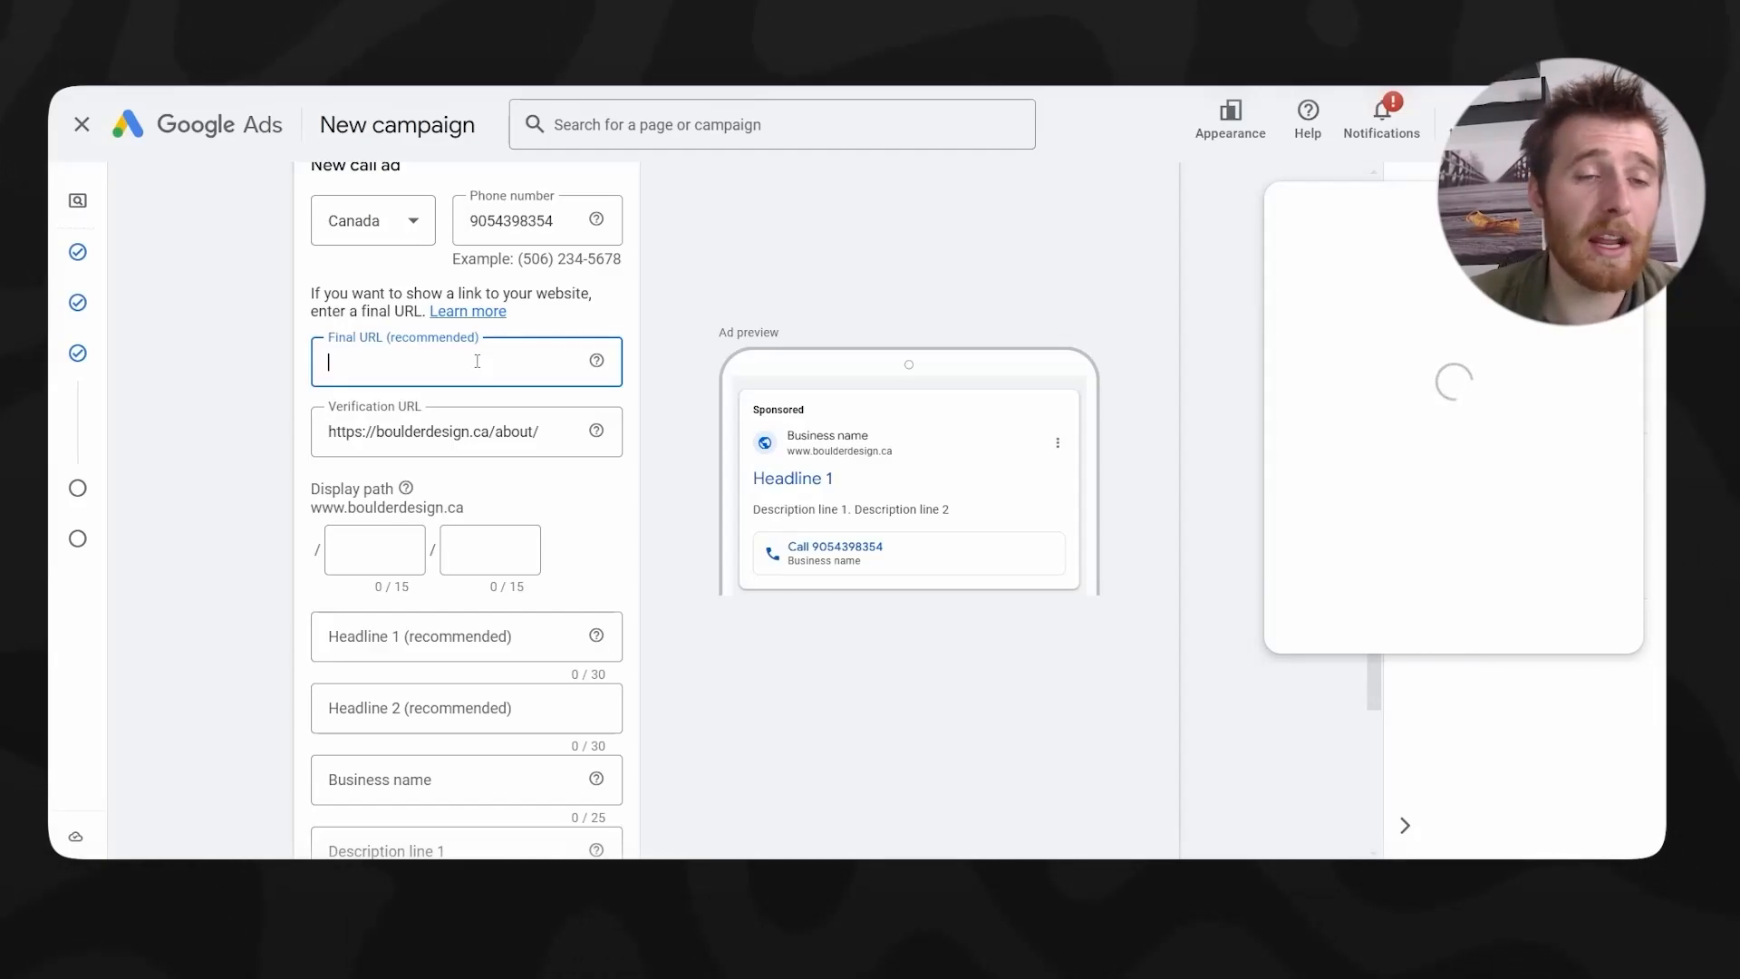
- Set the call ad's display path to Pool / Installation and check it in the ad preview
click(375, 549)
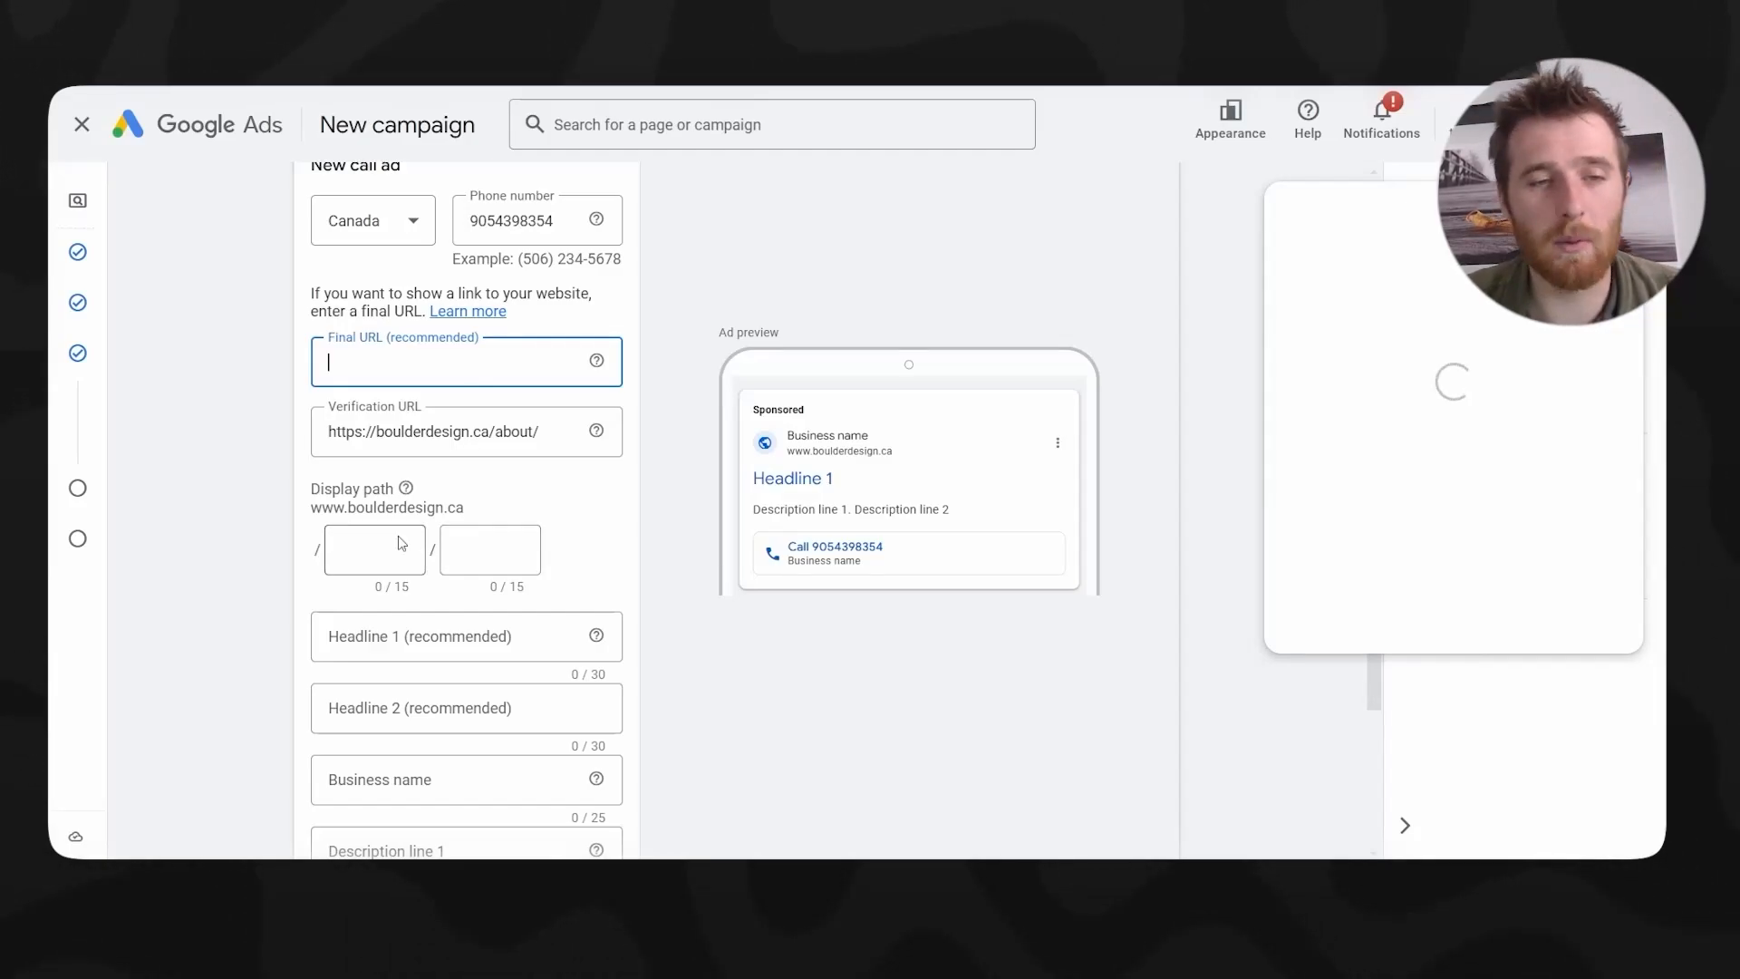
text(Pool)
click(458, 545)
text(Installation)
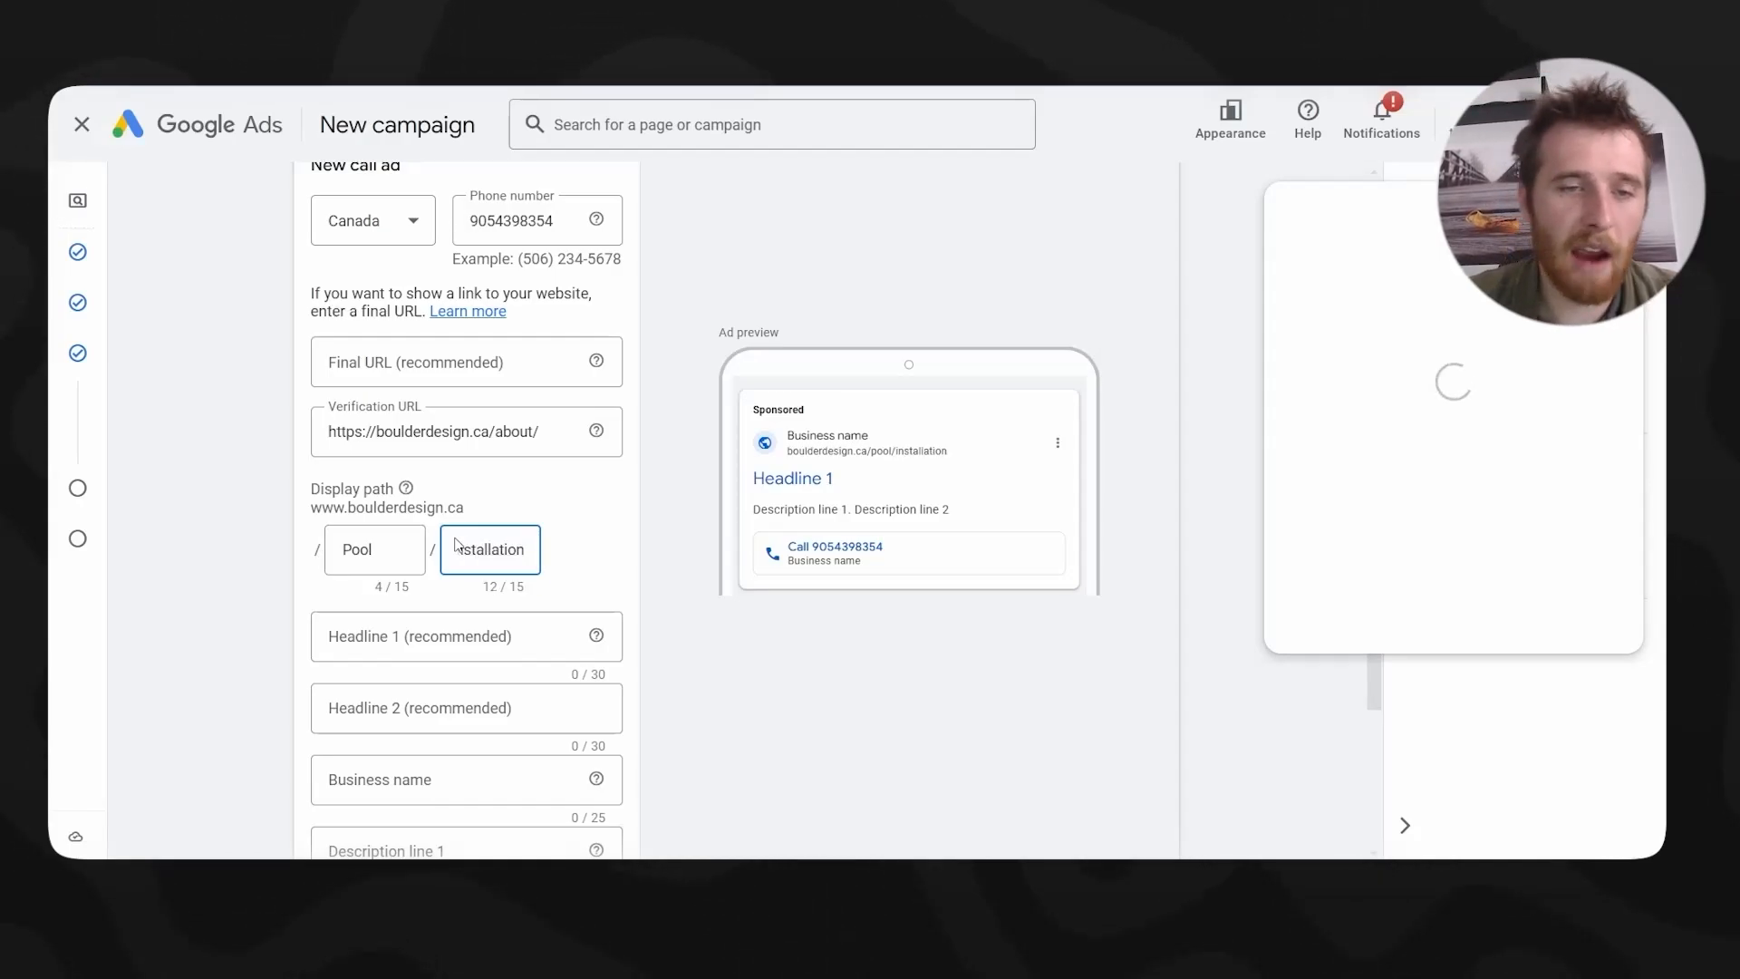
drag(951, 452, 875, 458)
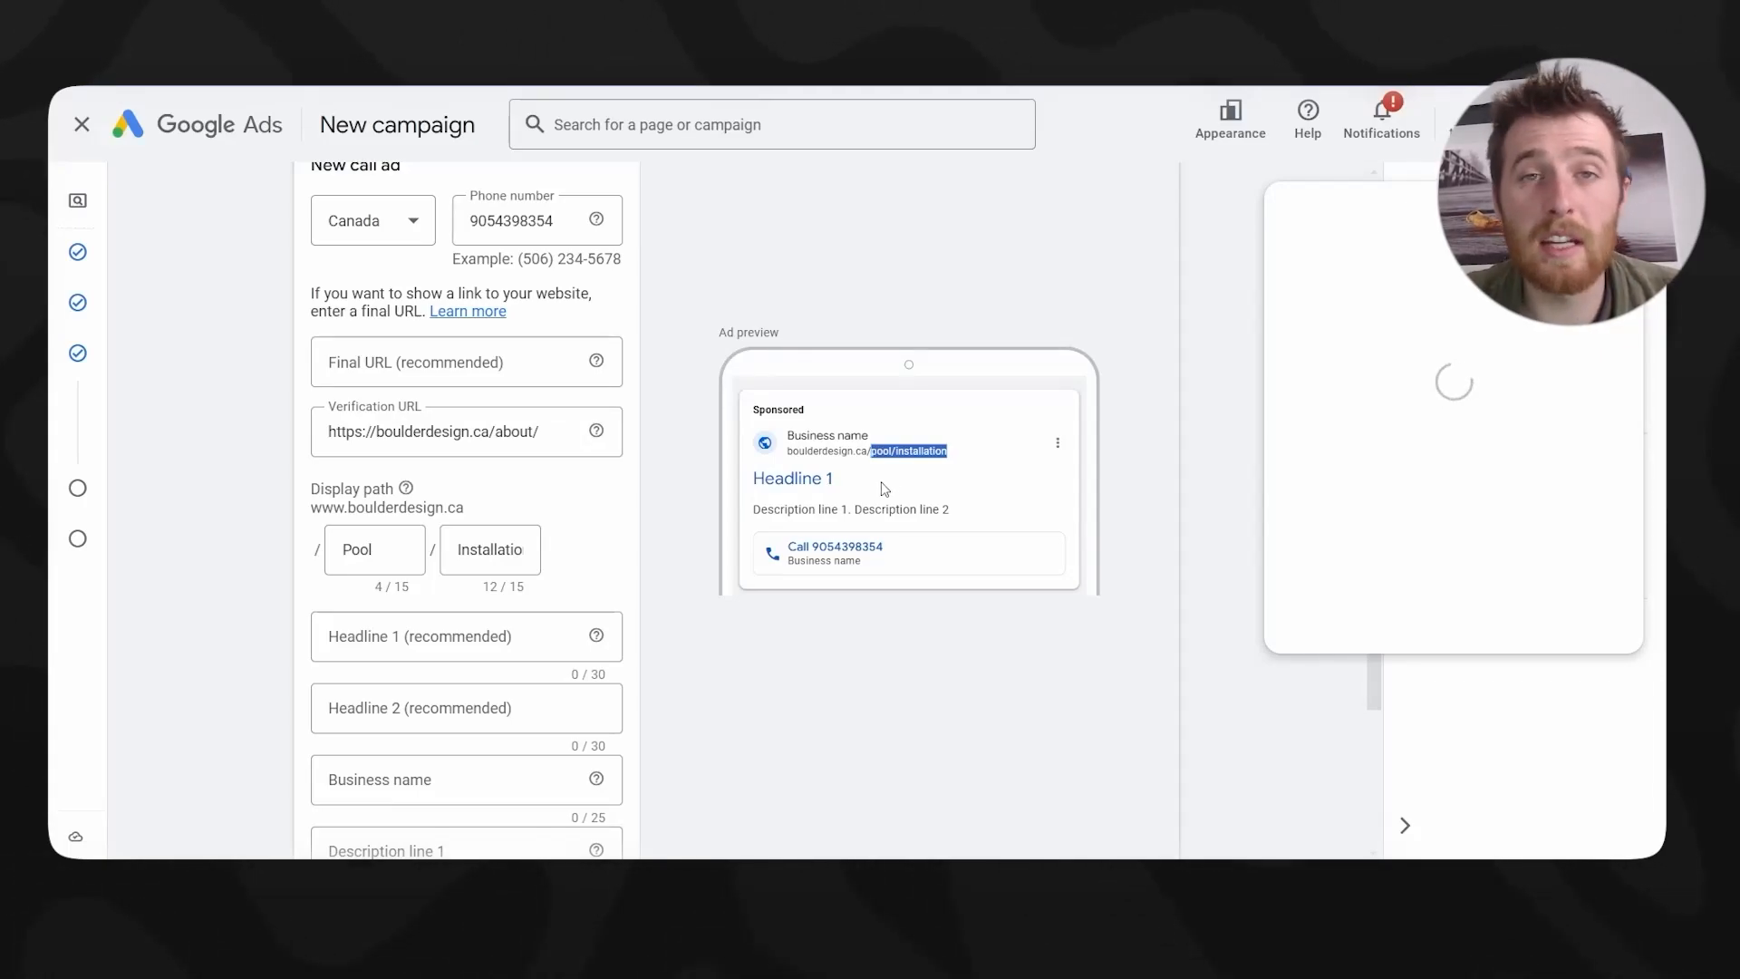
- Set headline 1 to "Local Pool Installation" and headline 2 to "Professional Pool Installation"
scroll(571, 548, down, 1)
click(379, 530)
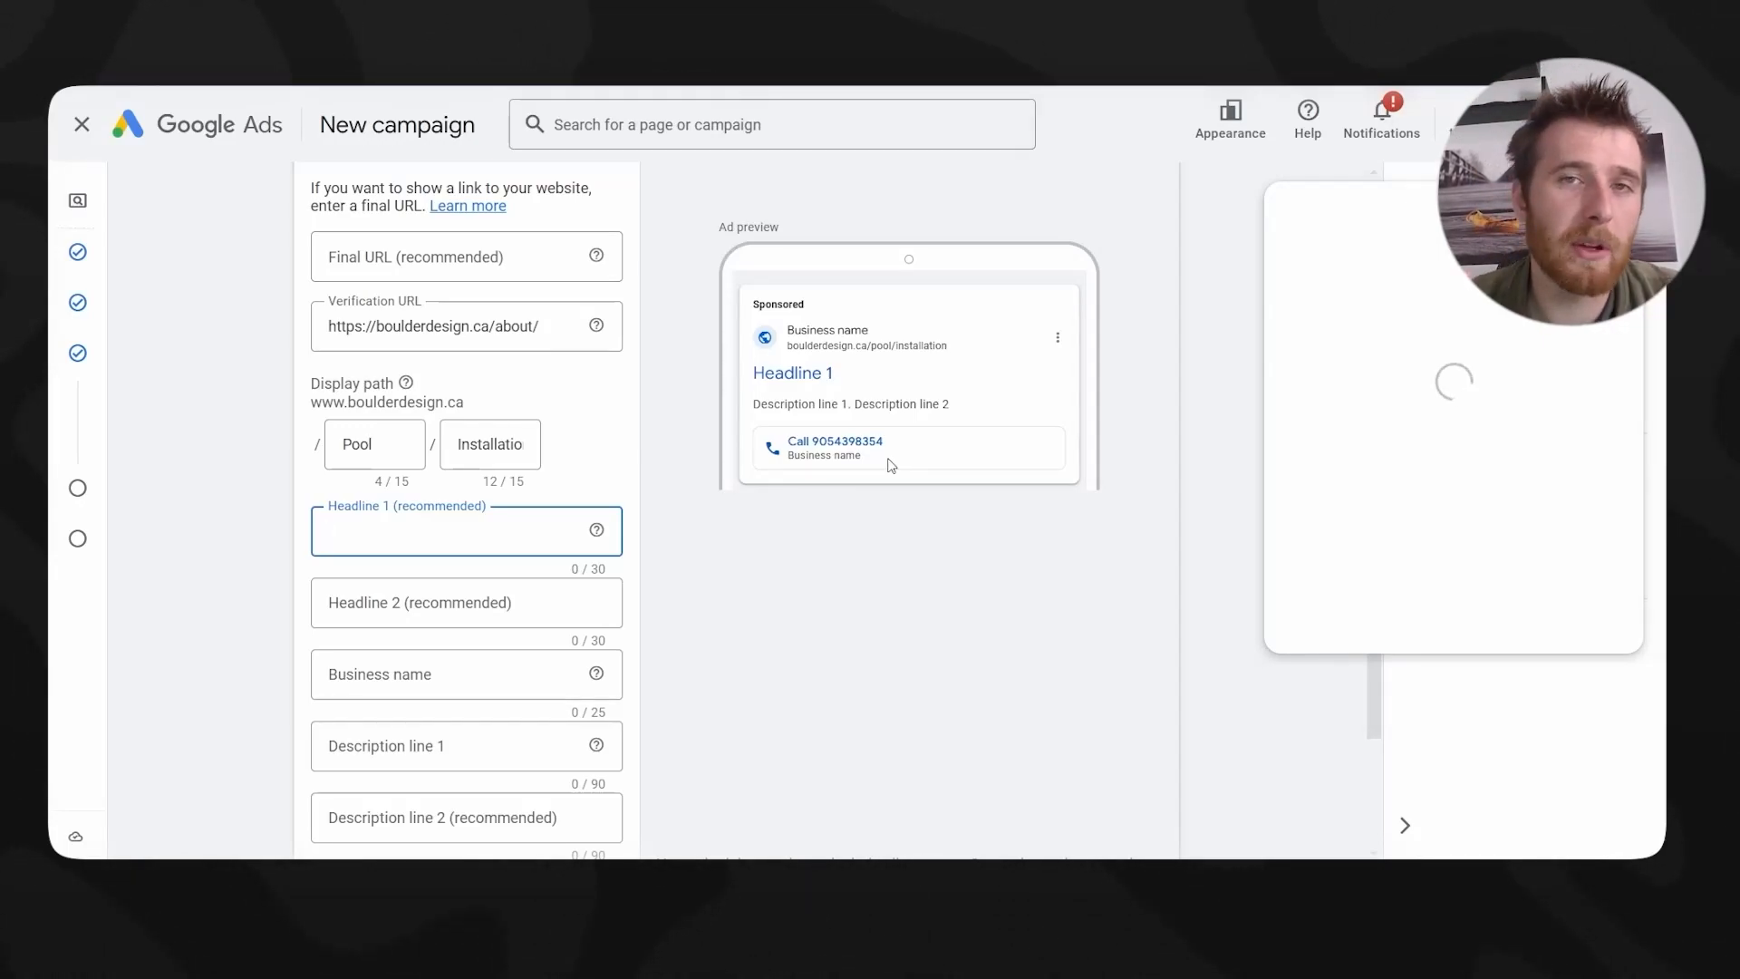
text(L)
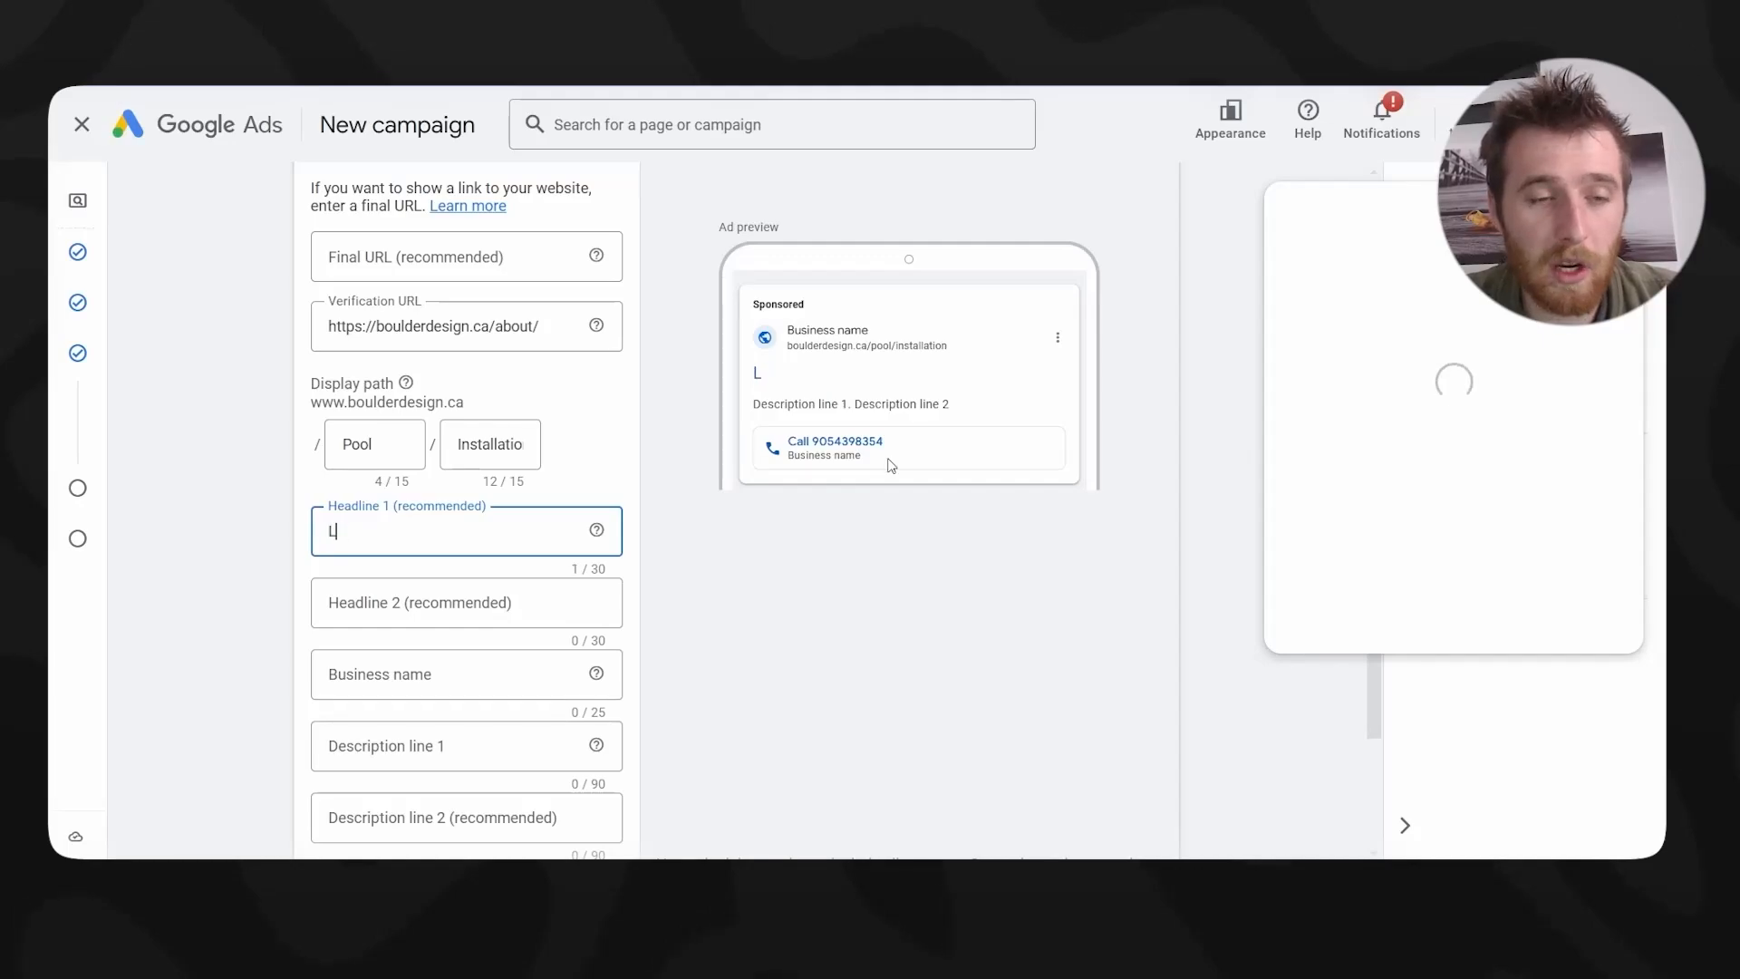
text(ocal Pool Installation)
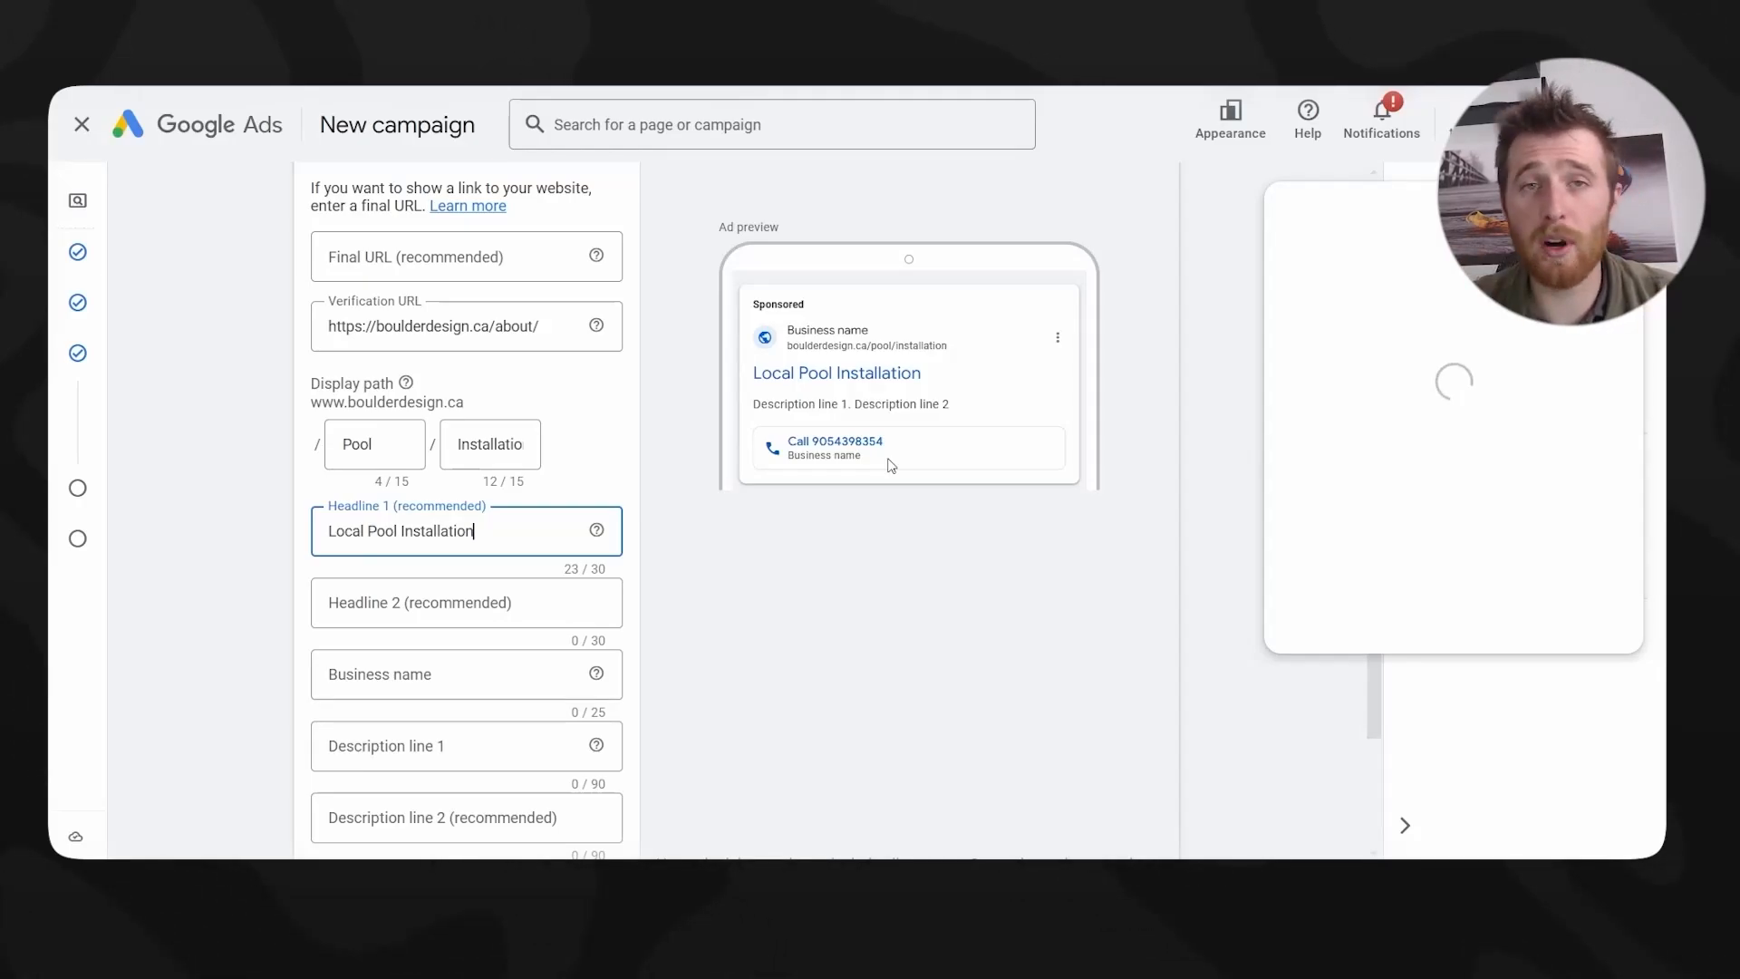
click(486, 597)
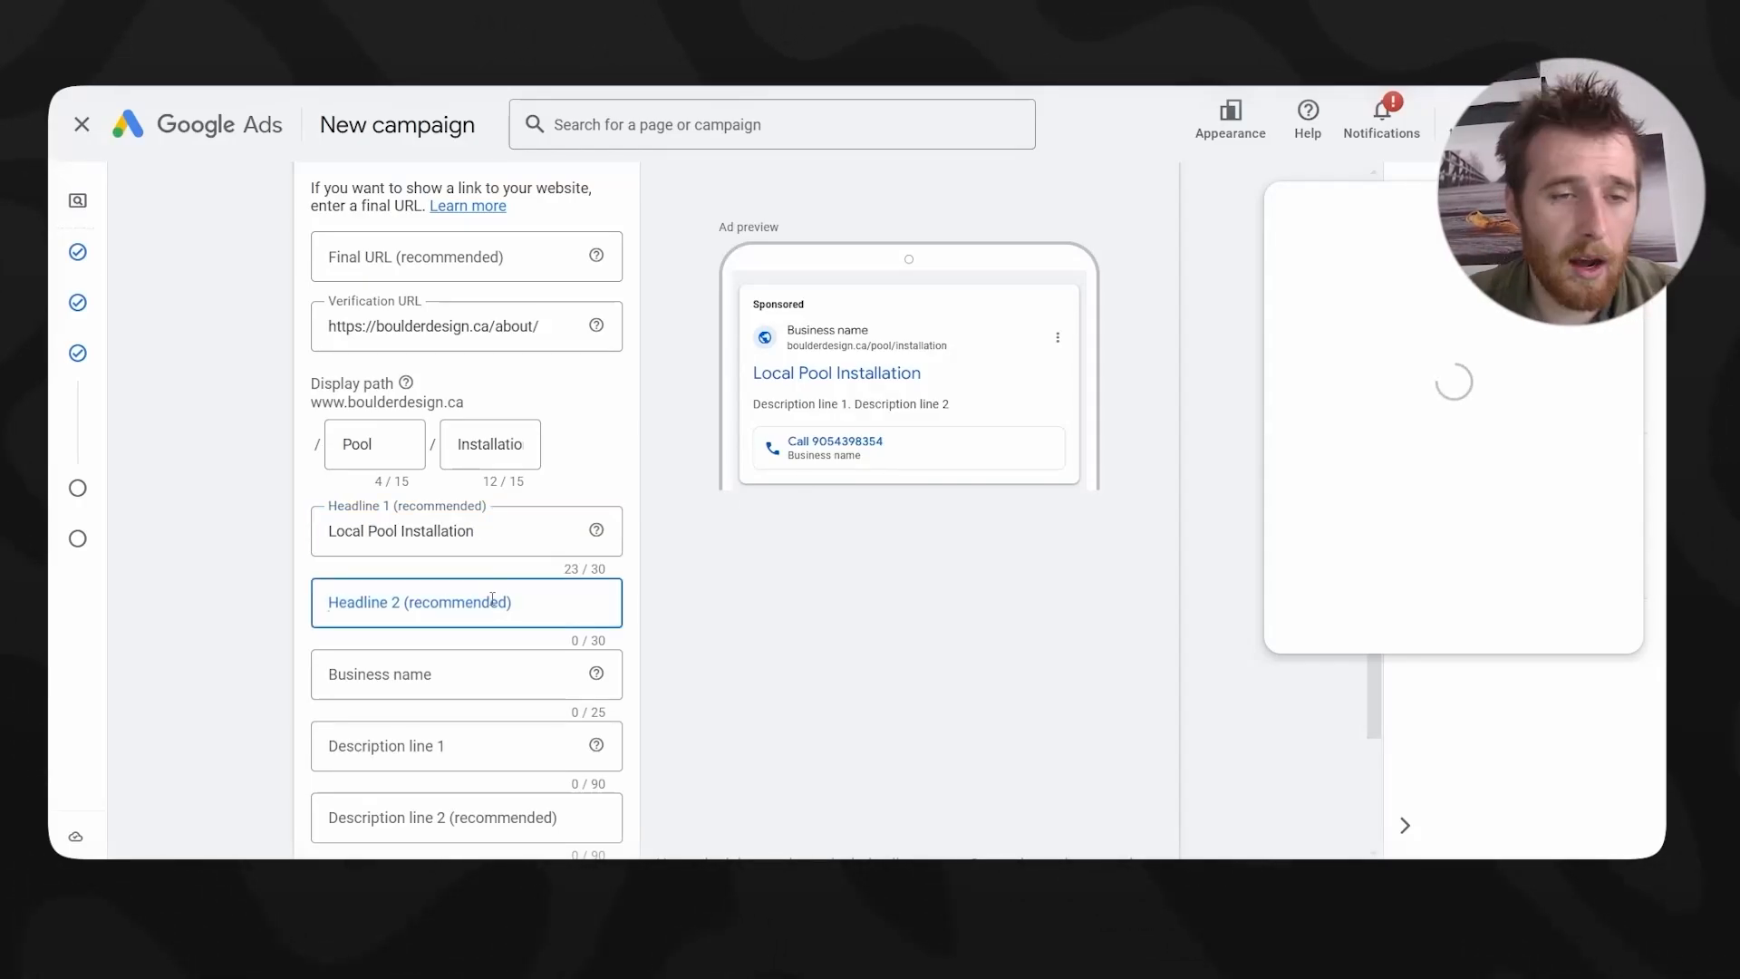
text(Pool)
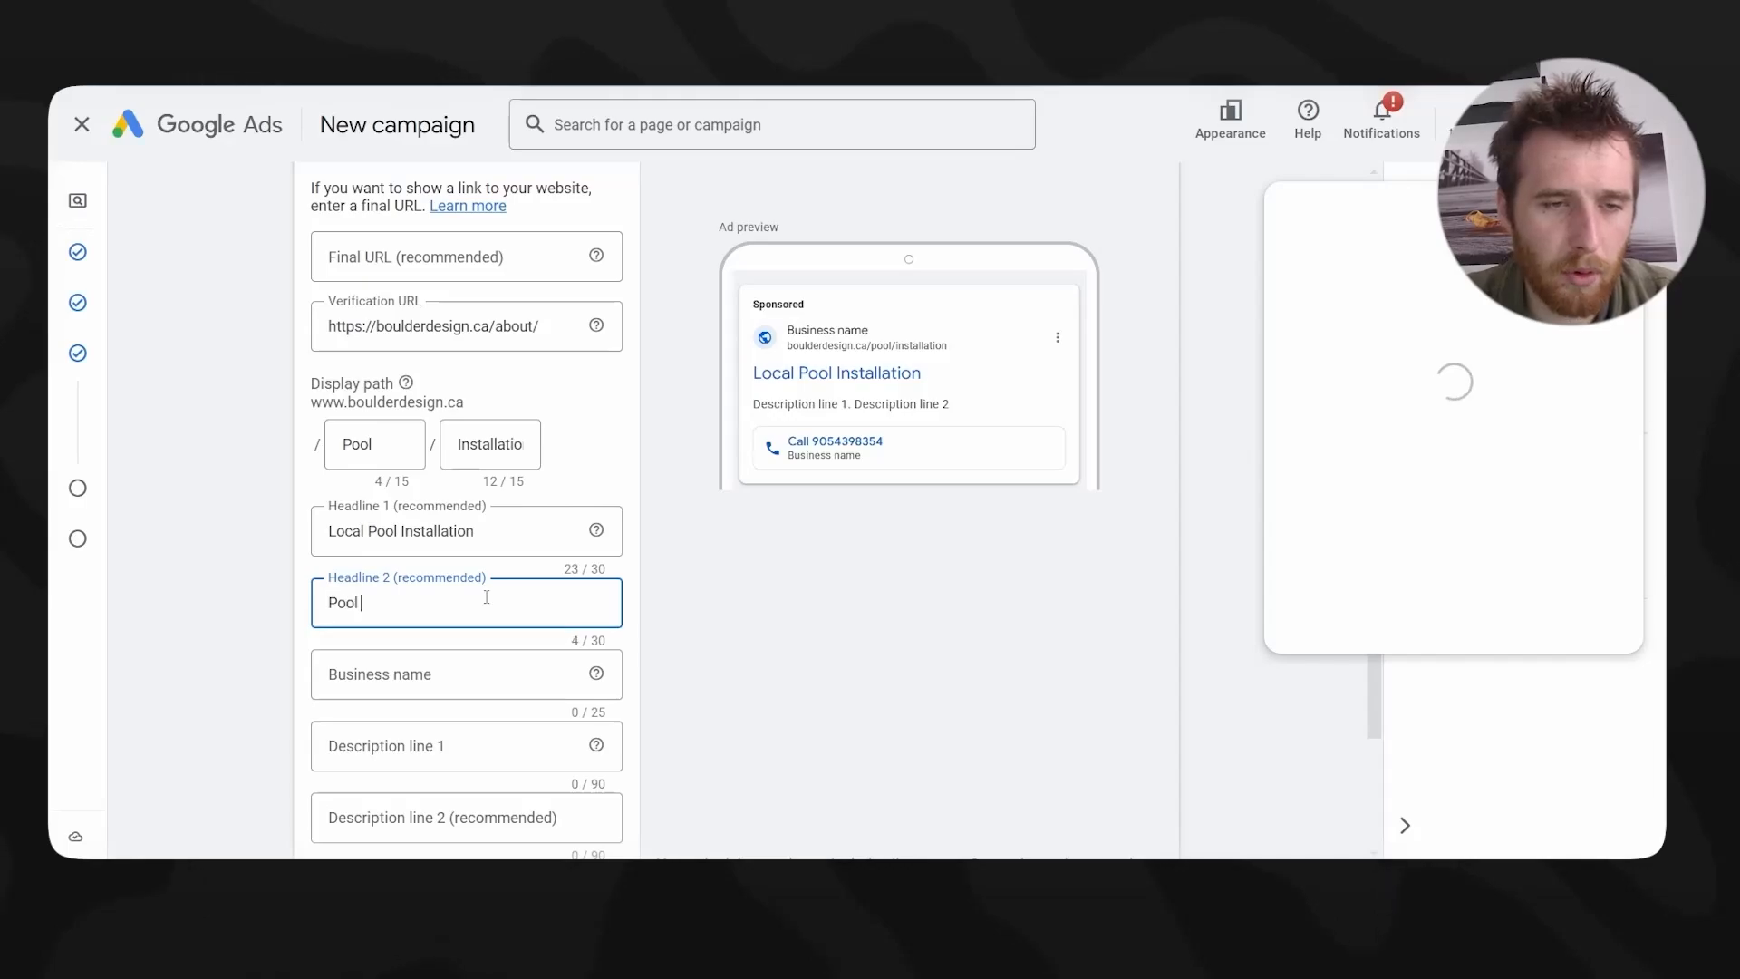
text( Installation)
click(332, 606)
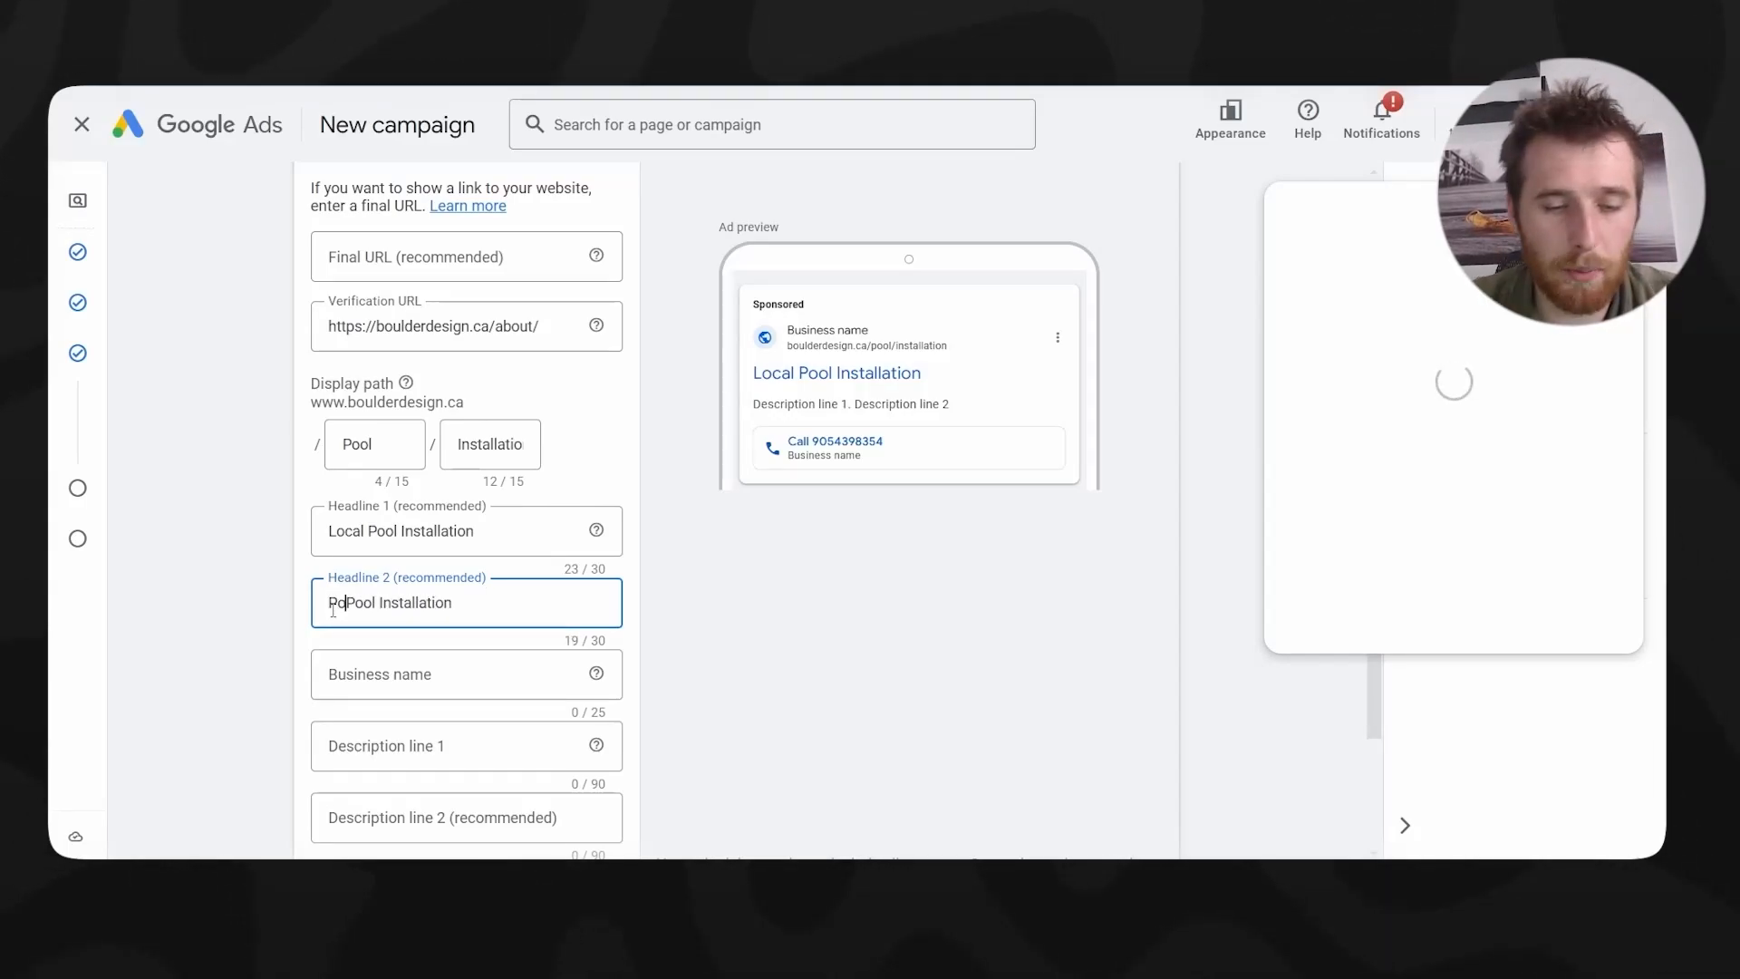
text(Professional)
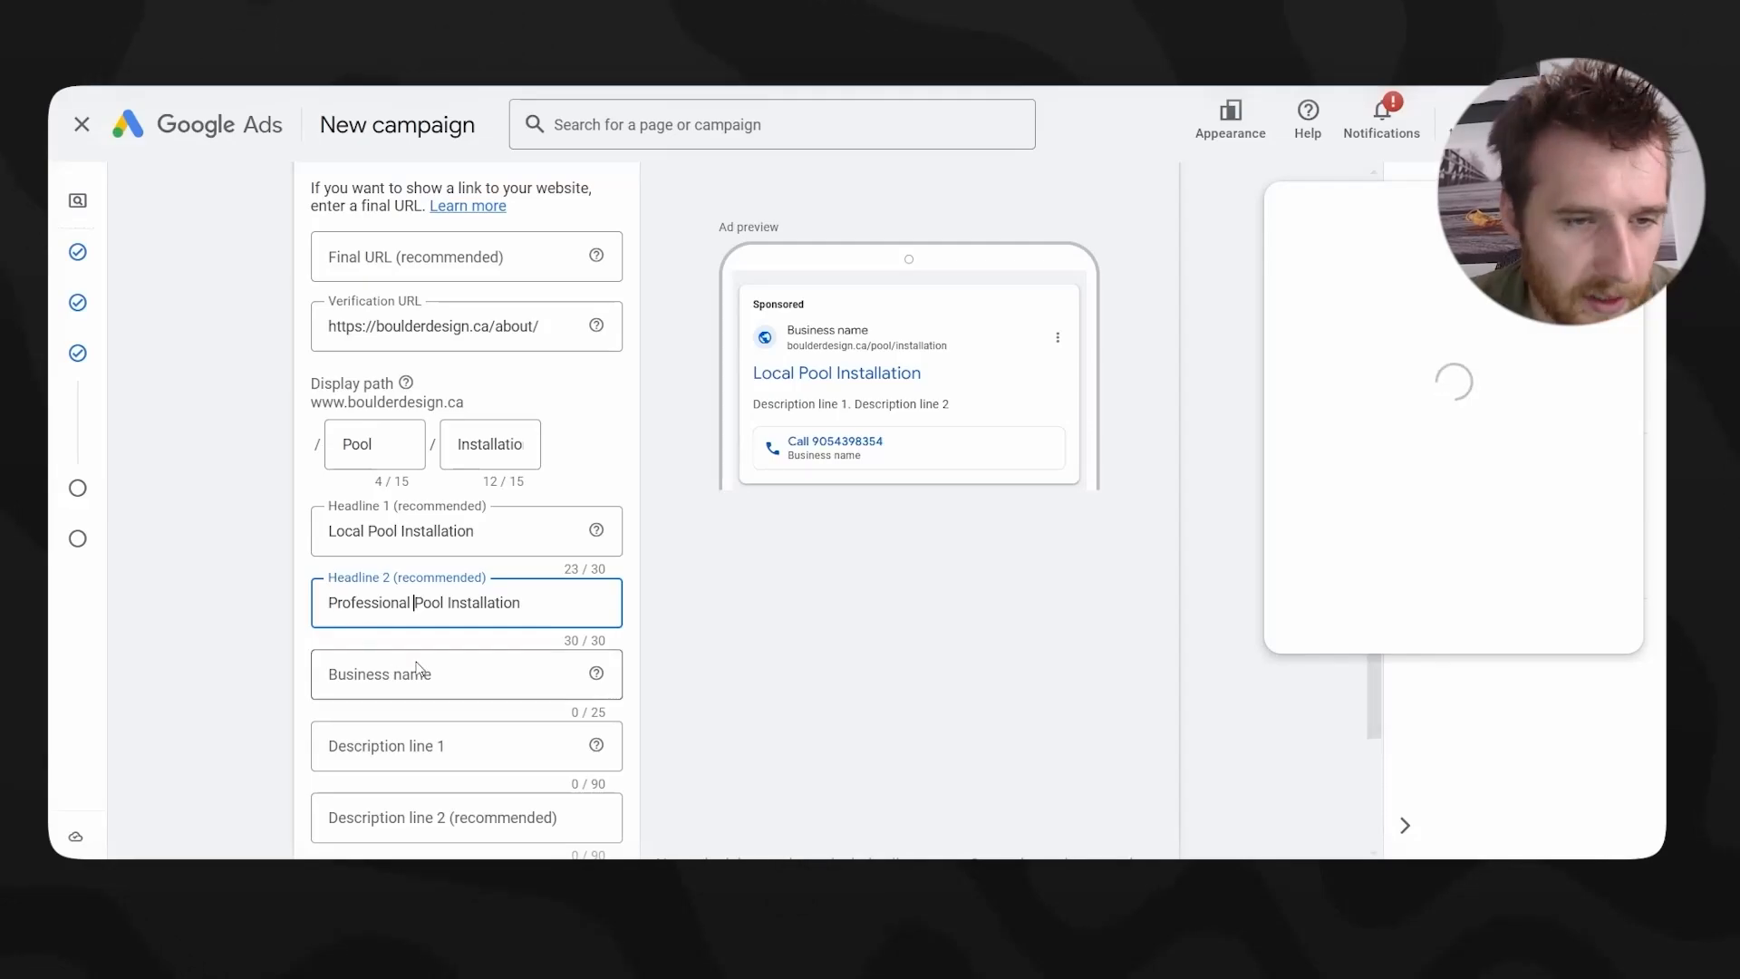
- Copy "Boulder Design" from the company website's About heading and enter it as the call ad's business name
click(428, 692)
key(alt+Tab)
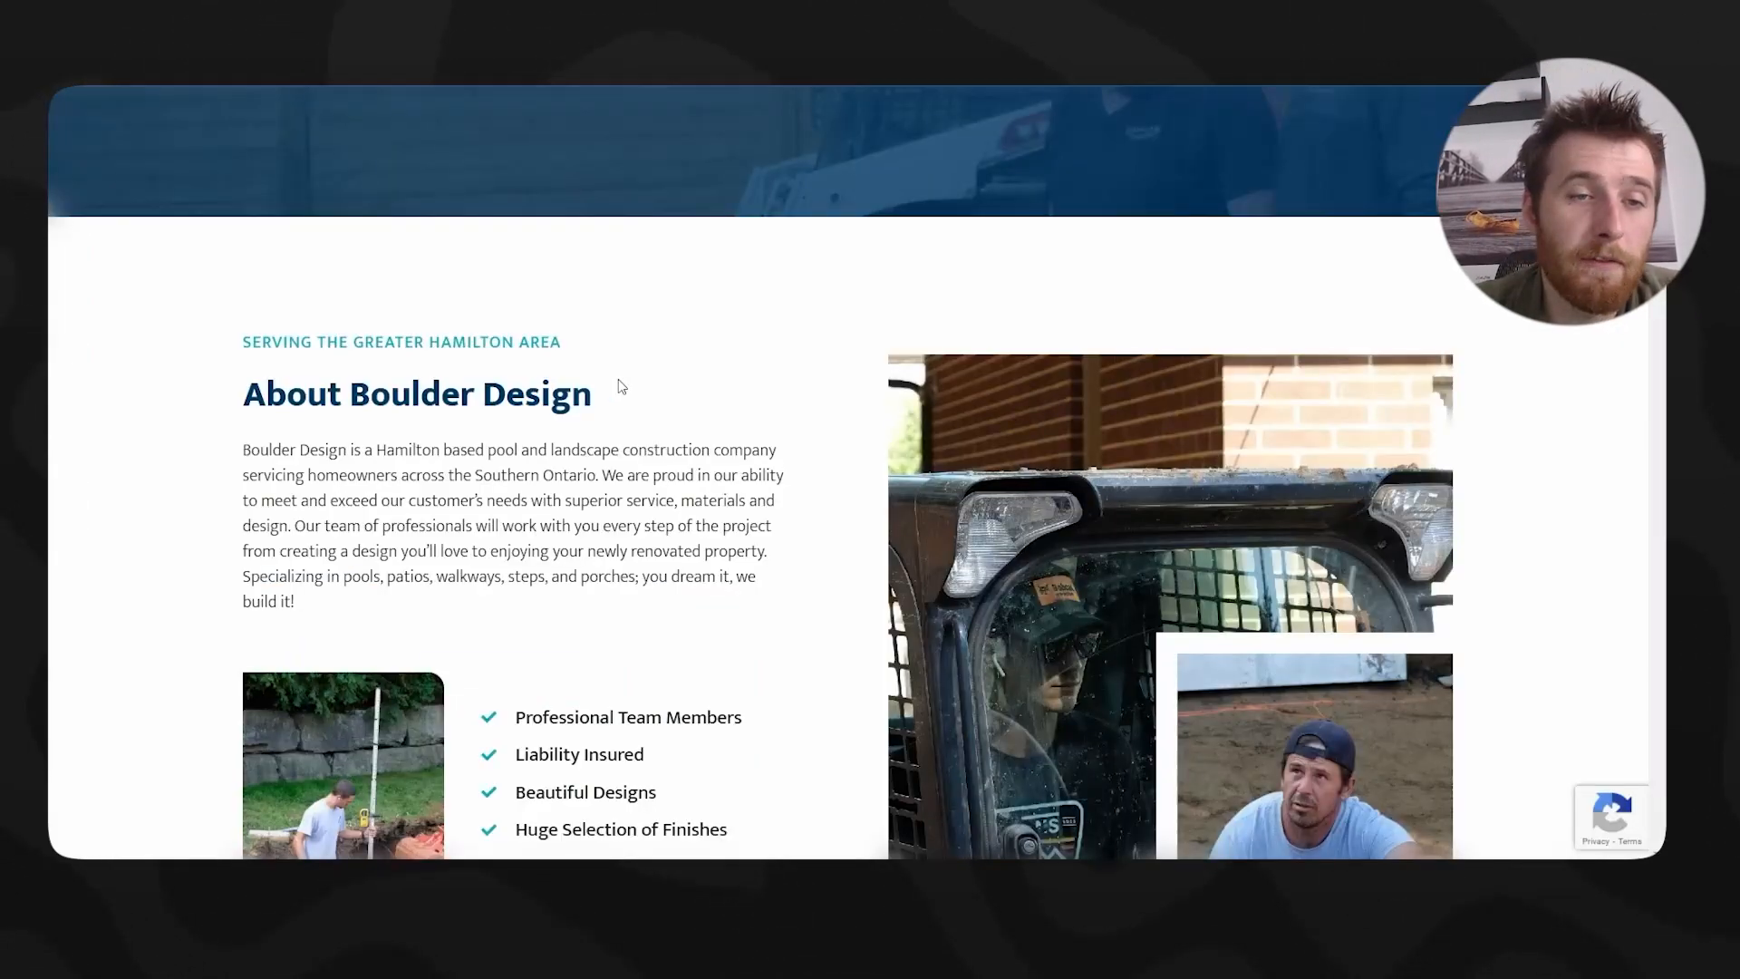
drag(617, 391, 358, 396)
key(ctrl+c)
key(alt+Tab)
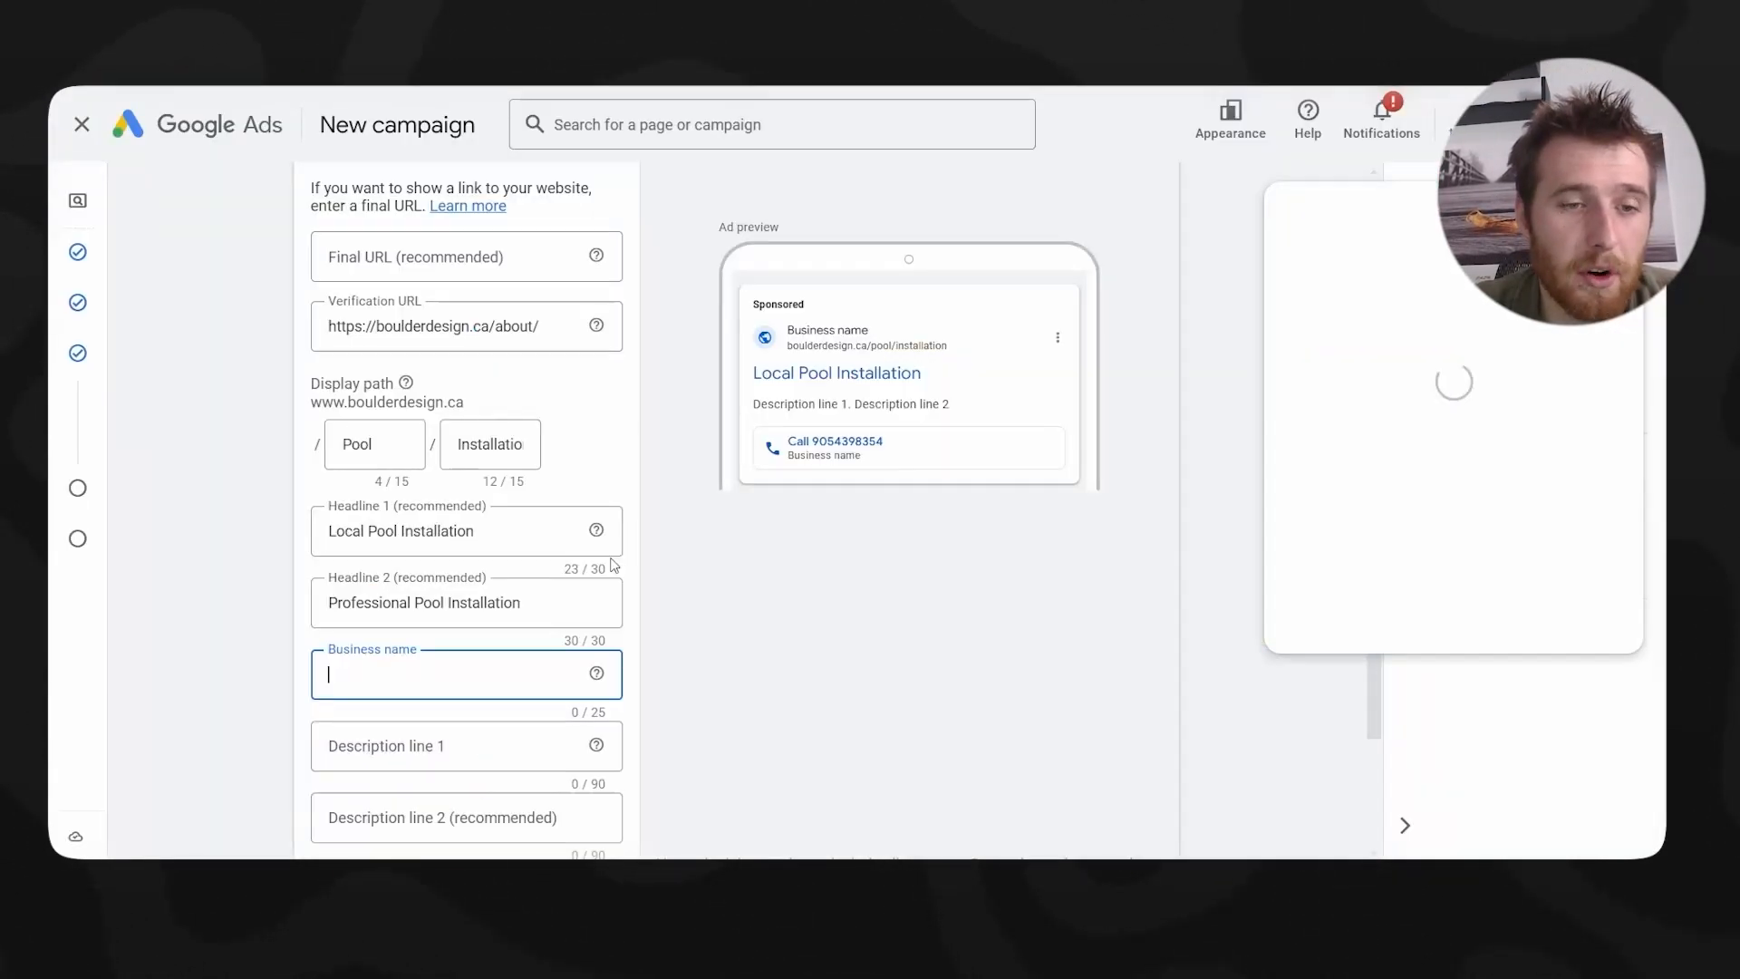
key(ctrl+v)
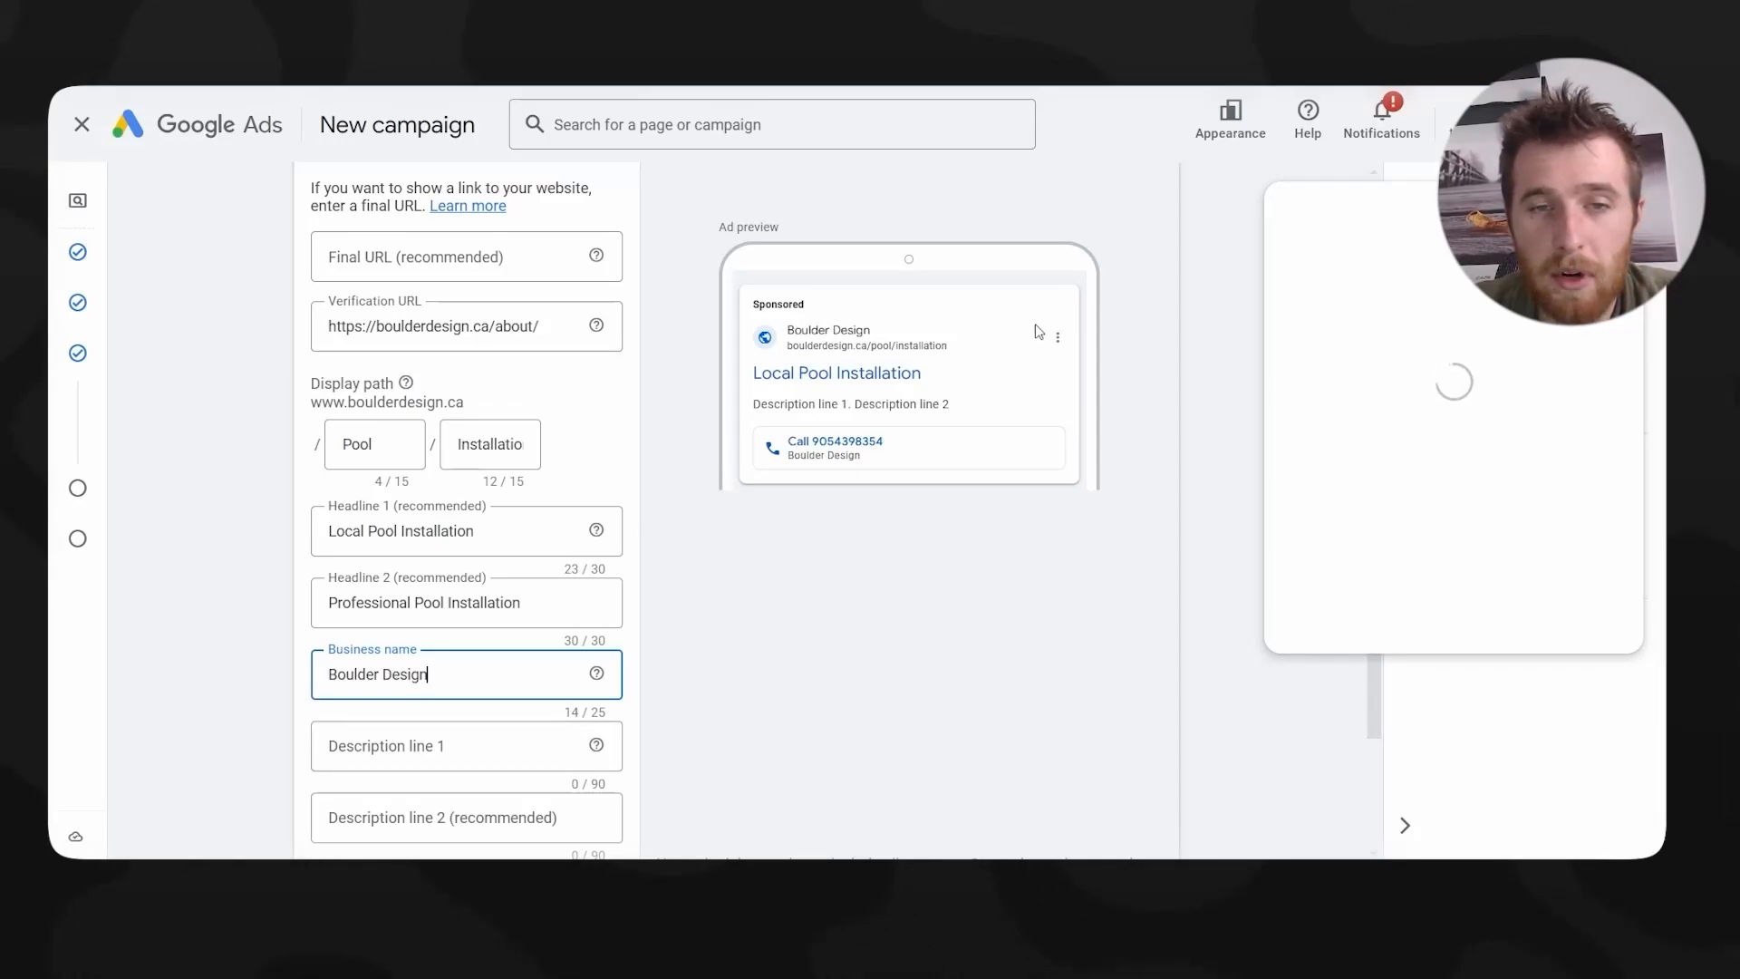
- Set the call ad's description line 1 to "Award Winning Pools That Are Guaranteed For 20 Years!", fixing the spelling of "Guaranteed"
scroll(460, 537, down, 2)
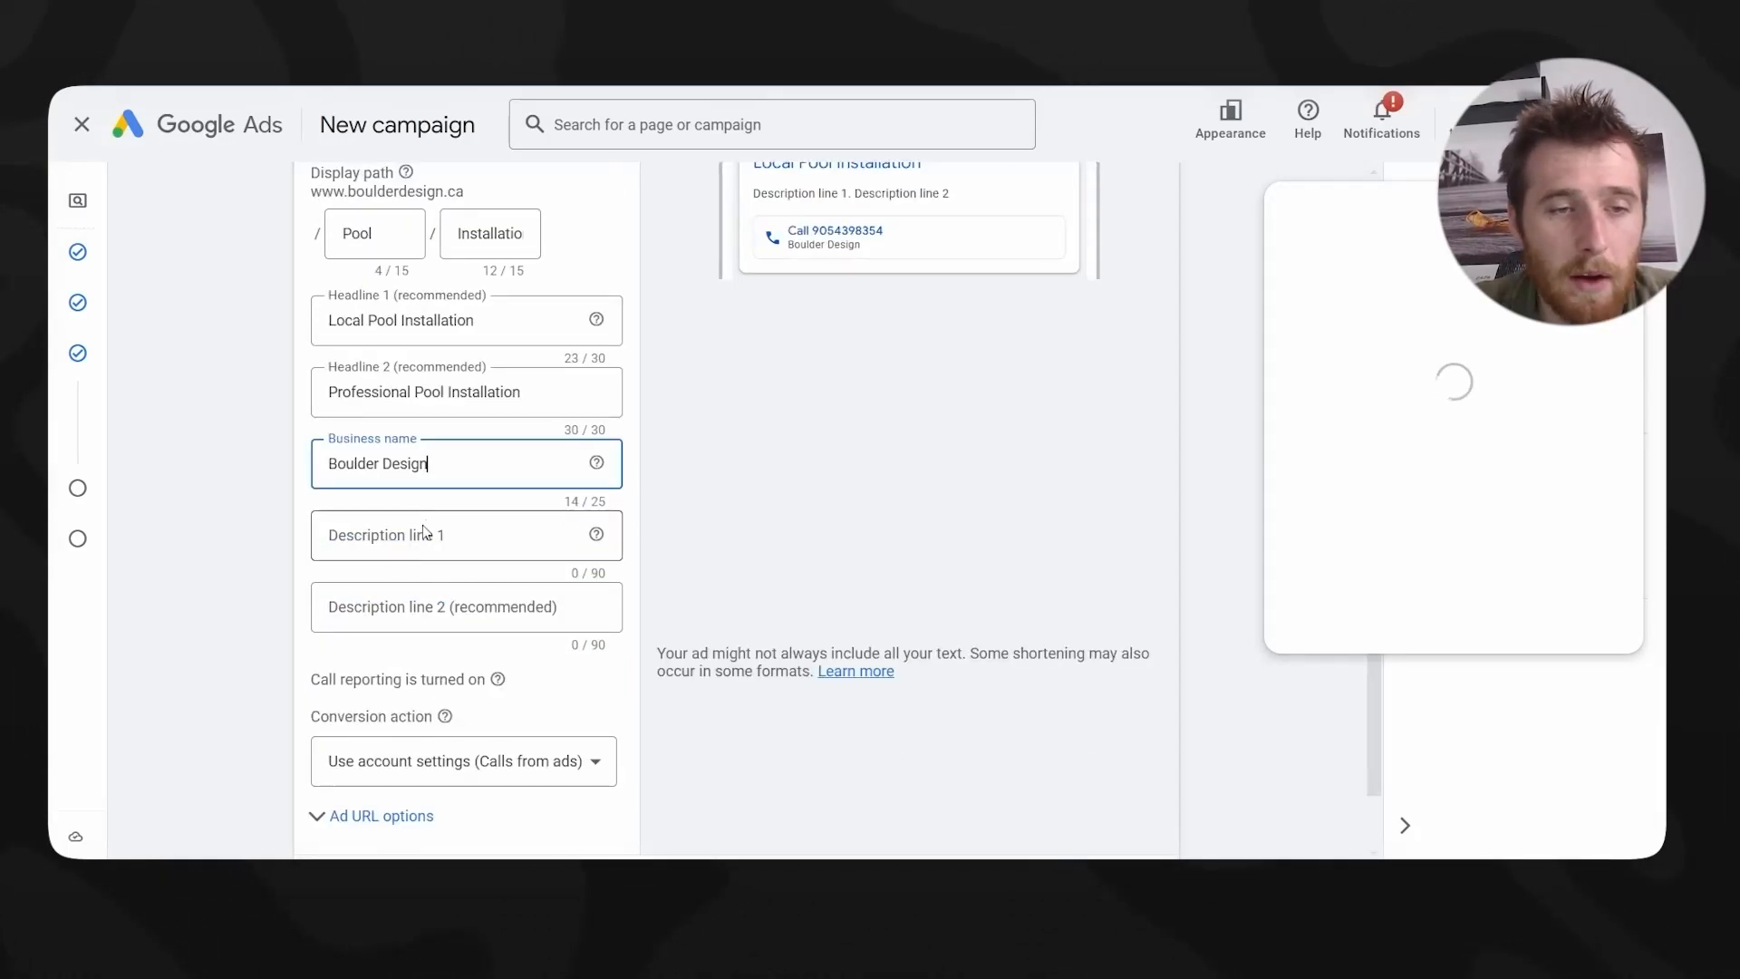
click(461, 537)
drag(575, 571, 632, 596)
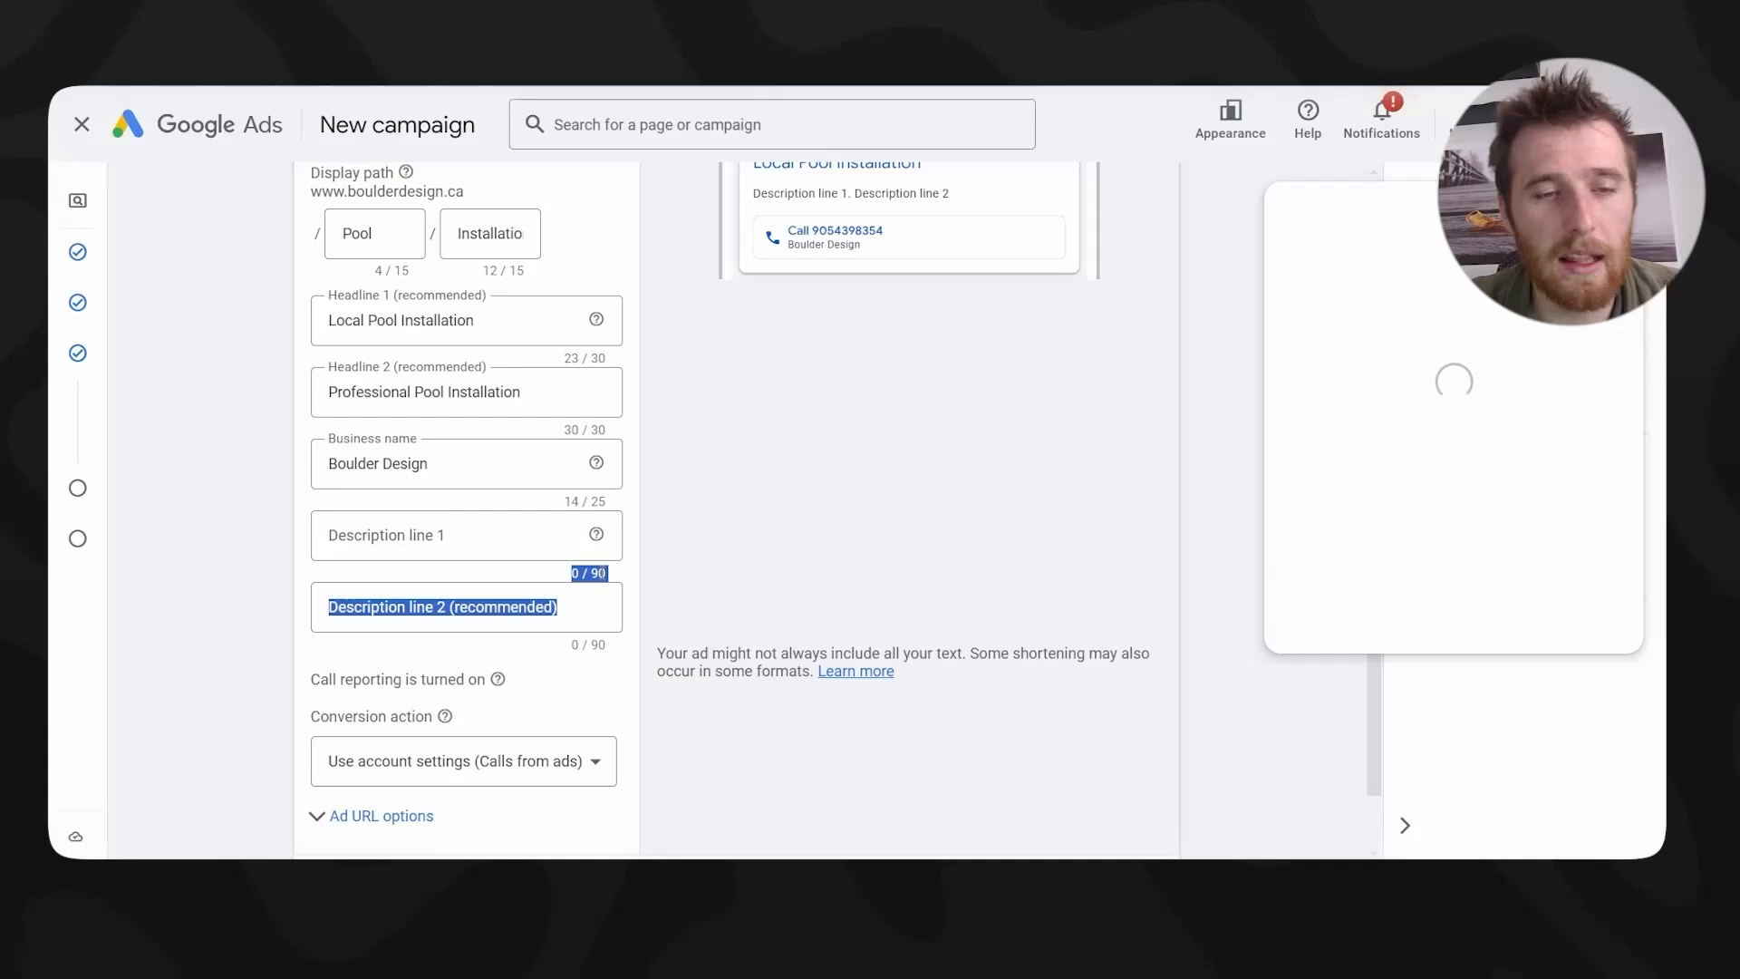
click(601, 573)
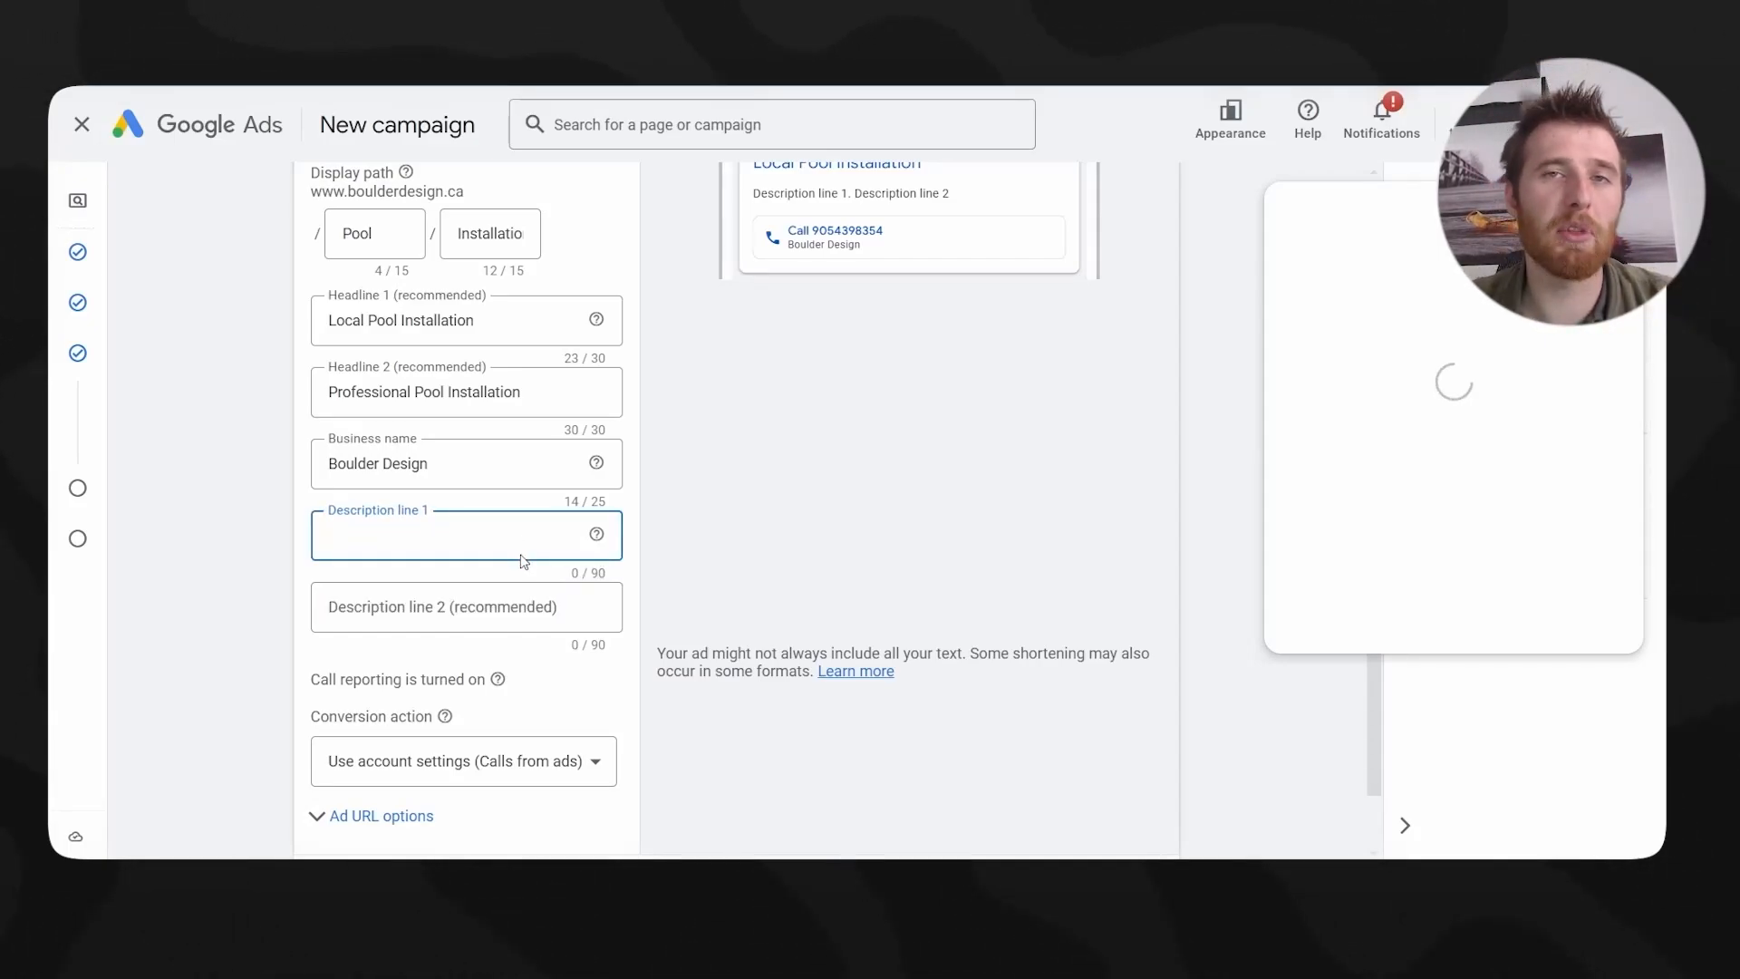
text(Awar)
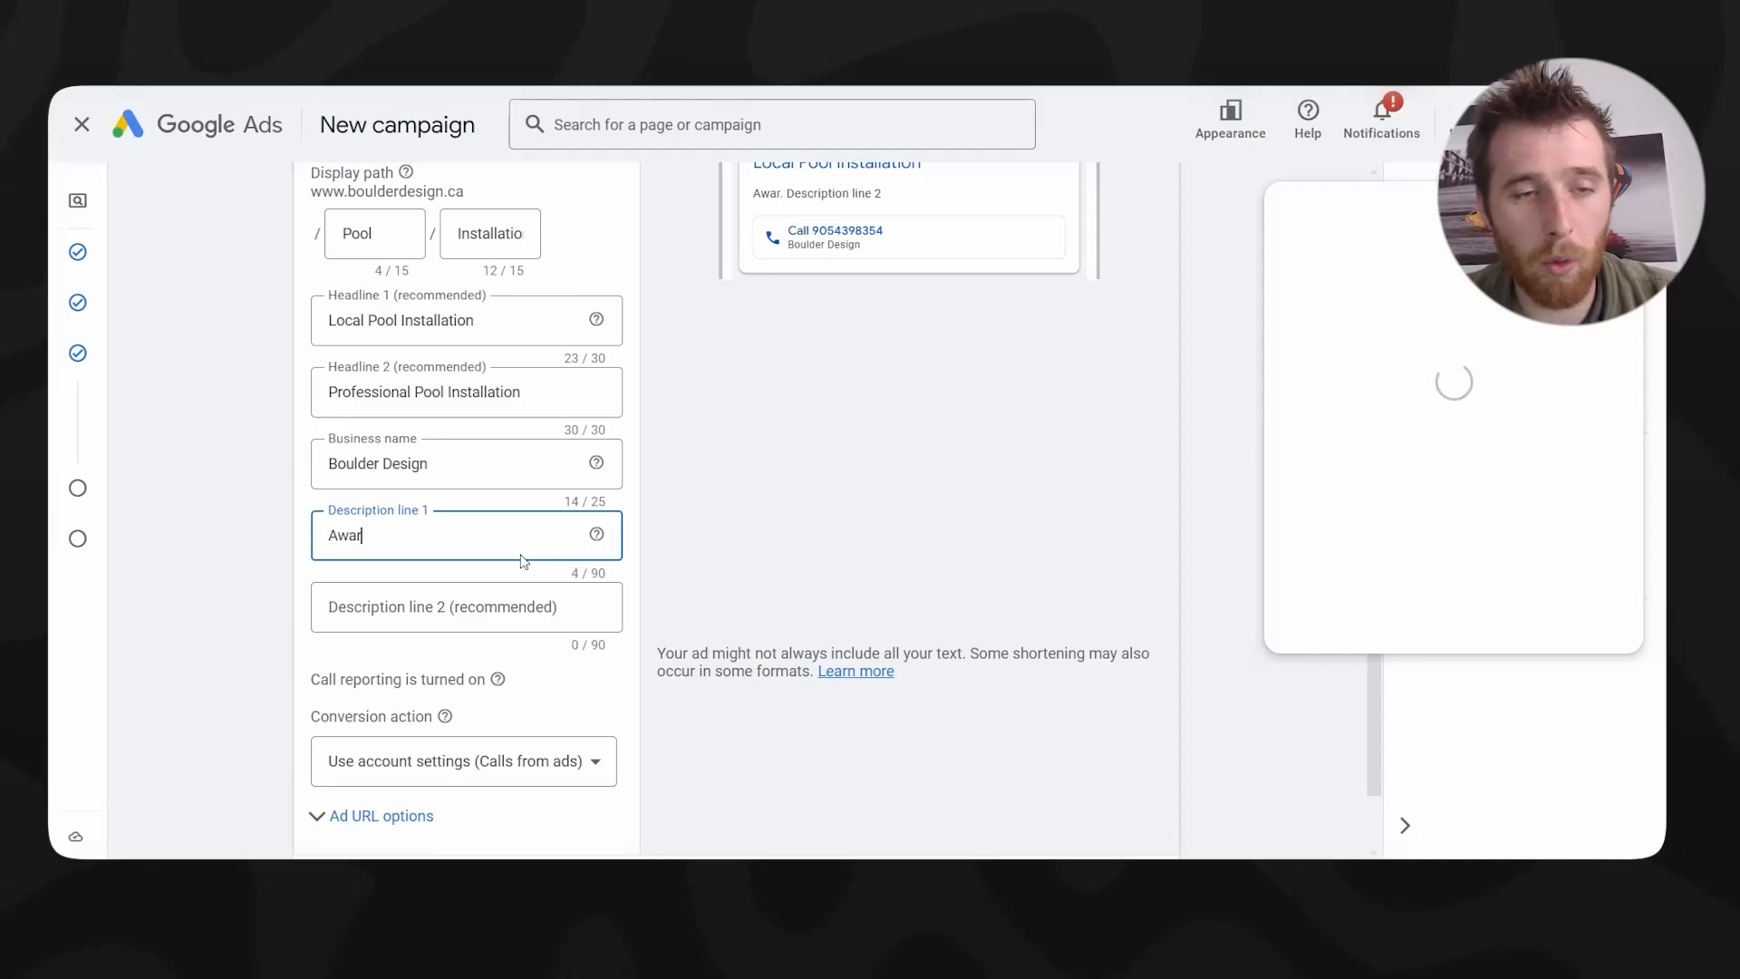
text(d Winning P)
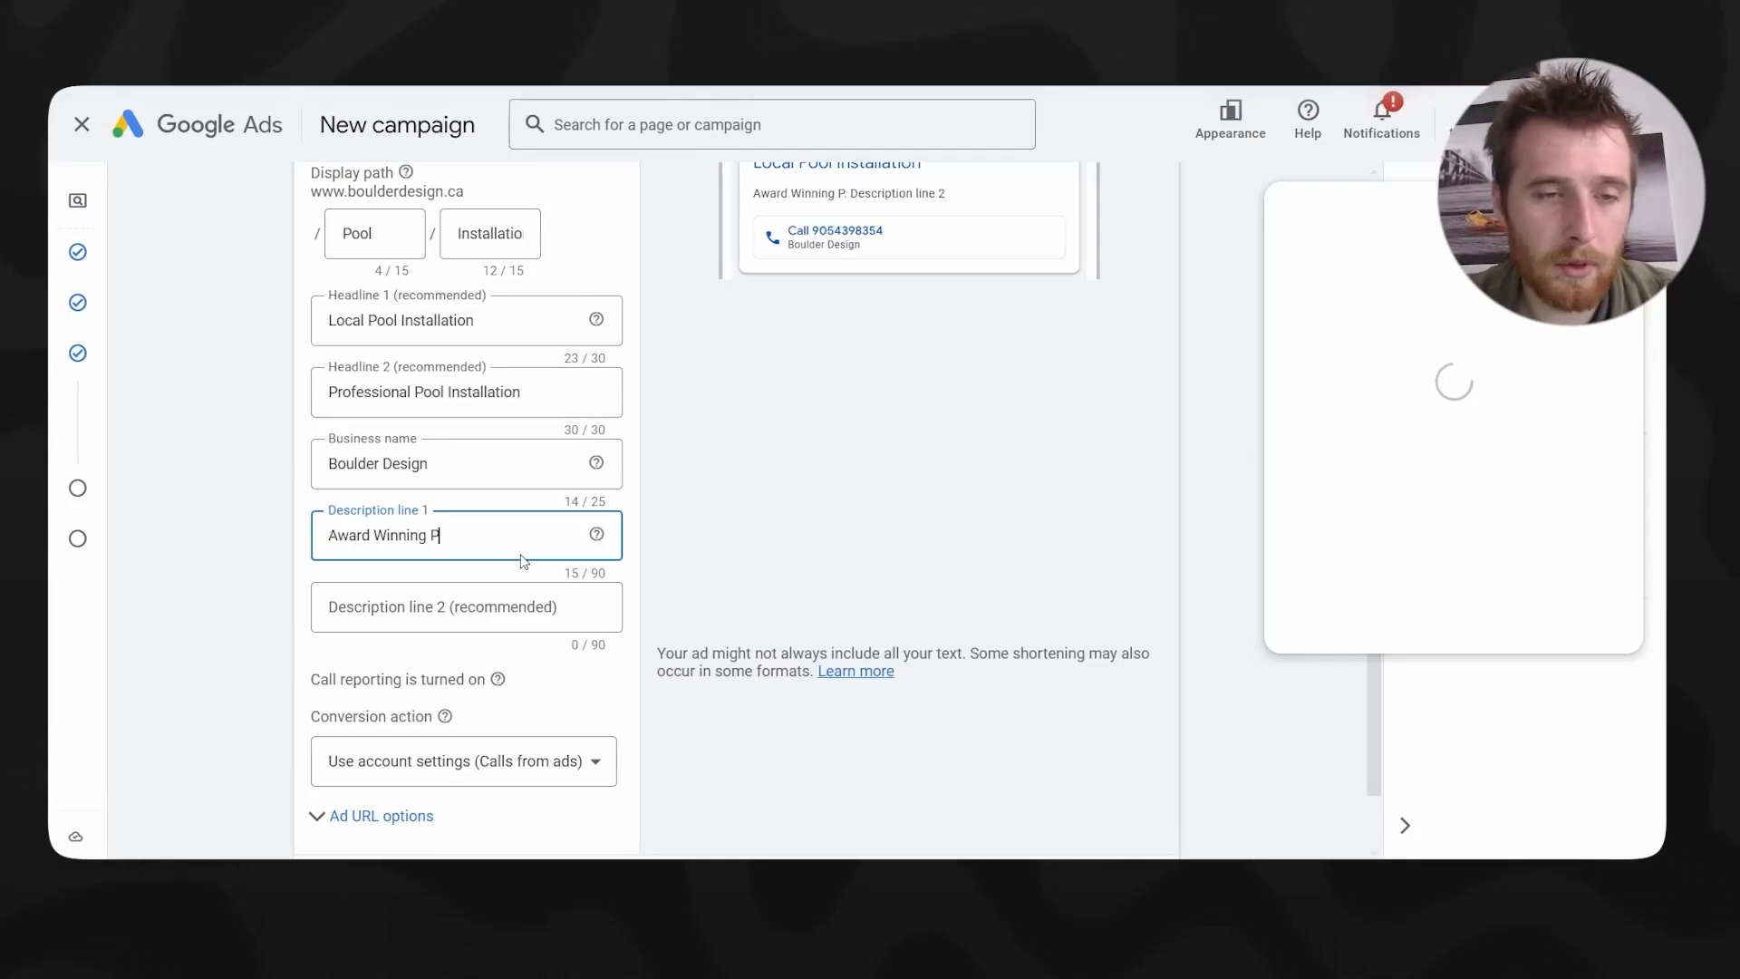
text(ools That Ar)
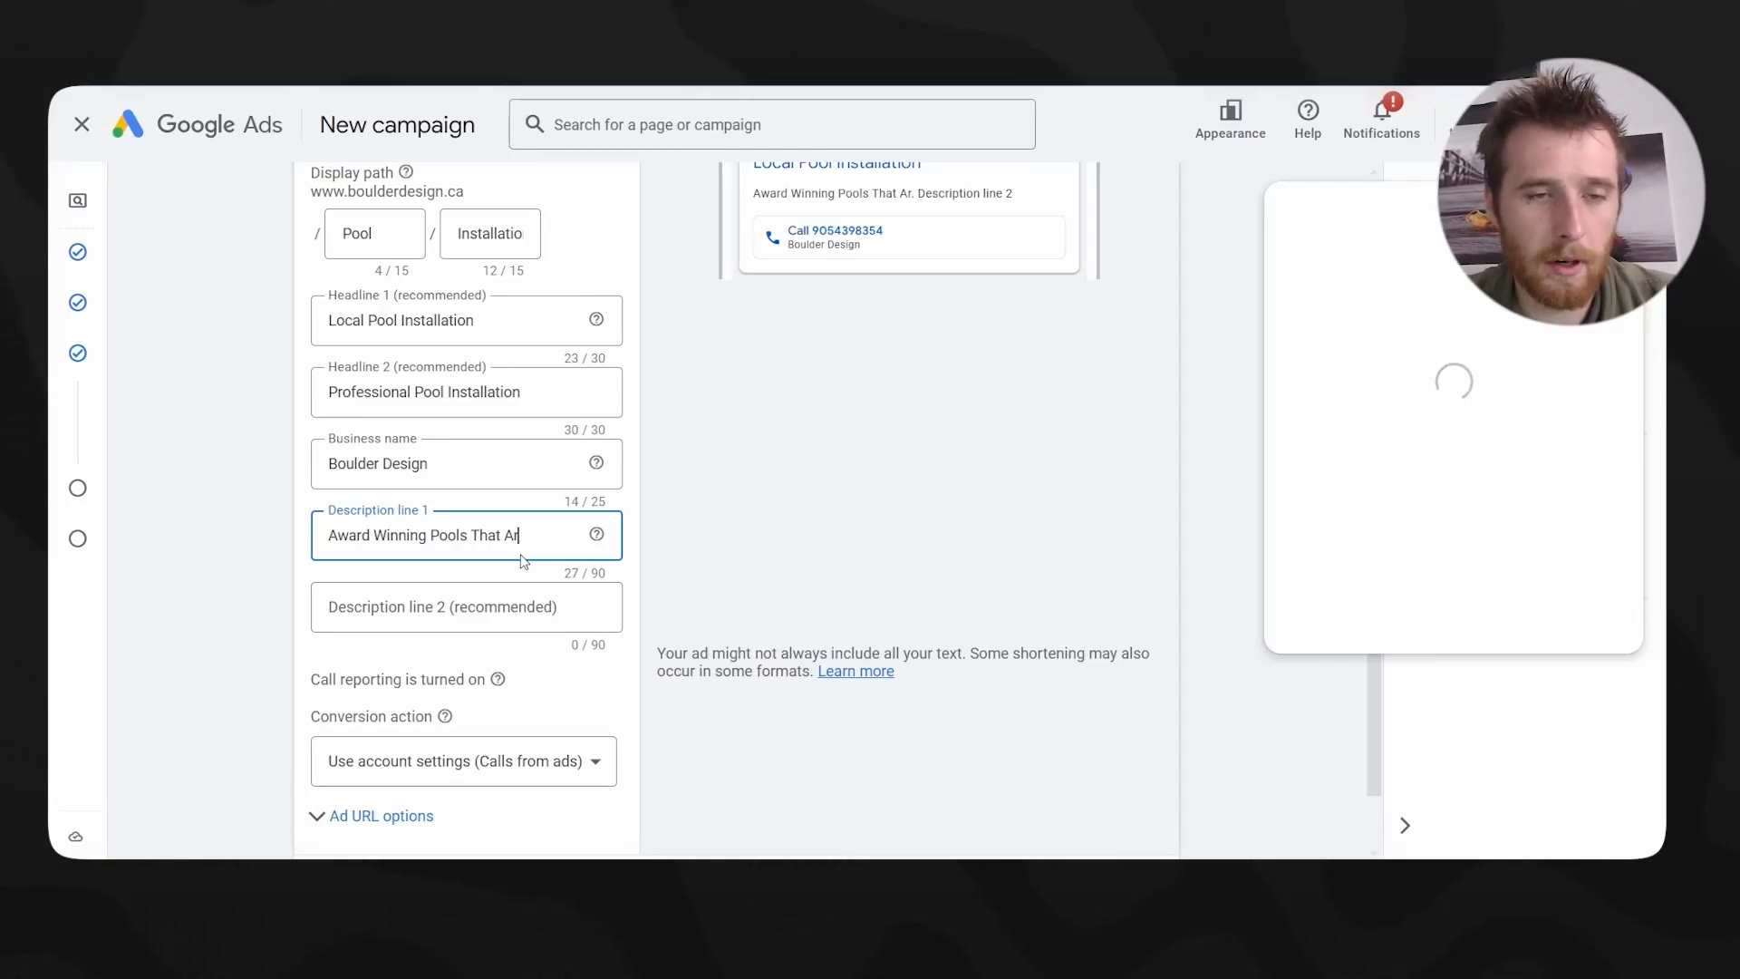
text(e Gurateed F)
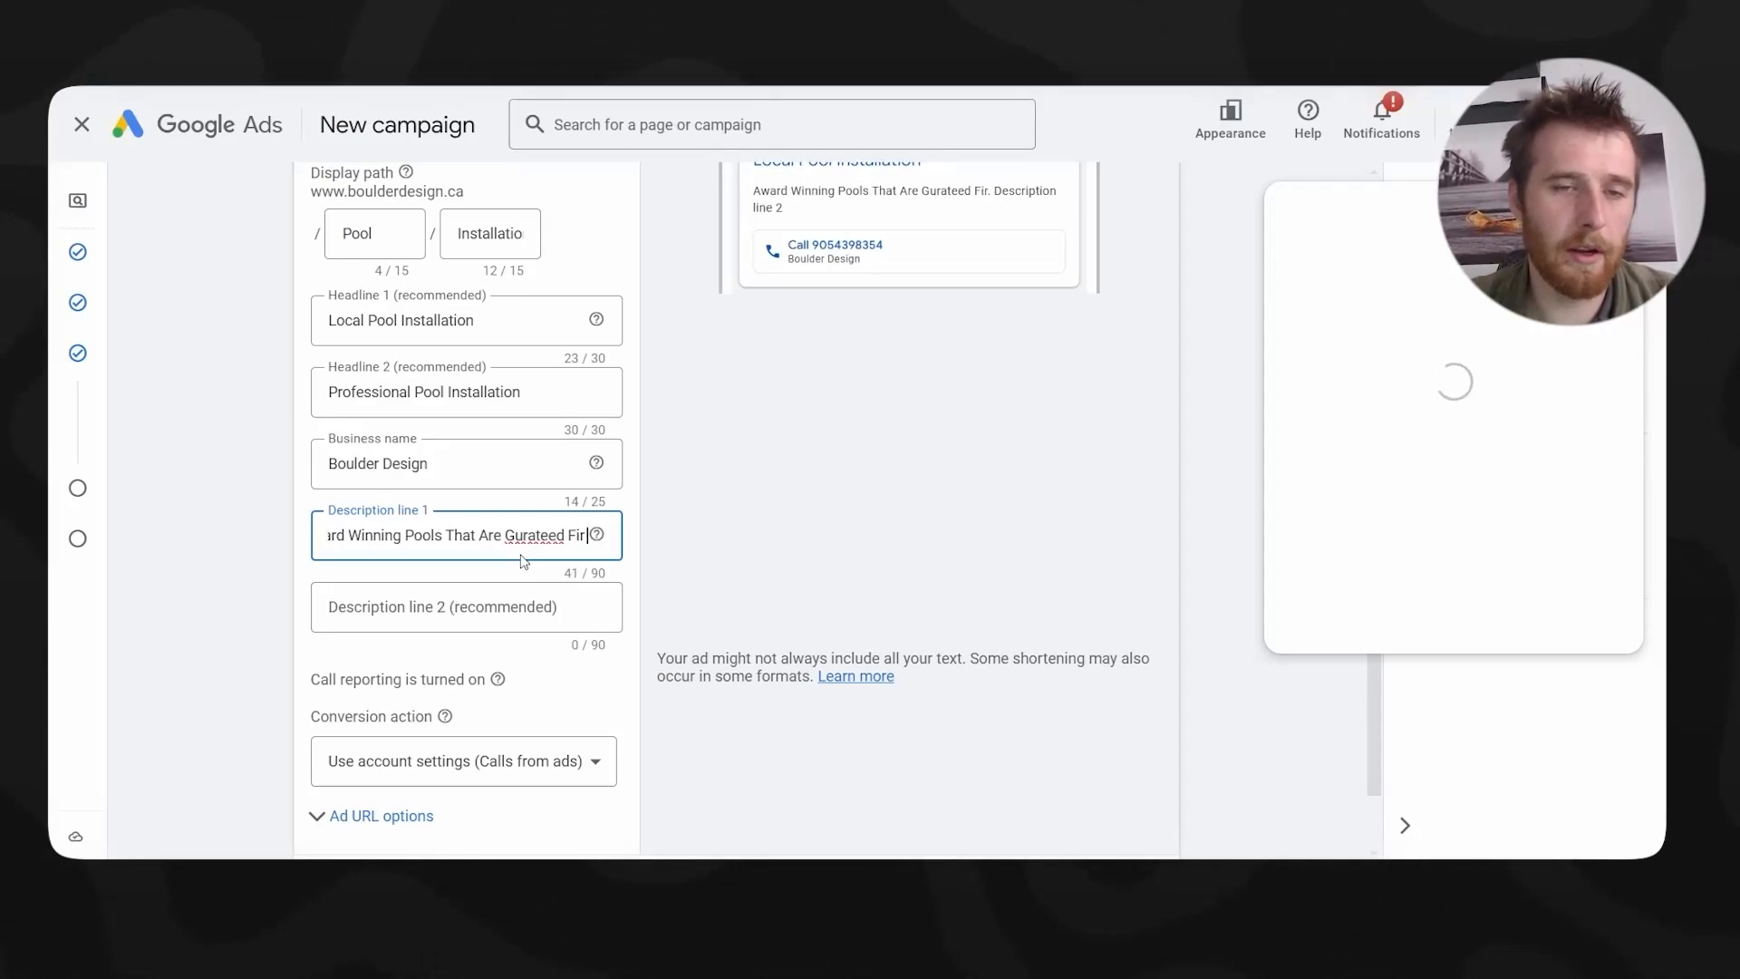
text(or 20 Years!)
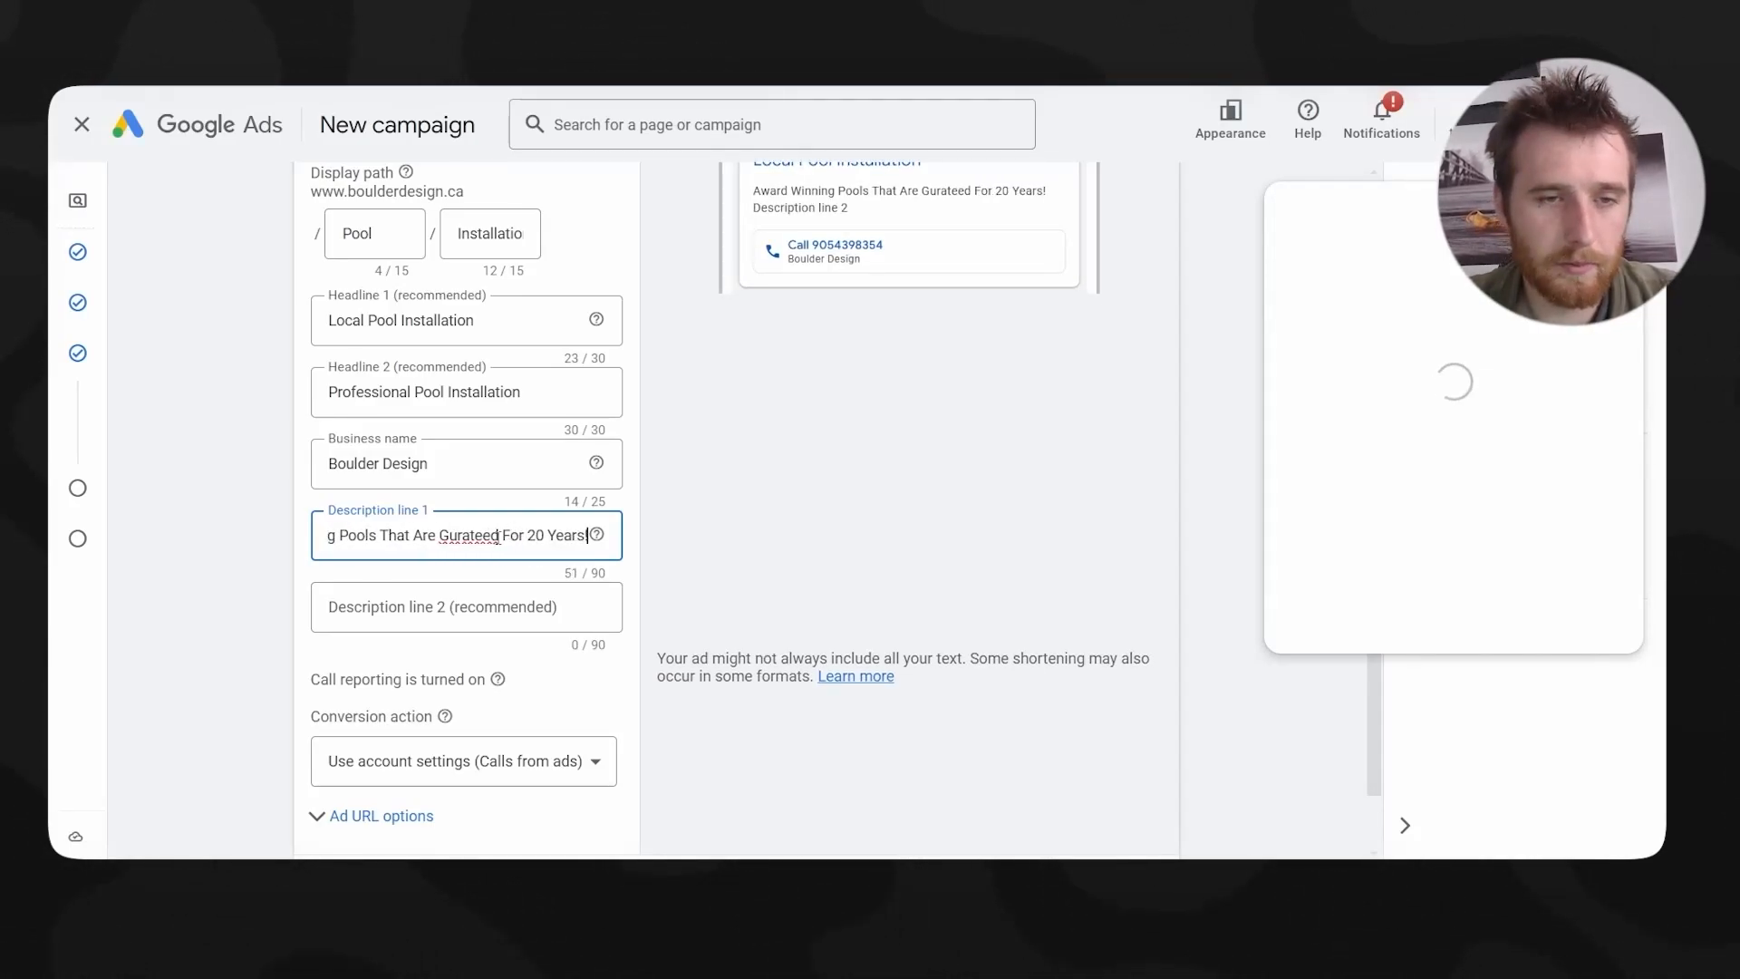
right_click(496, 536)
click(546, 143)
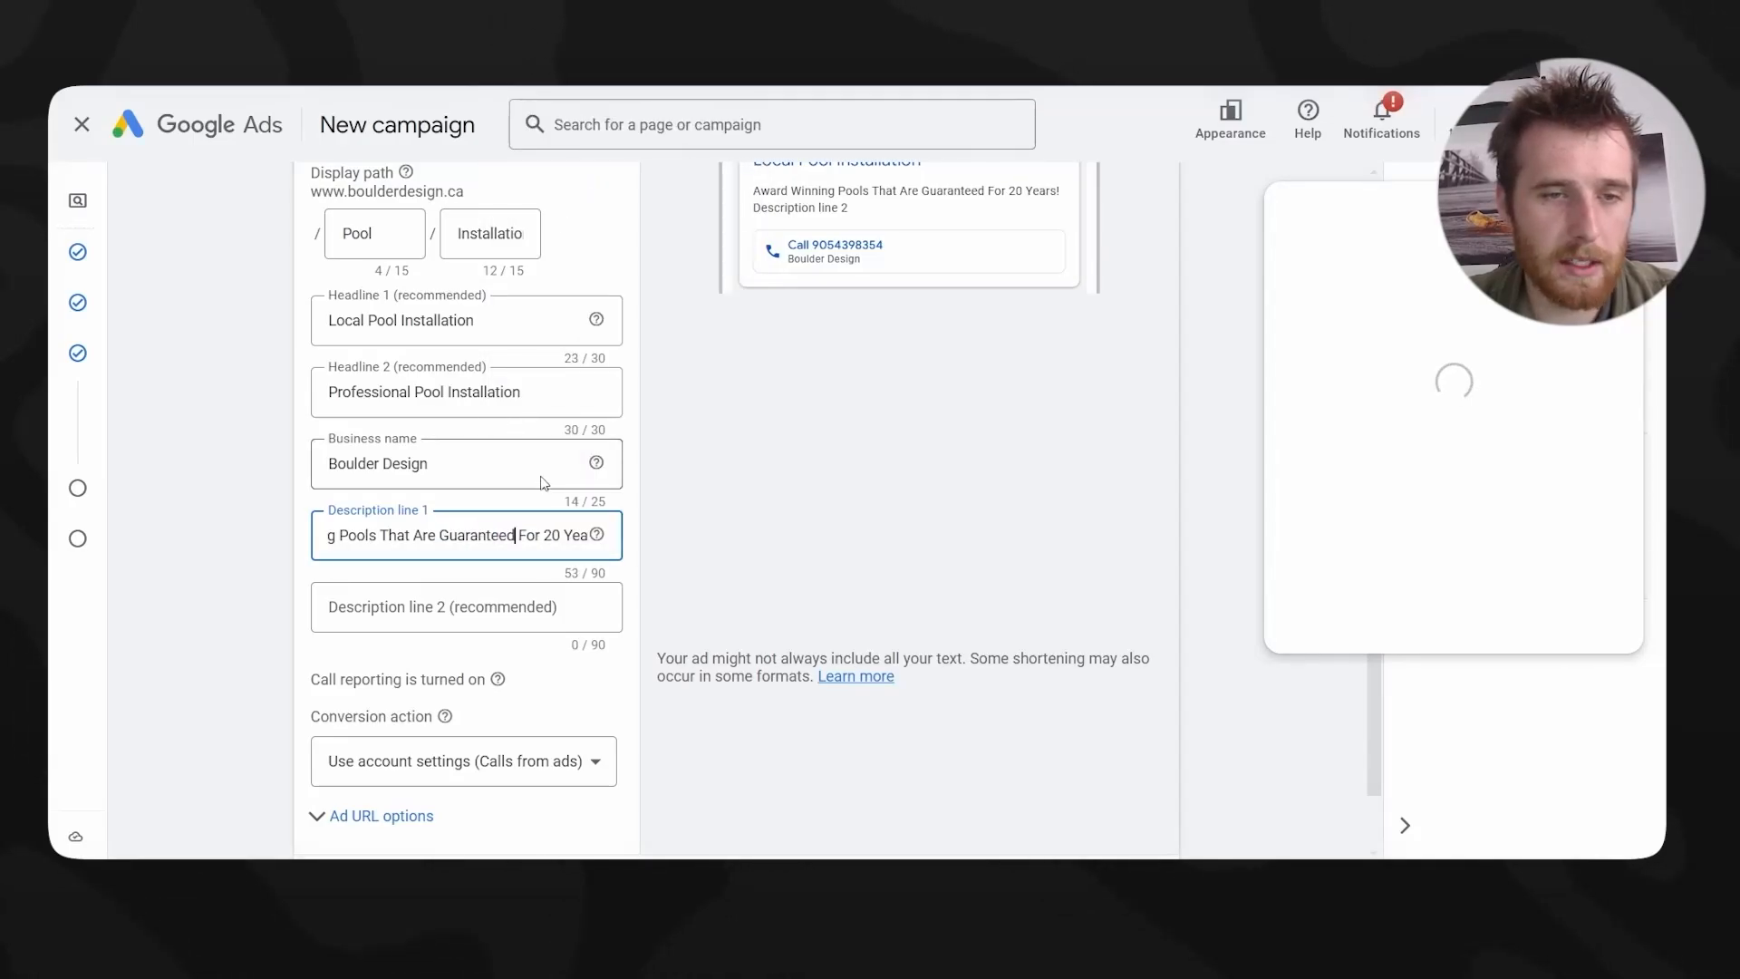
- Append the call to action "Call Now For Now A Free Quote." to the end of description line 1
key(End)
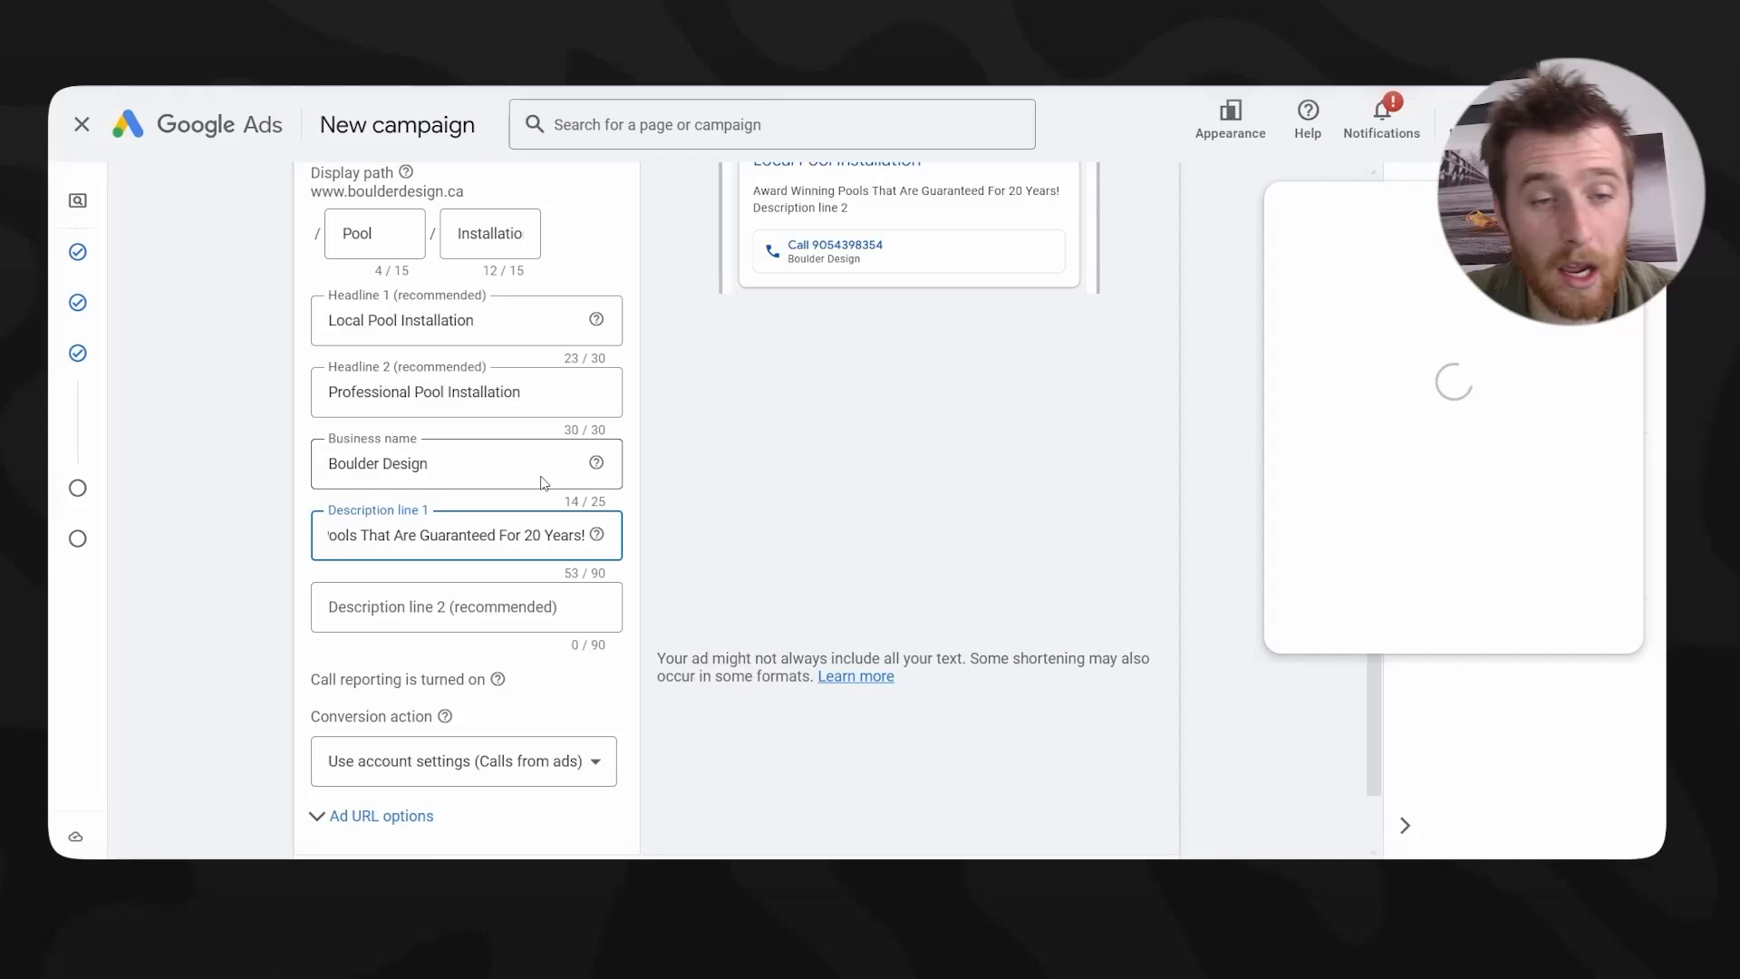
text(Call Now For)
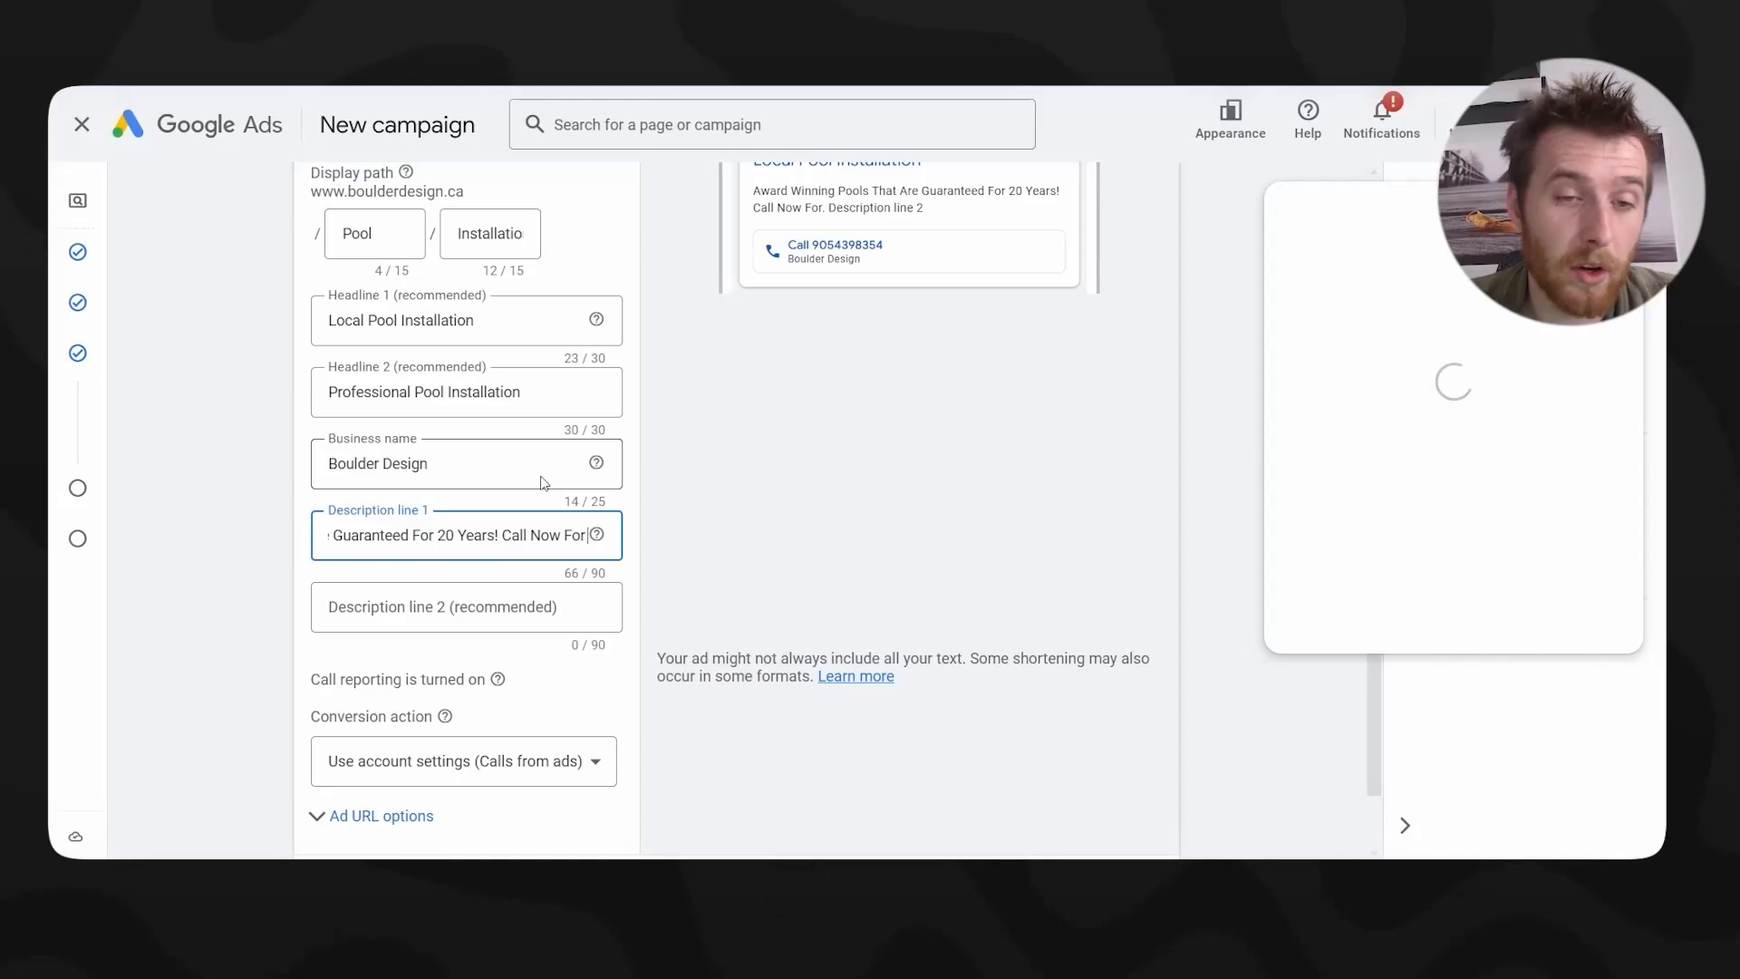
text( Now)
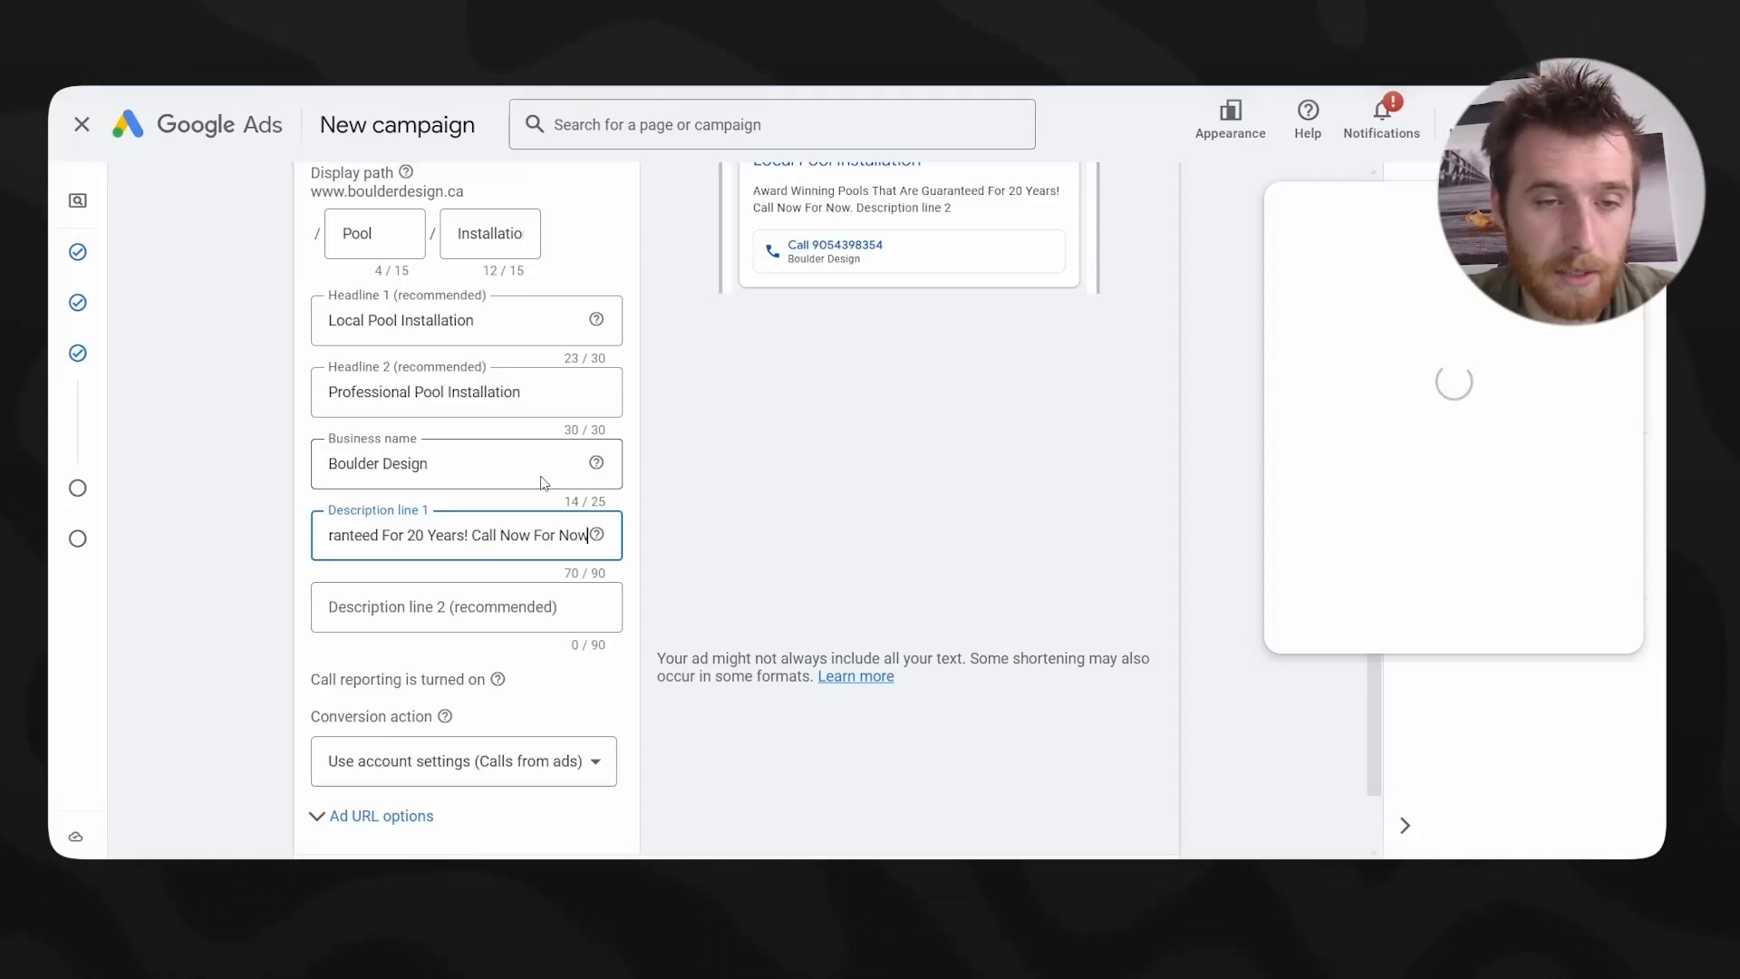
text(. A Free Quote)
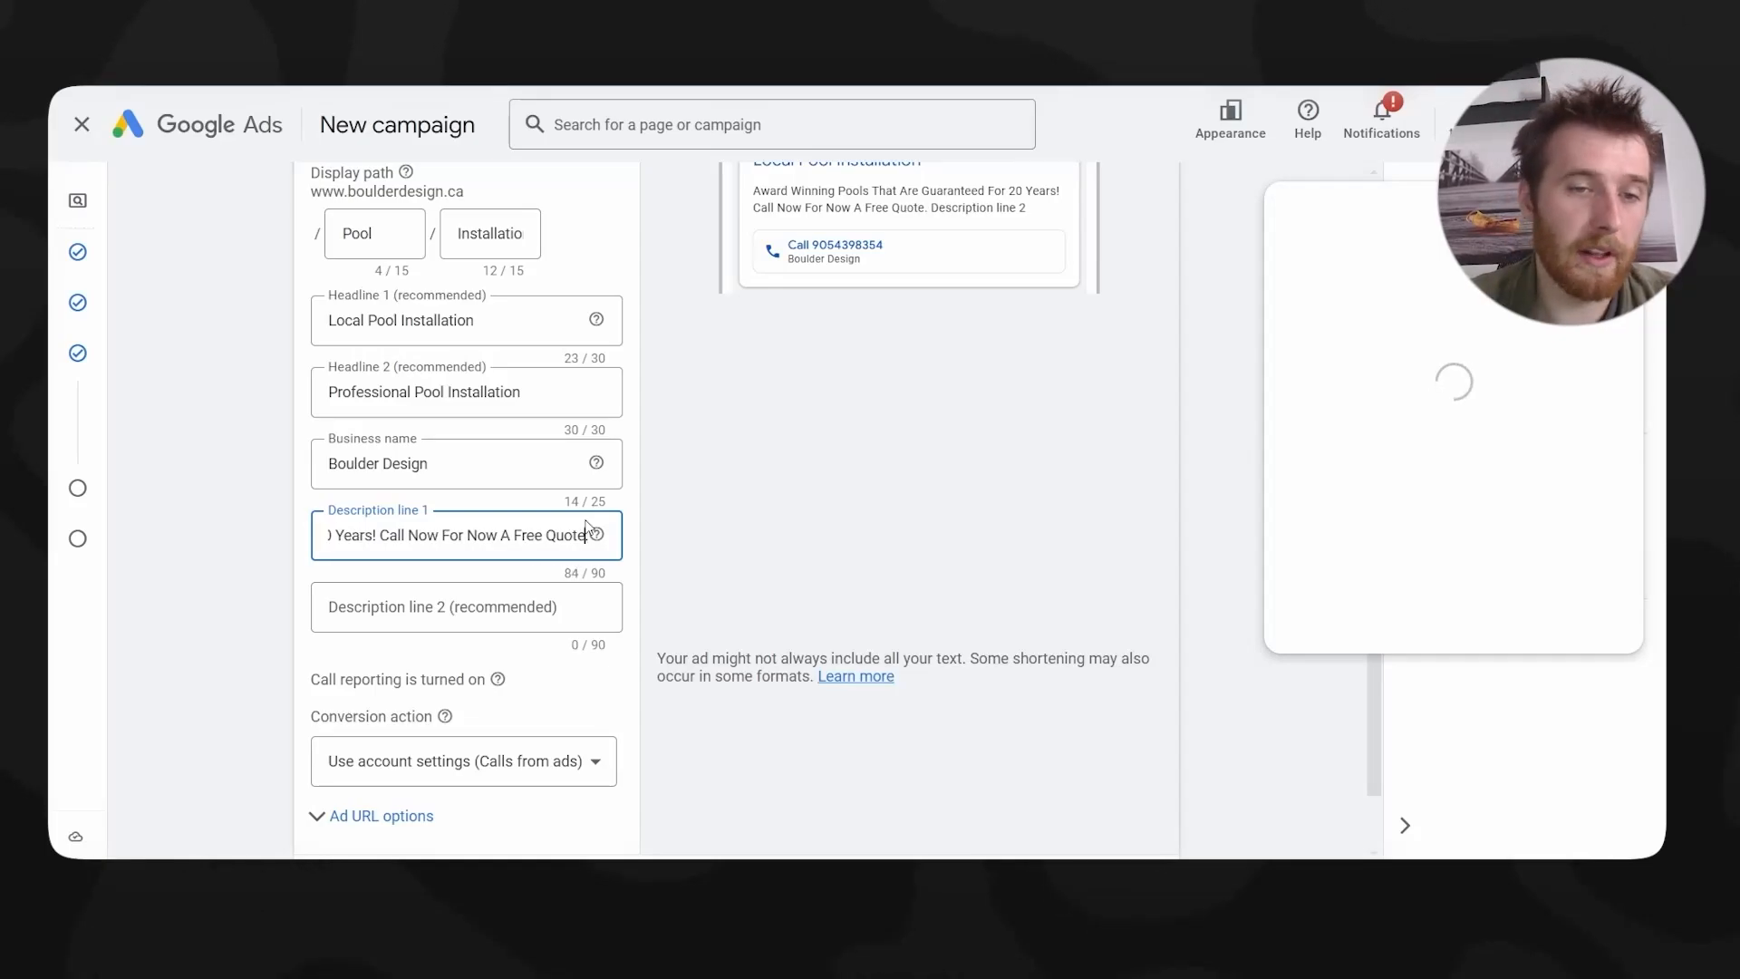
click(502, 606)
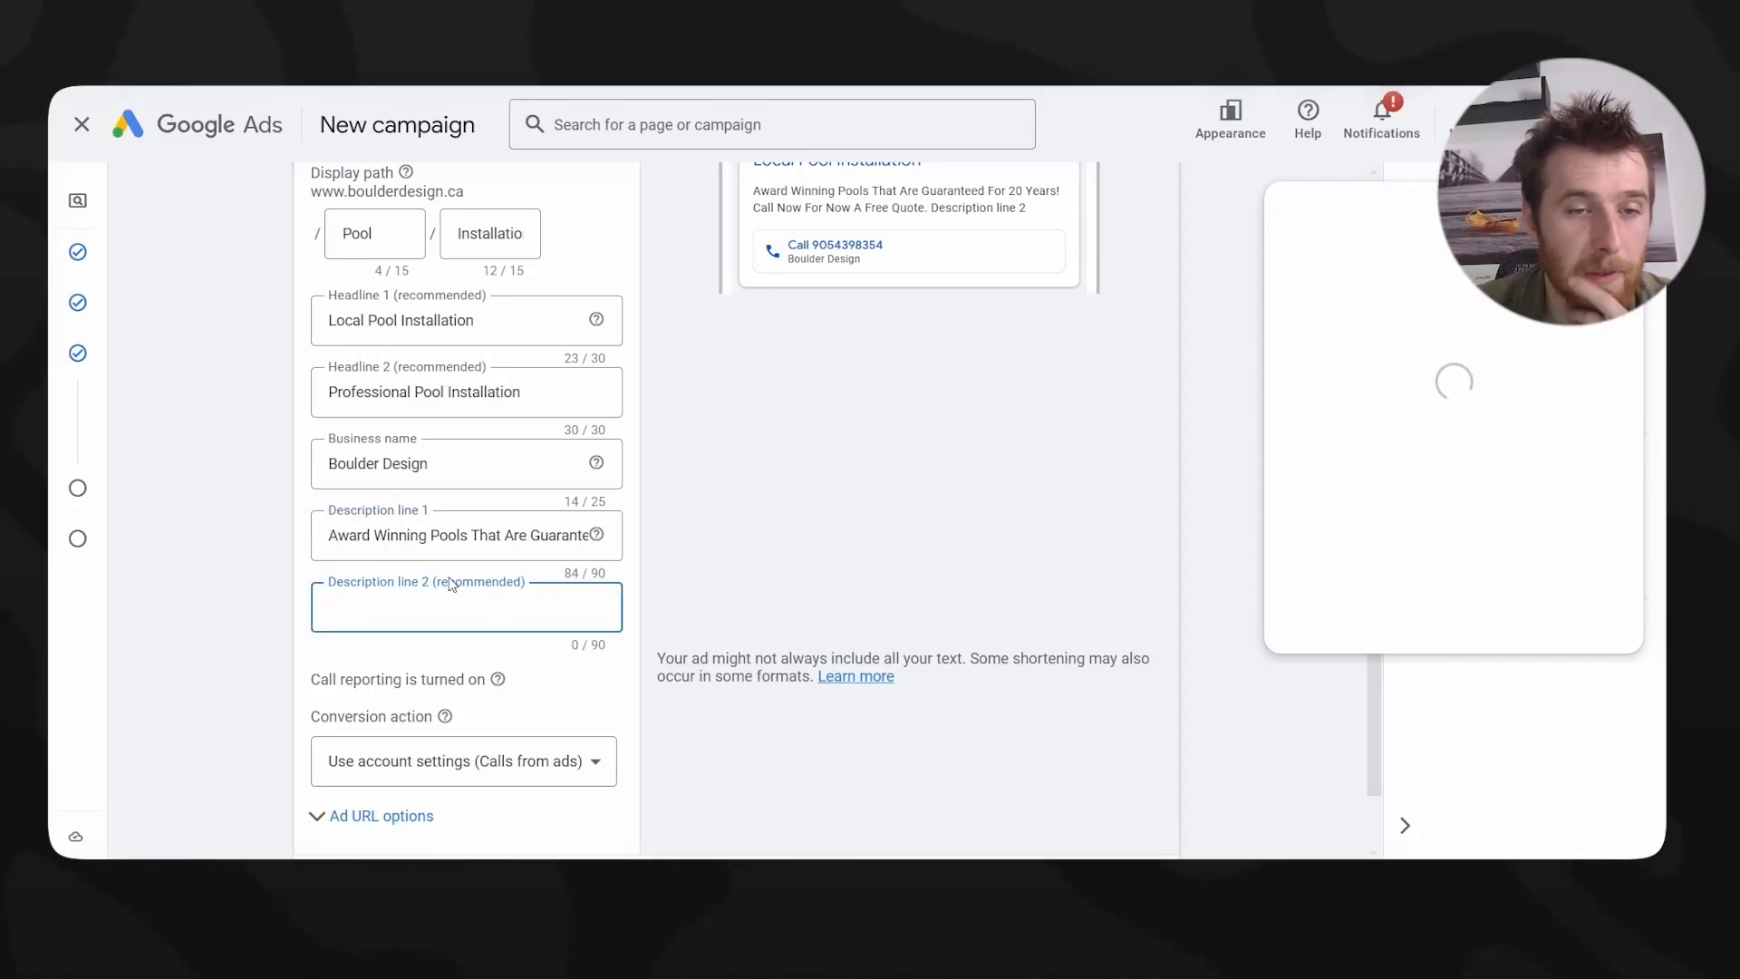
drag(451, 537, 377, 541)
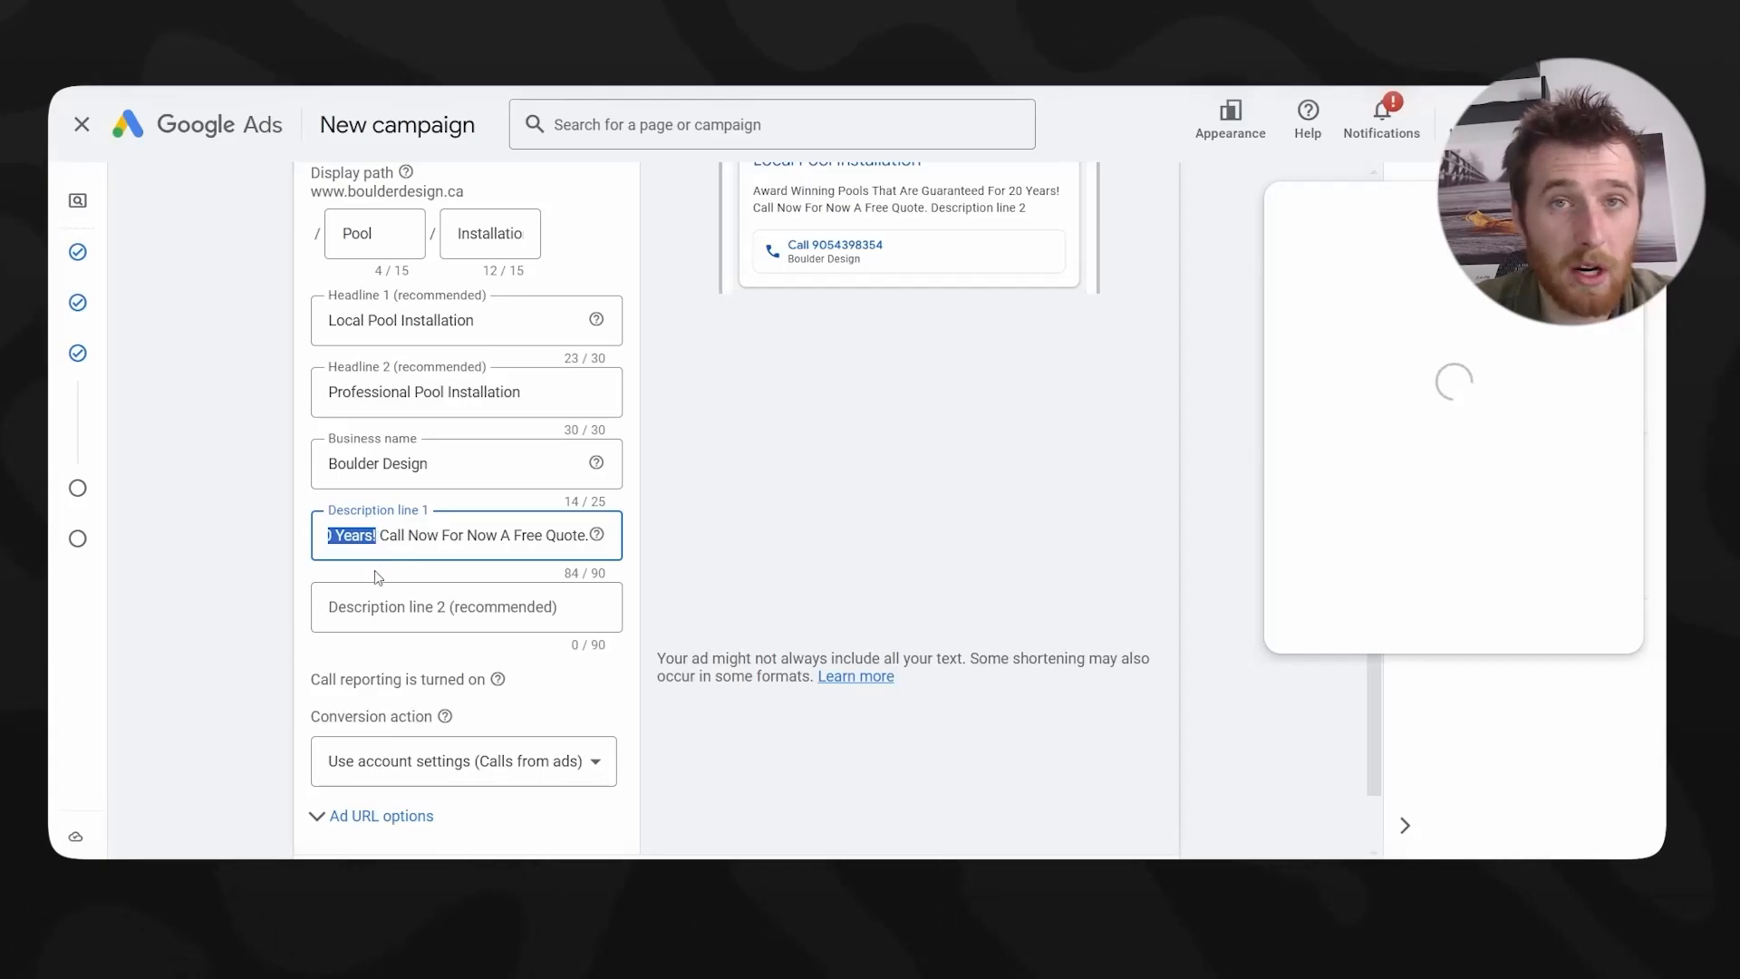
click(370, 595)
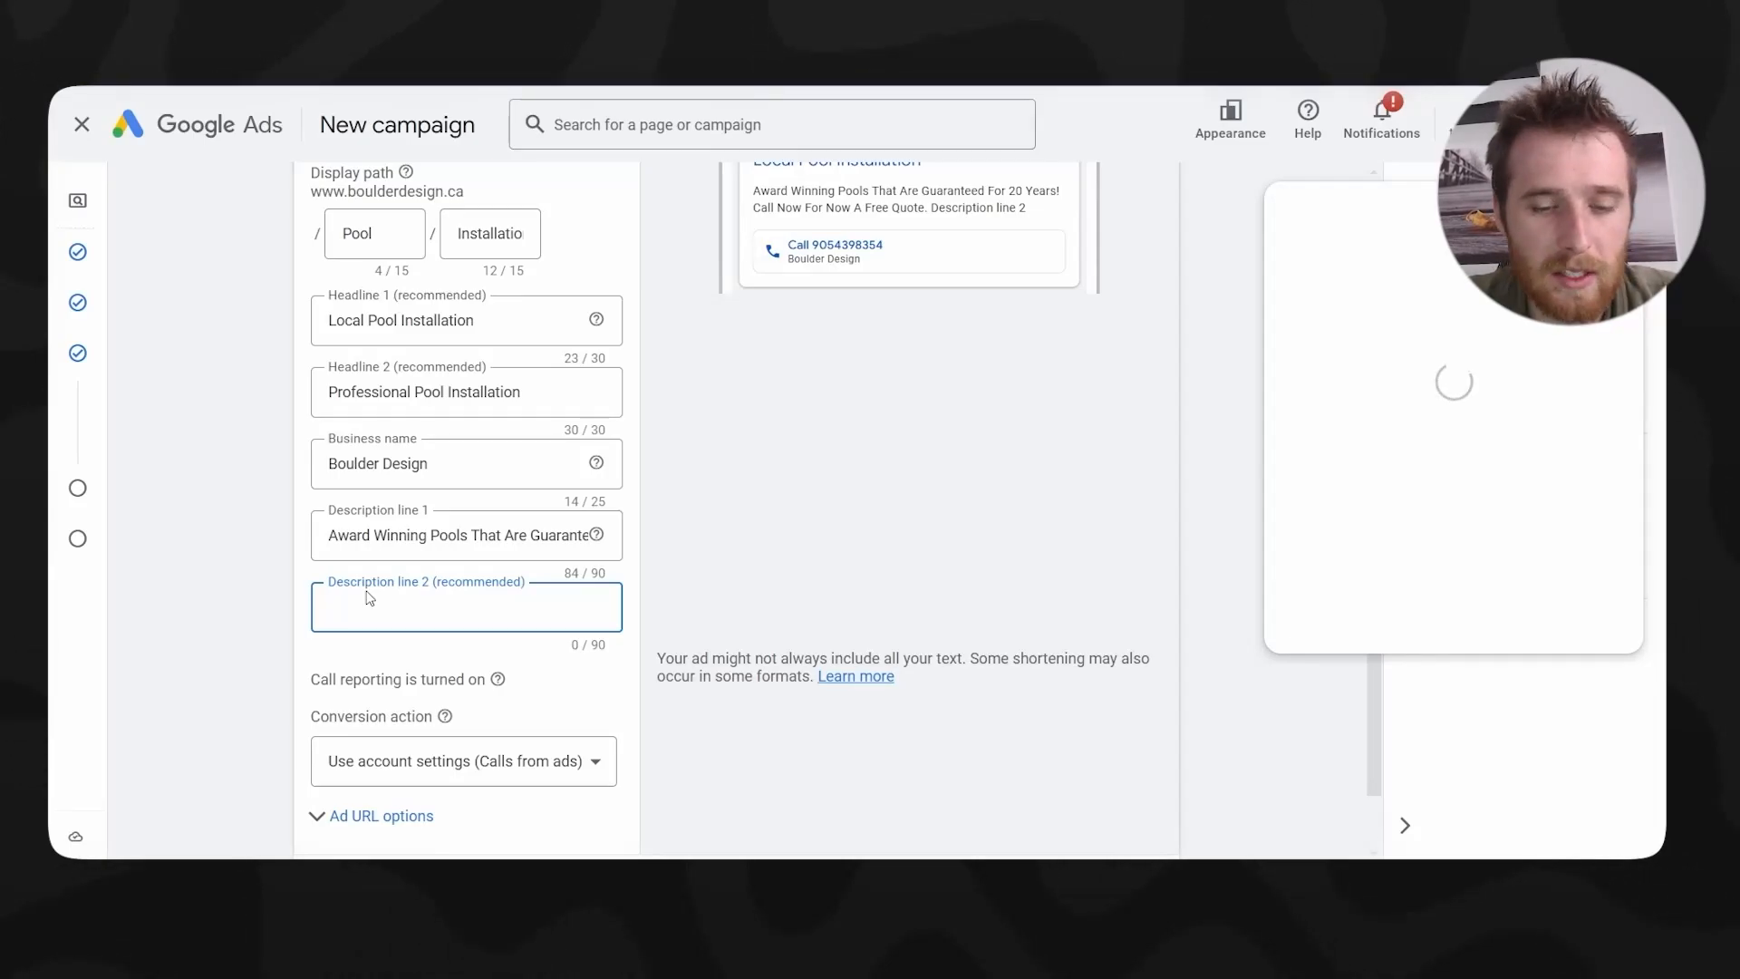
text(30 Years)
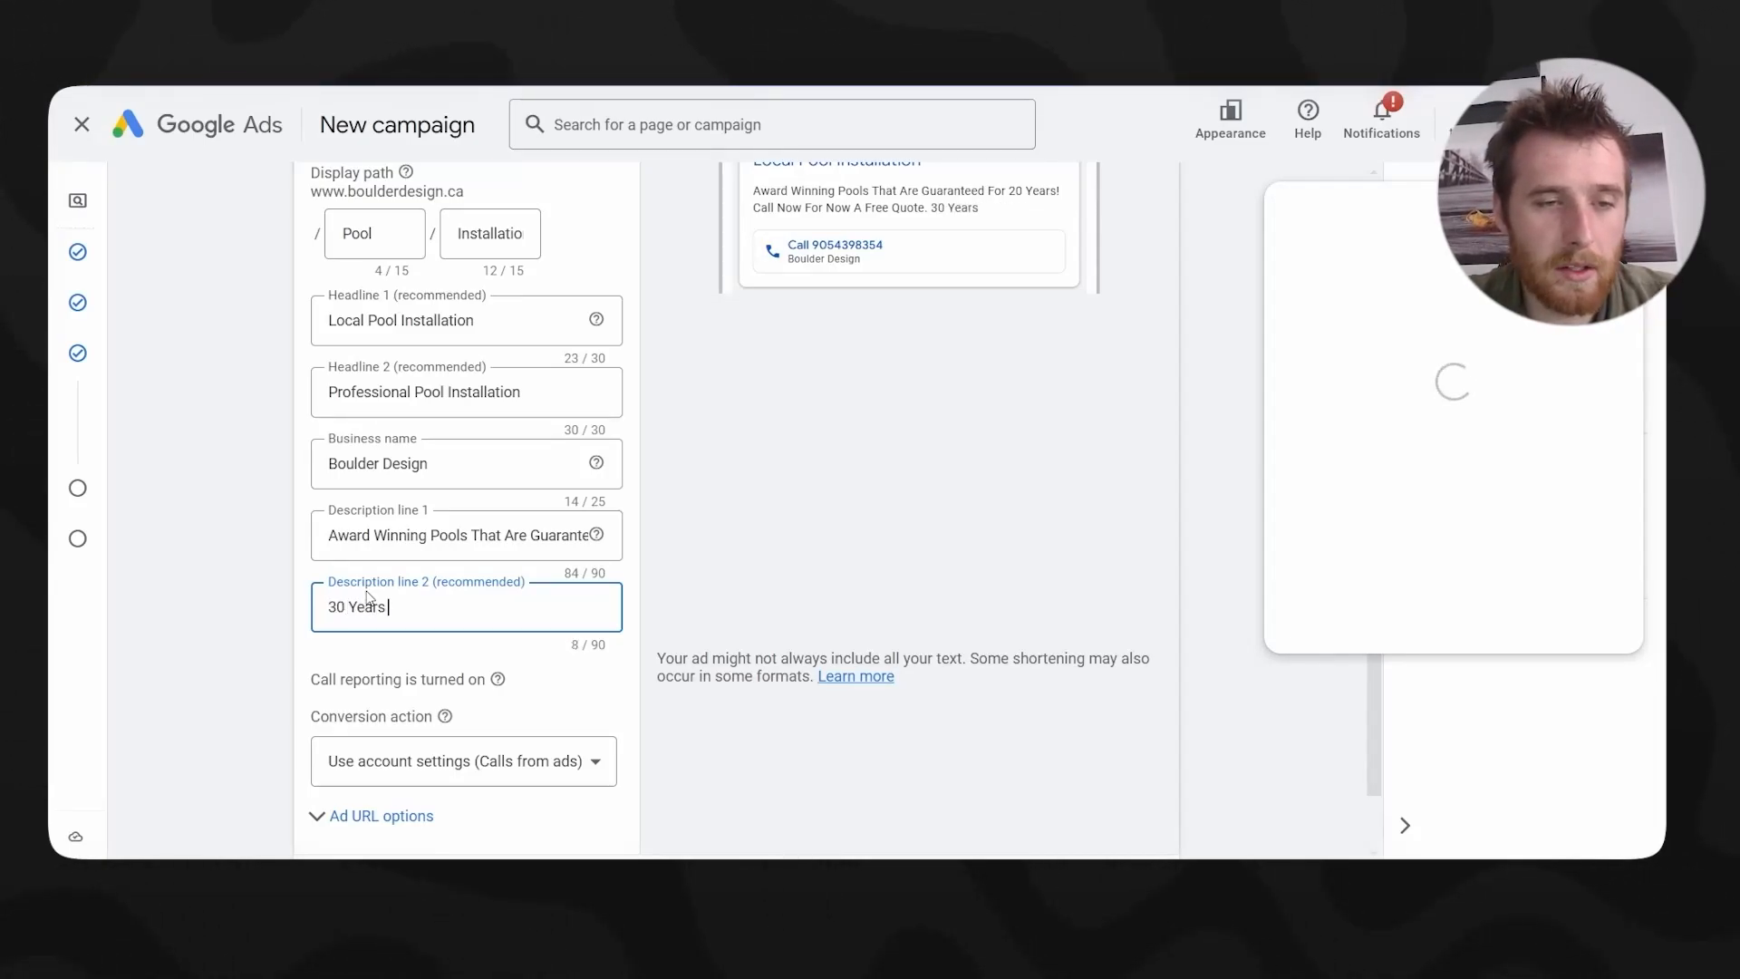
text( In Business)
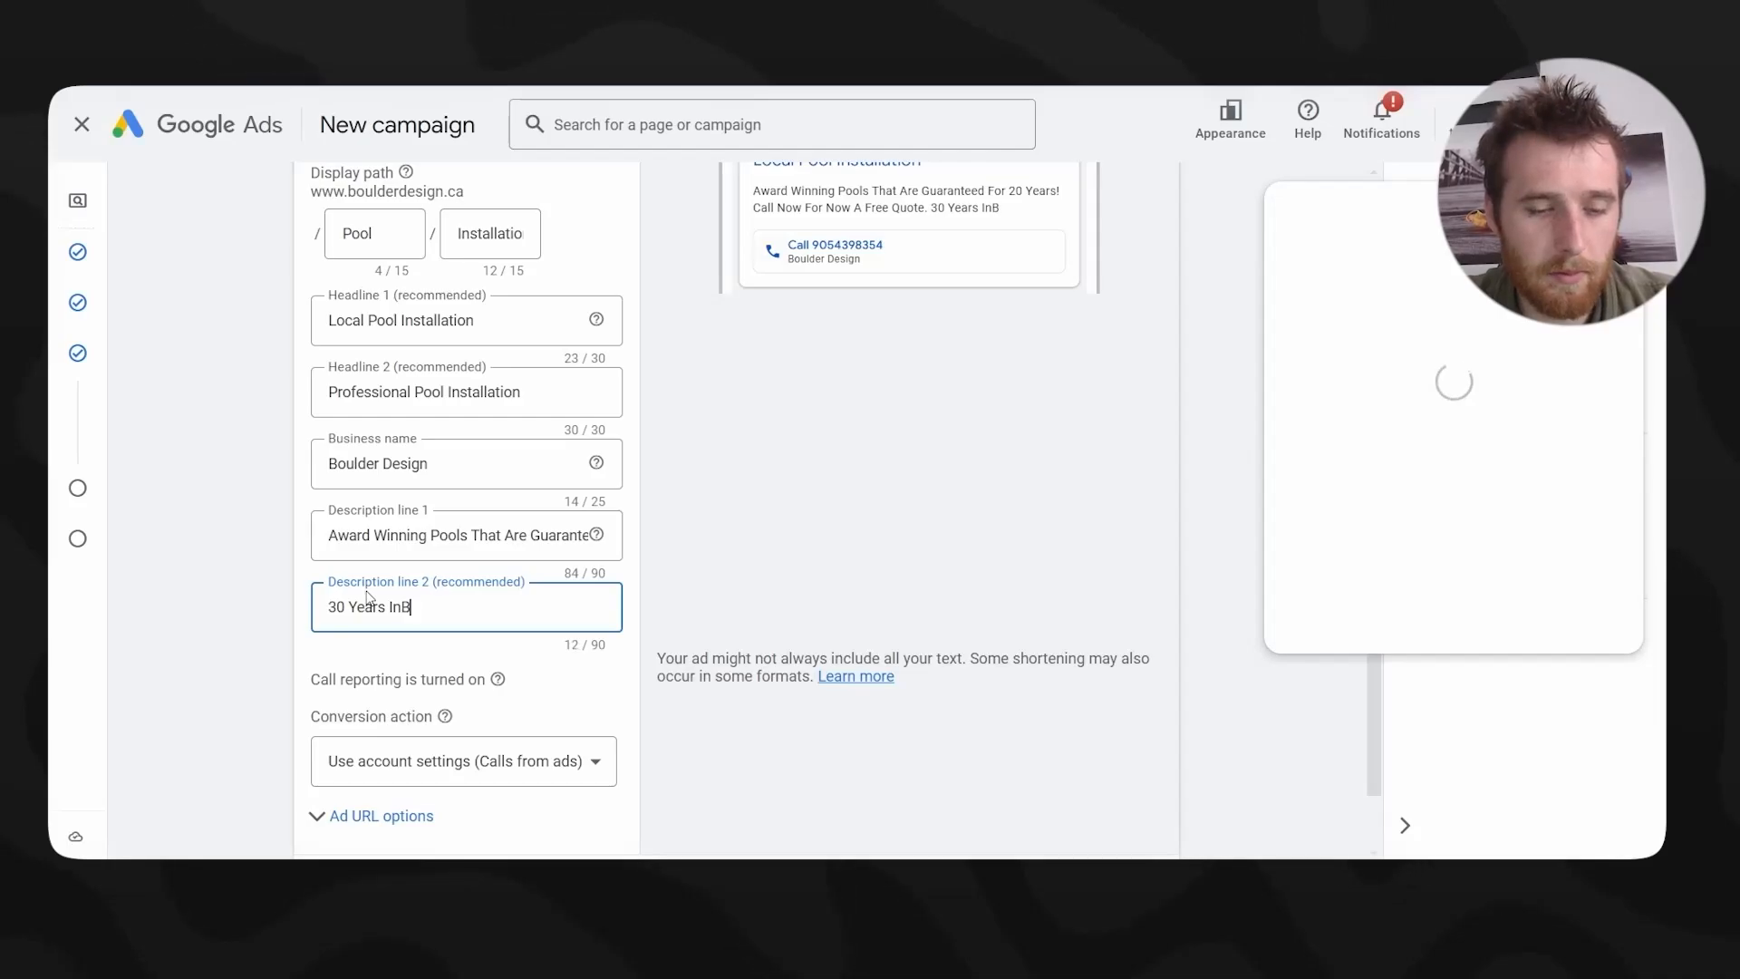
key(ctrl+a)
key(BackSpace)
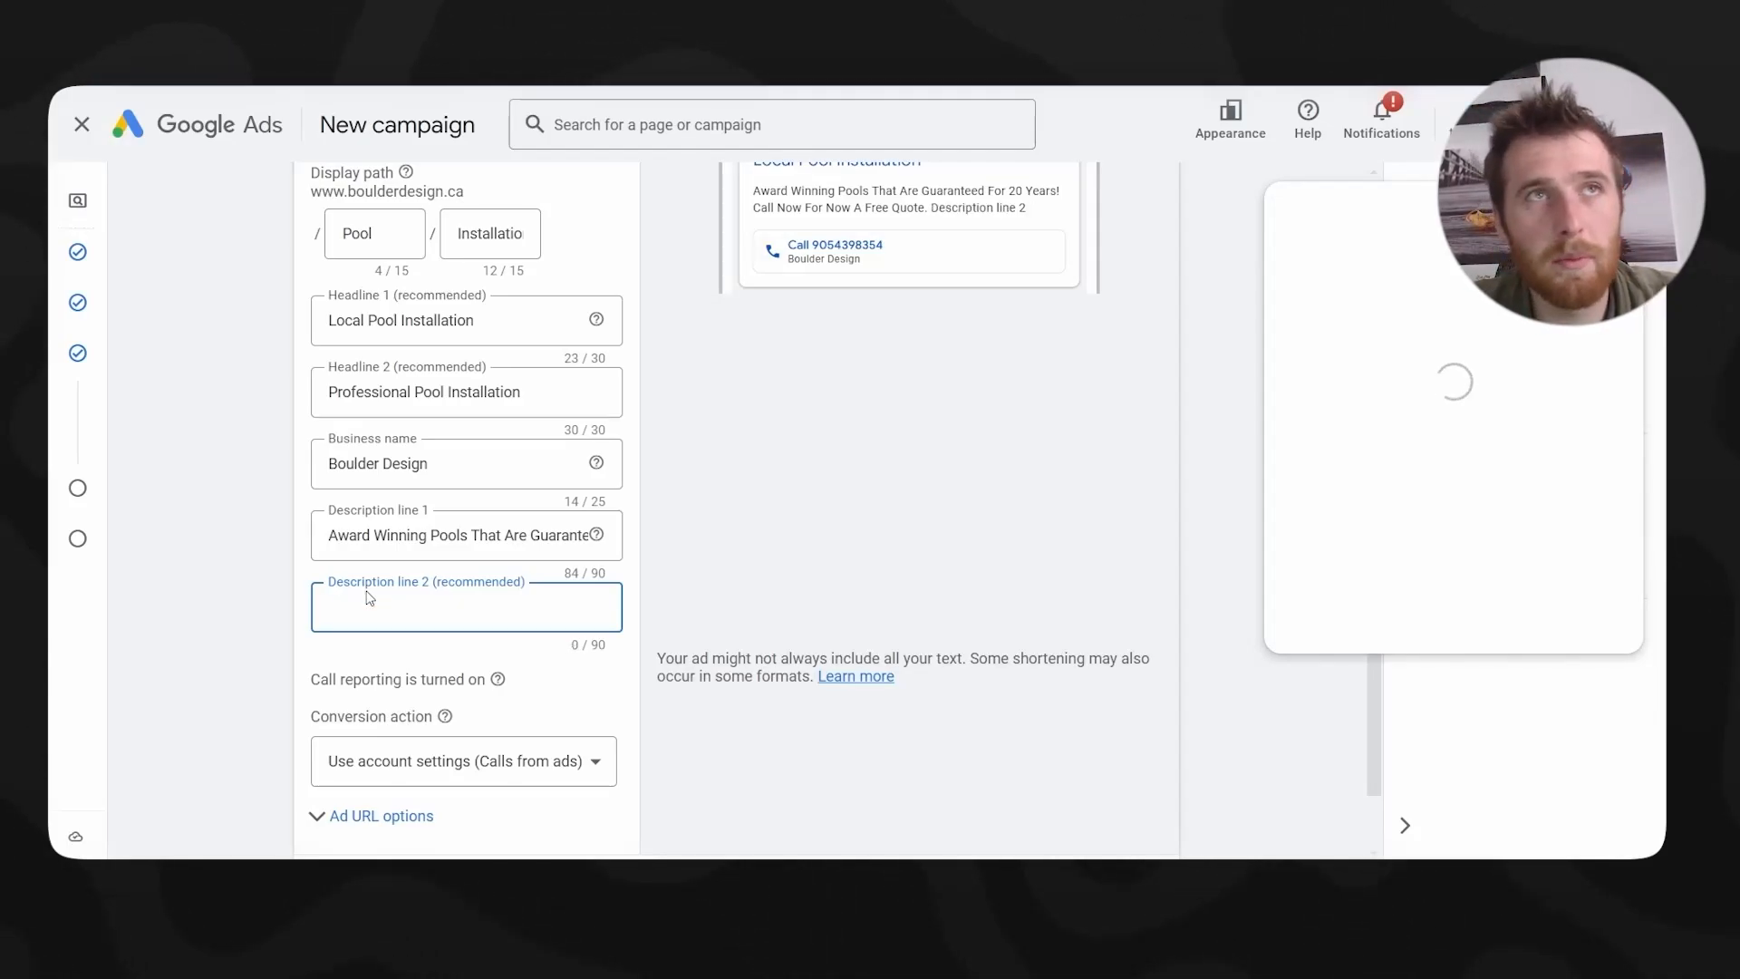
- Enter "100+ 5 Star Reviews. Cerified ANd Professional Pool Installation Services." as the call ad's description line 2
text(100+)
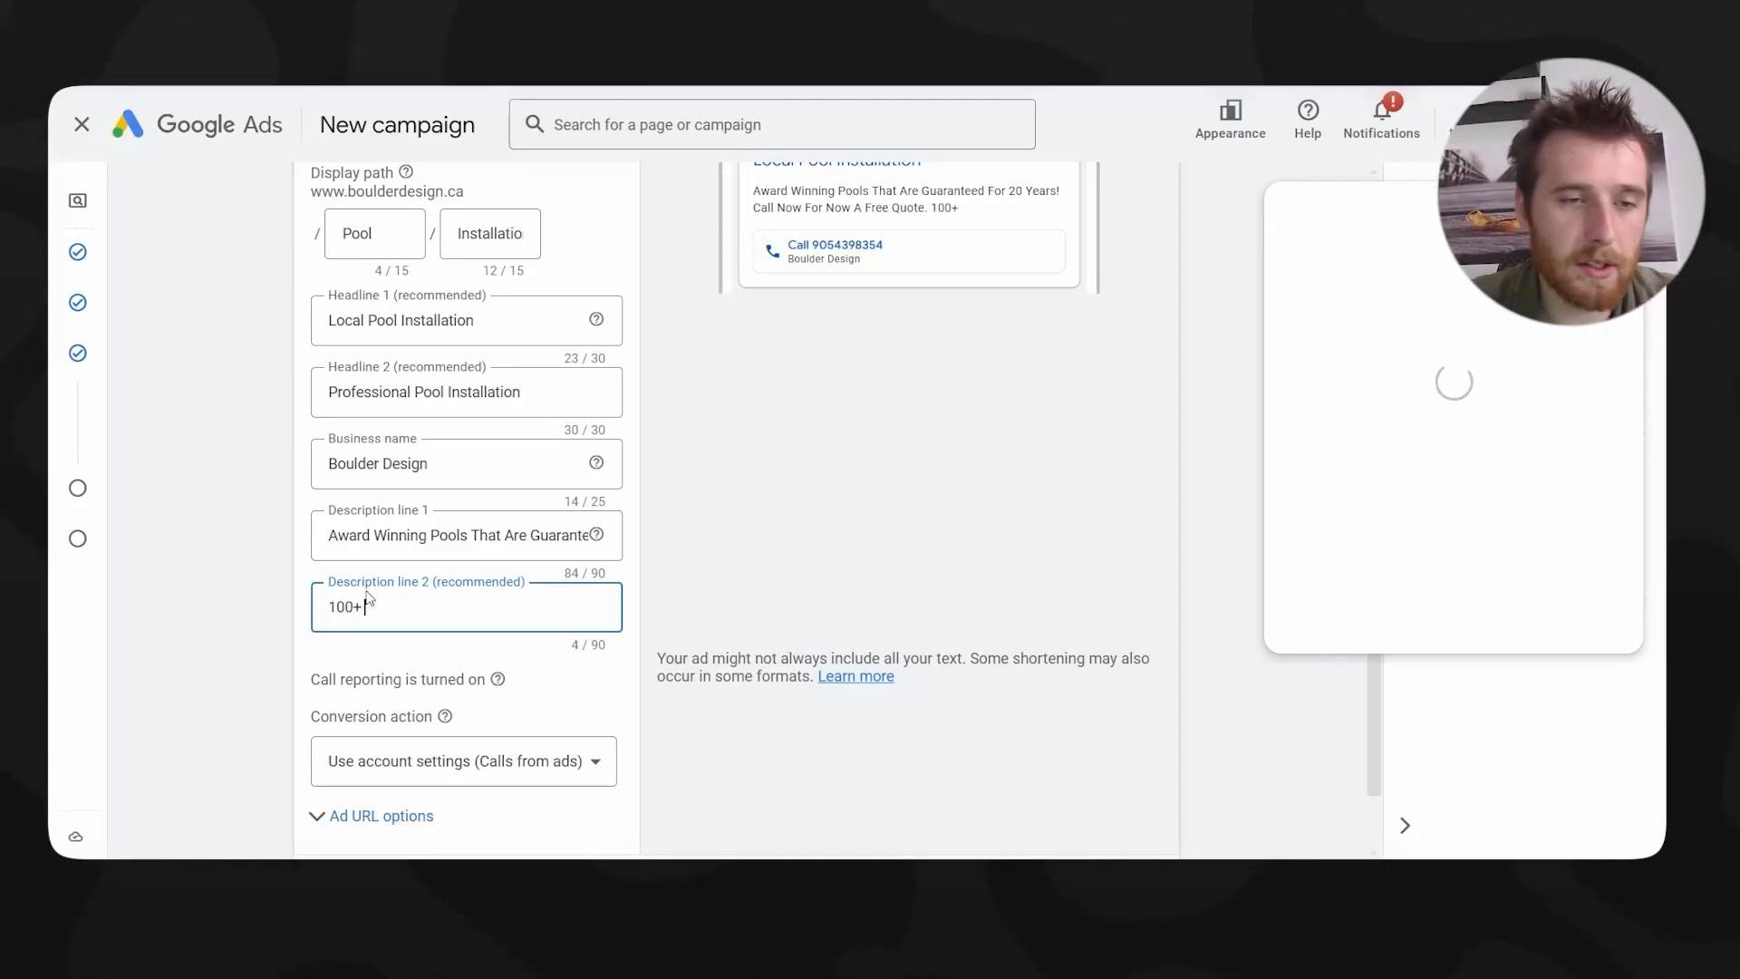
text( Testimi)
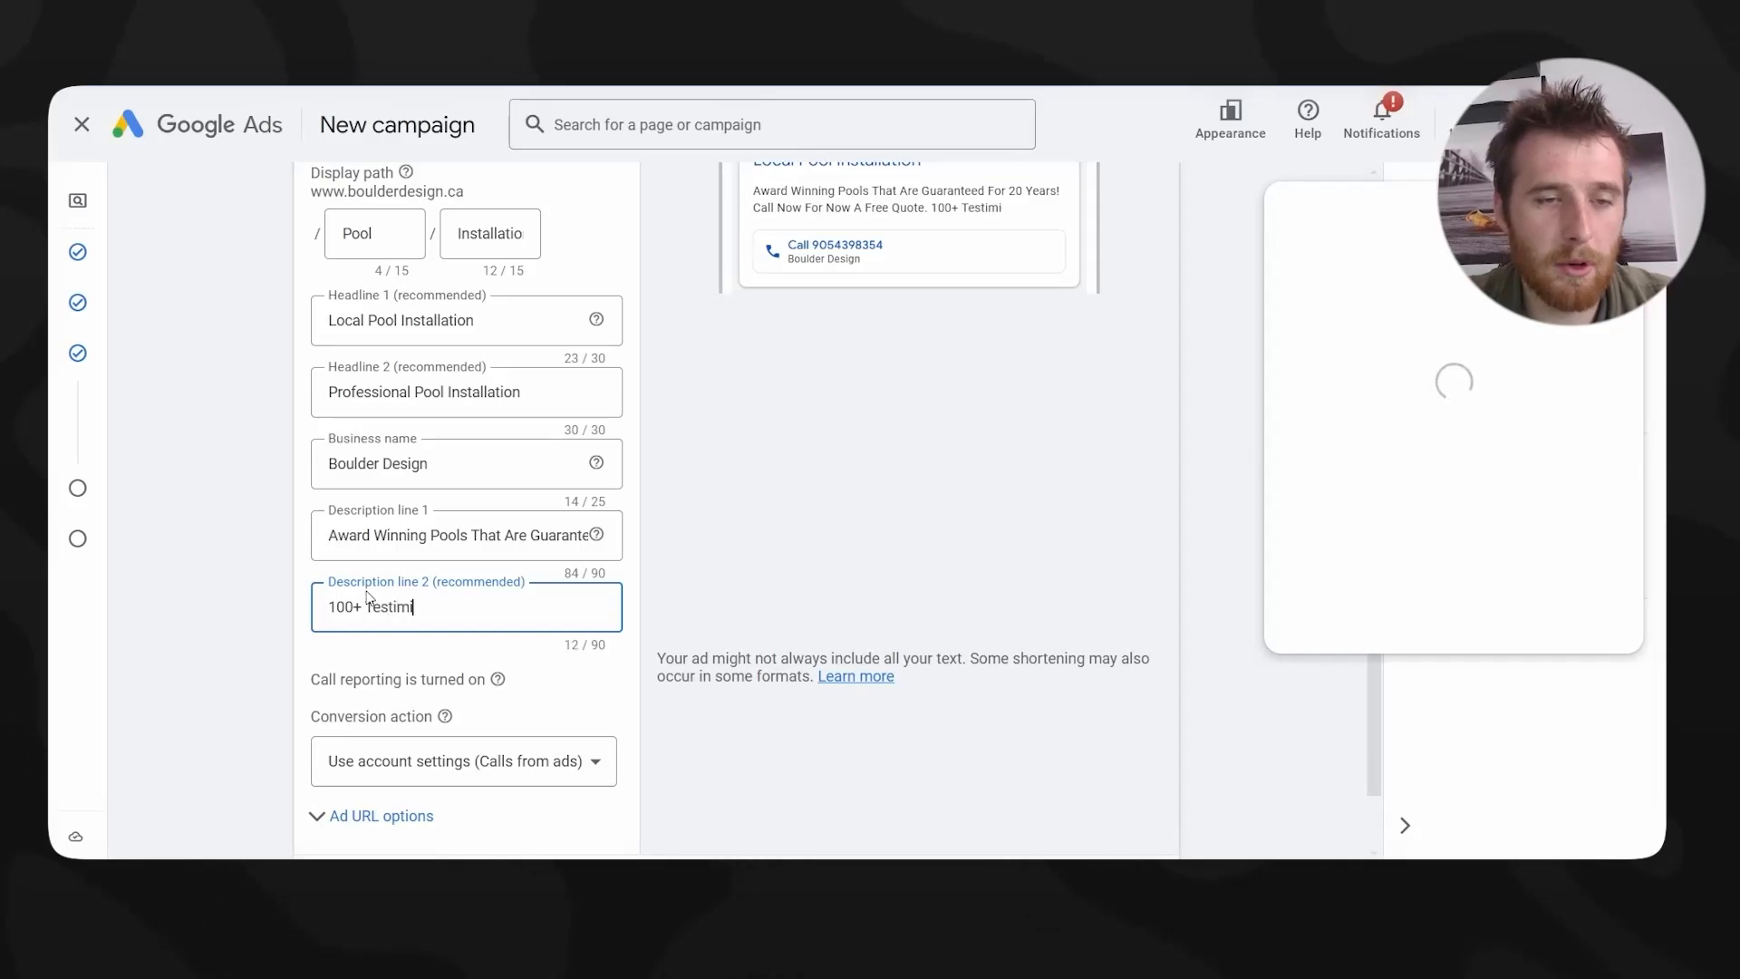
key(BackSpace)
key(BackSpace)
key(BackSpace)
key(BackSpace)
key(BackSpace)
key(BackSpace)
key(BackSpace)
text(5)
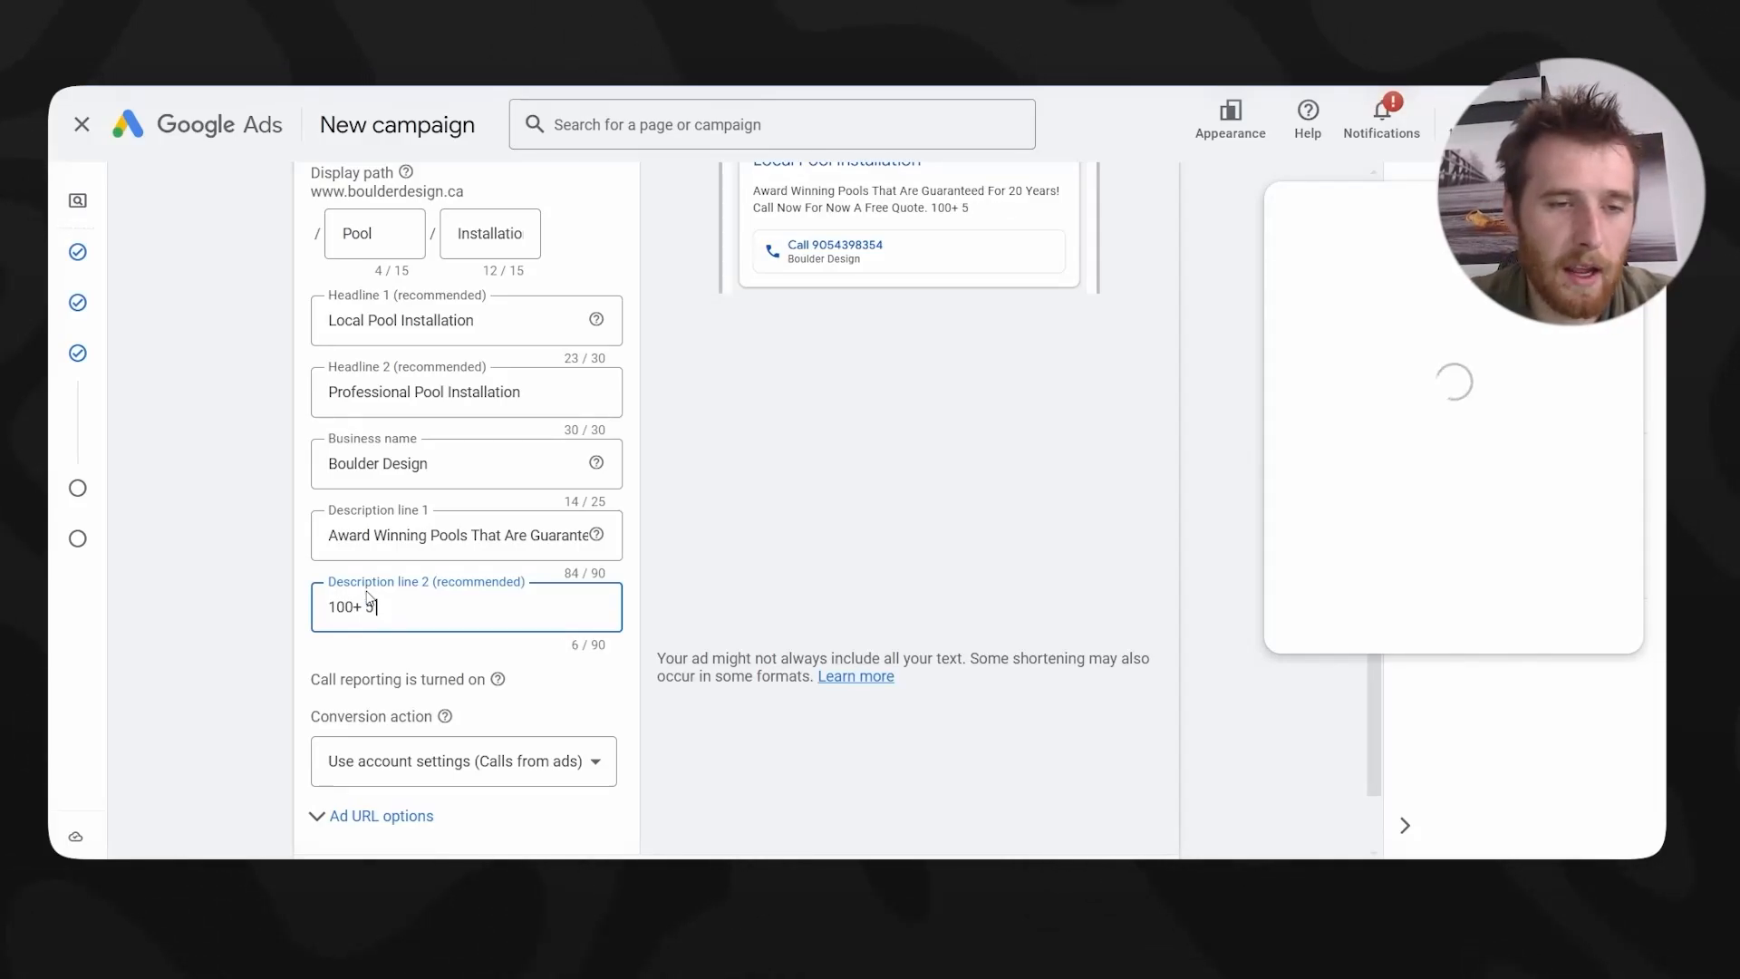
text( Star Reviews. C)
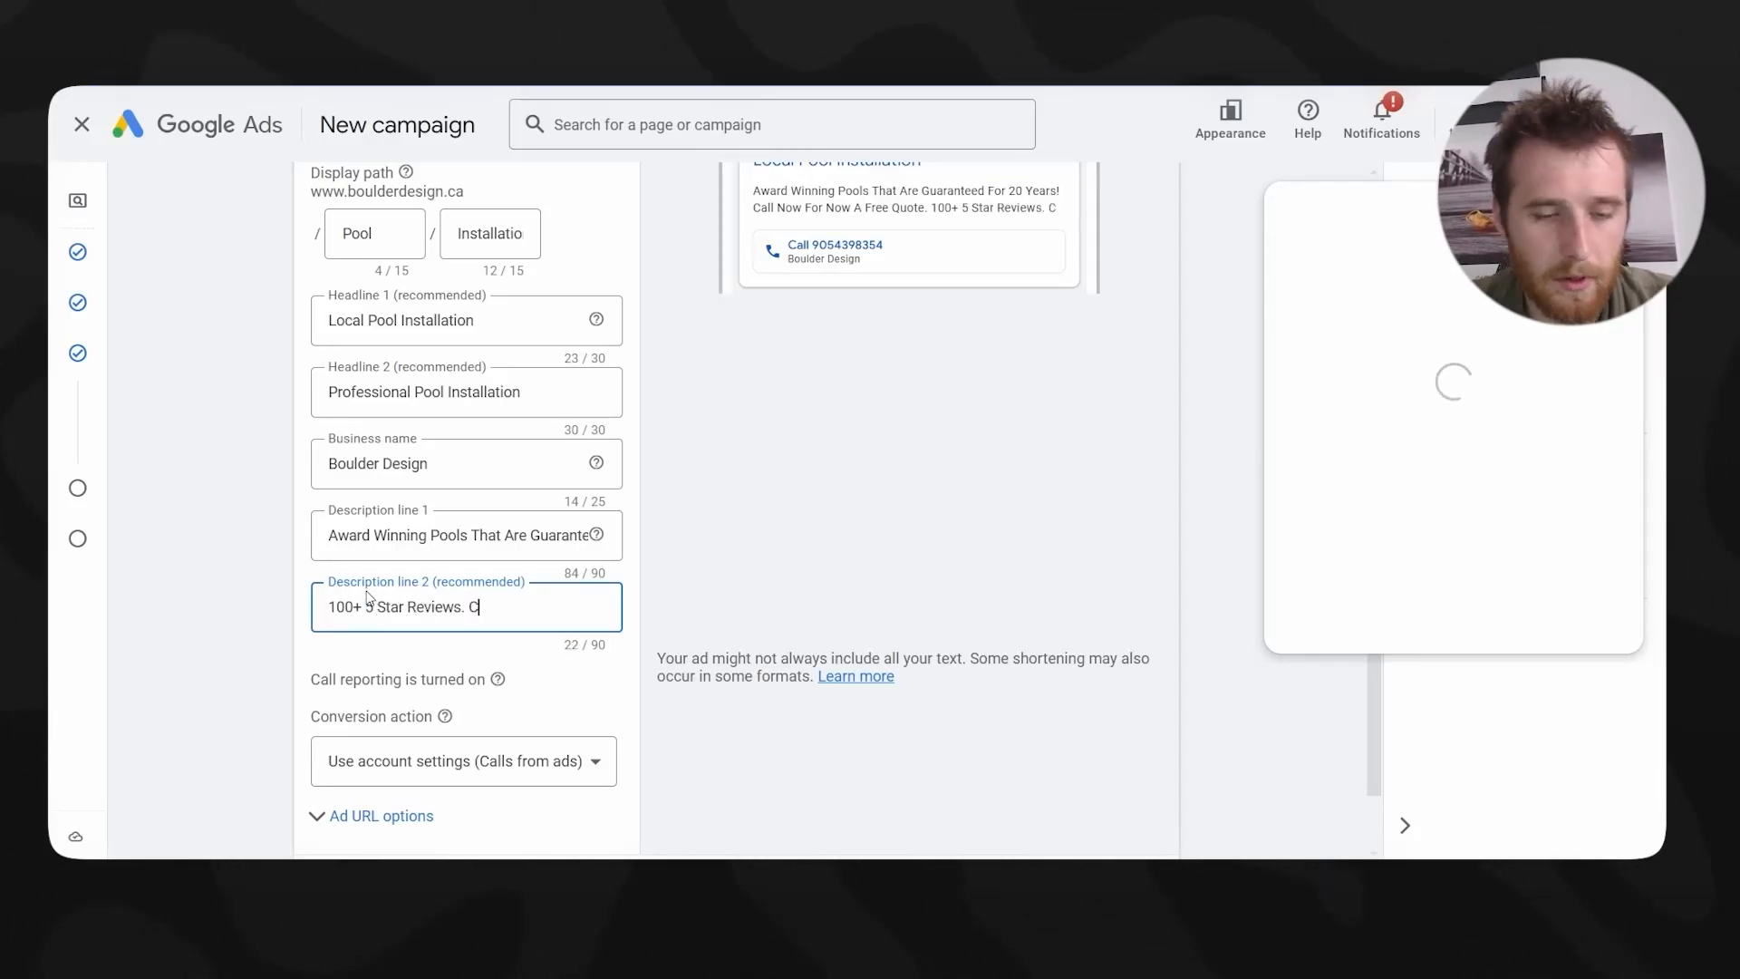
text(erified)
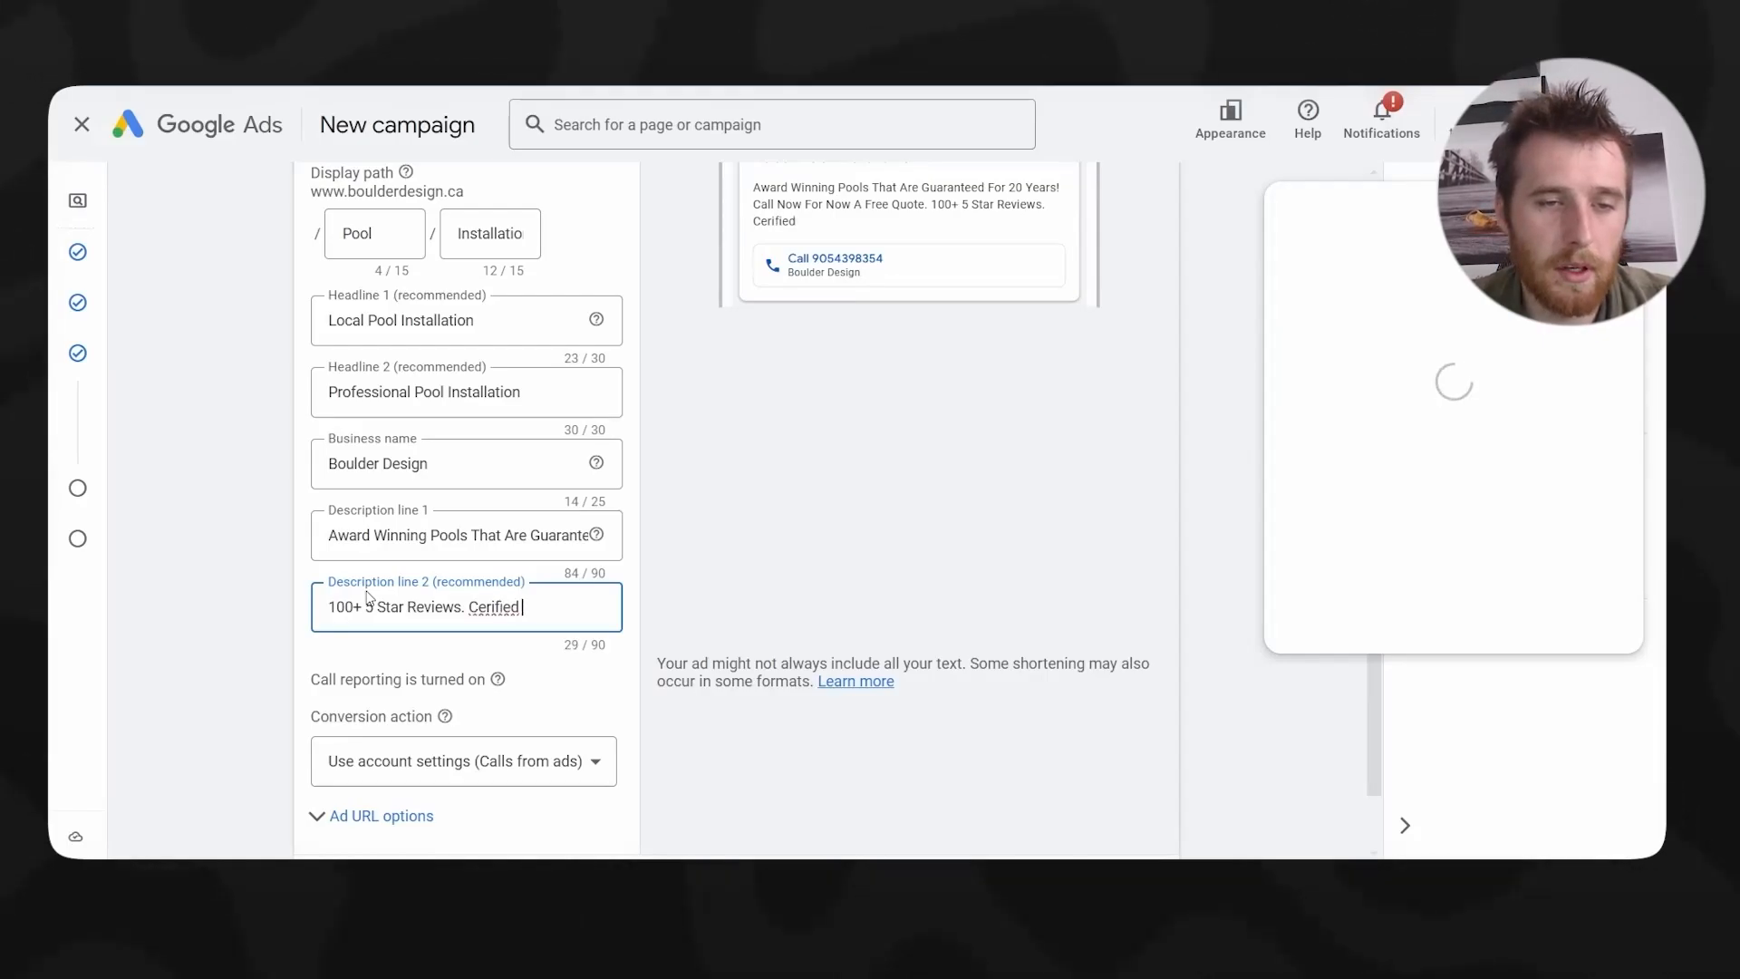
text( ANd Professional Pool Installation)
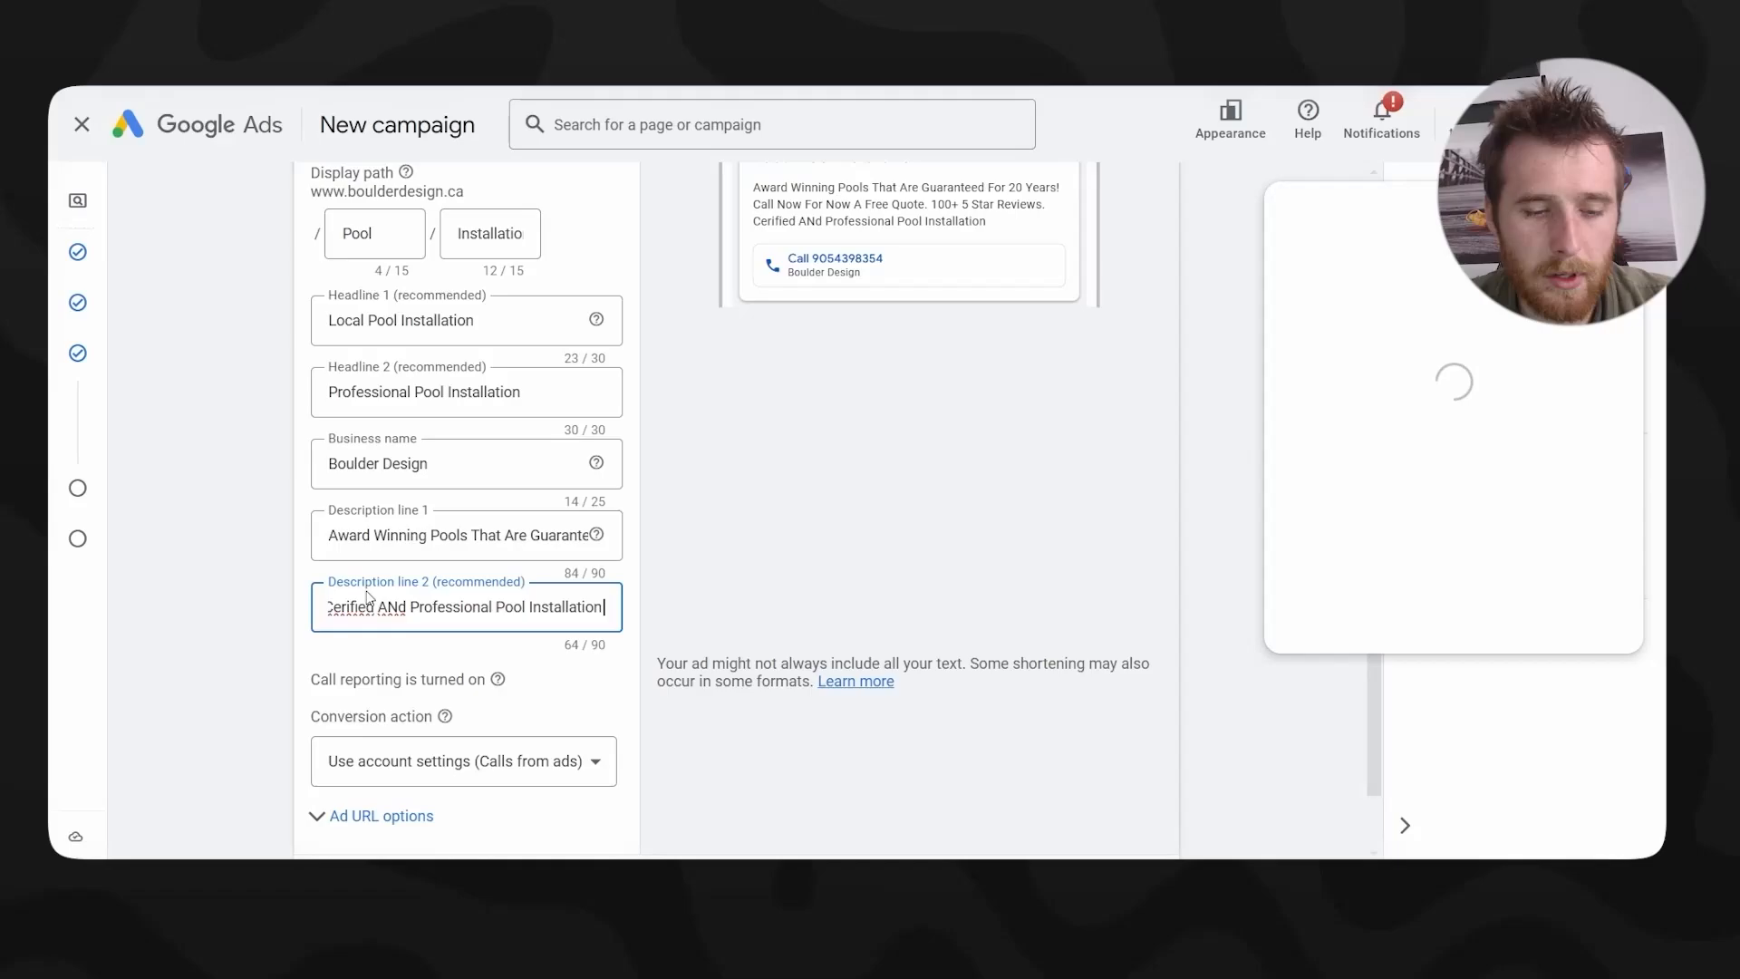
text( Services. Guar)
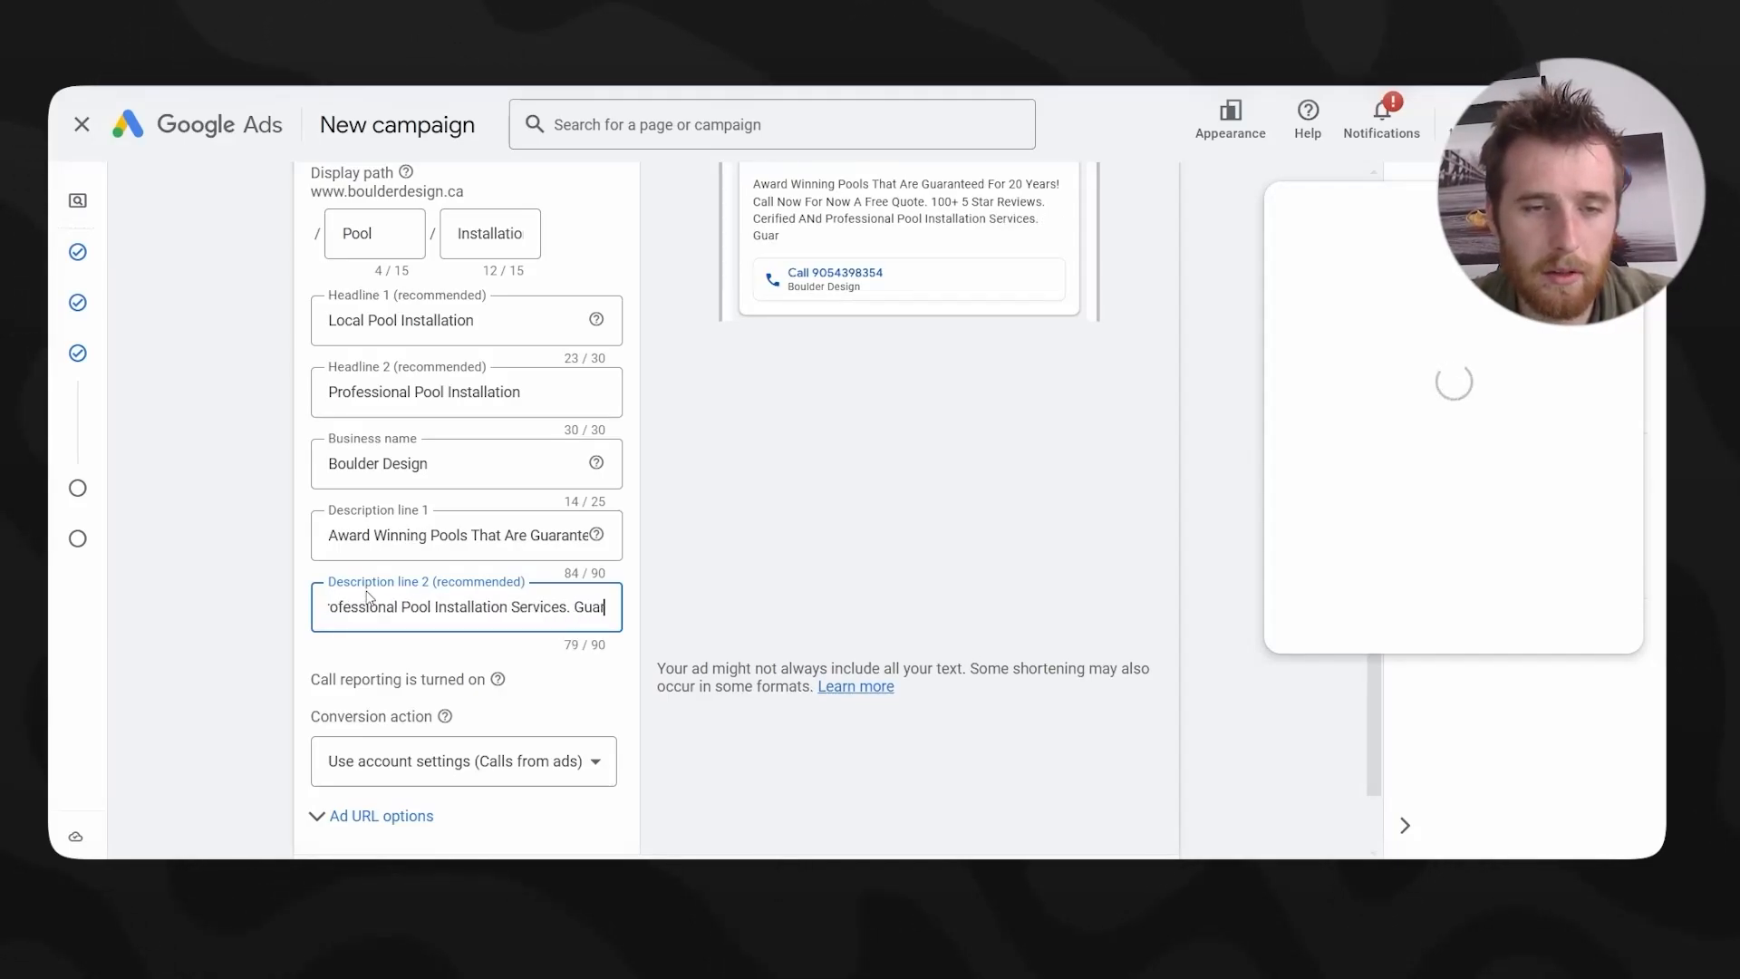
text(teed To)
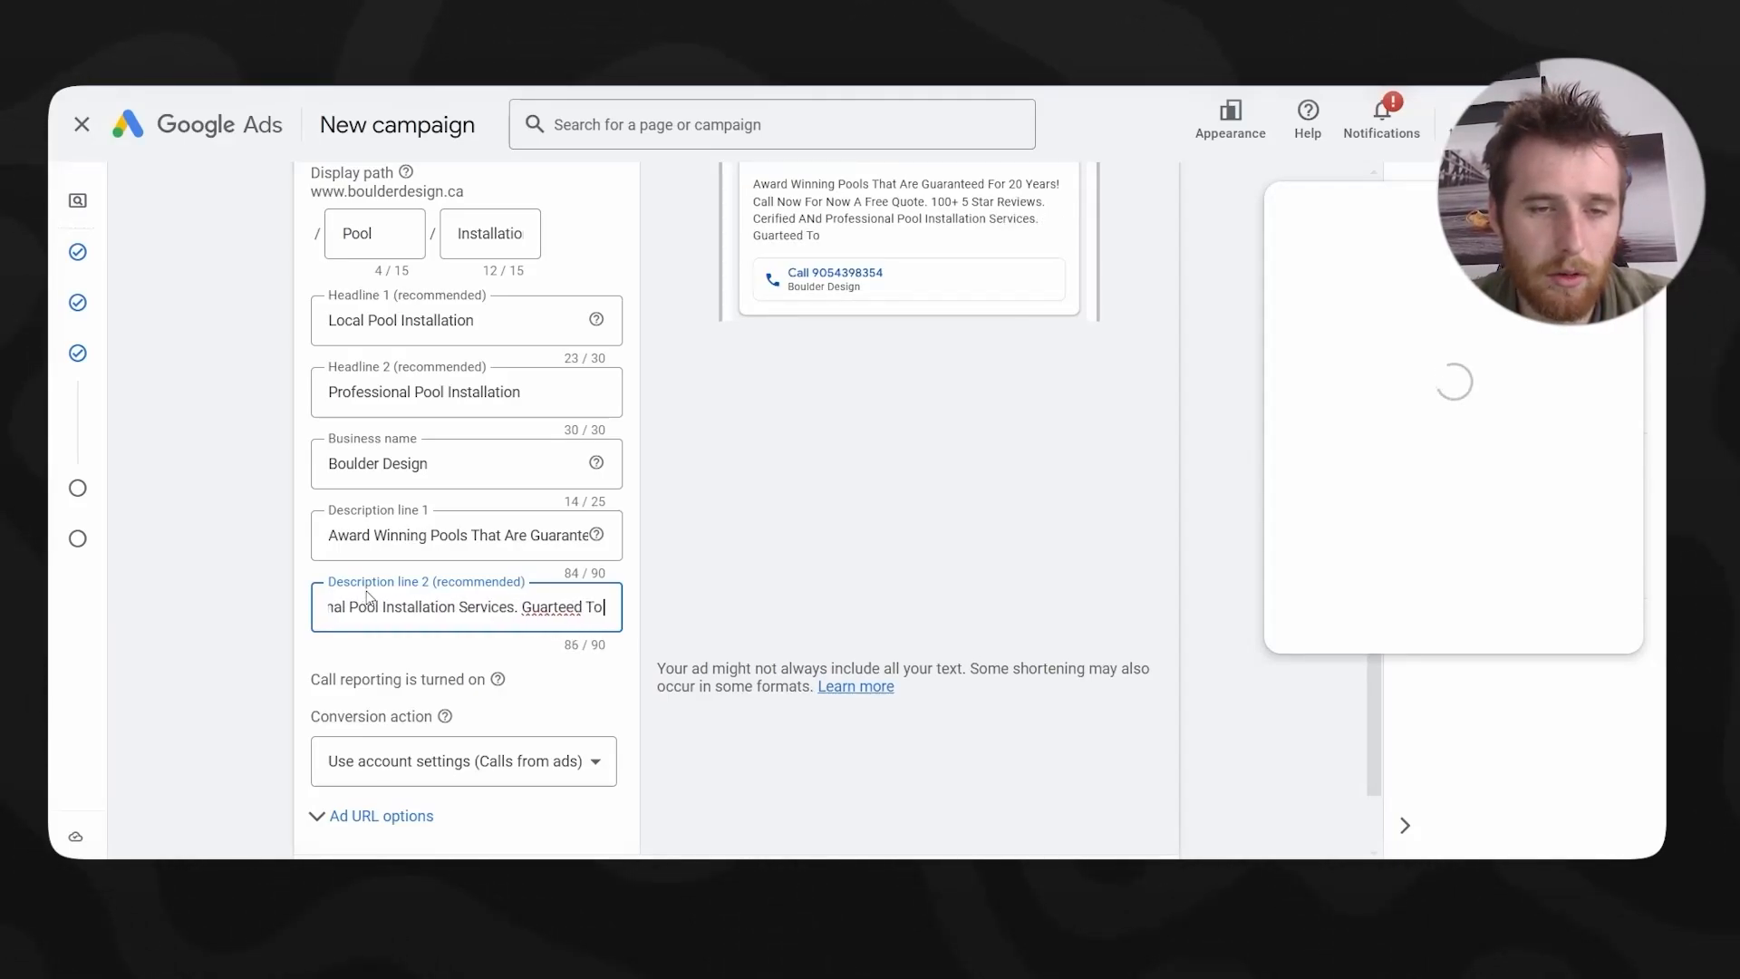
text( A)
key(BackSpace)
key(BackSpace)
key(BackSpace)
key(BackSpace)
key(BackSpace)
key(BackSpace)
key(BackSpace)
key(BackSpace)
key(BackSpace)
key(BackSpace)
key(BackSpace)
key(BackSpace)
key(BackSpace)
key(BackSpace)
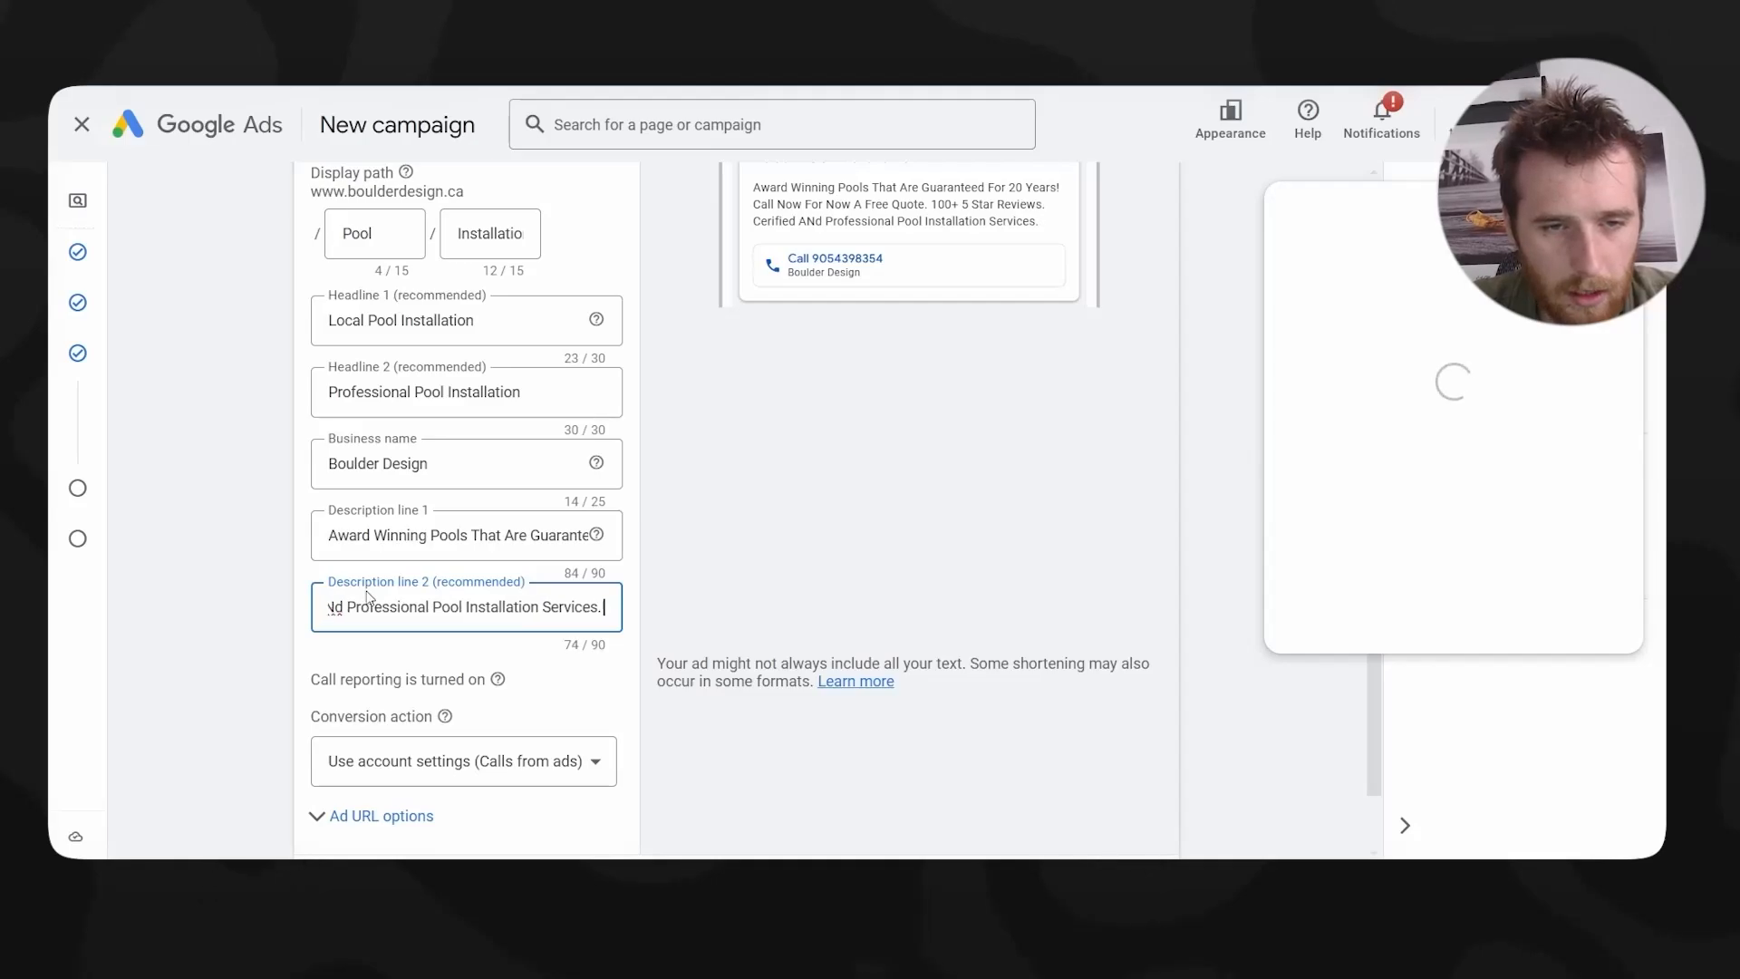
- Append "Get A Free Estimate" to description line 2 and remove "ANd Professional" to fit the 90-character limit
text(Get A)
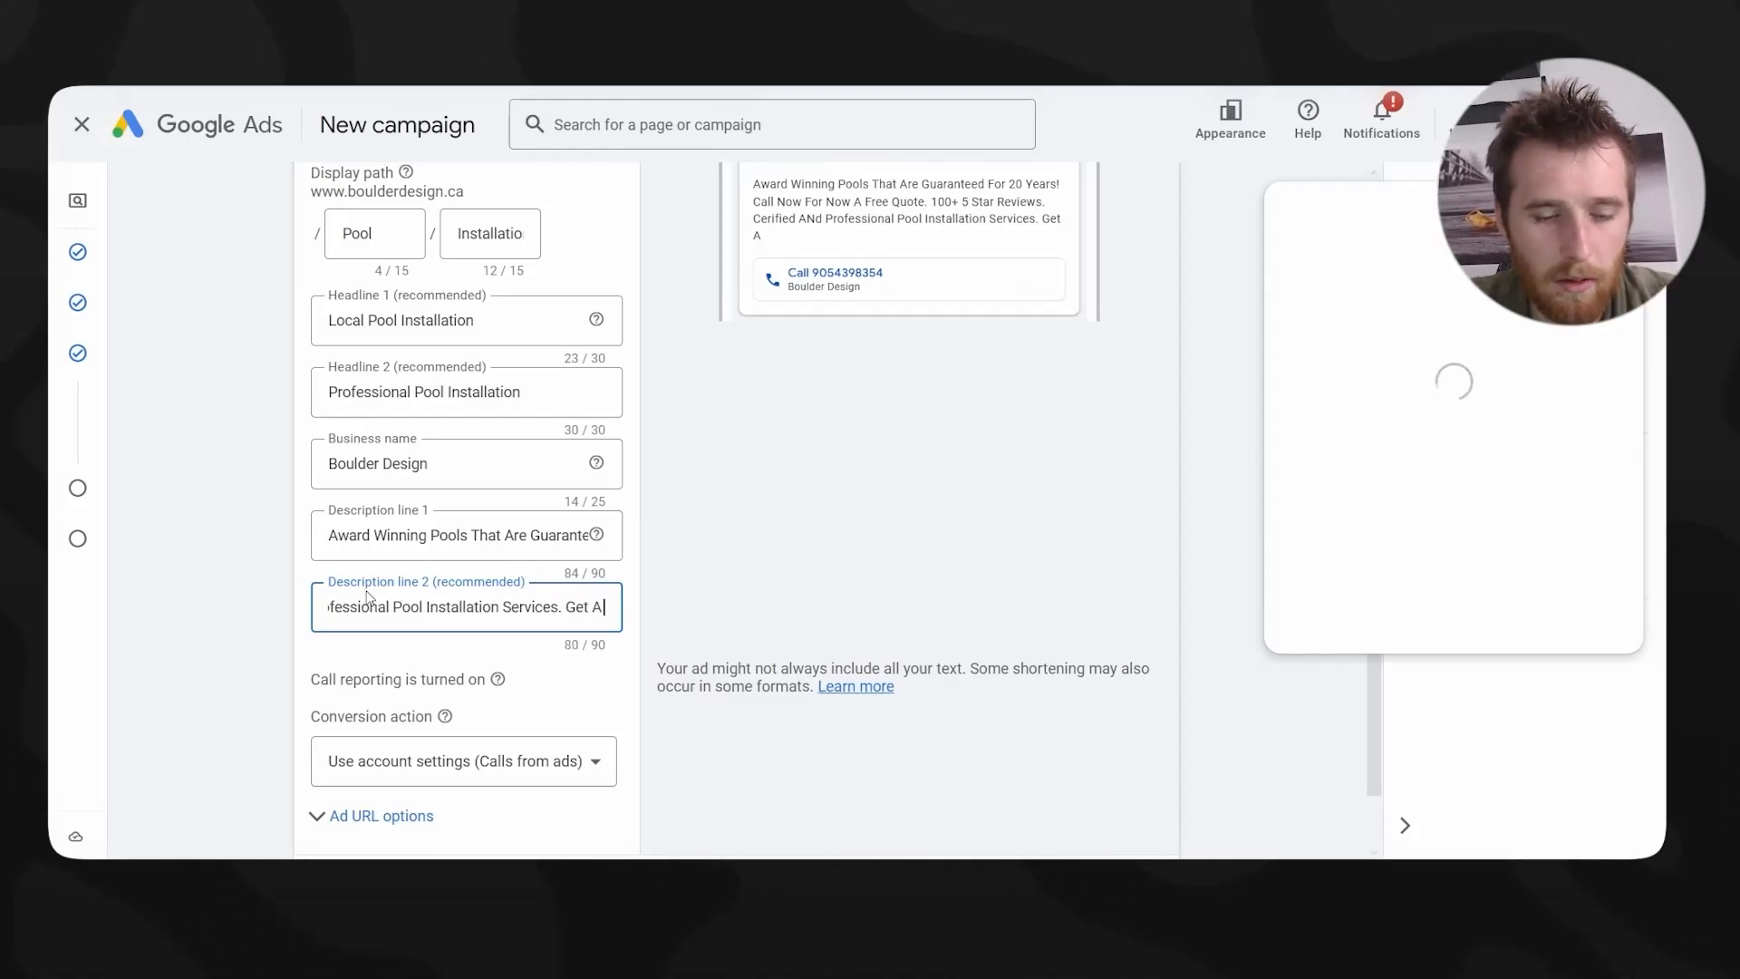
text( Free Estimate)
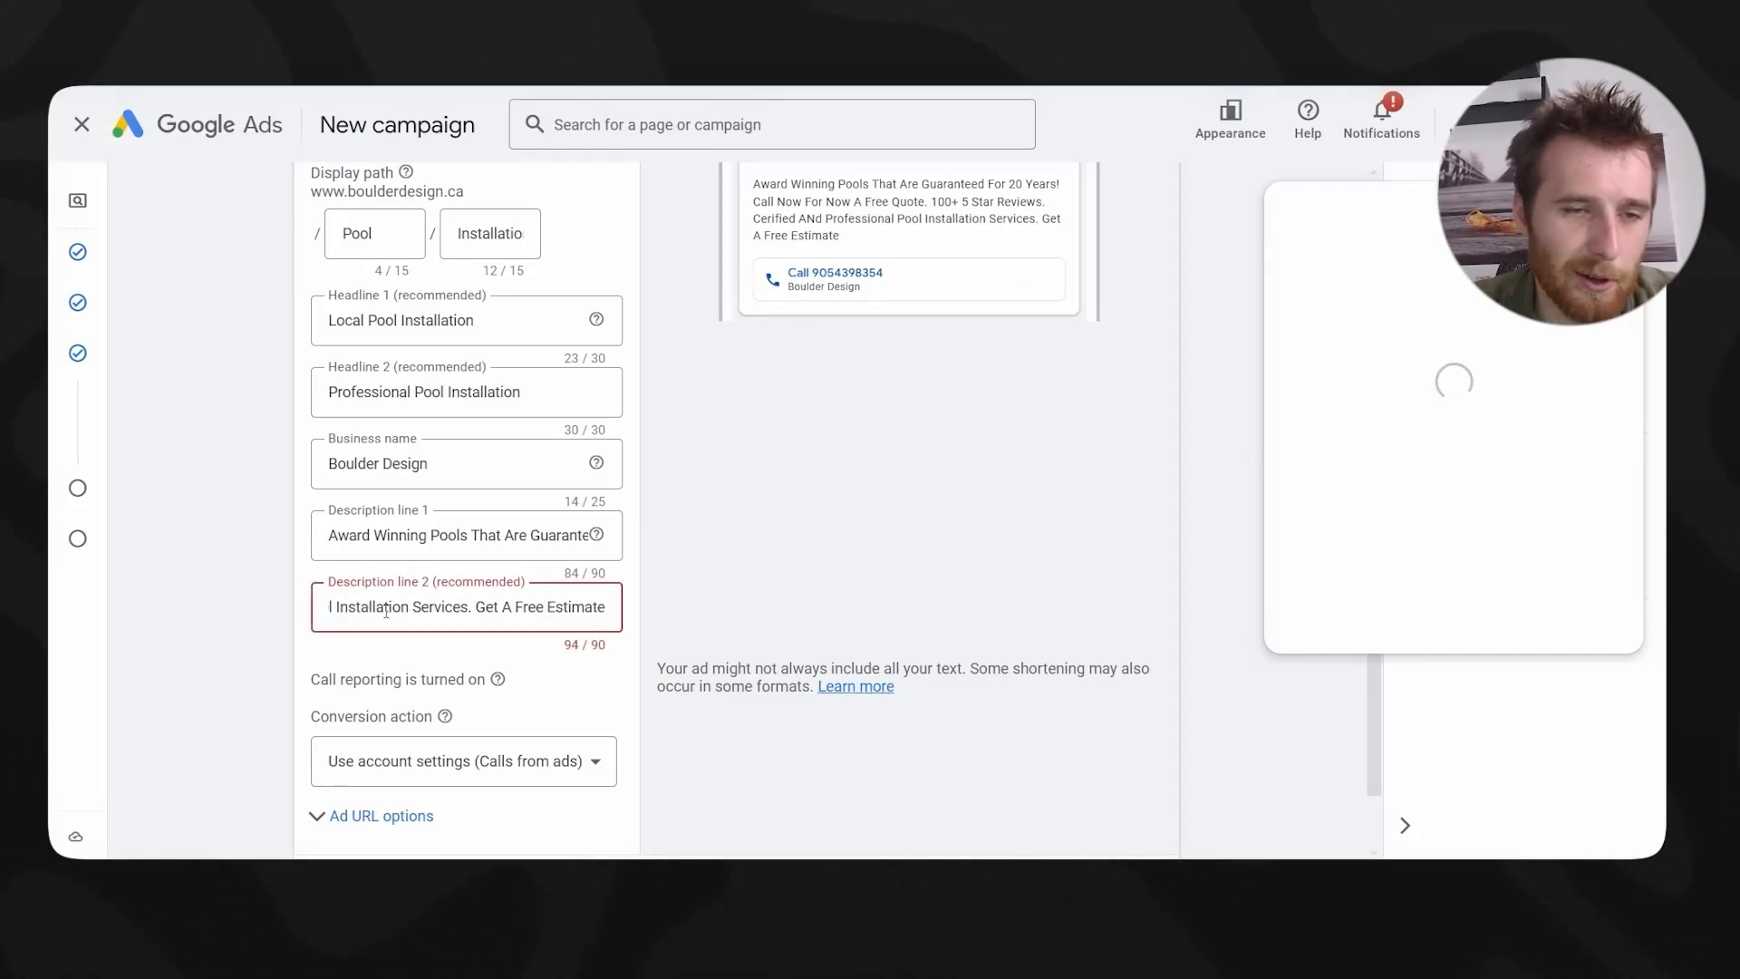
drag(386, 611, 501, 607)
key(BackSpace)
- Correct the misspelled "Cerified" to "Certified" in description line 2 and check the end of the line
right_click(353, 606)
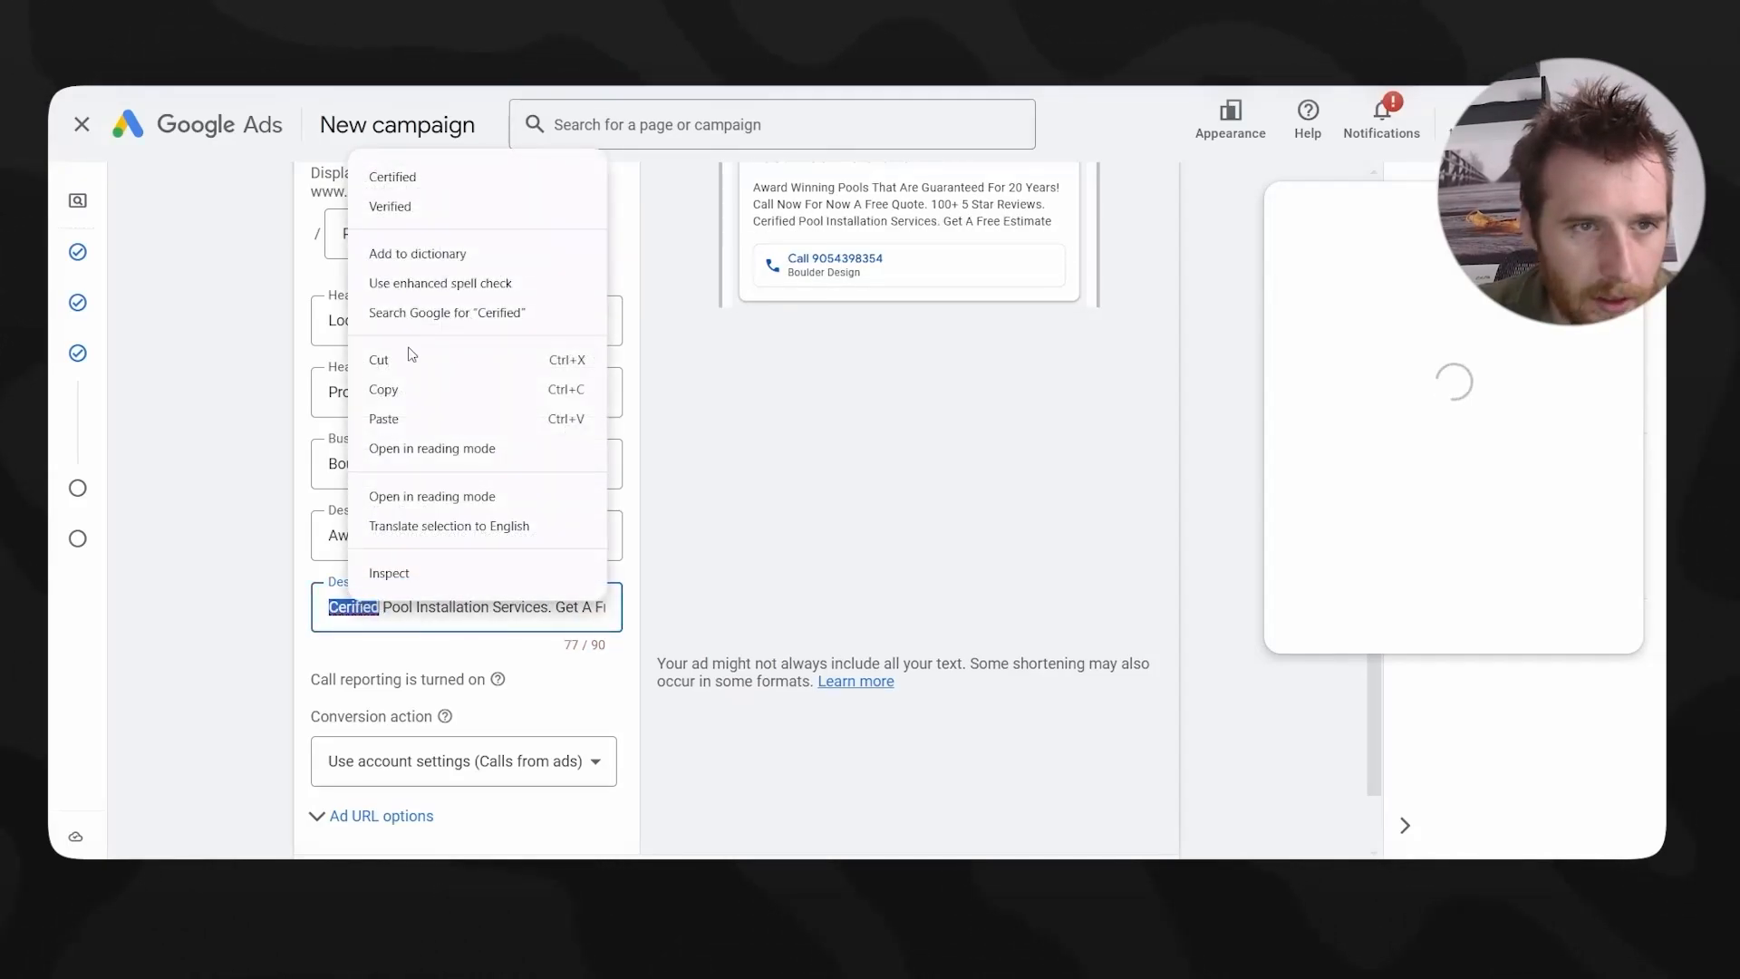
click(398, 176)
drag(518, 606, 635, 604)
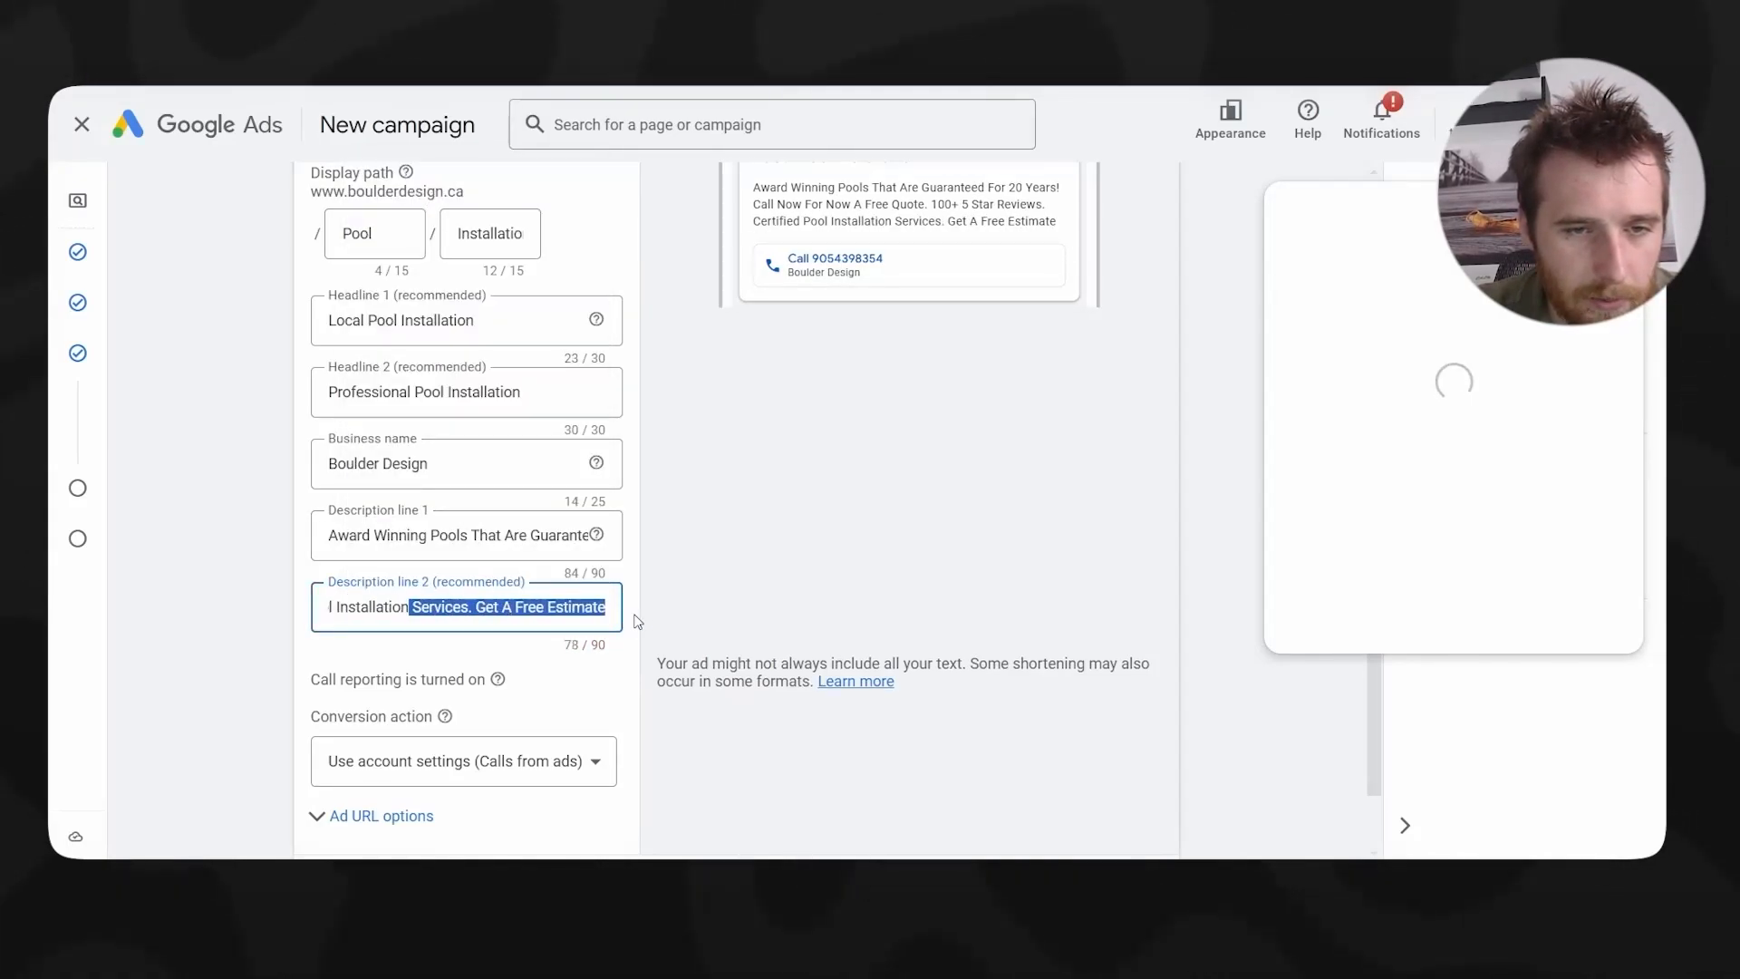
triple_click(444, 604)
text(d)
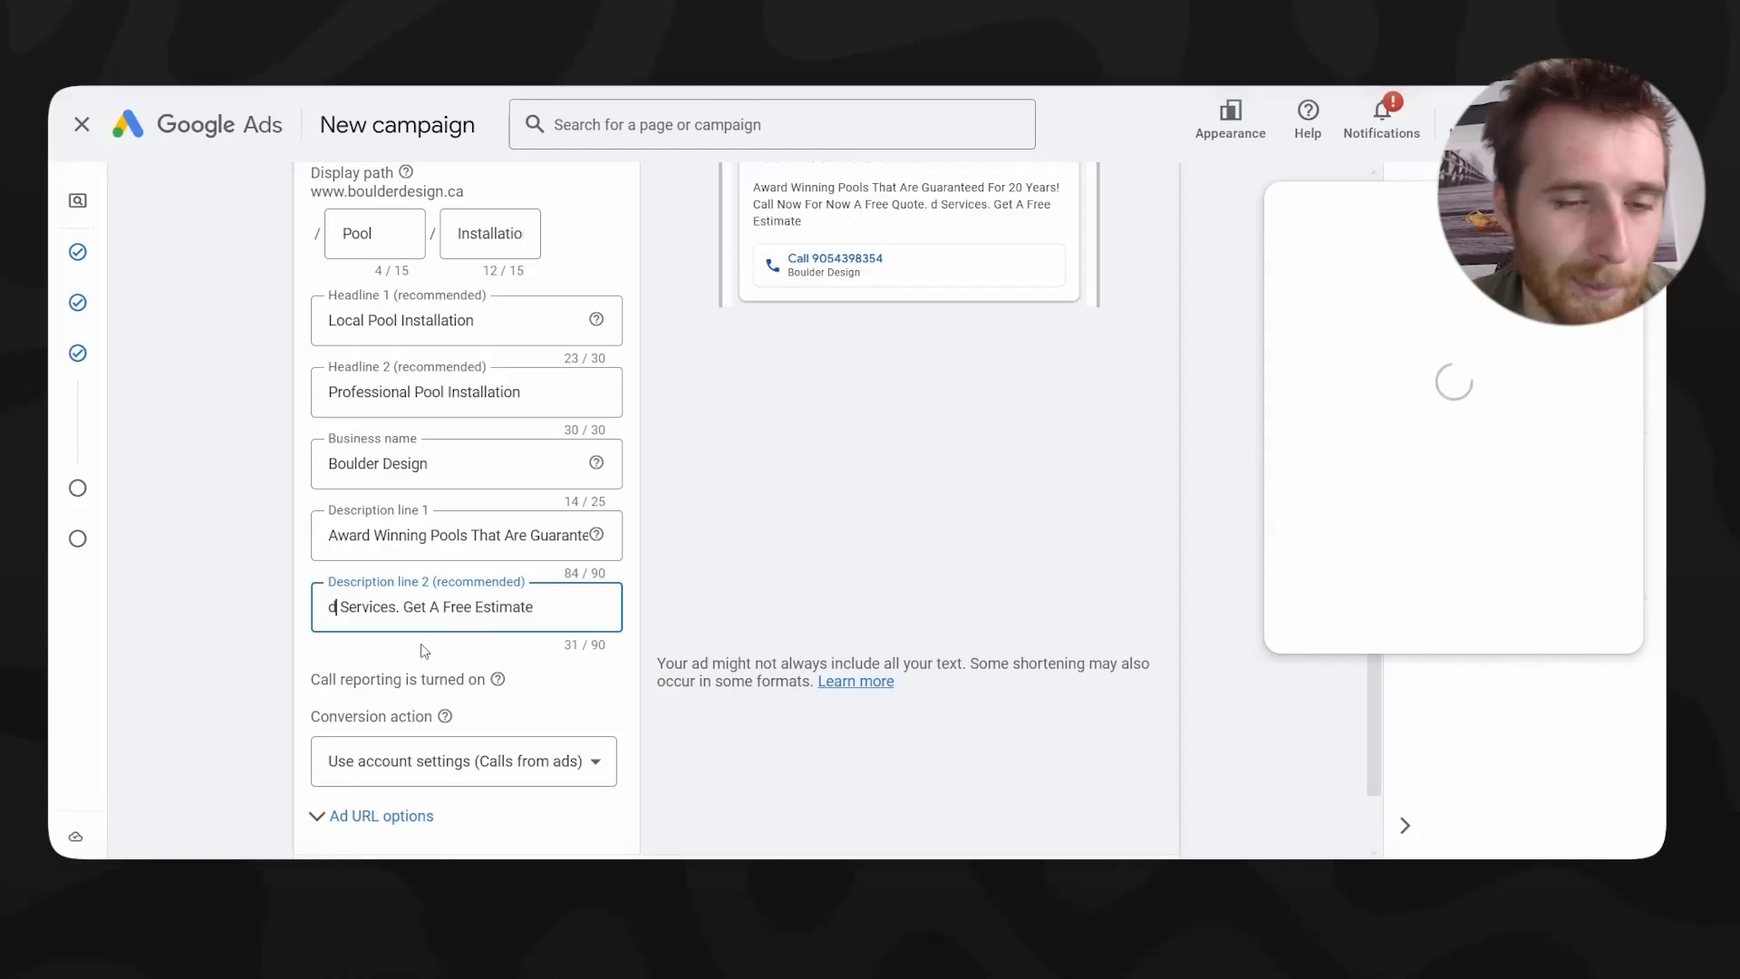
right_click(408, 610)
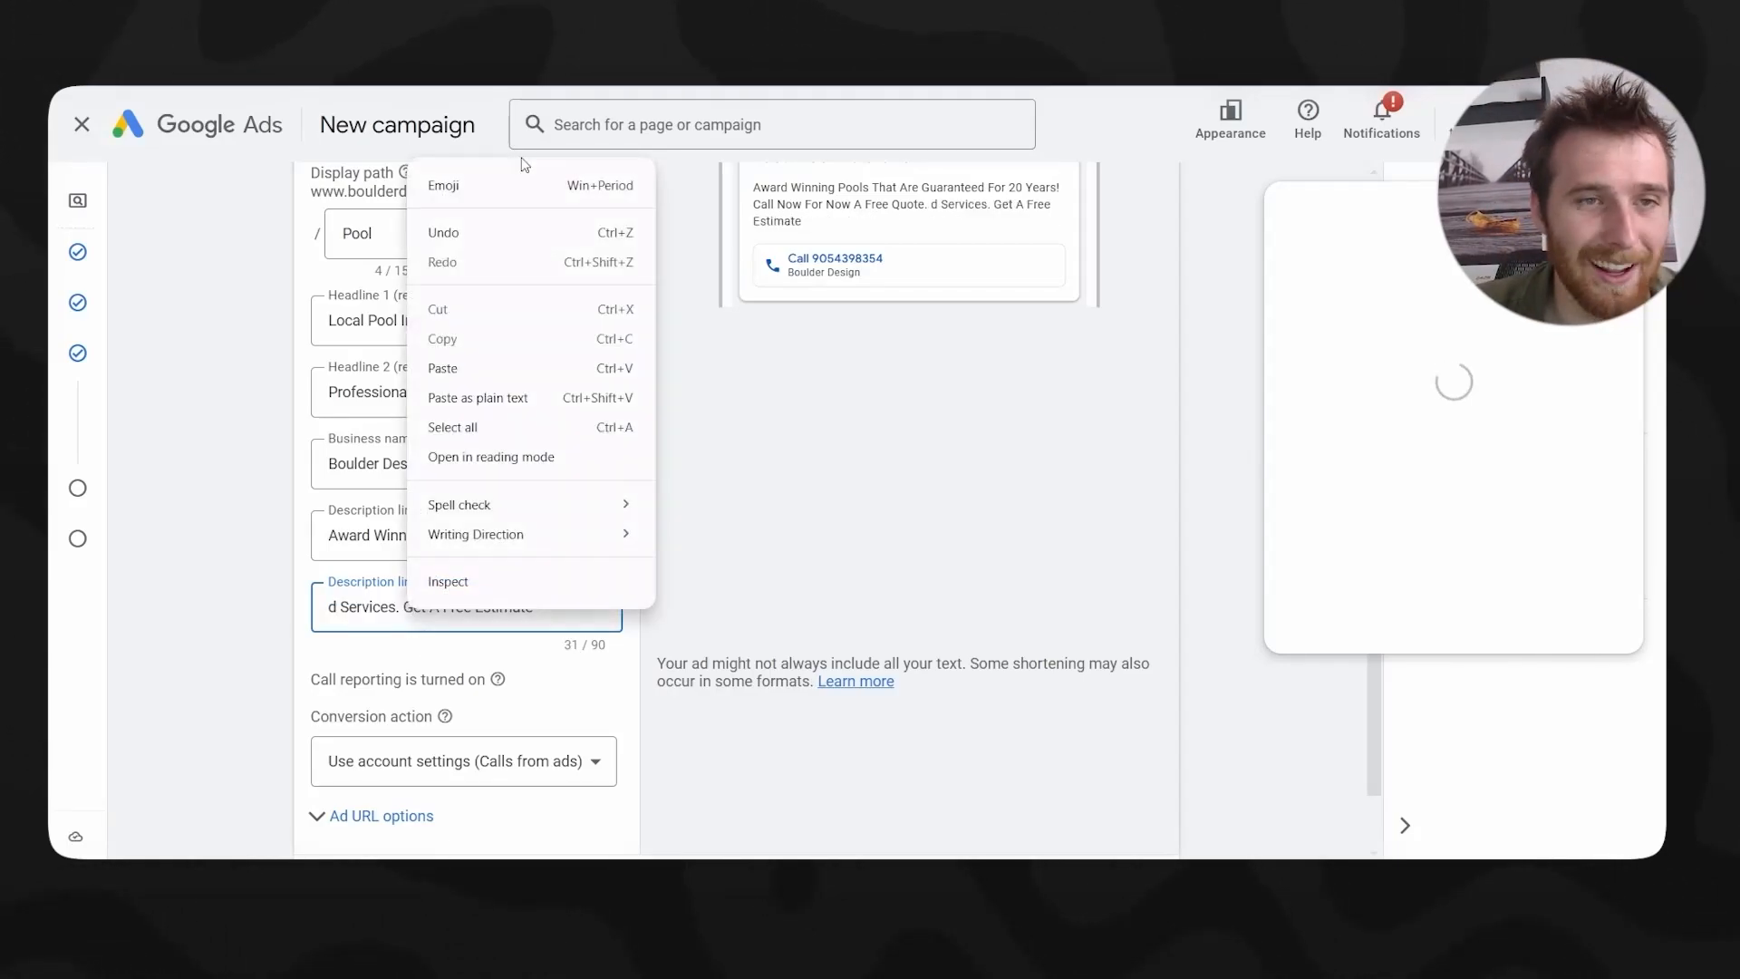
click(426, 232)
- Set the call ad's conversion action to "Call Only Ads - Pool Installation"
click(390, 535)
scroll(761, 622, down, 2)
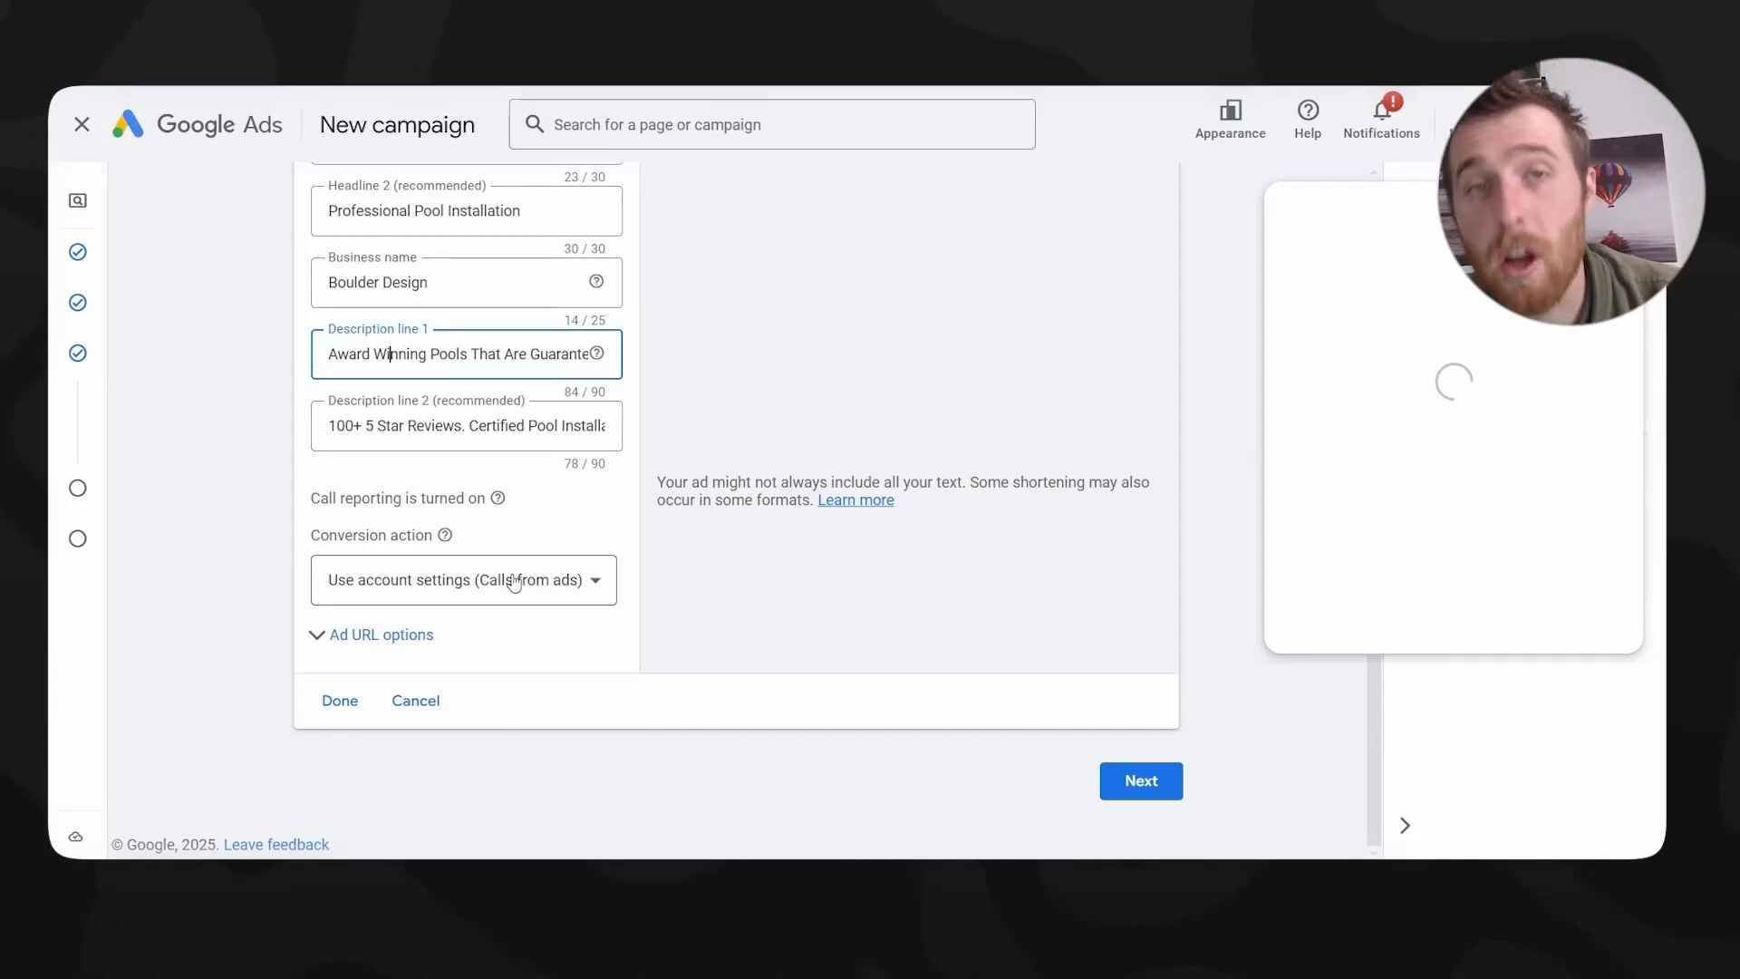
click(468, 582)
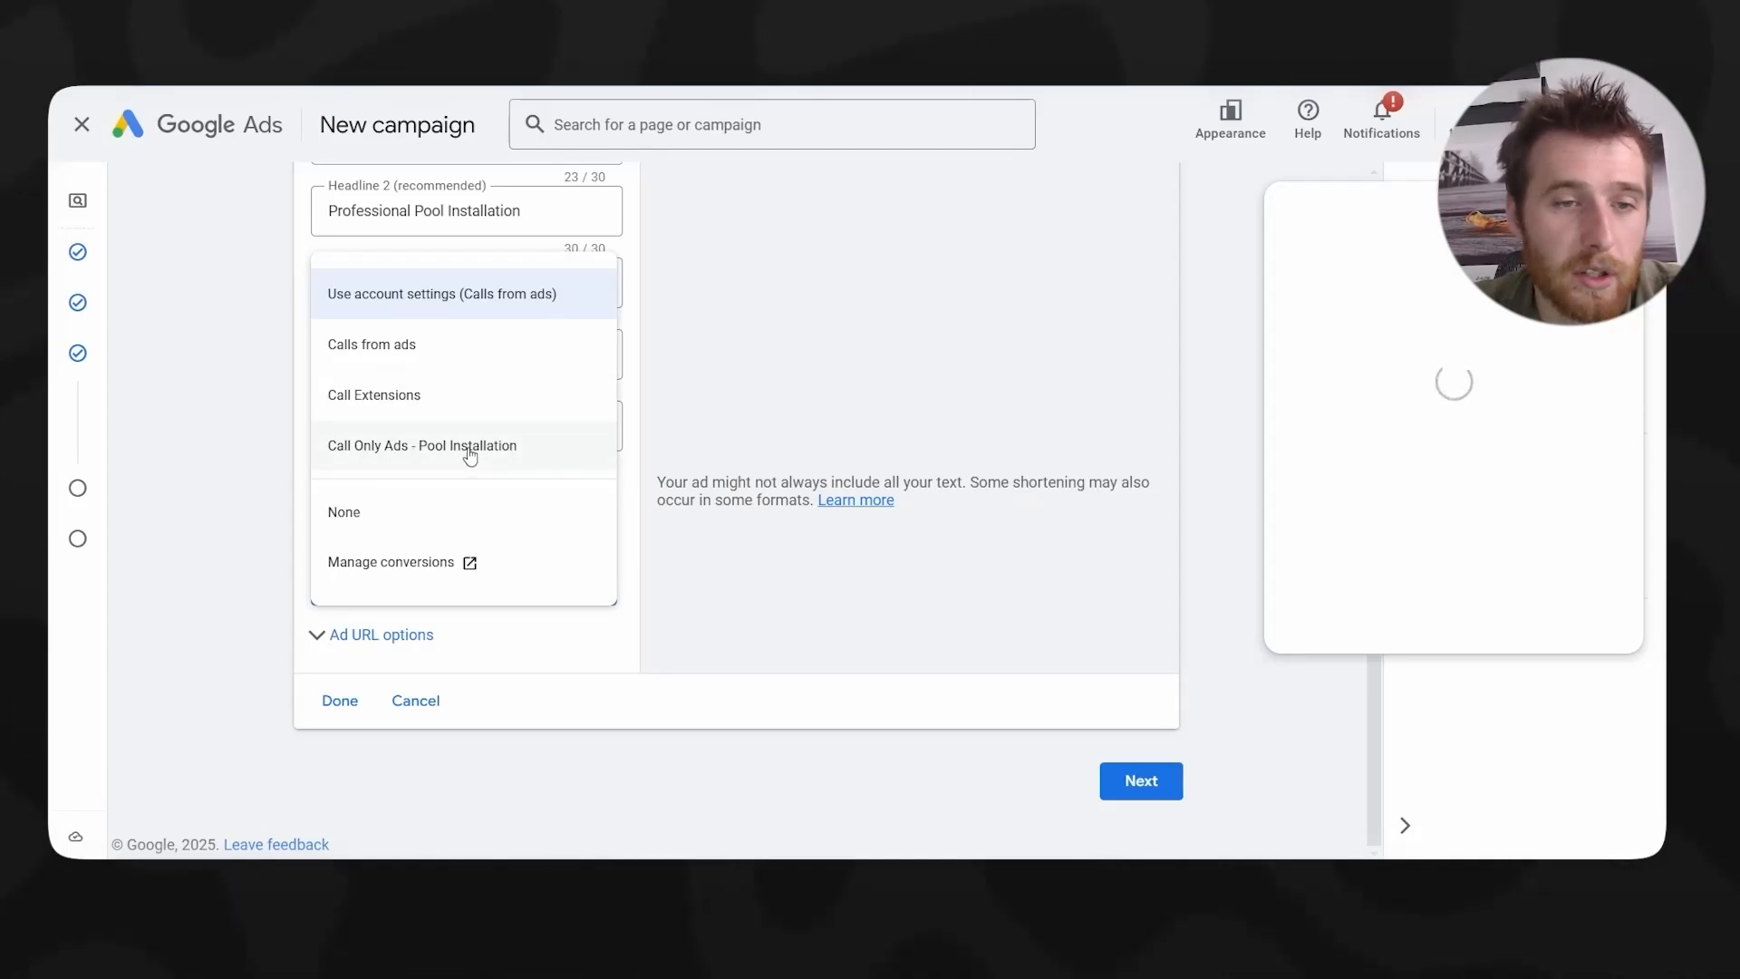
click(504, 455)
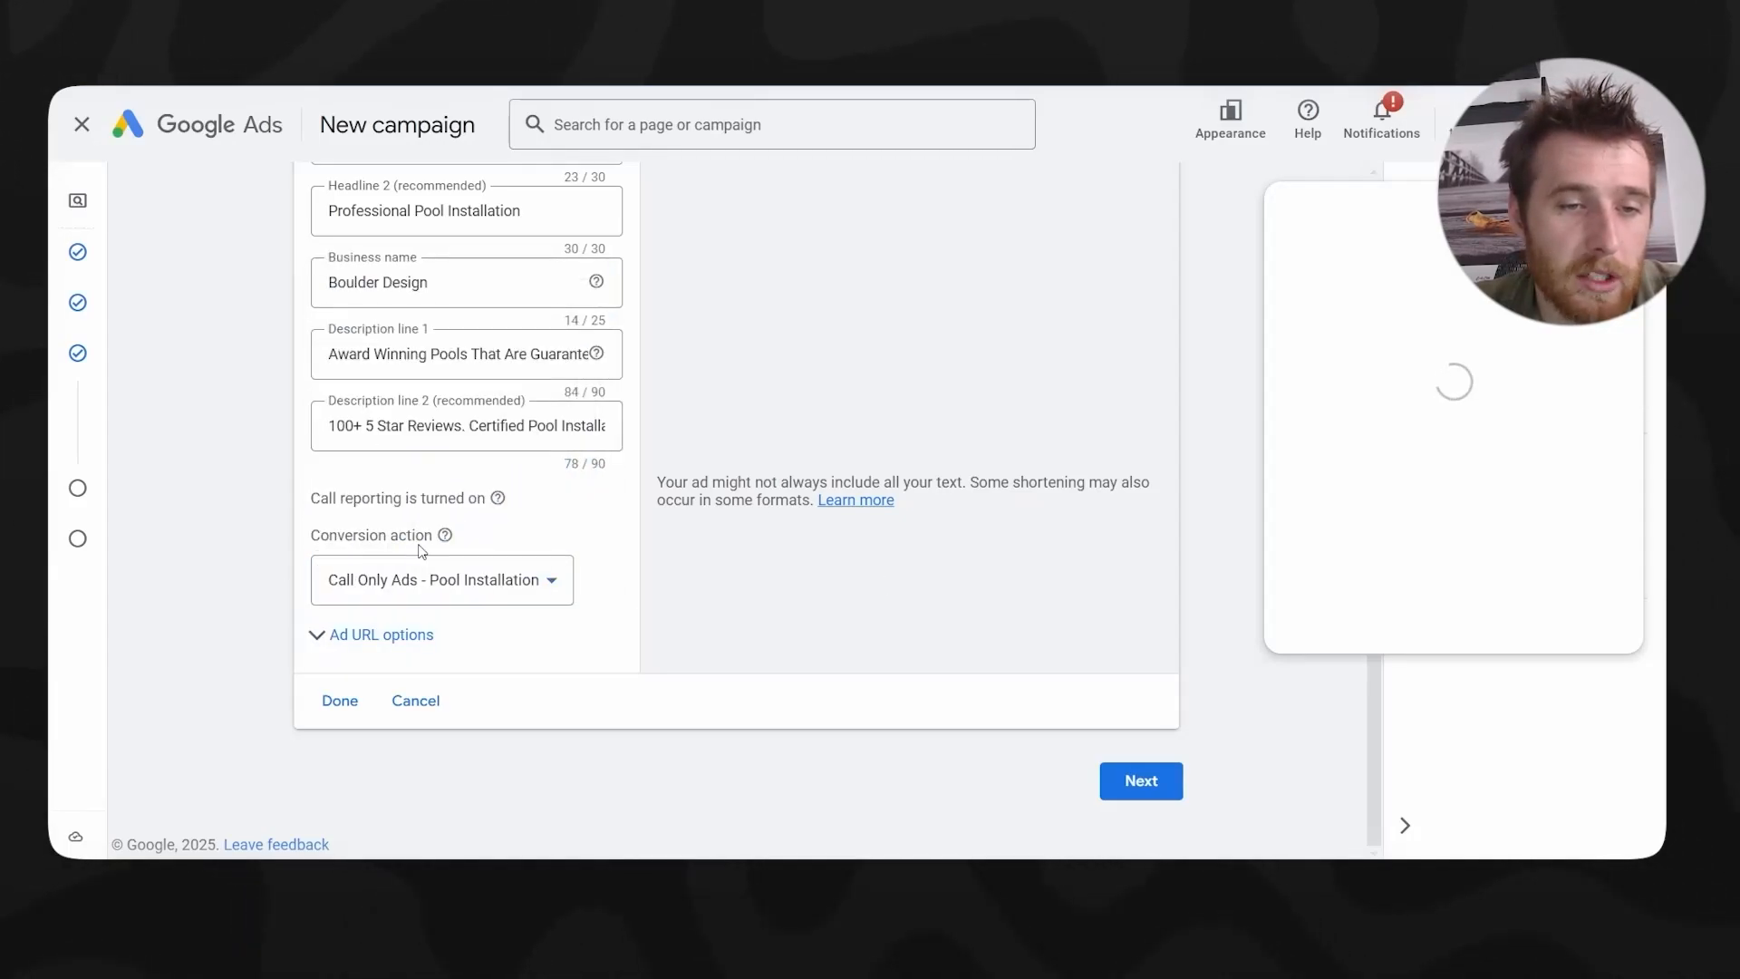
- Review the completed call ad's fields and preview, and continue to the campaign's budget settings
scroll(737, 562, up, 2)
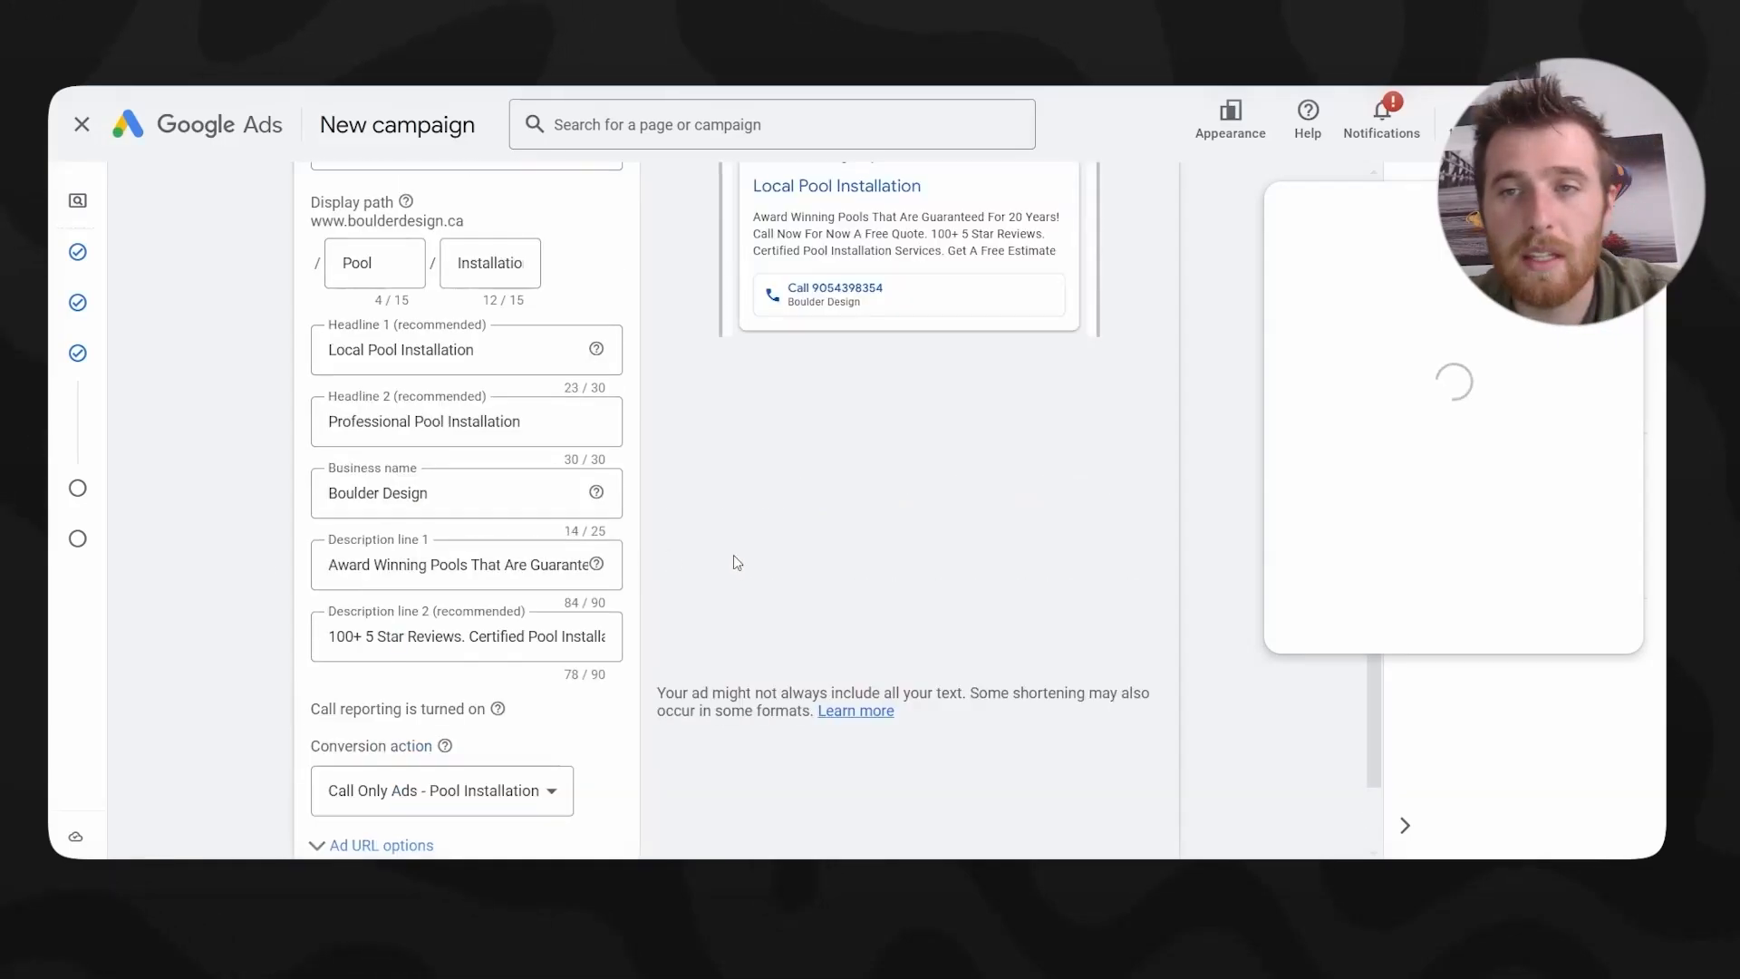
scroll(770, 408, up, 5)
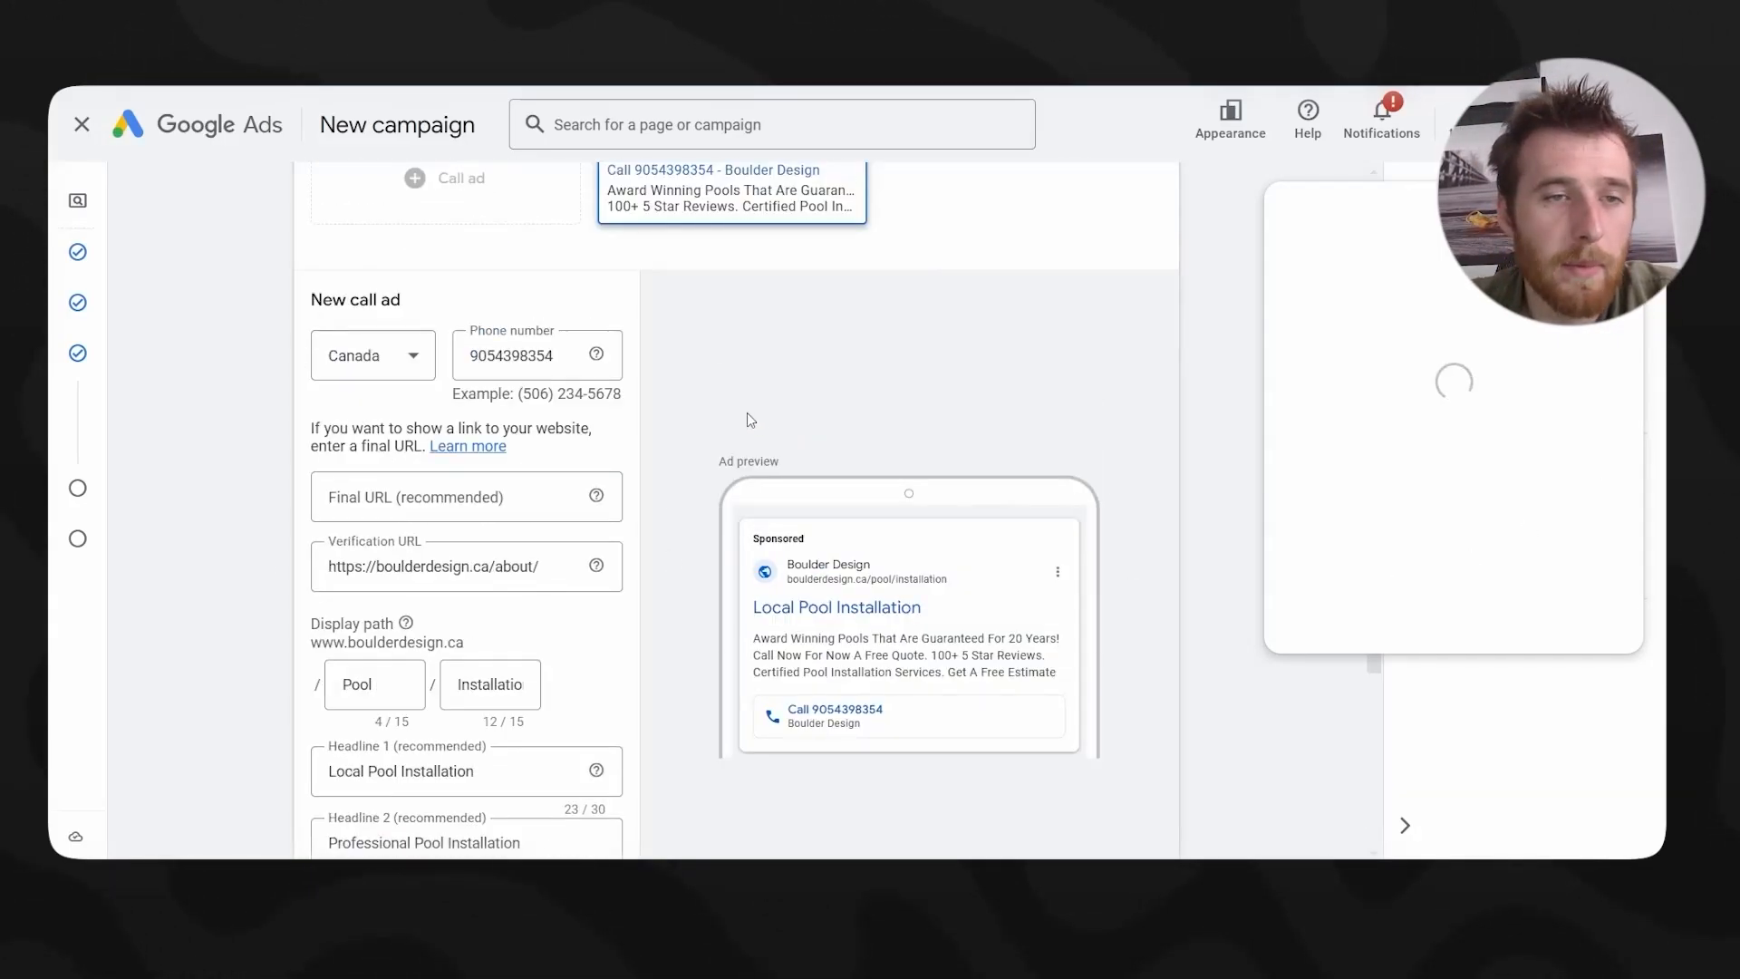
scroll(749, 415, down, 7)
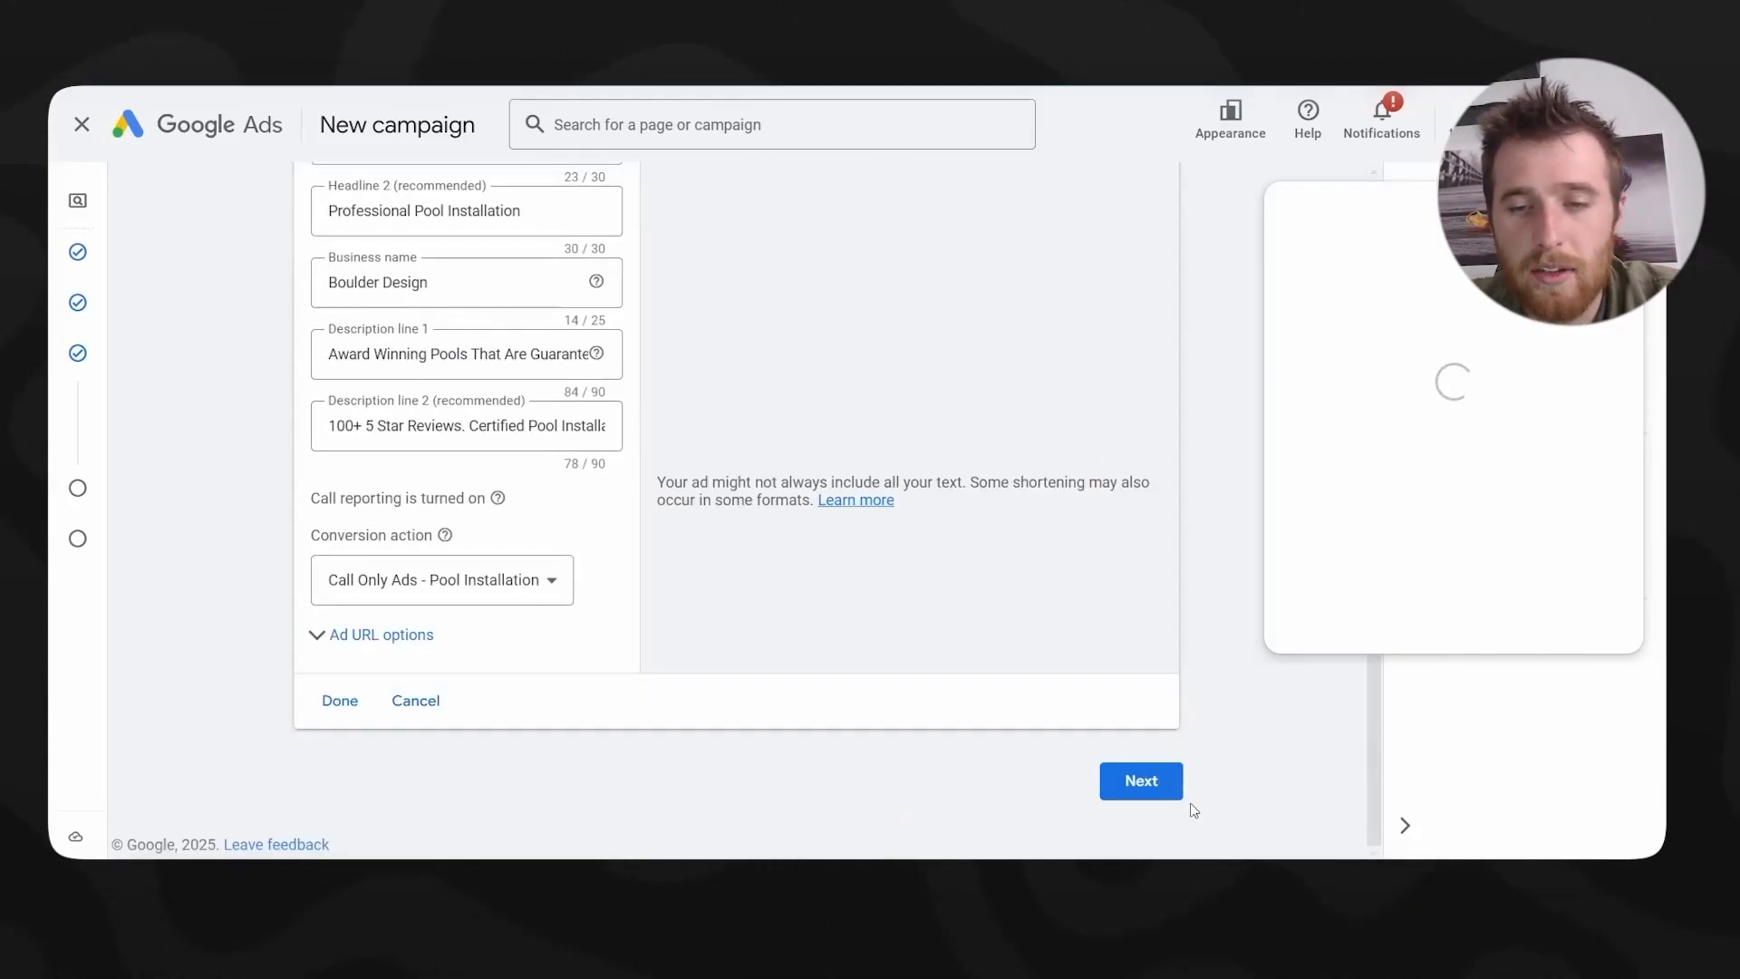
scroll(707, 657, up, 10)
scroll(418, 601, down, 12)
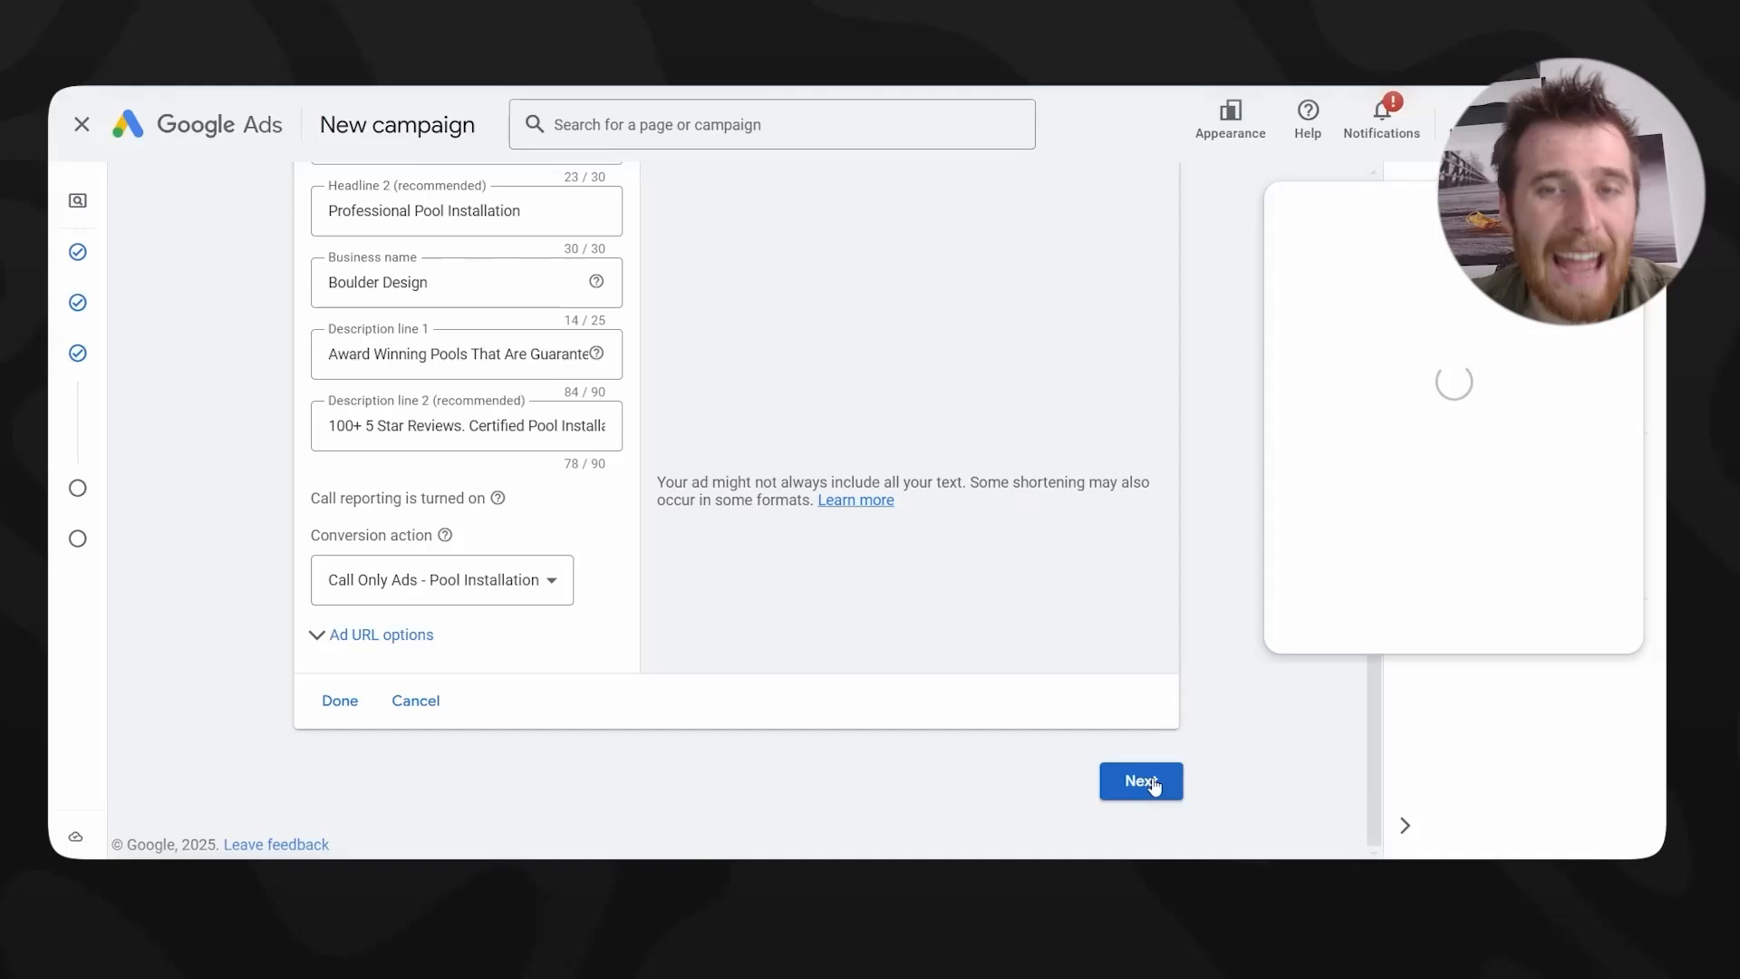
click(1141, 782)
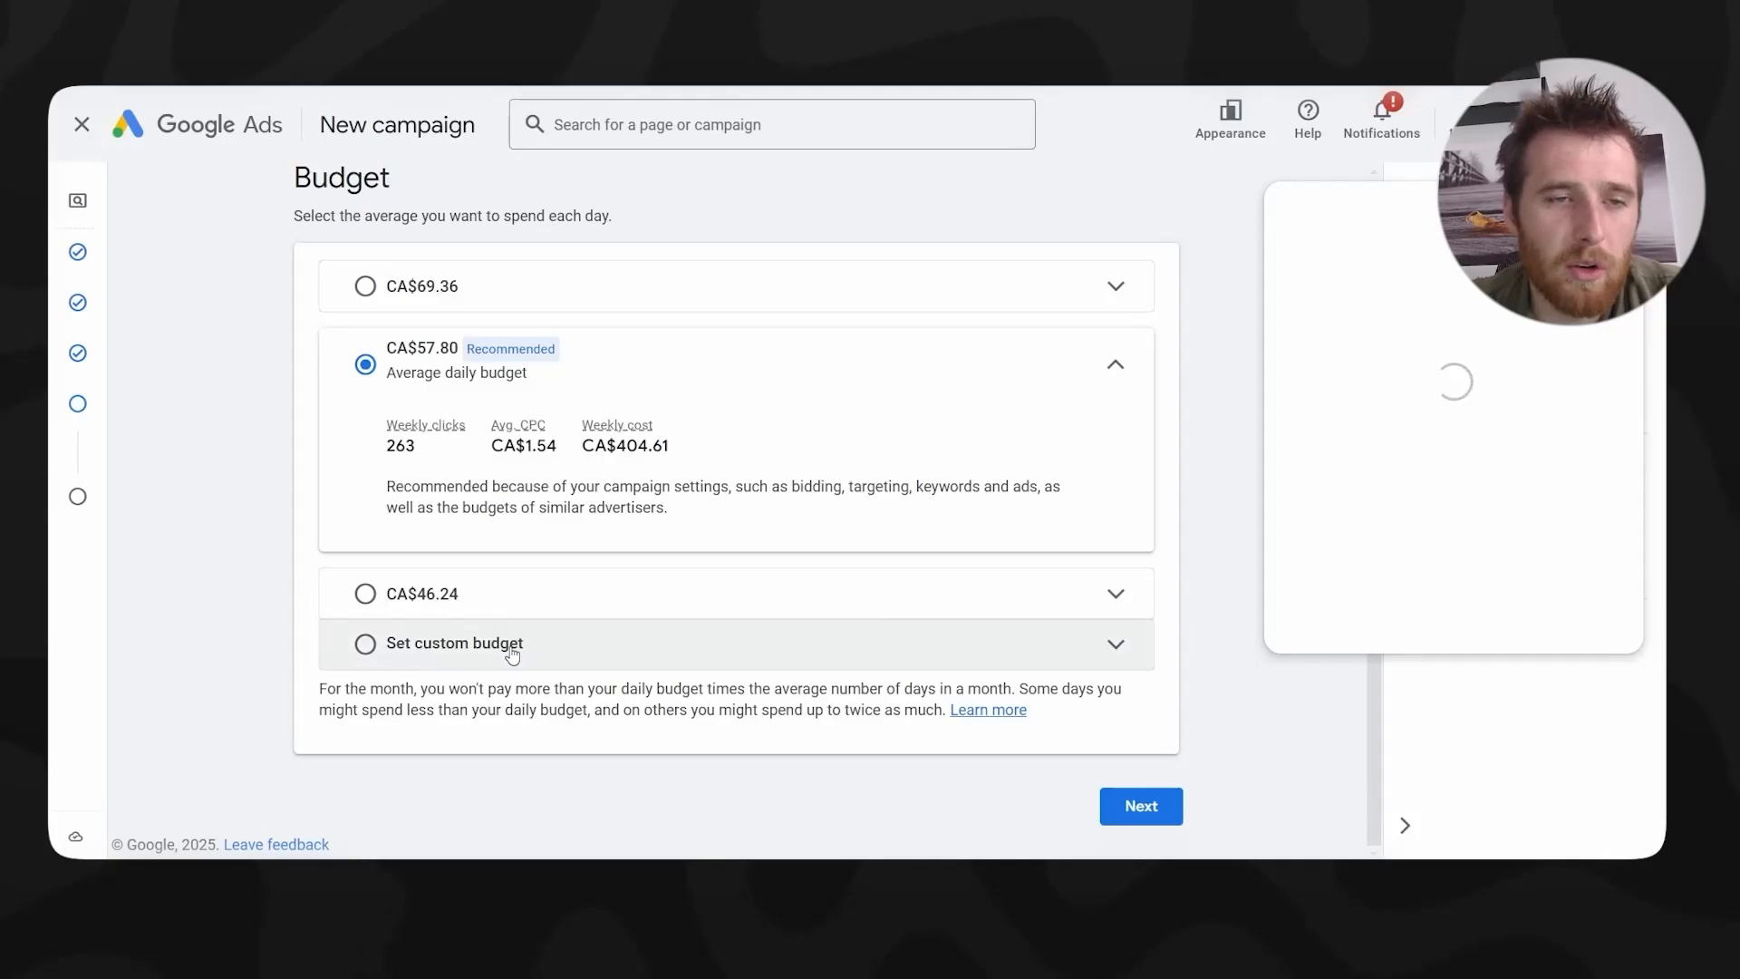
- Set a custom average daily budget of CA$200, check the estimated cost per click, and continue to the campaign review
click(406, 654)
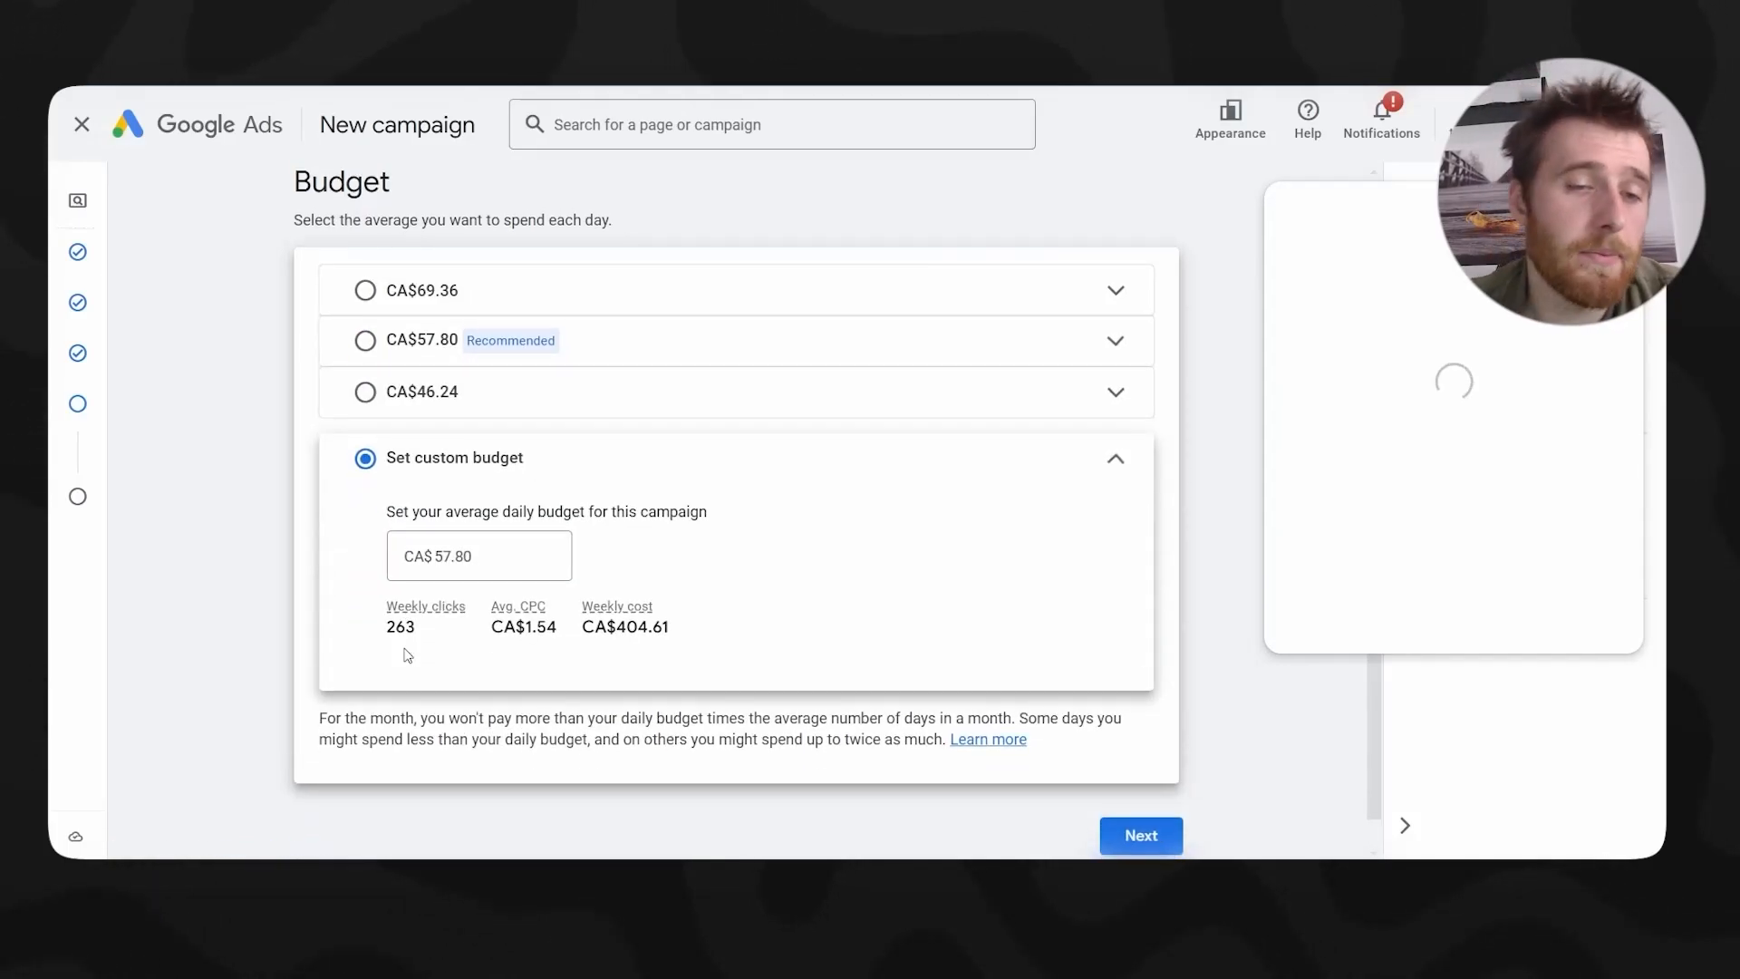
double_click(474, 550)
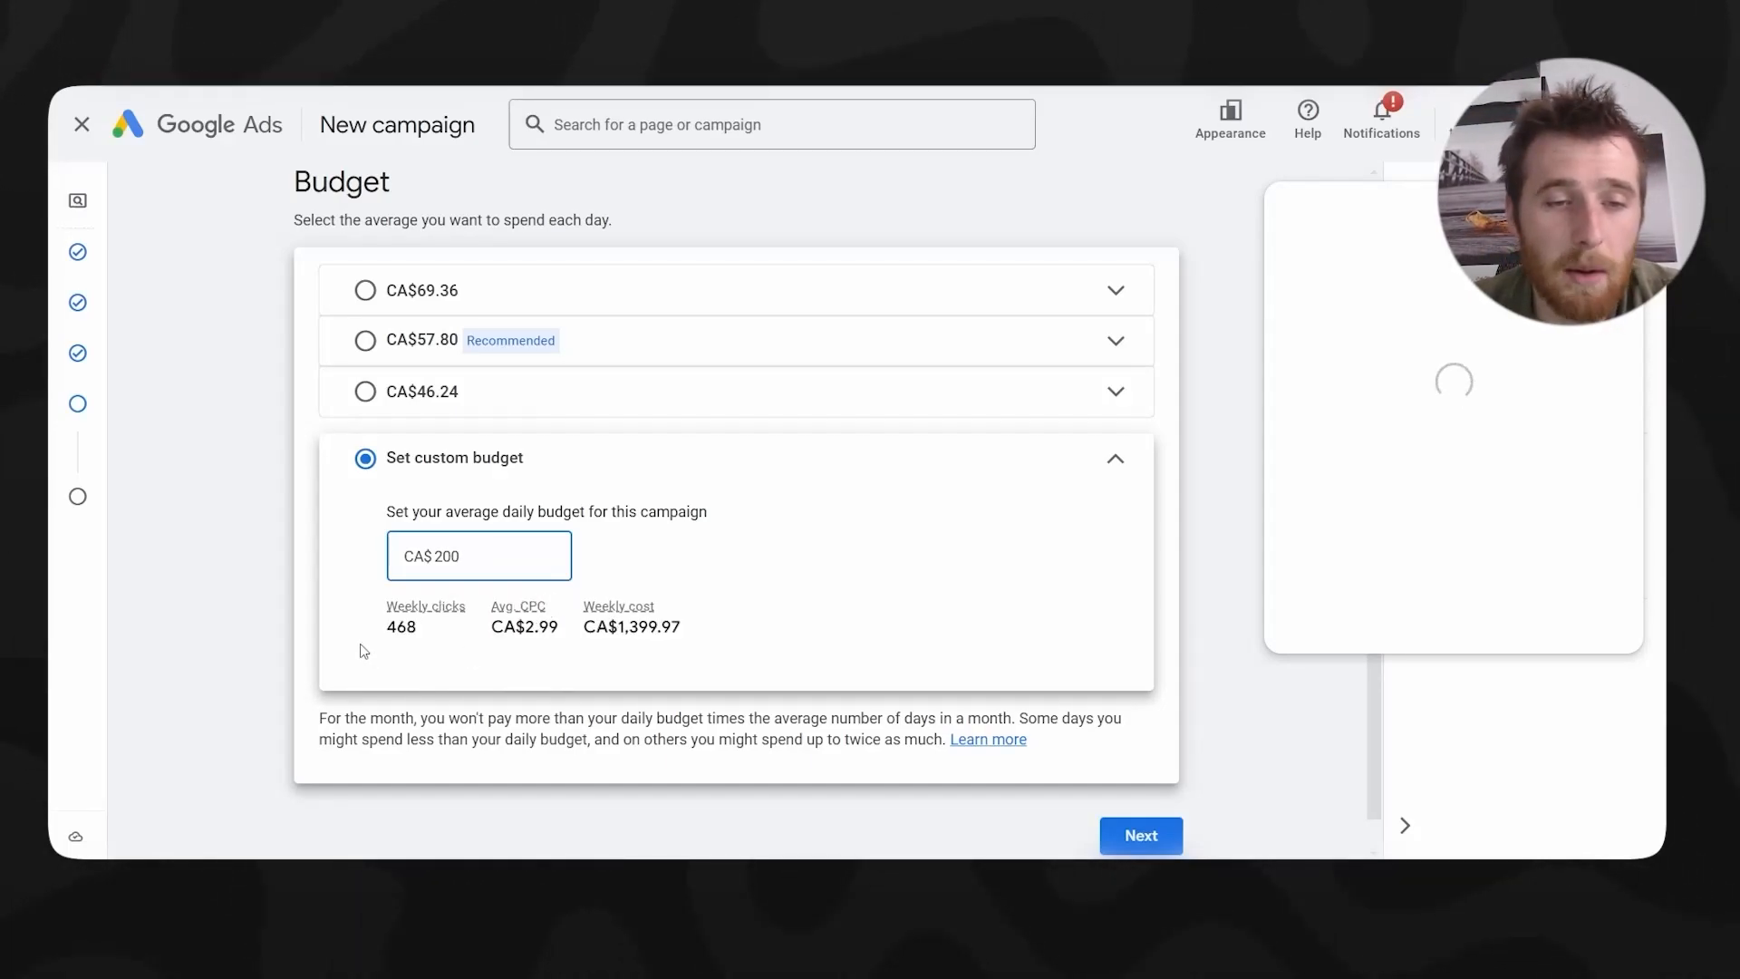
drag(562, 628, 490, 629)
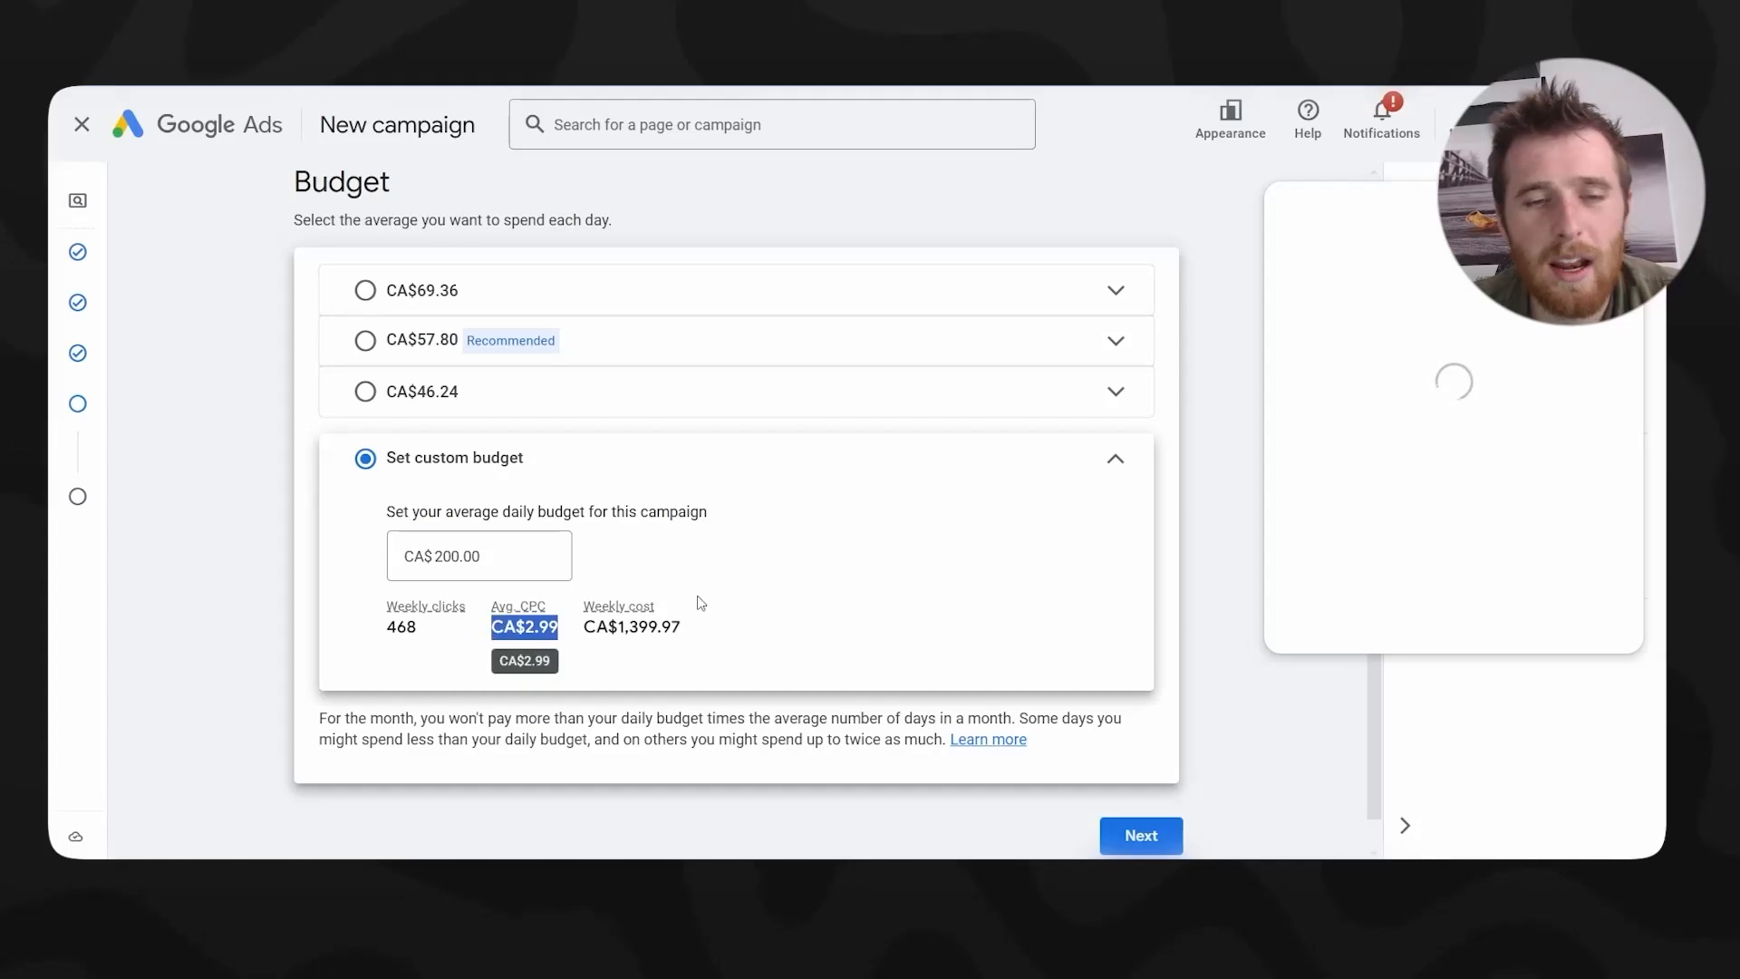
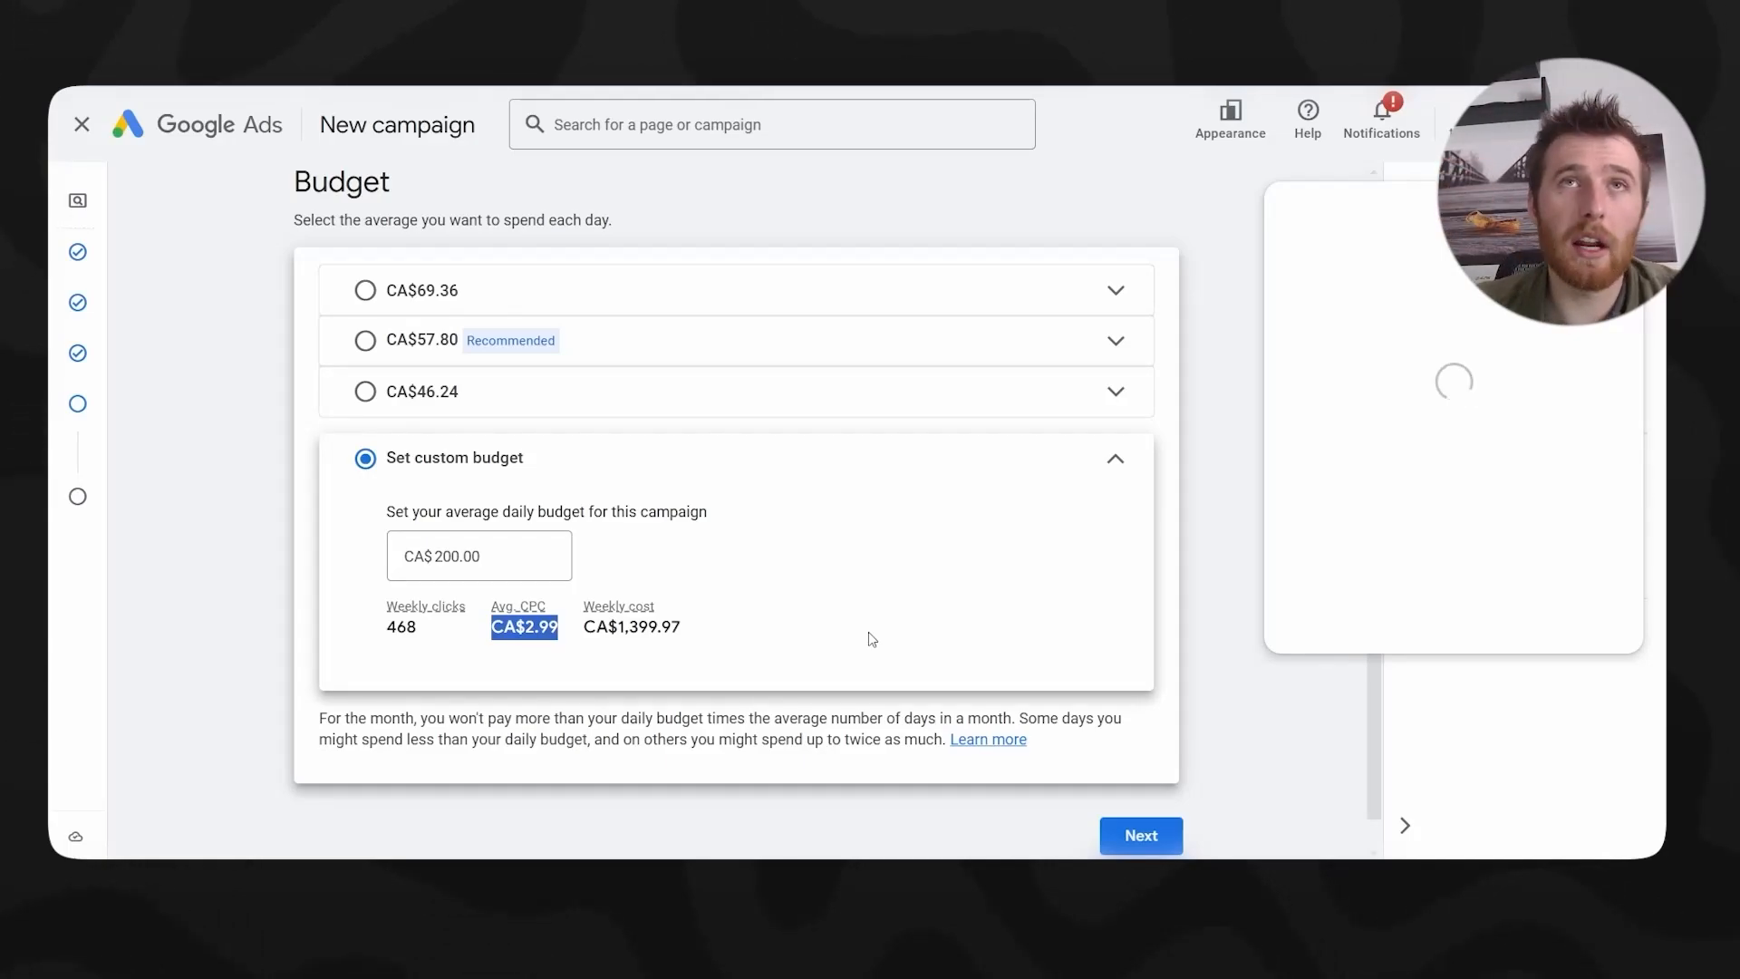
click(1138, 842)
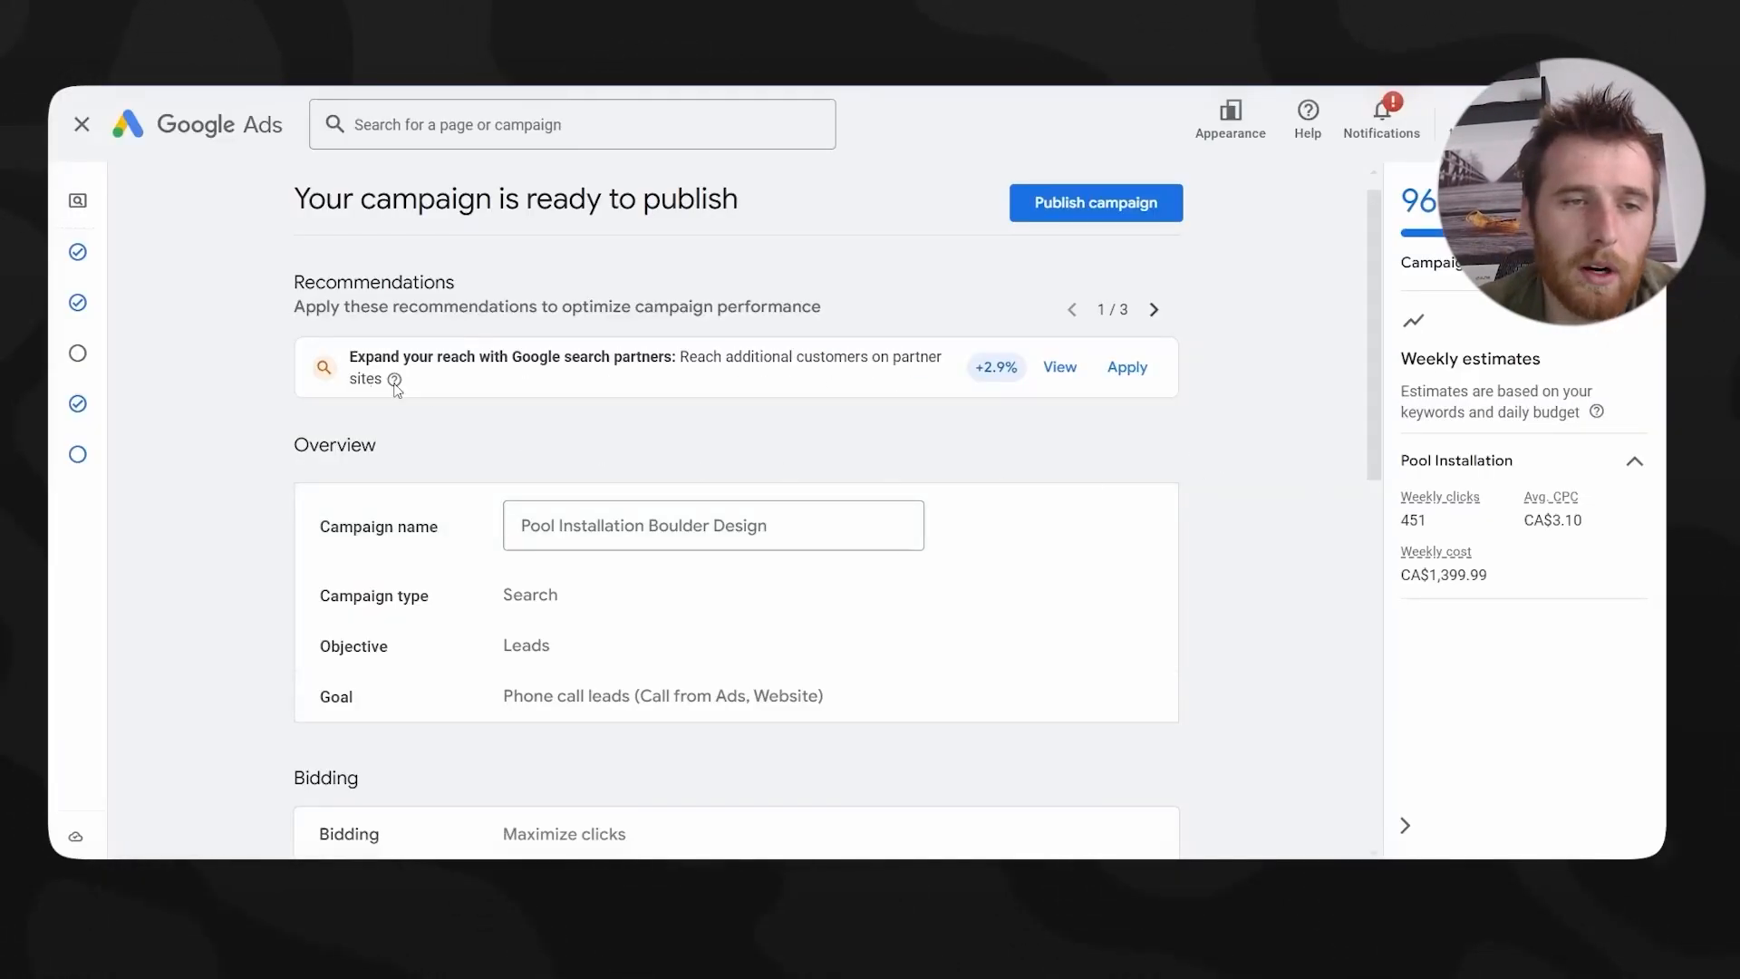
- Check the search partners recommendation and the campaign summary, and publish the campaign
drag(347, 358, 702, 353)
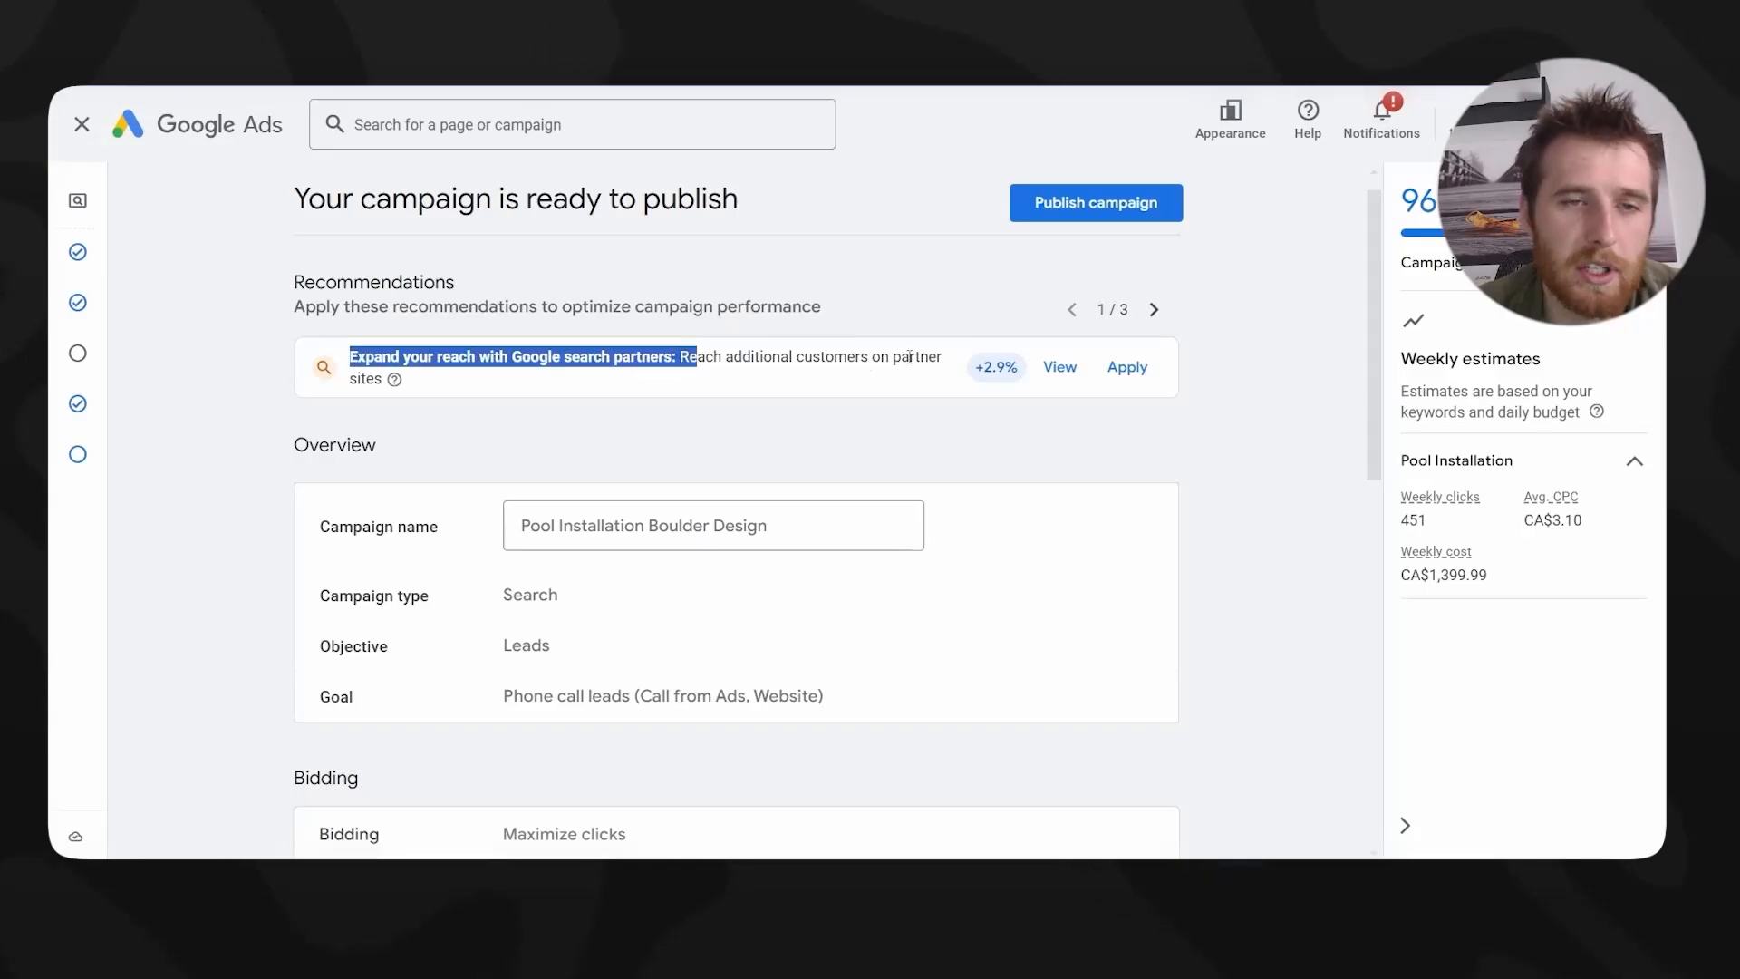
scroll(1276, 351, down, 10)
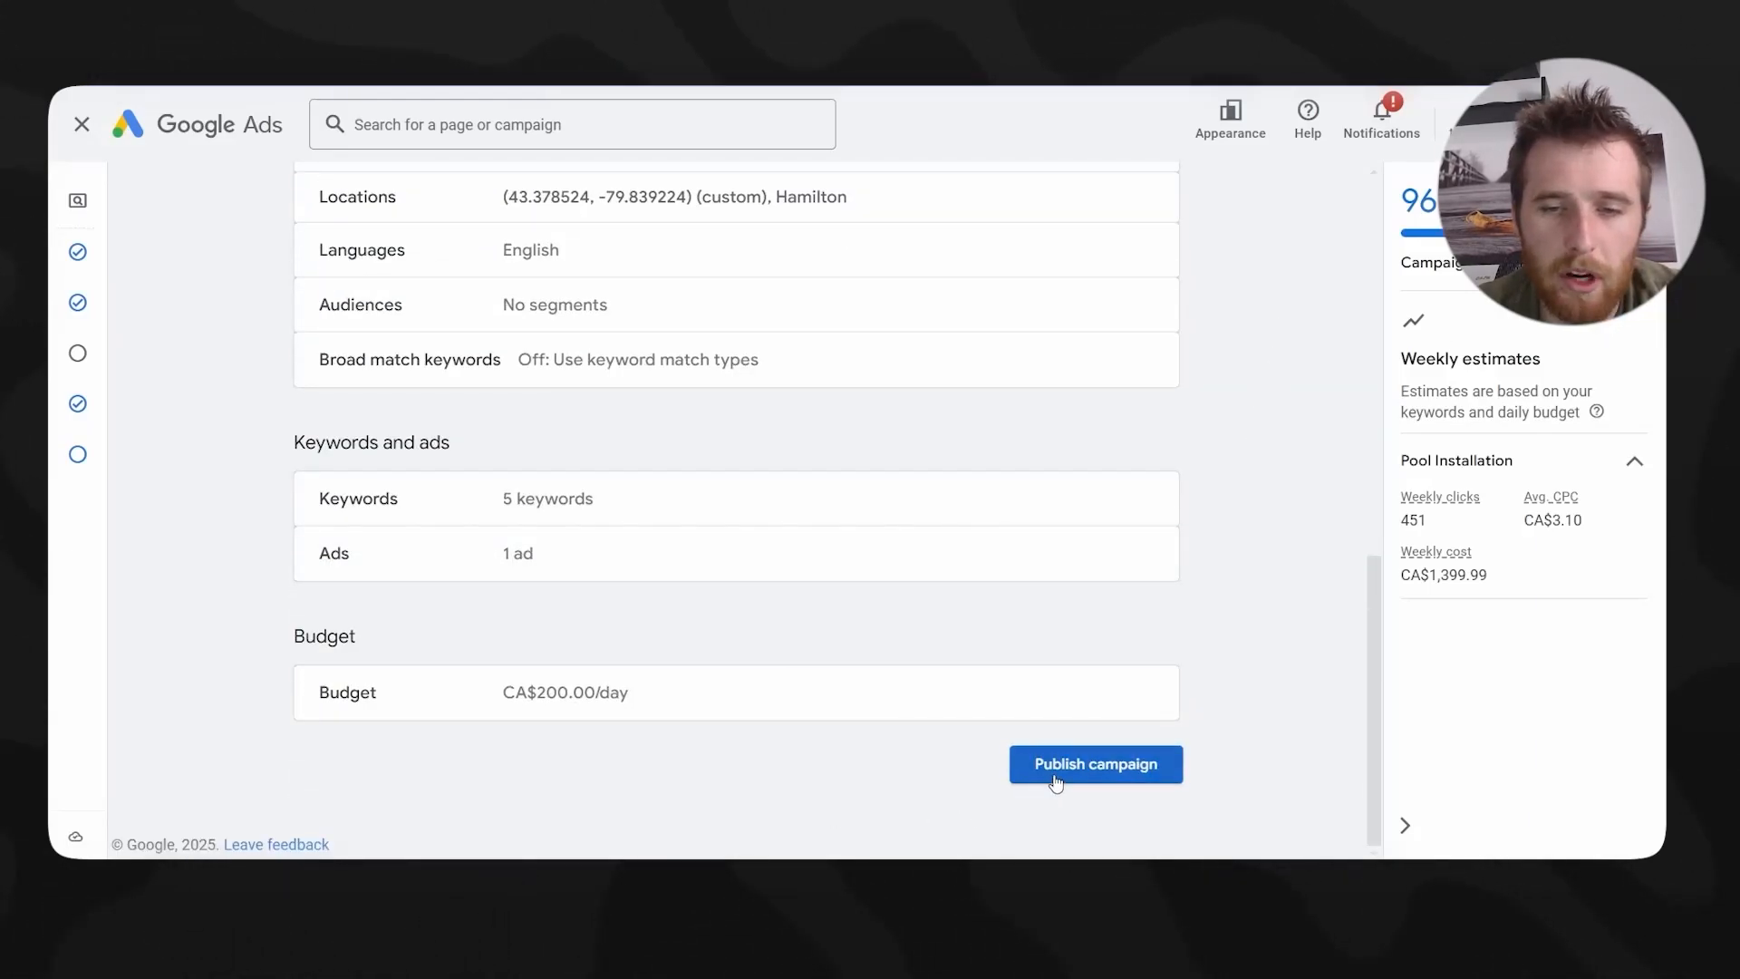
click(1083, 766)
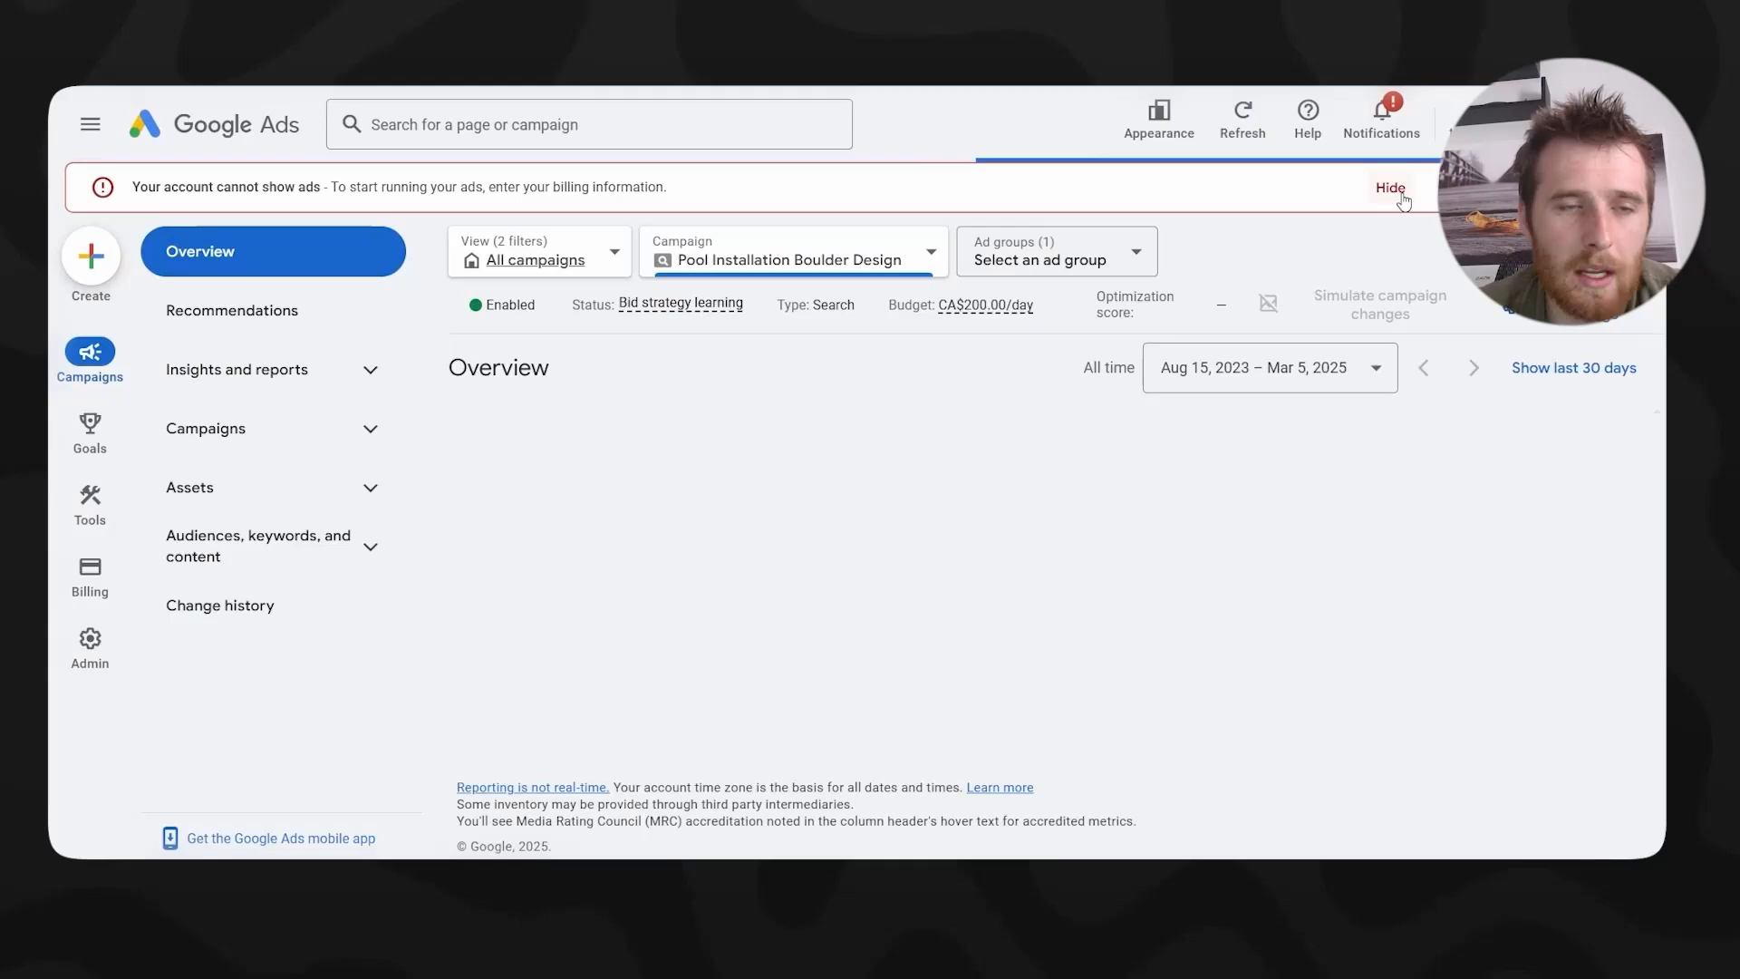
- Pause the Pool Installation Boulder Design campaign and open its list of ads
click(515, 304)
click(528, 384)
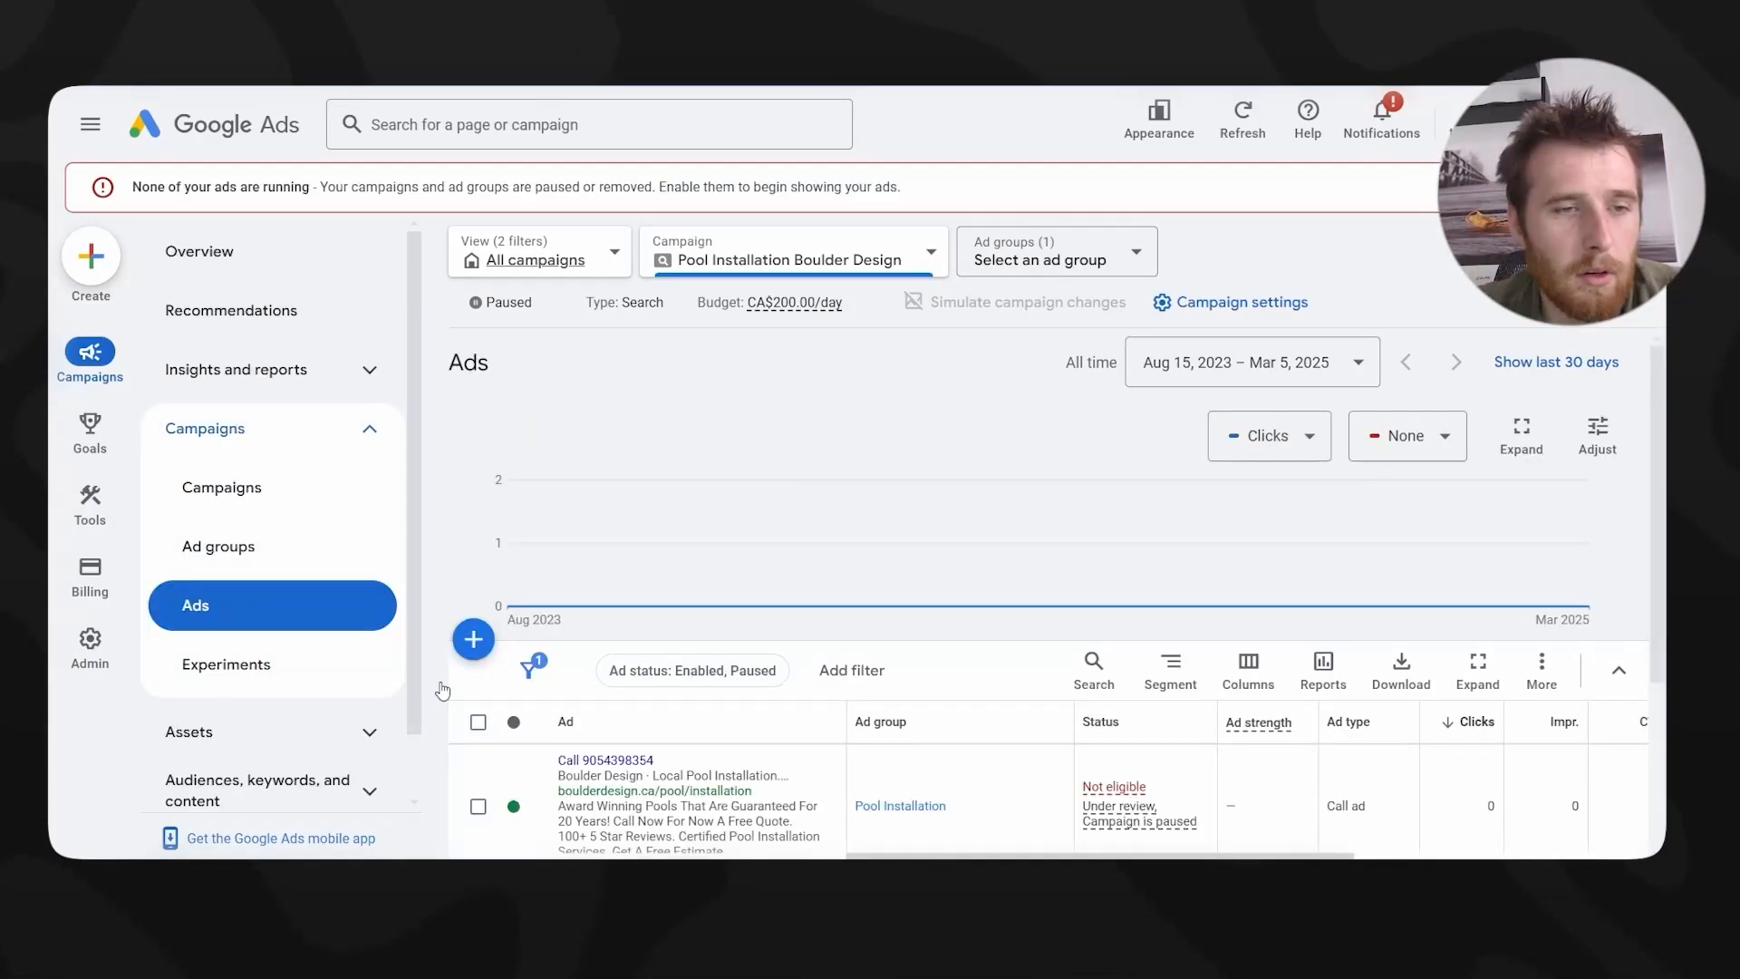
mouse_move(149, 571)
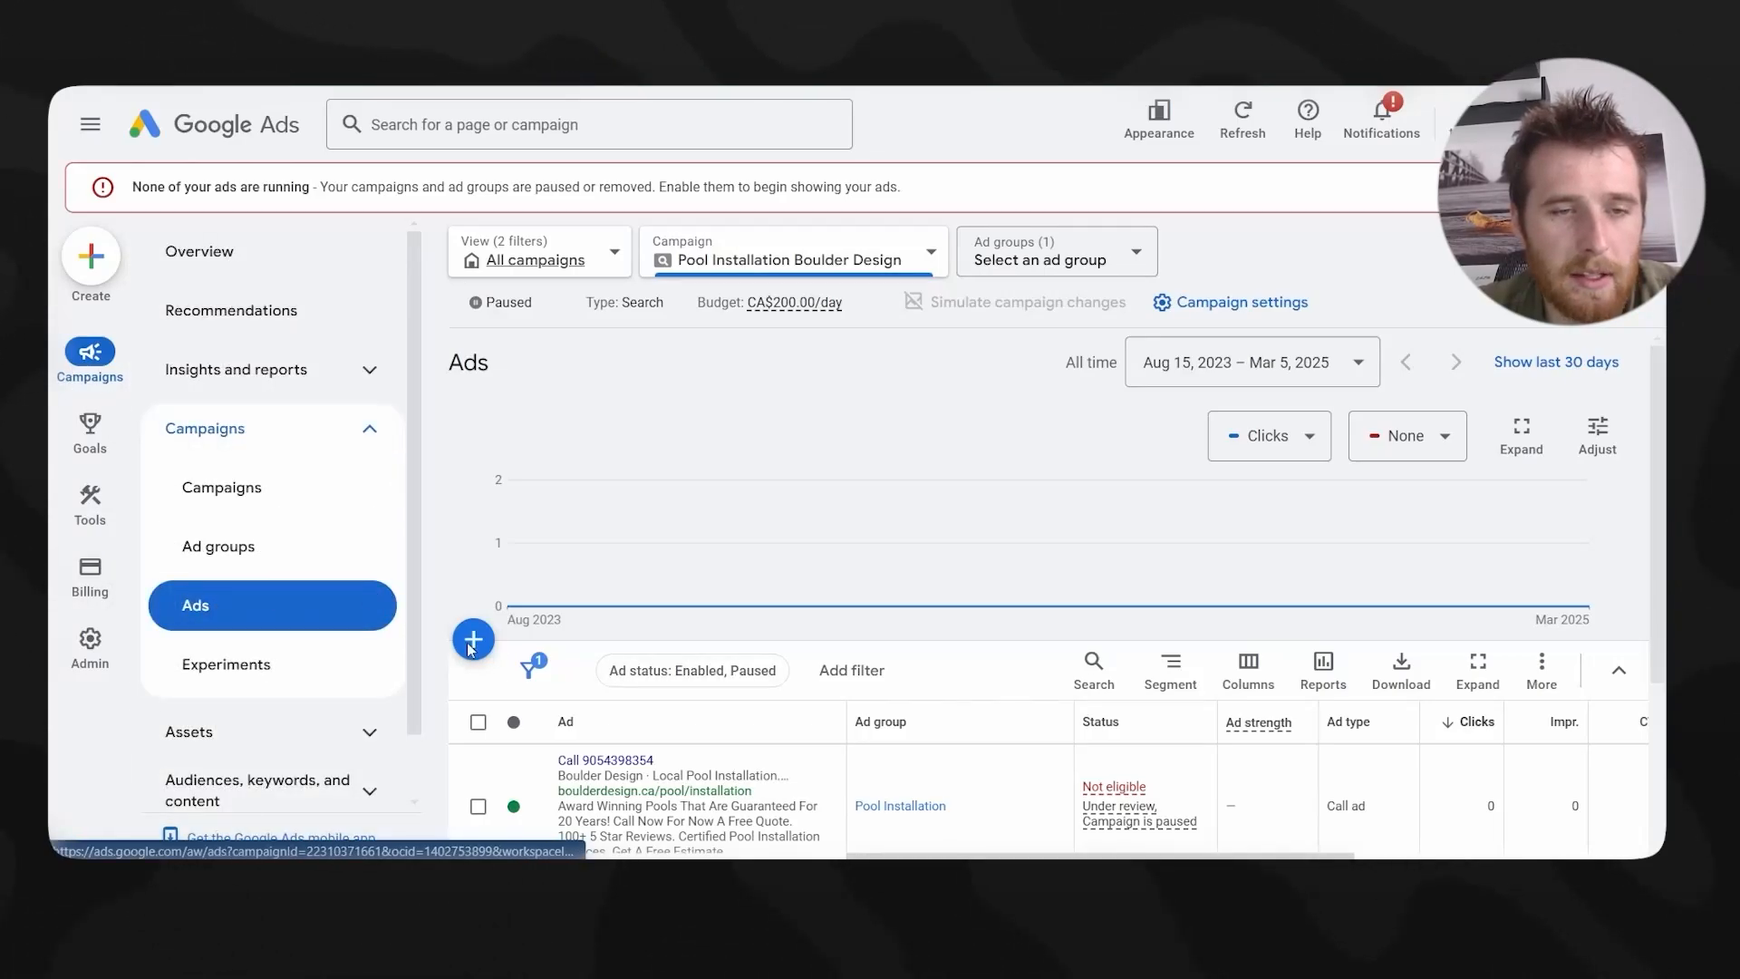
scroll(466, 543, down, 1)
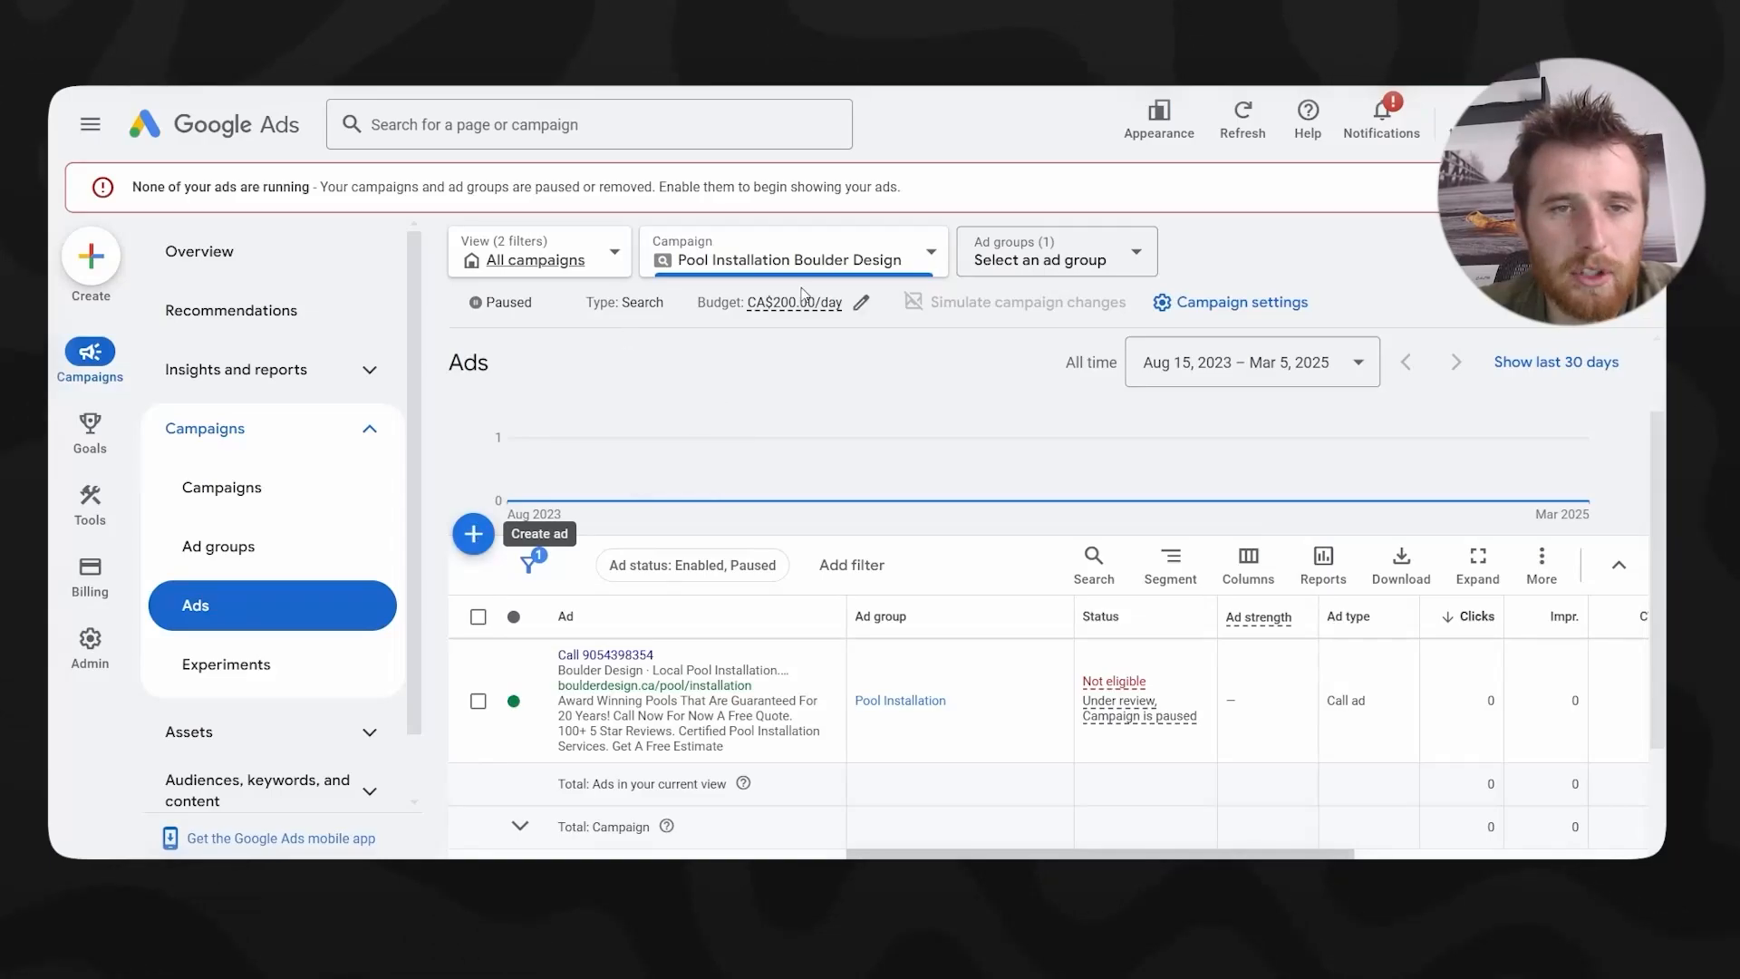
- Start a new call ad in the campaign's Pool Installation ad group
click(1020, 263)
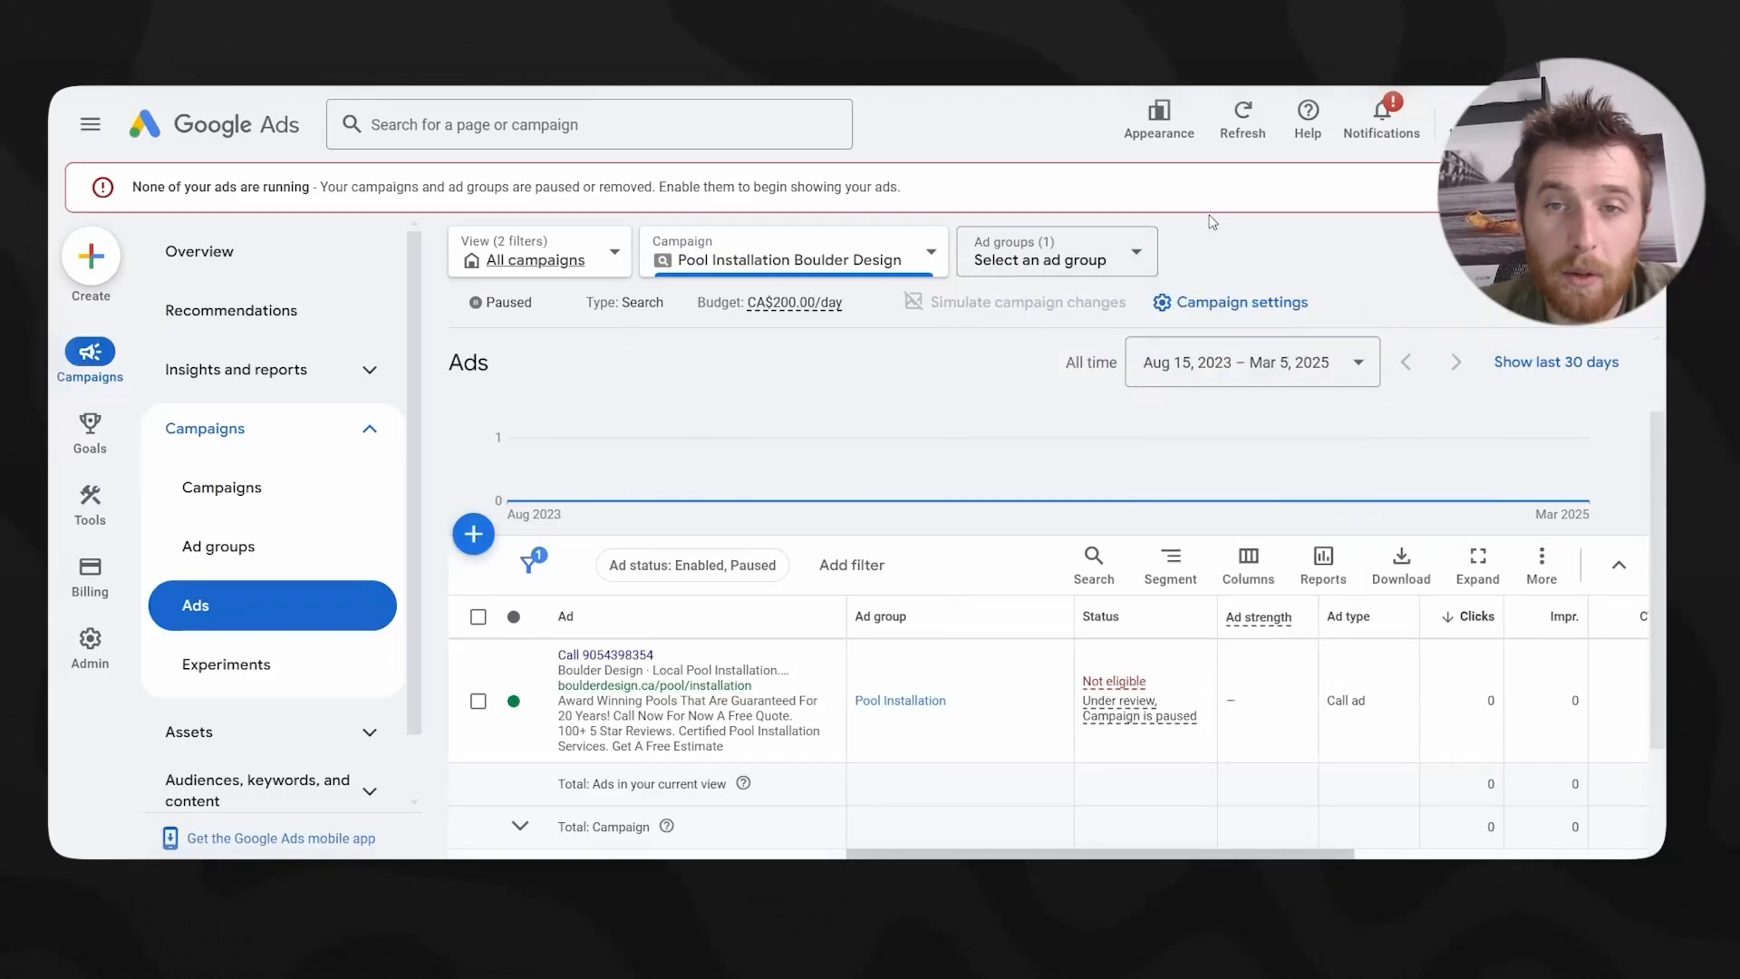
key(Escape)
click(473, 537)
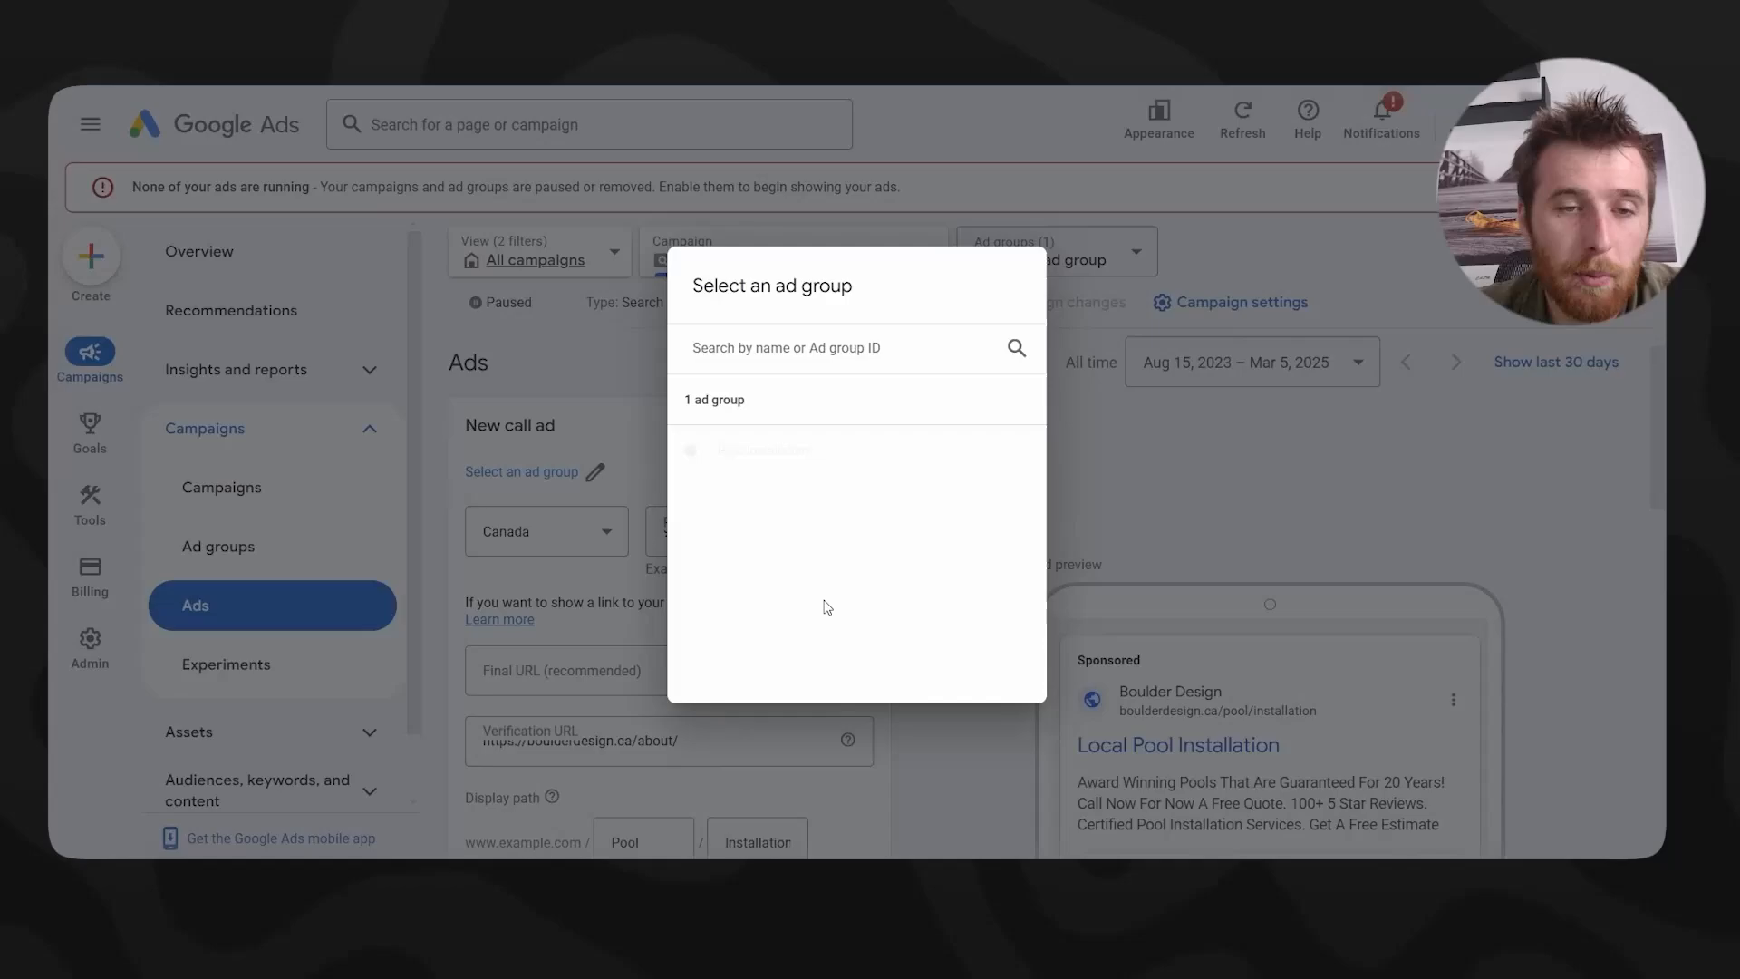
click(874, 456)
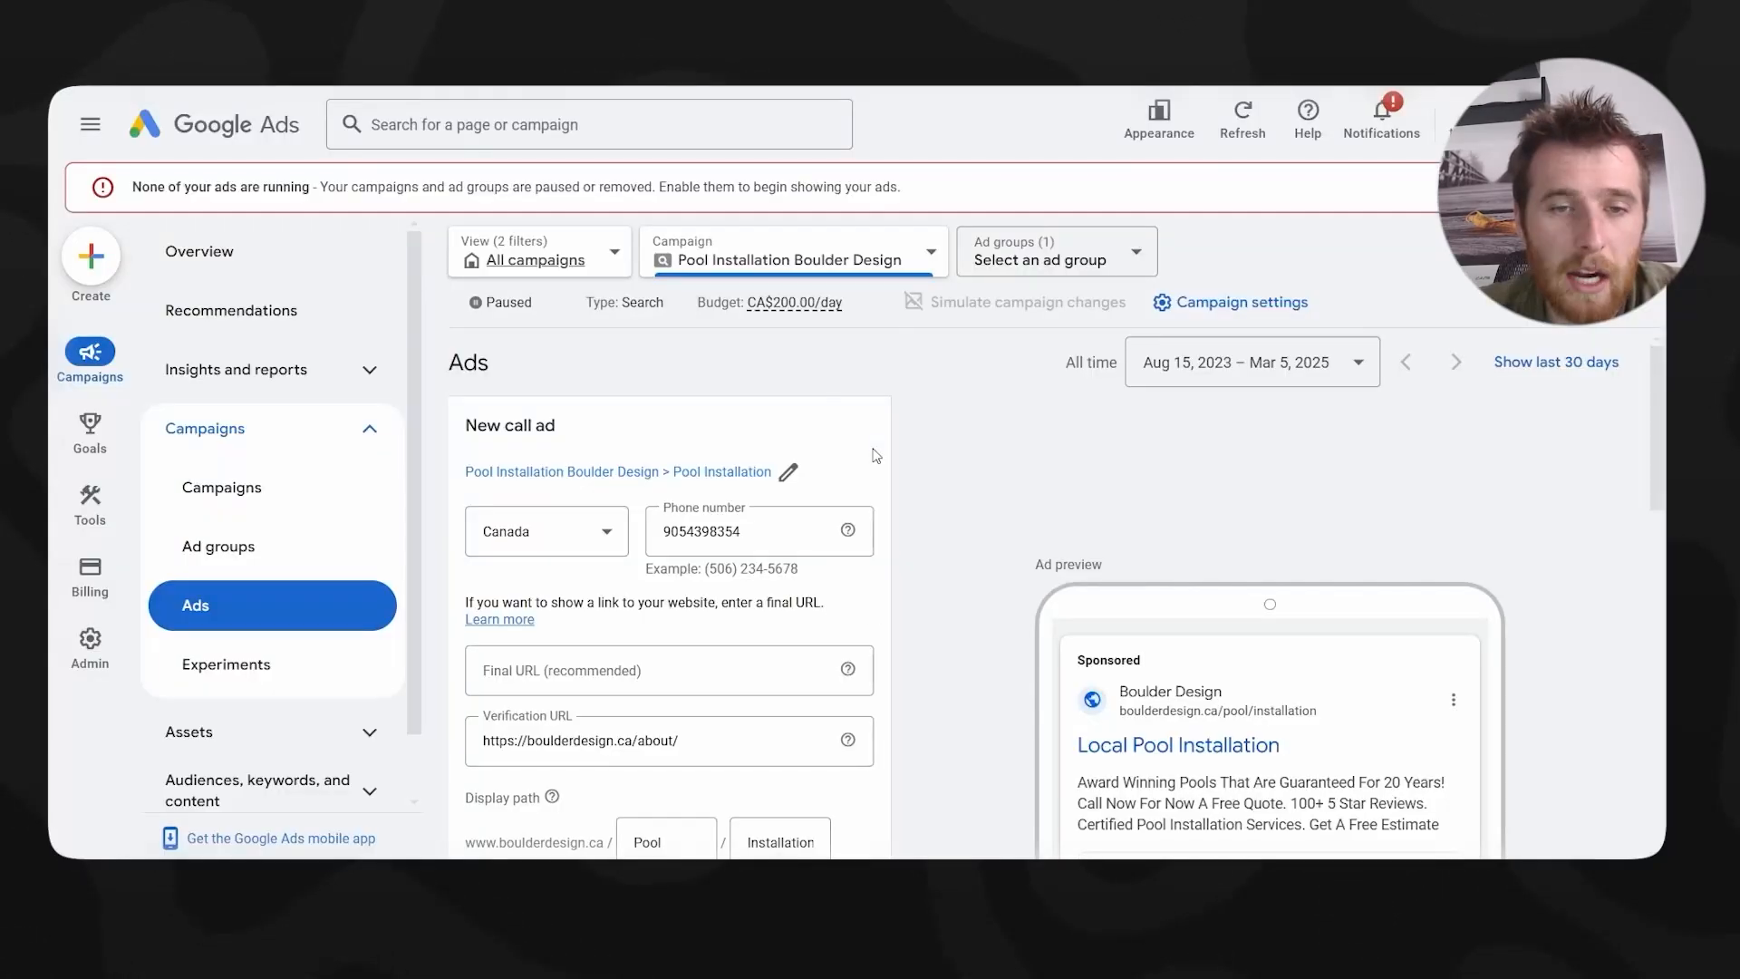
scroll(727, 511, down, 5)
- Replace headline 1 of the new call ad with "Certified Pool Installers", correcting the spelling of "Certified"
drag(727, 511, 445, 523)
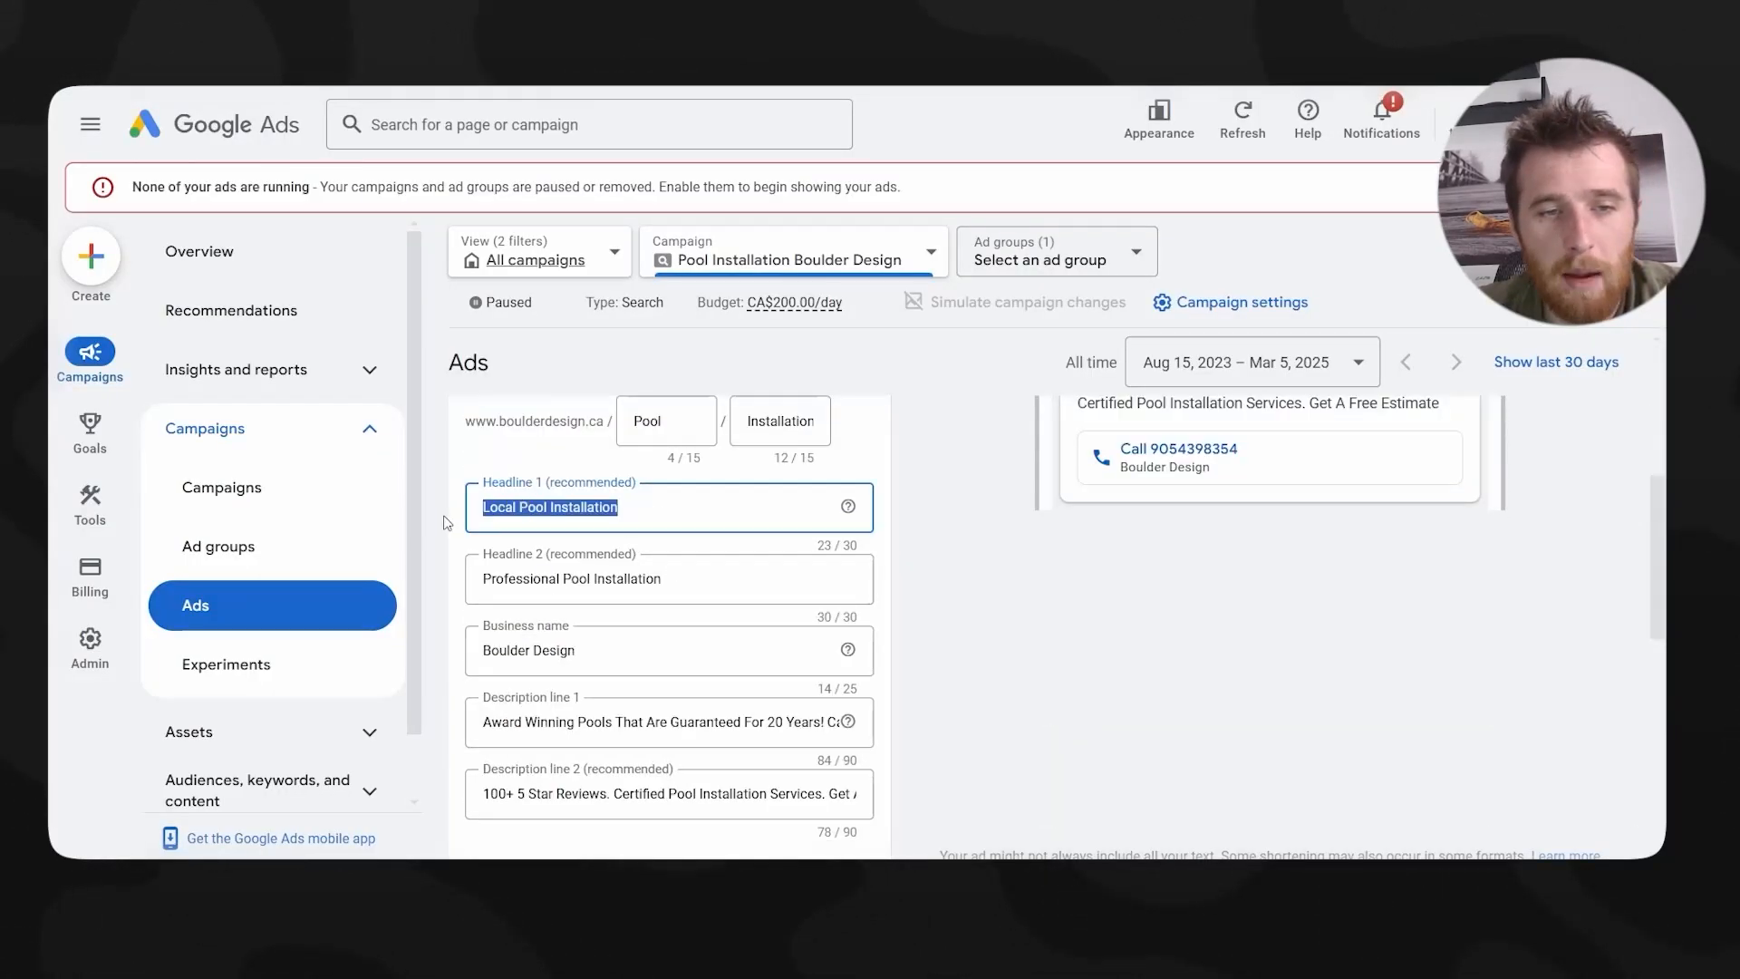
text(Ce)
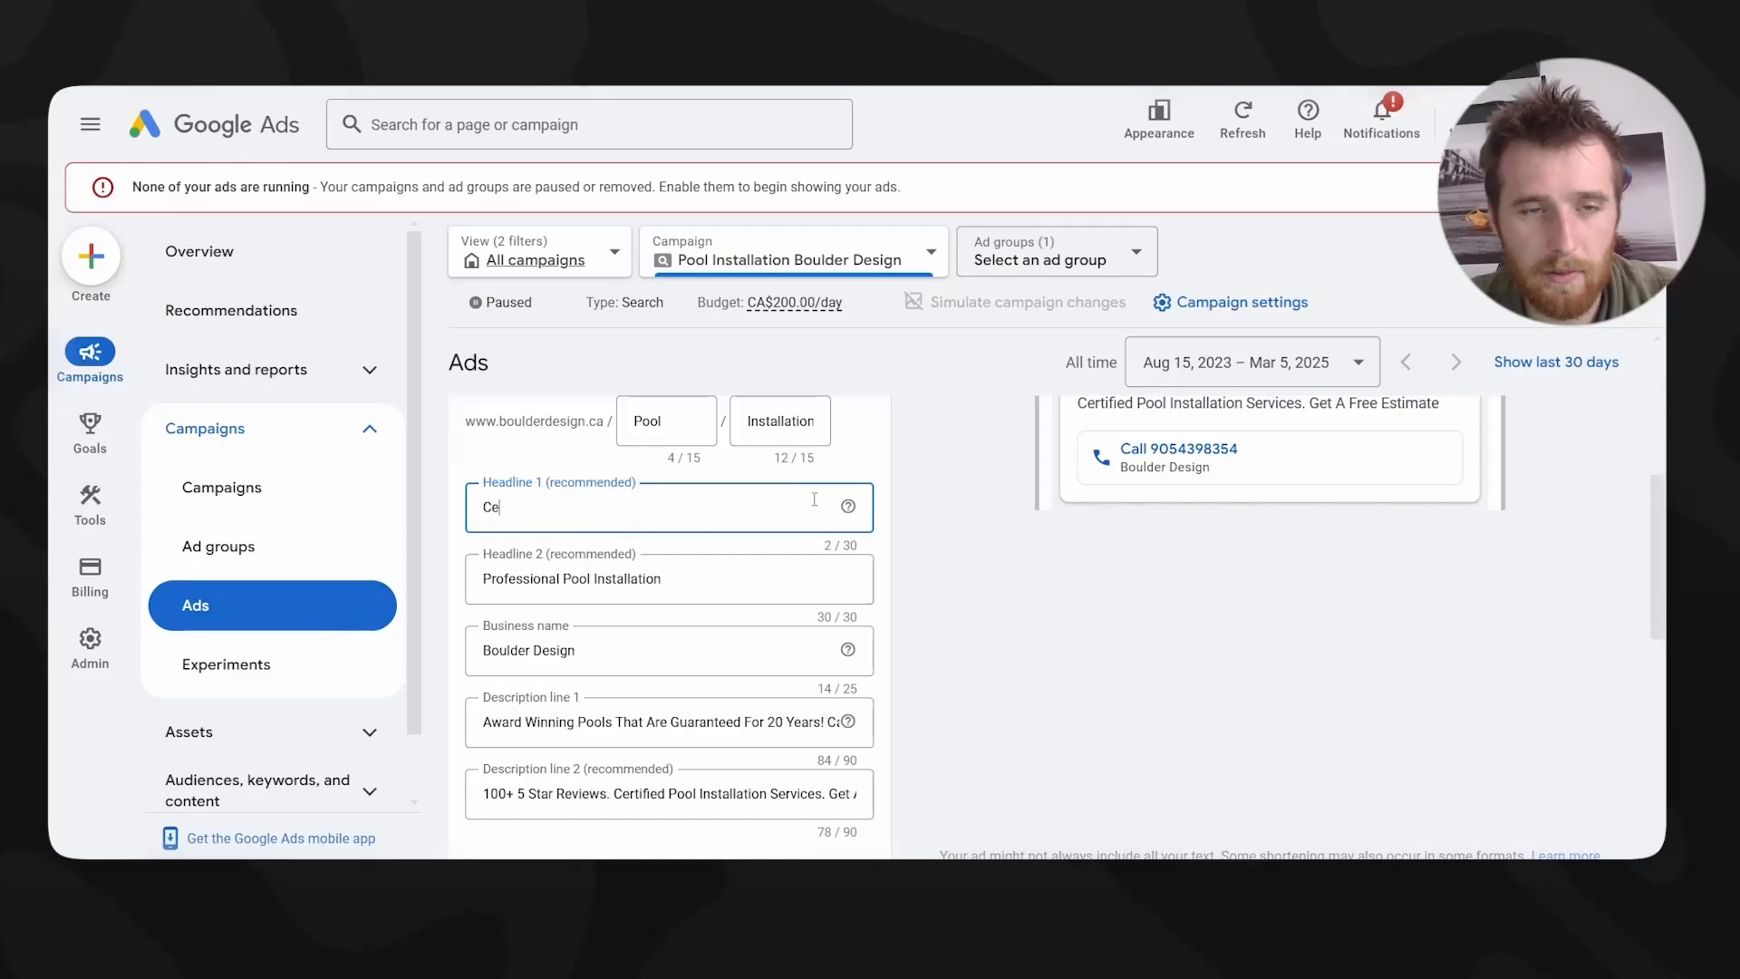
text(ritfied Pool Installer)
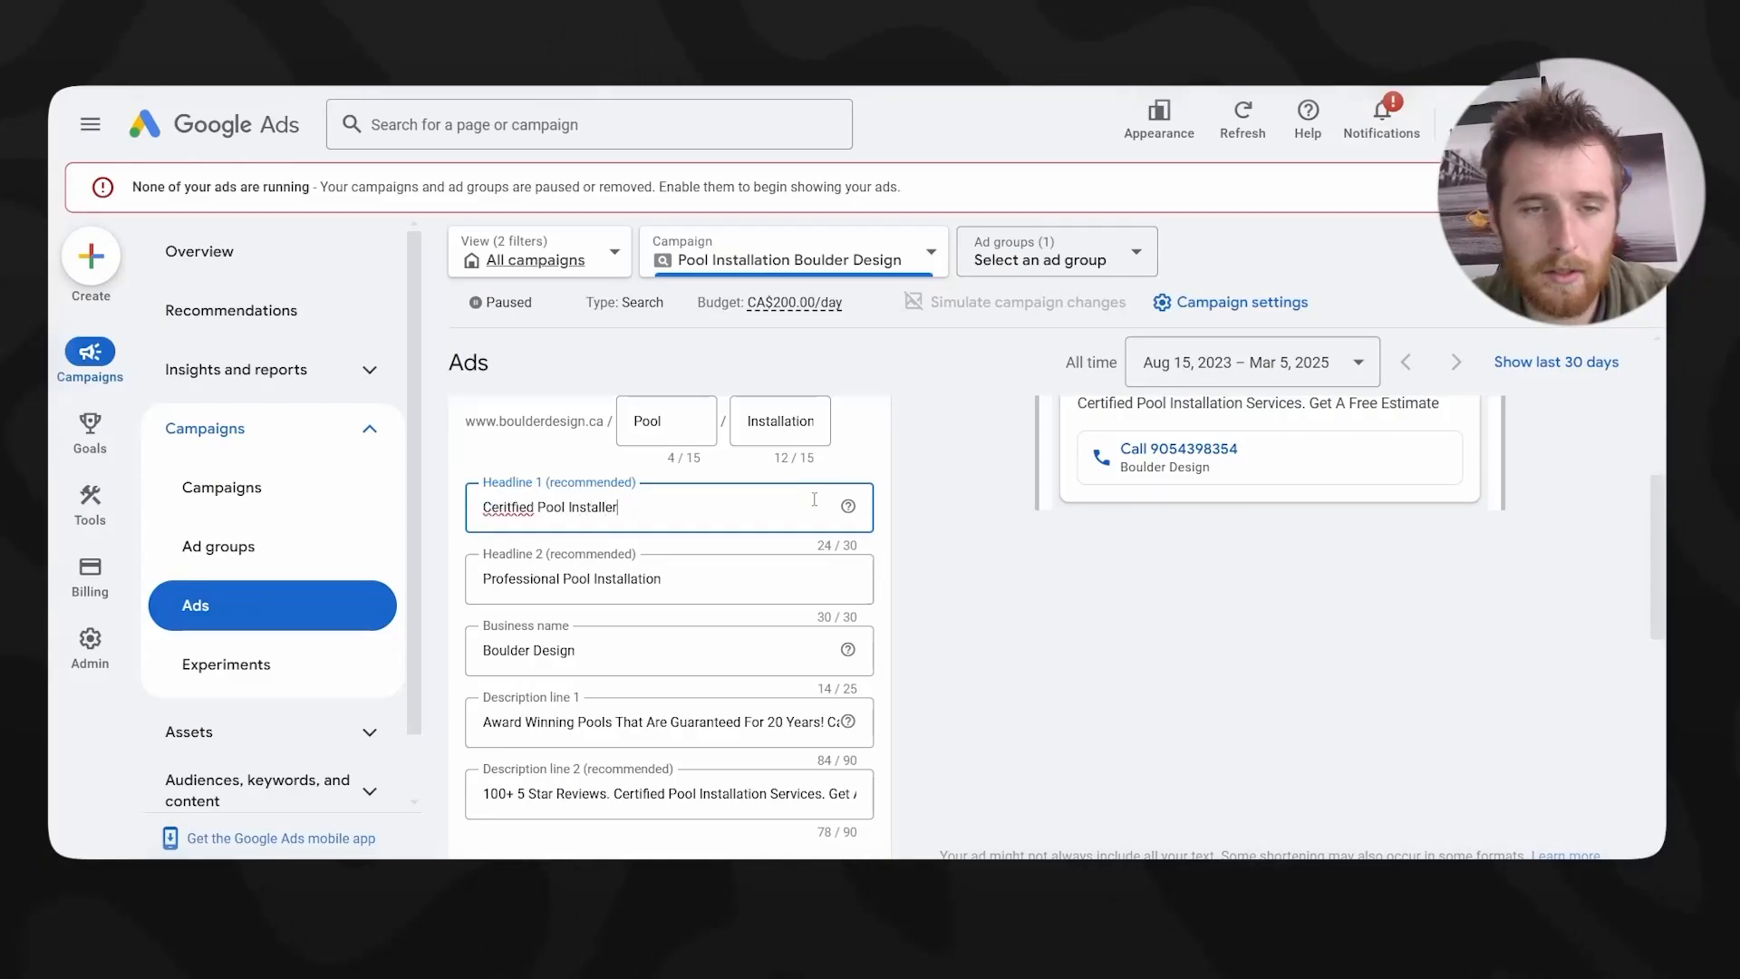
text(s)
right_click(508, 507)
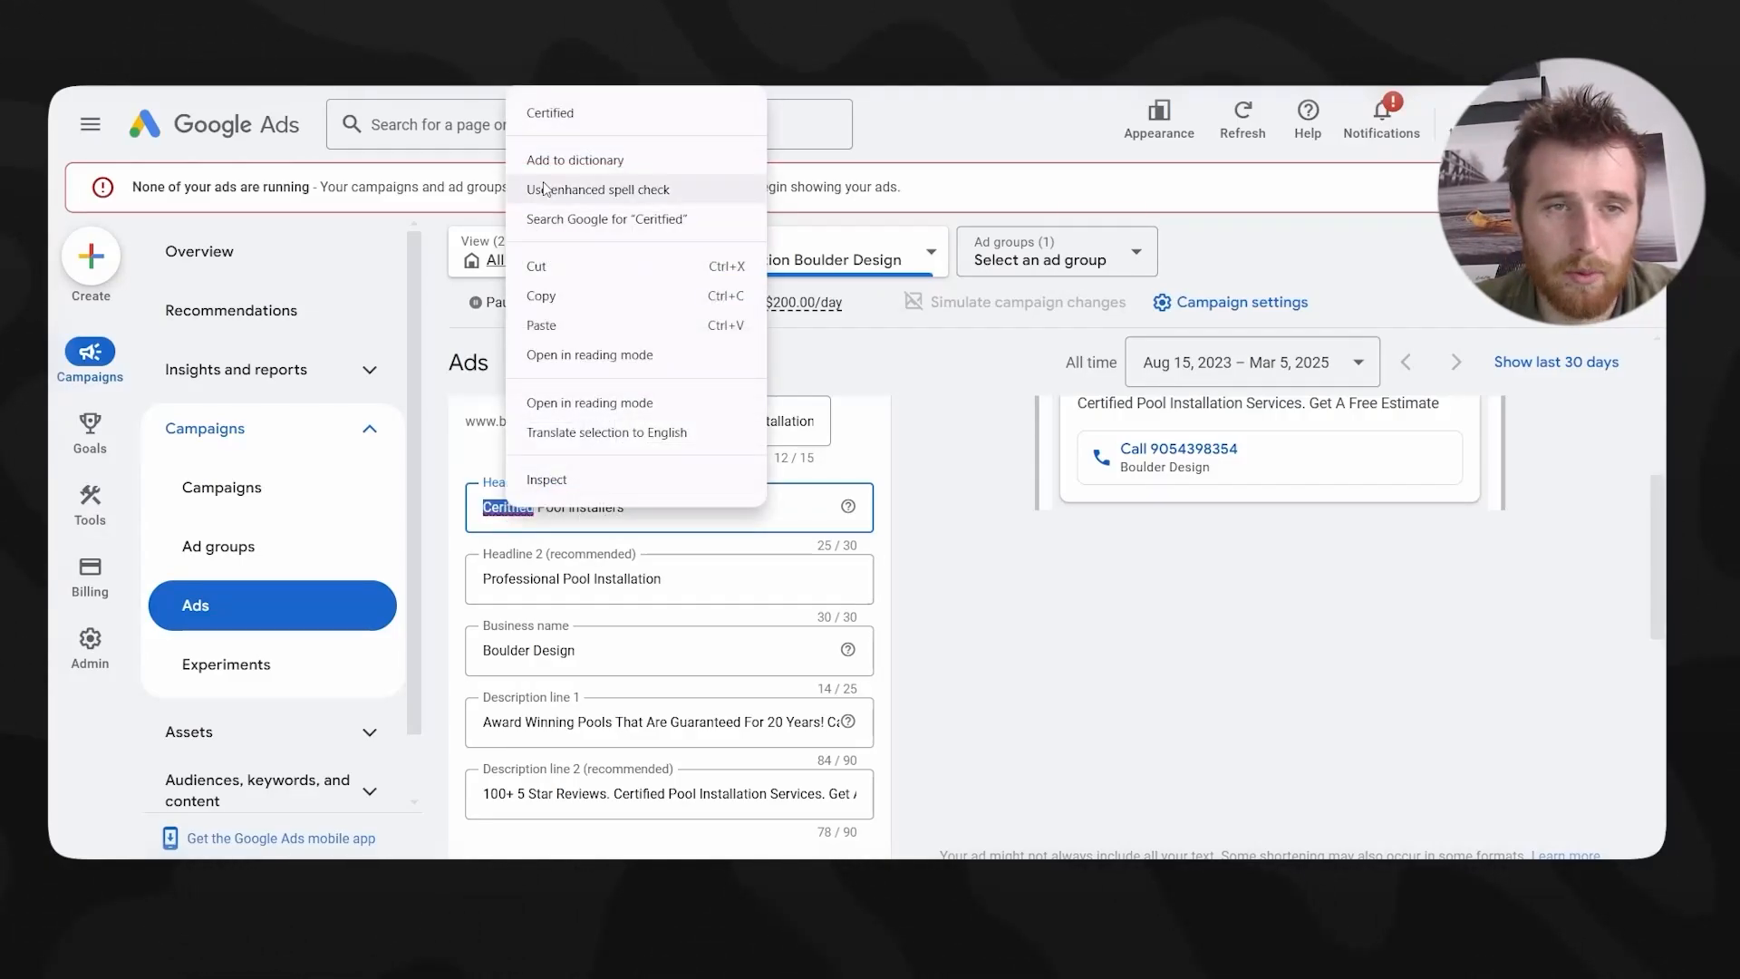
click(544, 107)
- Check the new call ad's preview and remaining fields, and save it as a second ad
scroll(1045, 459, down, 3)
scroll(977, 545, up, 4)
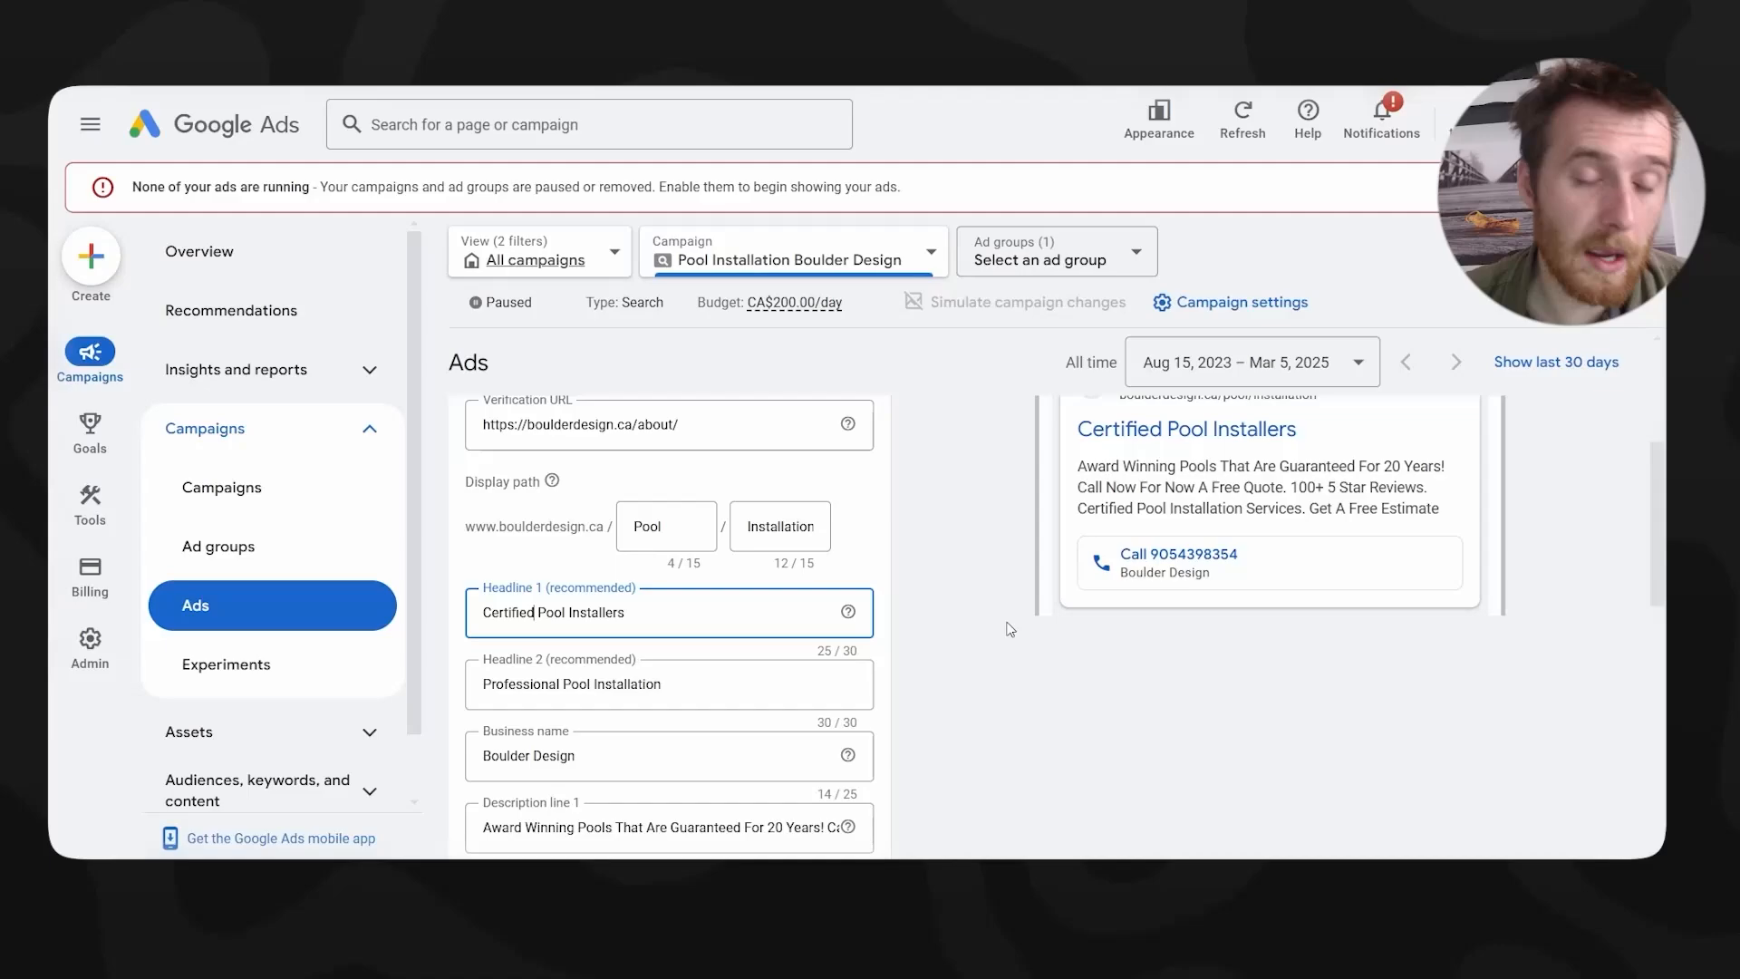
scroll(1012, 626, down, 1)
scroll(1011, 626, down, 4)
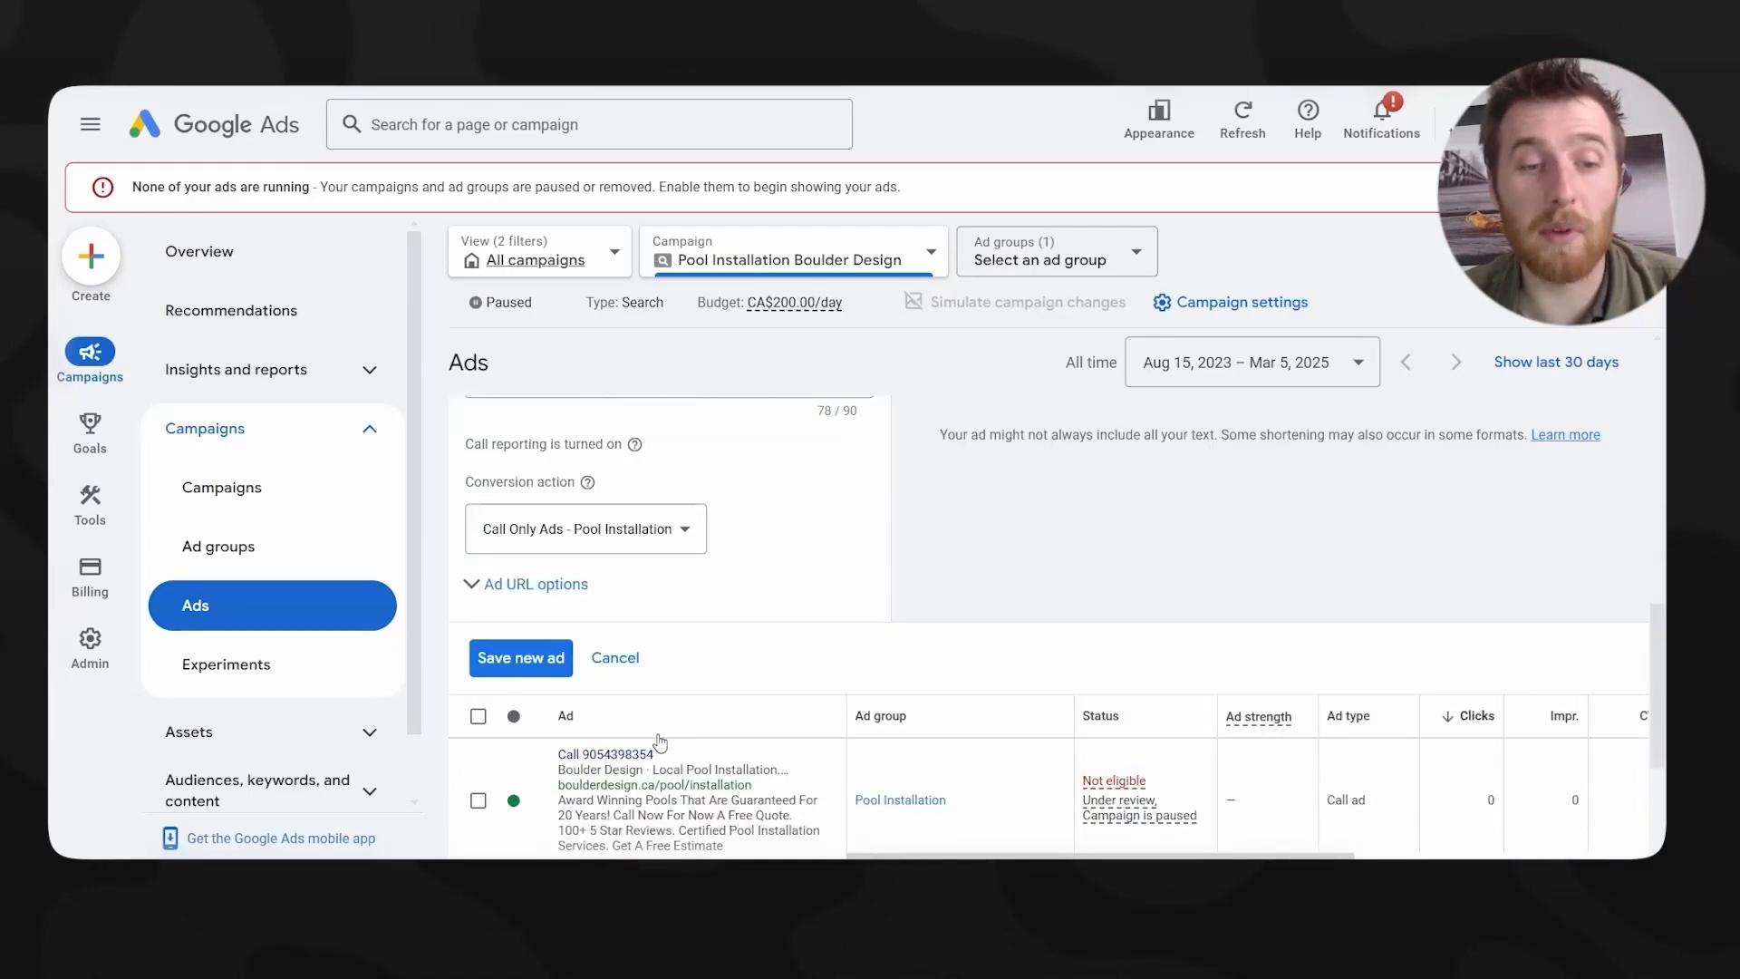
click(521, 657)
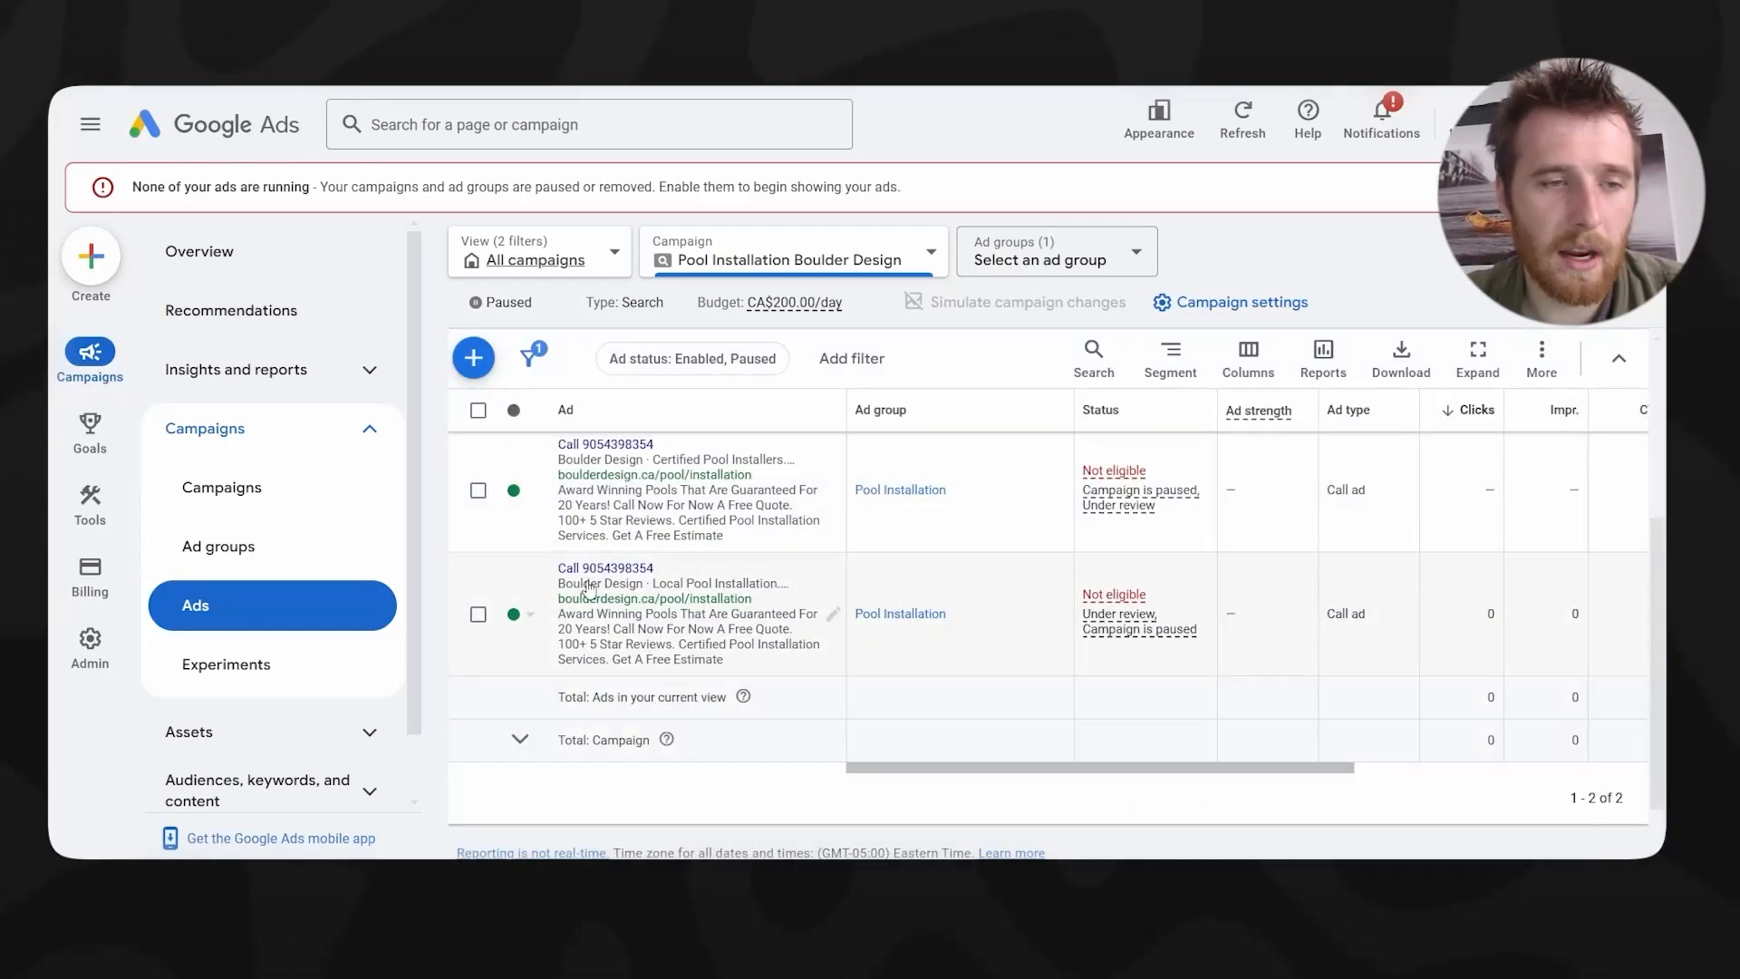
- Start another ad group in the campaign and name it "Fiberglass Pool Installation"
click(233, 548)
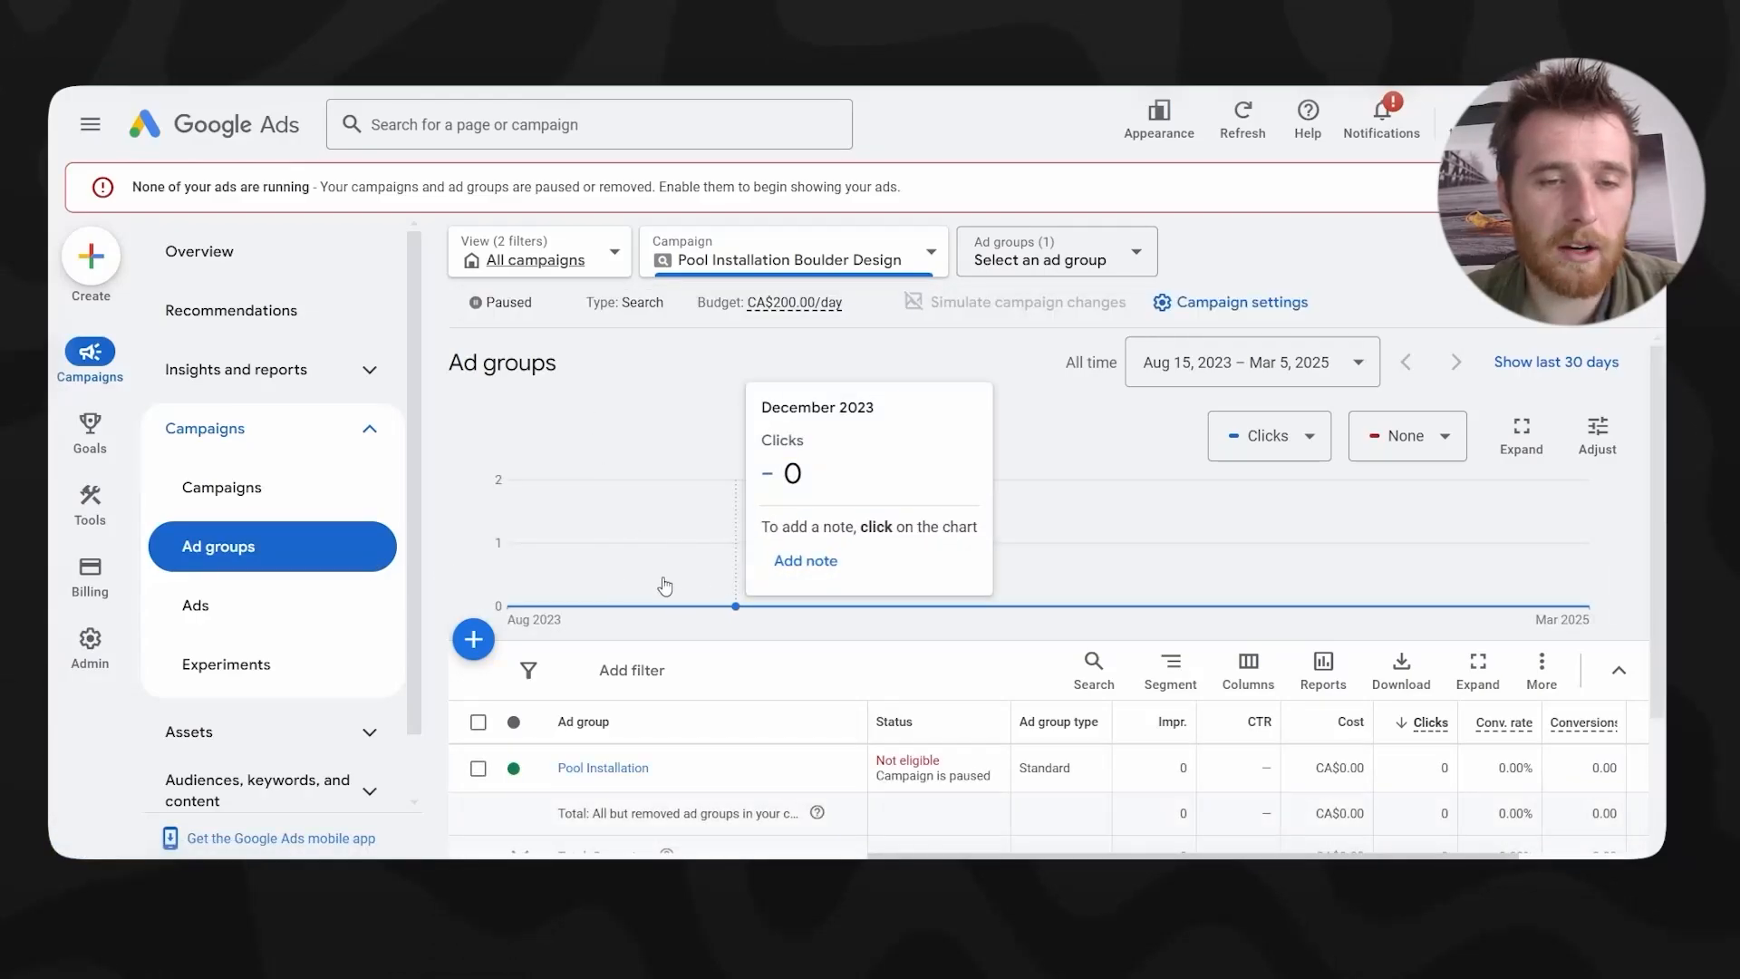
click(478, 644)
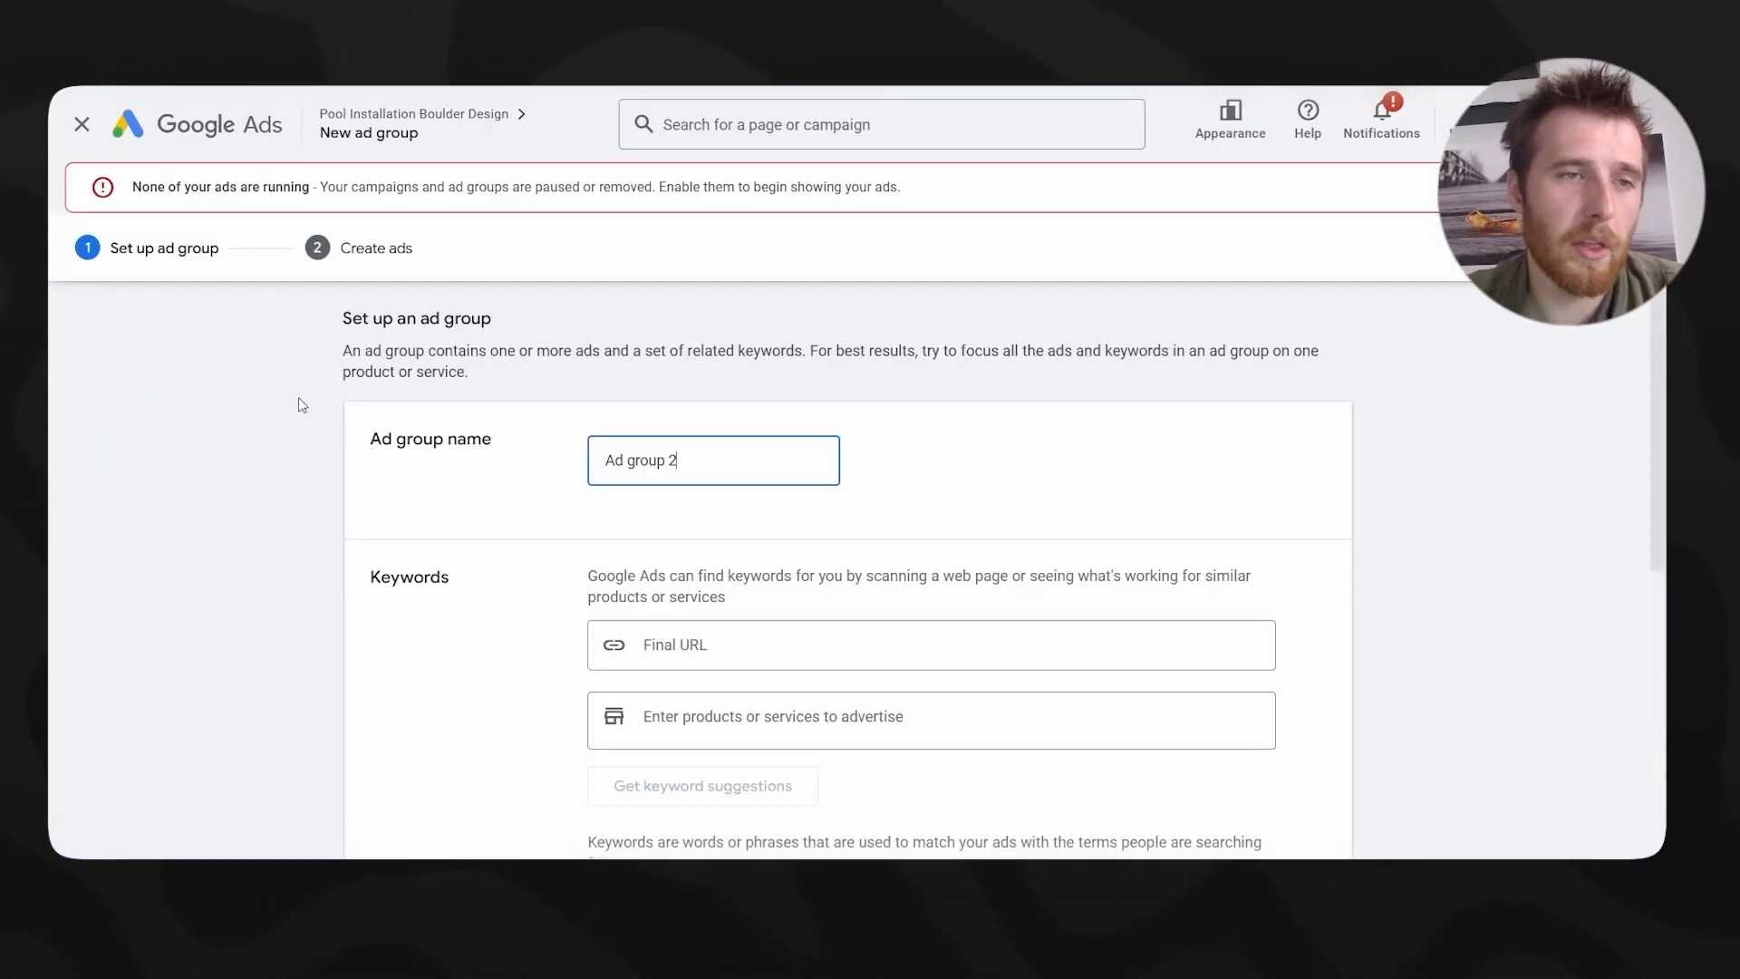
triple_click(705, 459)
text(Fi)
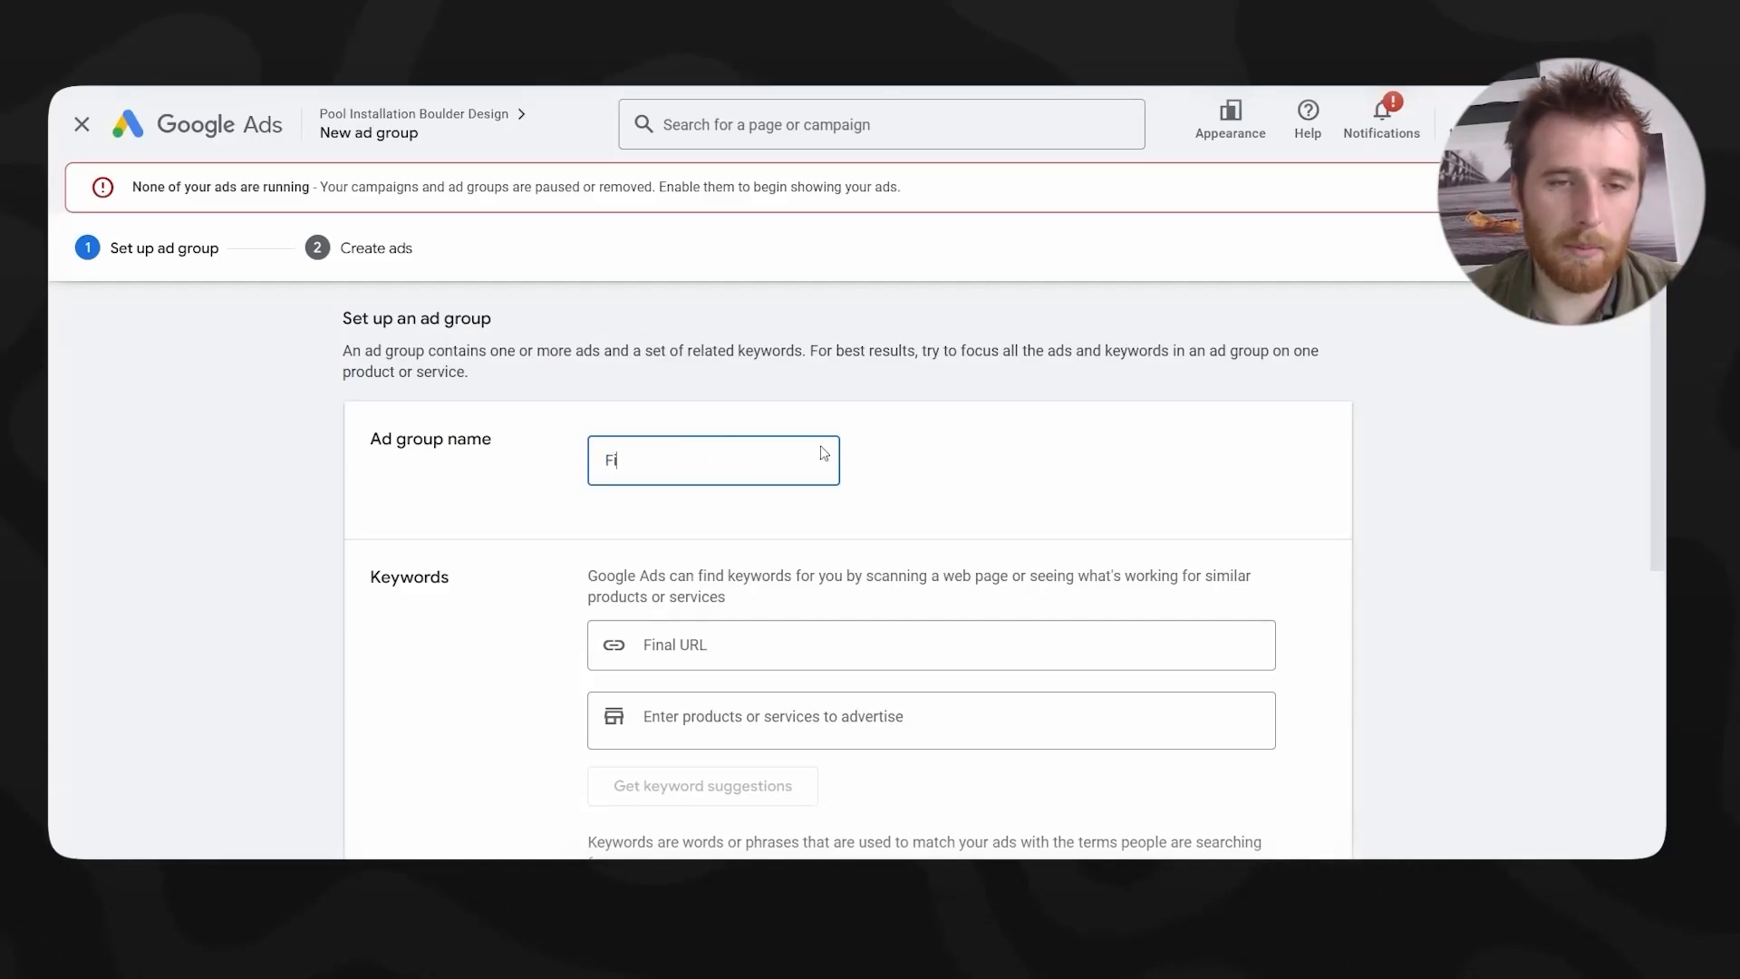
text(berglass Pool Installation)
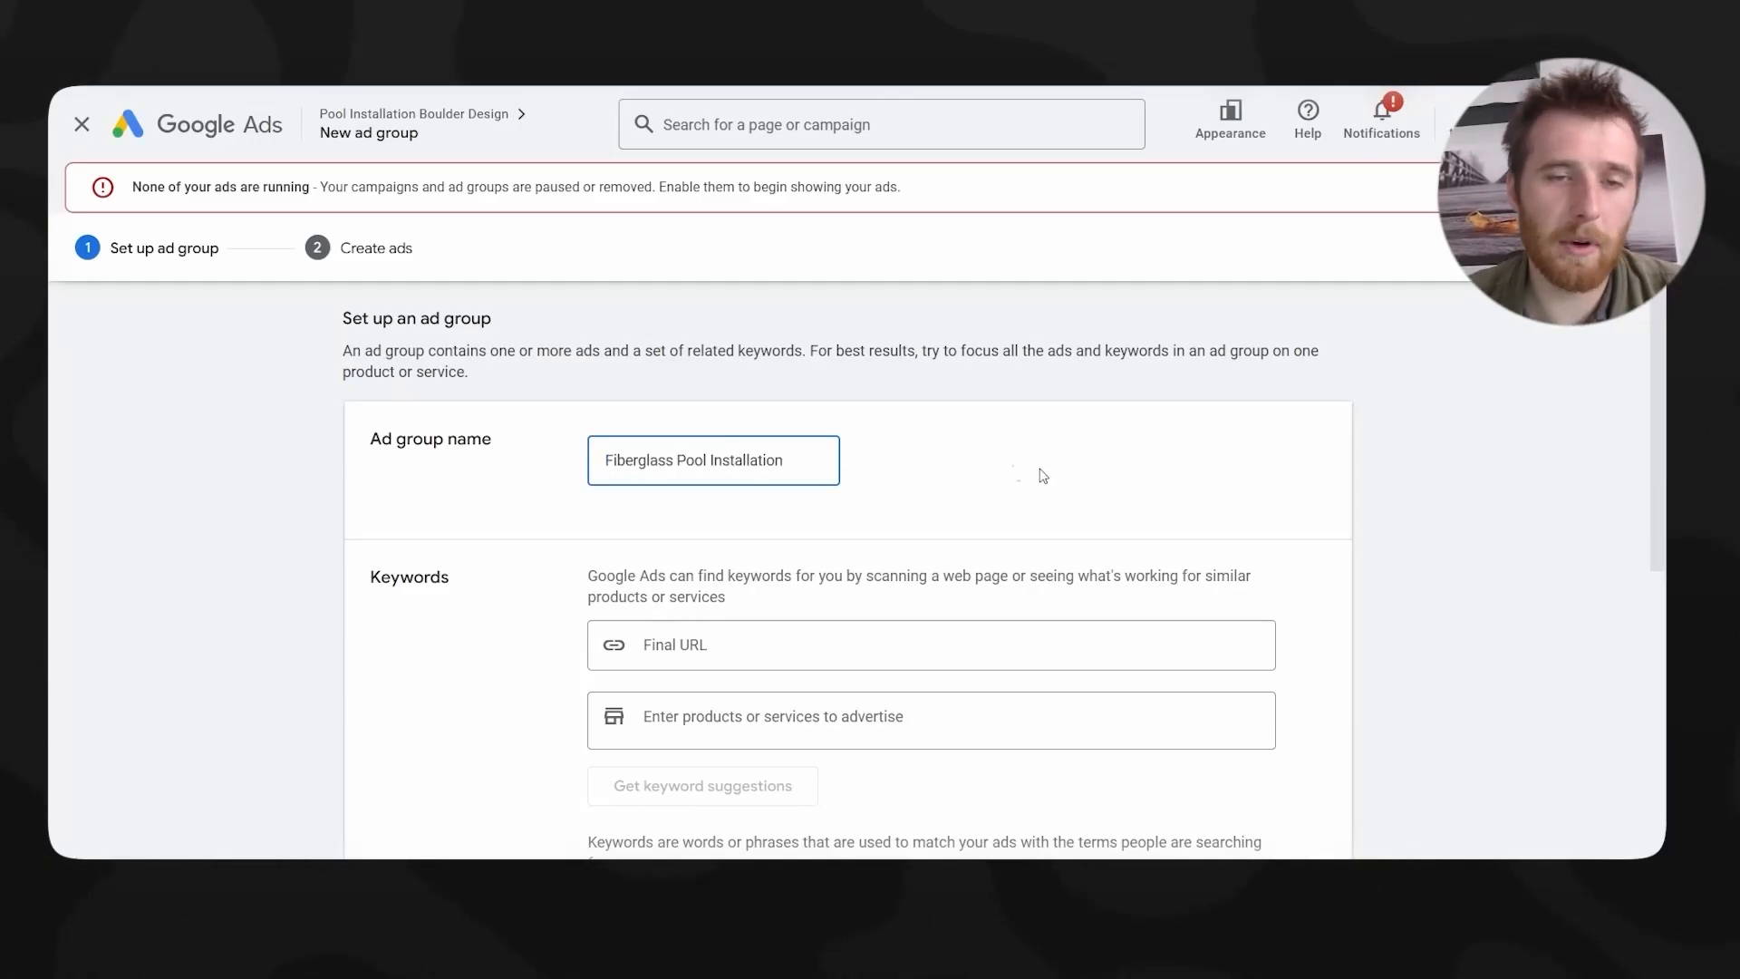
- Look over the new ad group's keyword section and discard the unfinished "Fiberglass Pool Installation" ad group
scroll(1042, 473, down, 6)
scroll(634, 691, up, 1)
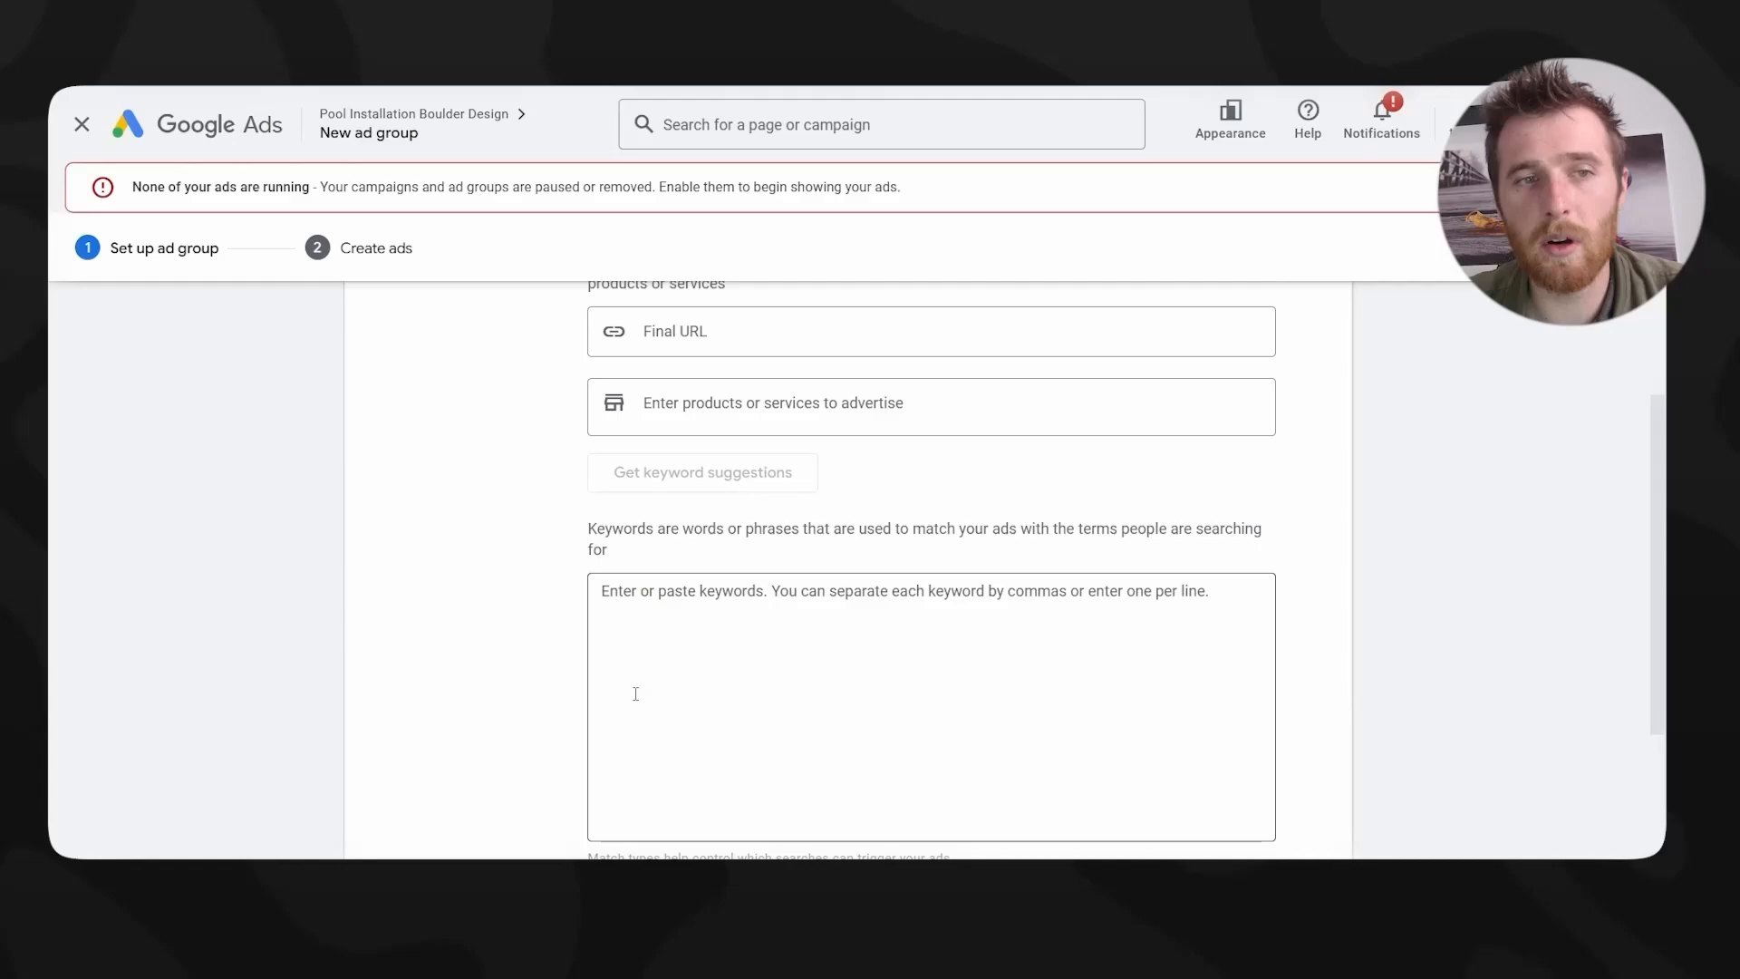
scroll(544, 743, down, 1)
click(535, 769)
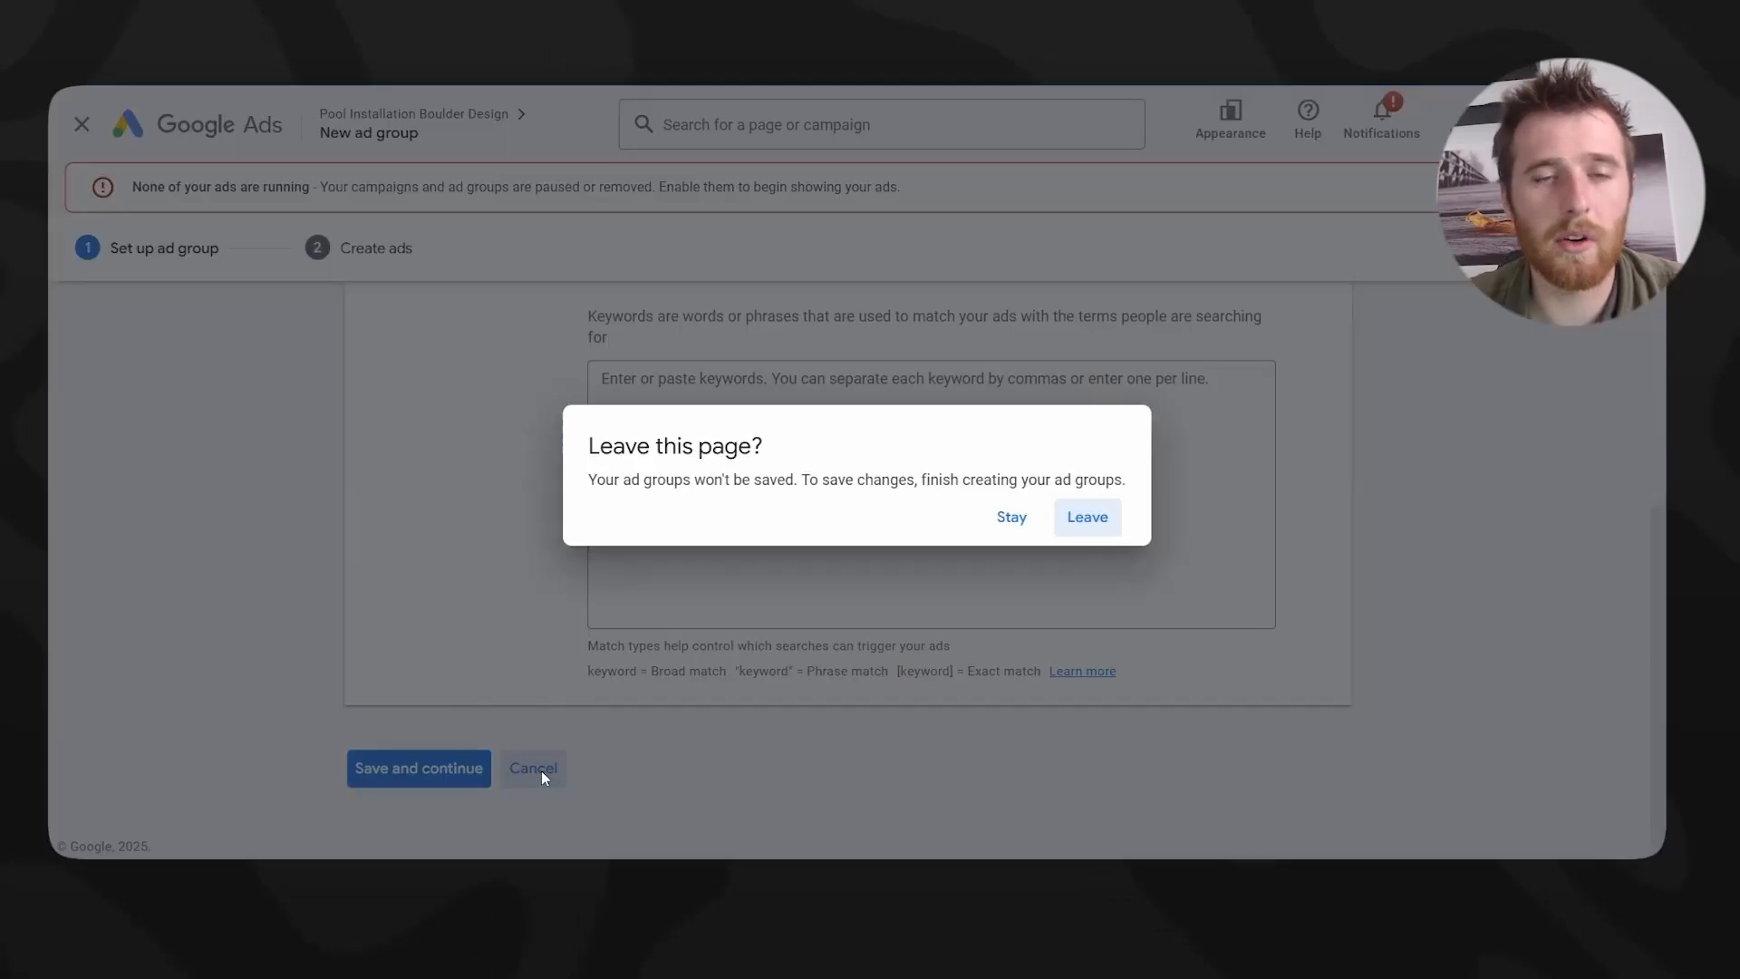
click(1083, 521)
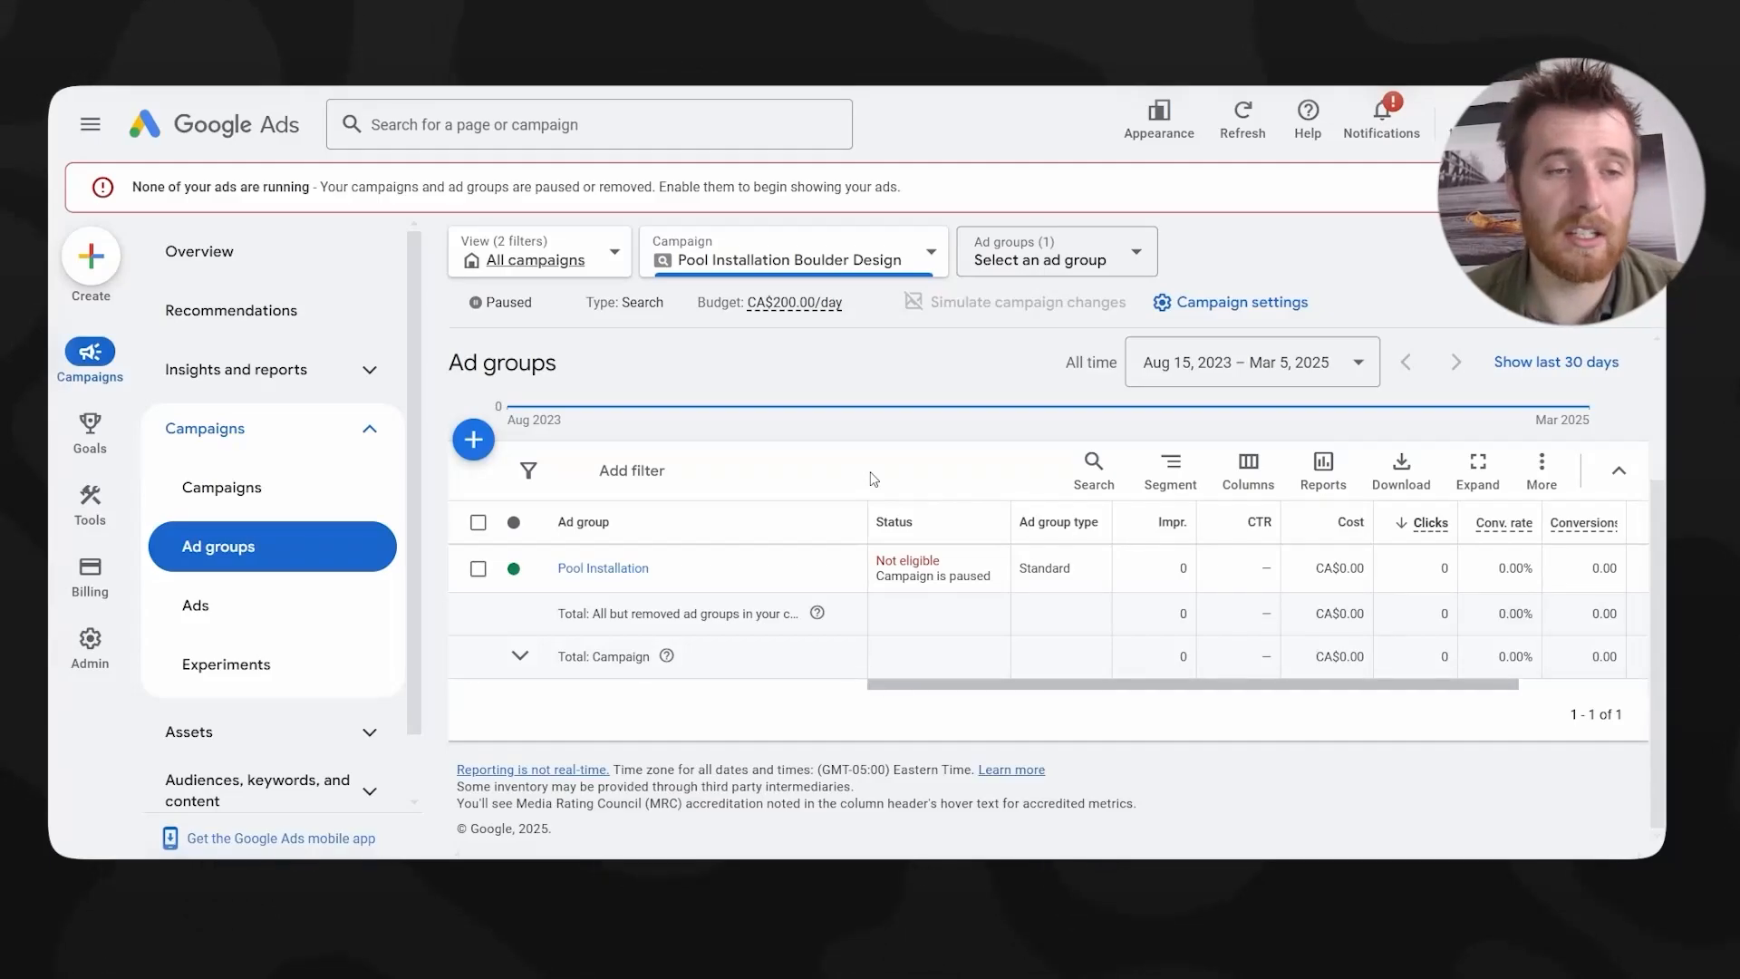
- Open the campaign's assets and check the call ads help article for which asset types are eligible
scroll(254, 490, down, 1)
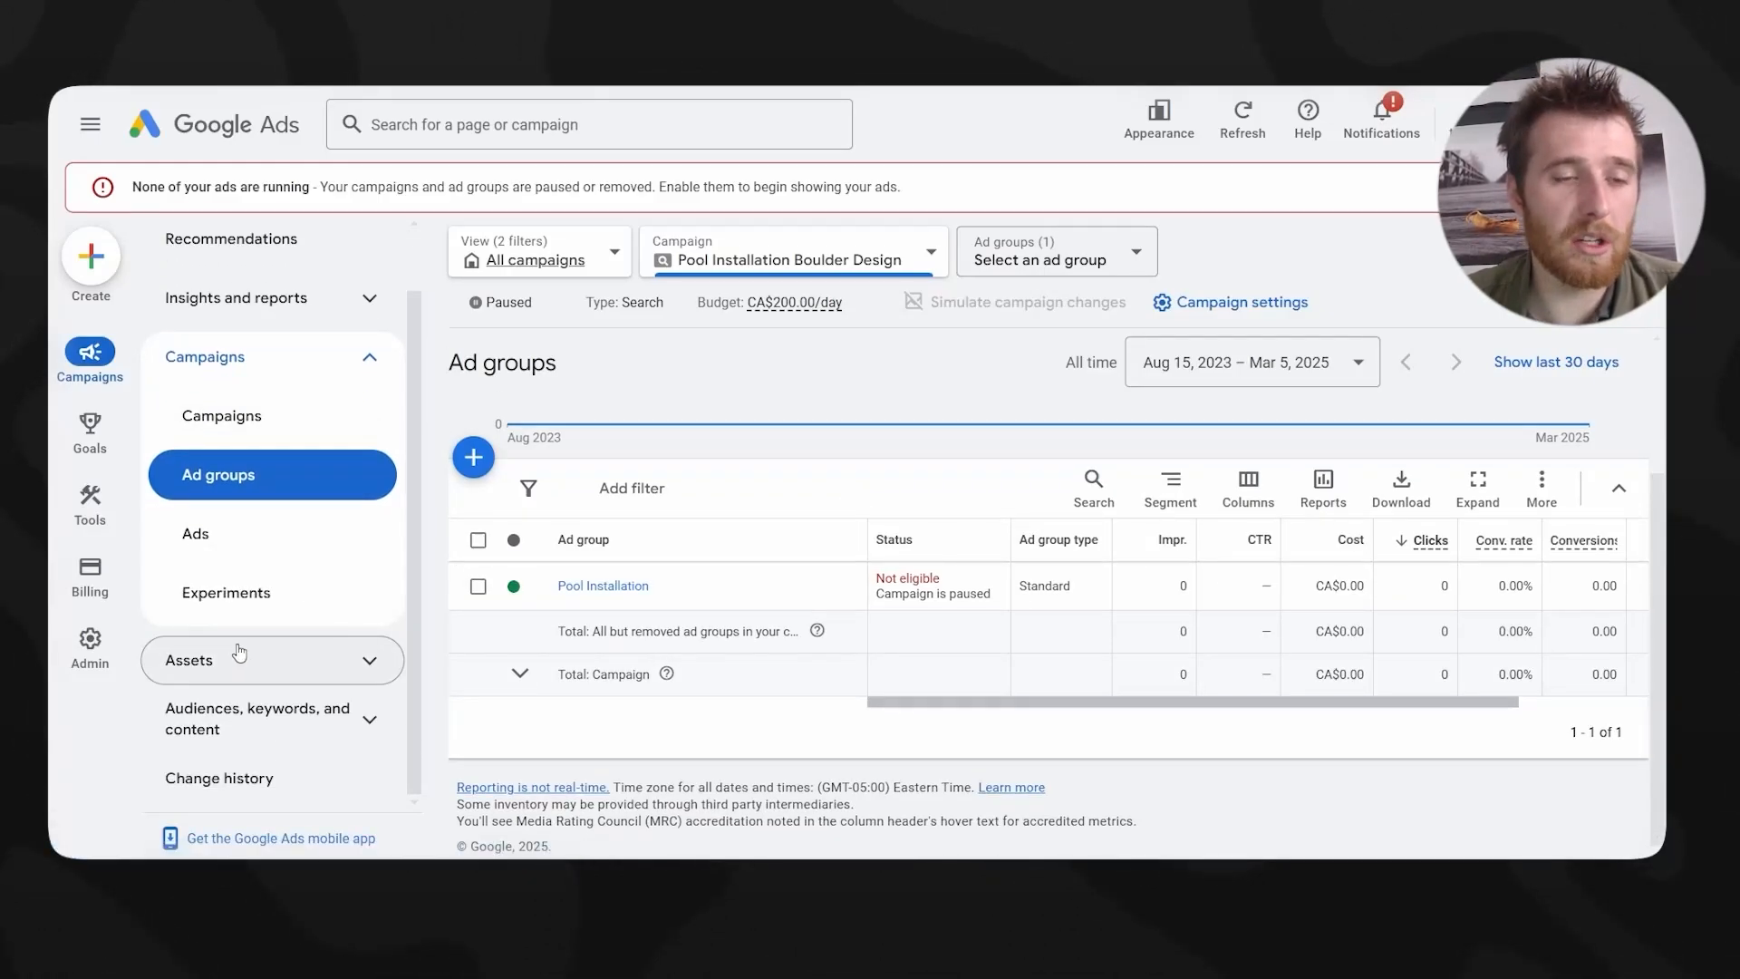
click(195, 666)
scroll(190, 666, down, 1)
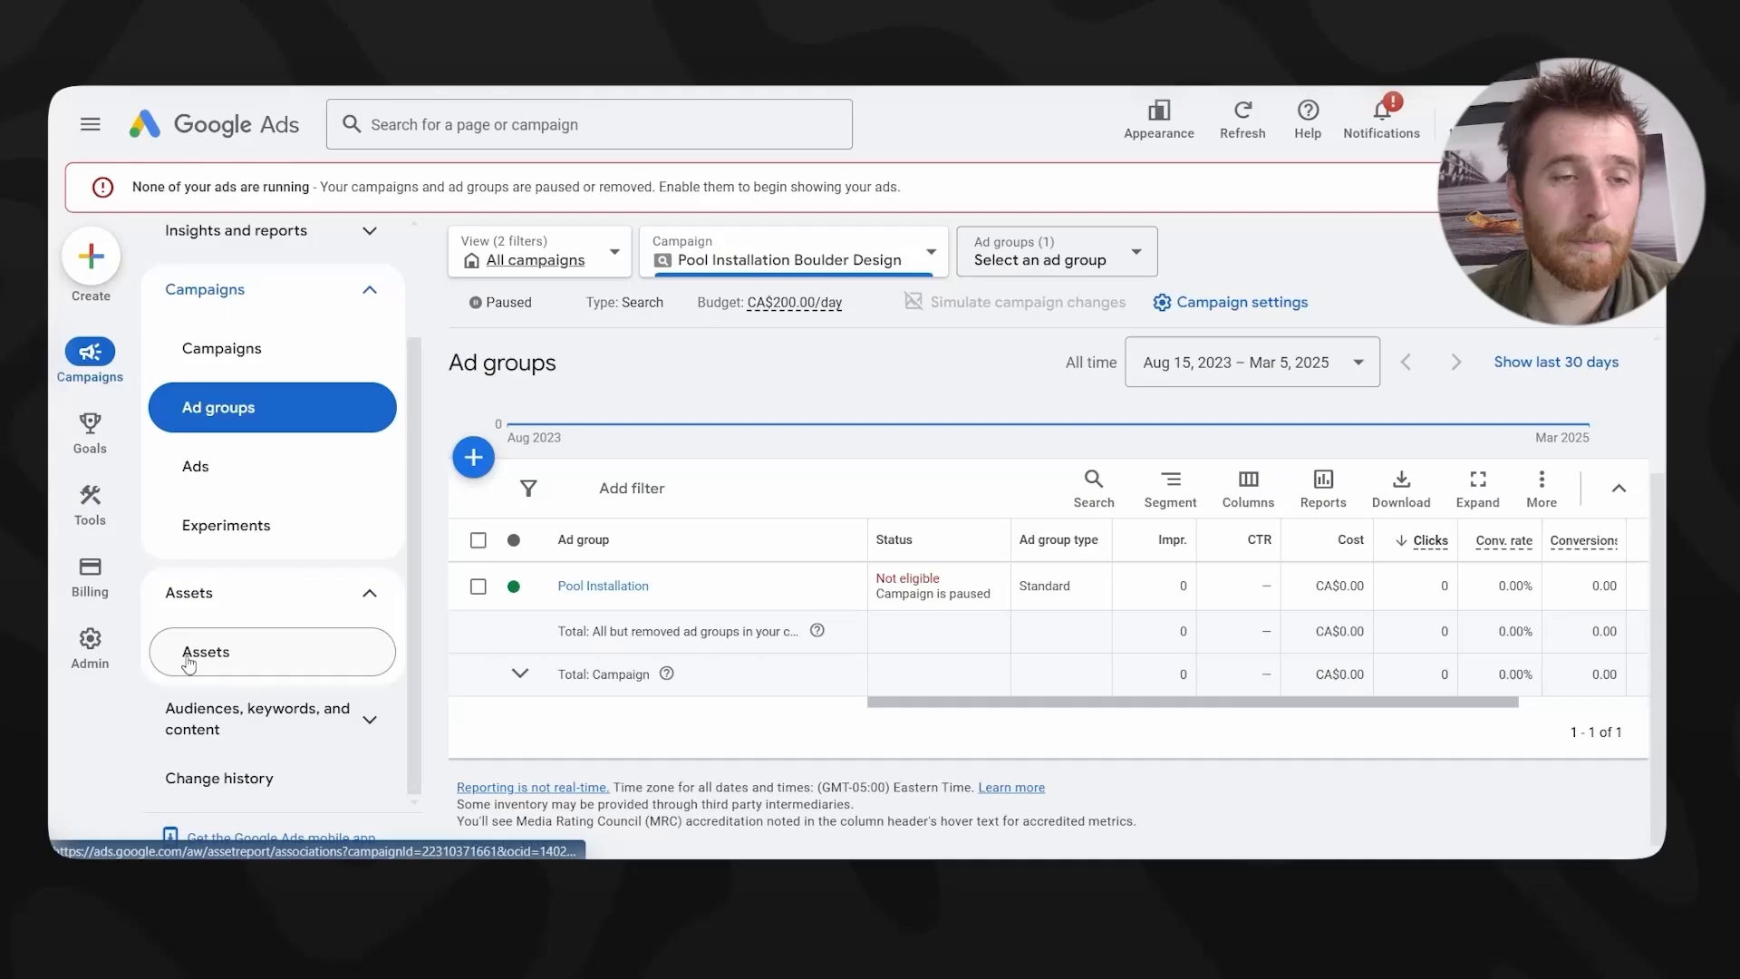
click(190, 653)
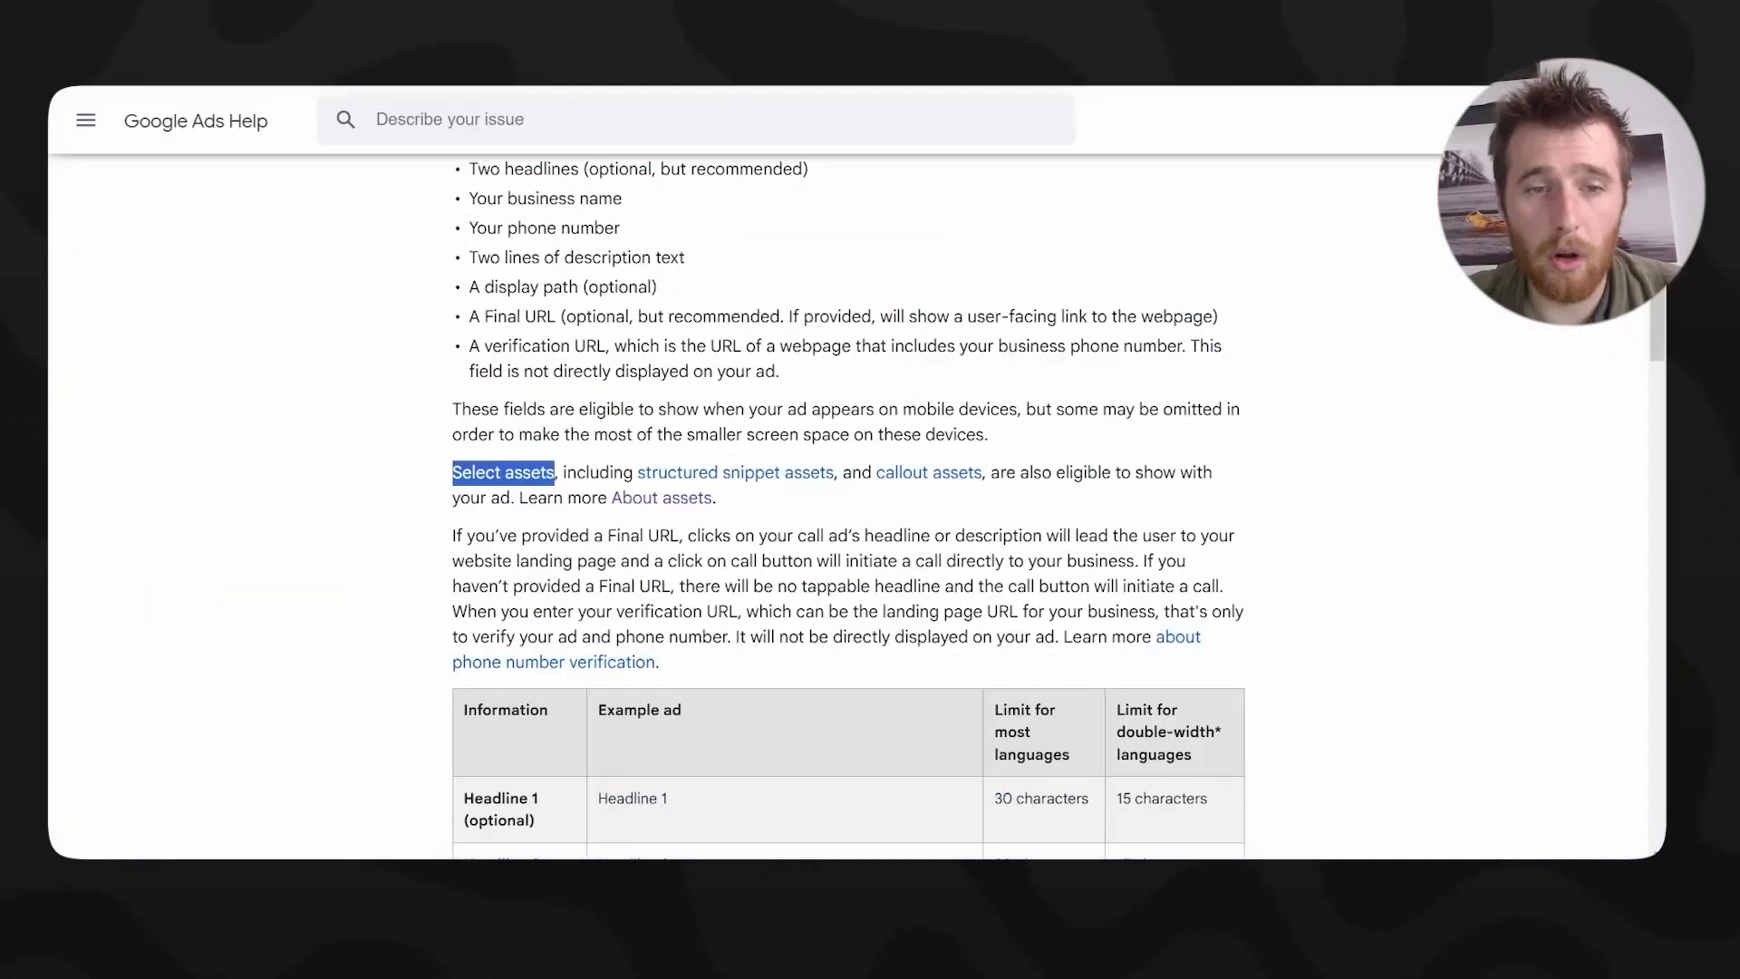
drag(487, 472, 1031, 478)
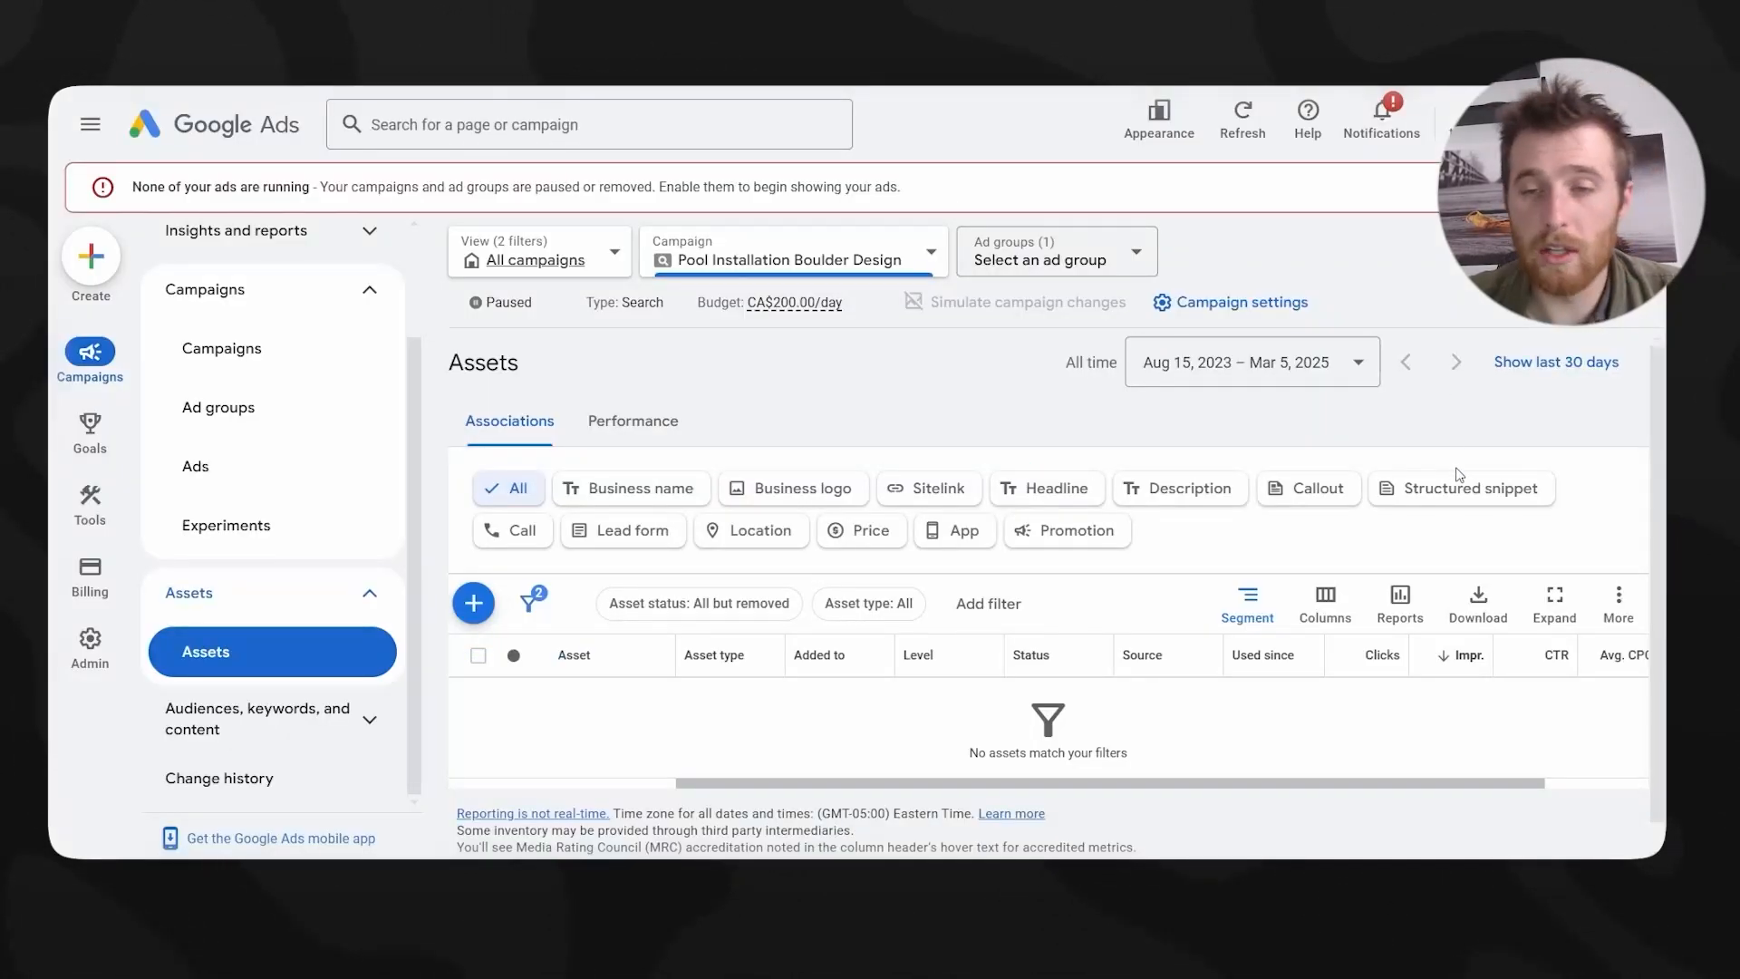
- Start a new callout asset for the campaign and enter "100% Customer Sastisfaction" as callout text 1
click(1278, 494)
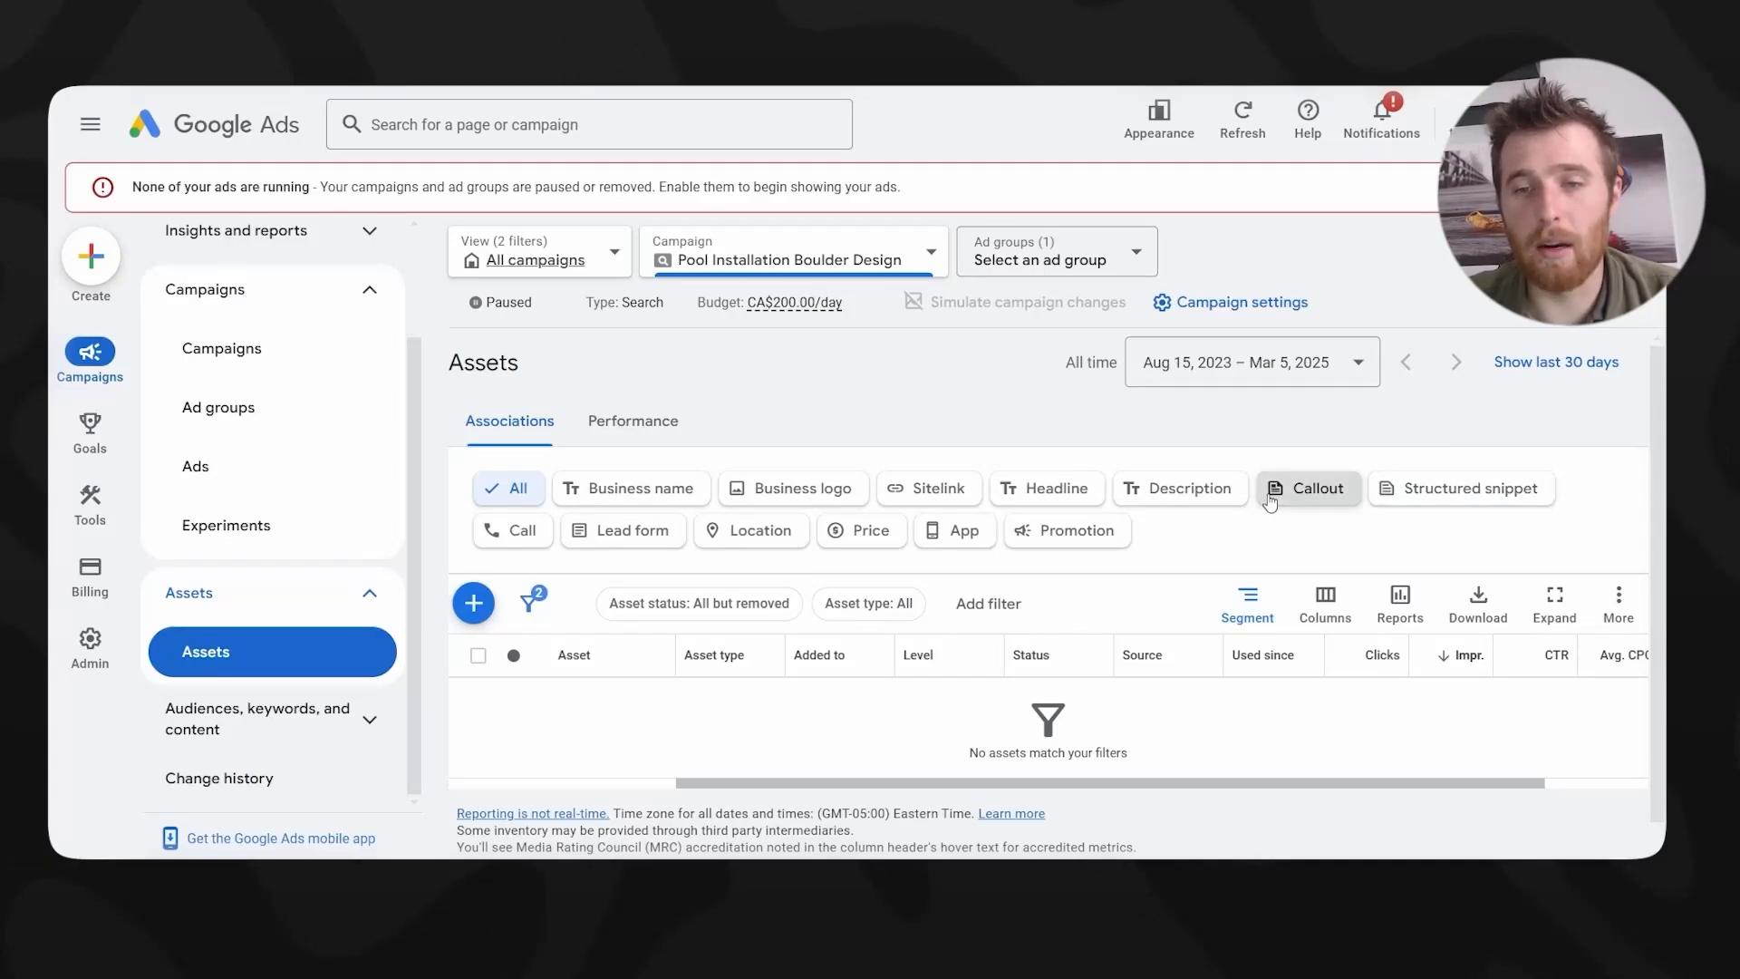
click(475, 603)
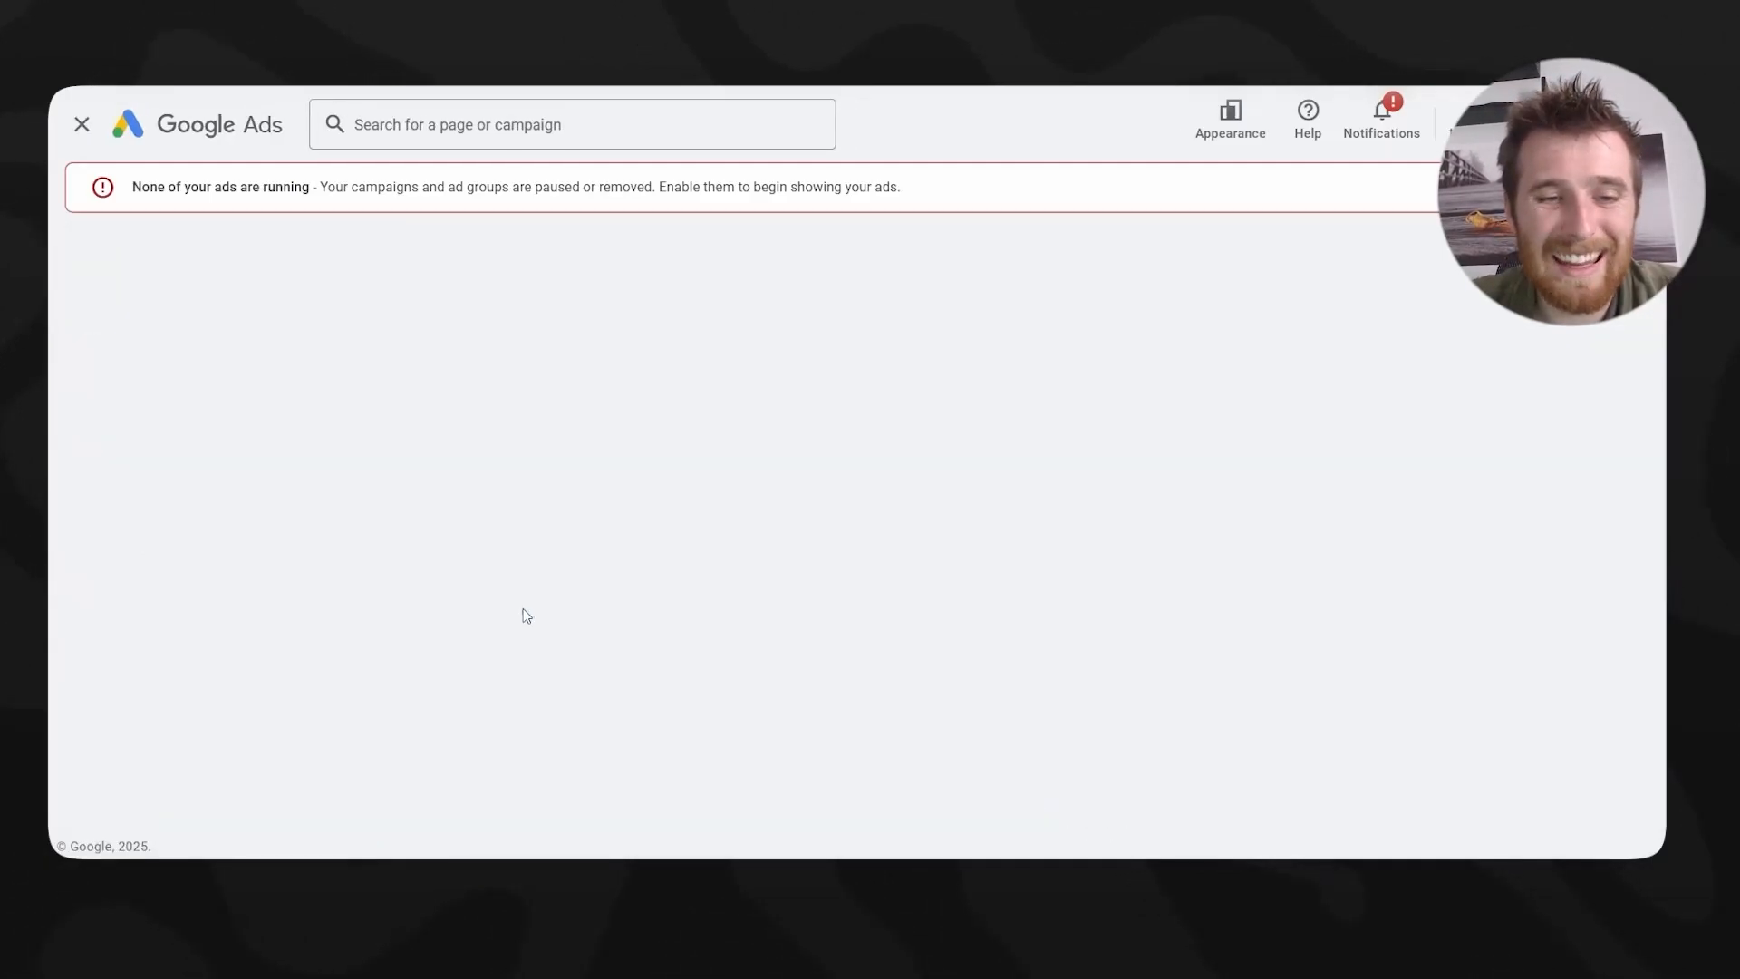
click(382, 484)
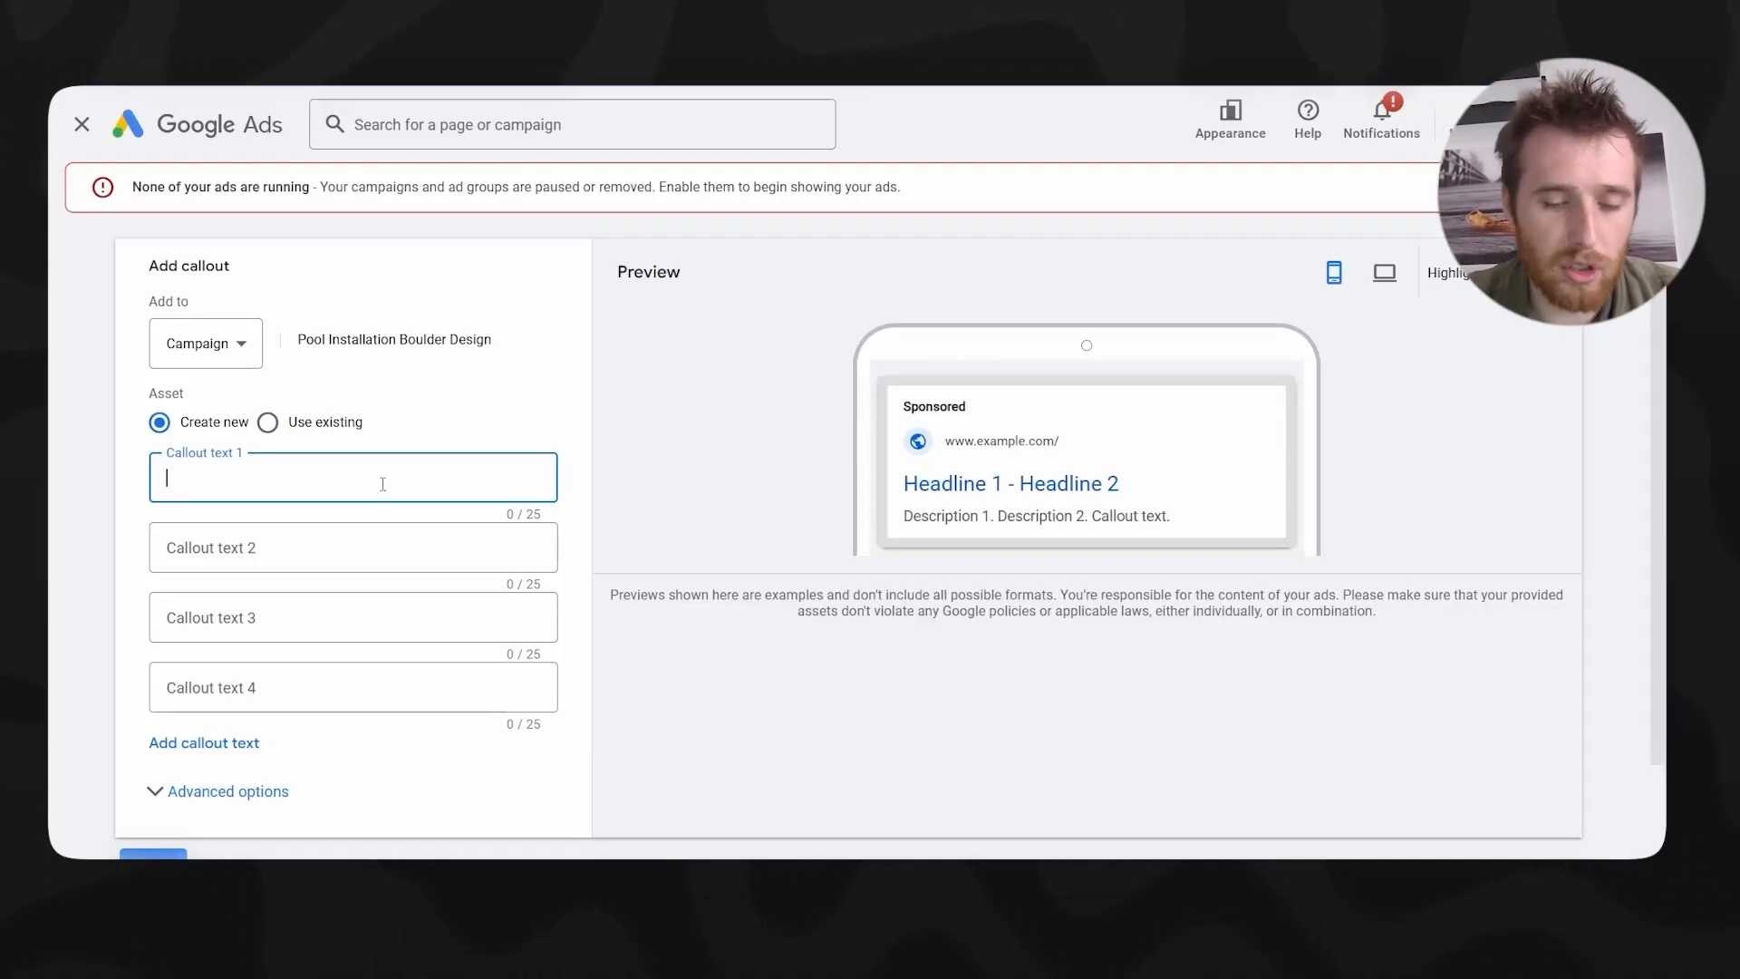
text(100)
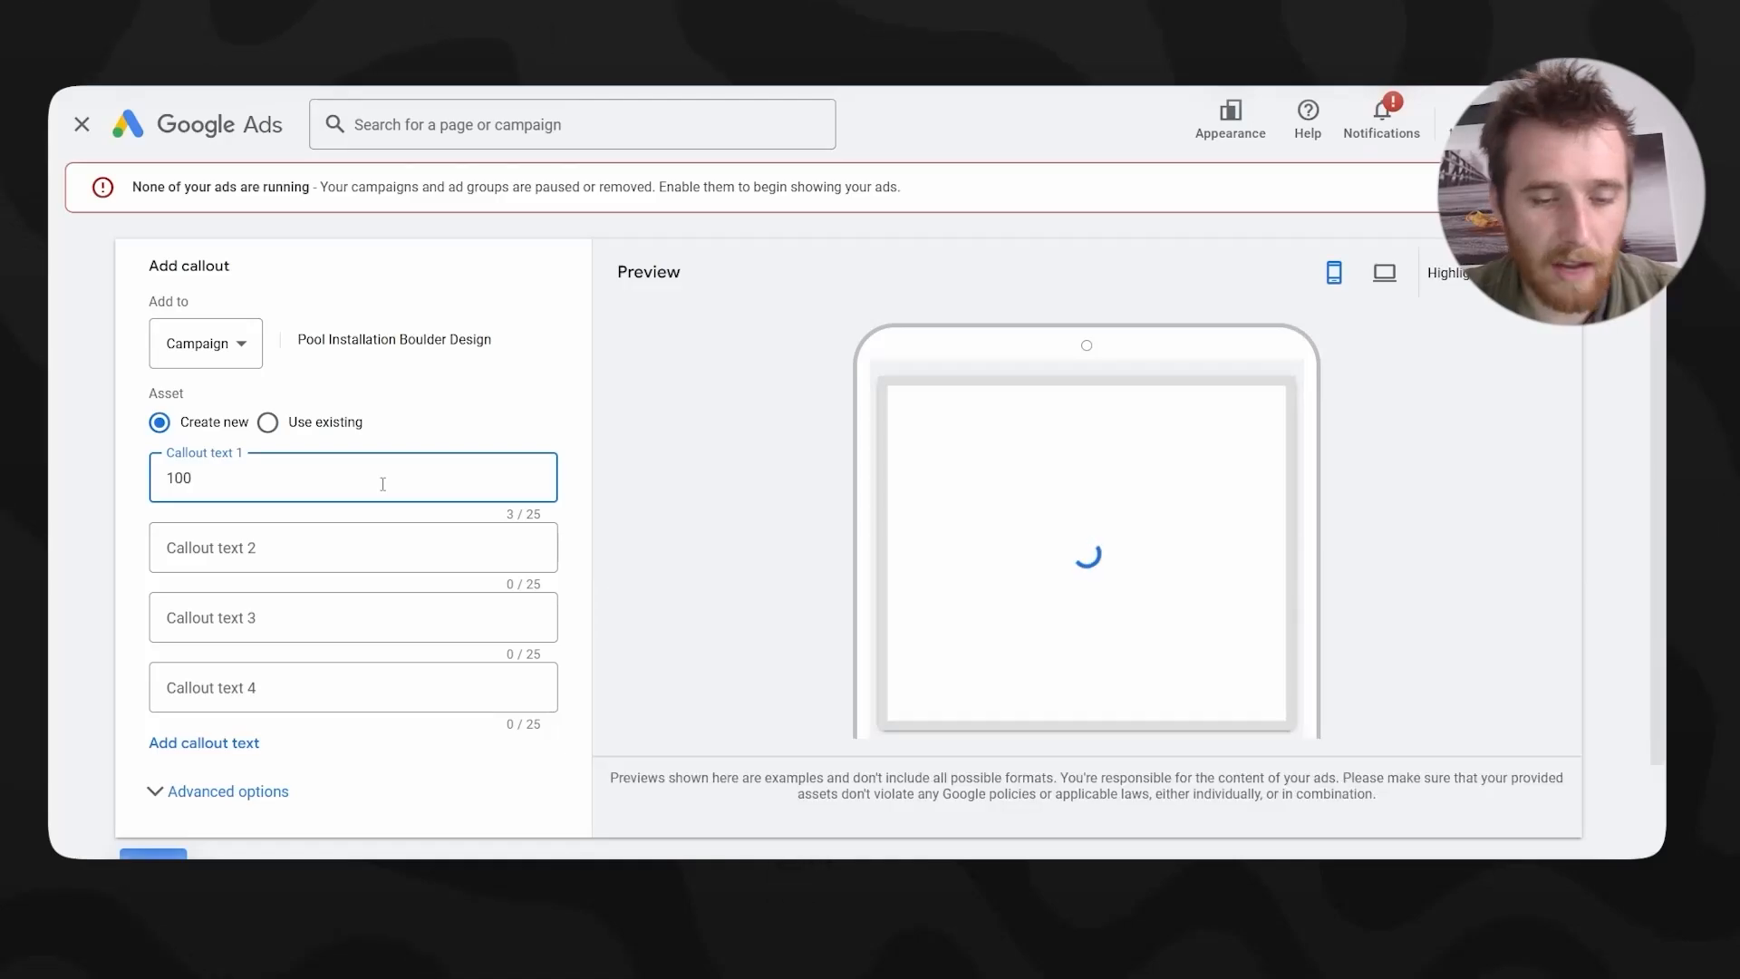
text(% Customer Sastidd)
key(BackSpace)
key(BackSpace)
text(sfaction)
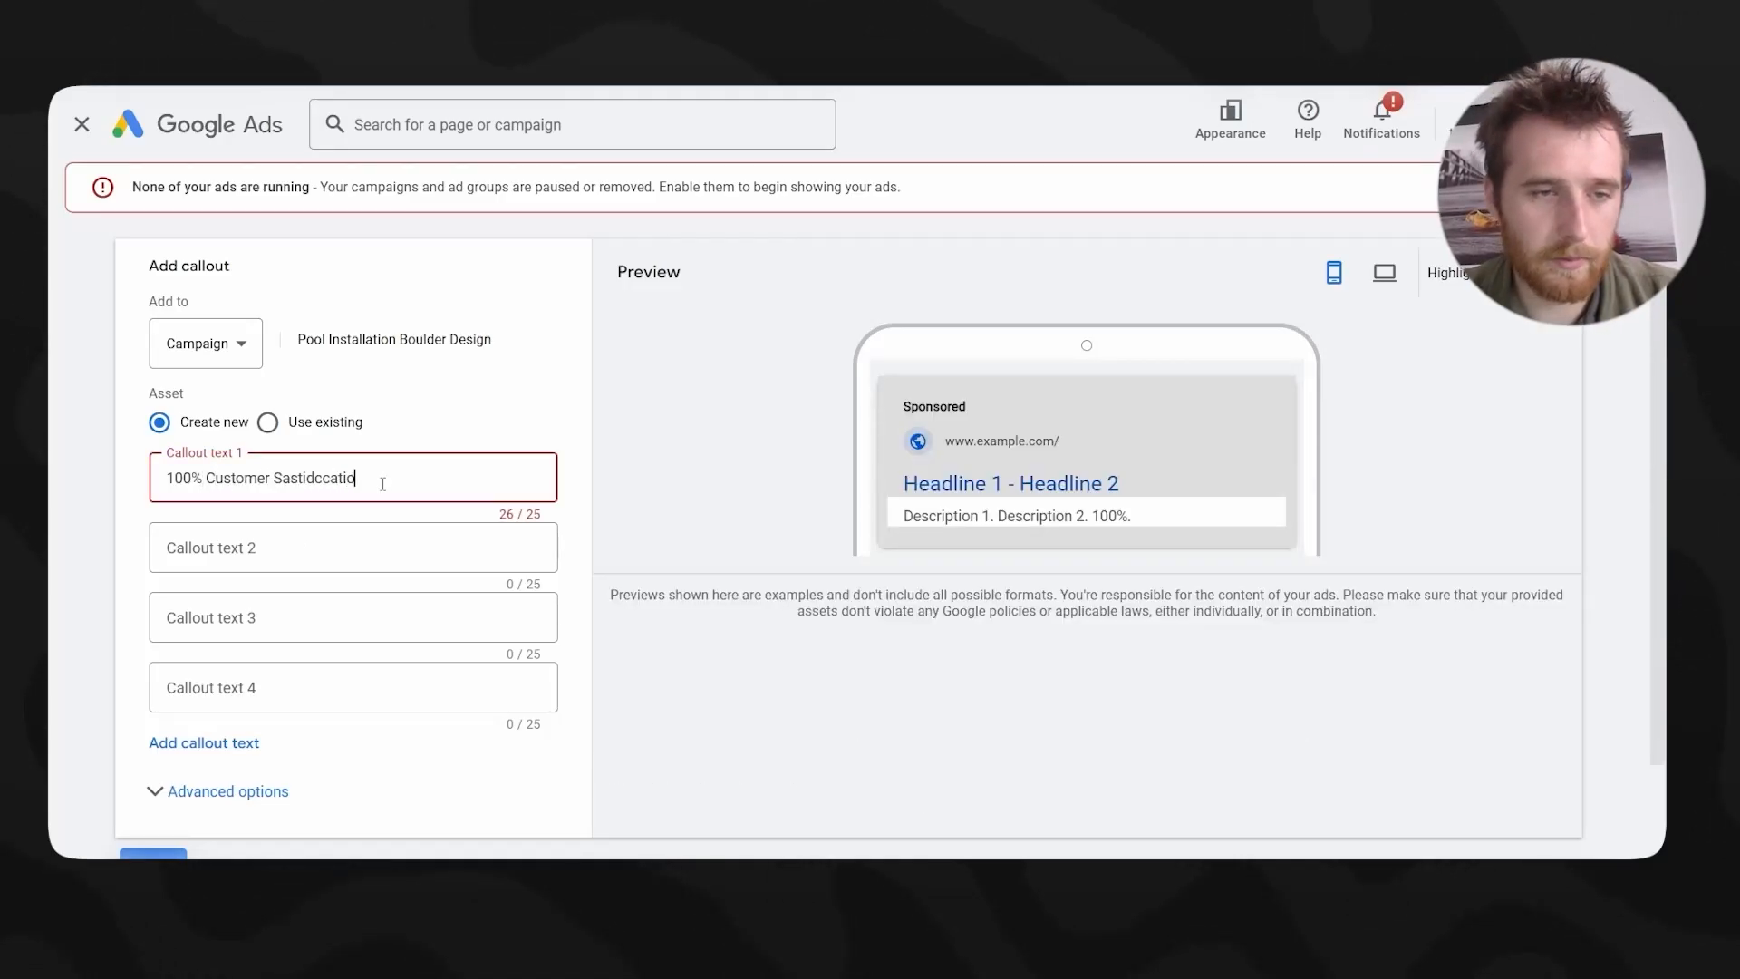
key(Tab)
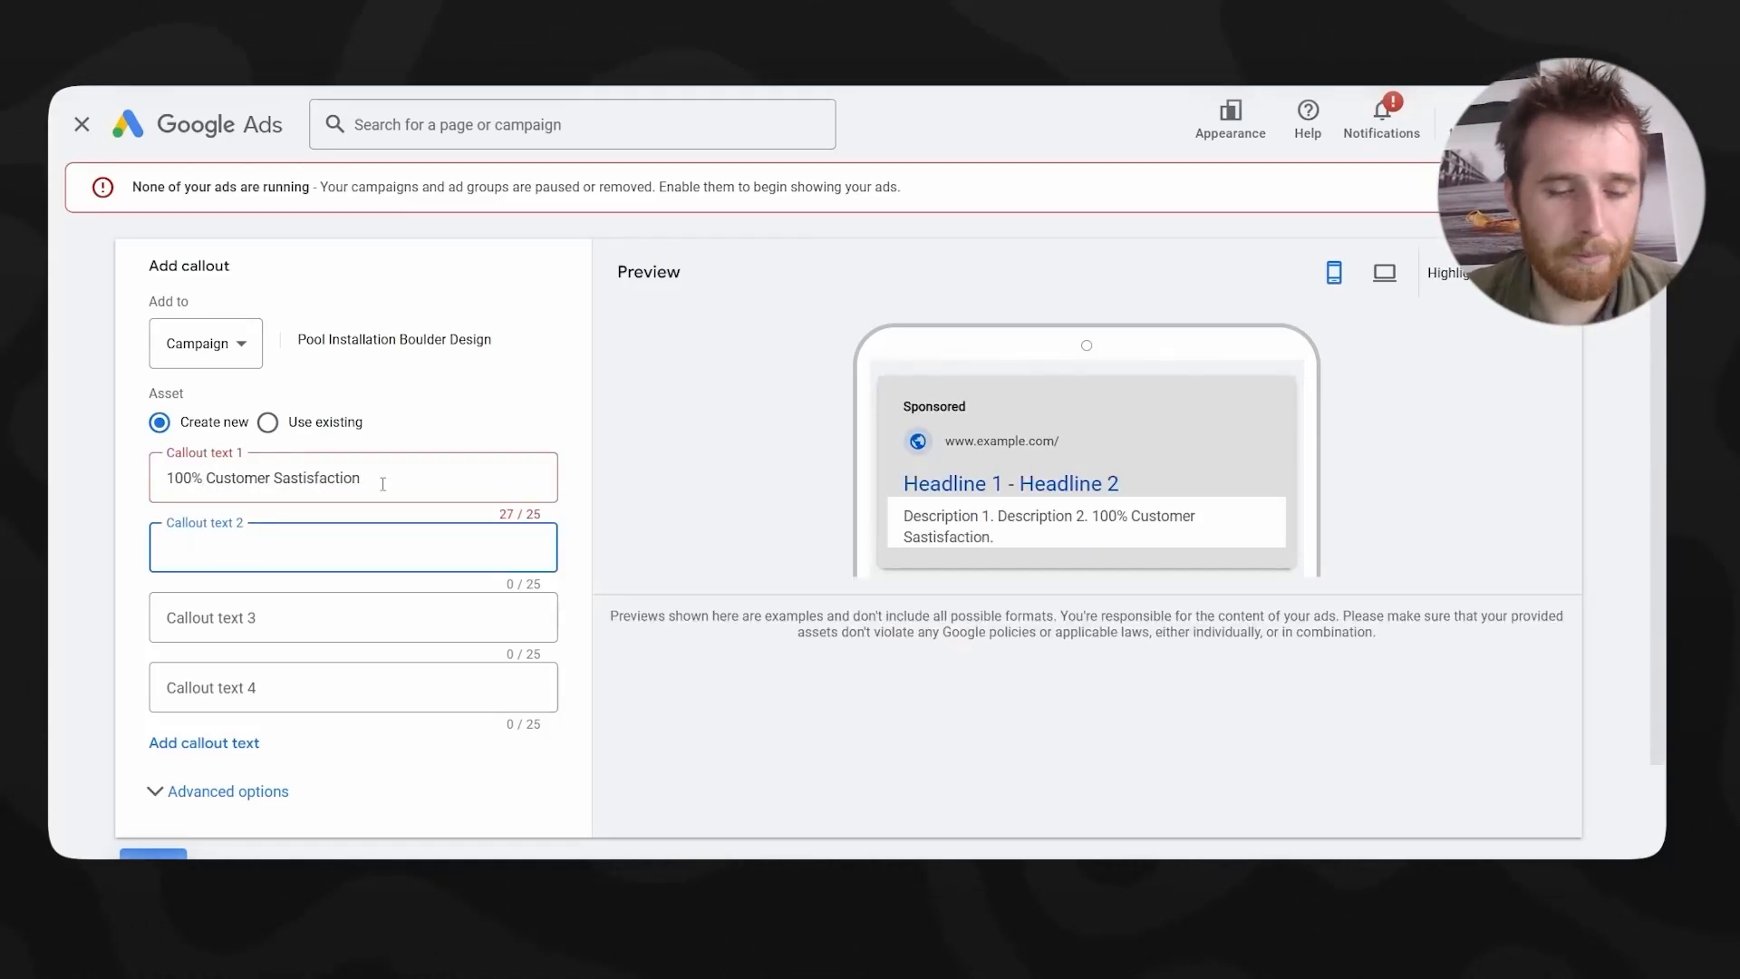
- Enter "20 Year Guareteed" as callout text 2 and "Award Winning" as callout text 3
text(20 Year)
key(BackSpace)
text(ear Guareteed)
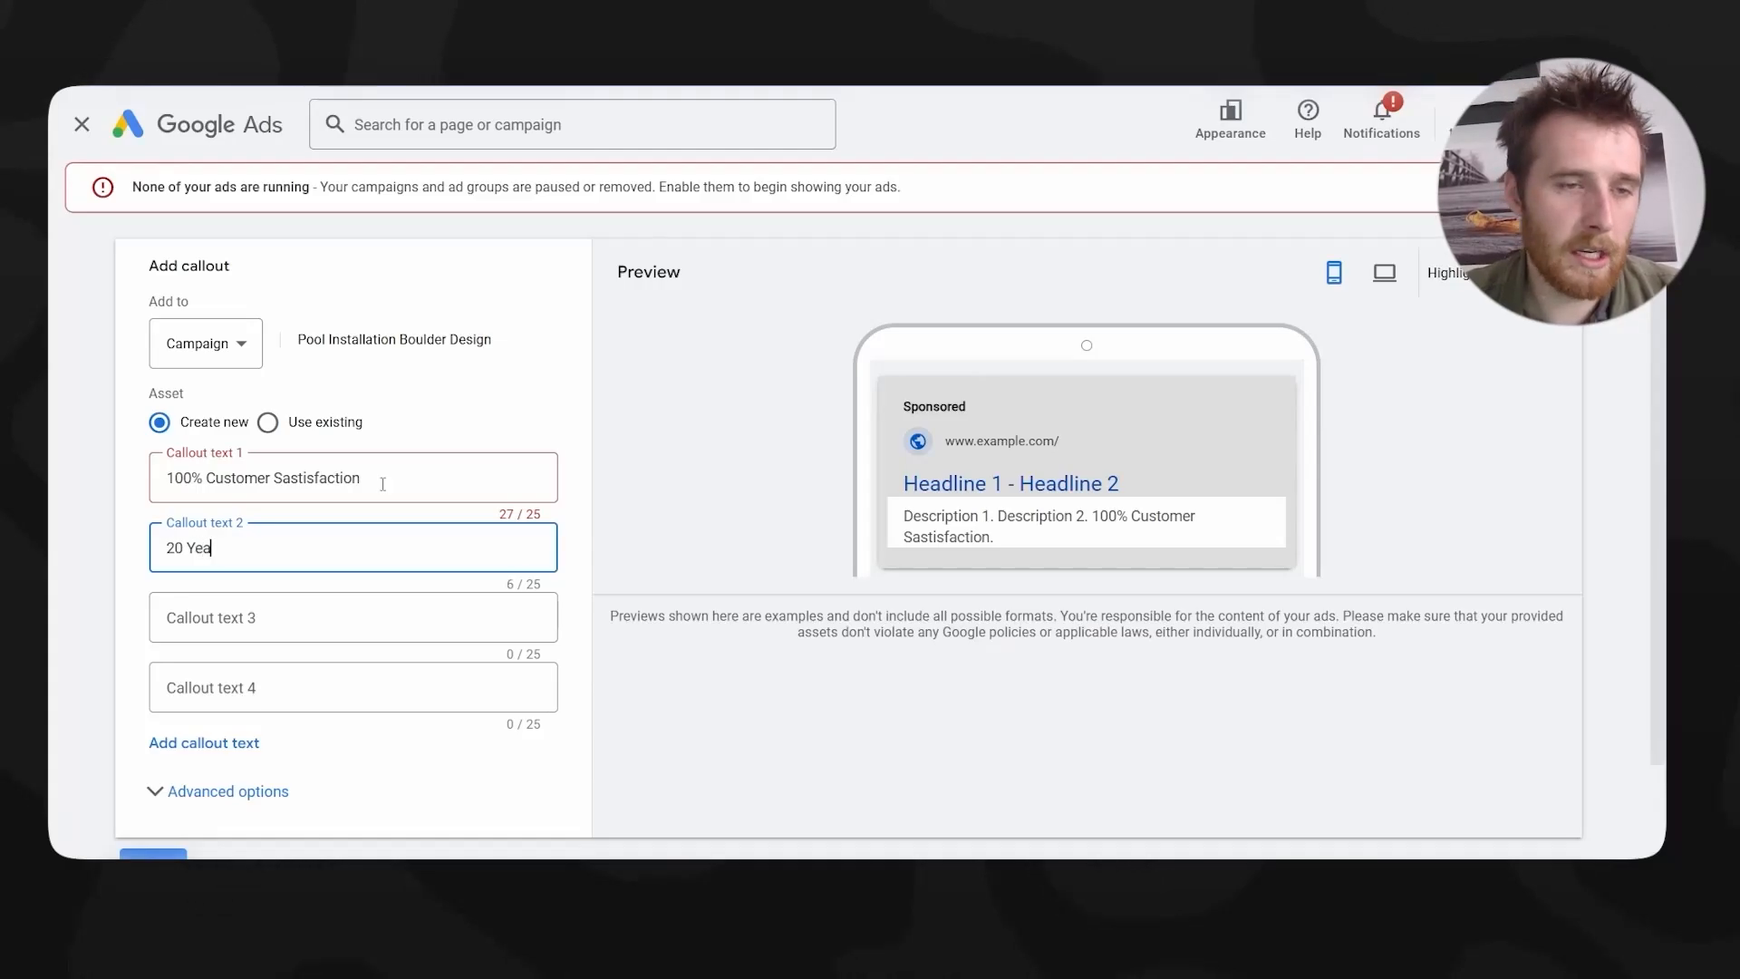
key(Tab)
text(Award Winning)
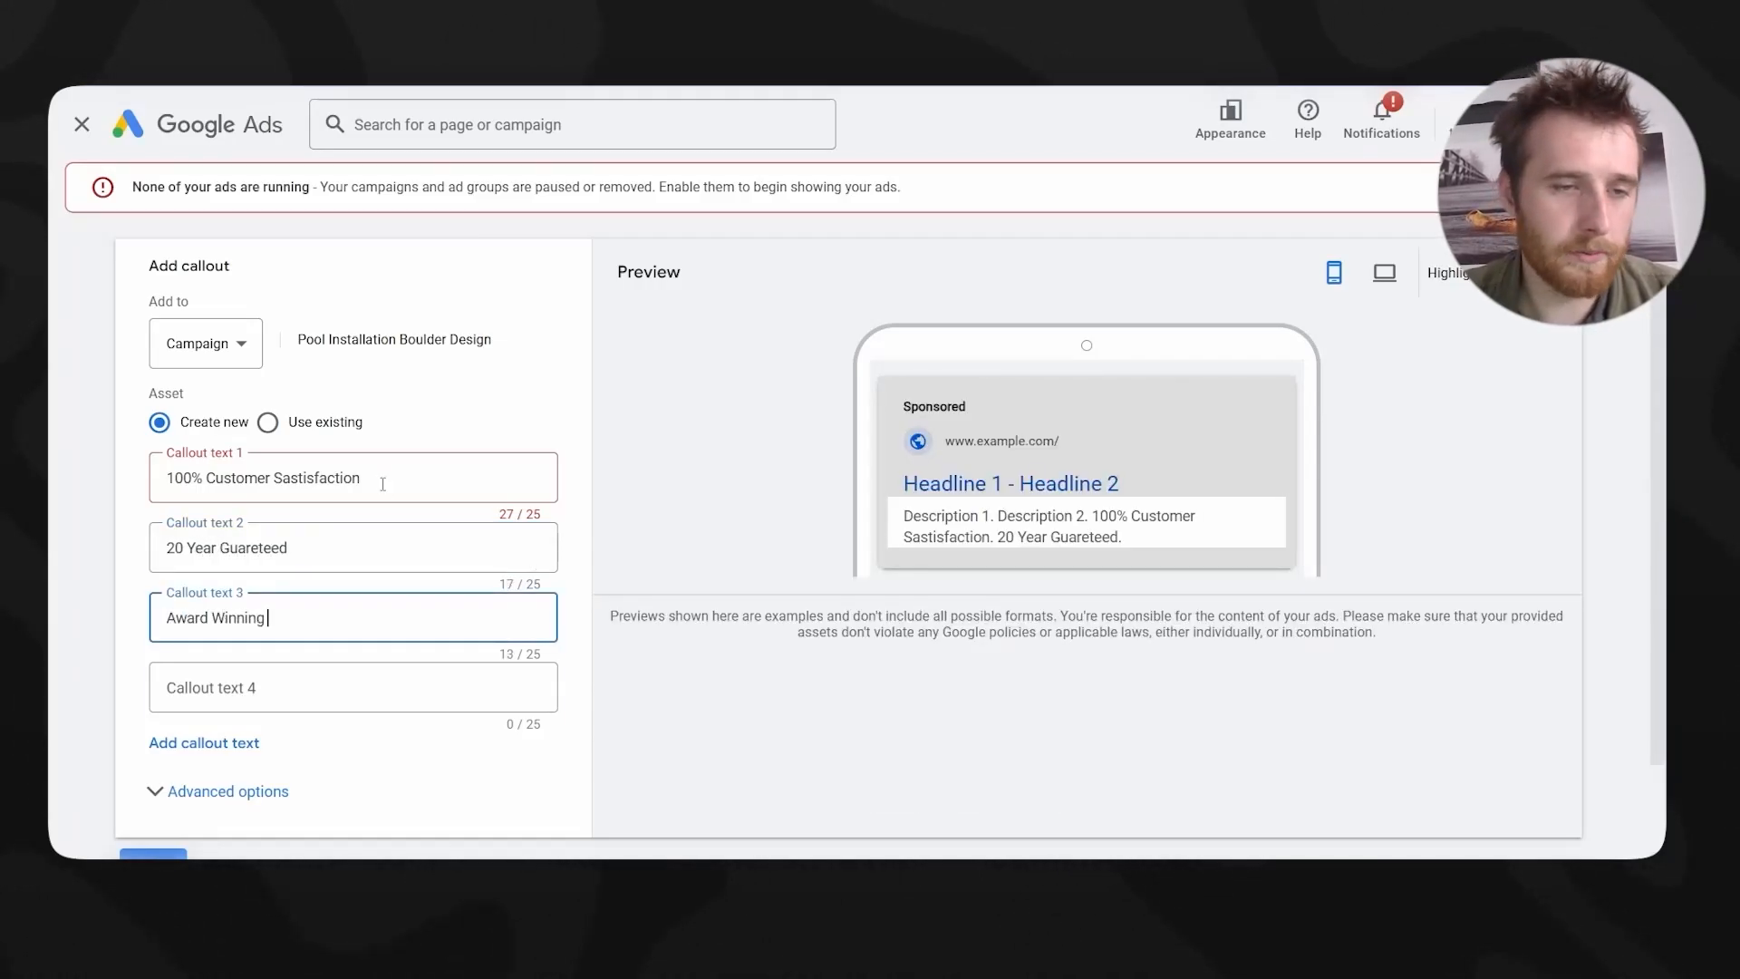
- Enter "30 Years In Business" as callout text 4
key(Tab)
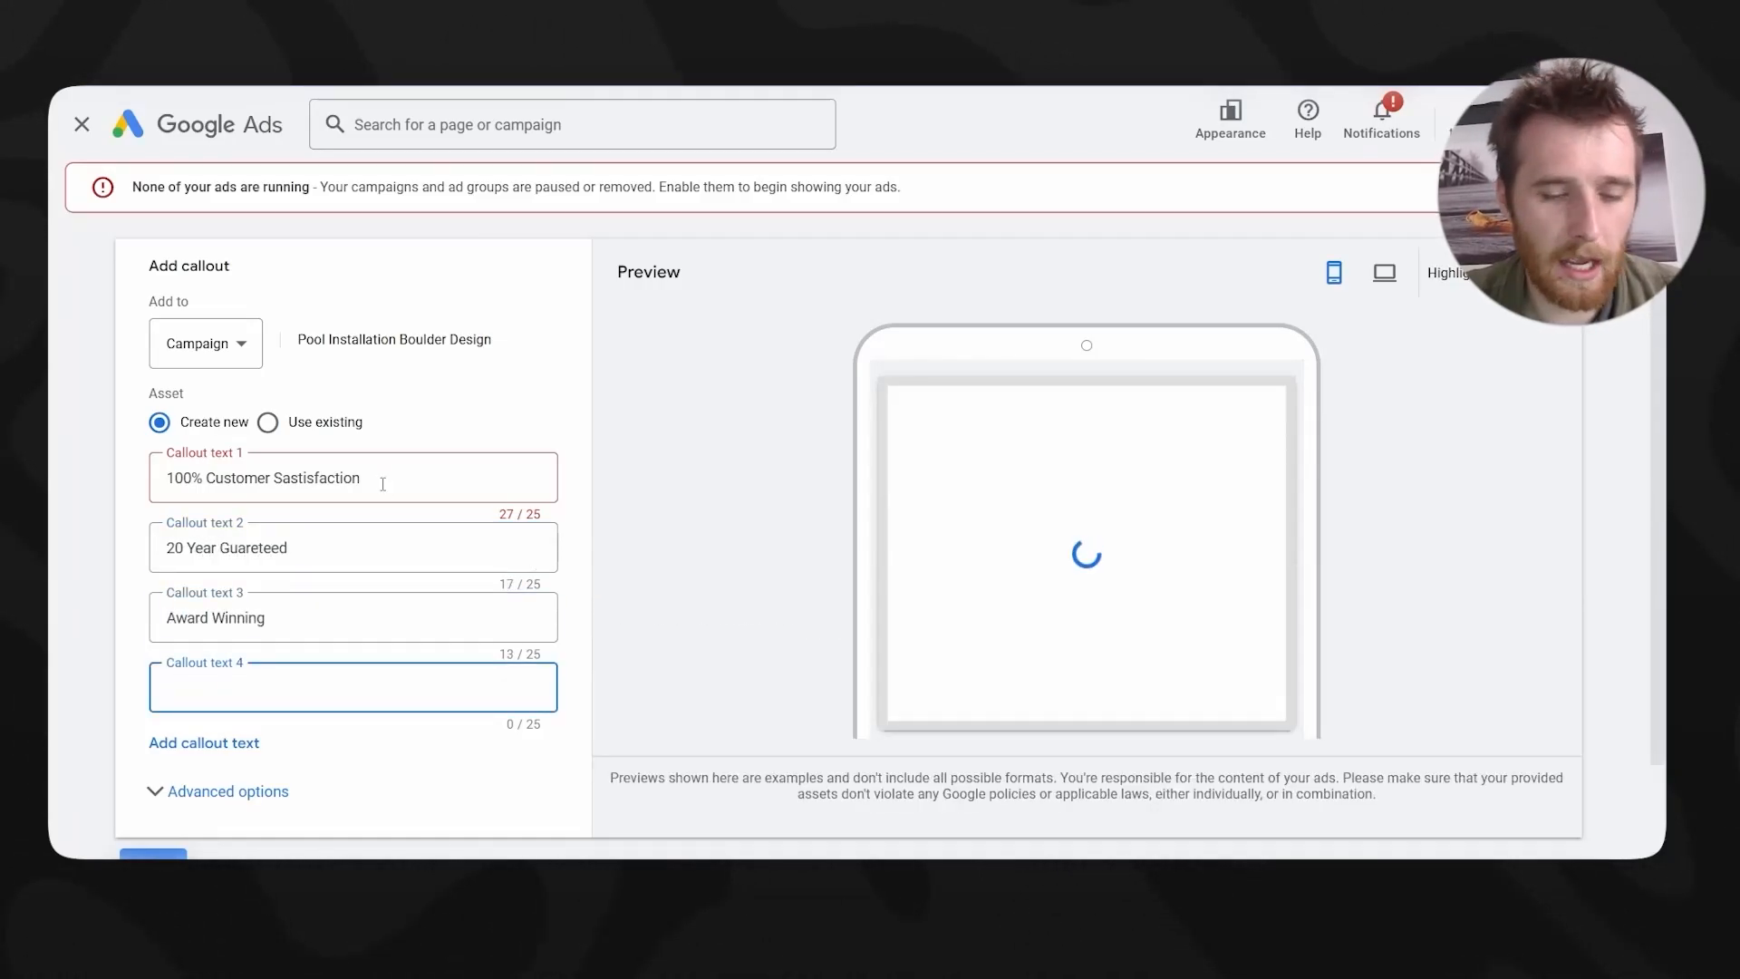
text(30 Yea)
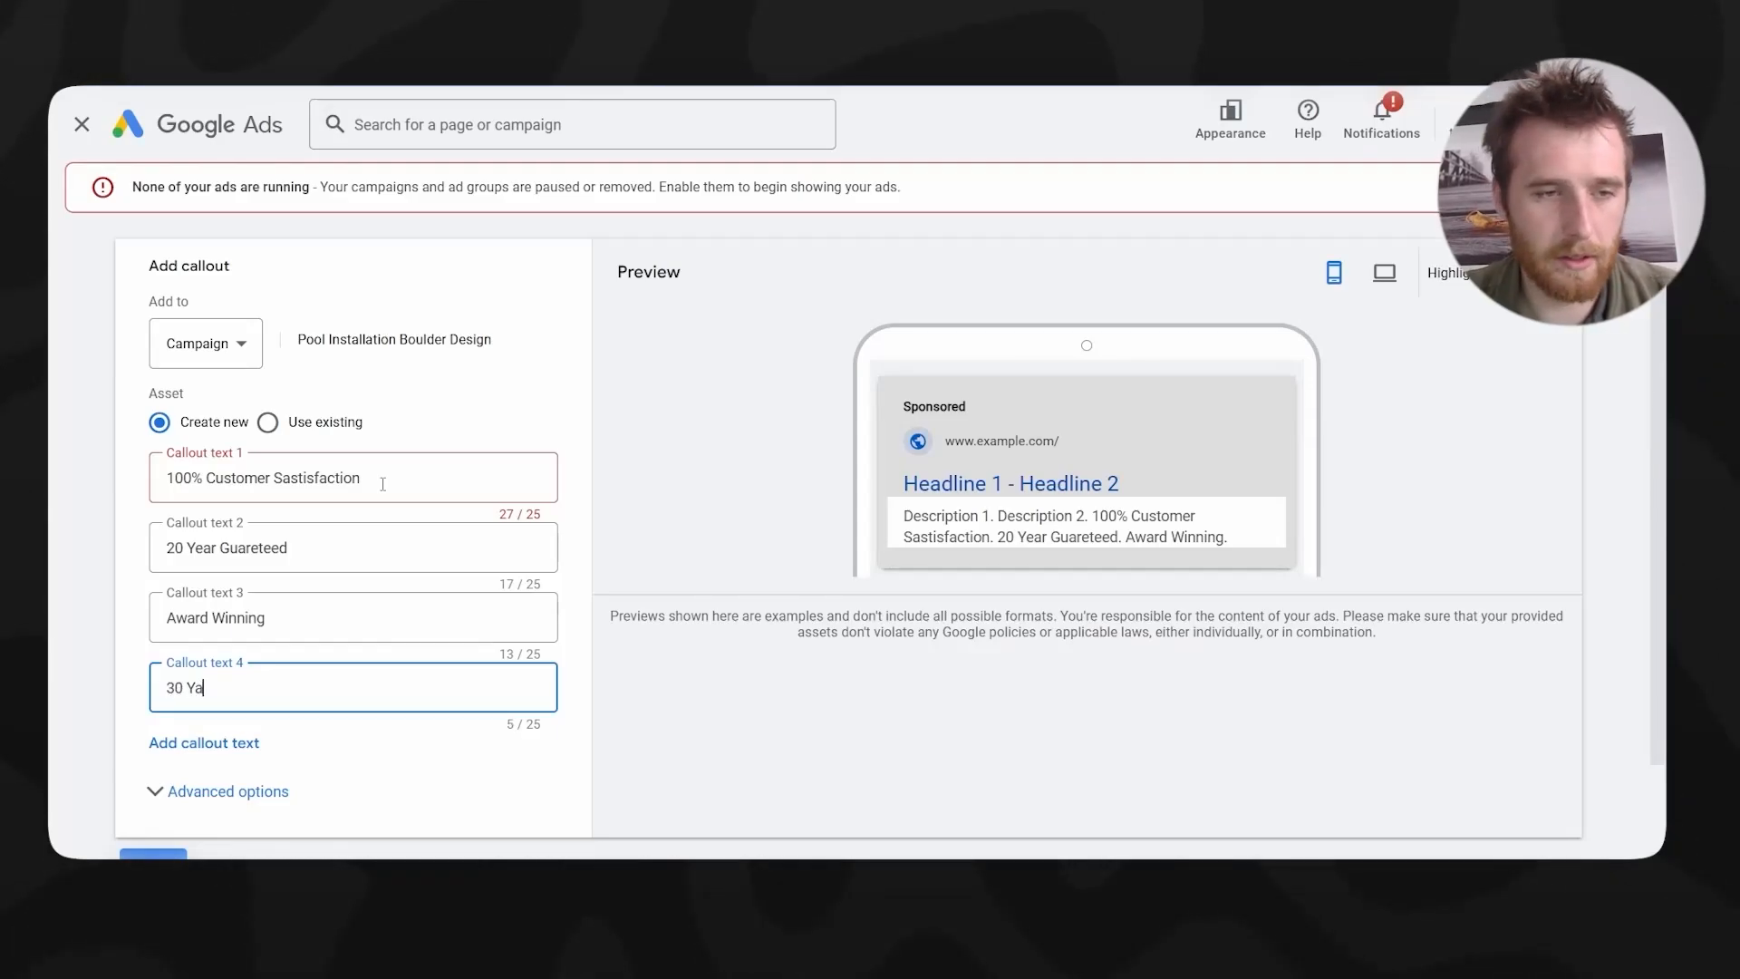
key(BackSpace)
text(ears In bus)
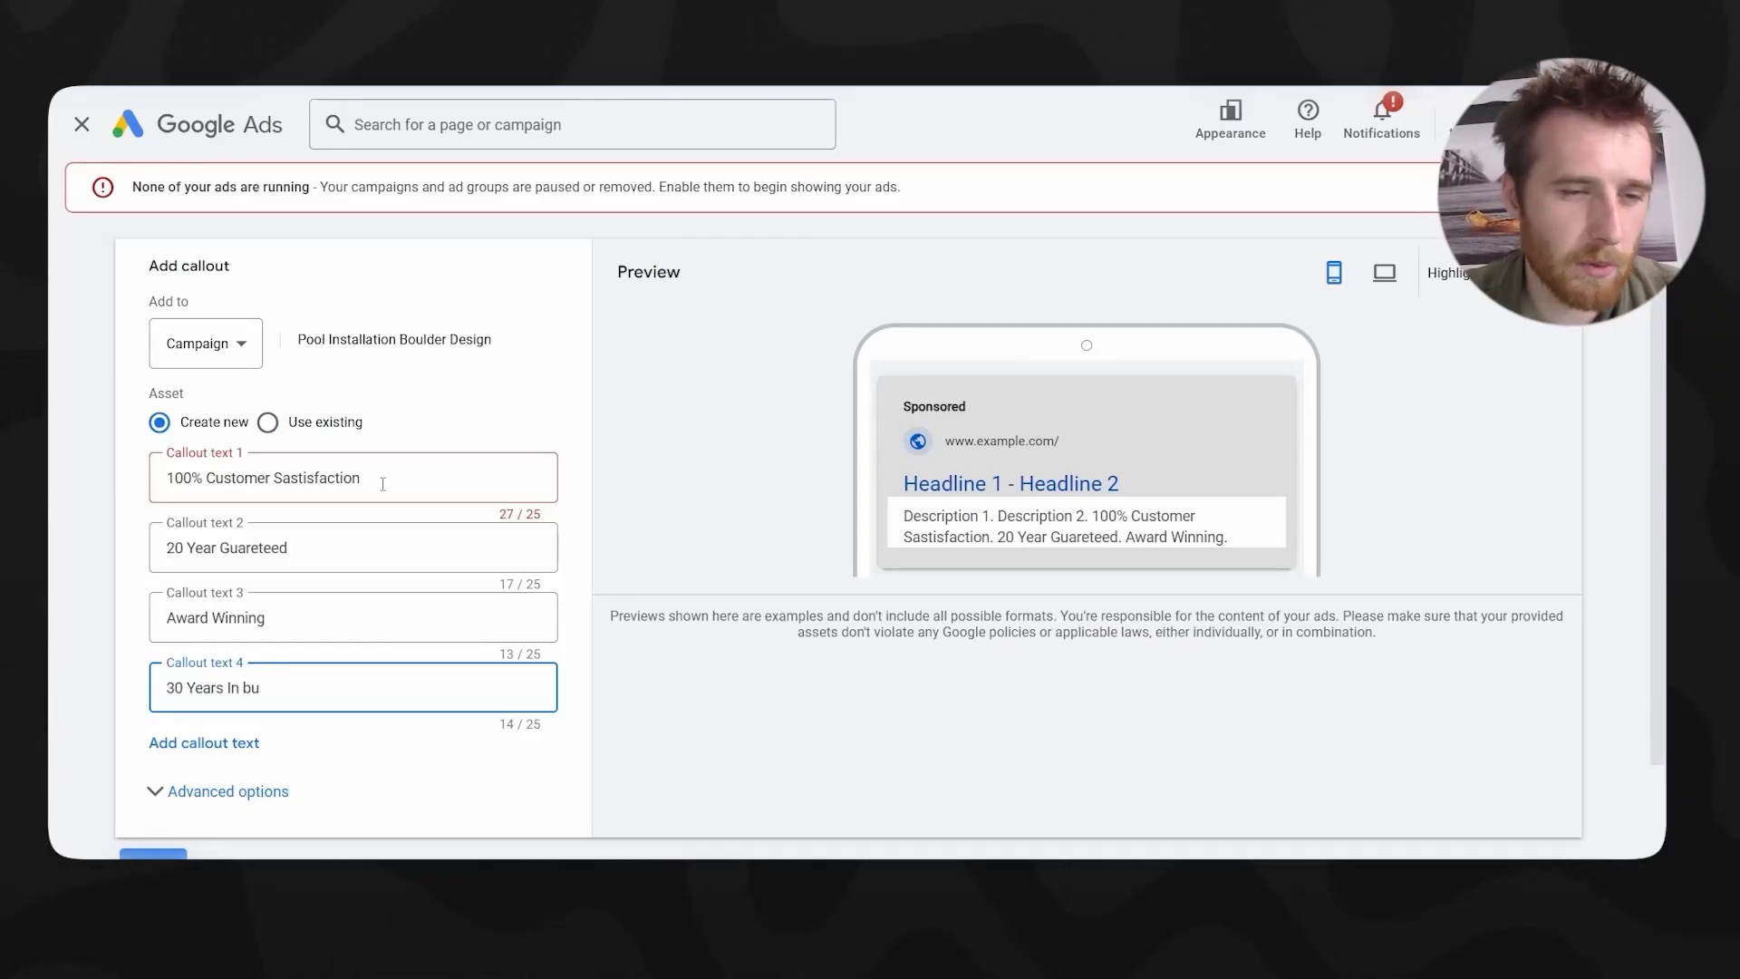
text(iness)
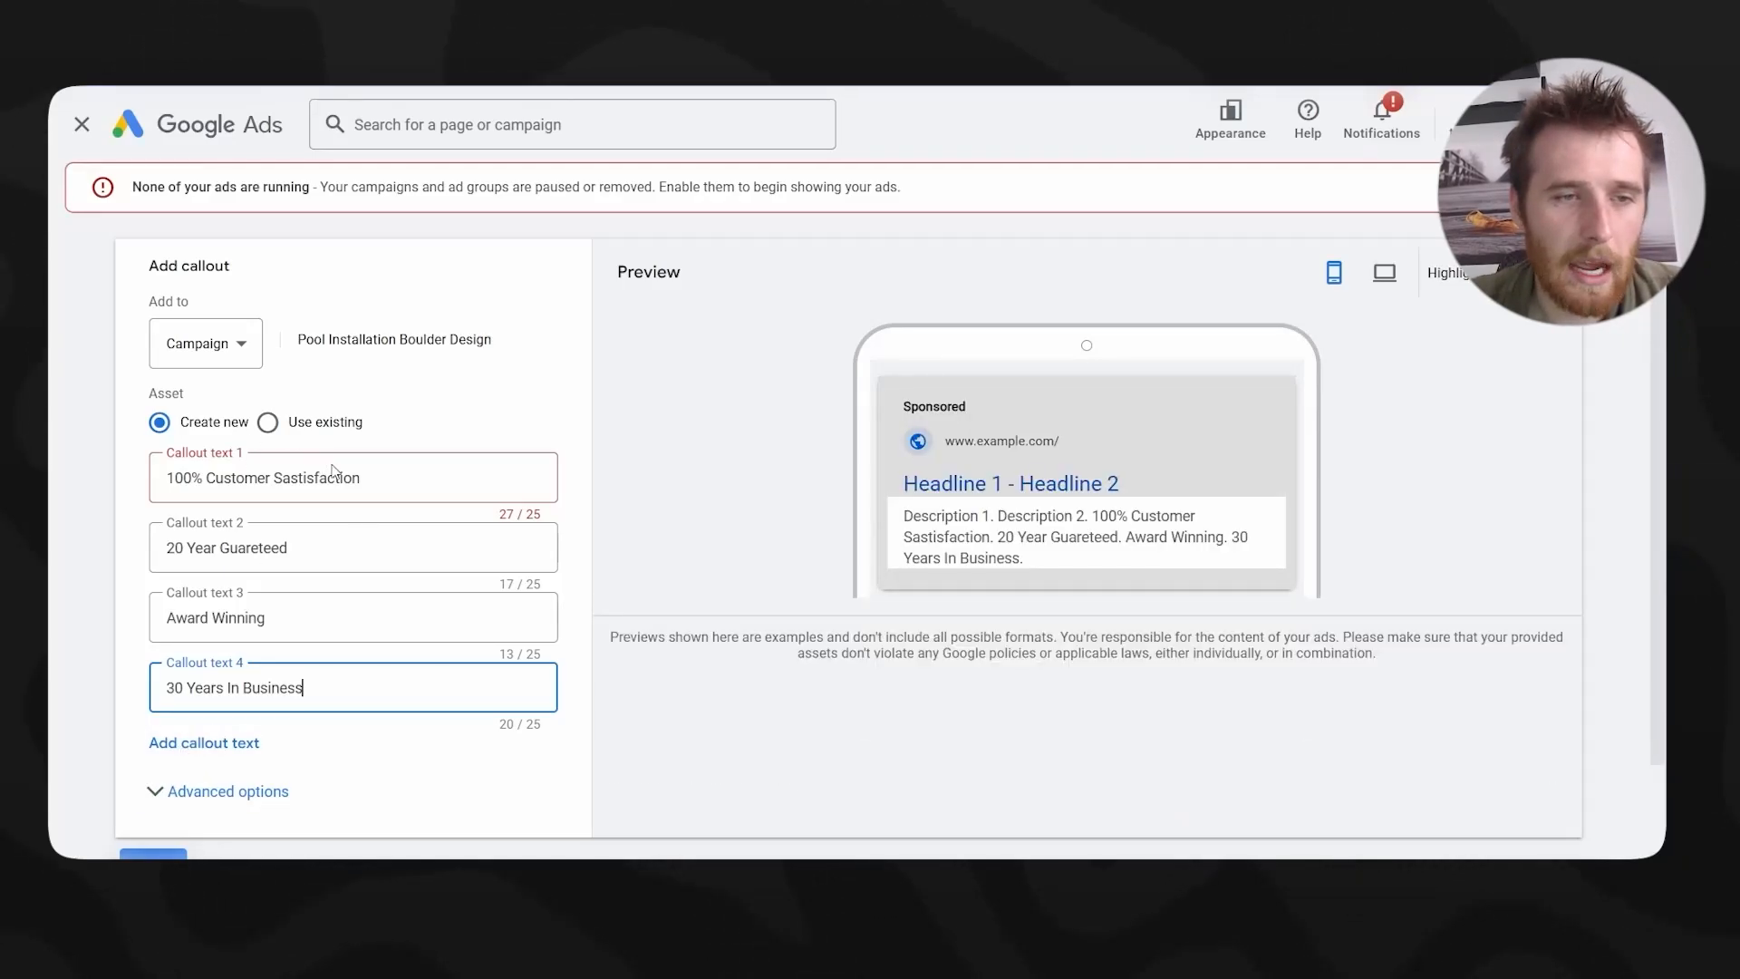
- Replace callout text 1 with the shorter text "100+ Happy Customers" to fit the character limit
drag(363, 477, 279, 464)
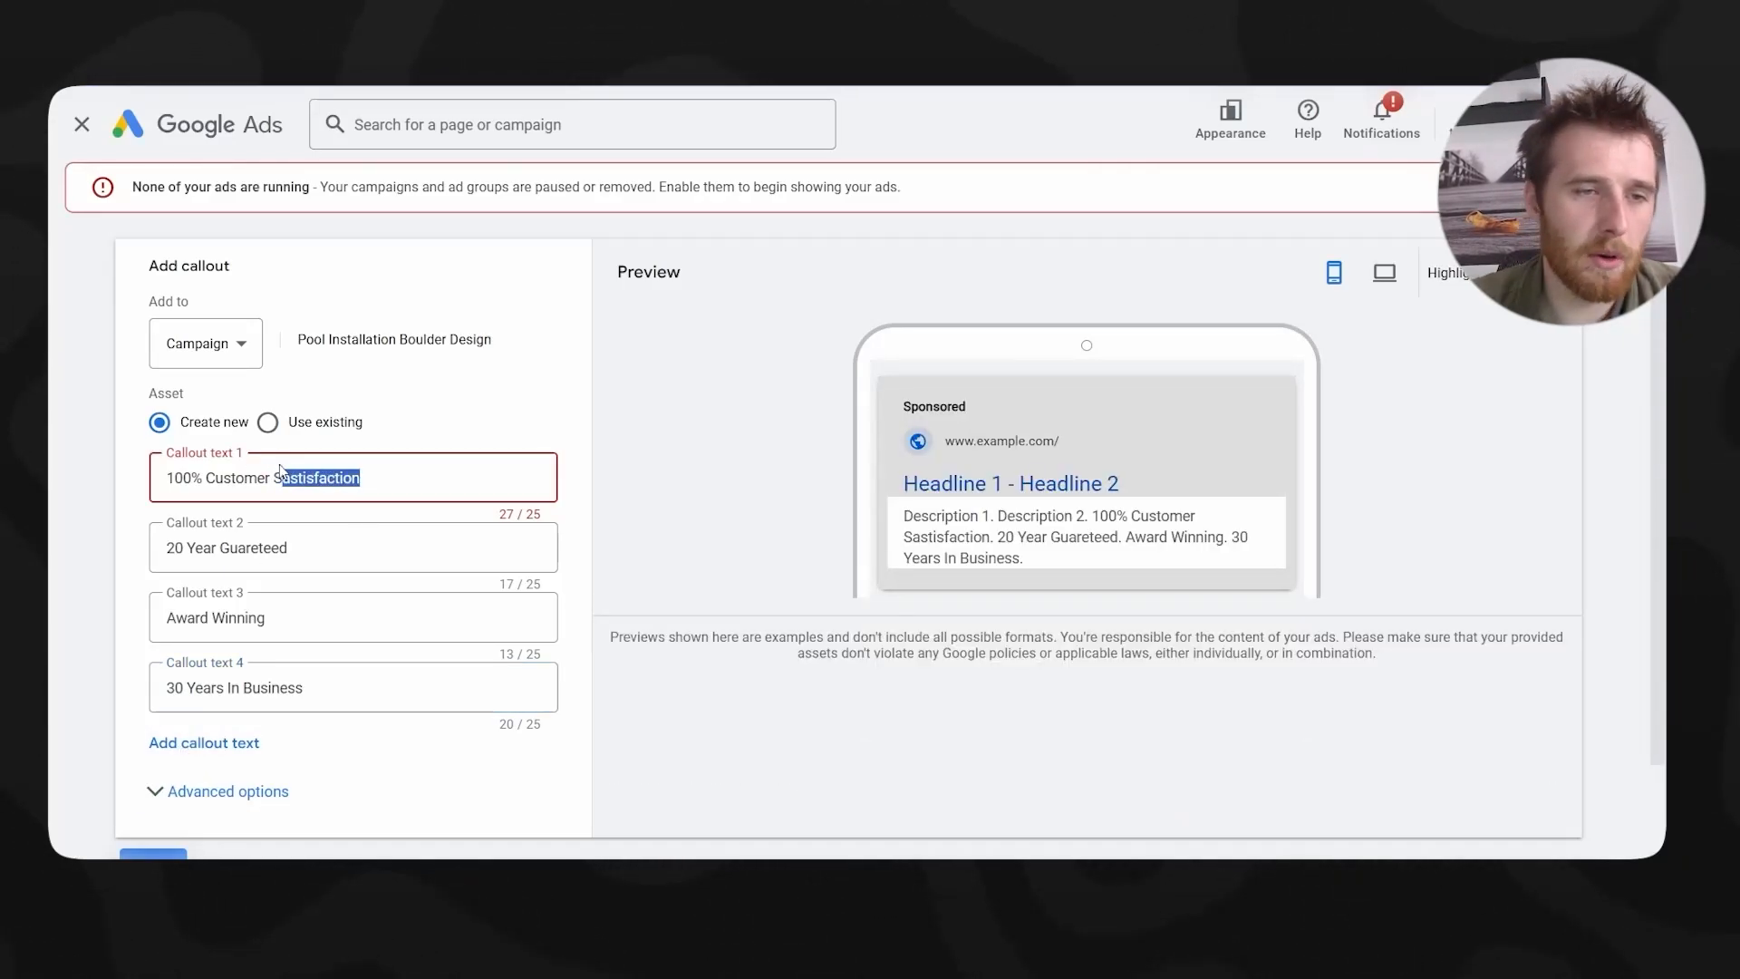
key(BackSpace)
key(BackSpace)
key(BackSpace)
key(BackSpace)
key(BackSpace)
key(BackSpace)
key(BackSpace)
key(BackSpace)
key(BackSpace)
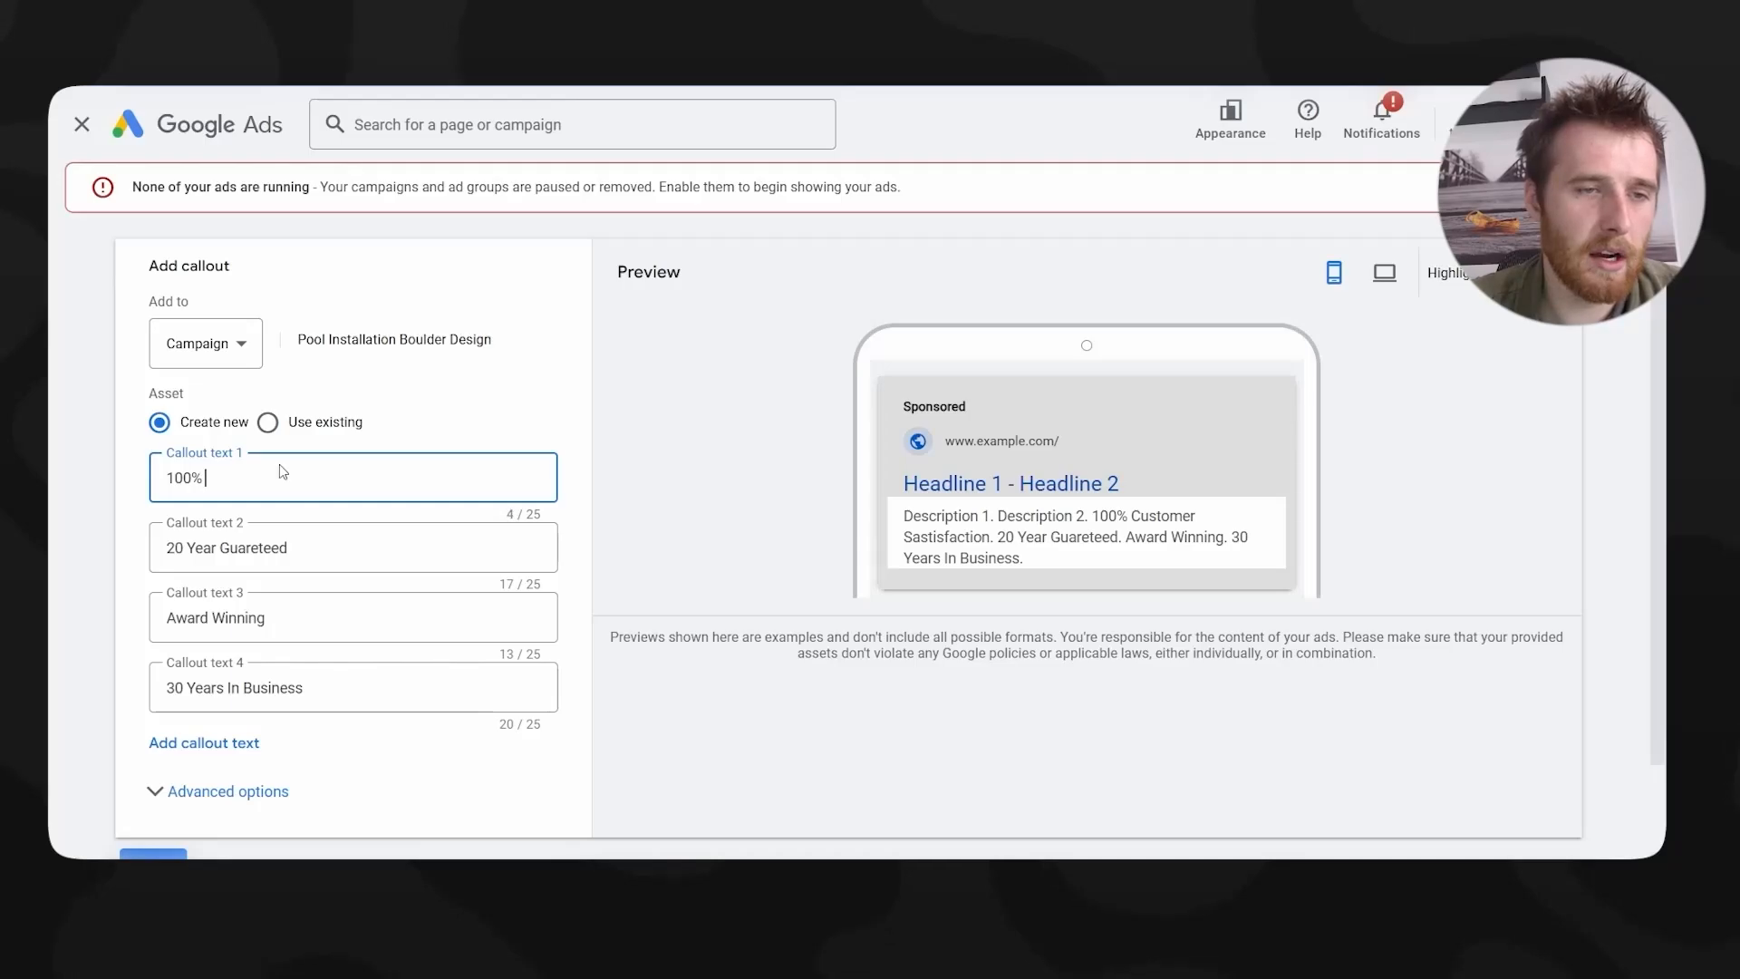
text(+ Happy Customers)
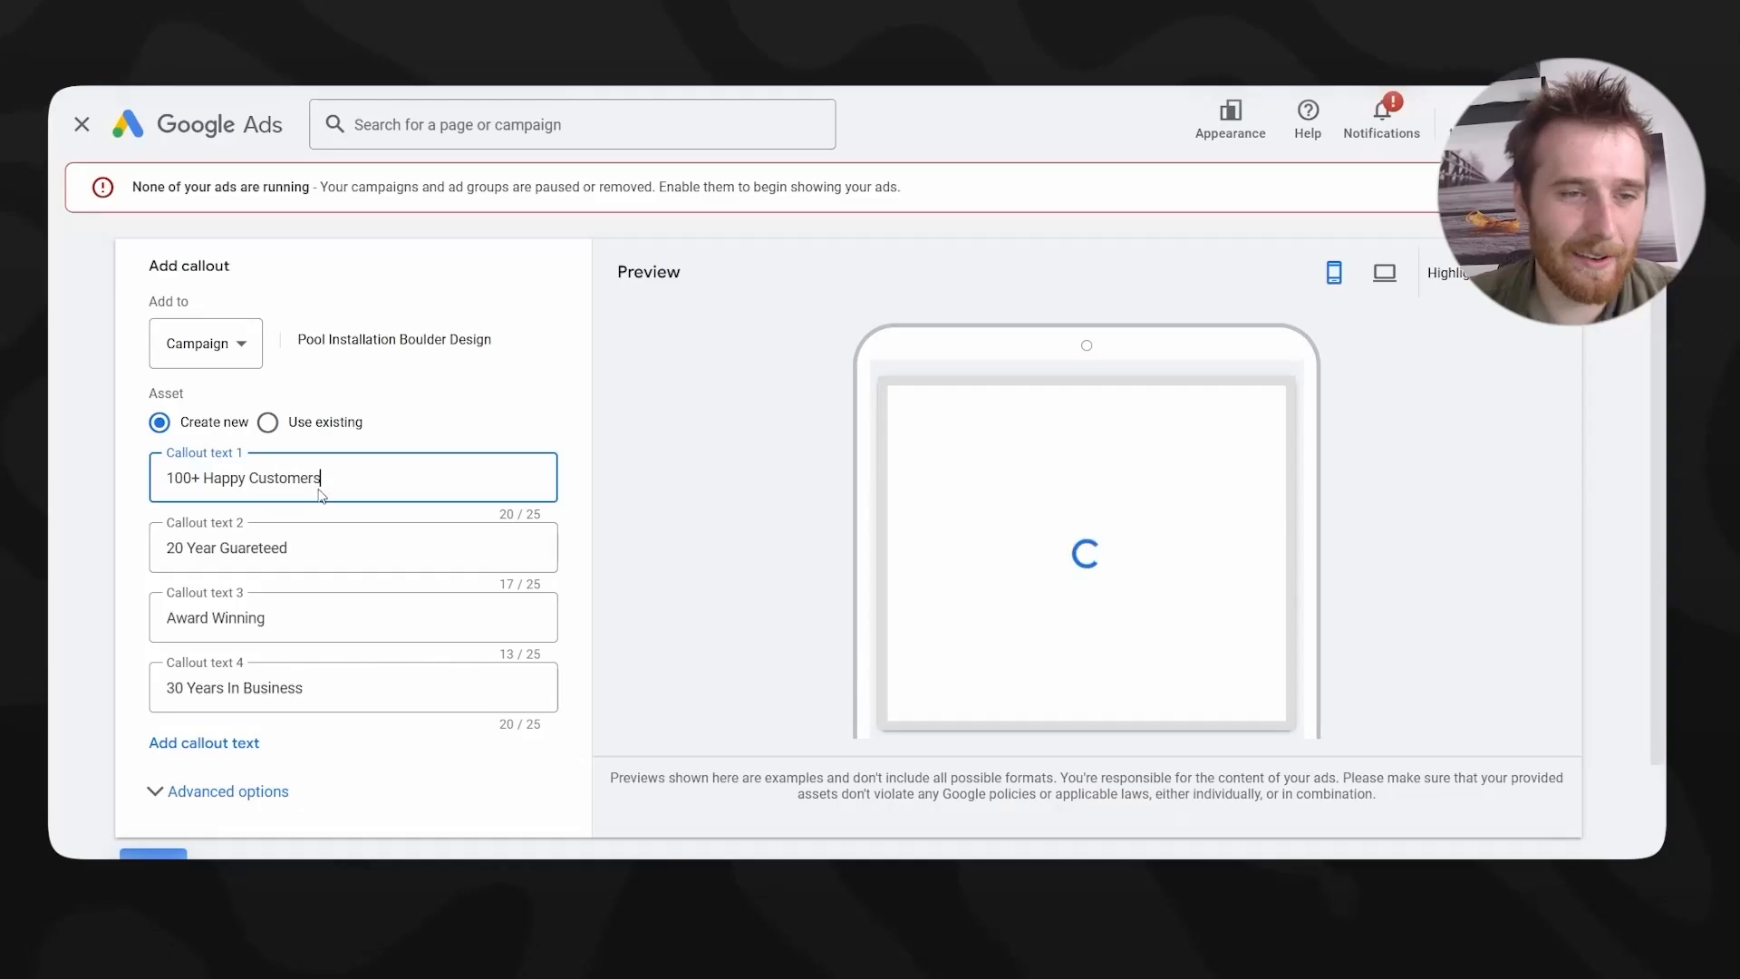
- Correct the spelling in callout text 2 so it reads "20 Year Guaranteed"
click(313, 544)
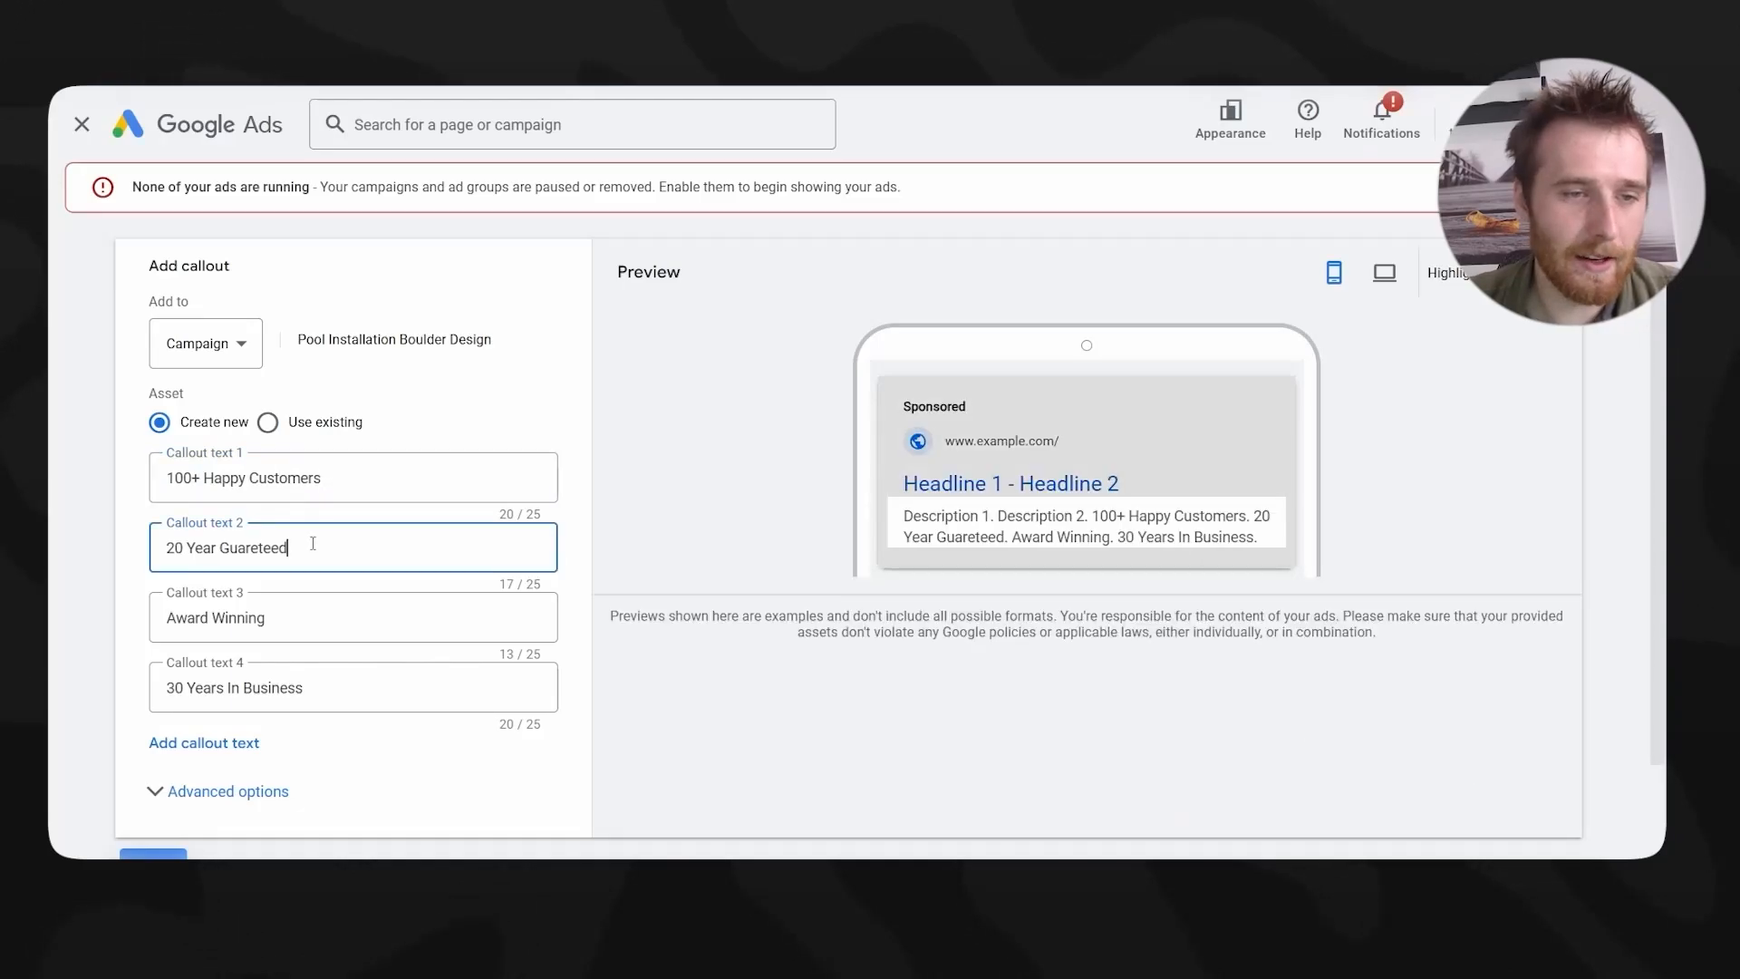
key(BackSpace)
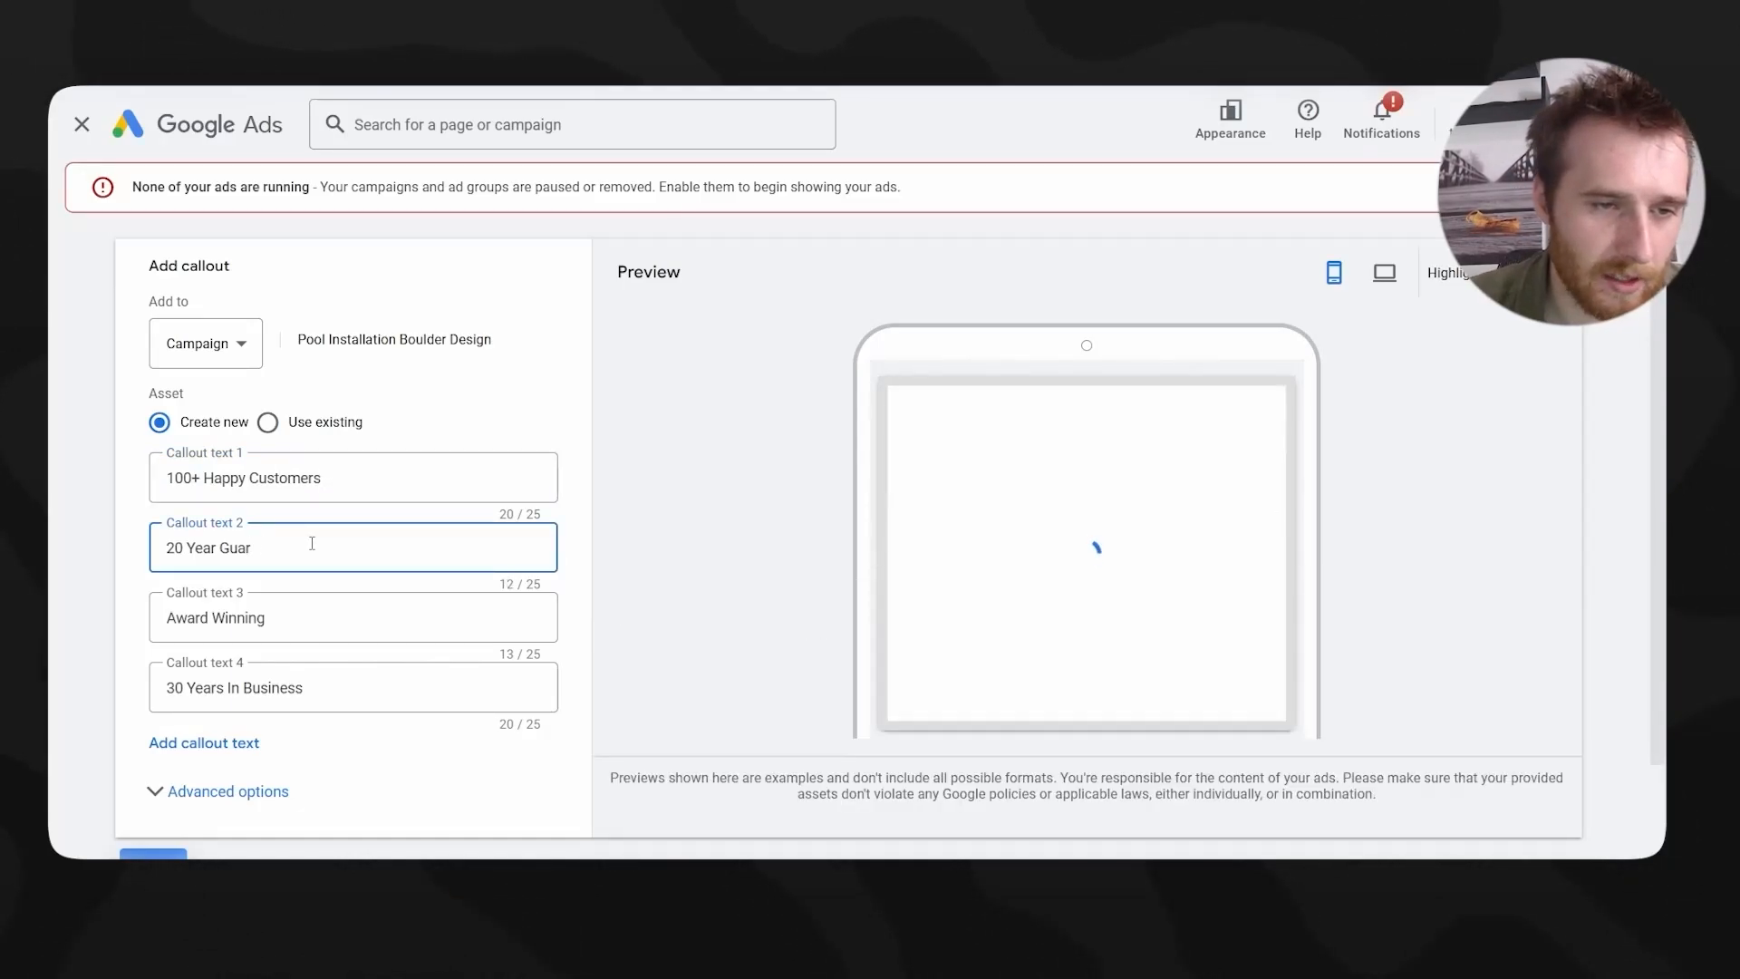
text(ateed)
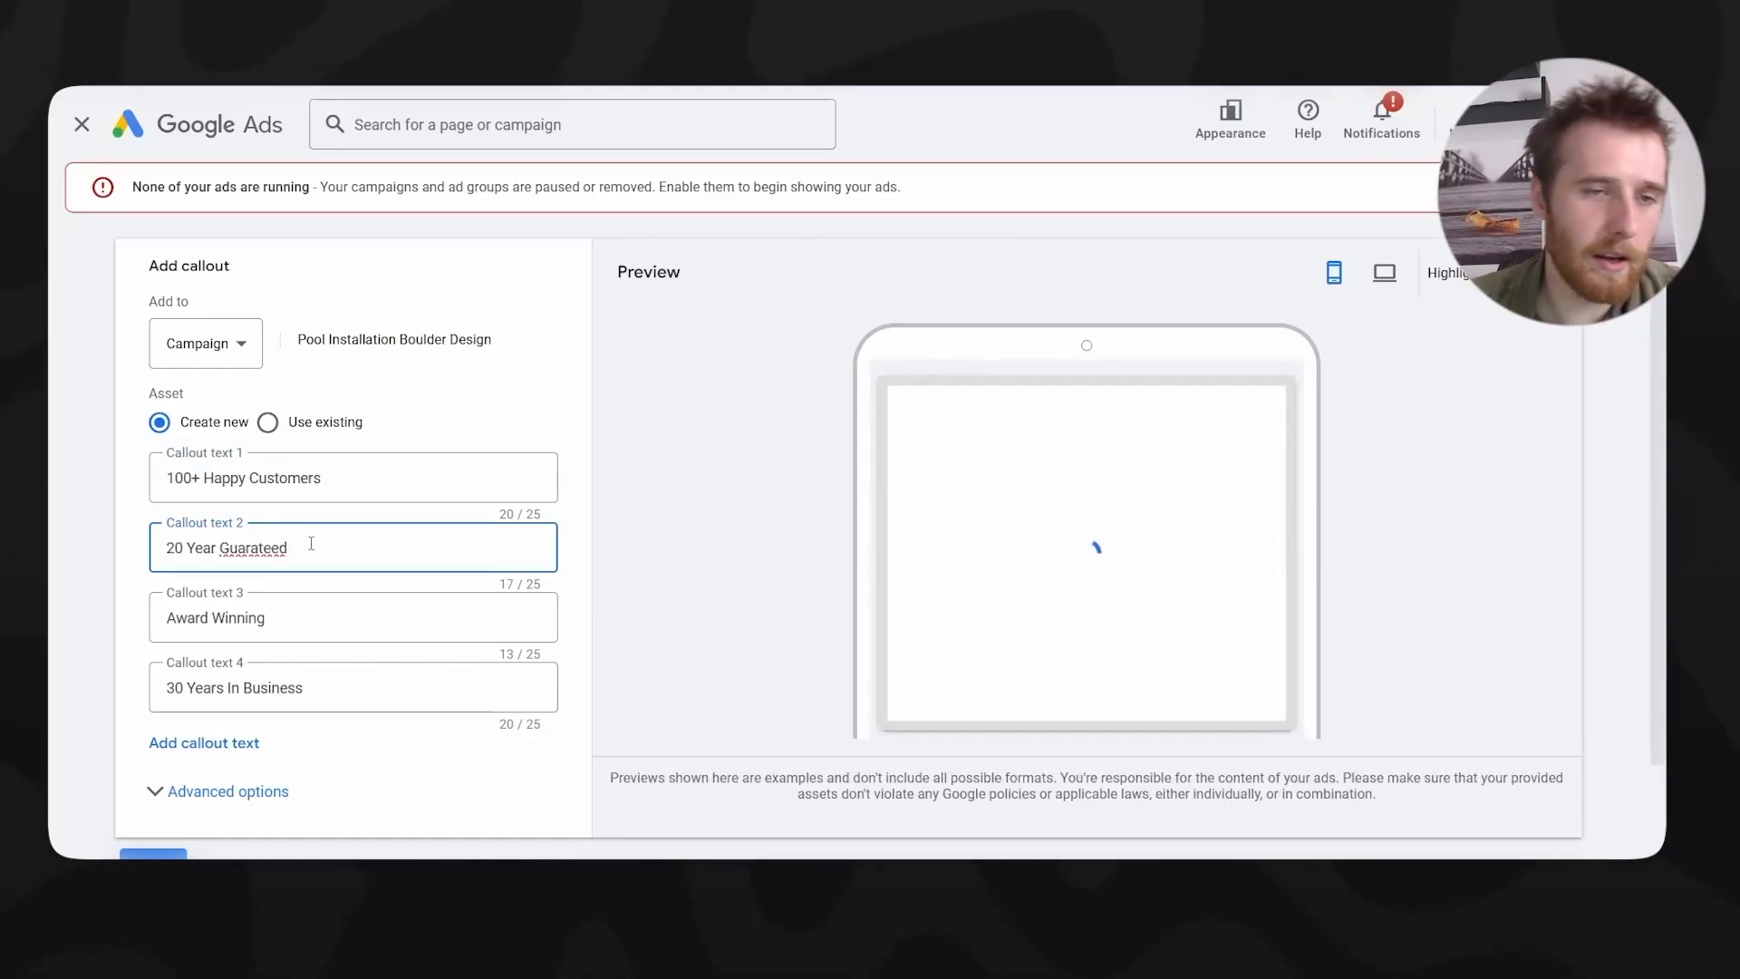
right_click(279, 544)
click(354, 127)
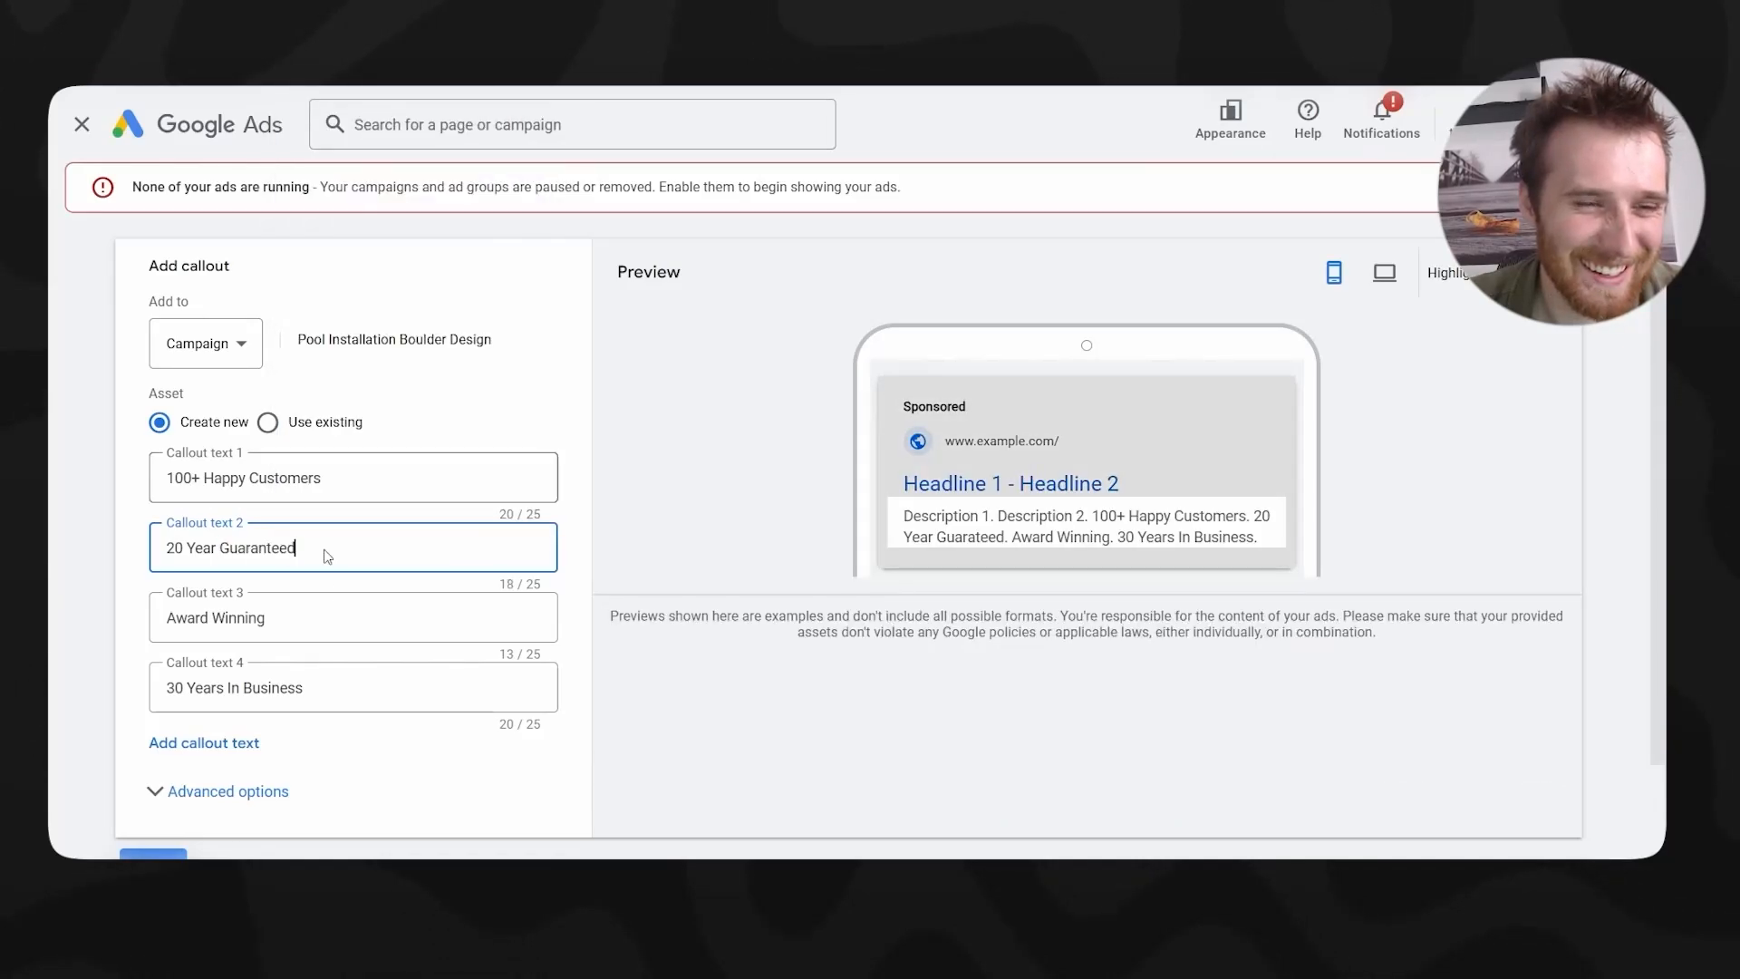
click(350, 616)
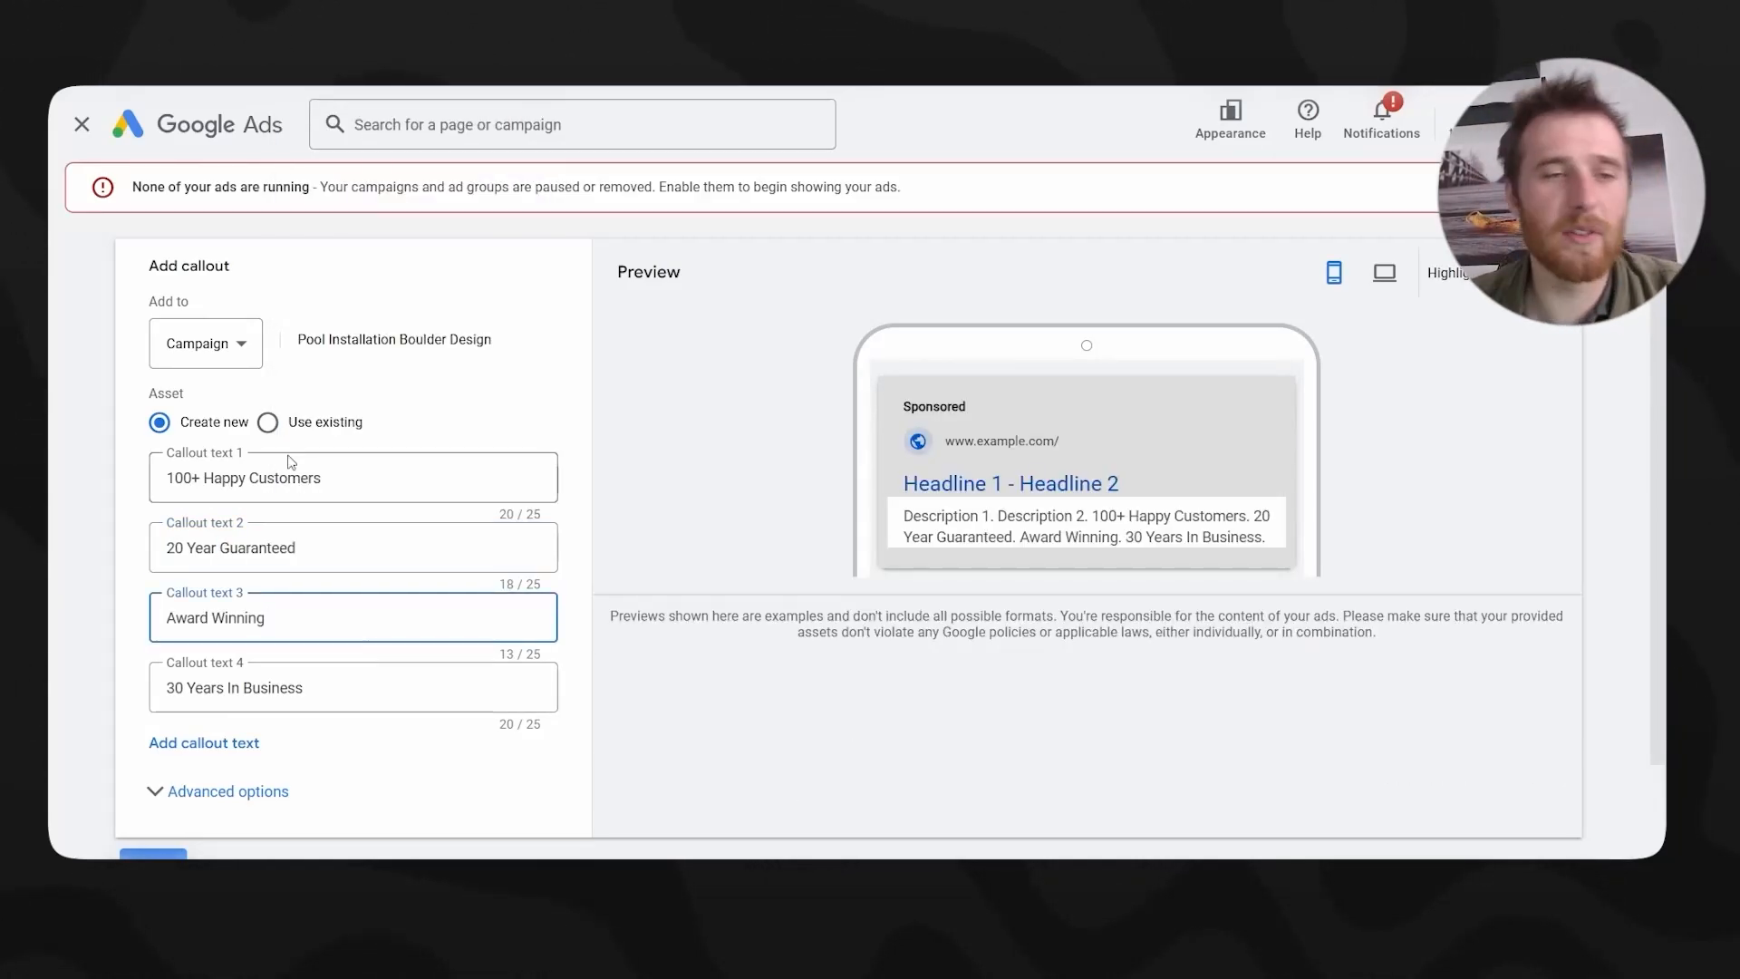
- Check the level and campaign the callouts are added to, and review the completed callout form
click(206, 343)
click(186, 402)
drag(372, 341, 447, 344)
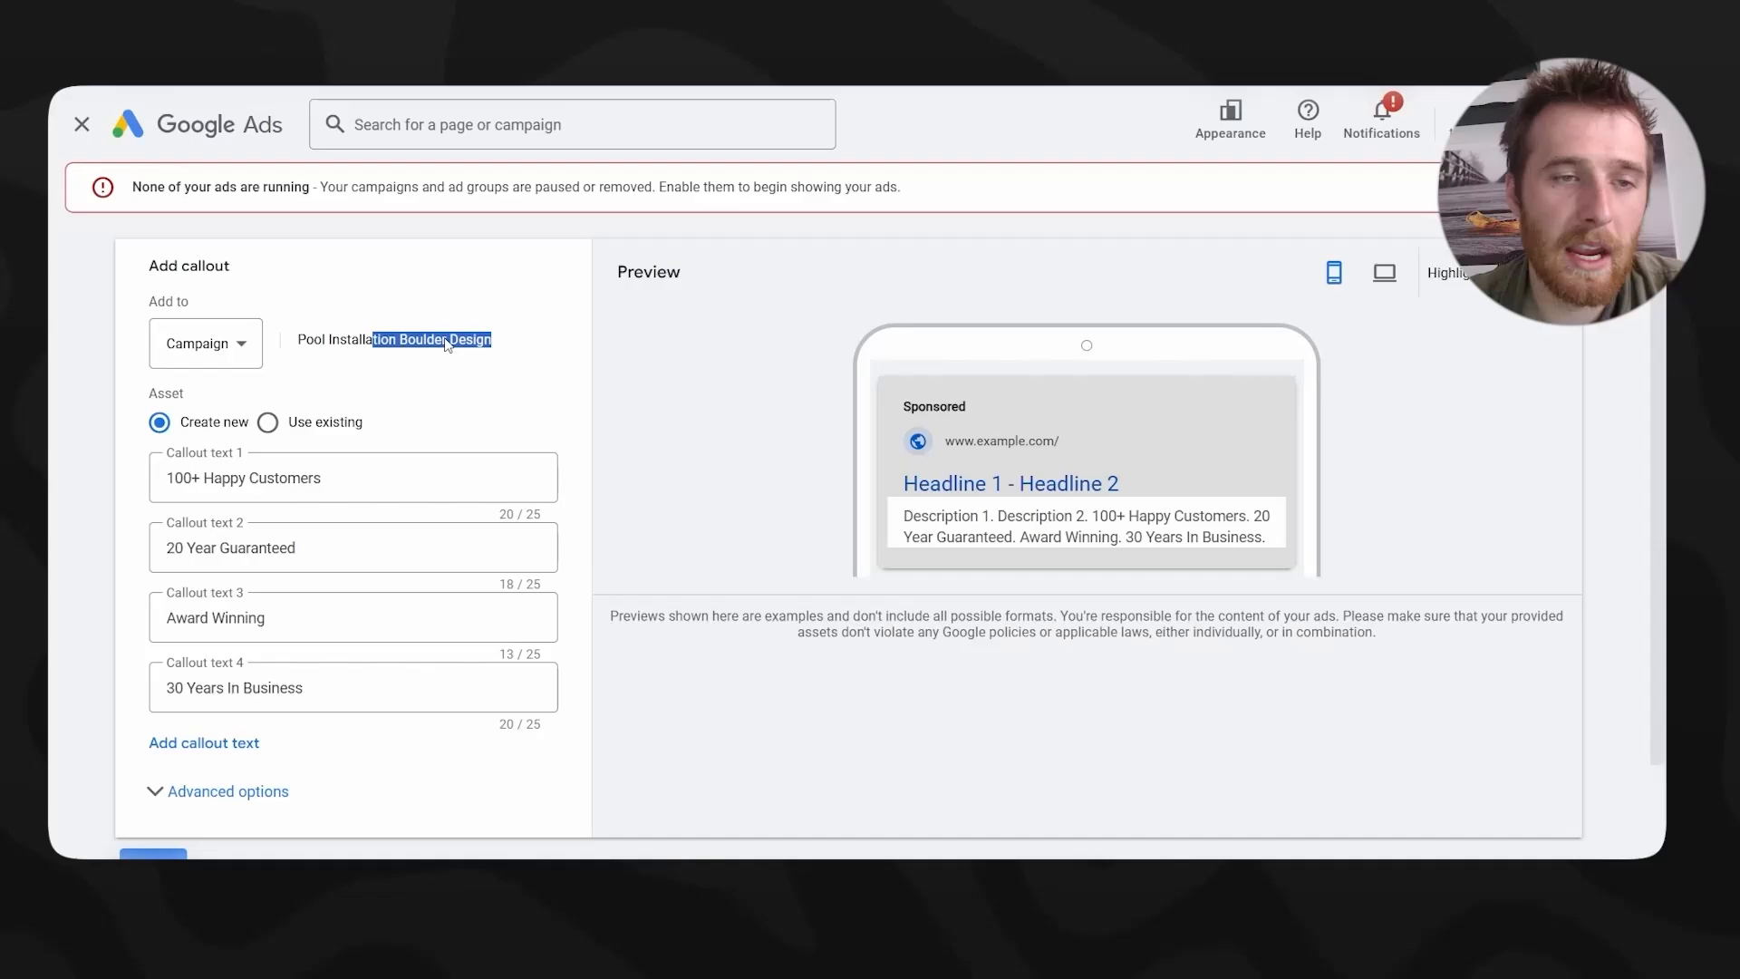
scroll(353, 544, down, 2)
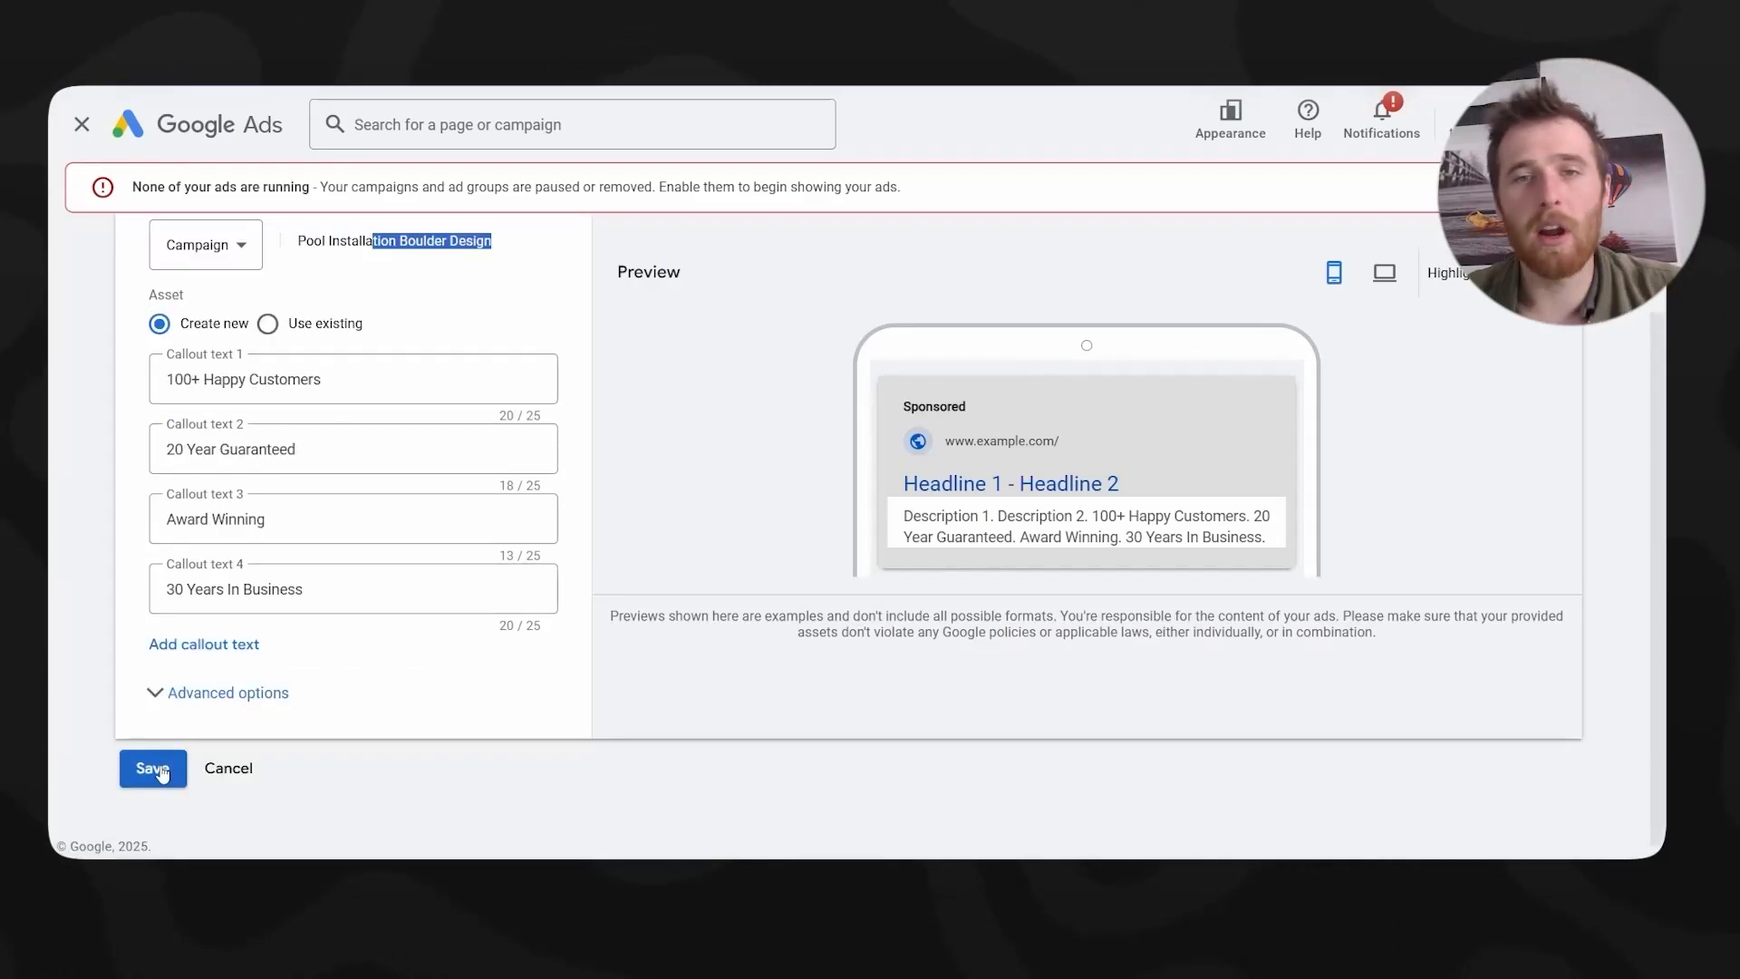
scroll(249, 477, up, 2)
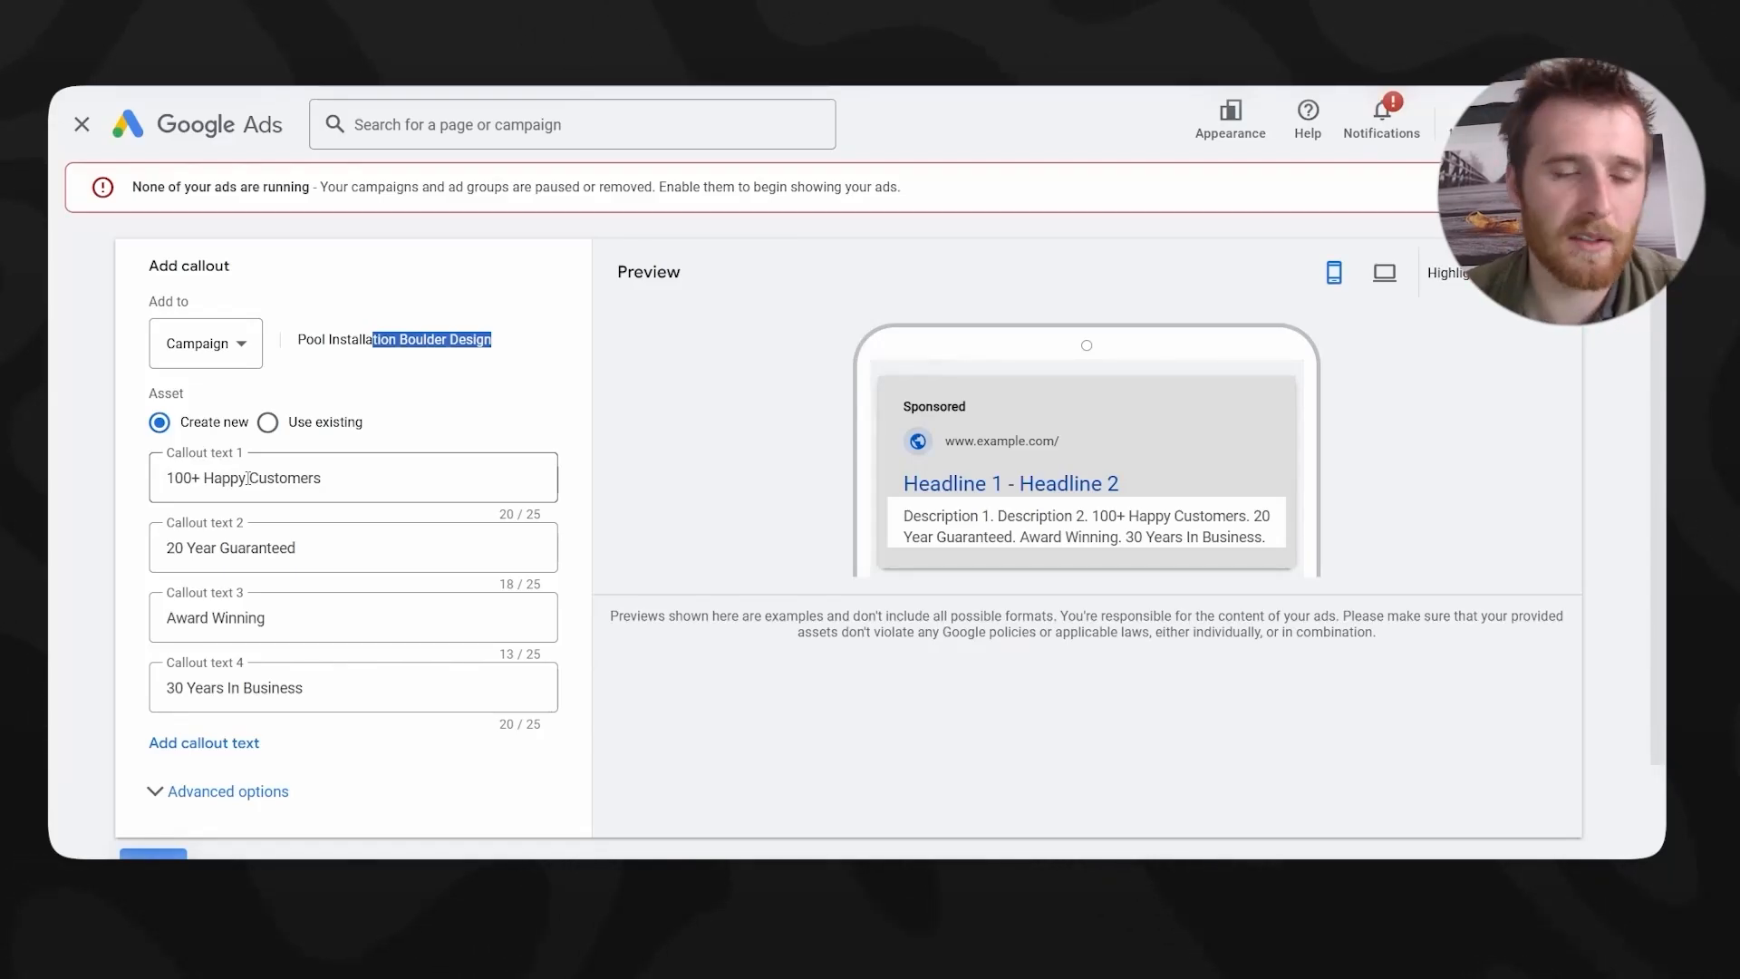
- Add a blank fifth callout text field and save the callouts to the campaign
scroll(249, 478, down, 1)
click(190, 645)
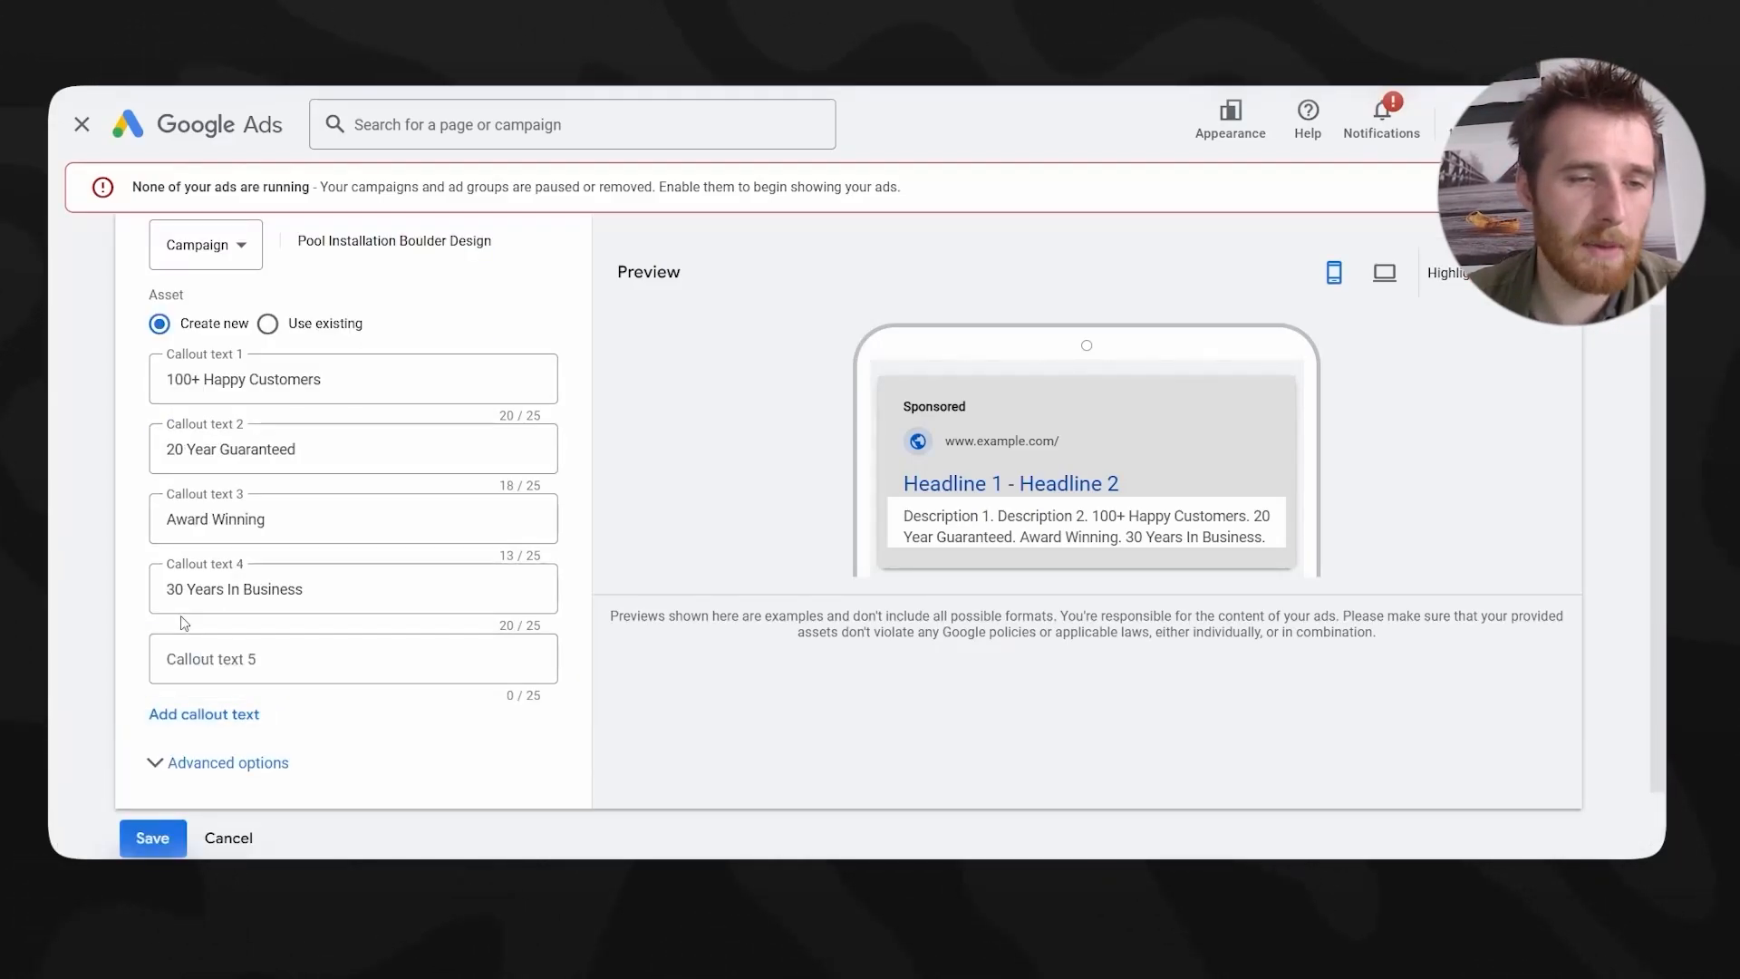
scroll(137, 709, down, 1)
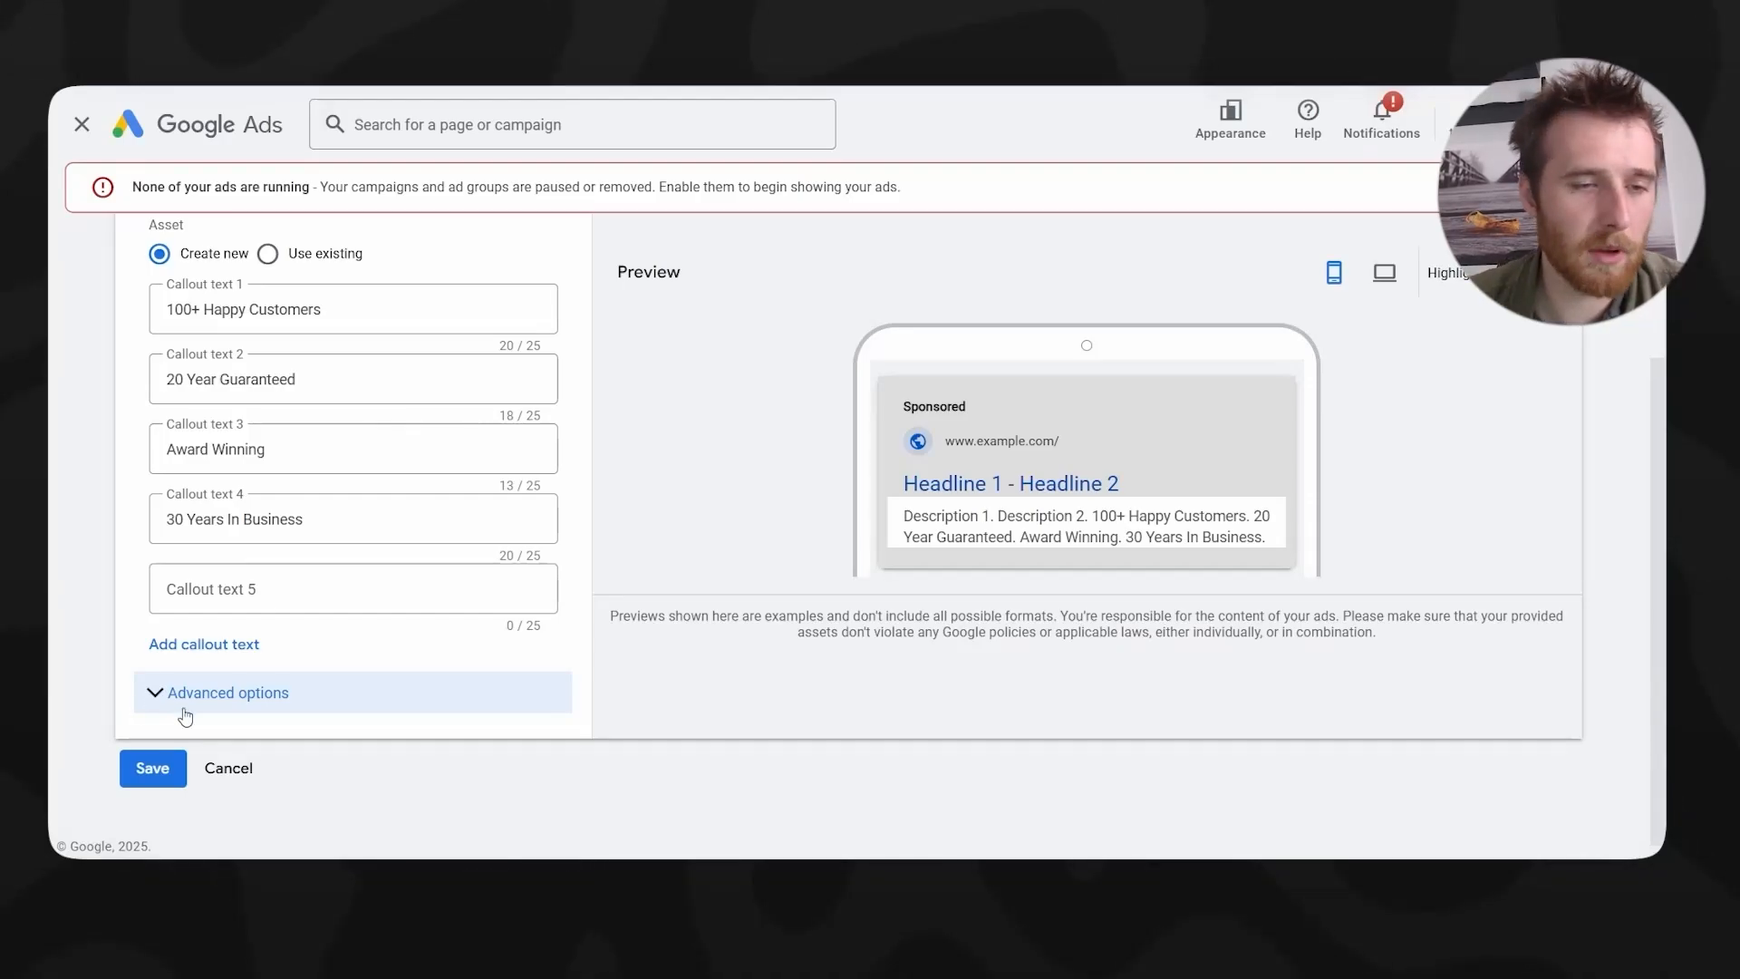
click(145, 767)
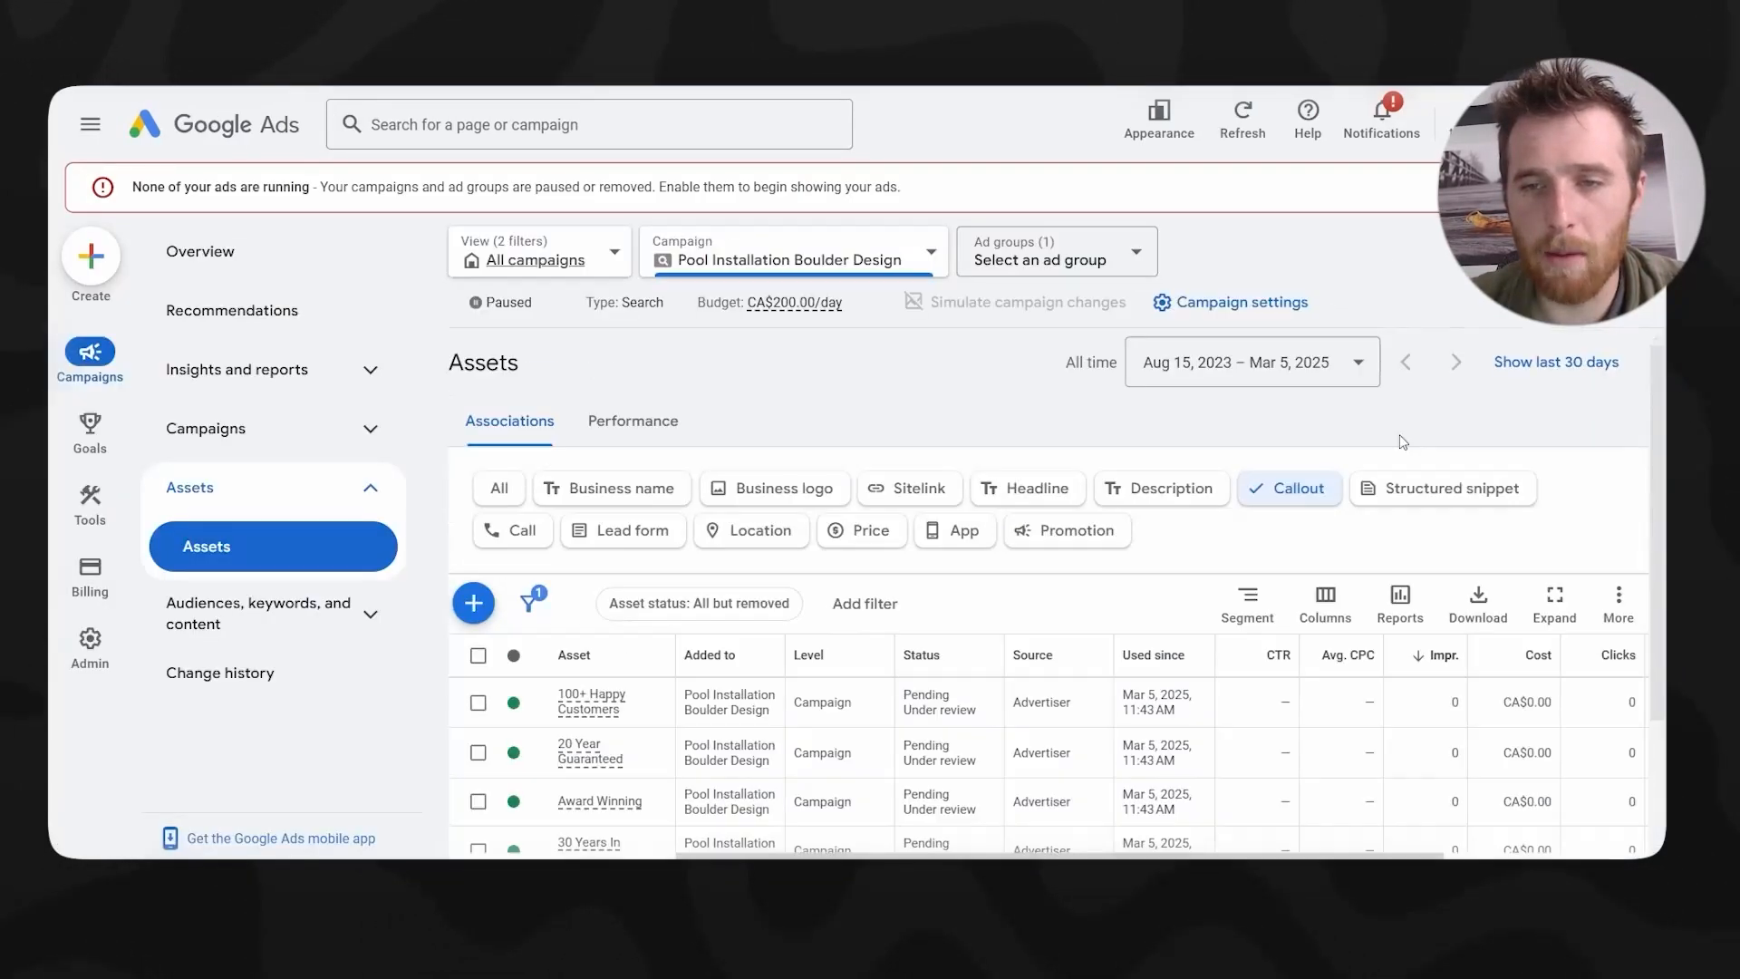
- Start a new structured snippet for the campaign and set its header type to Neighborhoods
click(1468, 486)
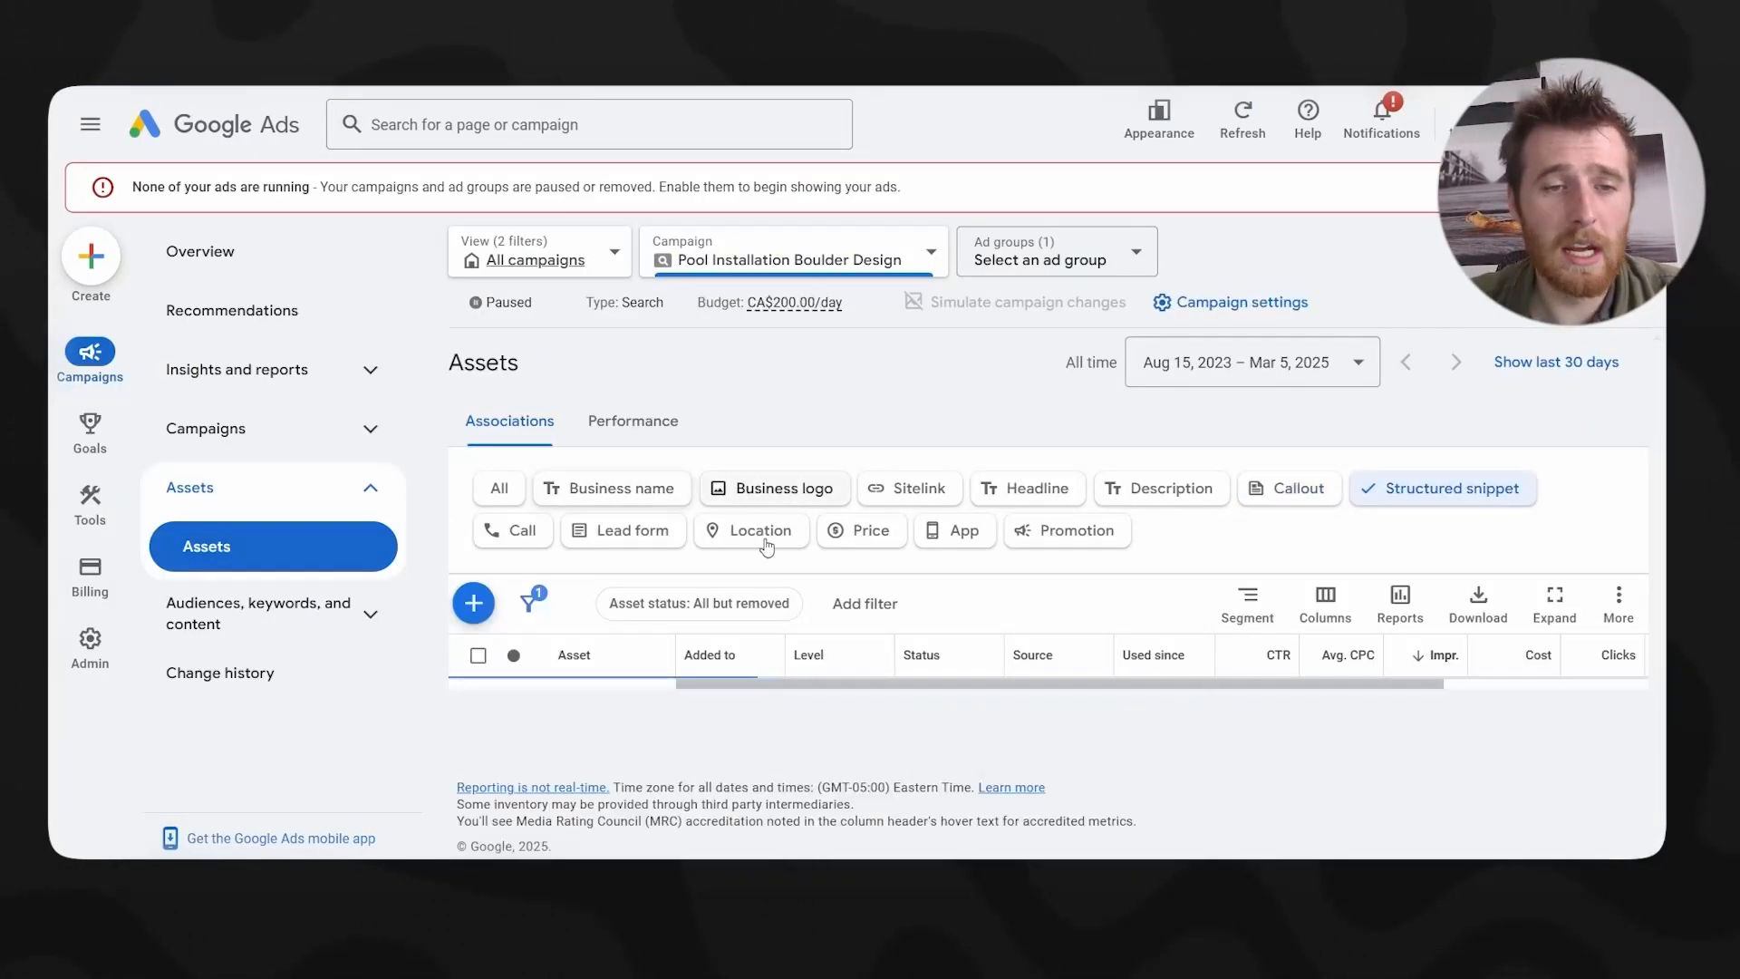
click(471, 601)
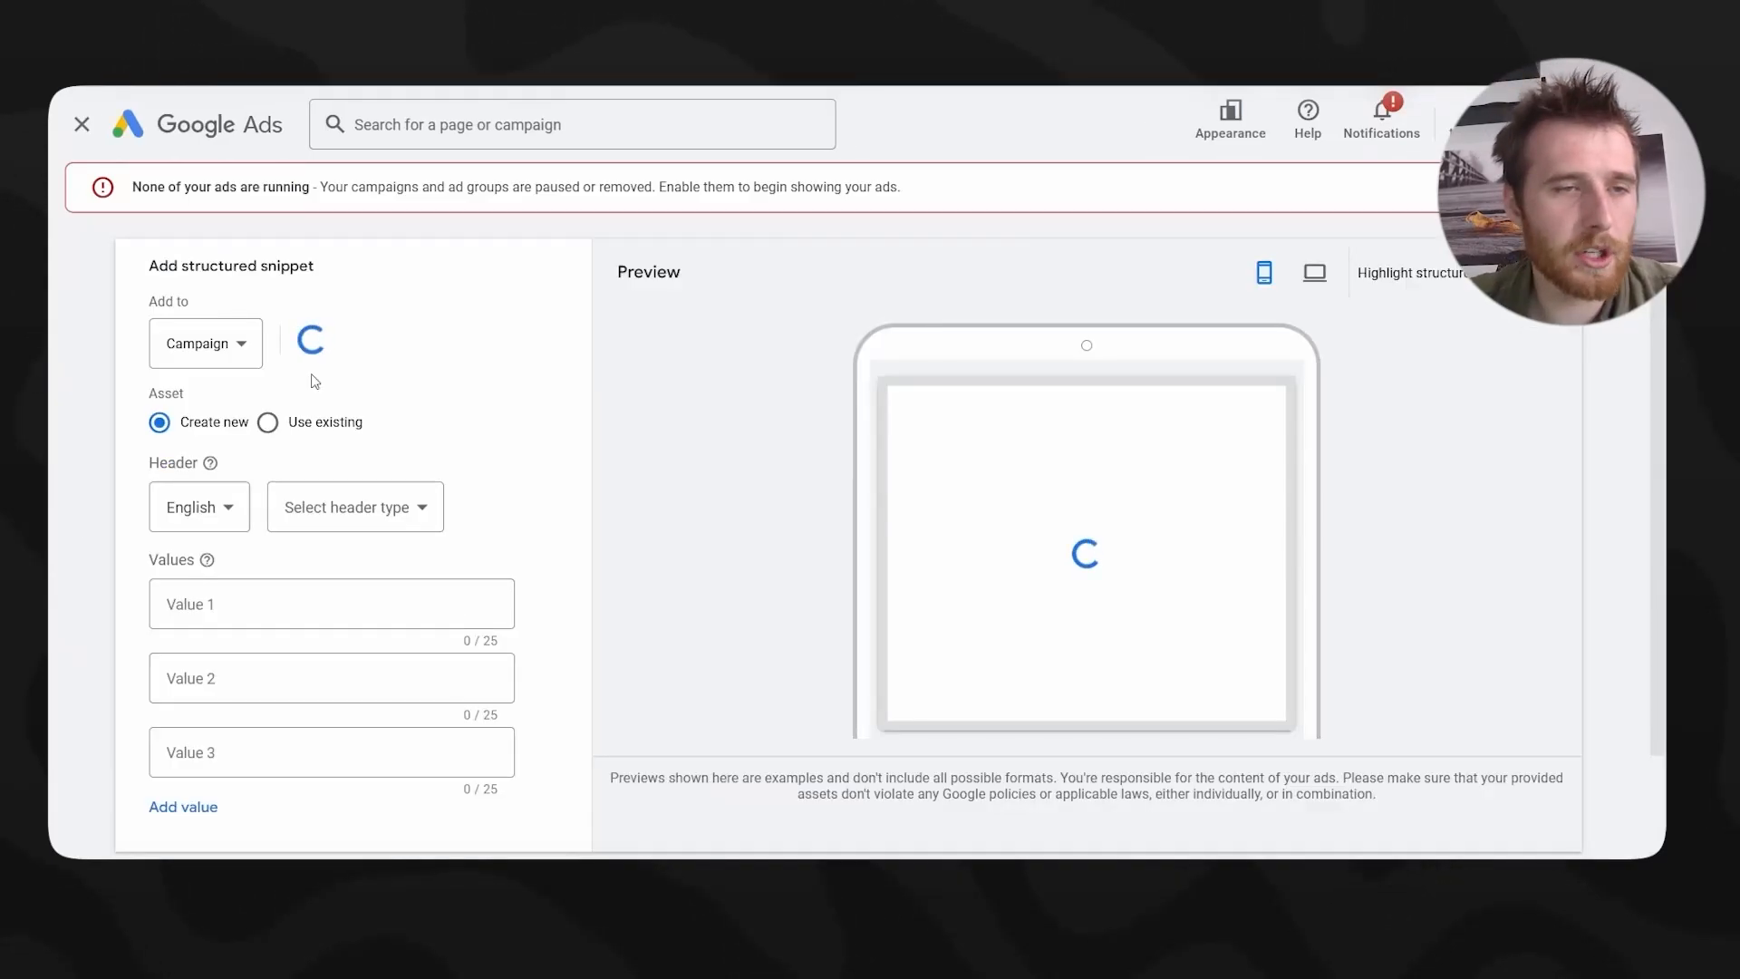
click(336, 510)
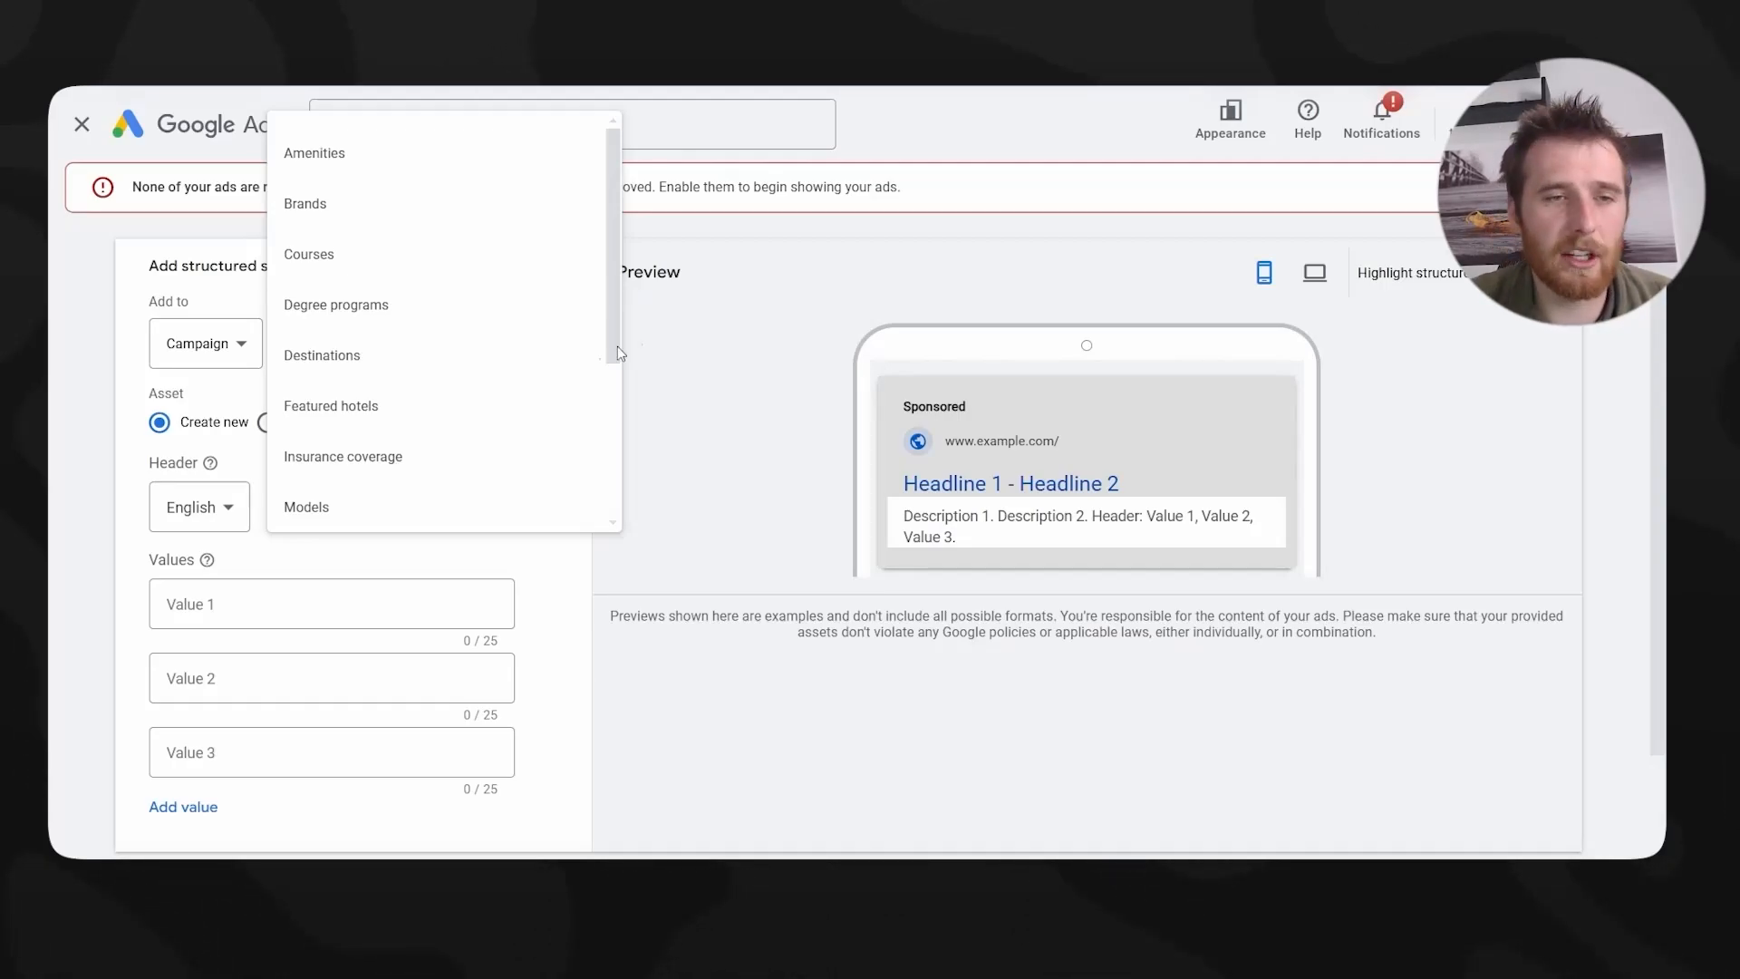
scroll(491, 308, down, 3)
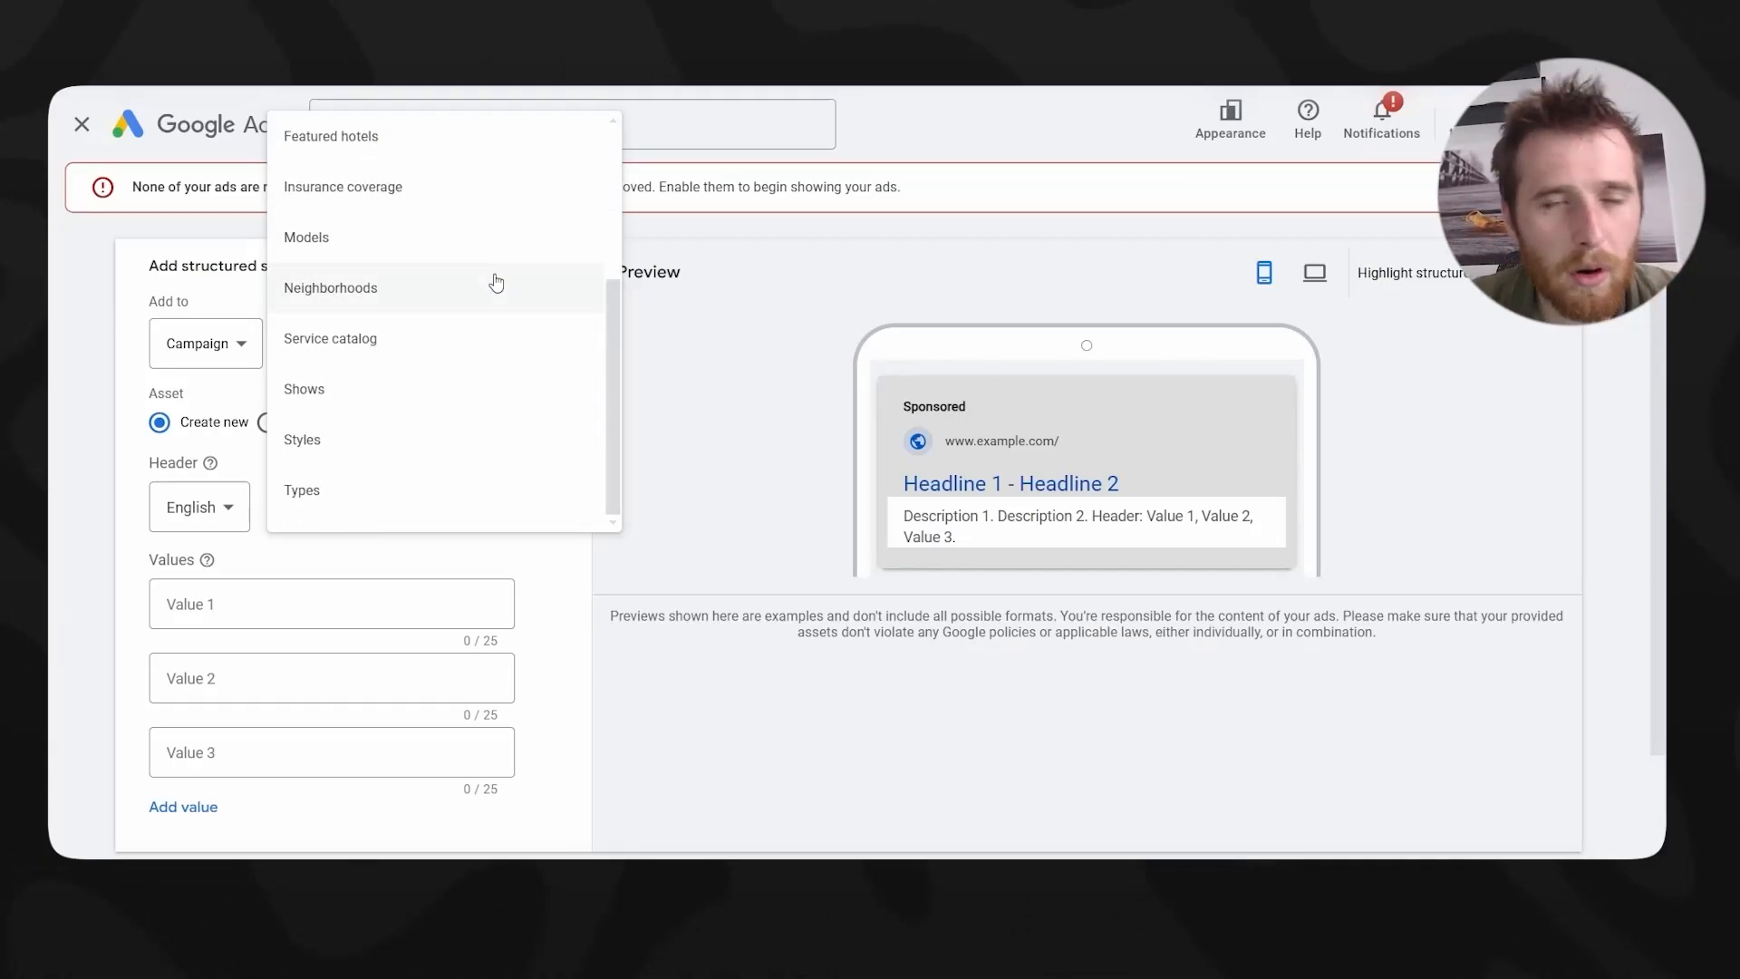
click(494, 286)
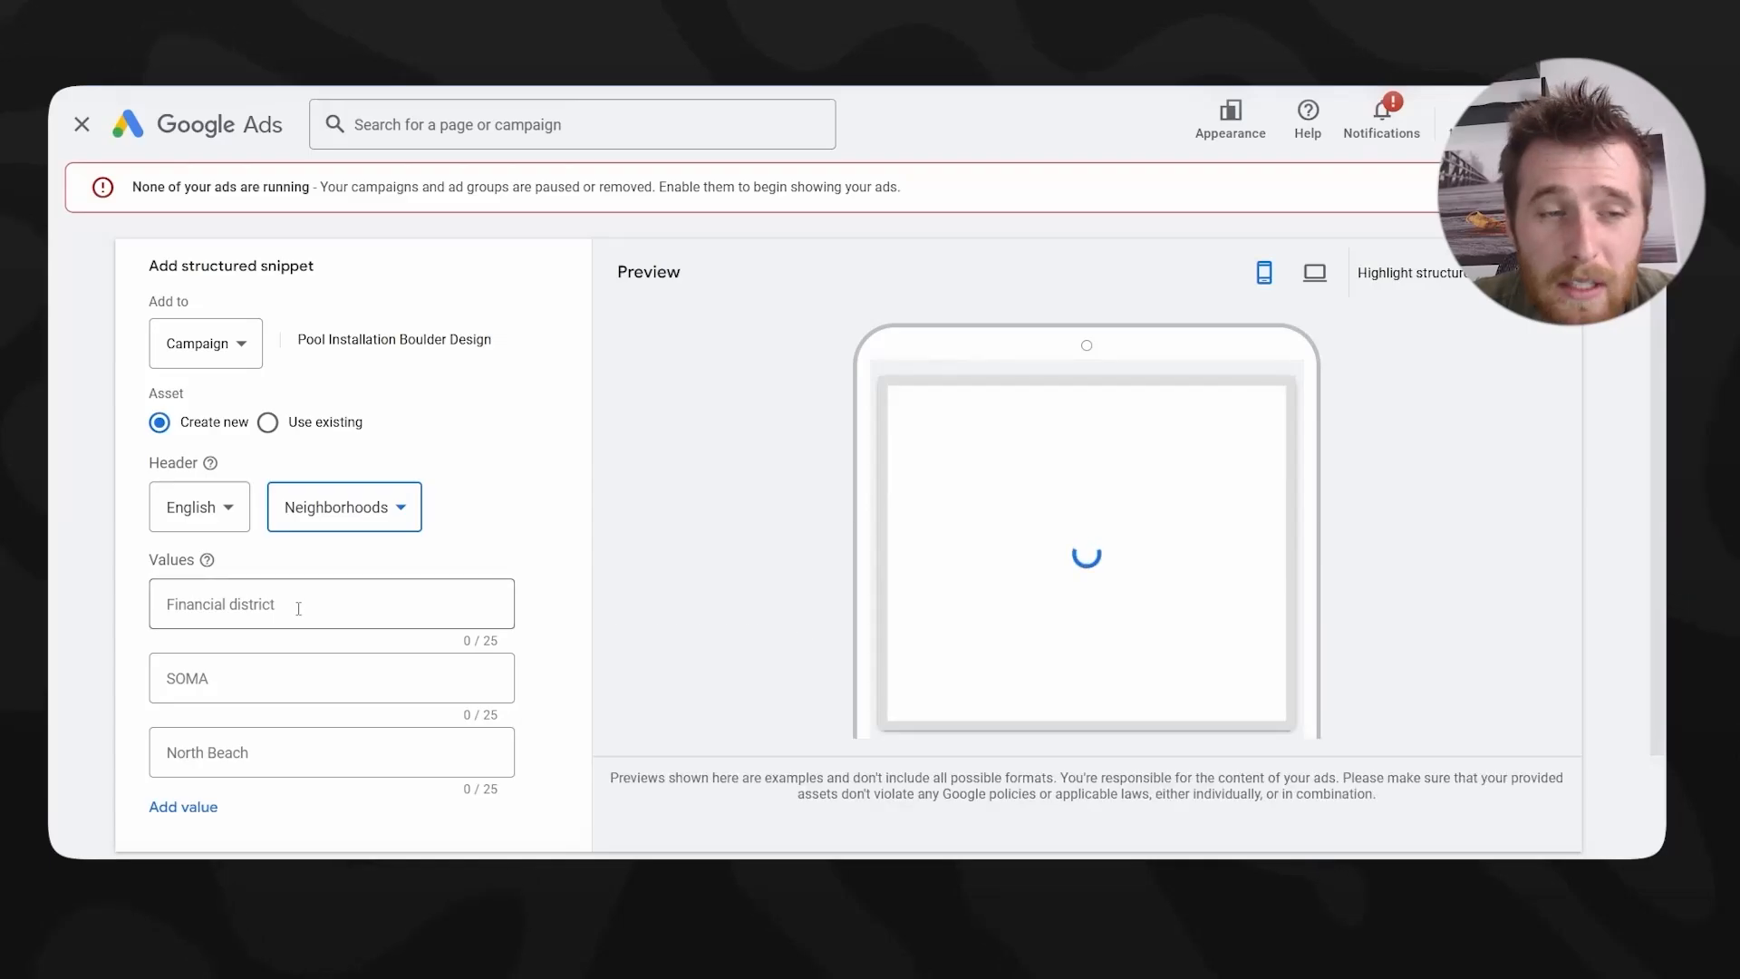
- Fill the three snippet values with Hamilton, Toronto and Binbrook
click(298, 606)
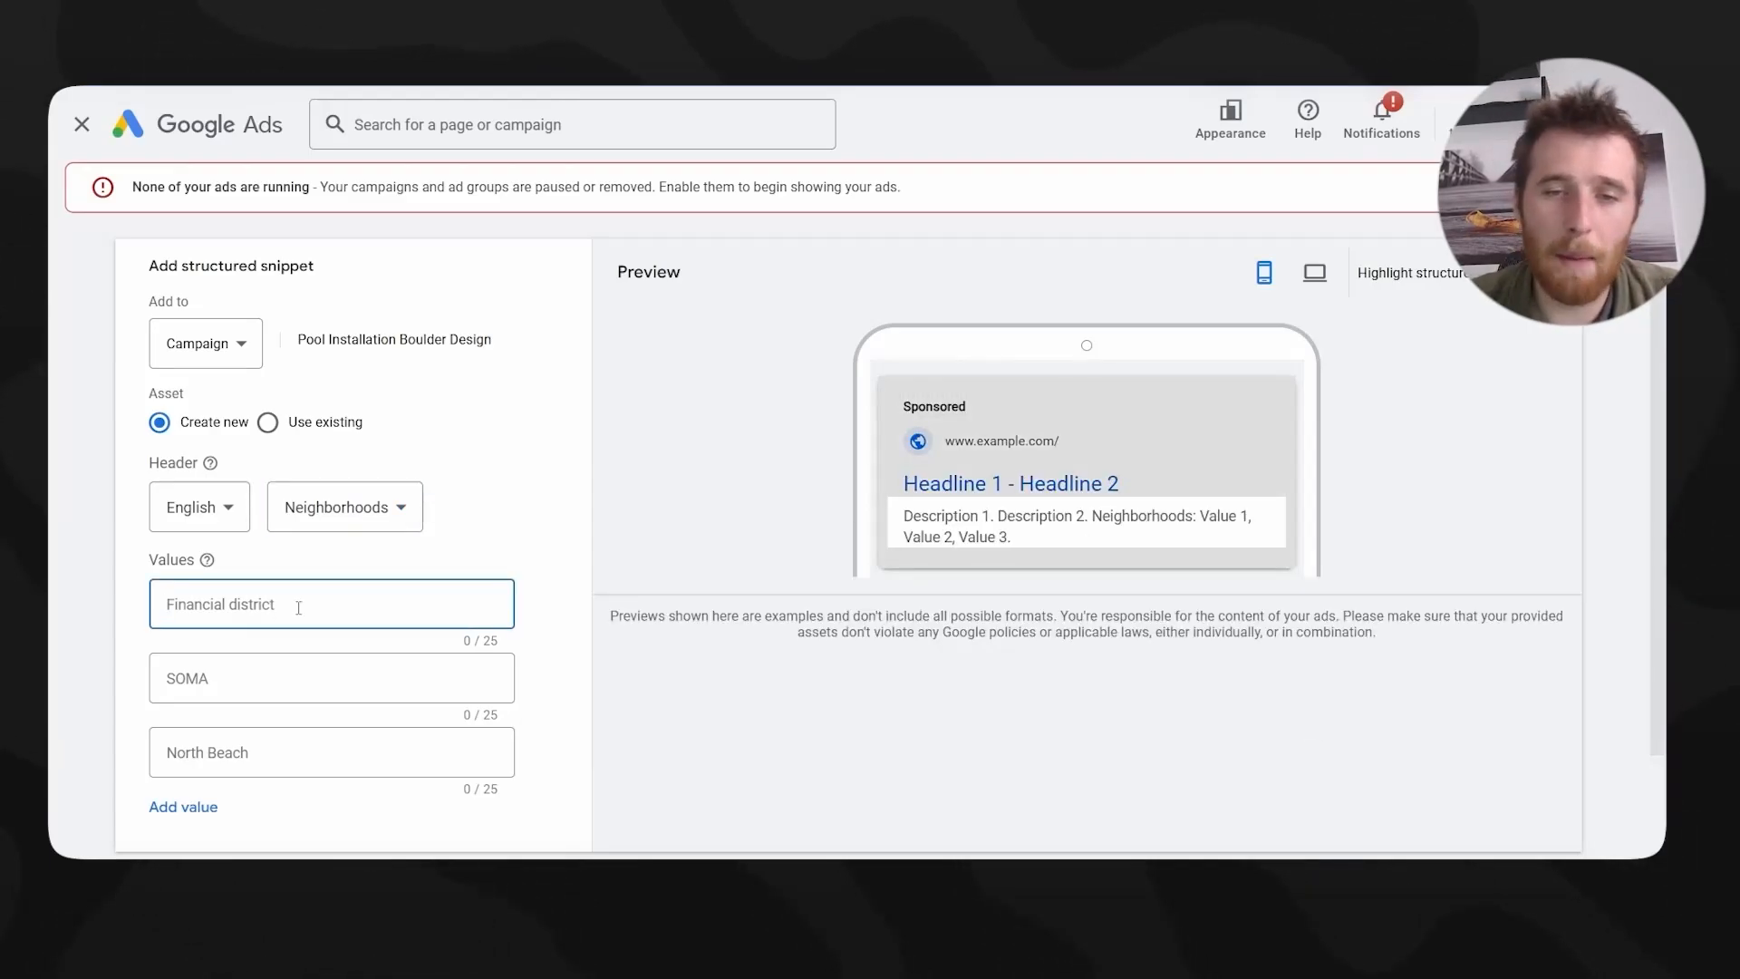
text(Hamilton)
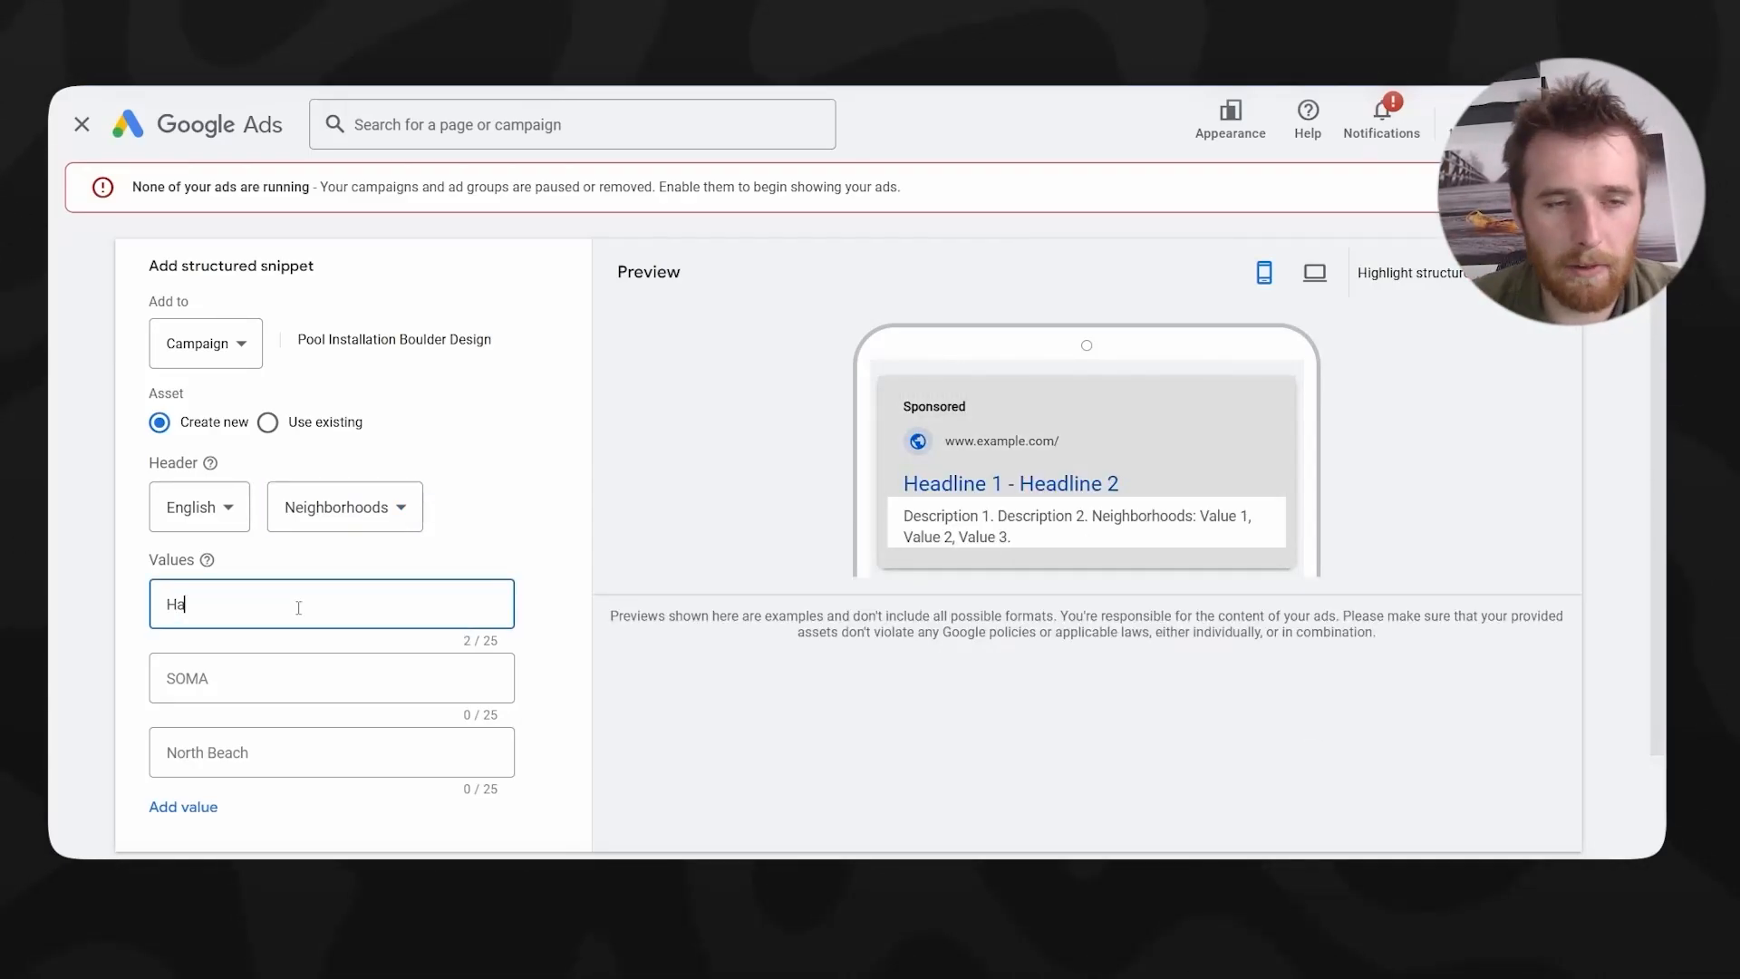
key(Tab)
text(Burl)
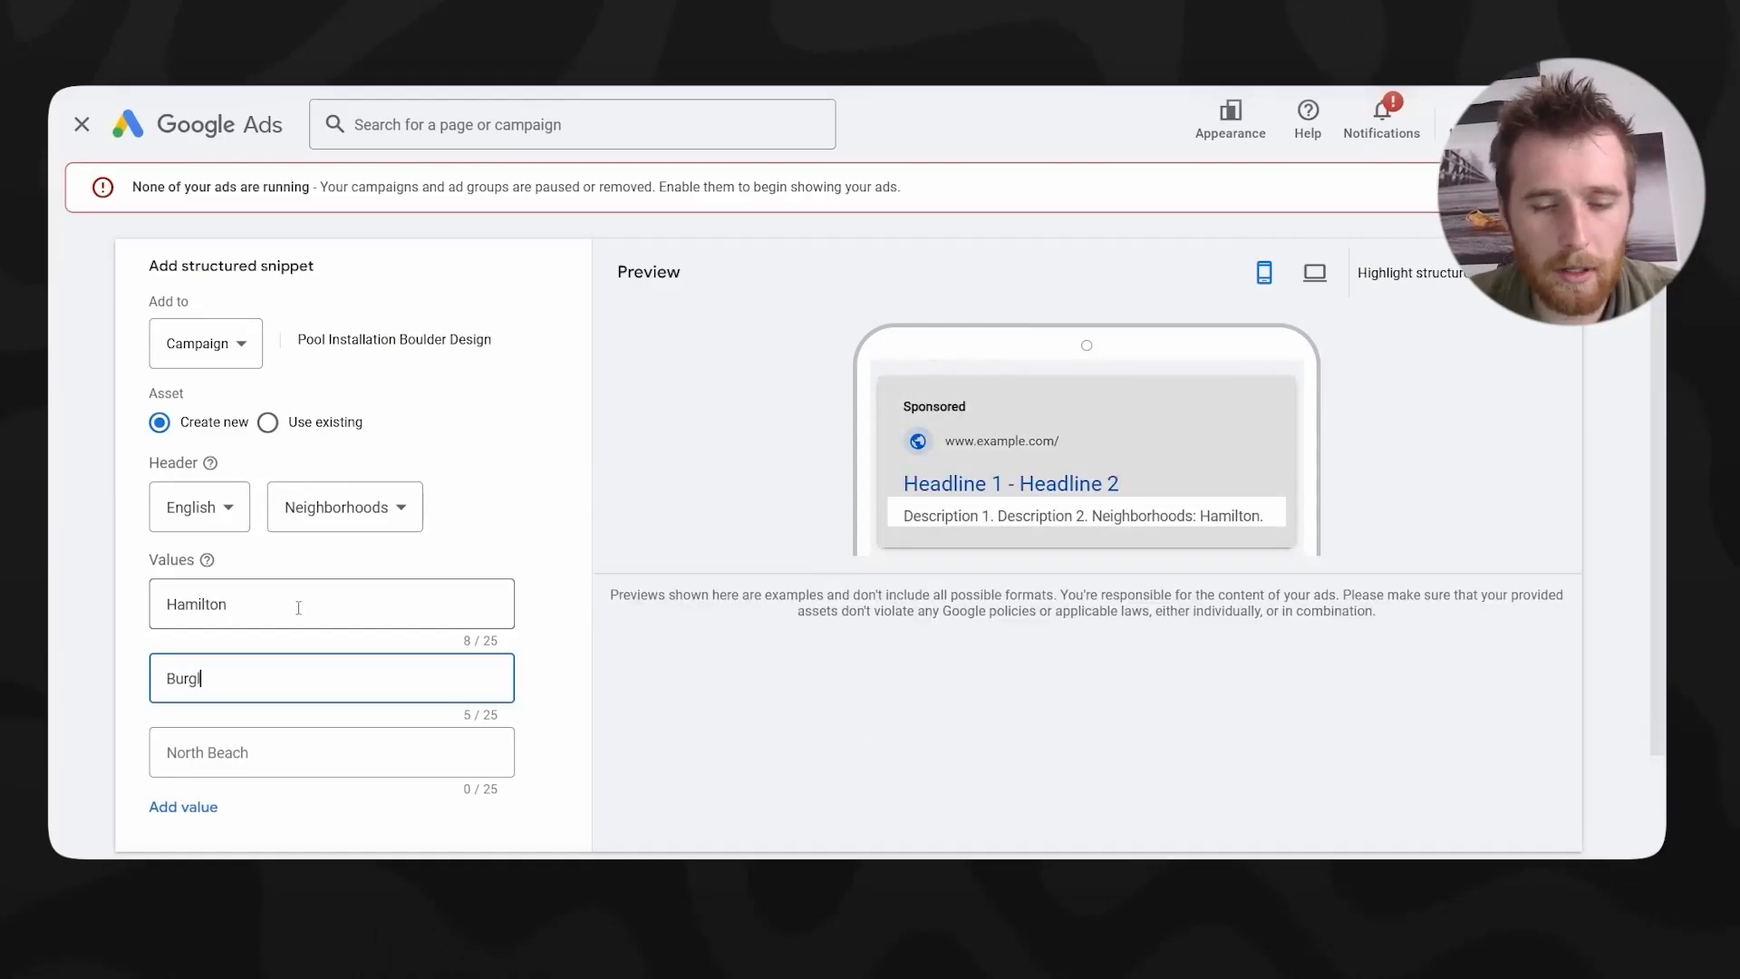
key(BackSpace)
key(BackSpace)
key(BackSpace)
key(BackSpace)
text(Toronto)
key(Tab)
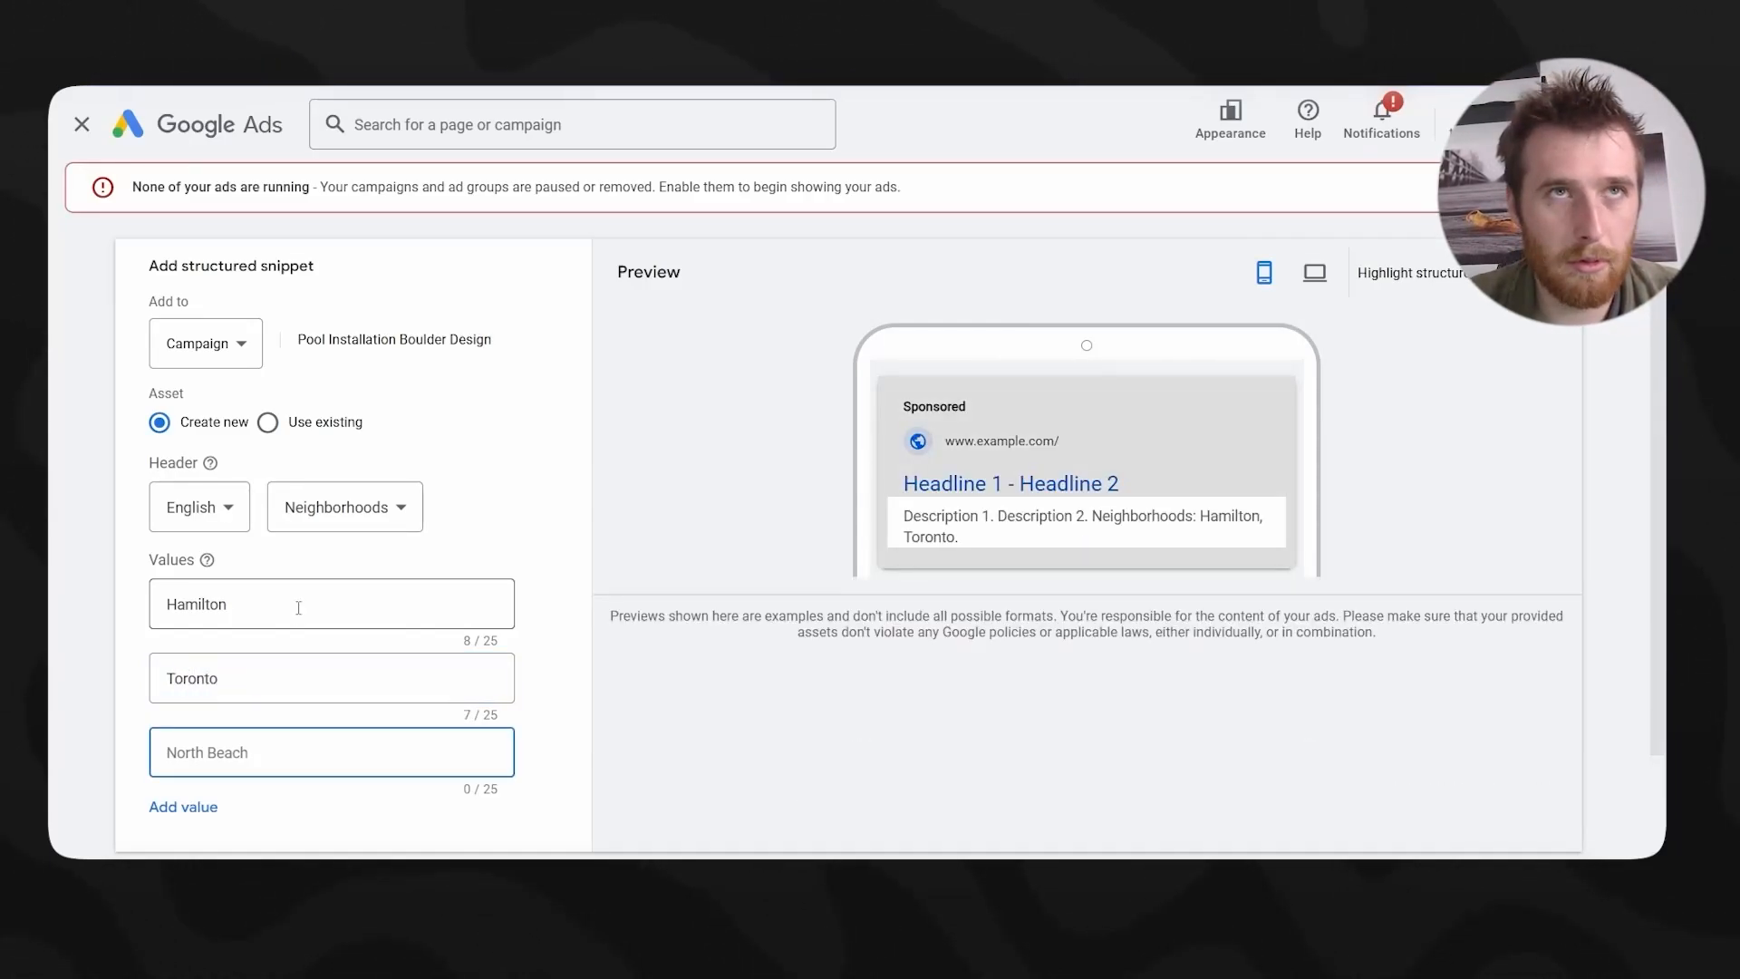
text(Binbrook)
scroll(563, 560, down, 1)
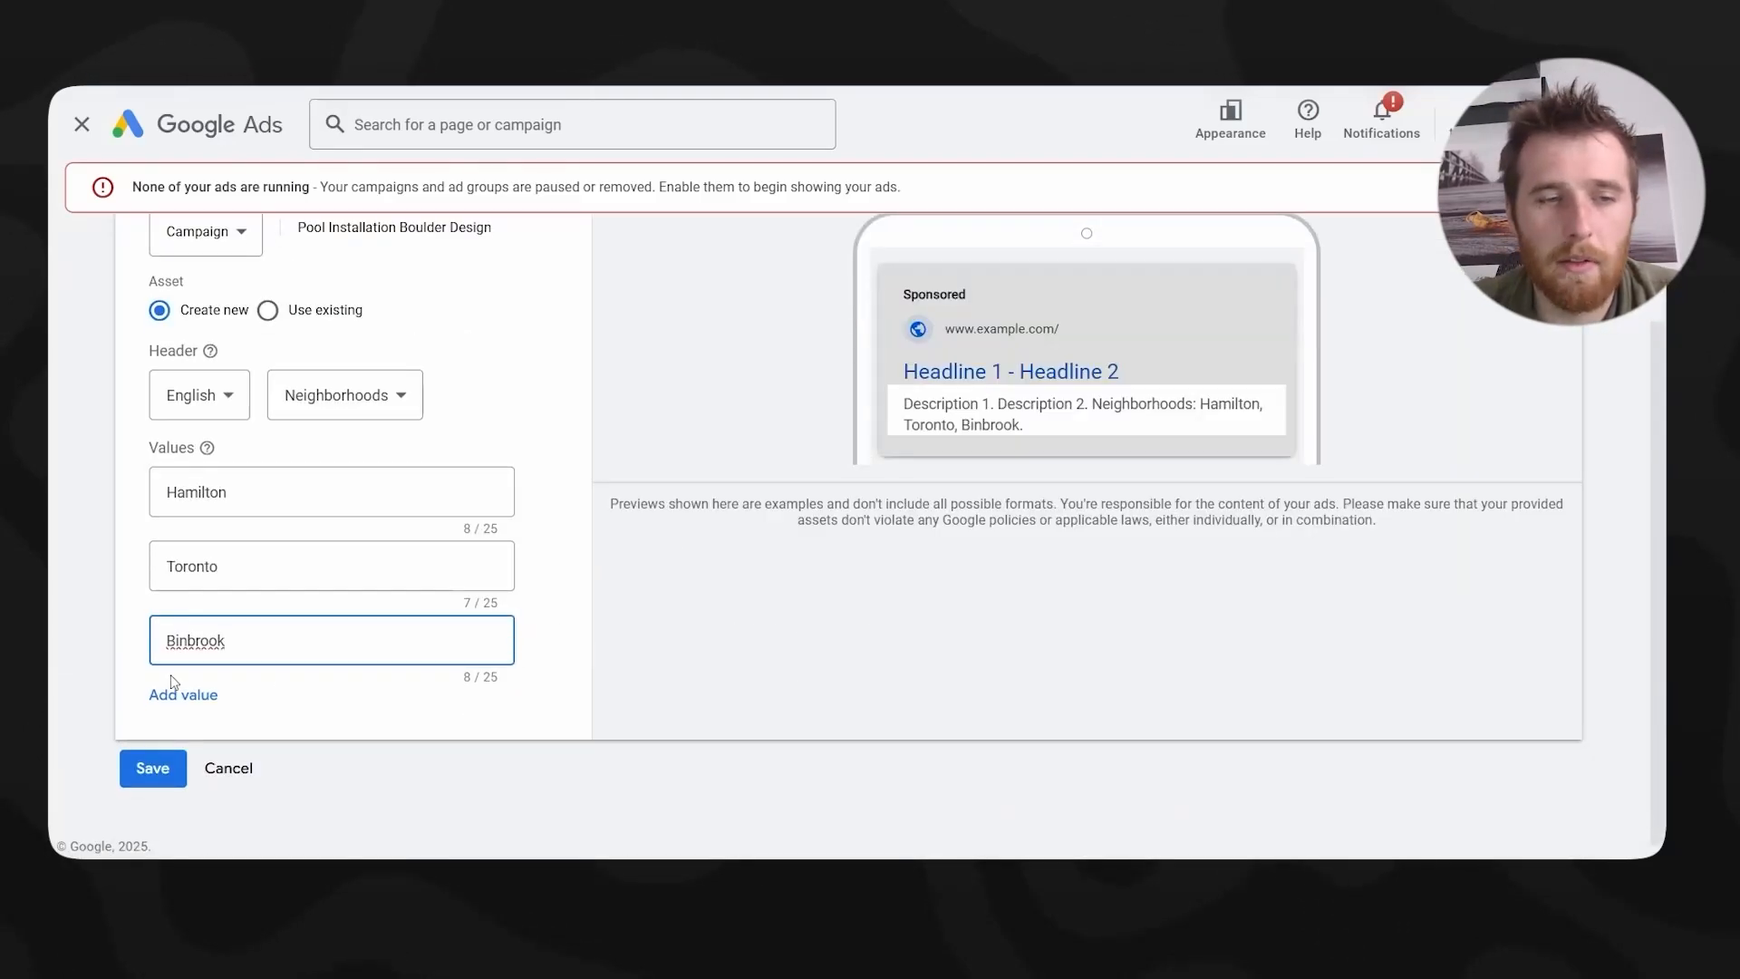
- Check the other available header types, keep Neighborhoods, and save the structured snippet
click(320, 398)
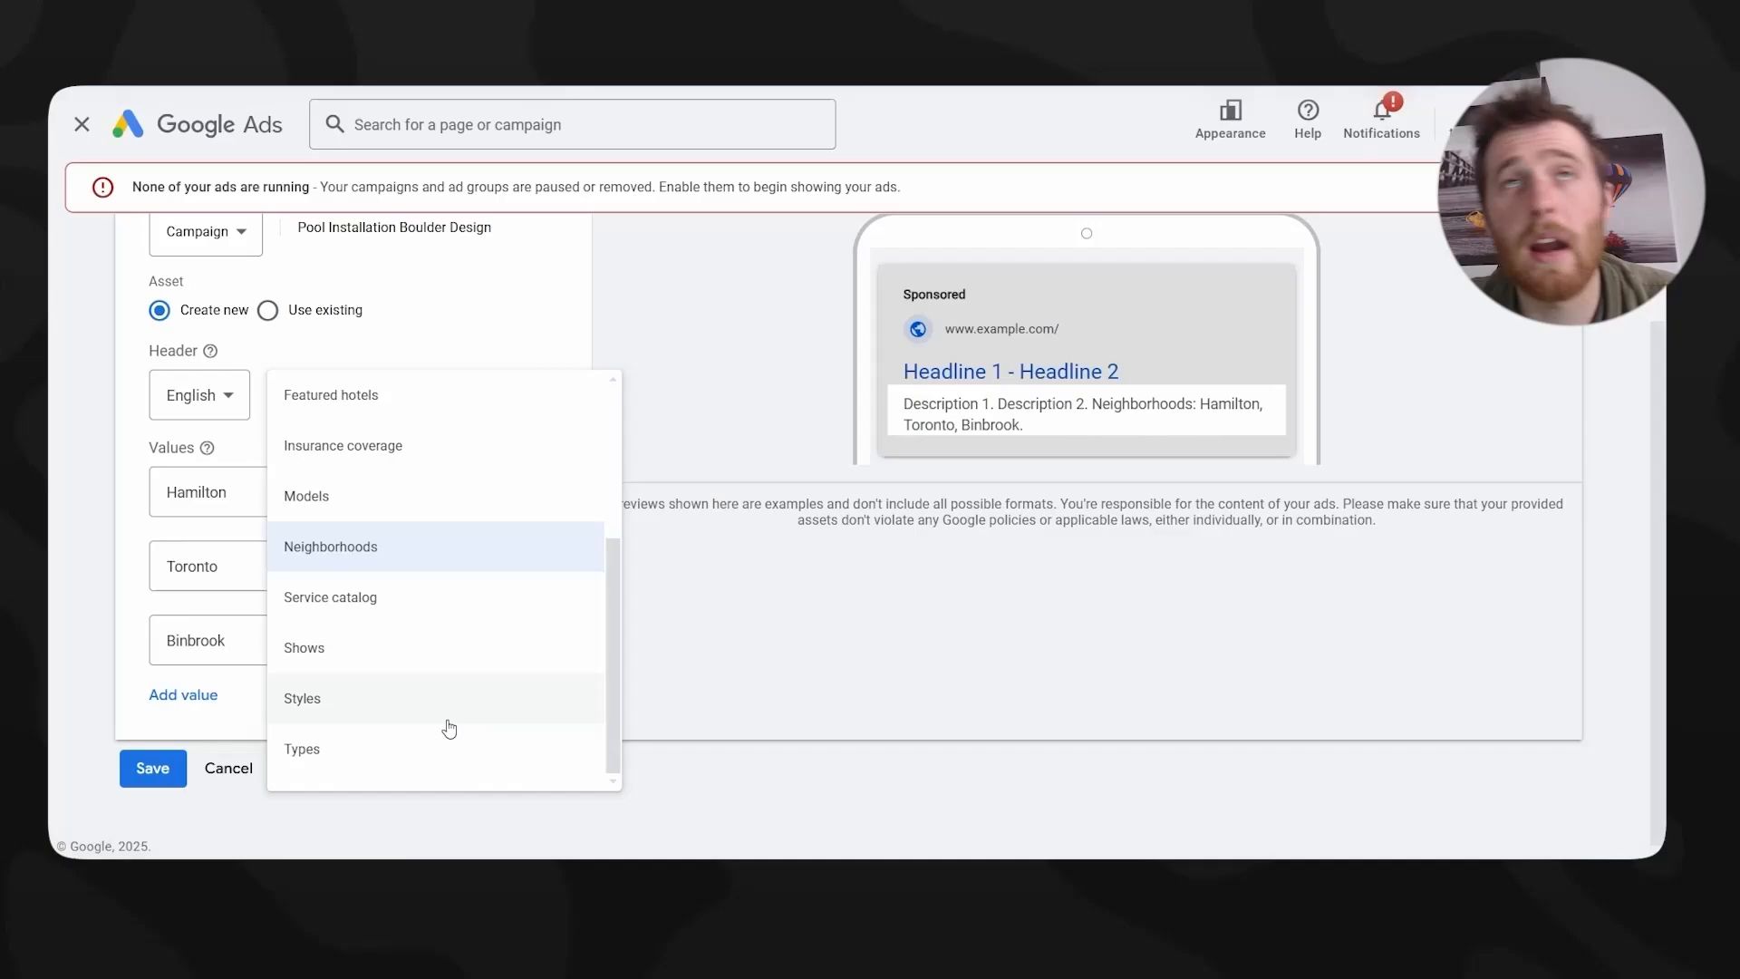
click(712, 577)
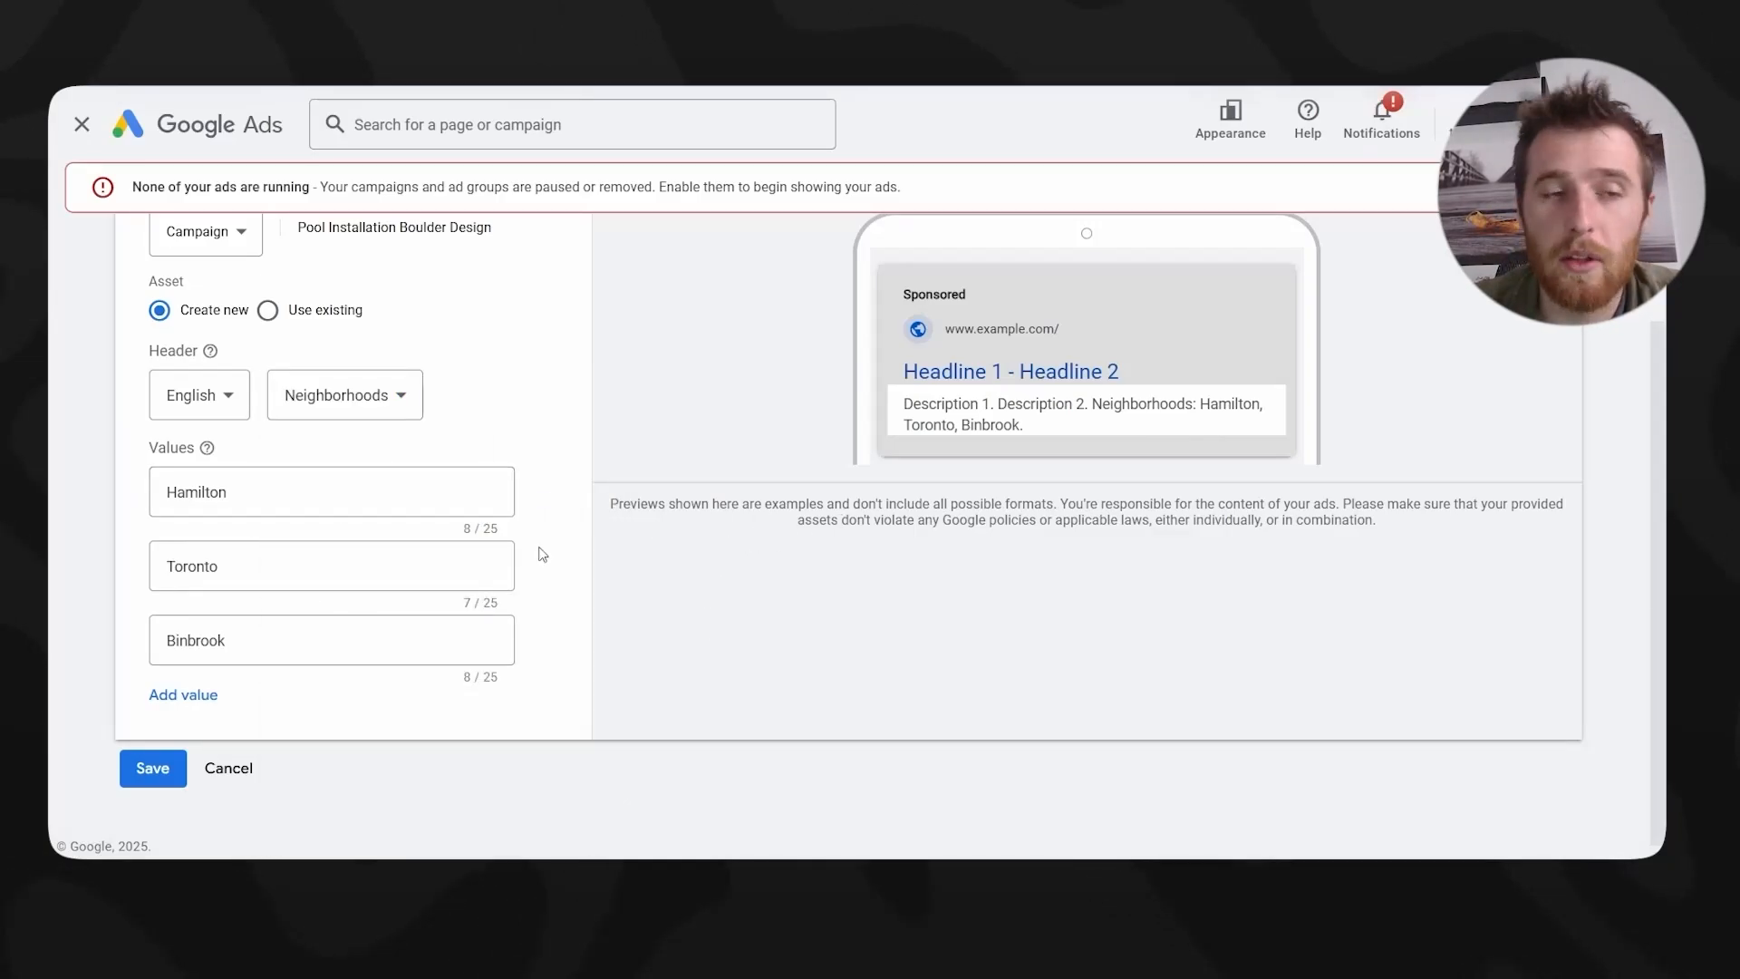
click(160, 771)
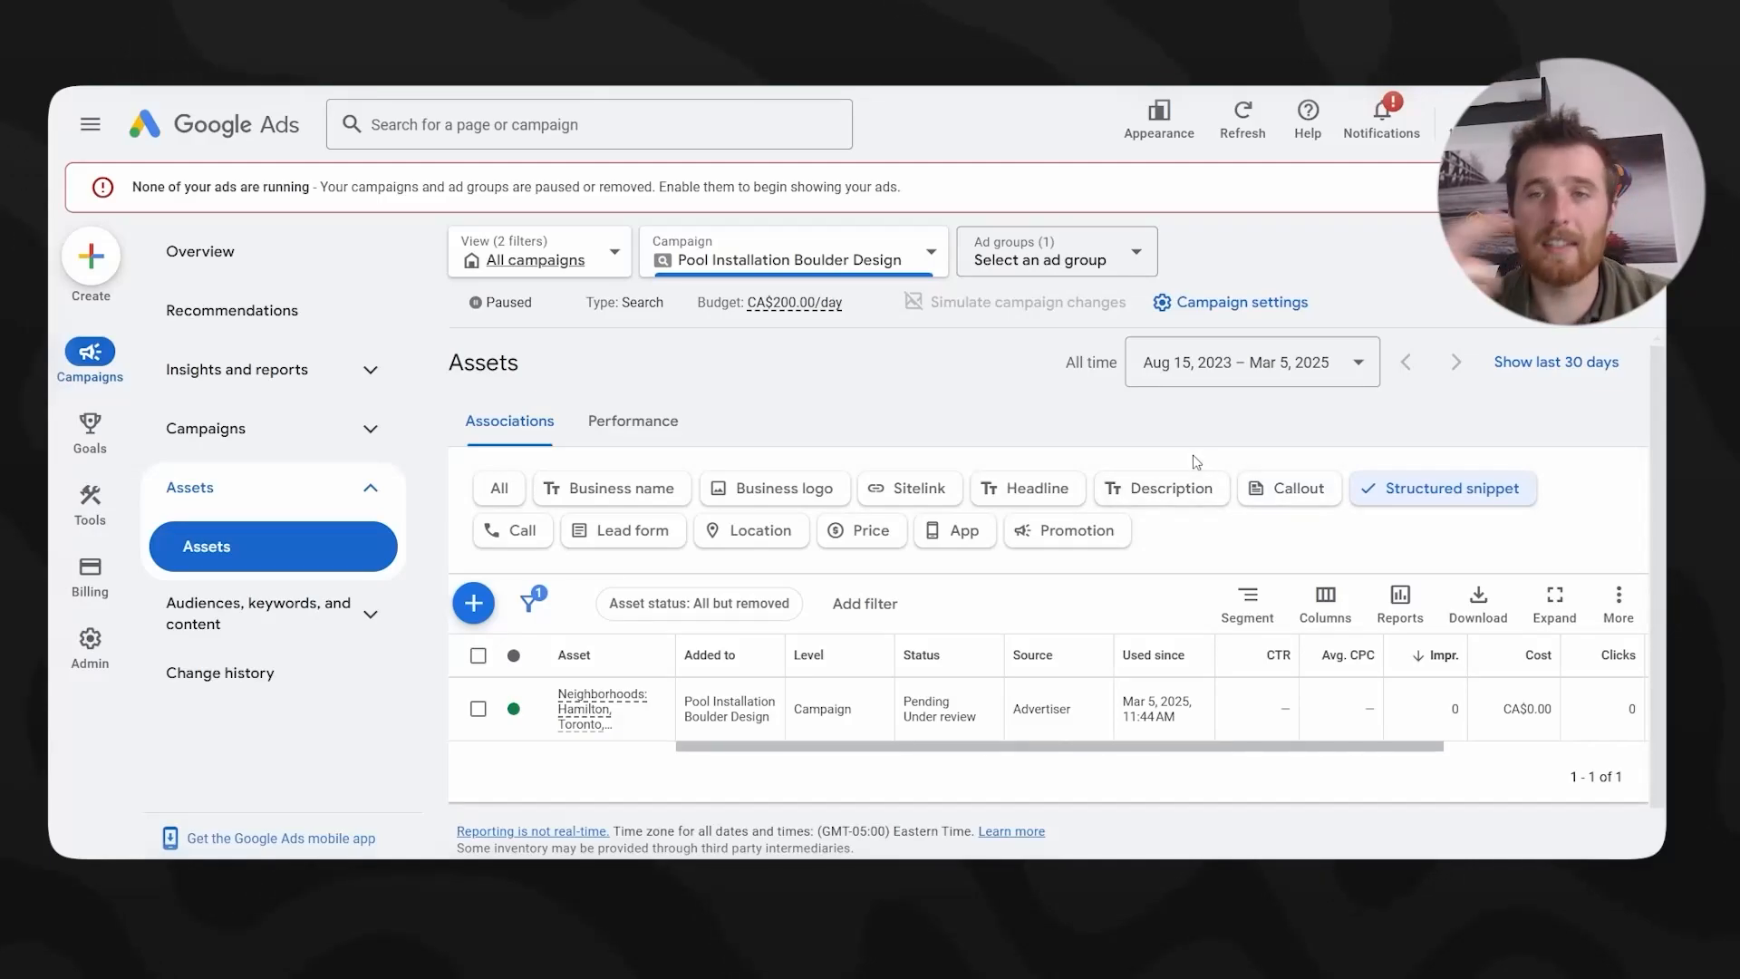
- In the campaign's overview, switch its status to Enabled and set it back to Paused
click(91, 361)
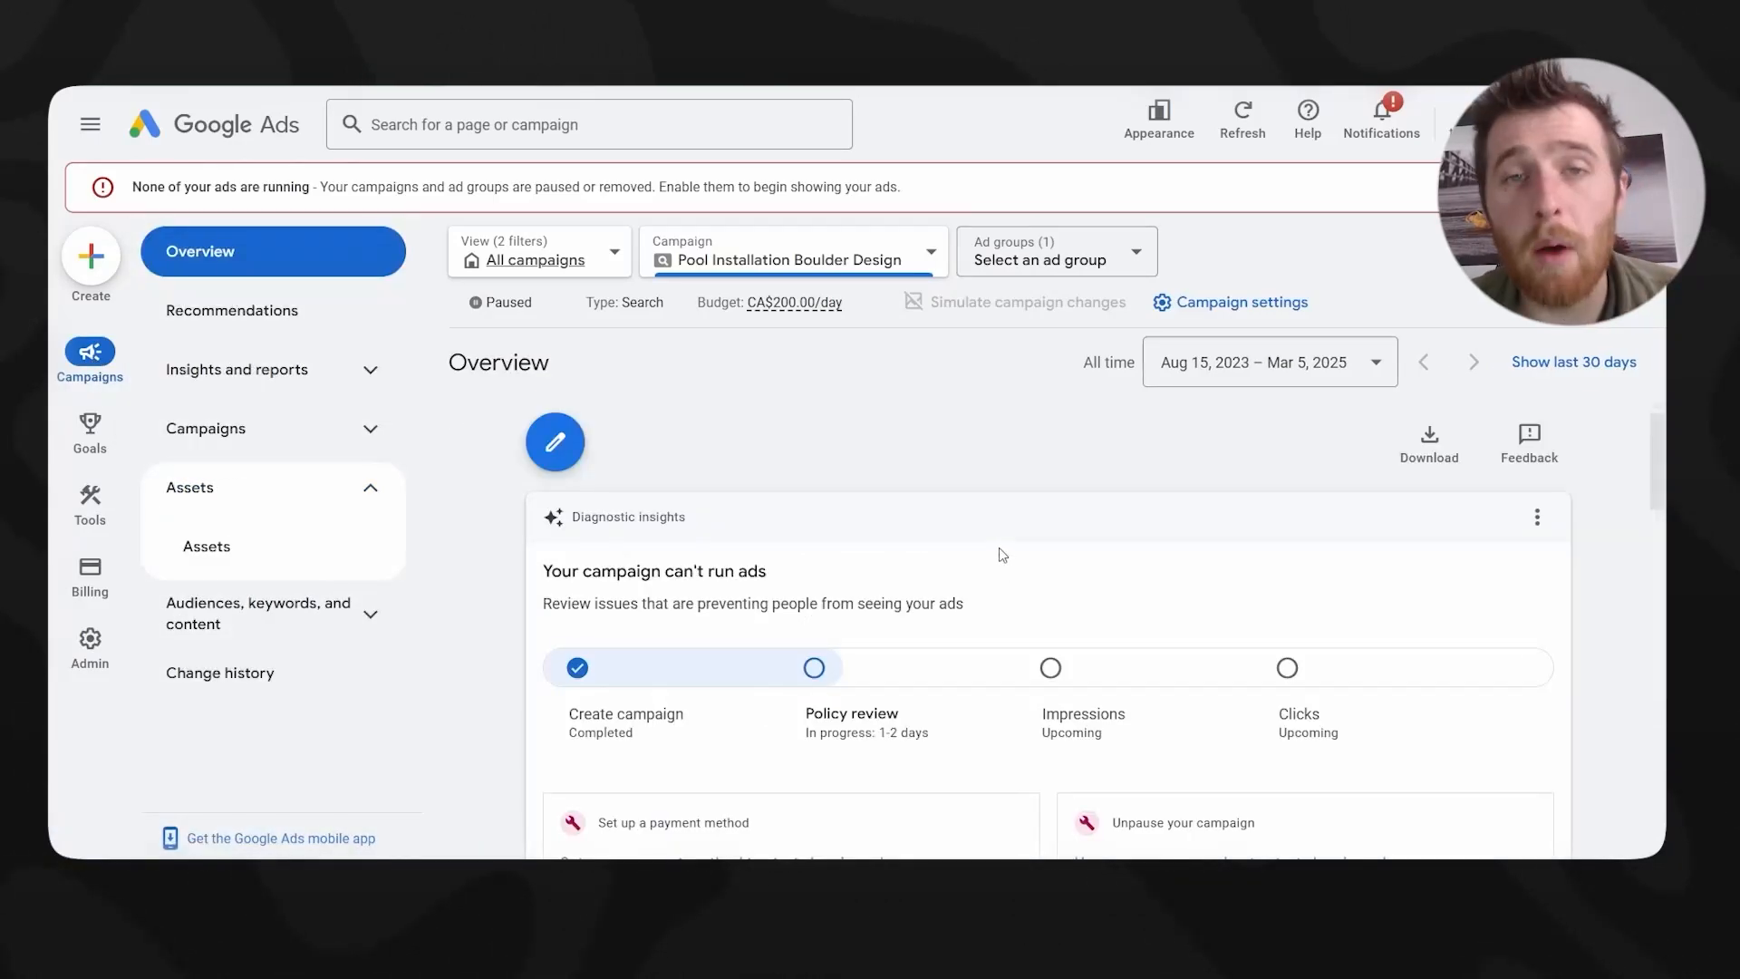
click(530, 310)
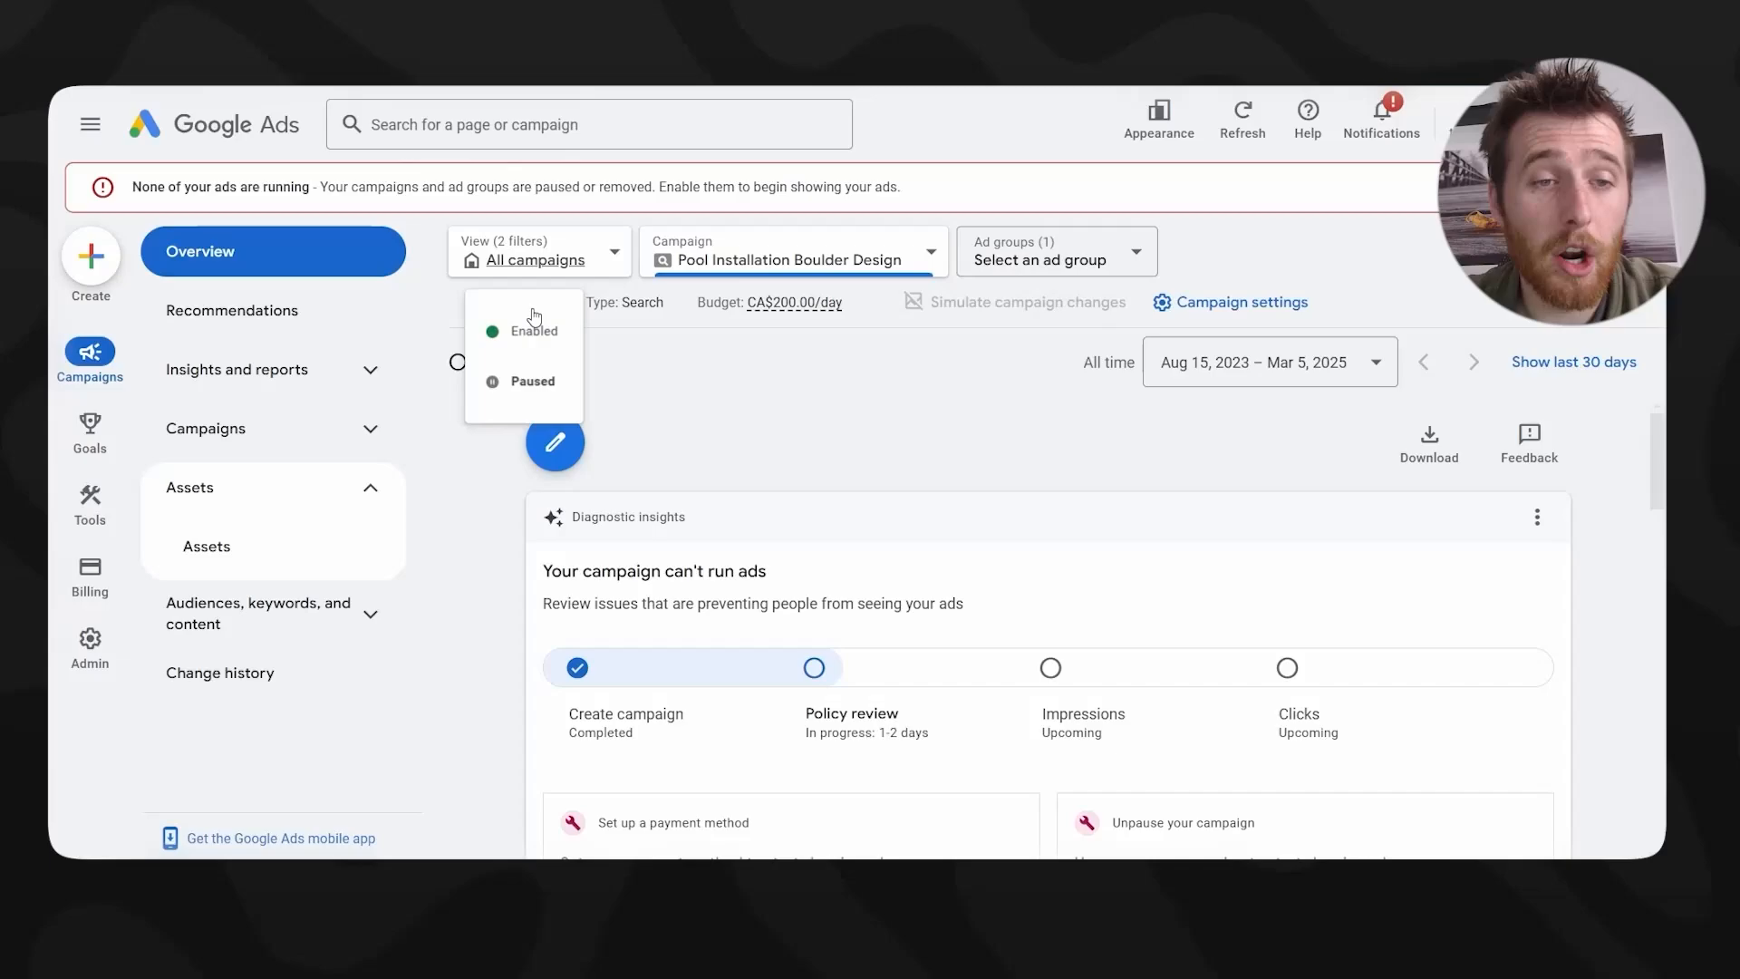
click(693, 387)
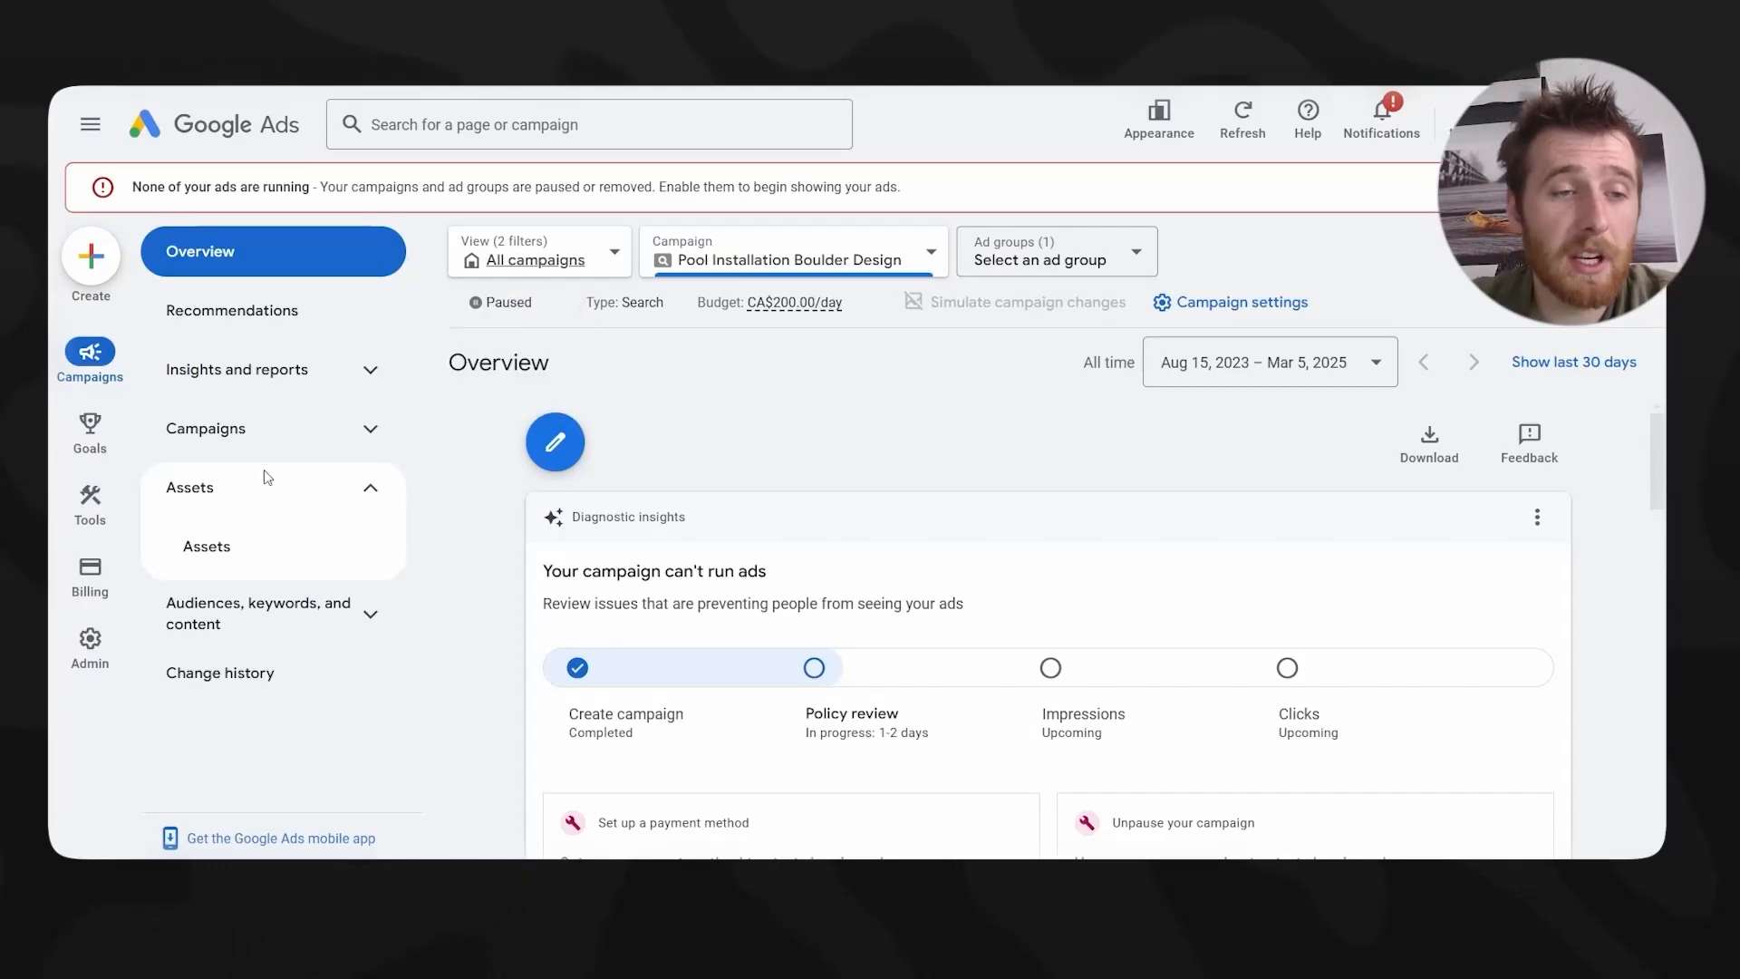
click(751, 272)
click(500, 302)
click(529, 323)
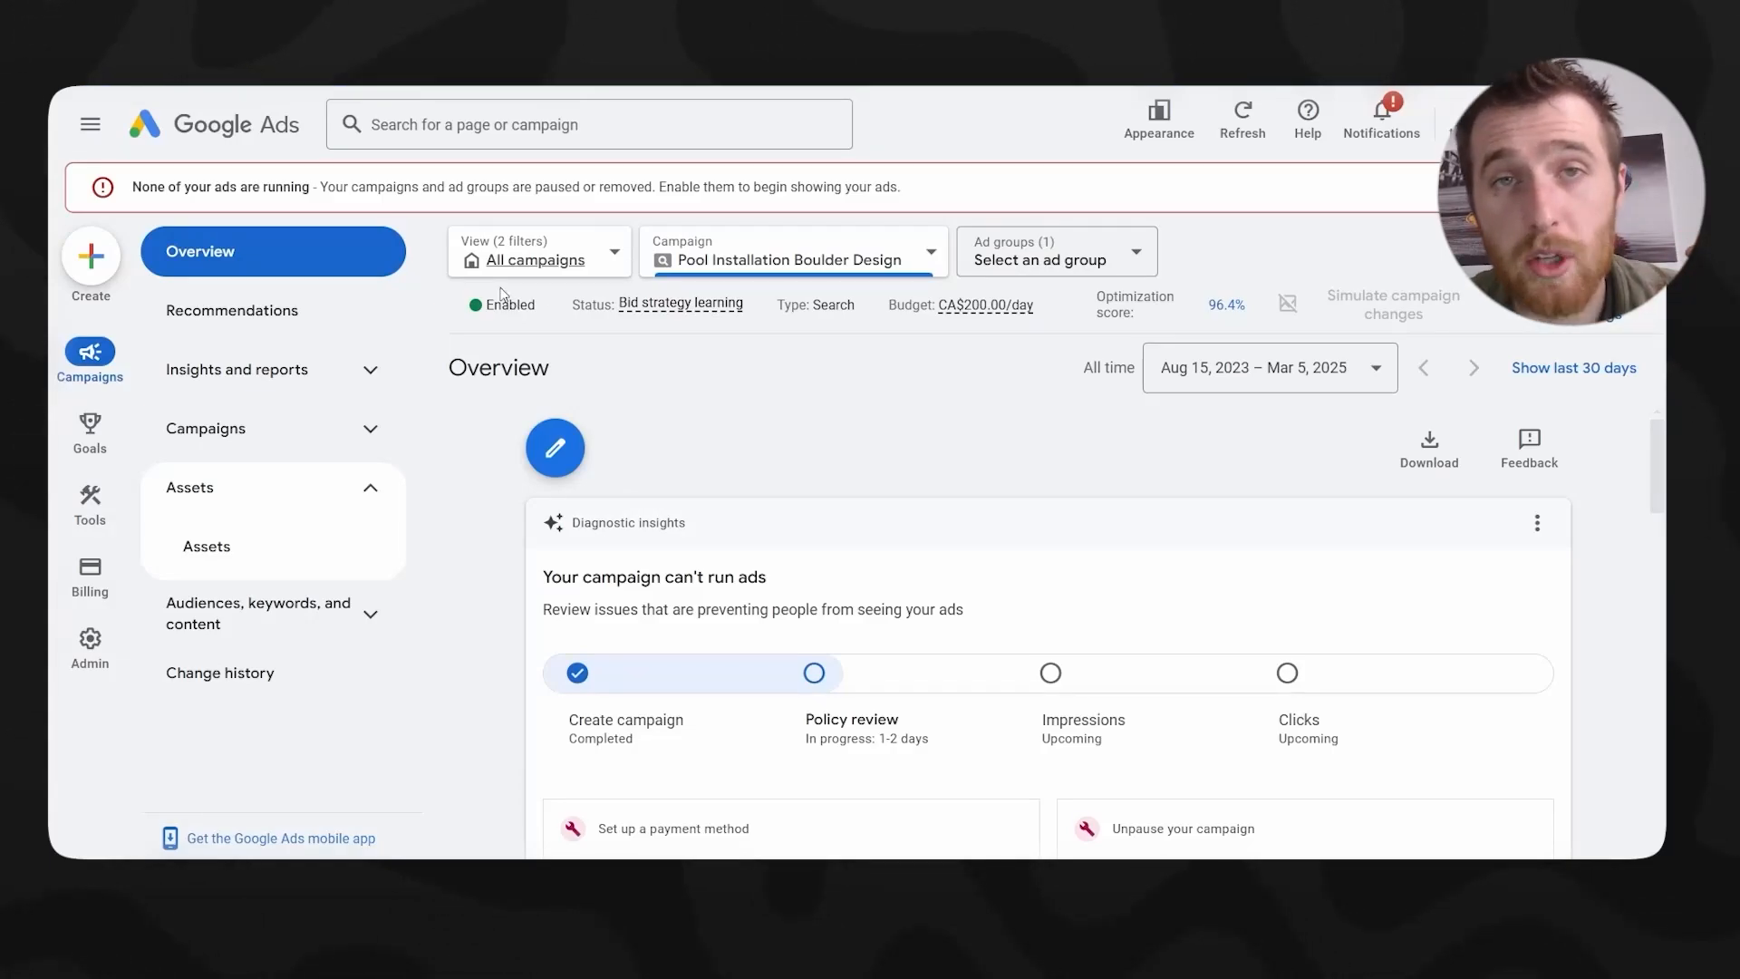
click(520, 305)
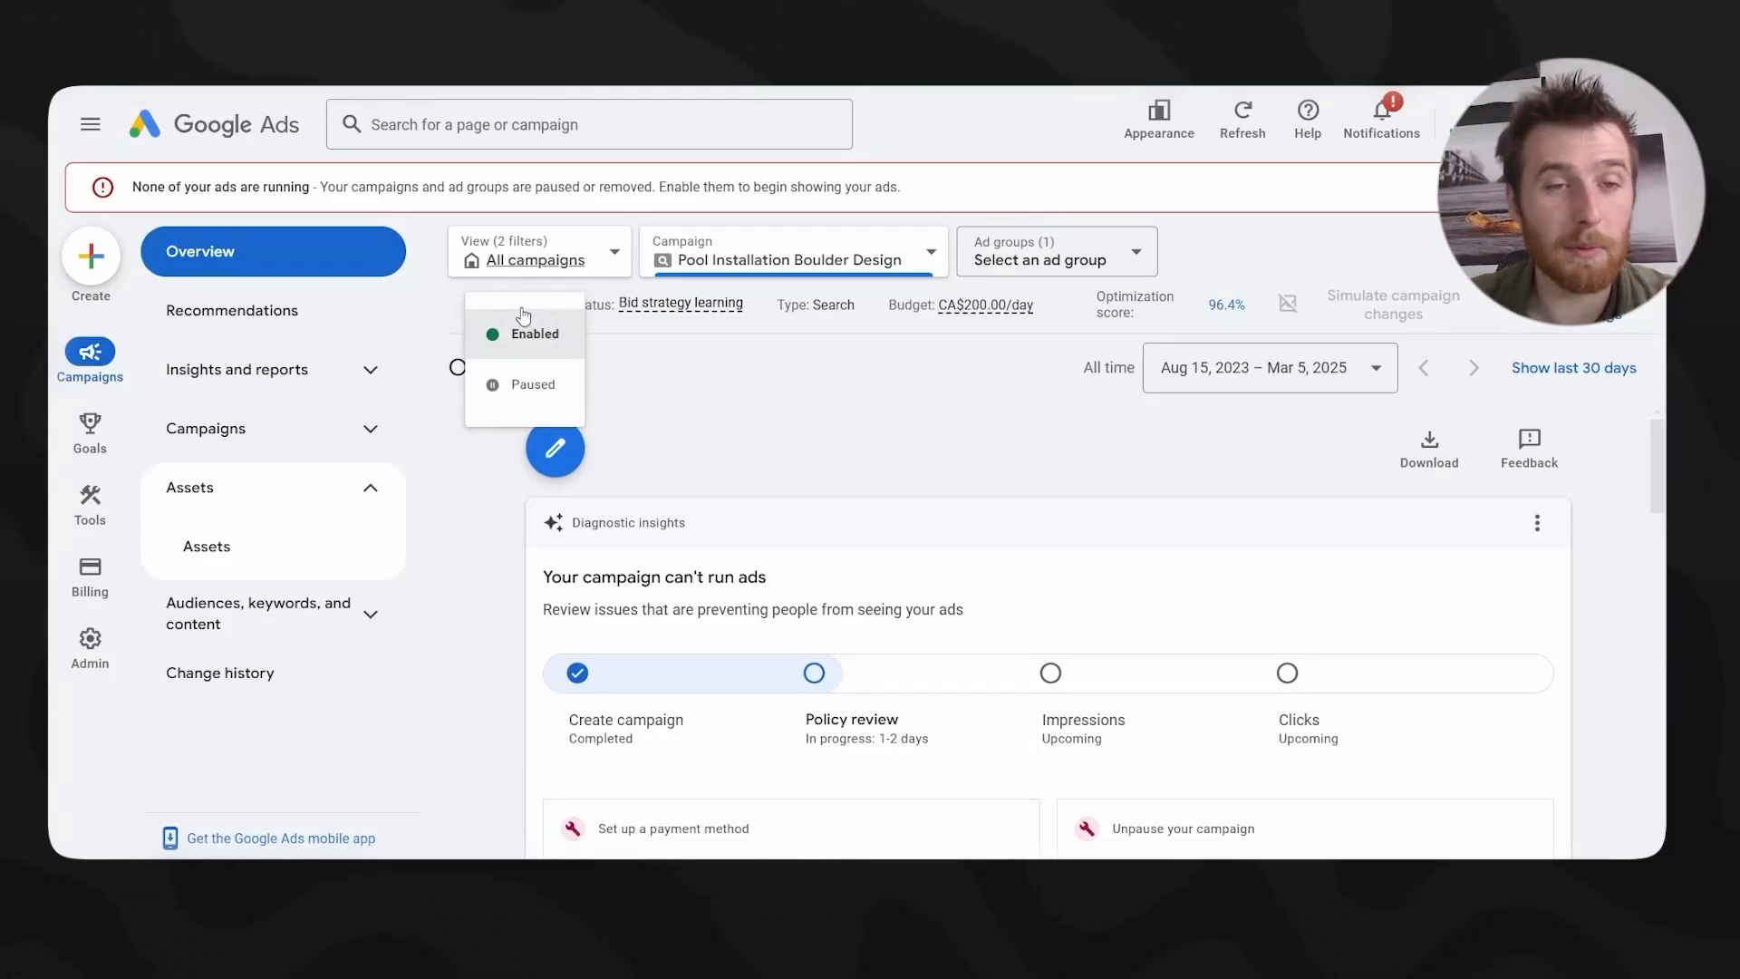
click(525, 383)
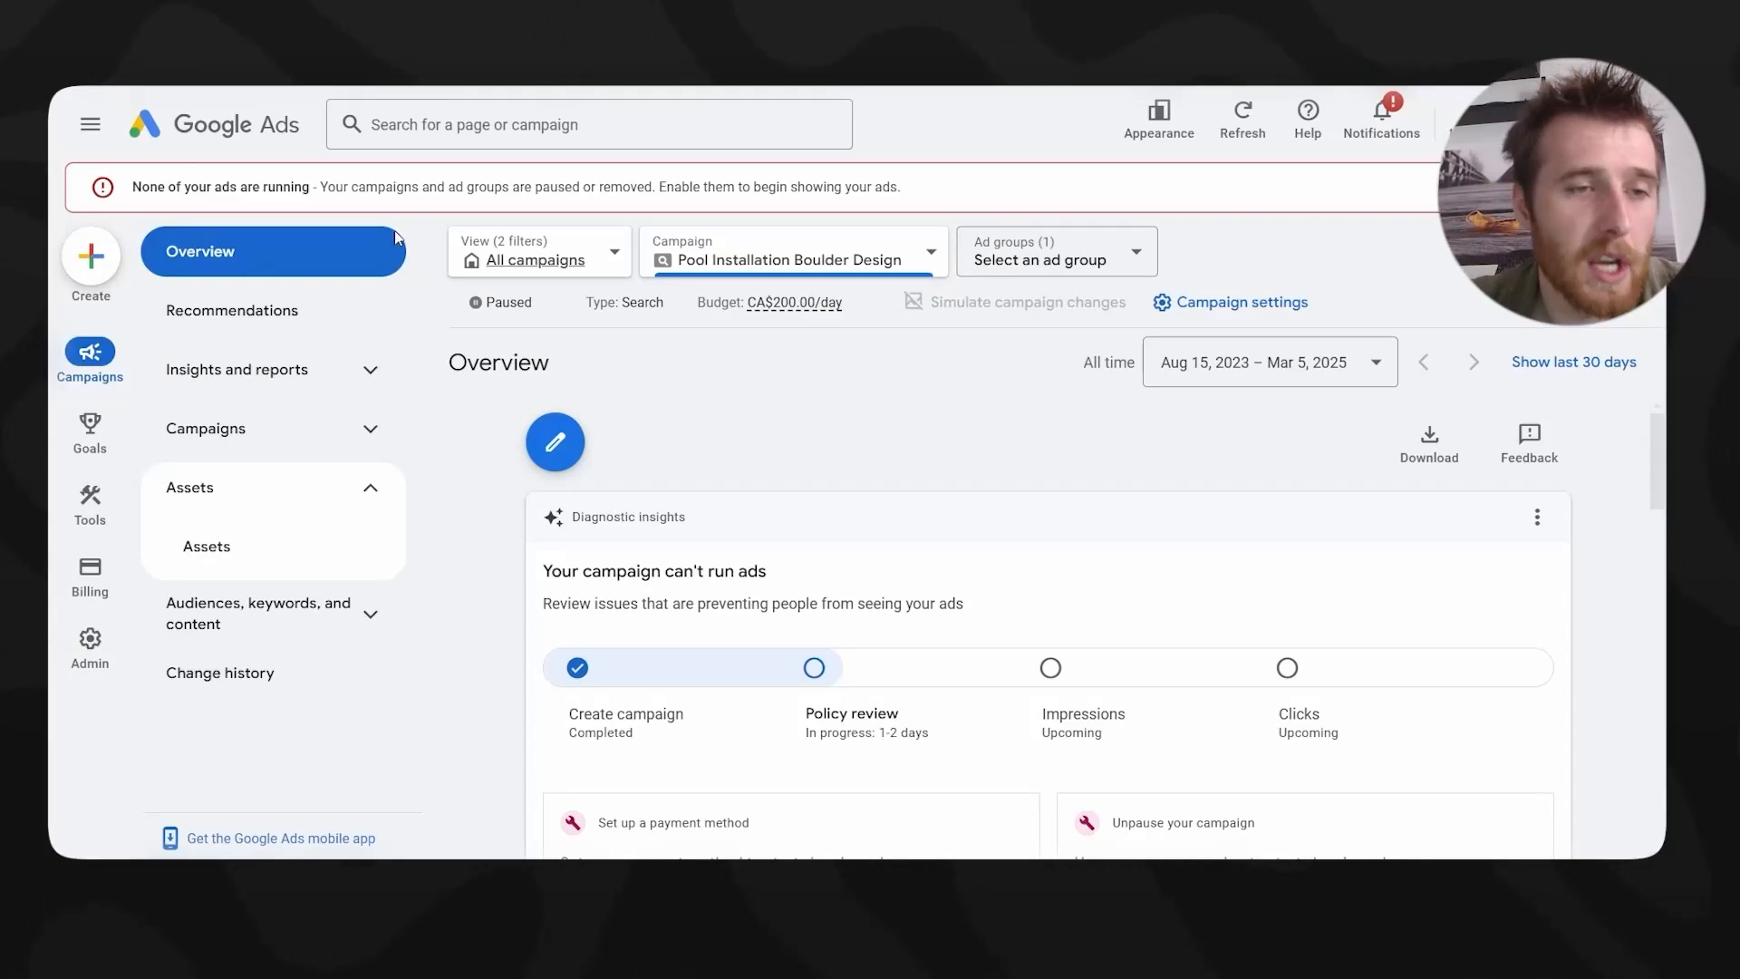
- View the campaign's search terms report, and open the Call details report from the report editor's Ads and assets templates
click(337, 371)
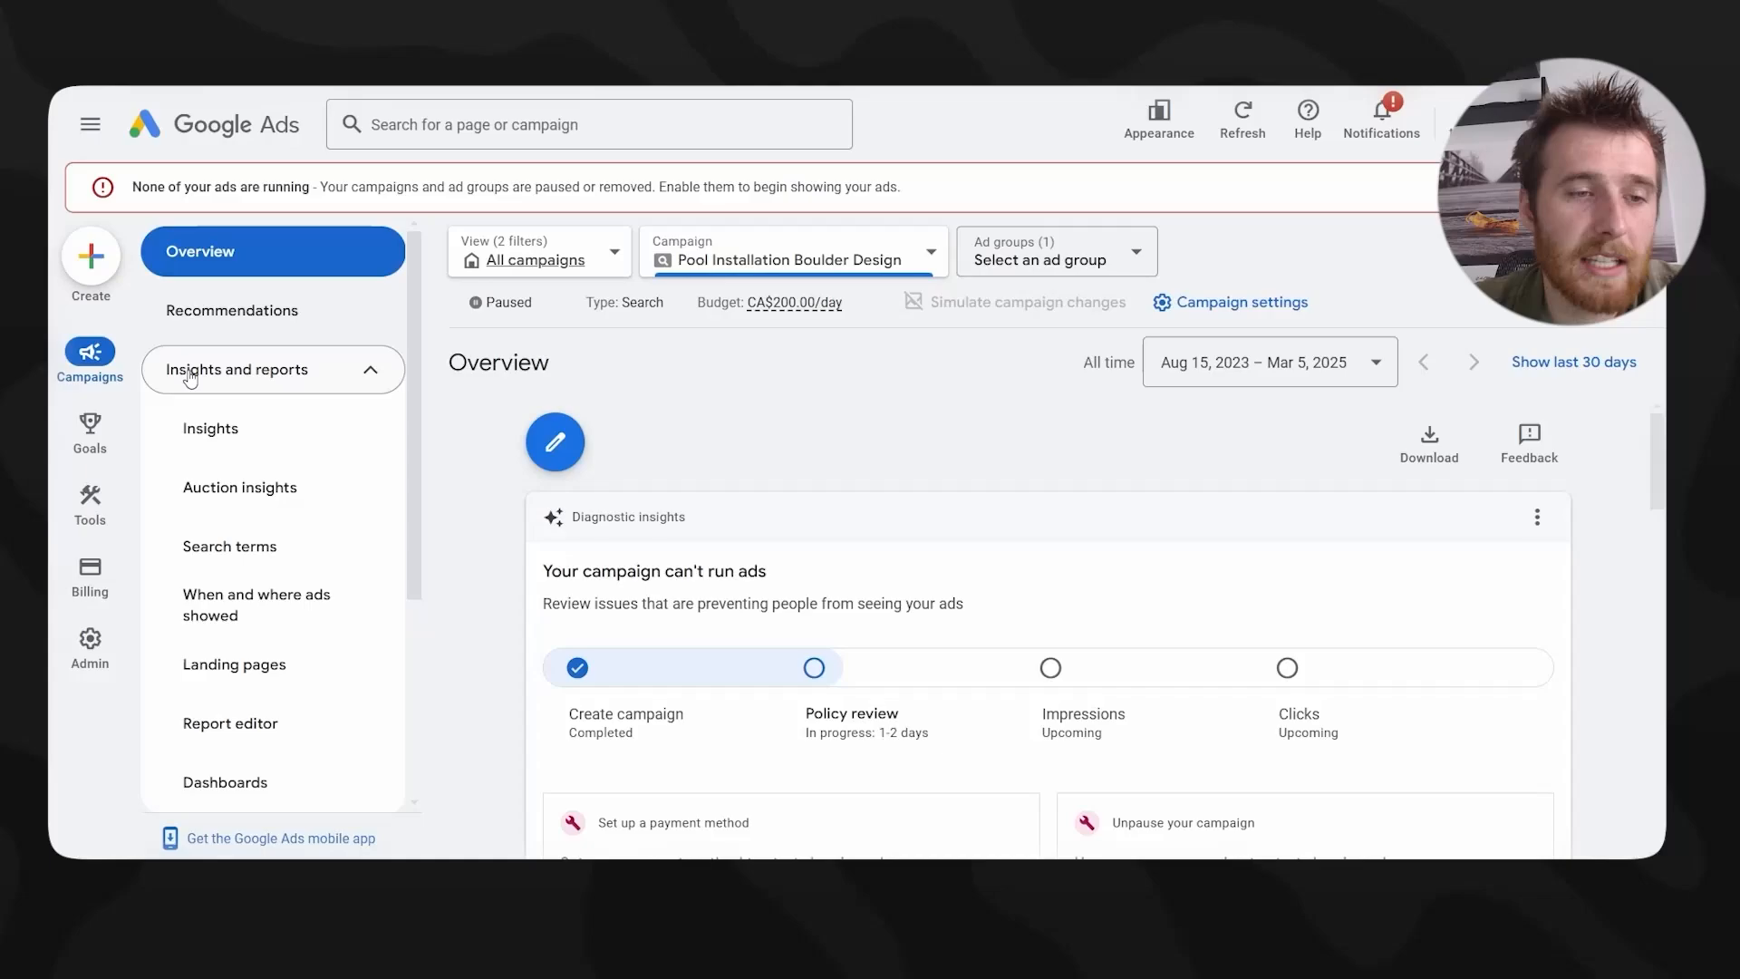
click(237, 555)
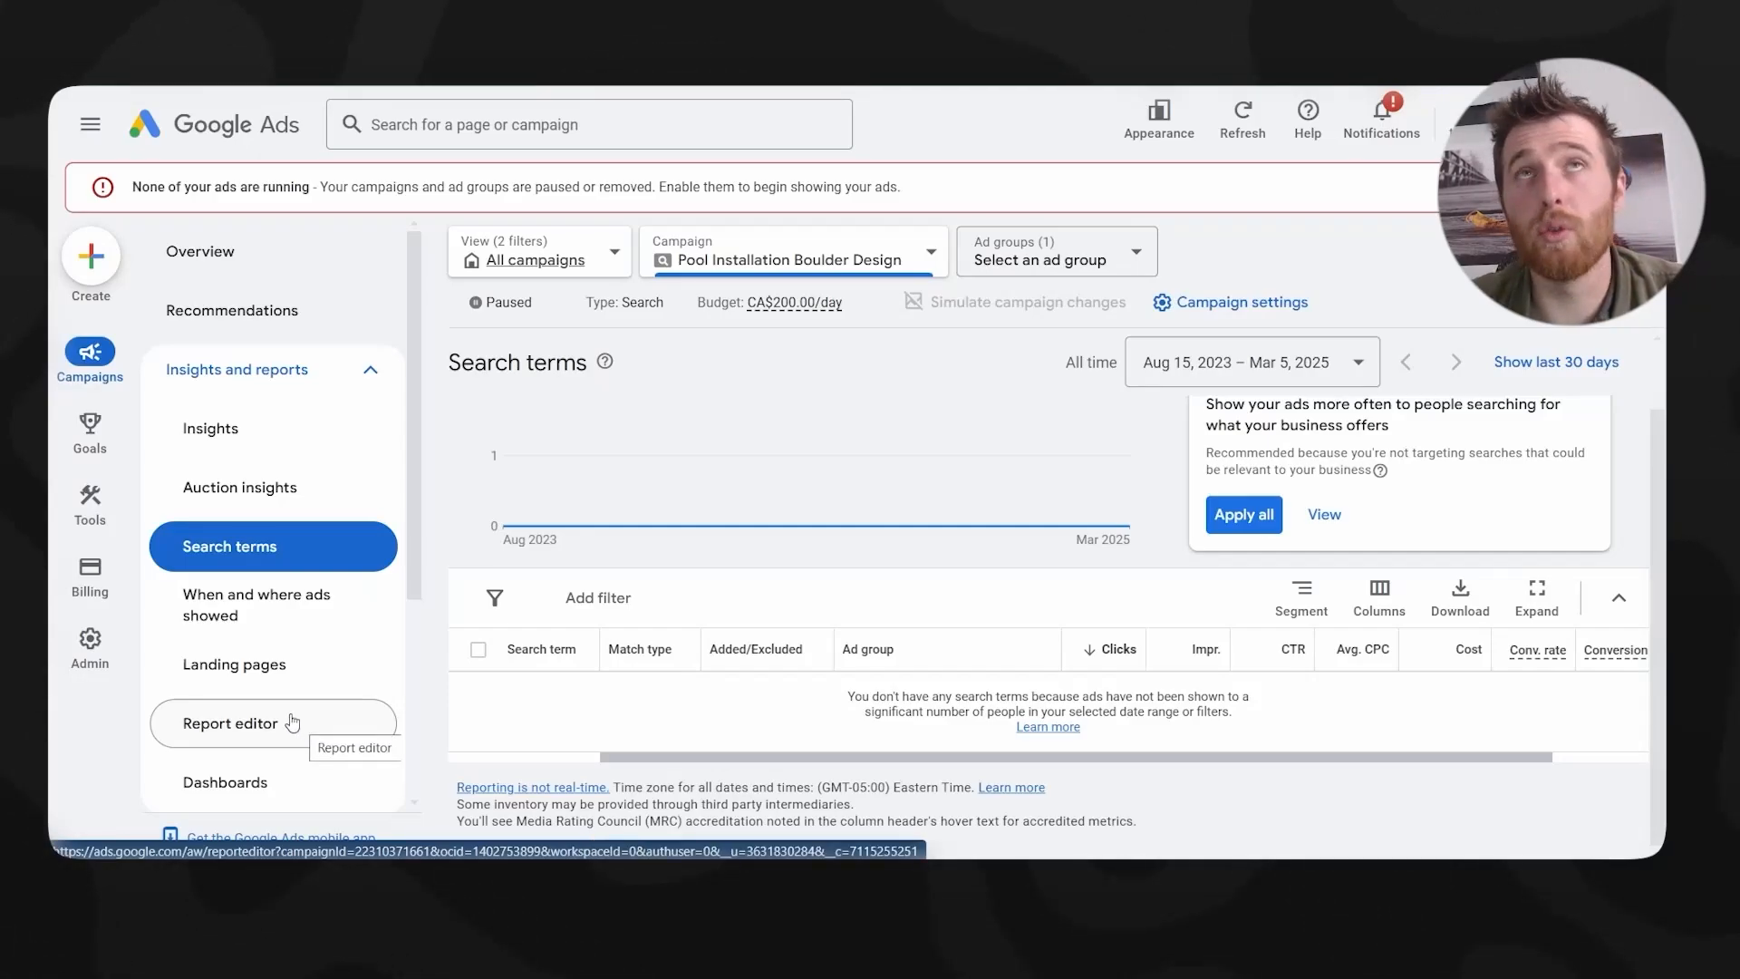
click(246, 733)
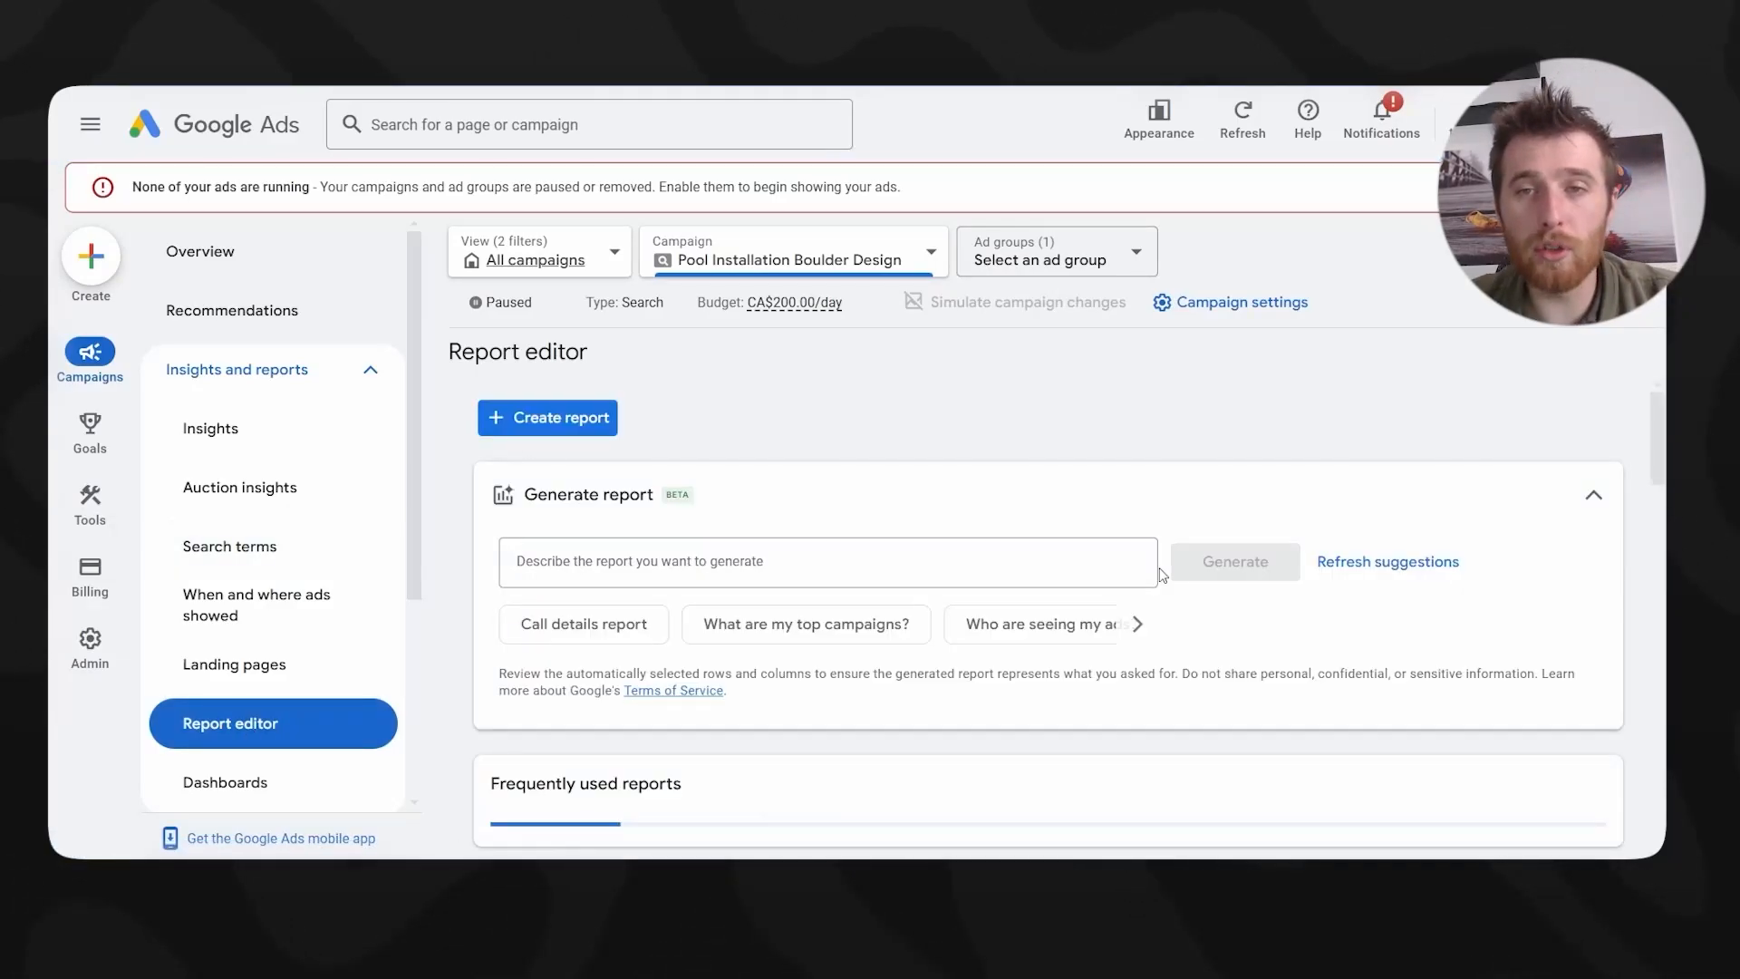
scroll(885, 625, down, 3)
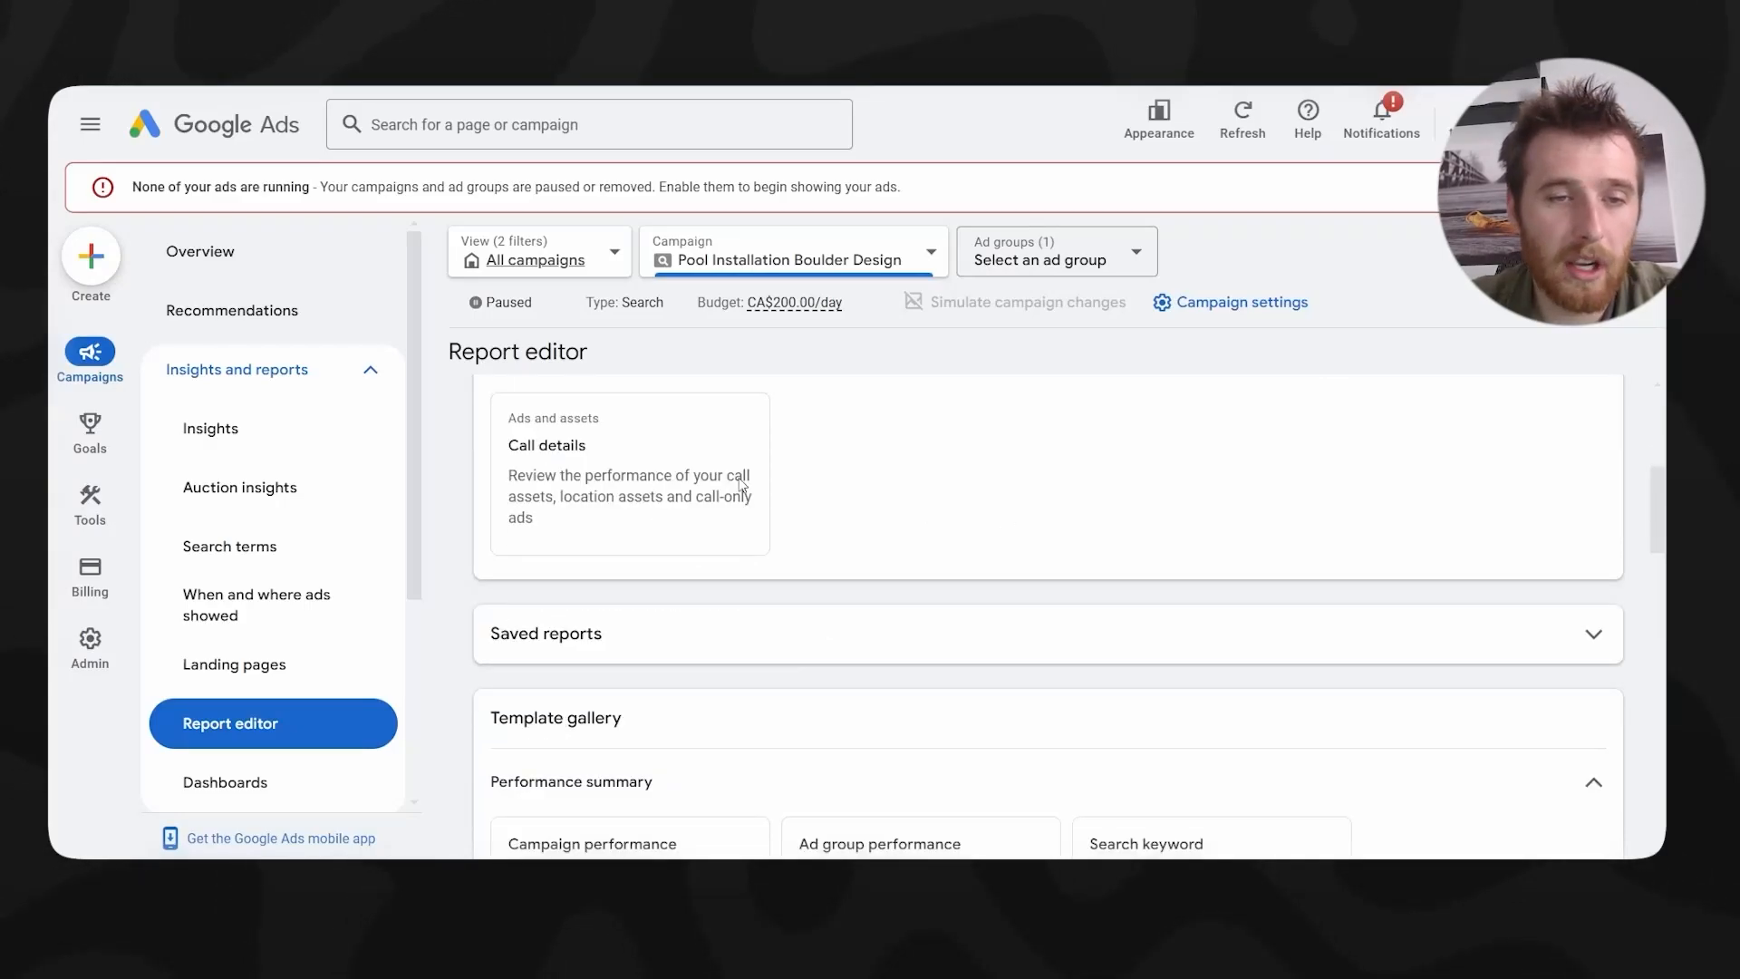
scroll(725, 494, down, 6)
scroll(869, 539, down, 6)
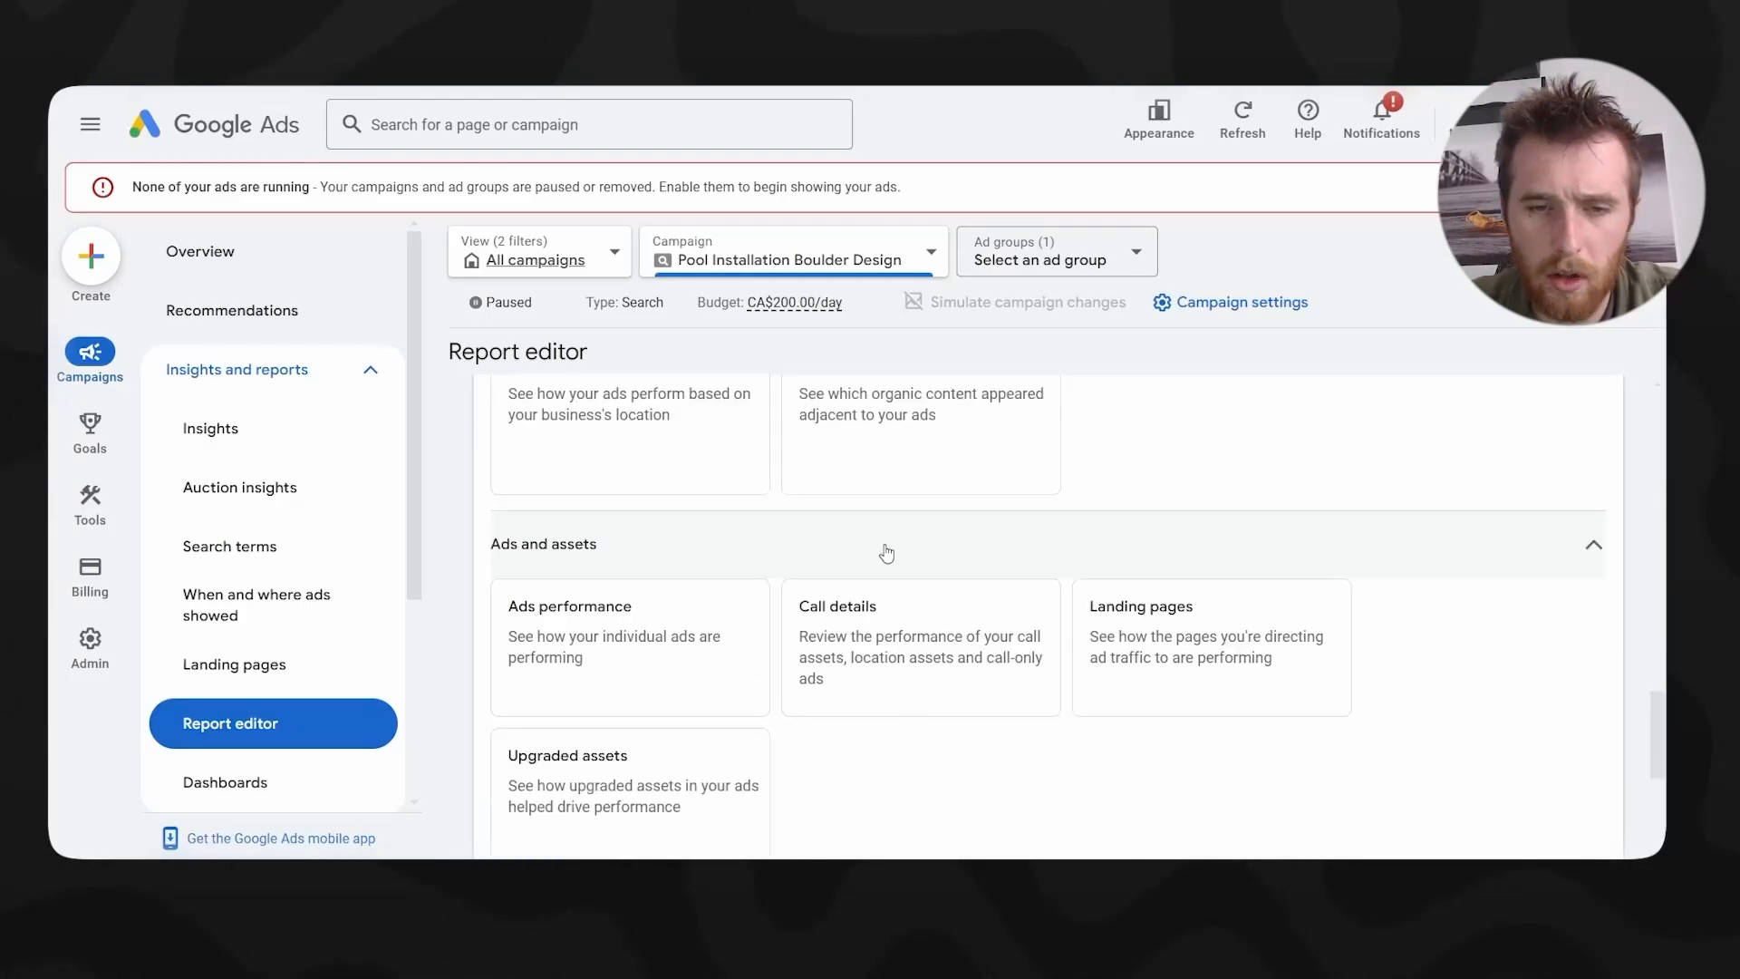
click(1042, 639)
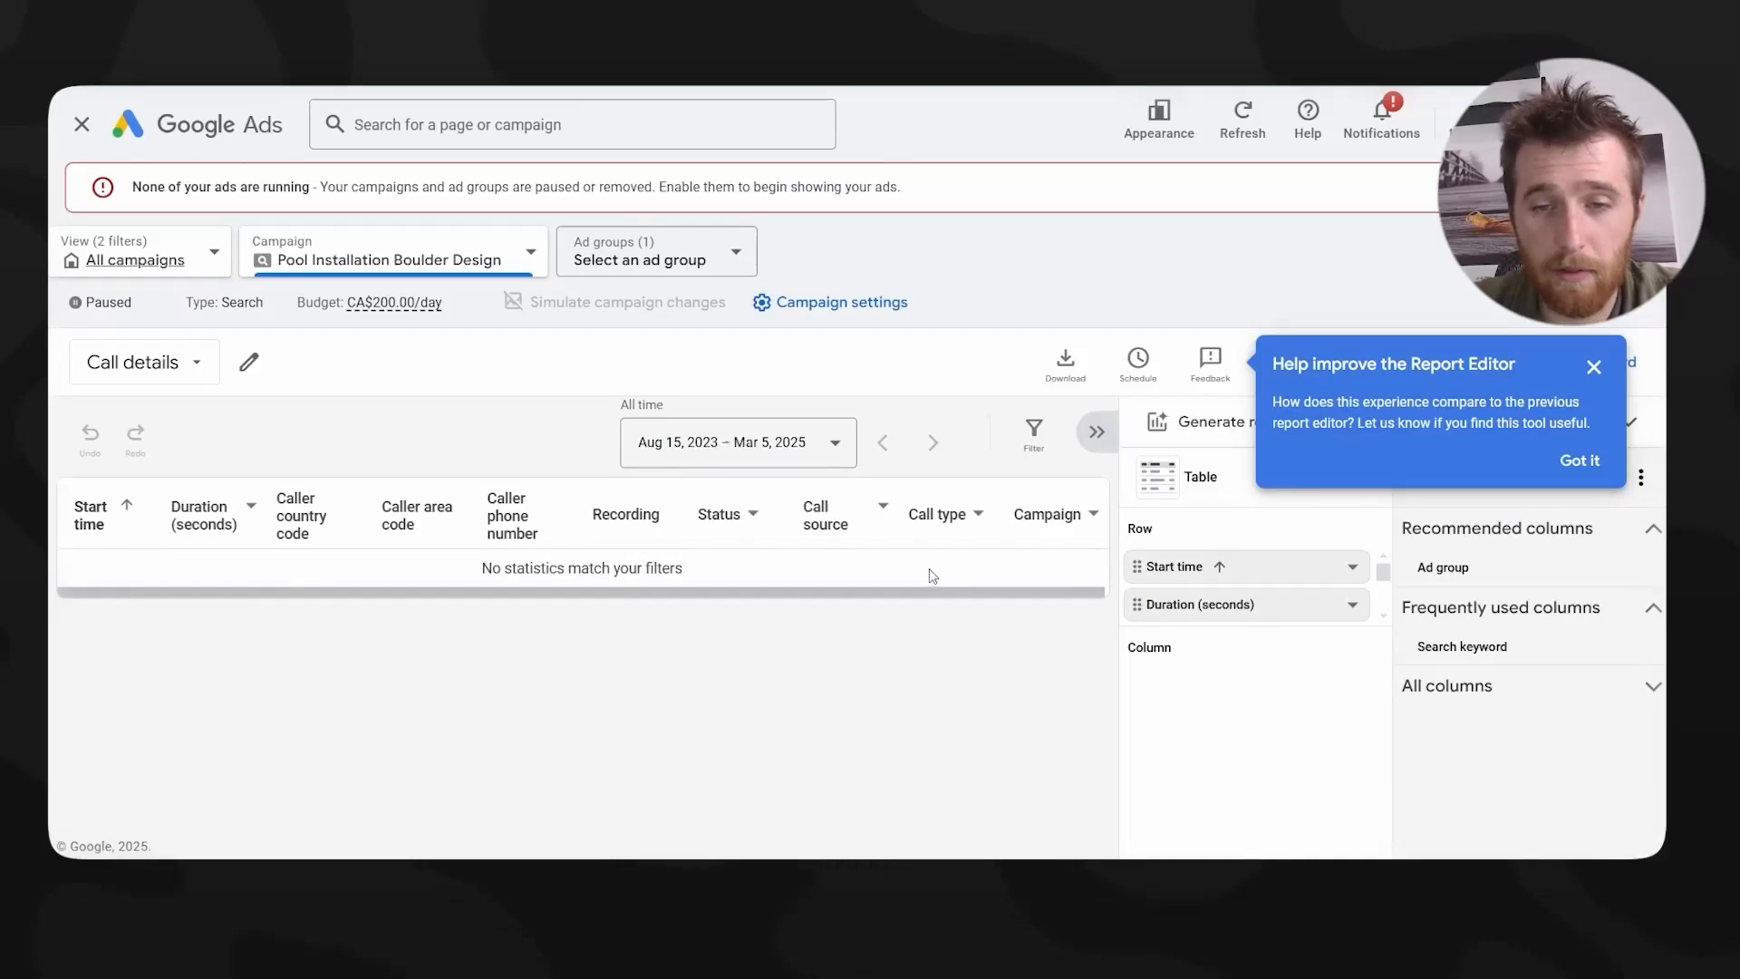
- Dismiss the feedback prompt and add the Search keyword column to the Call details report
click(1595, 371)
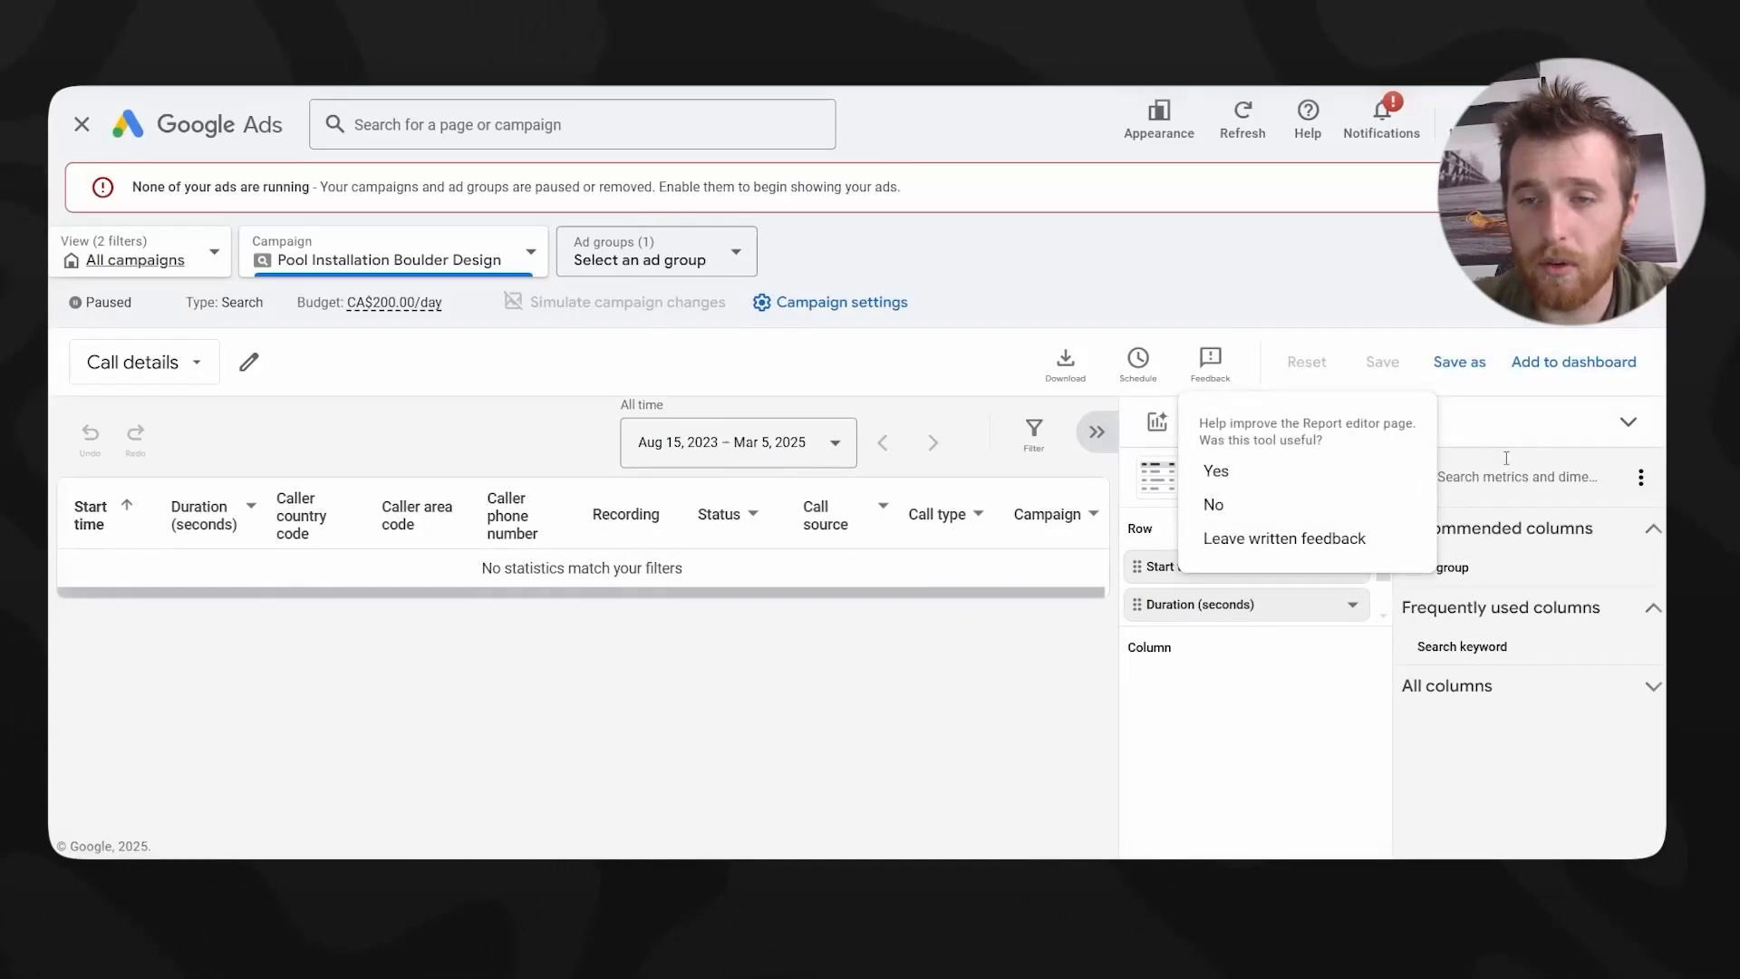
click(1534, 478)
text(key)
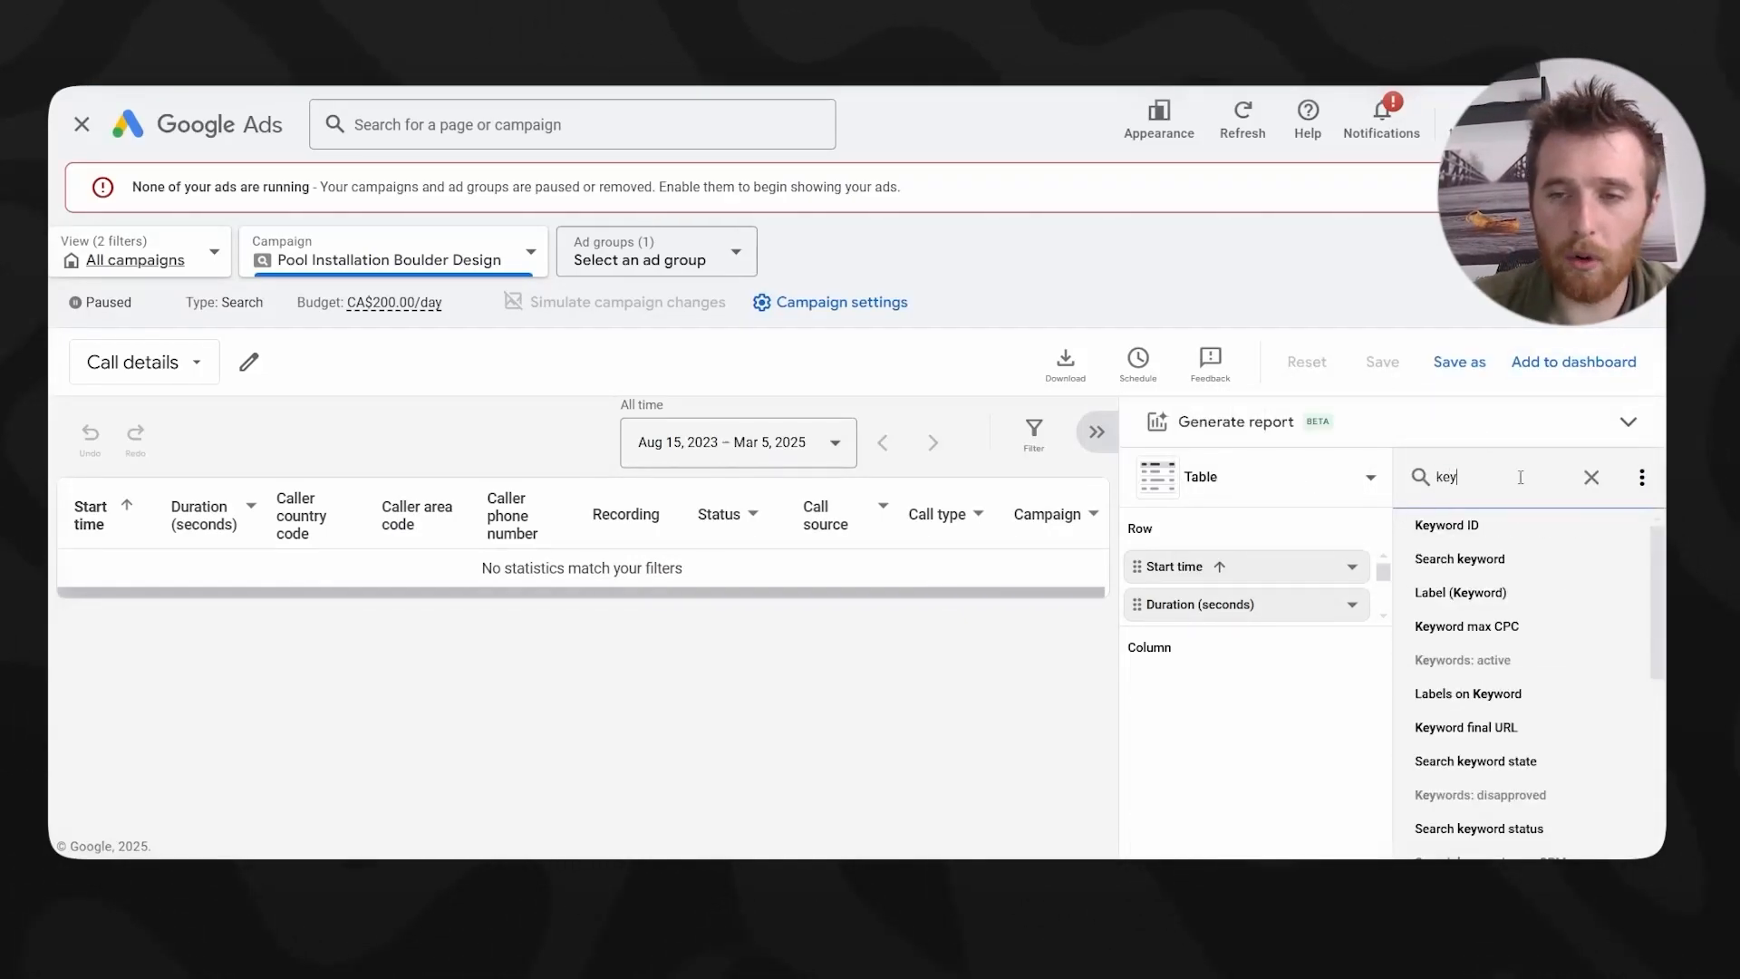
click(1618, 558)
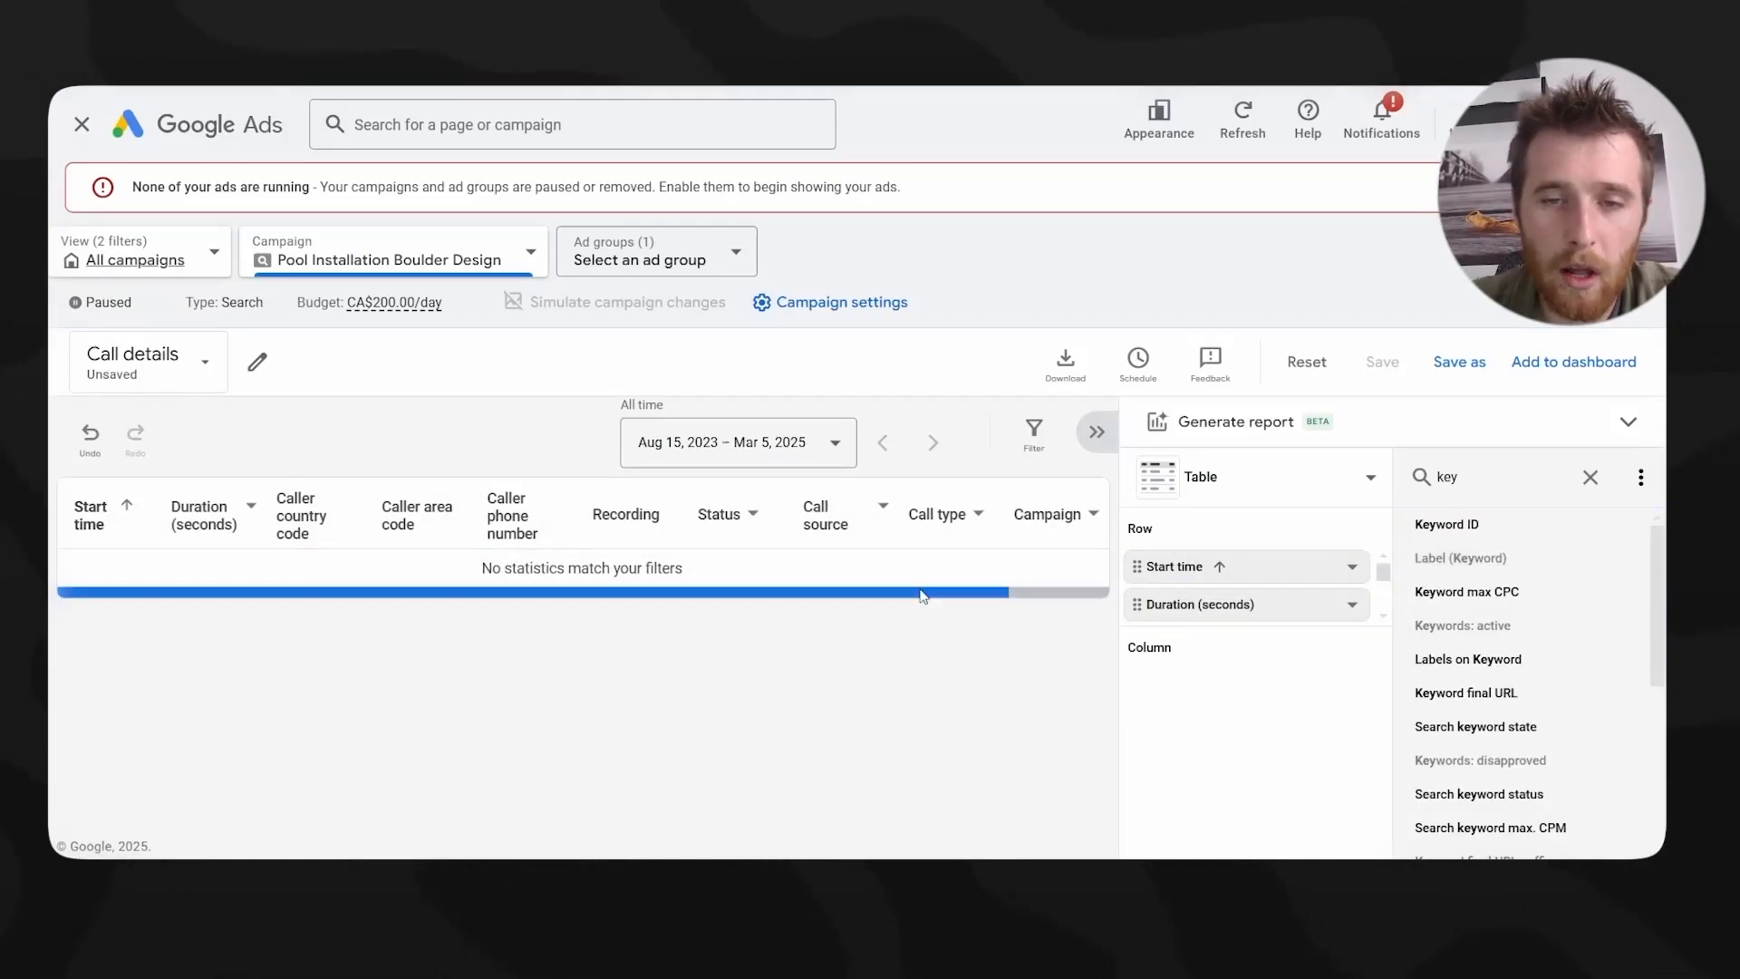
drag(947, 591, 1065, 590)
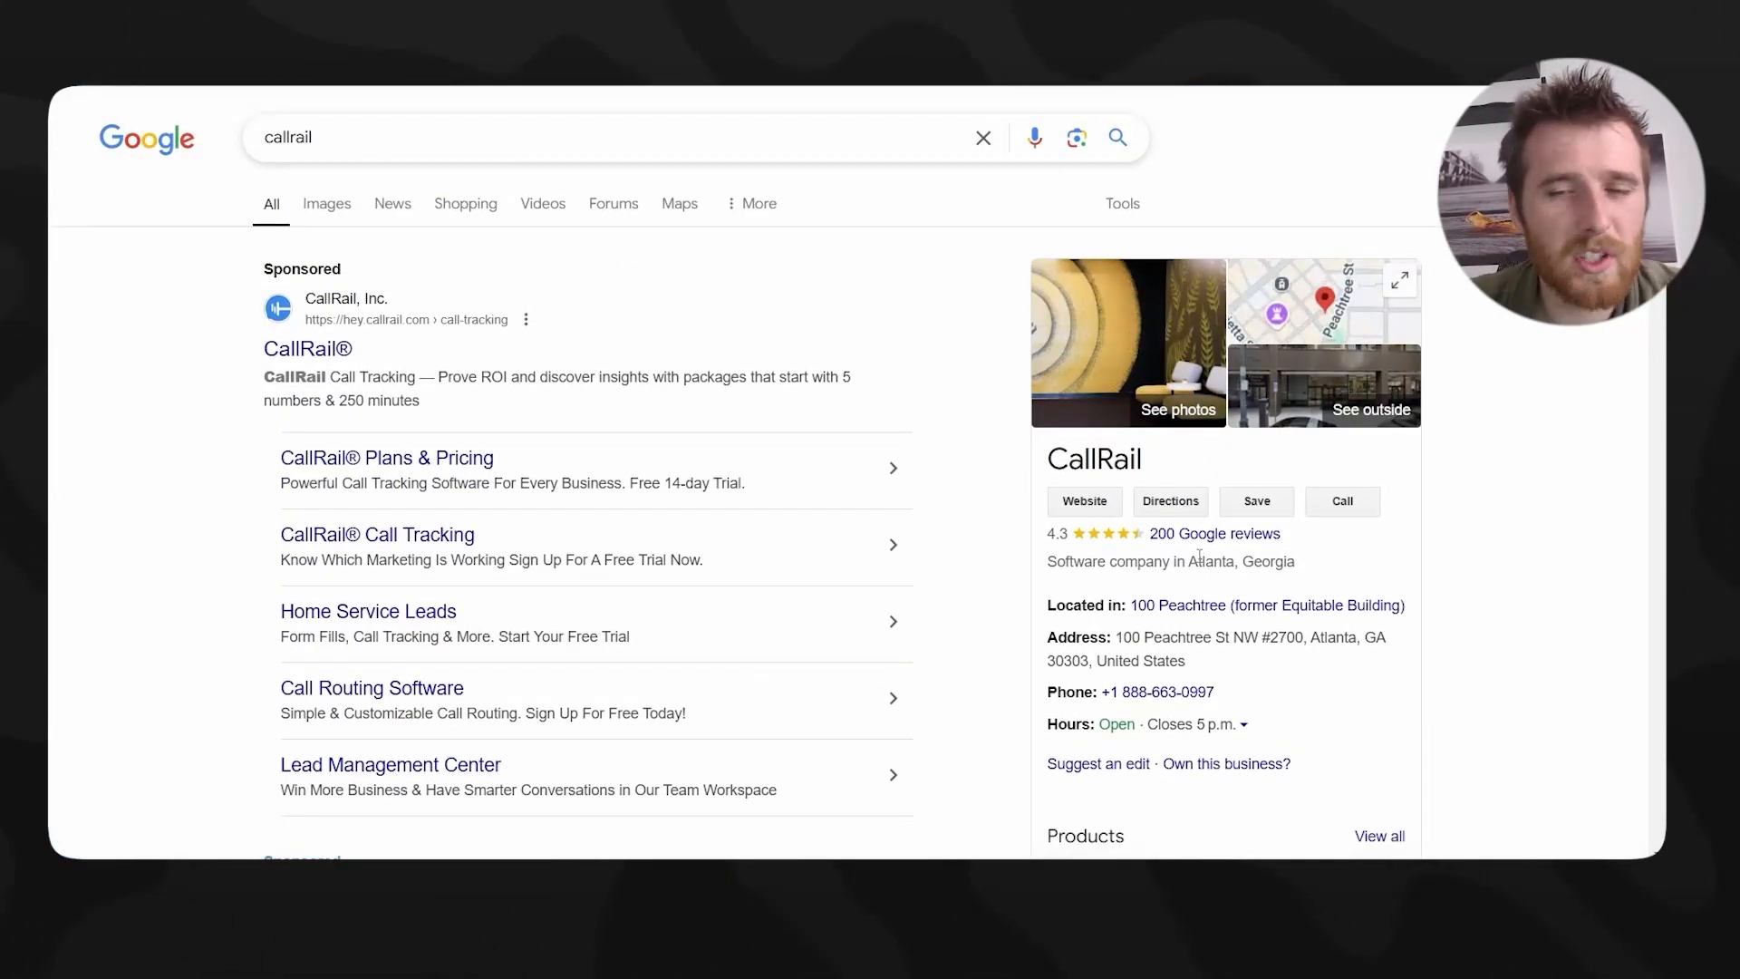
- Switch to the Google results for "callrail" and open CallRail's organic result for call tracking and marketing analytics software
scroll(521, 433, down, 7)
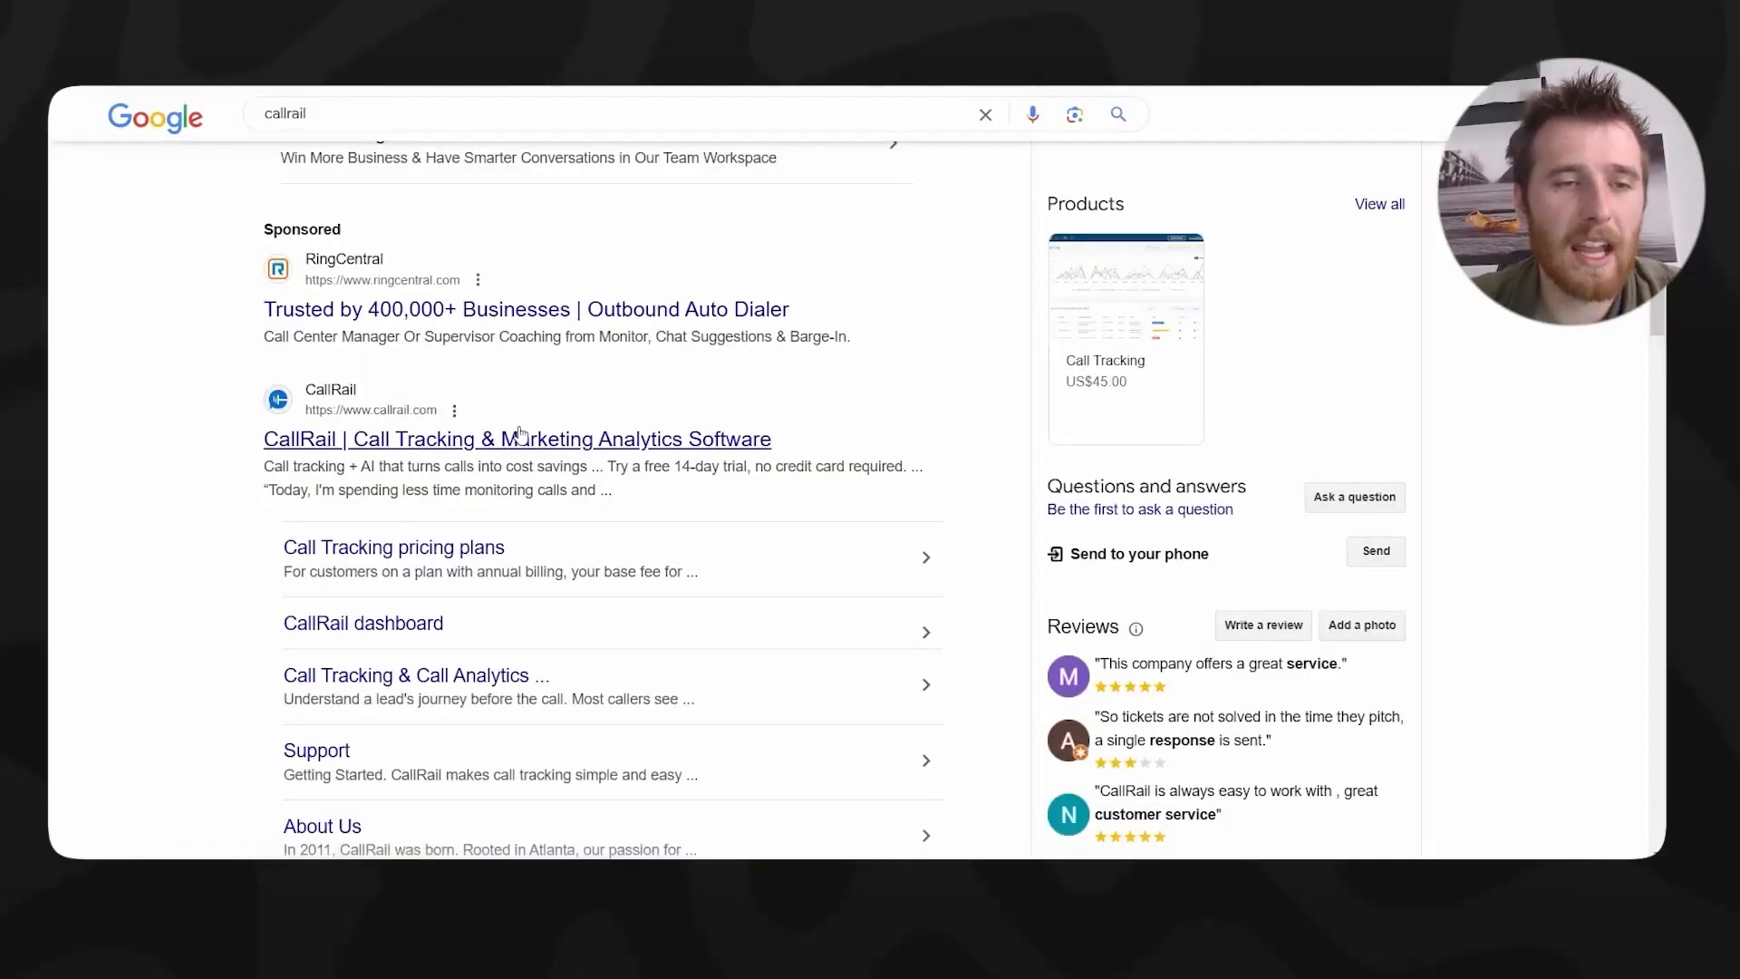
click(521, 437)
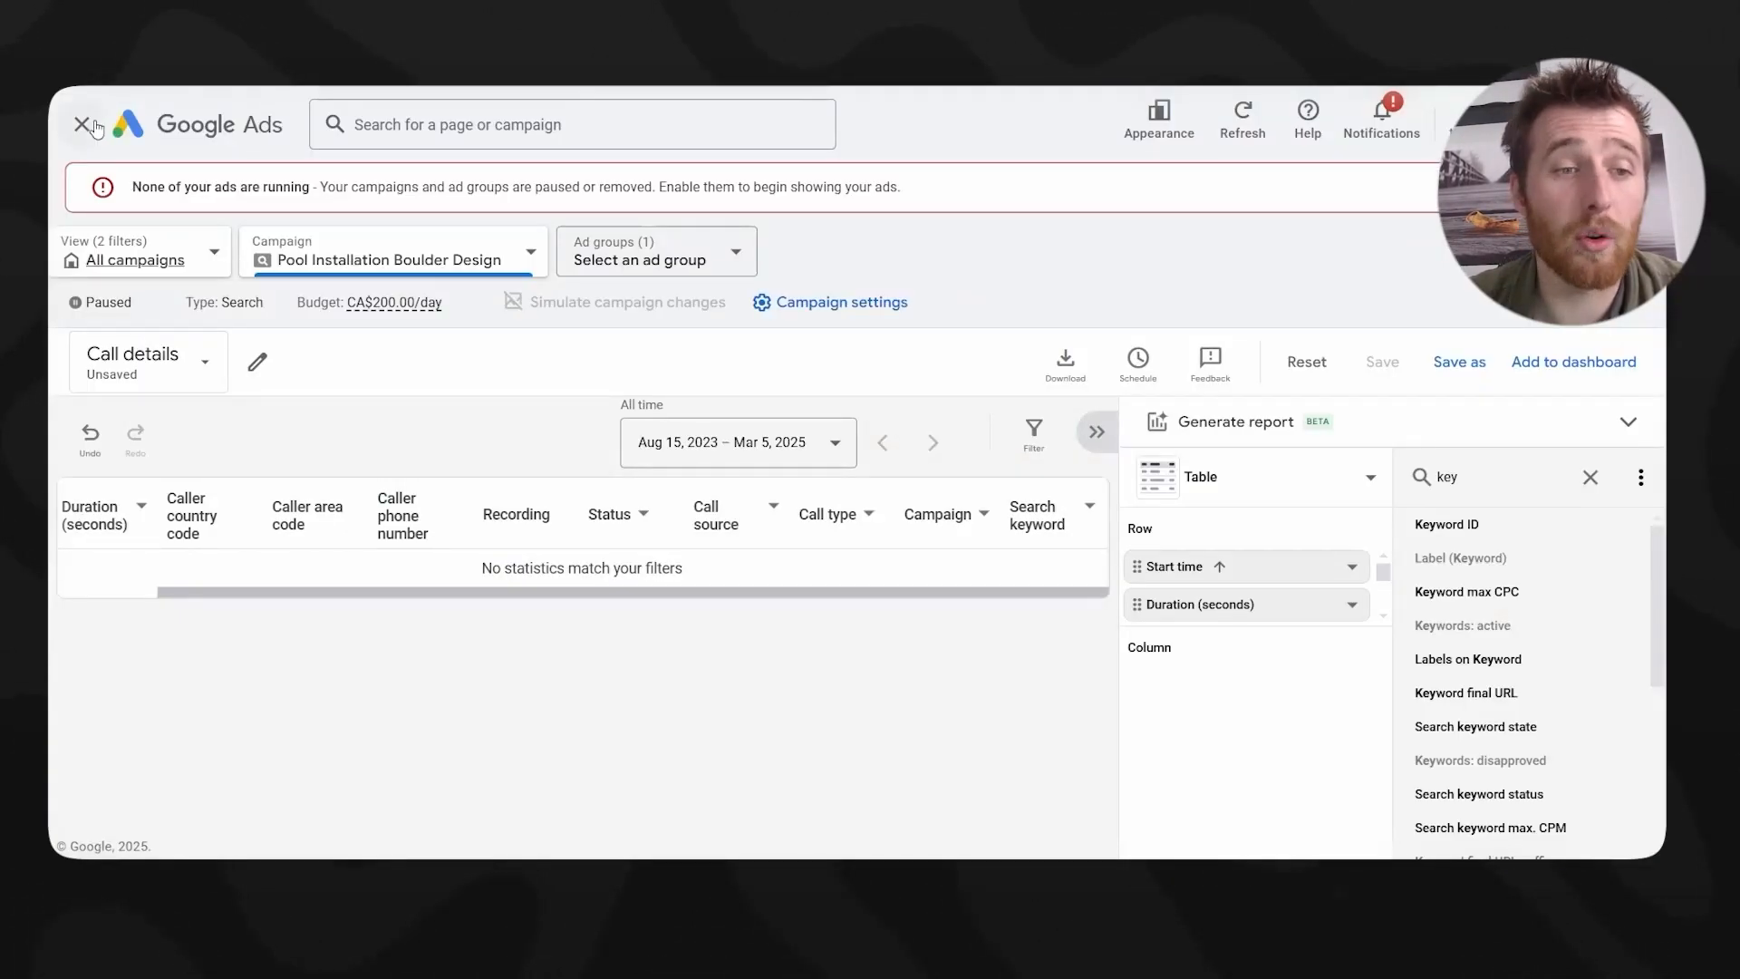
- Return to Google Ads, leave the Call details report without saving its changes, and go to the campaign overview
click(84, 124)
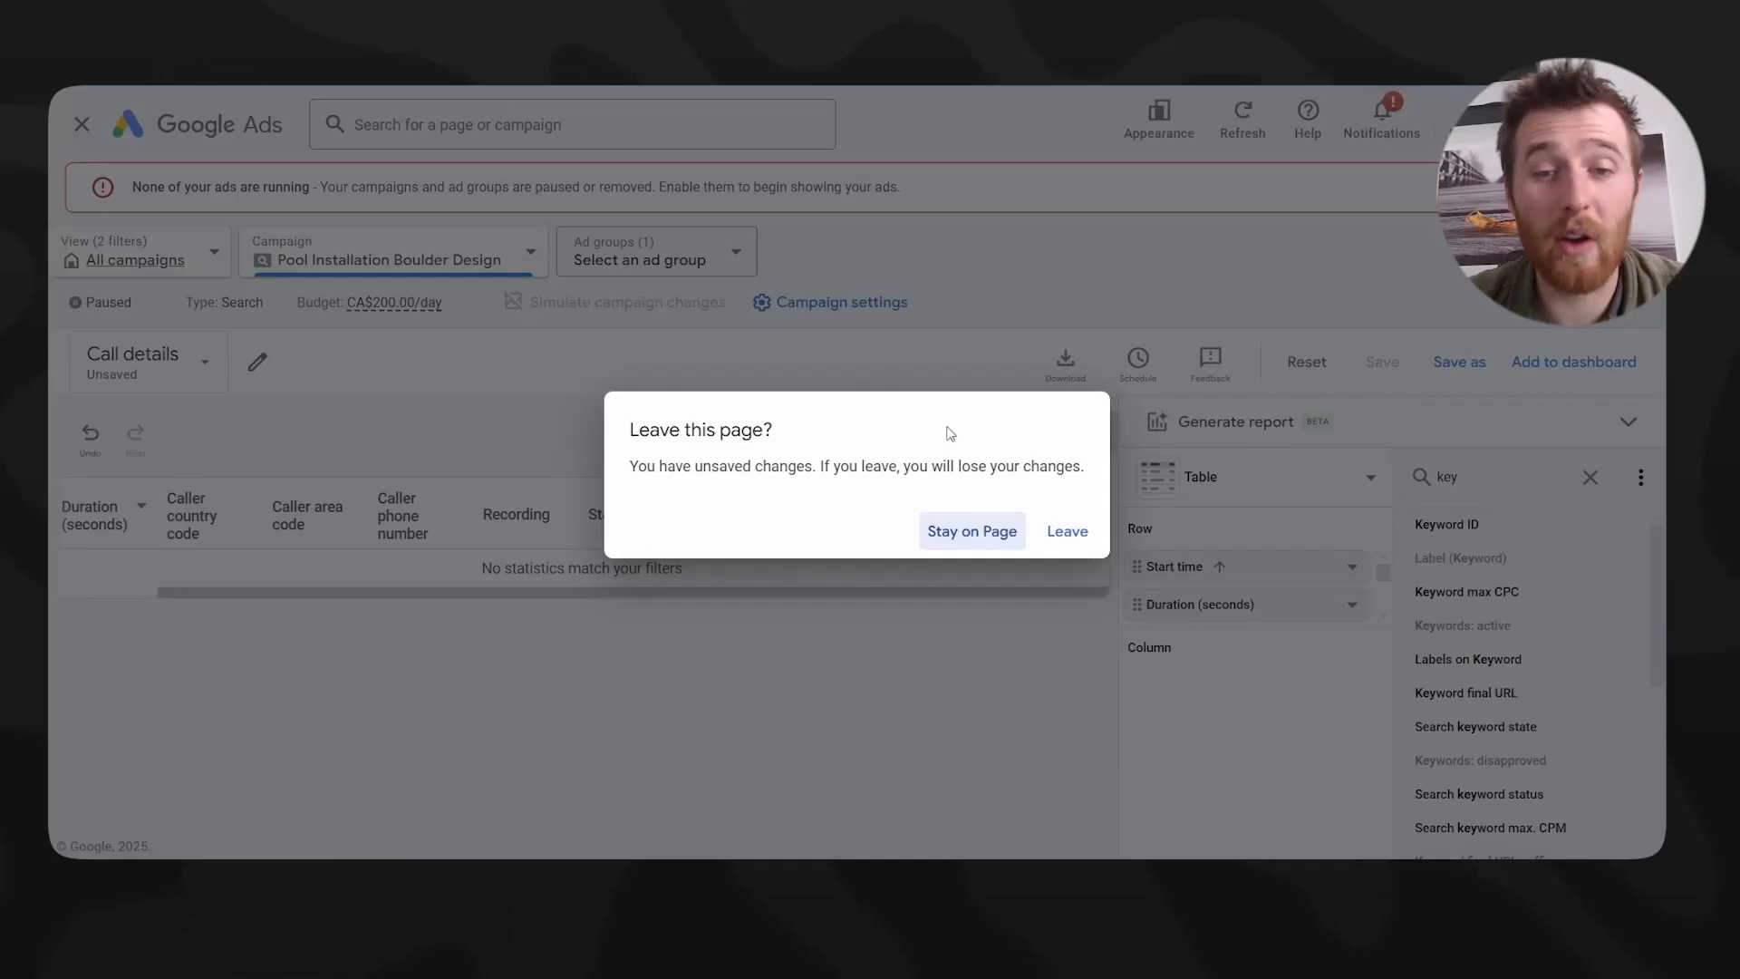
click(1066, 532)
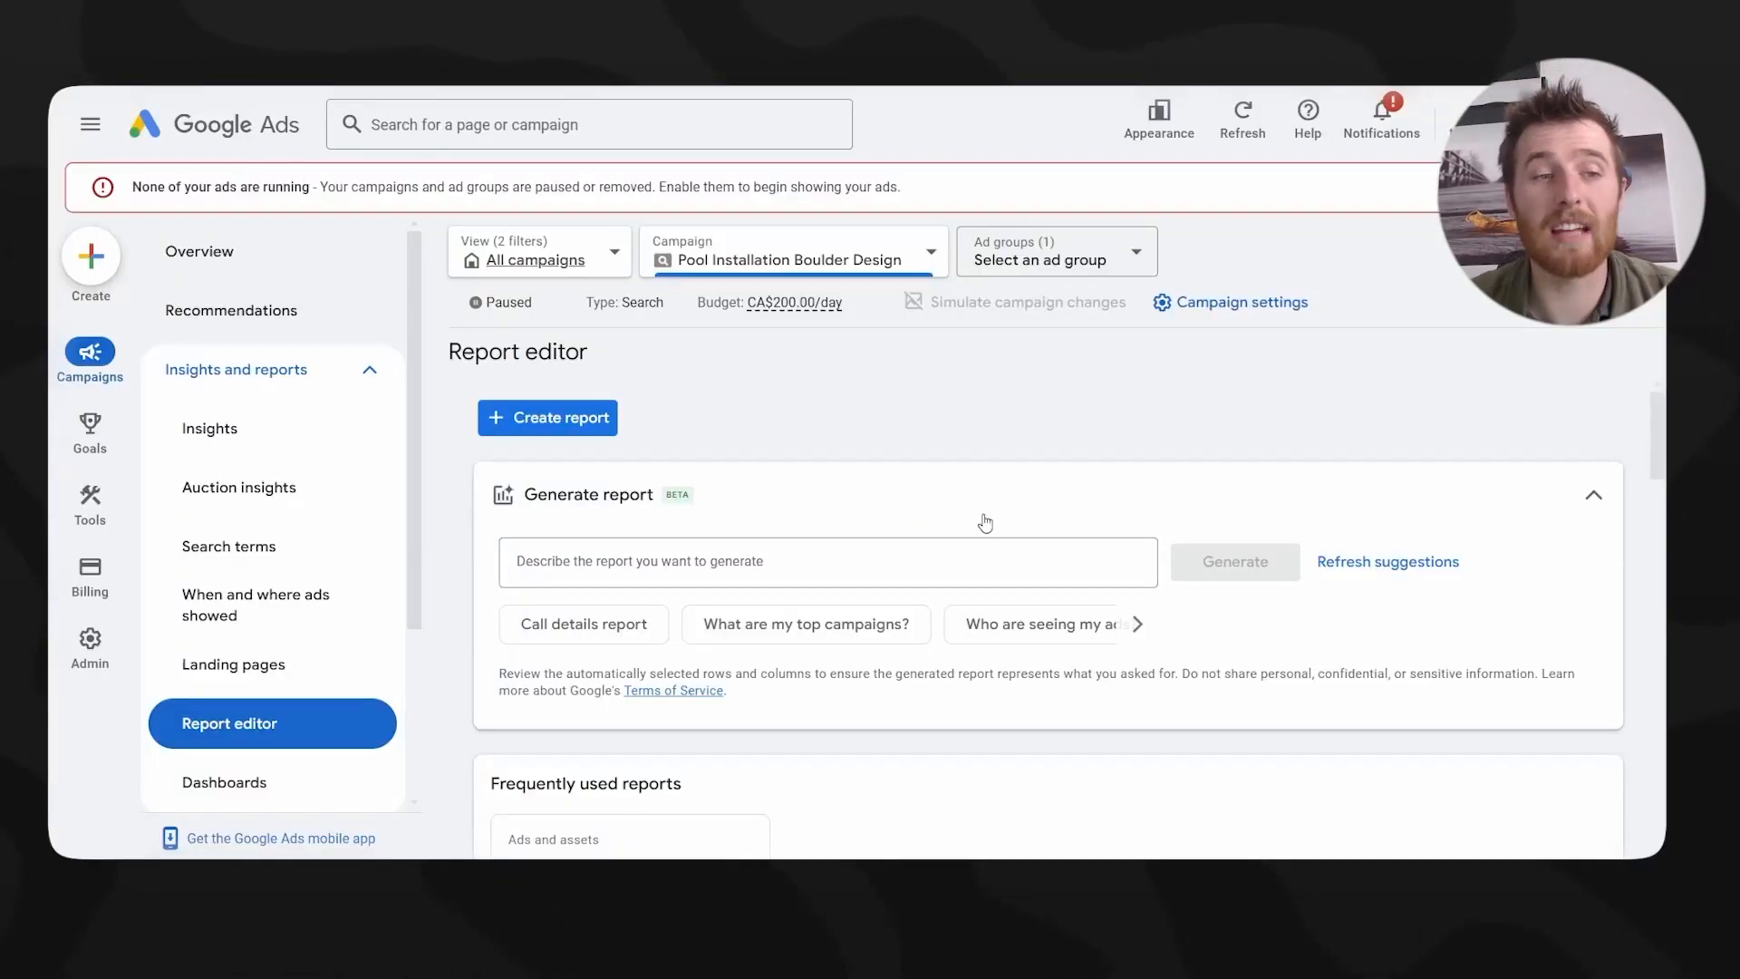
click(304, 274)
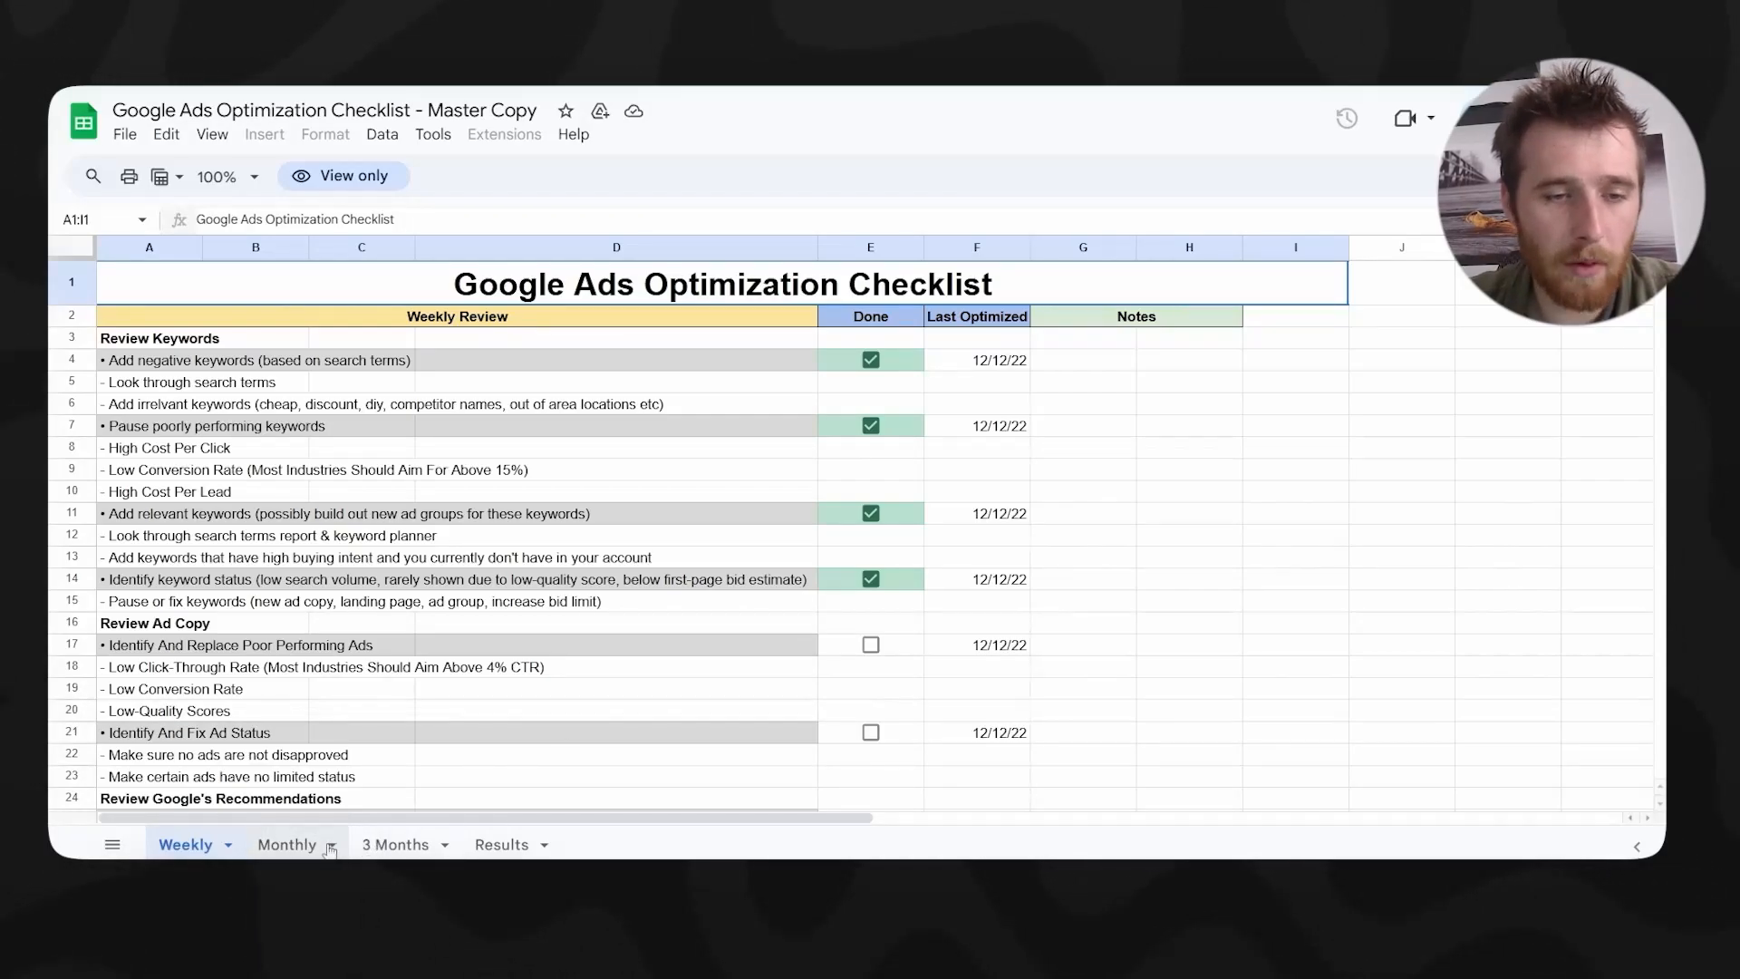
- Switch to the Google Ads Optimization Checklist spreadsheet and look through its Monthly, 3 Months and Results sheets
click(503, 845)
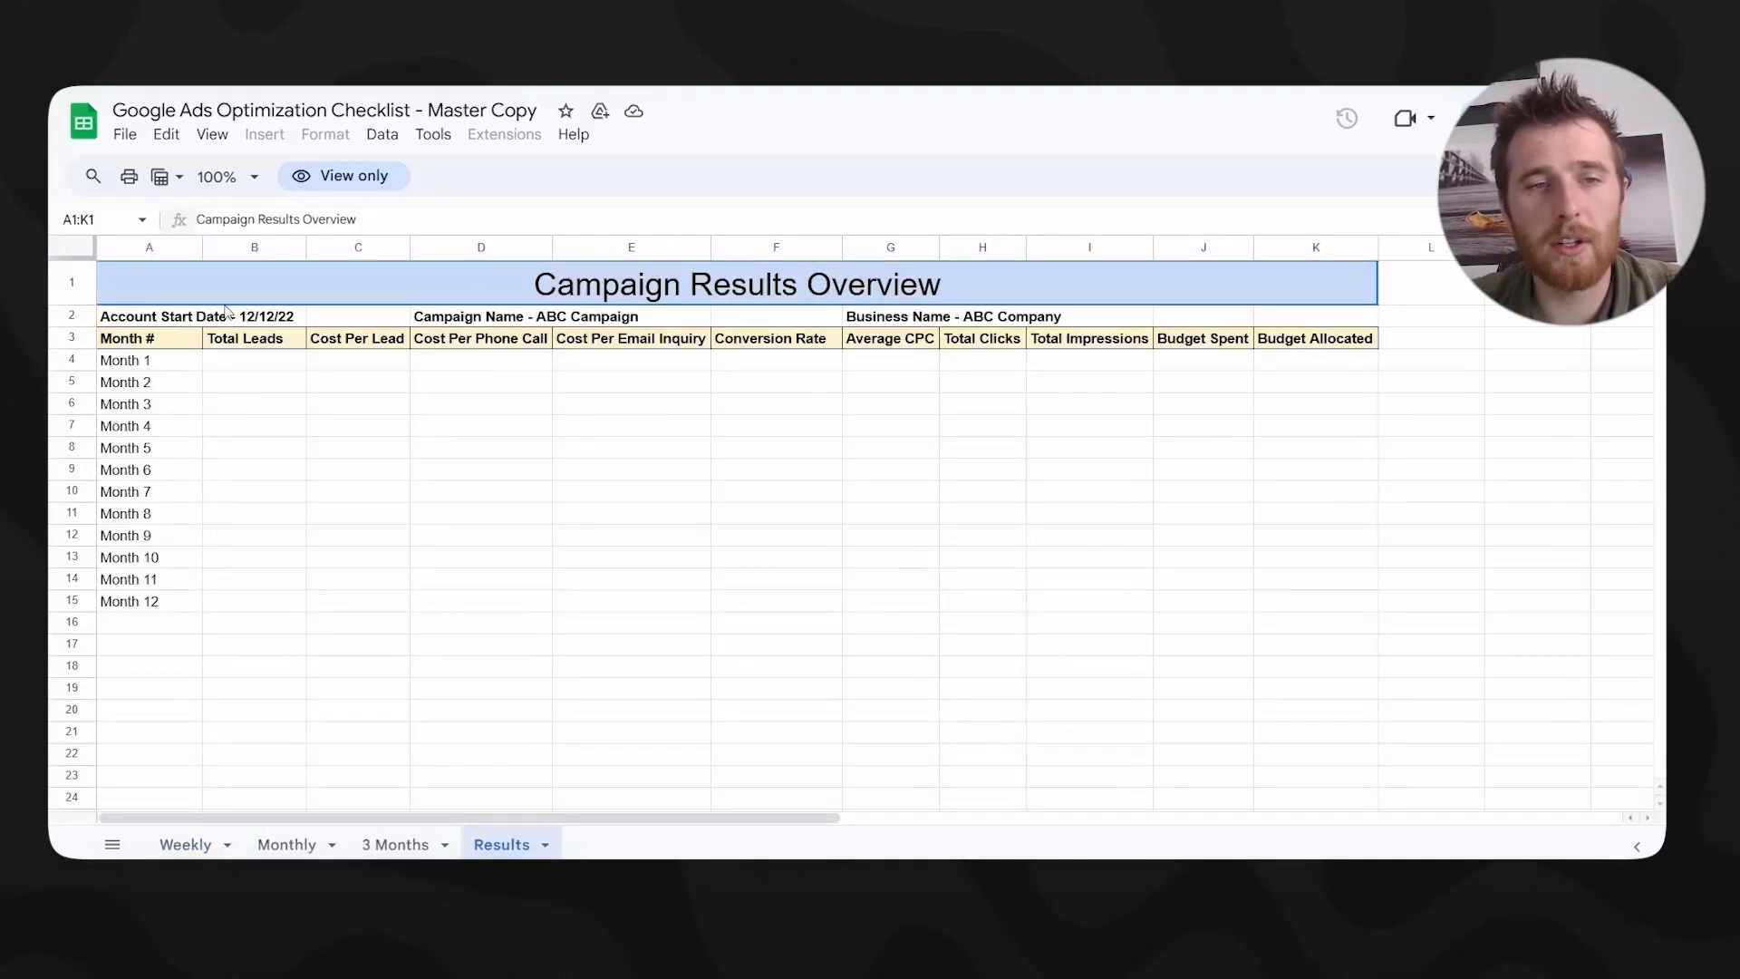
click(286, 845)
click(396, 845)
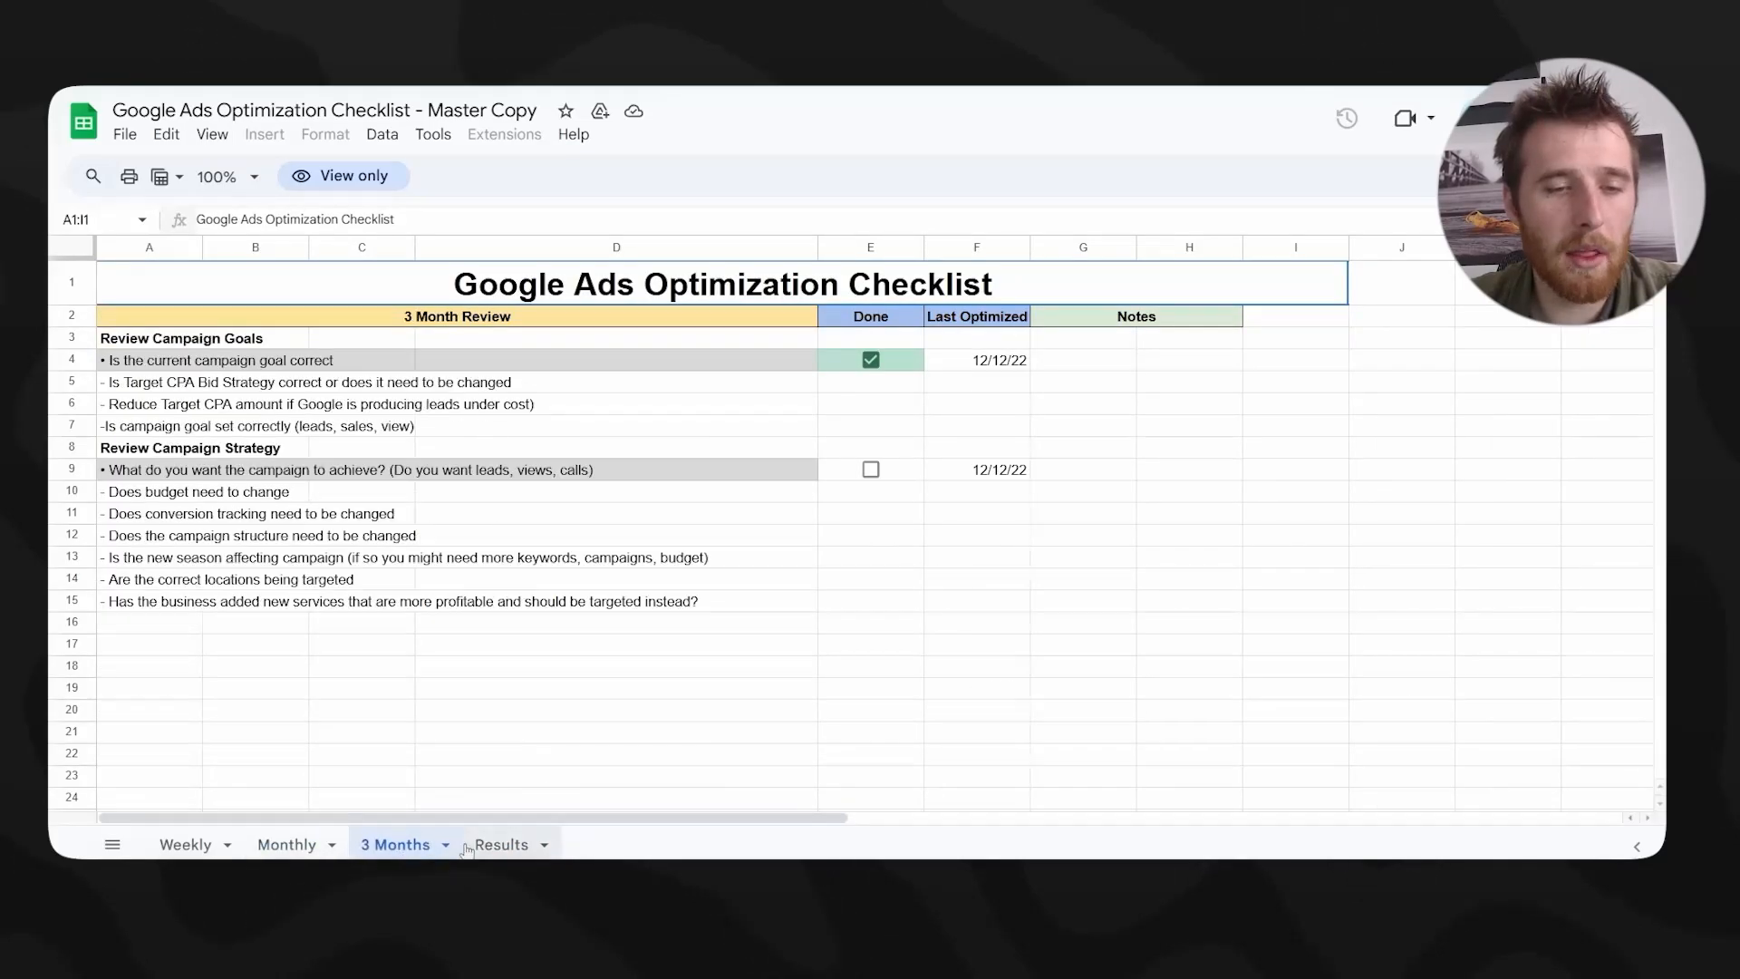
click(501, 845)
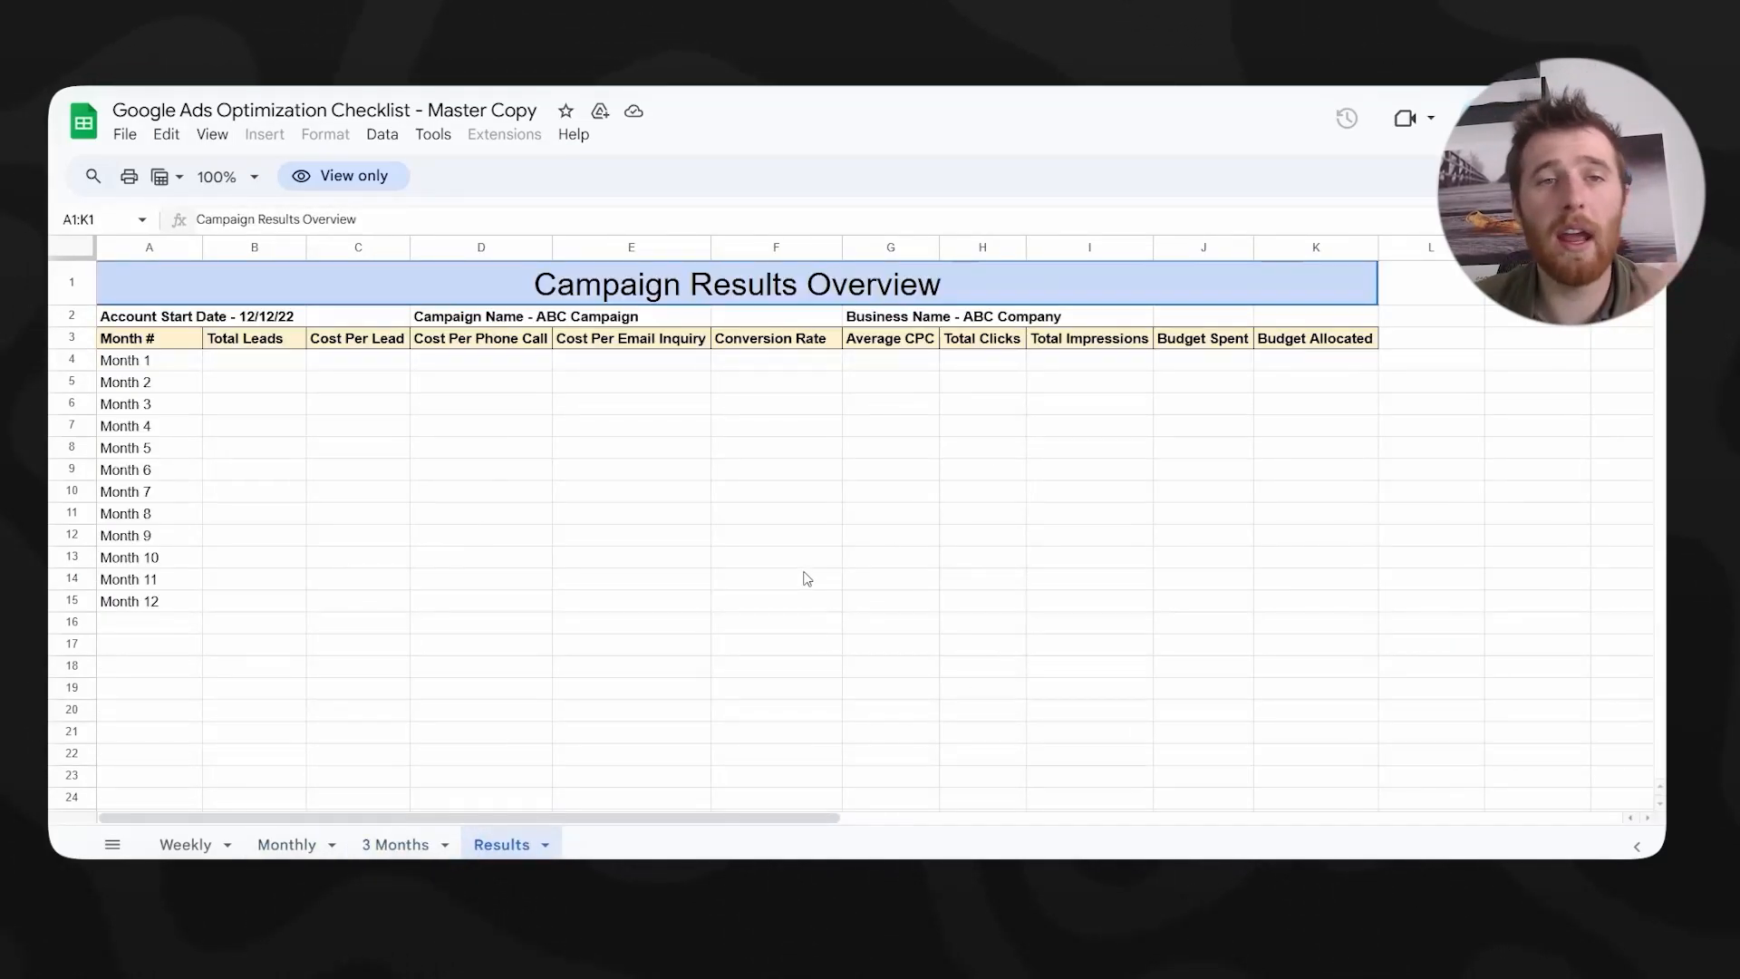